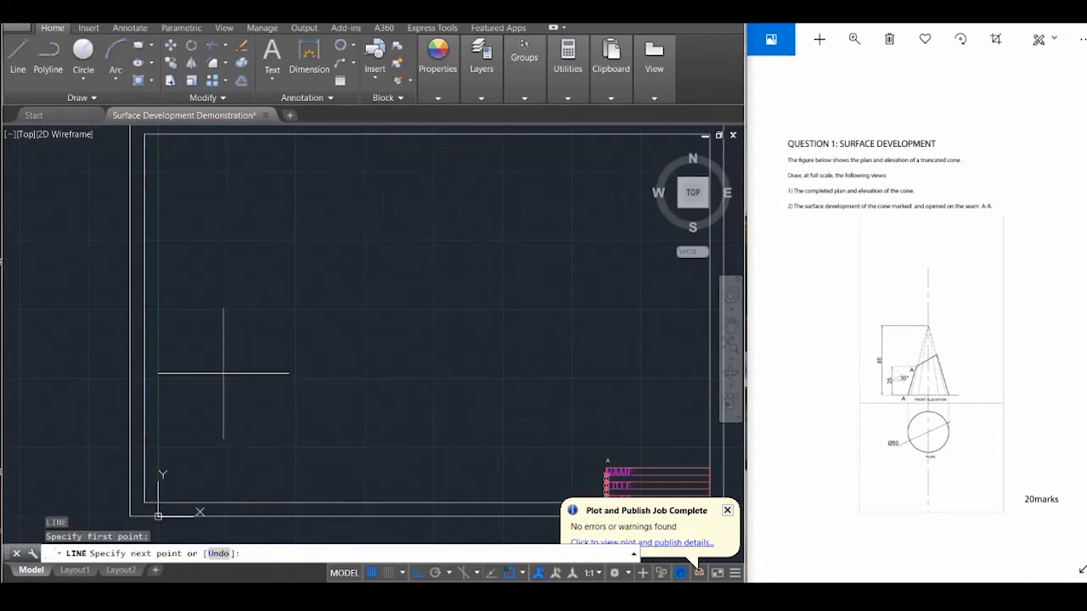
# Draw a long horizontal construction line across the sheet and a vertical line crossing it left of its middle
pyautogui.click(676, 373)
pyautogui.press('Return')
pyautogui.press('Return')
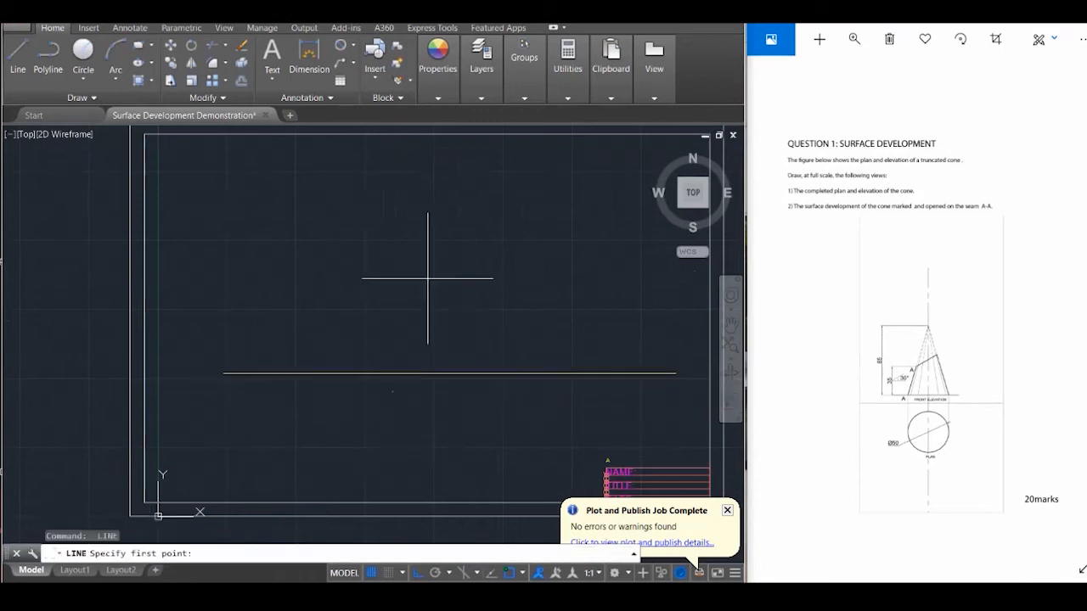
pyautogui.click(417, 184)
pyautogui.press('Escape')
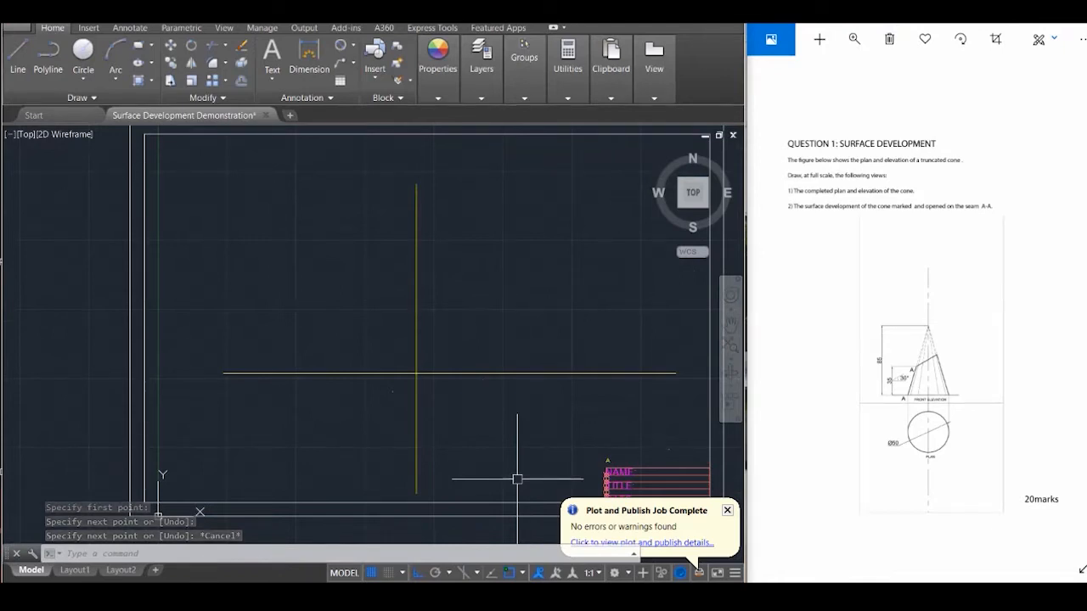
# Offset the horizontal construction line by 10 both above and below
pyautogui.write('o')
pyautogui.press('Return')
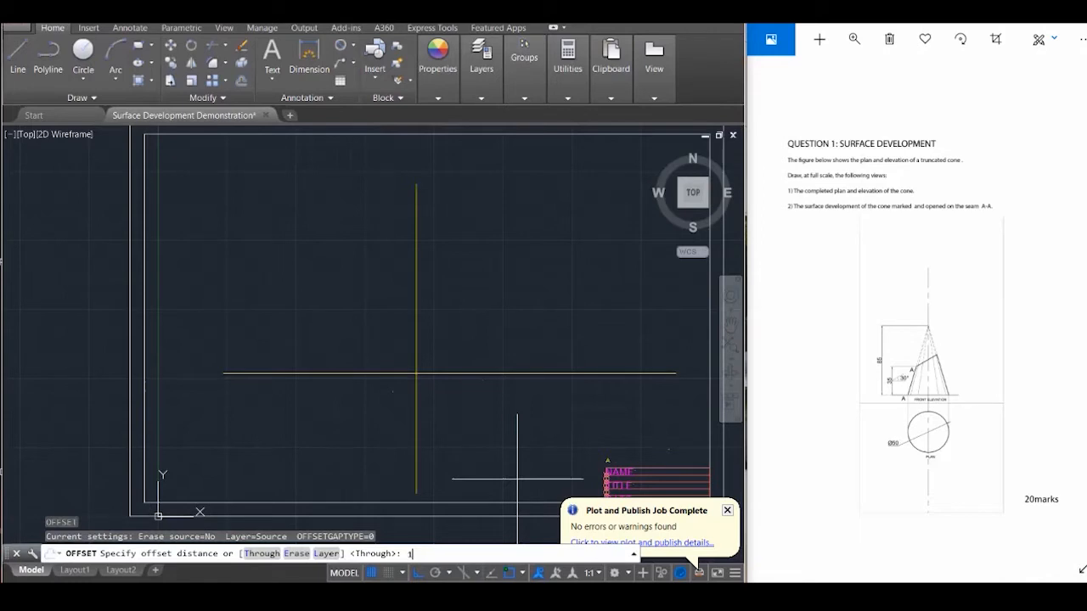
pyautogui.press('Return')
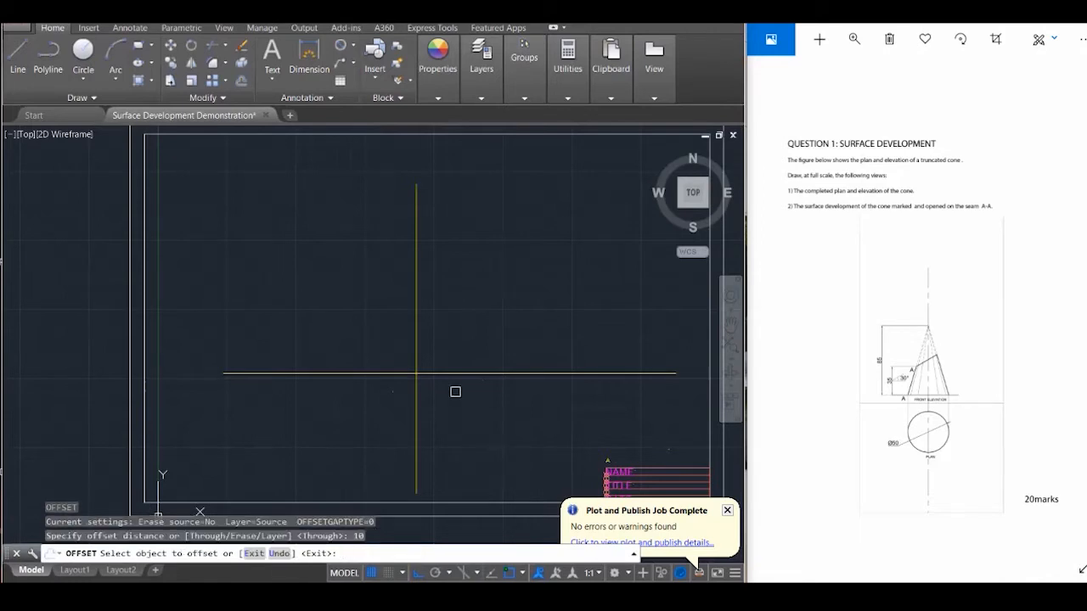
pyautogui.click(359, 373)
pyautogui.click(354, 324)
pyautogui.click(350, 373)
pyautogui.click(355, 427)
pyautogui.press('Escape')
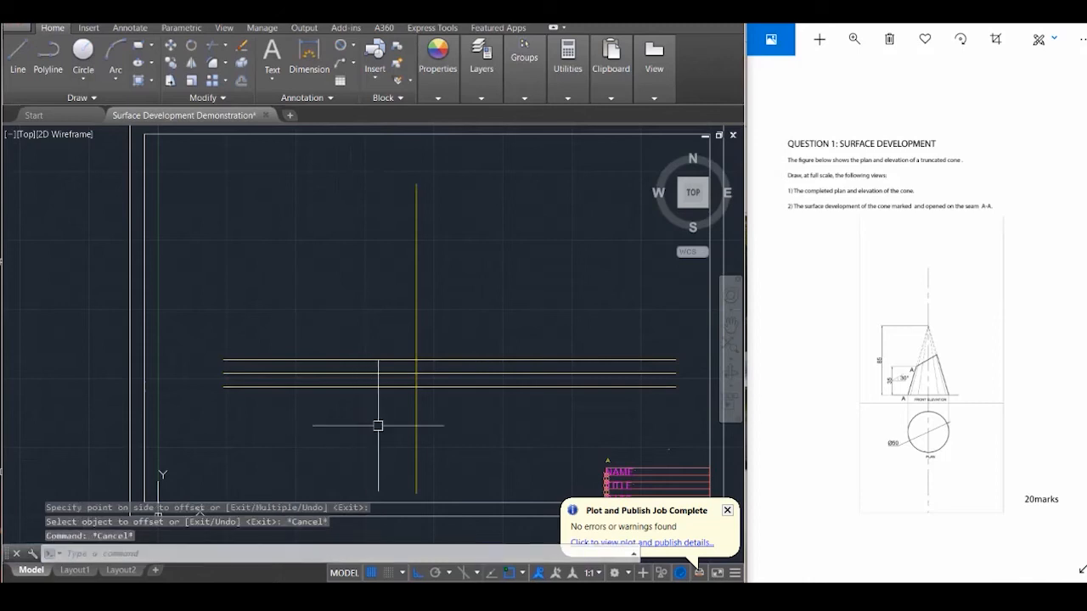
pyautogui.press('Escape')
pyautogui.press('Escape')
# Assign the middle horizontal line and the vertical line to layer 0
pyautogui.click(442, 373)
pyautogui.click(414, 299)
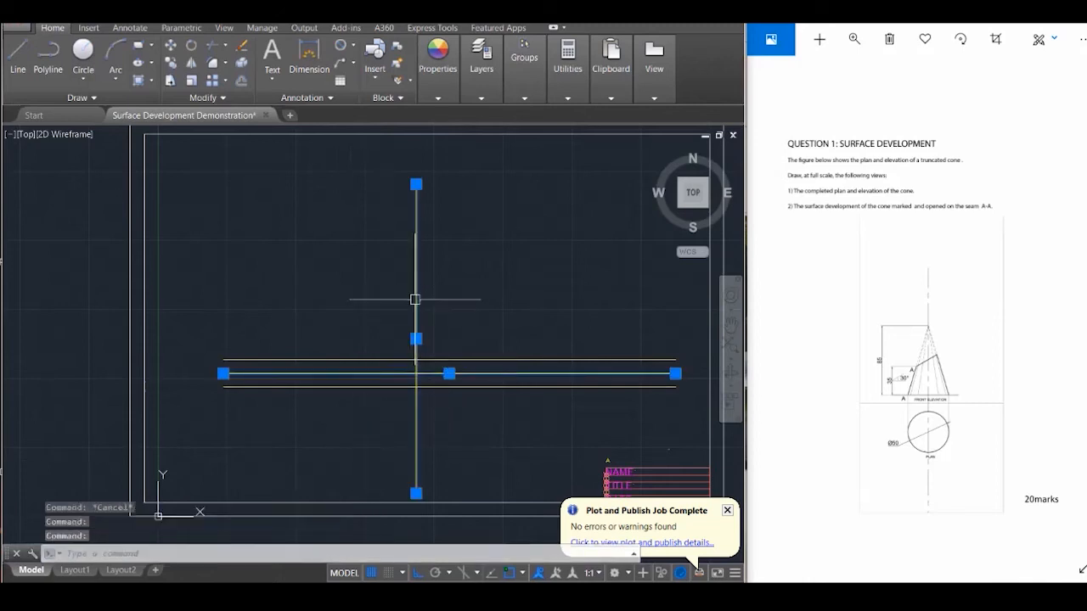
pyautogui.click(524, 68)
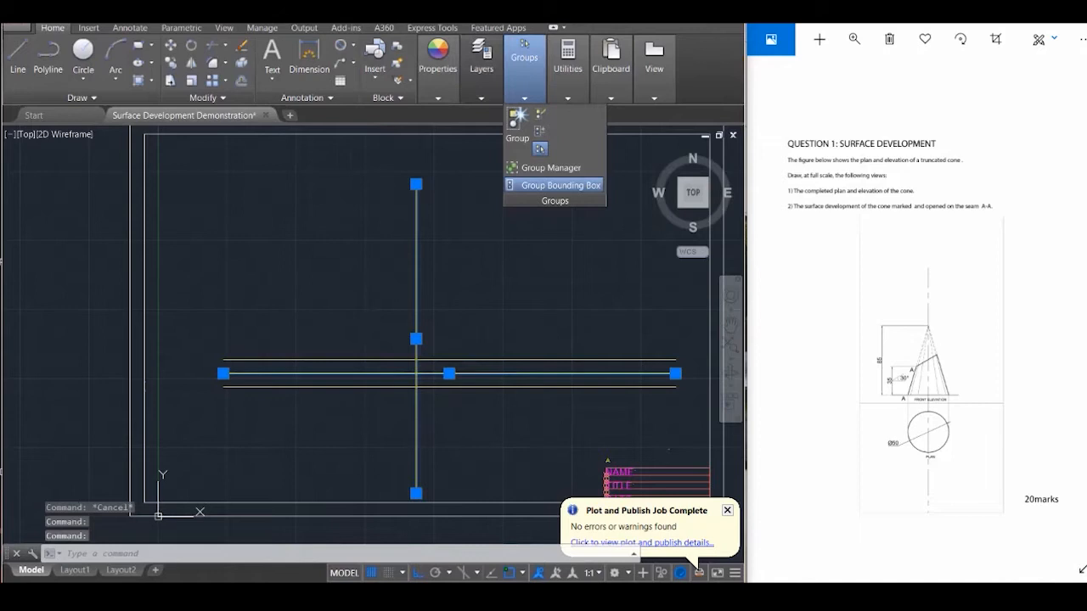
pyautogui.moveTo(482, 70)
pyautogui.click(592, 114)
pyautogui.press('Escape')
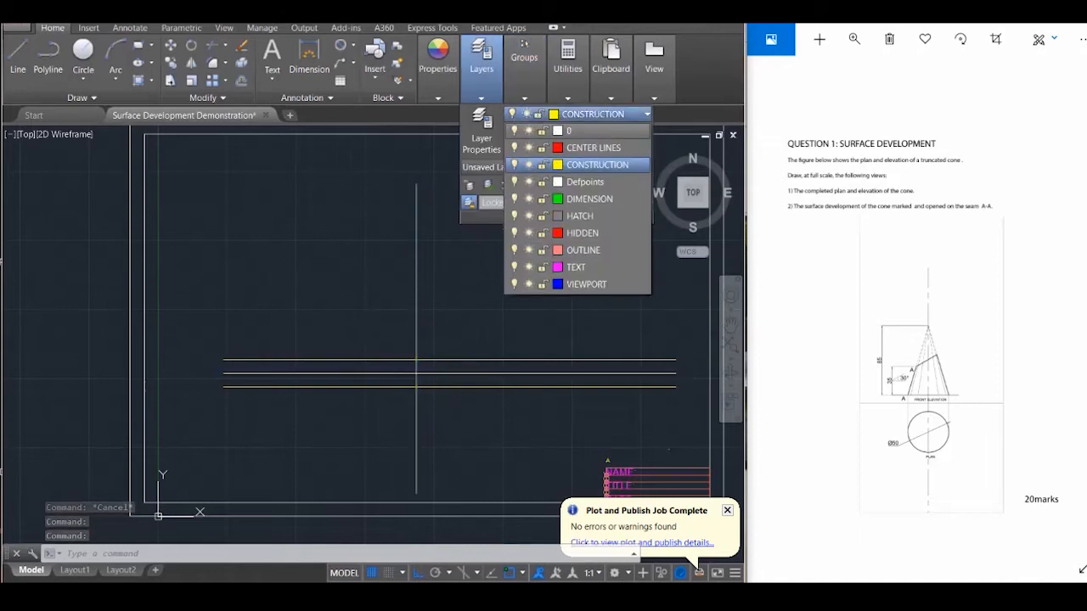
pyautogui.press('Escape')
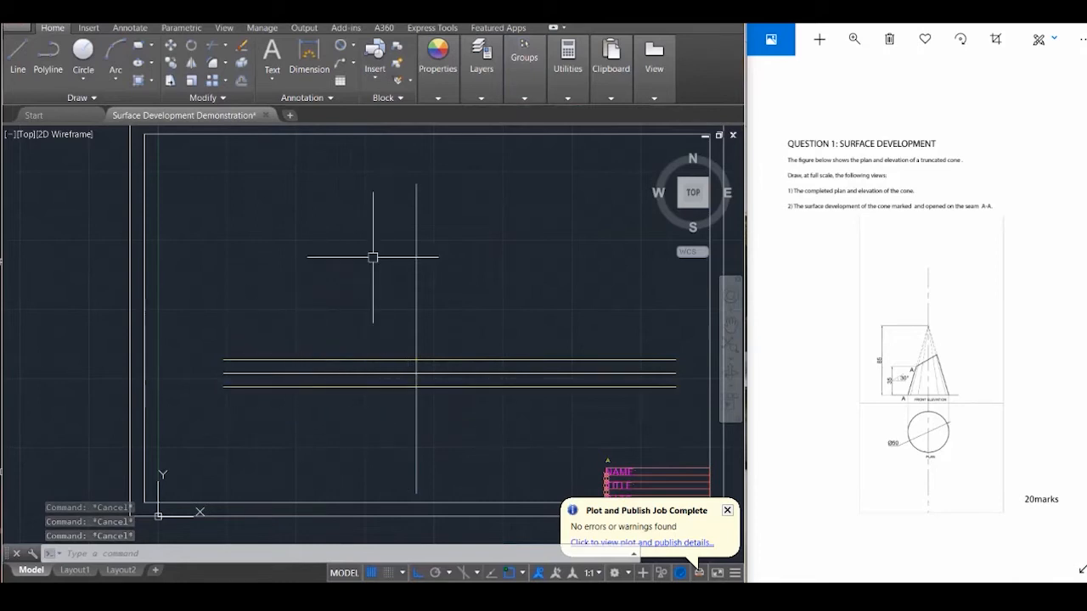
# Offset the uppermost of the three horizontal lines upward by 85 to mark the cone's apex height
pyautogui.write('o')
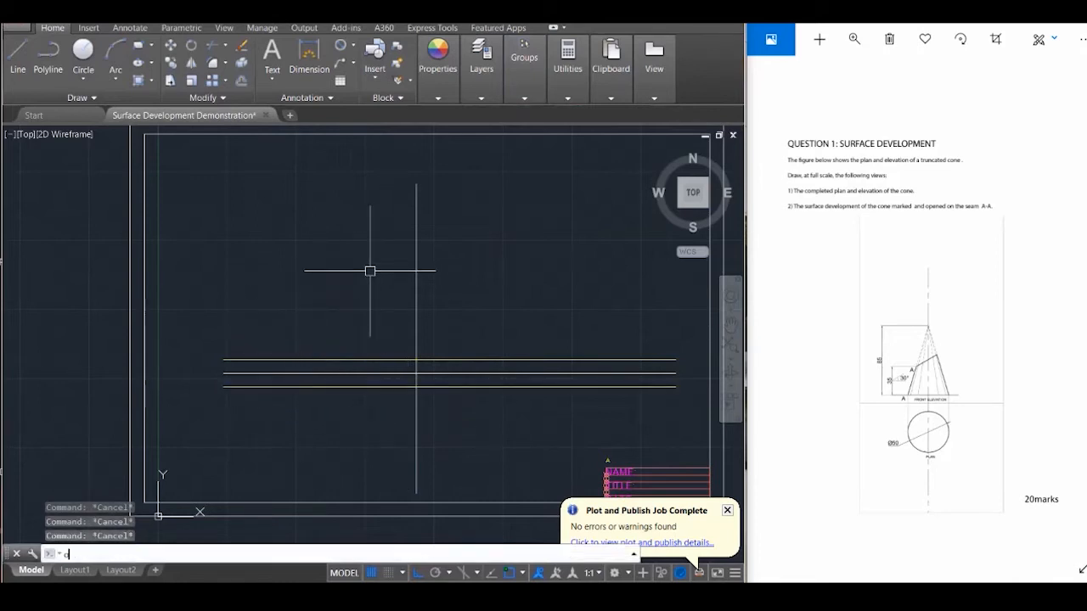
pyautogui.press('Return')
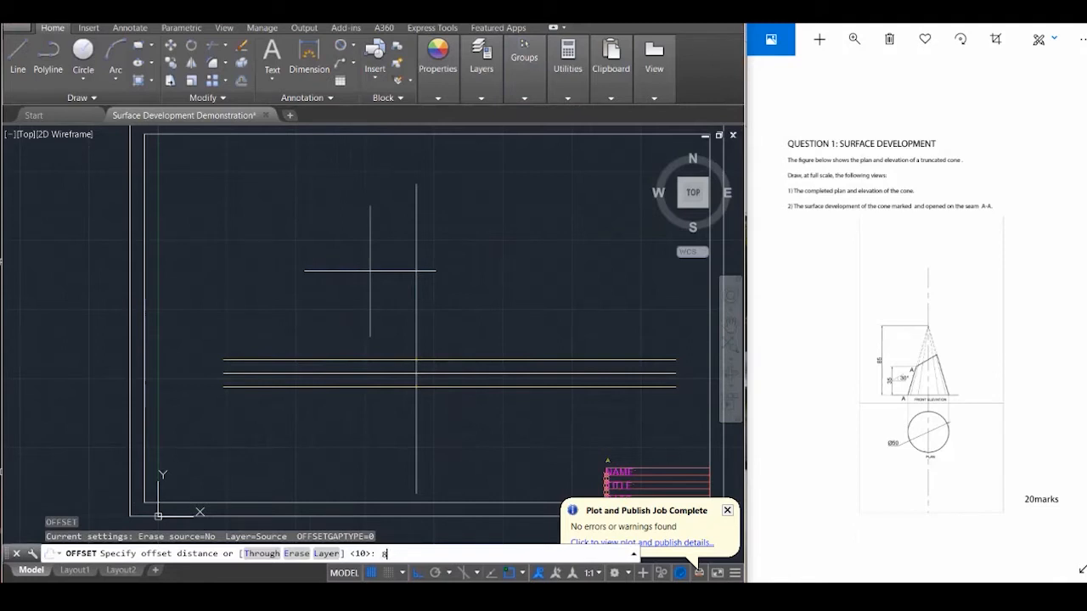
pyautogui.write('85')
pyautogui.press('Return')
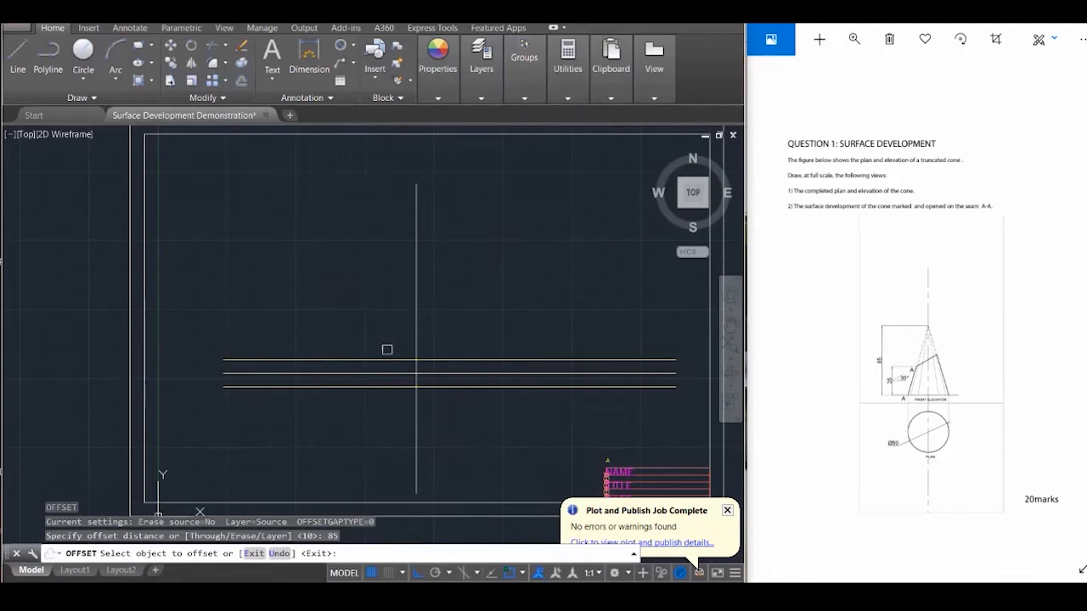
pyautogui.click(384, 360)
pyautogui.click(360, 244)
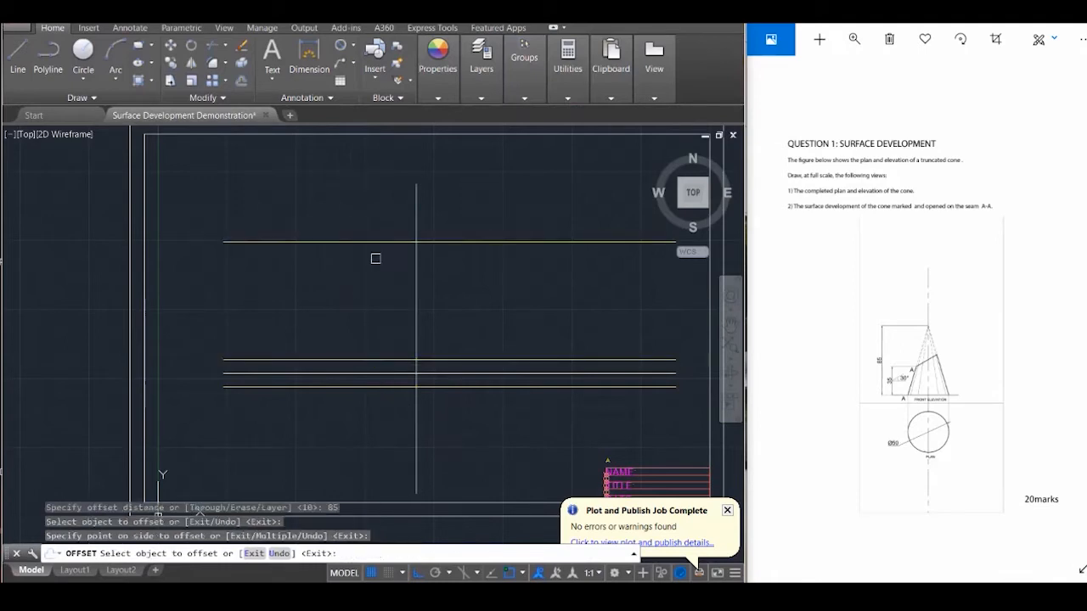
pyautogui.press('Escape')
pyautogui.press('Escape')
pyautogui.press('Escape')
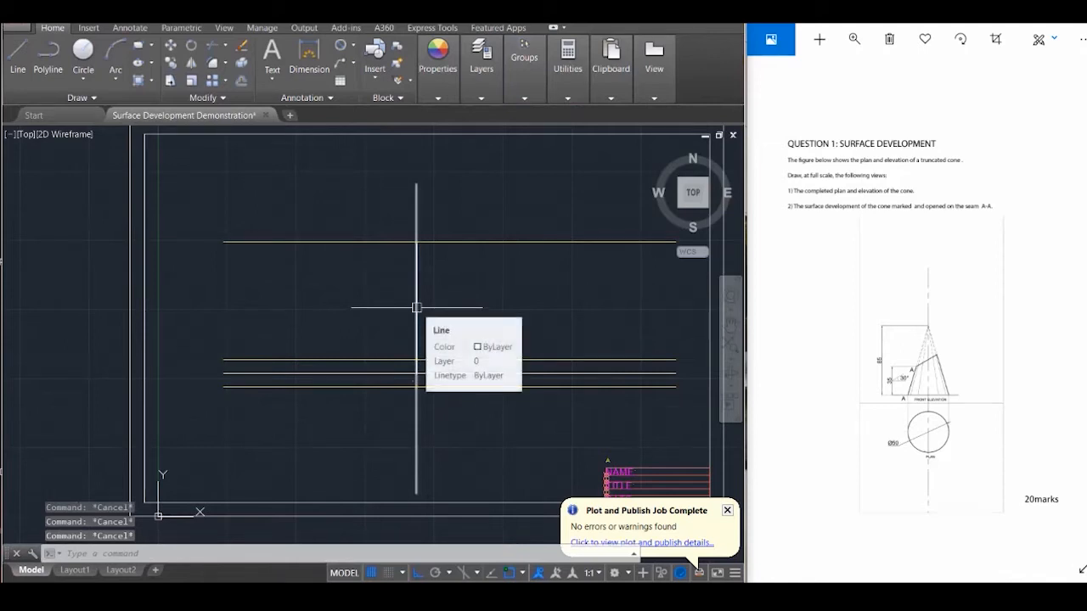
# Draw a circle of diameter 50 in the empty area at the sheet's lower left
pyautogui.write('c')
pyautogui.press('Return')
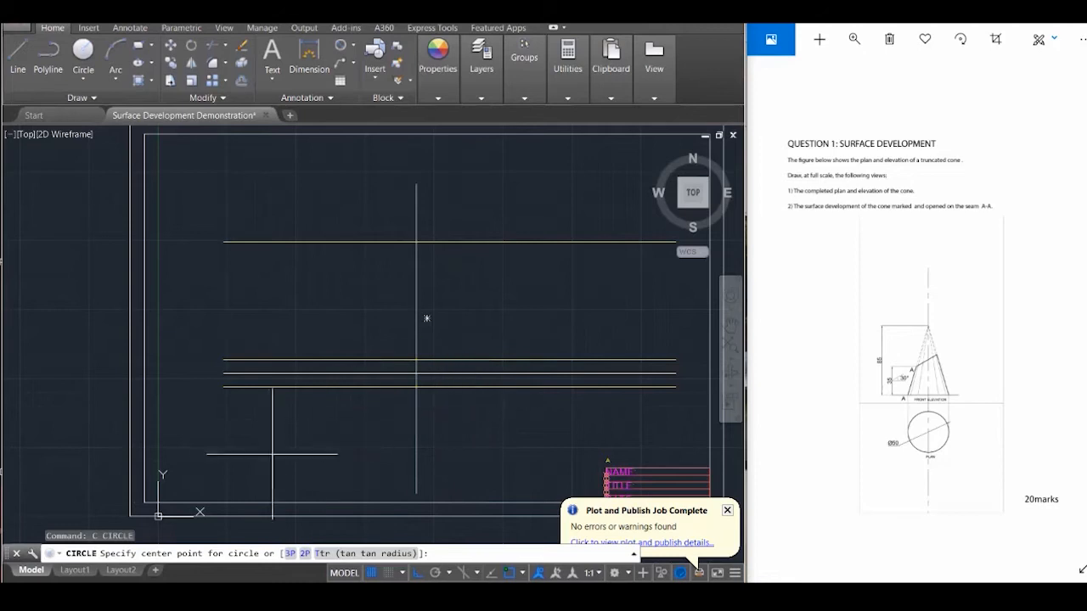
pyautogui.click(235, 456)
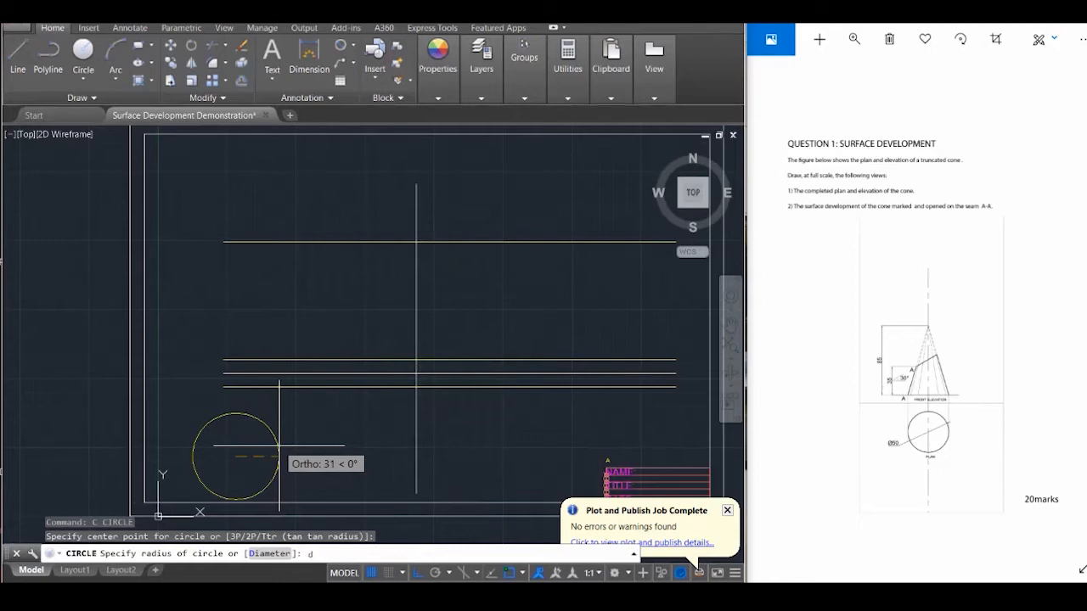
pyautogui.press('Return')
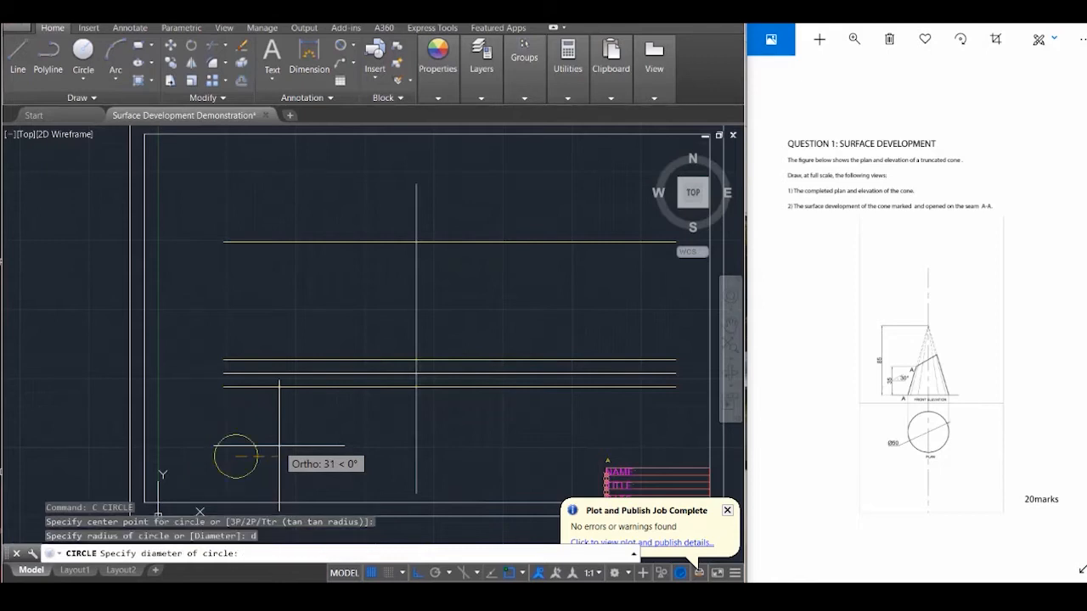
pyautogui.press('Return')
pyautogui.press('Escape')
pyautogui.press('Escape')
pyautogui.press('Escape')
# Move the circle by its upper quadrant to the intersection of the lowest horizontal line and the vertical line
pyautogui.click(262, 428)
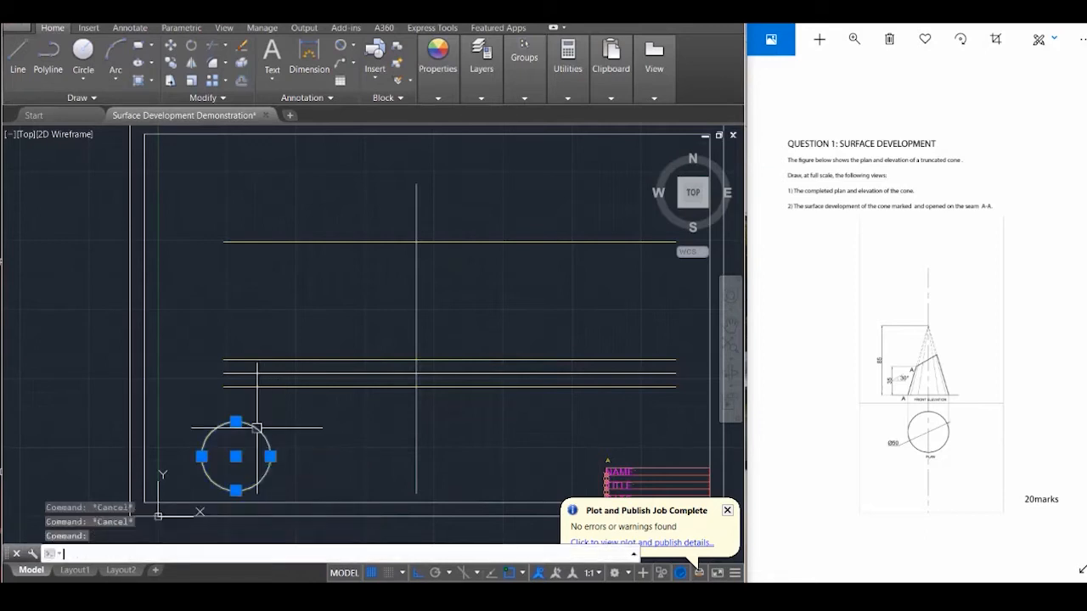
pyautogui.write('M')
pyautogui.press('Return')
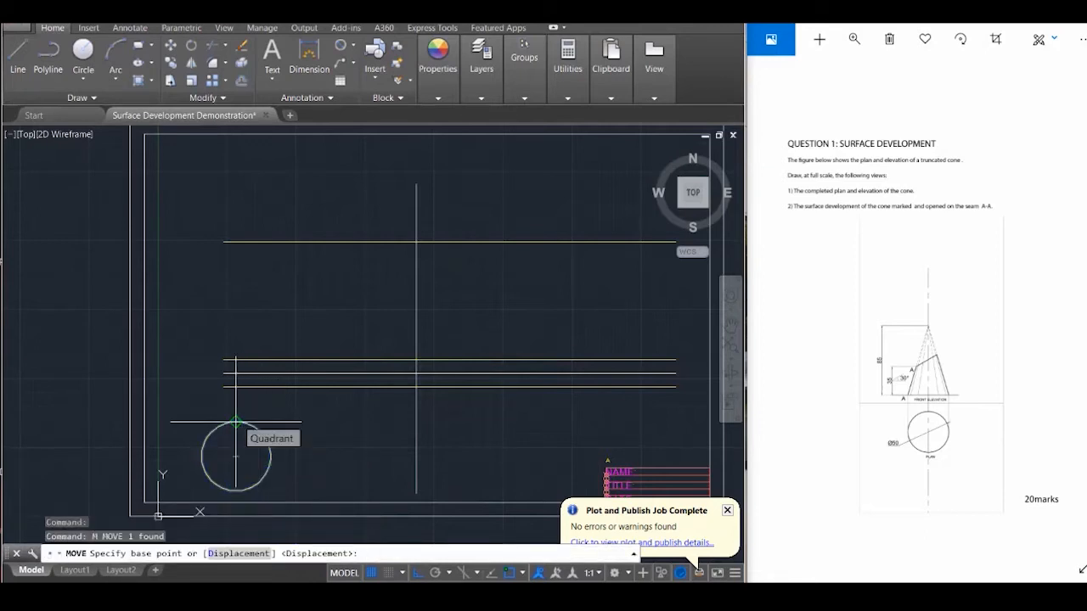
pyautogui.click(237, 421)
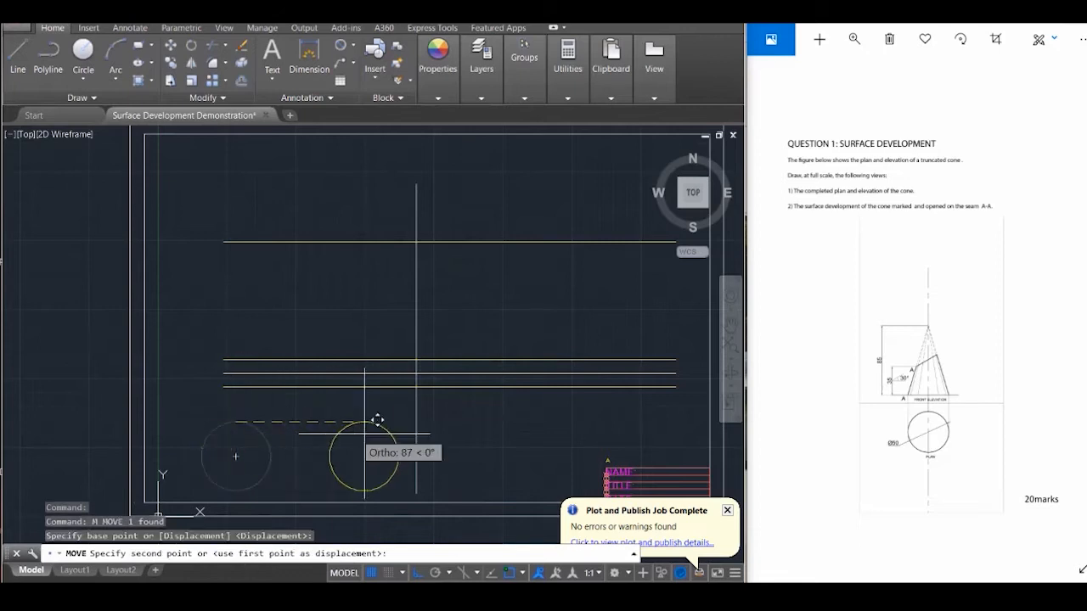
pyautogui.click(417, 387)
pyautogui.press('Escape')
pyautogui.press('Escape')
pyautogui.press('Escape')
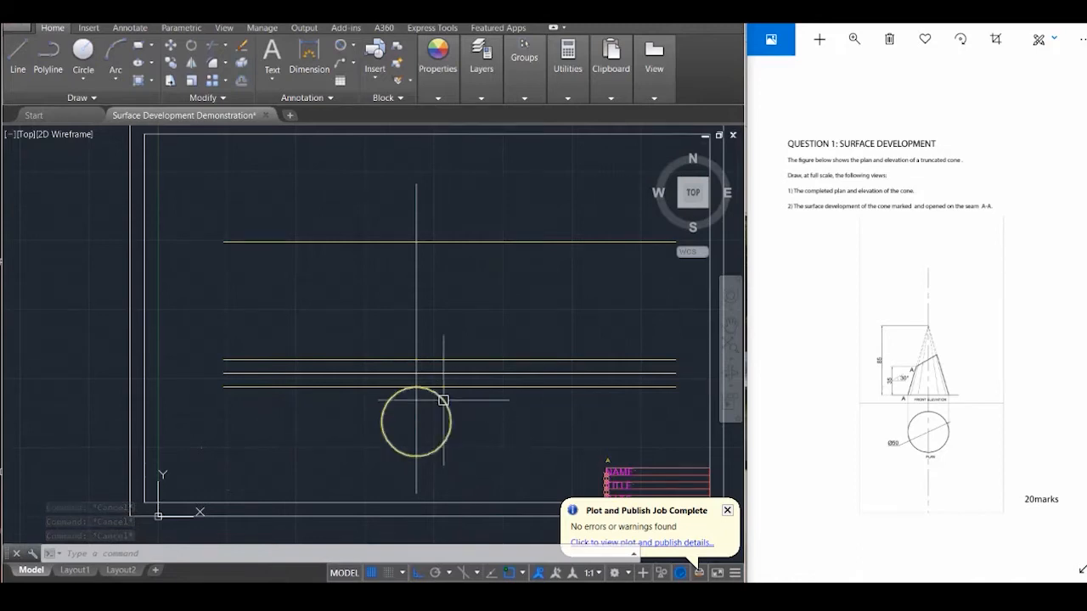
# Project vertical lines from the circle's right and left quadrants up to the base line of the front elevation
pyautogui.write('l')
pyautogui.press('Return')
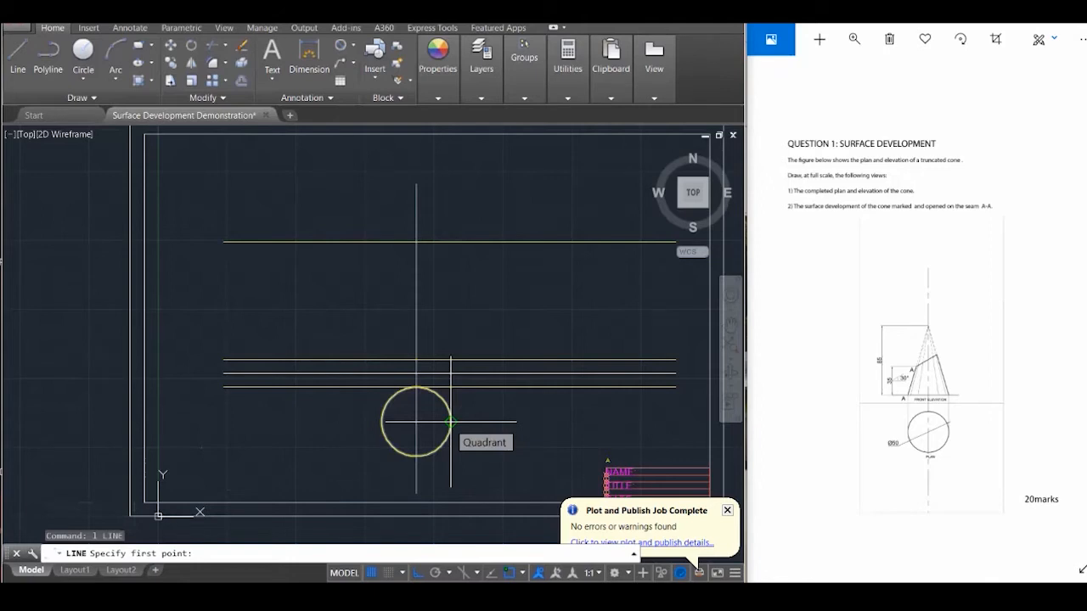
pyautogui.click(451, 422)
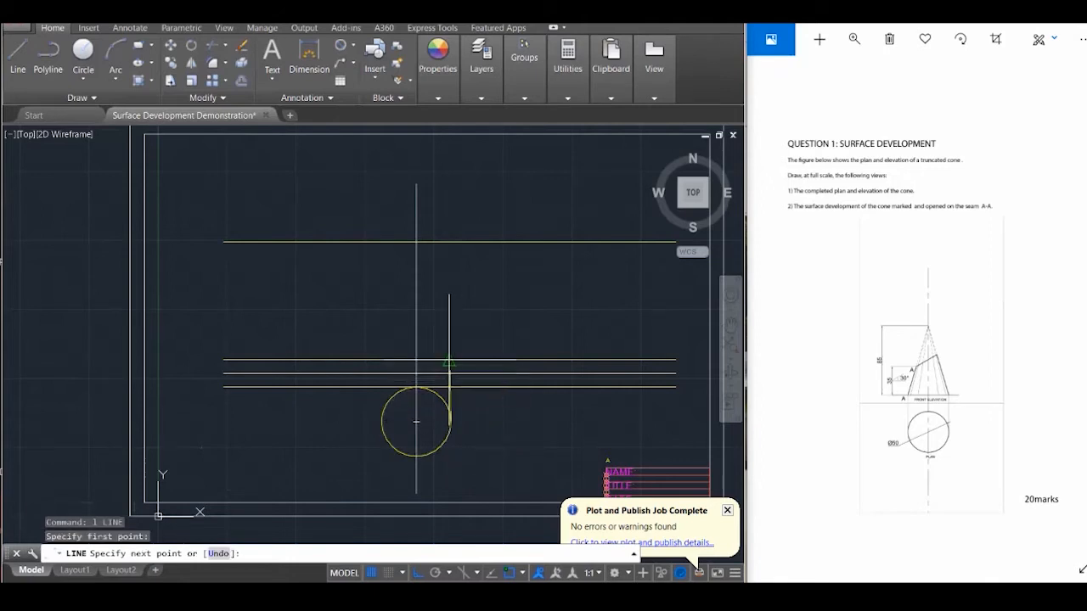
pyautogui.click(450, 361)
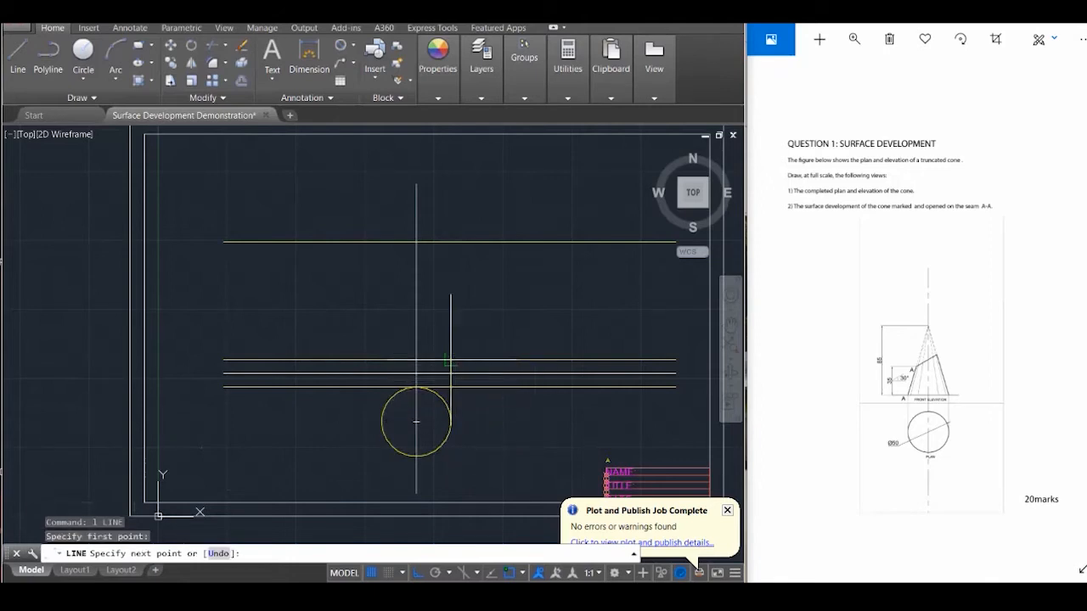
pyautogui.press('Return')
pyautogui.press('Return')
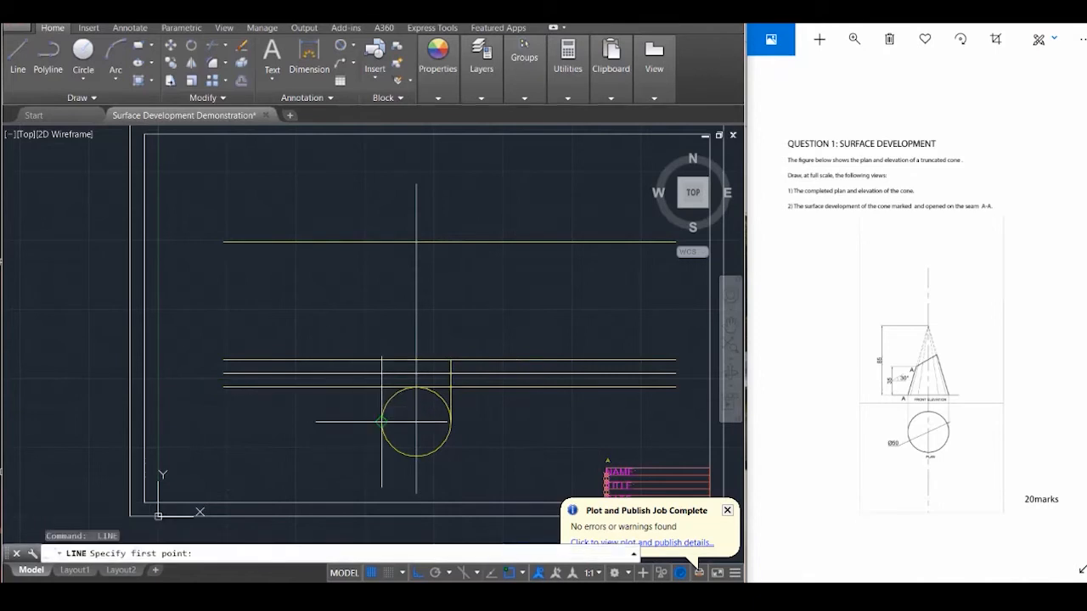
pyautogui.click(382, 422)
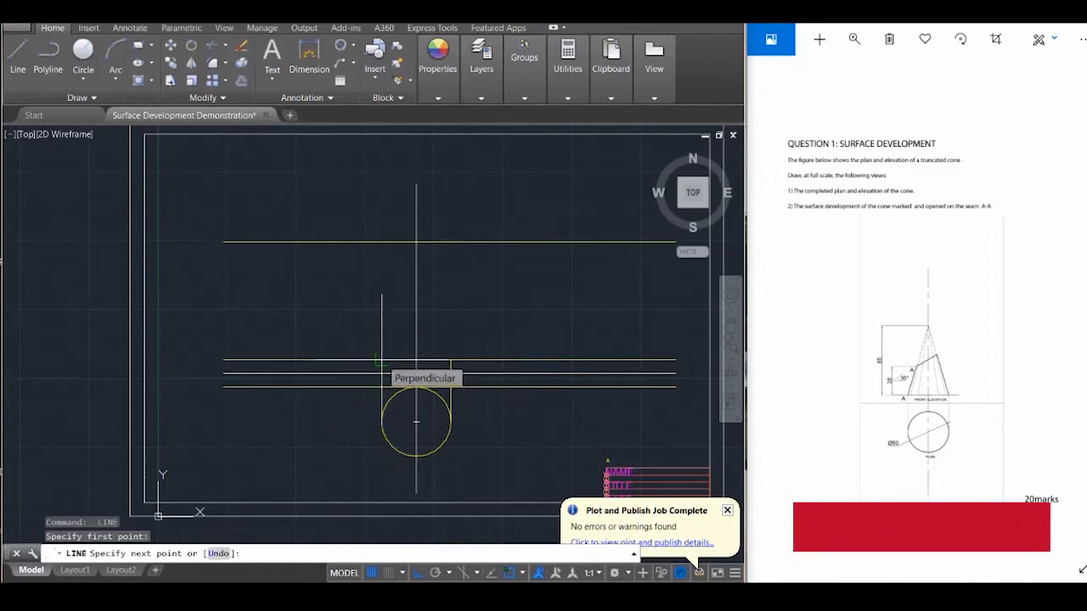
pyautogui.click(381, 360)
pyautogui.click(382, 387)
pyautogui.press('Escape')
pyautogui.press('Escape')
pyautogui.press('Escape')
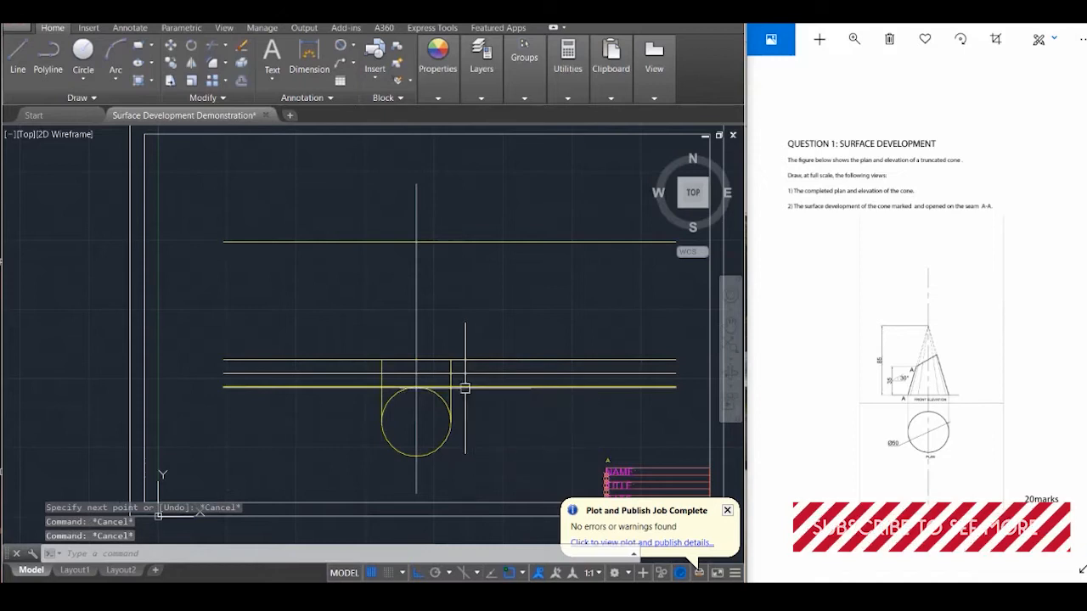
# Draw the cone's two slanted sides from the projected base points to the apex on the vertical line
pyautogui.write('l')
pyautogui.press('Return')
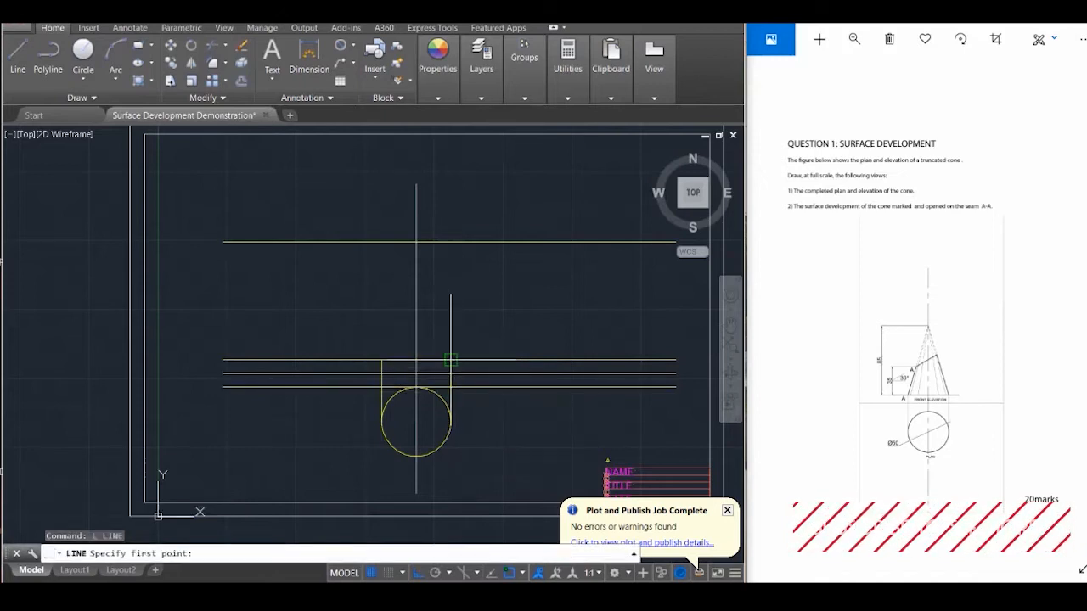
pyautogui.click(451, 360)
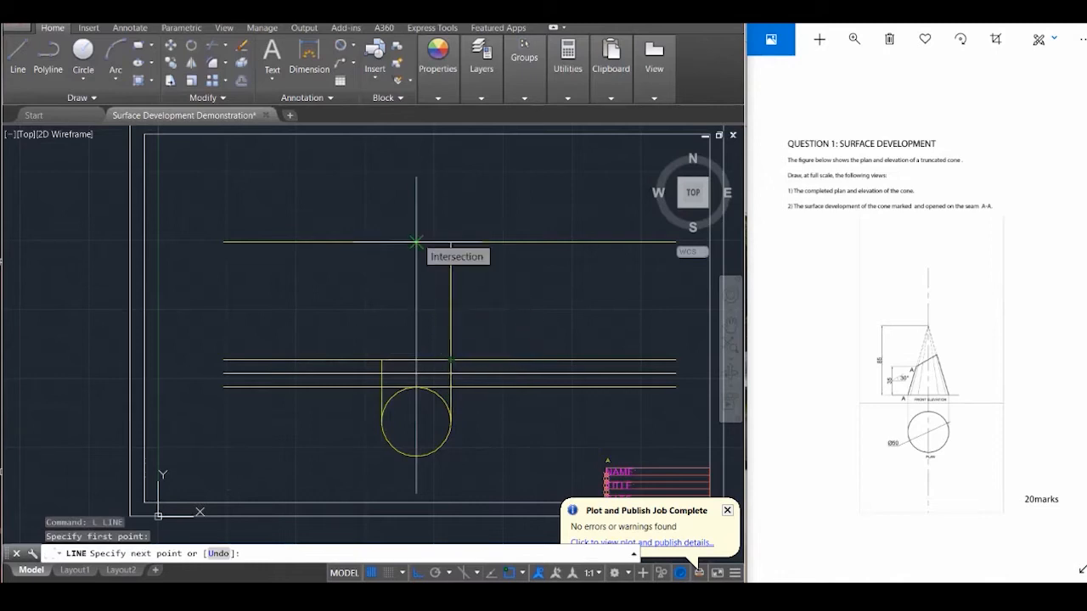
pyautogui.click(416, 242)
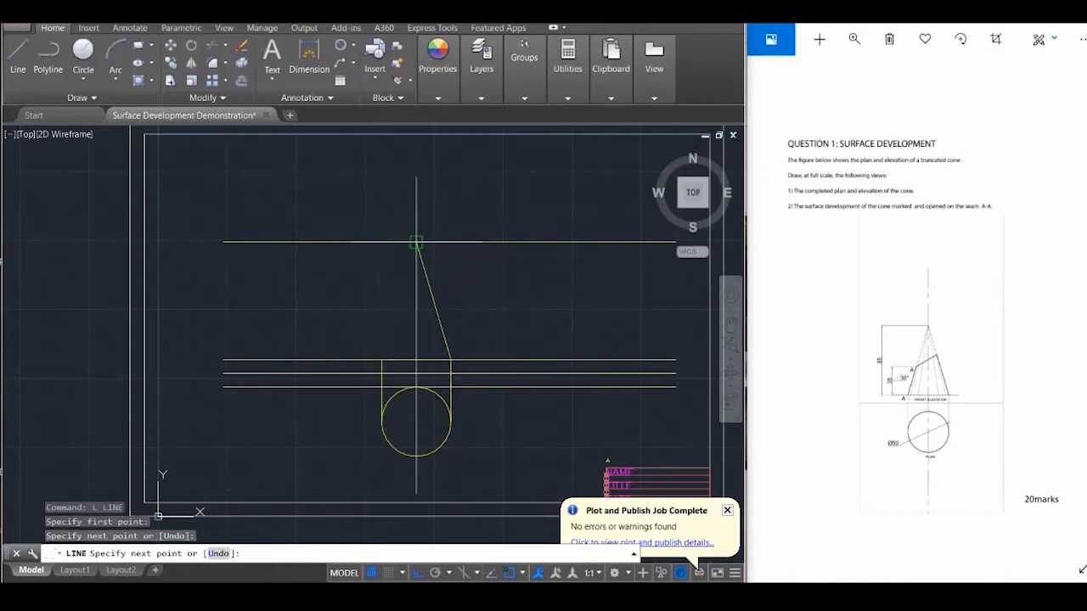
pyautogui.click(381, 360)
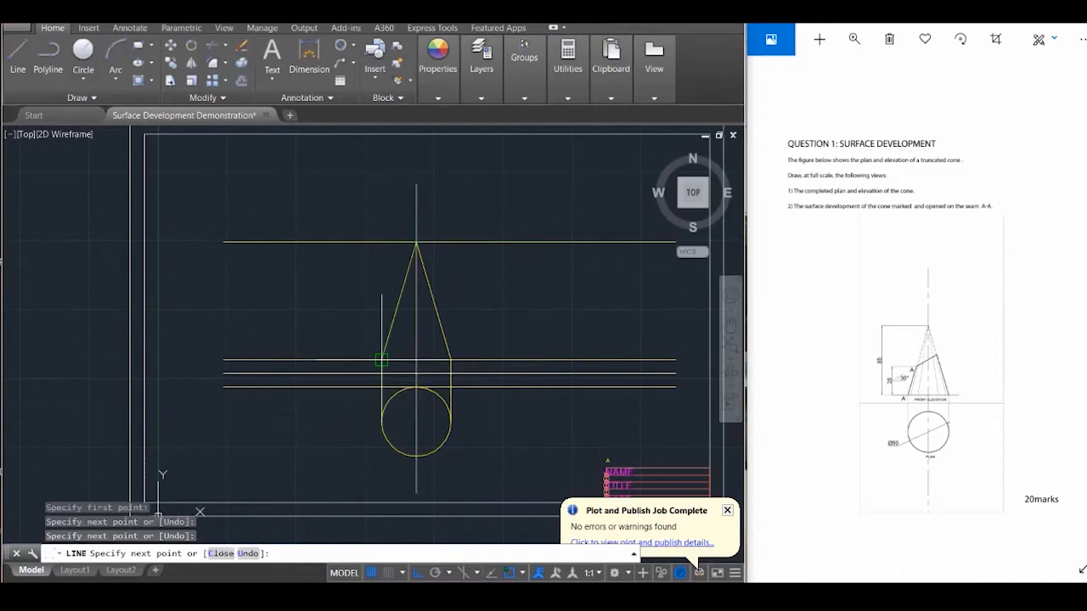
pyautogui.press('Escape')
pyautogui.press('Escape')
pyautogui.press('Escape')
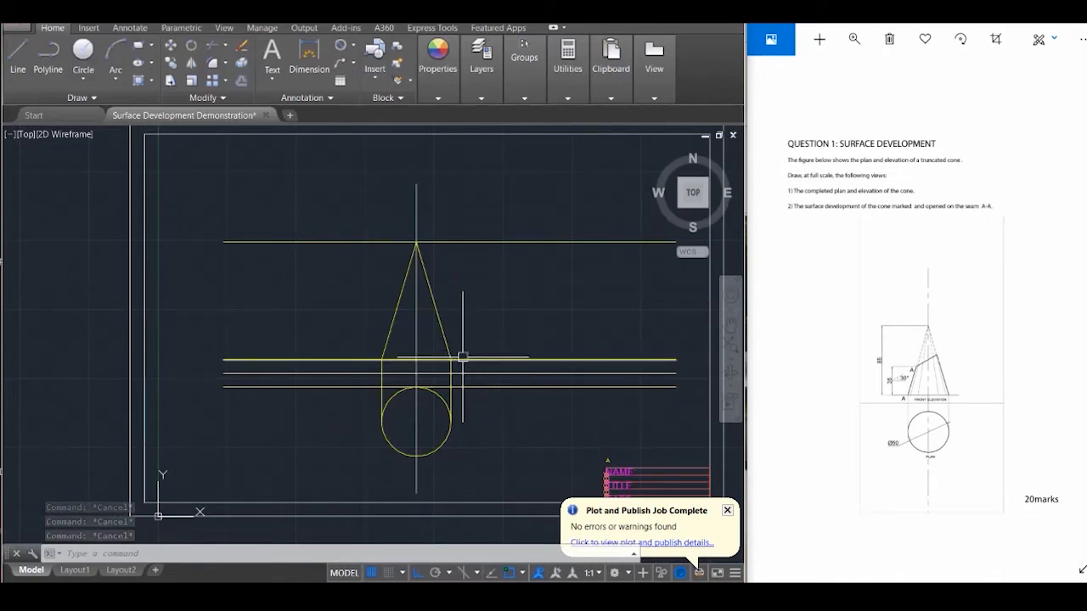
# Assign the vertical line through the cone and circle to the CENTER LINES layer
pyautogui.click(416, 322)
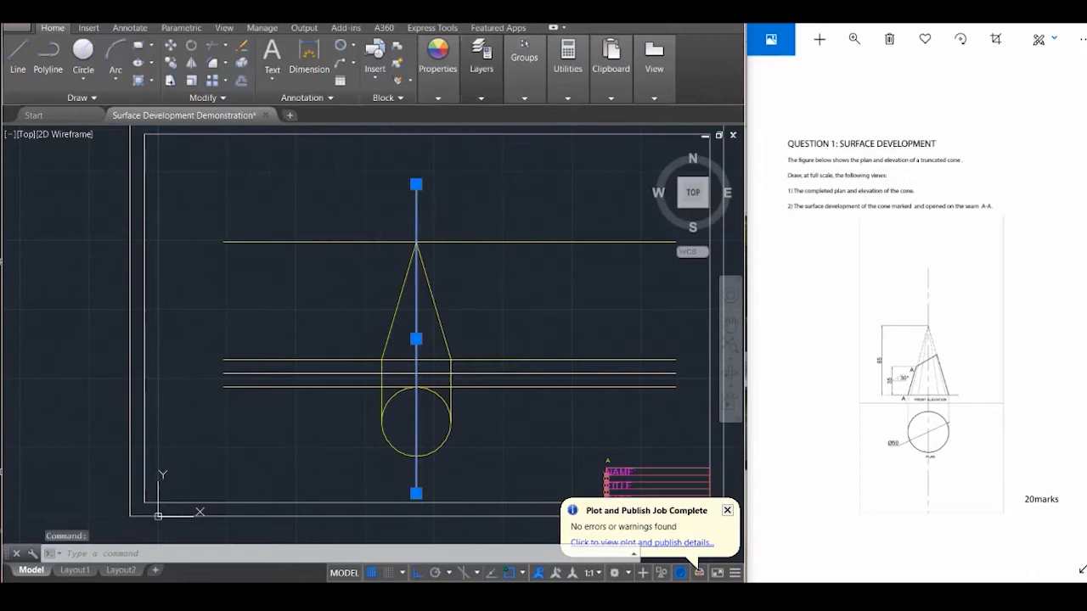
pyautogui.click(482, 68)
pyautogui.click(594, 114)
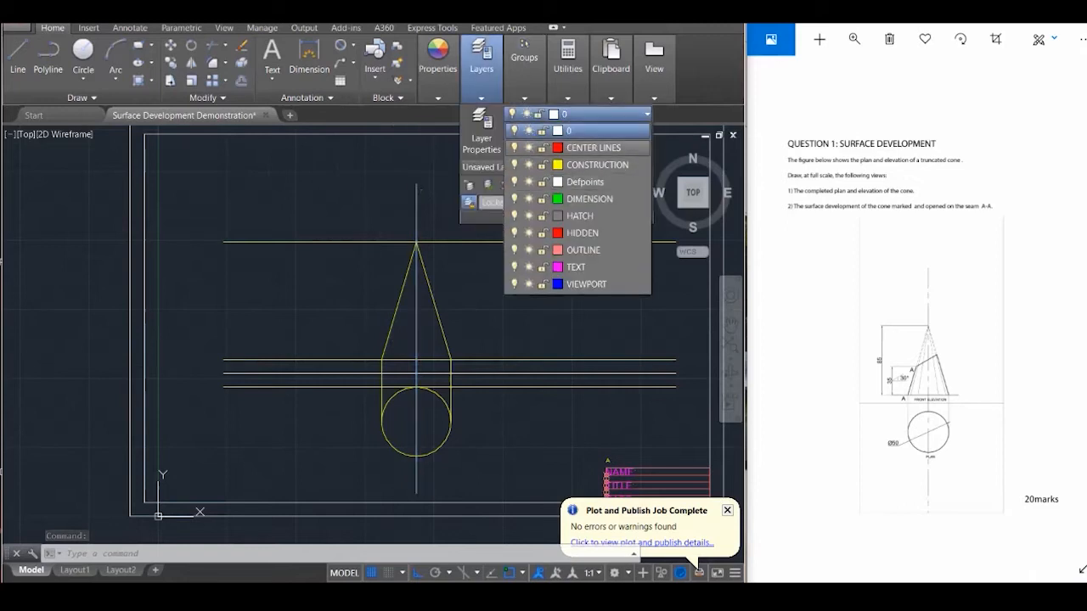
pyautogui.click(594, 148)
pyautogui.press('Escape')
pyautogui.press('Escape')
pyautogui.press('Escape')
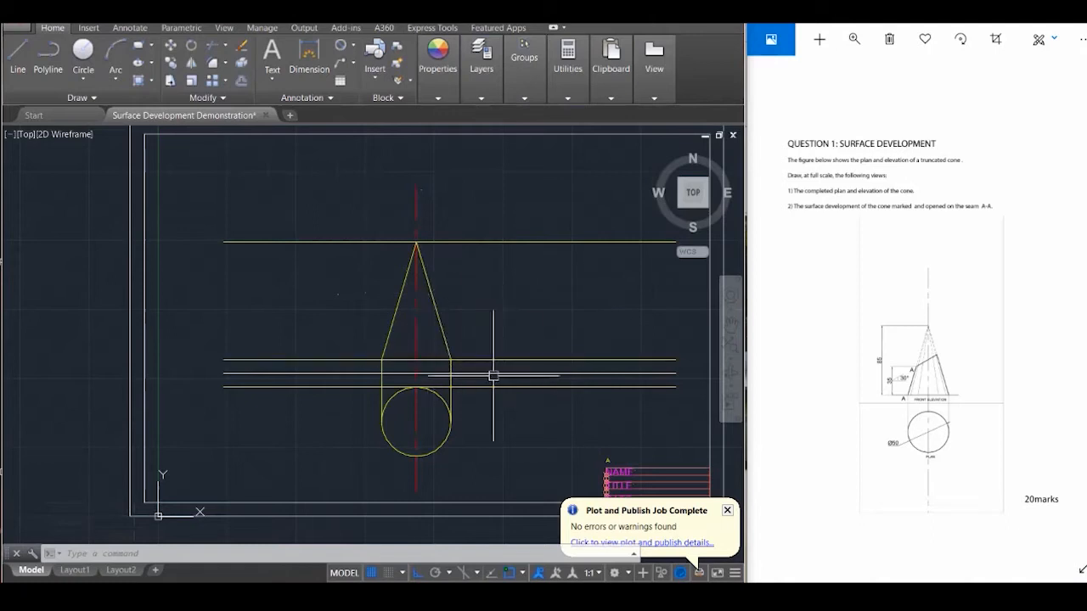
# Fillet the elevation's base line to the cone's right and left slanted sides, cutting off its overhanging ends at sharp corners
pyautogui.press('Escape')
pyautogui.press('Escape')
pyautogui.press('Escape')
pyautogui.write('f')
pyautogui.press('Return')
pyautogui.click(449, 338)
pyautogui.click(441, 359)
pyautogui.press('Return')
pyautogui.click(380, 359)
pyautogui.click(387, 345)
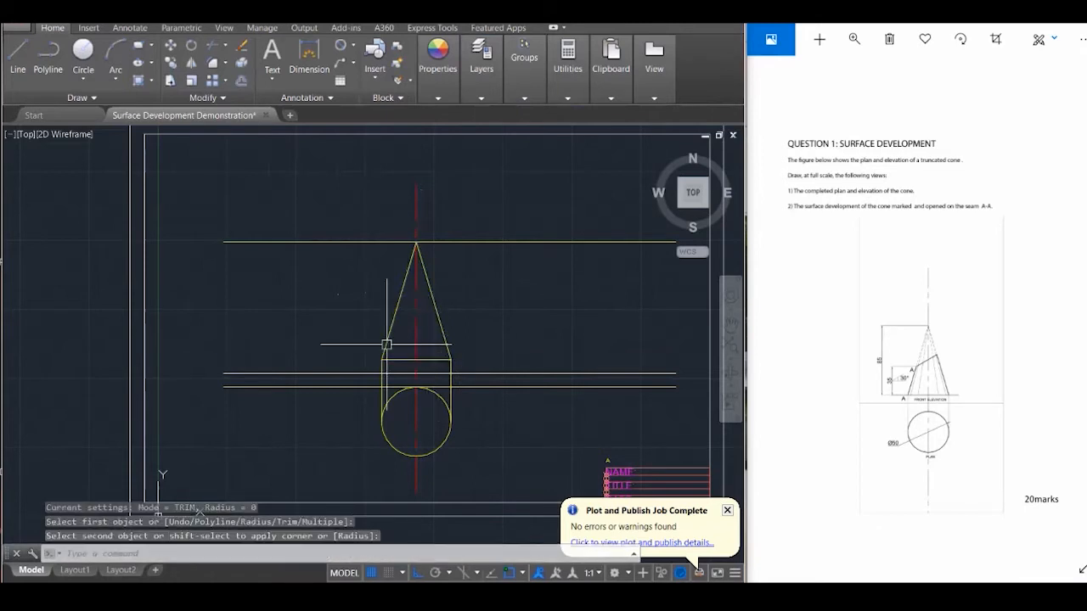
pyautogui.press('Escape')
pyautogui.press('Escape')
# Stretch both ends of the cone's base line outward, the left end by about 14 mm and the right end slightly past the corner
pyautogui.click(376, 359)
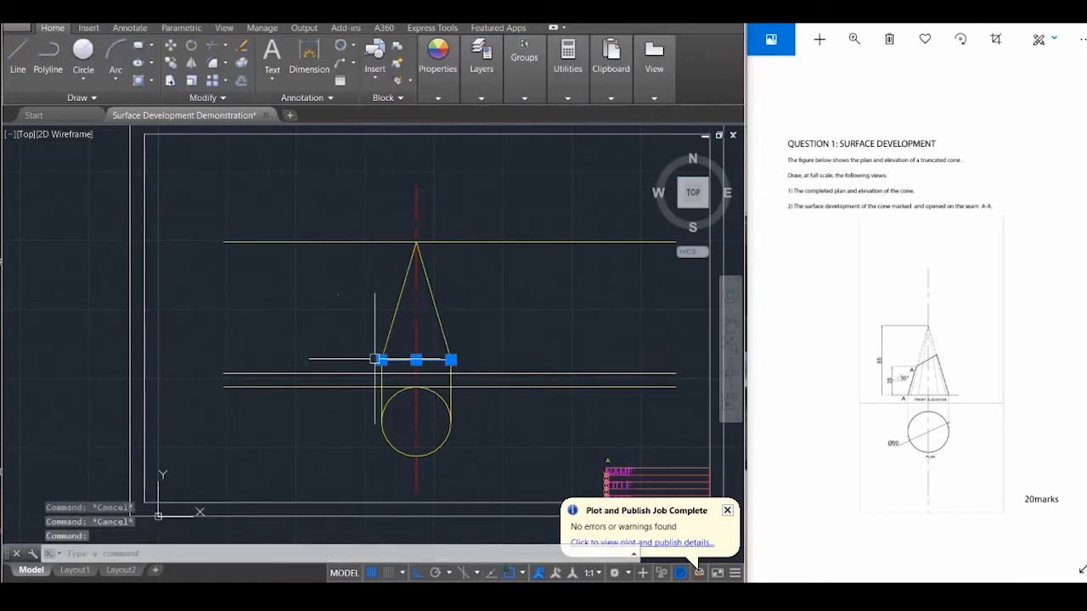
pyautogui.click(379, 359)
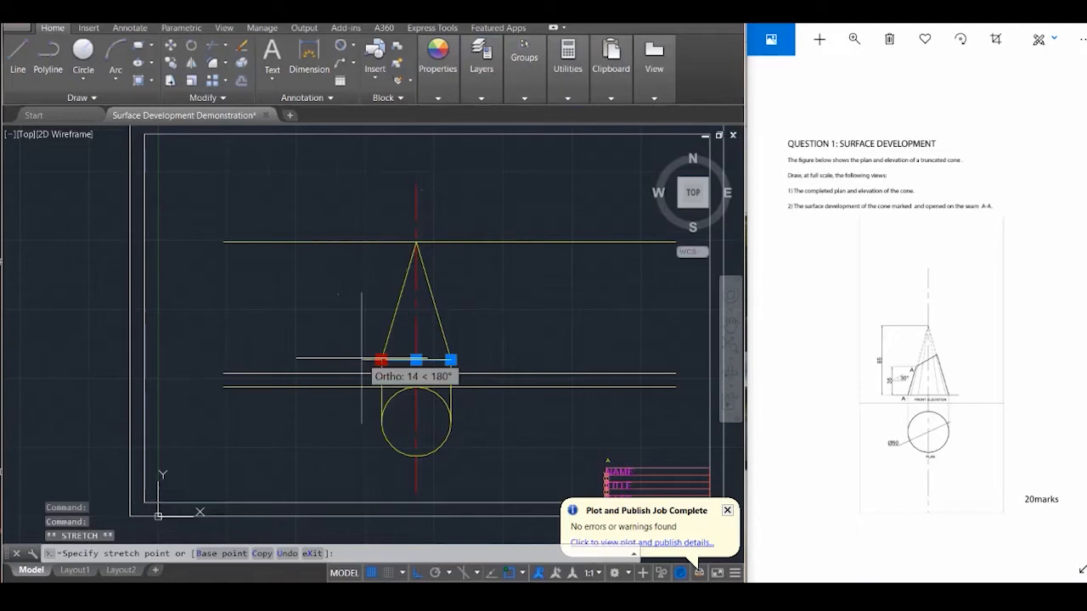
pyautogui.click(451, 360)
pyautogui.click(466, 362)
pyautogui.press('Escape')
pyautogui.press('Escape')
pyautogui.press('Escape')
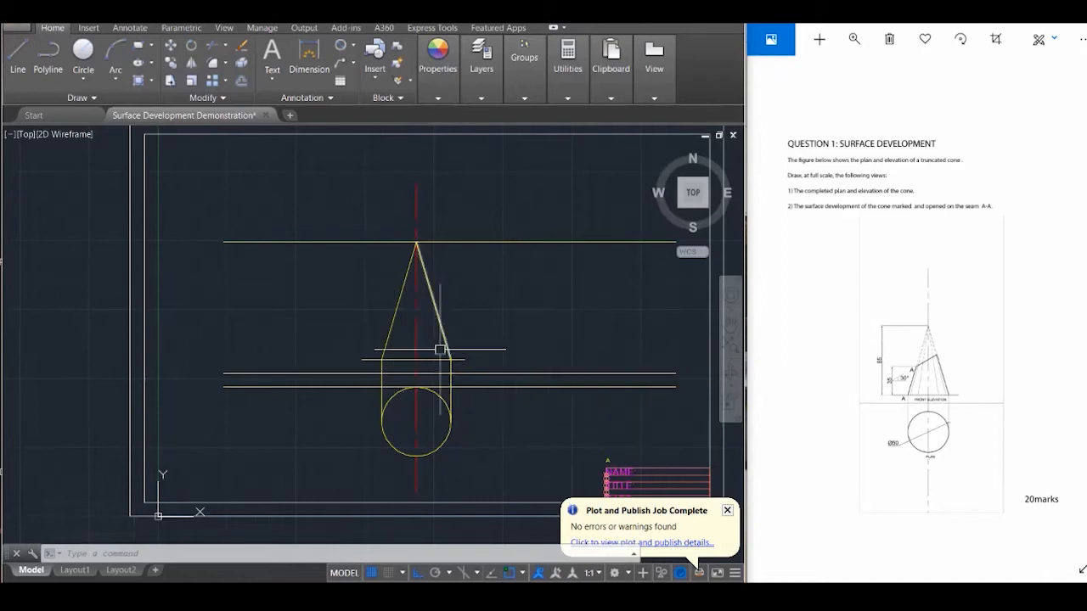
# Offset the cone's base line 35 mm upward
pyautogui.click(399, 357)
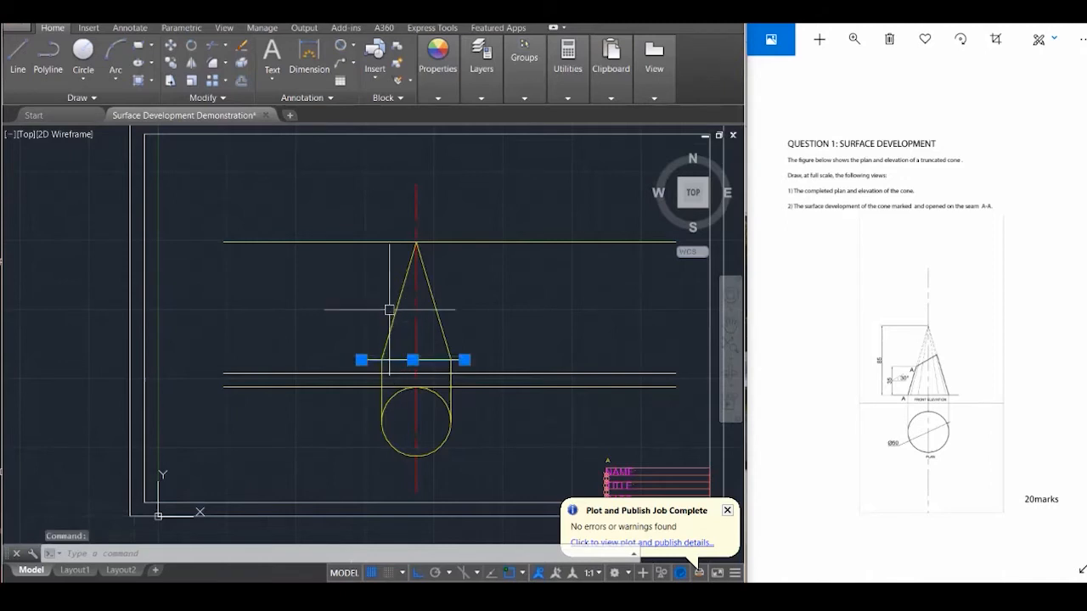
pyautogui.press('Escape')
pyautogui.press('Escape')
pyautogui.write('o')
pyautogui.press('Return')
pyautogui.write('35')
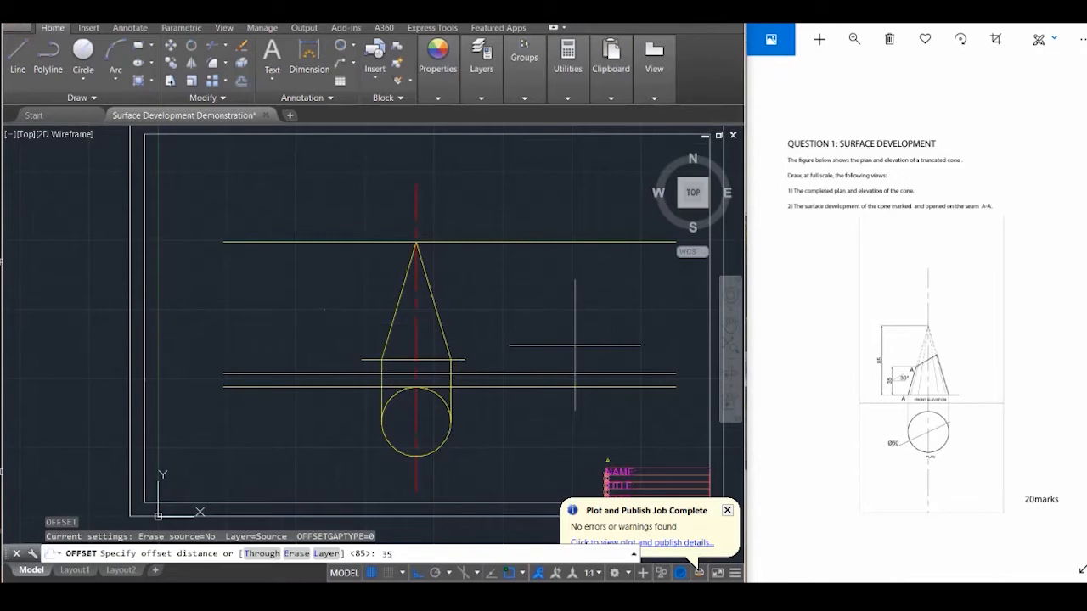
pyautogui.press('Return')
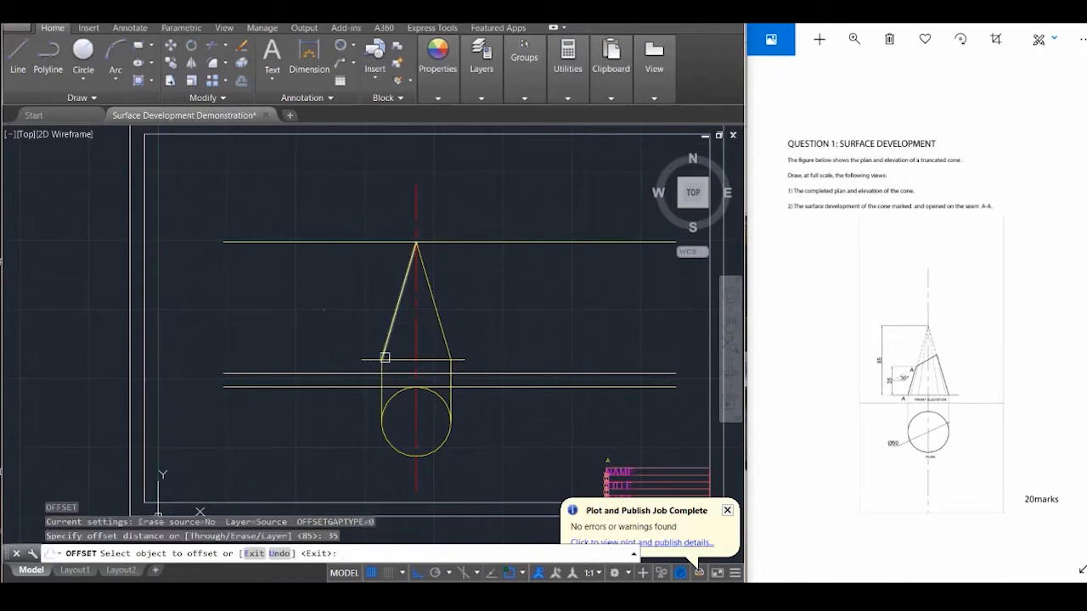
pyautogui.click(388, 359)
pyautogui.click(389, 282)
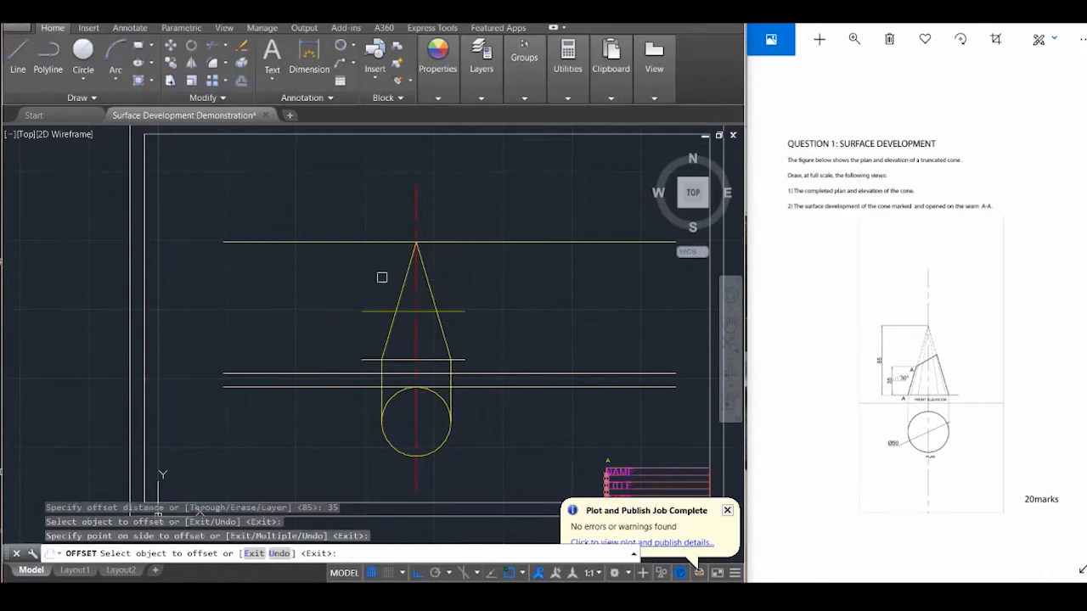
pyautogui.press('Escape')
pyautogui.press('Escape')
pyautogui.press('Escape')
# Place a point where the 35 mm offset line crosses the cone's left slanted side
pyautogui.write('poi')
pyautogui.press('Return')
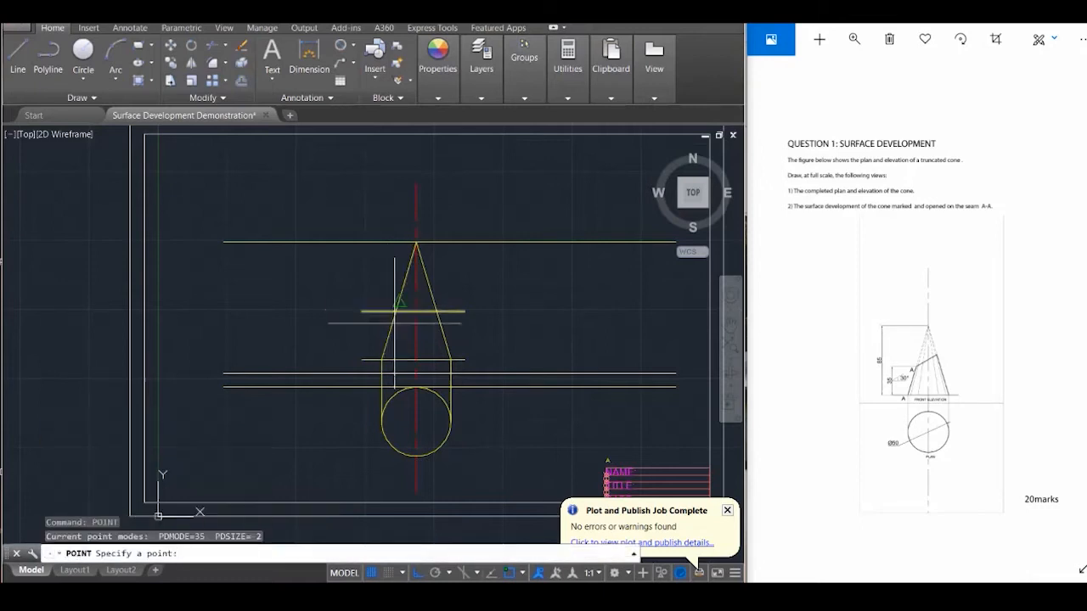
pyautogui.click(396, 311)
pyautogui.press('Escape')
pyautogui.press('Escape')
pyautogui.press('Escape')
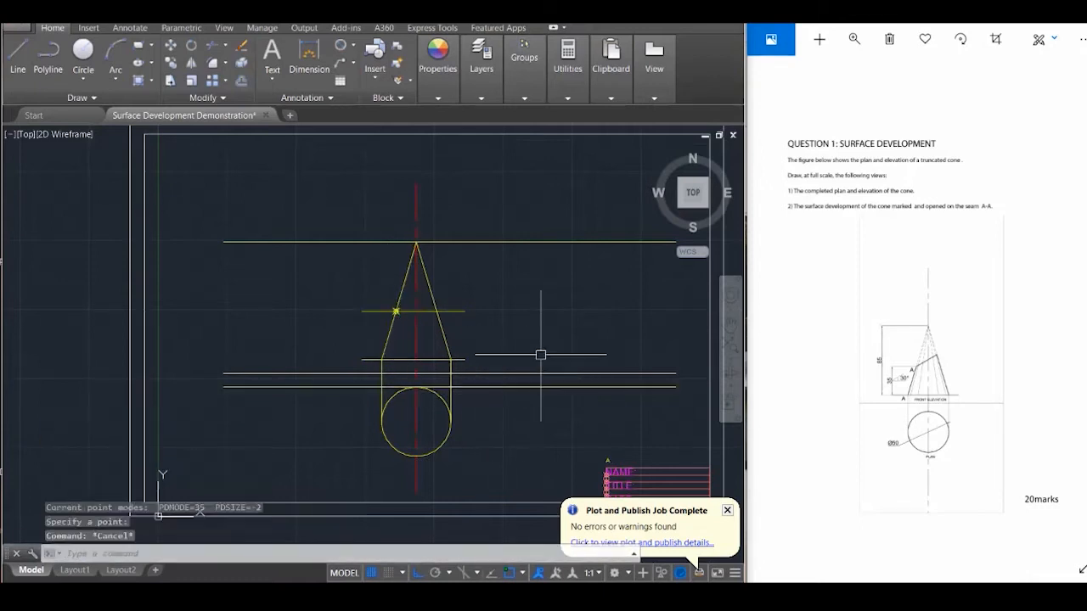
# Draw a line at 30° from the point, rising across the cone and past its right slanted side
pyautogui.scroll(1, 395, 311)
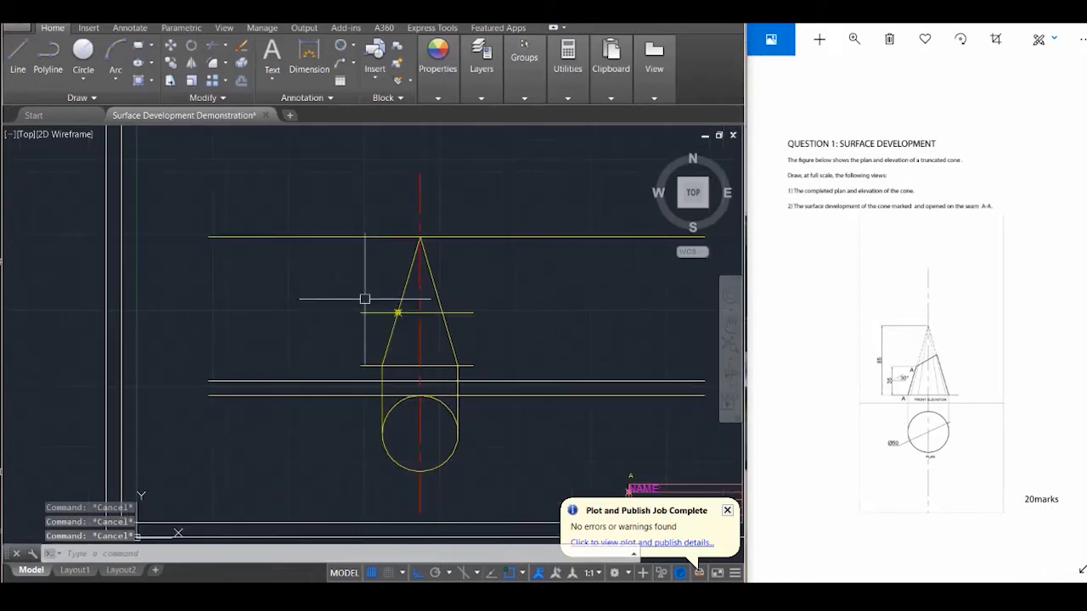
pyautogui.scroll(4, 451, 351)
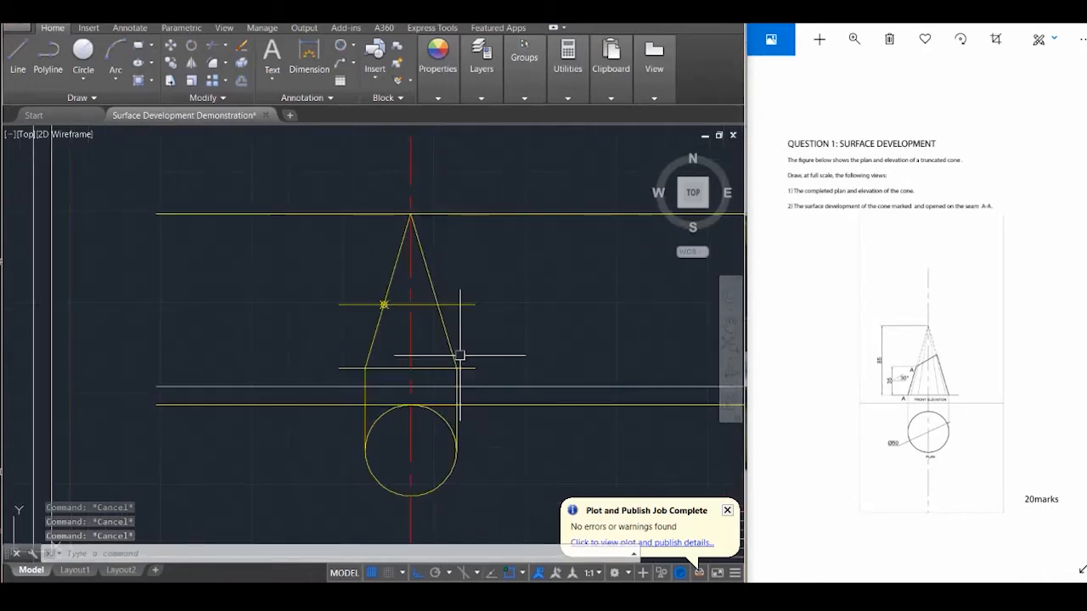
pyautogui.press('Escape')
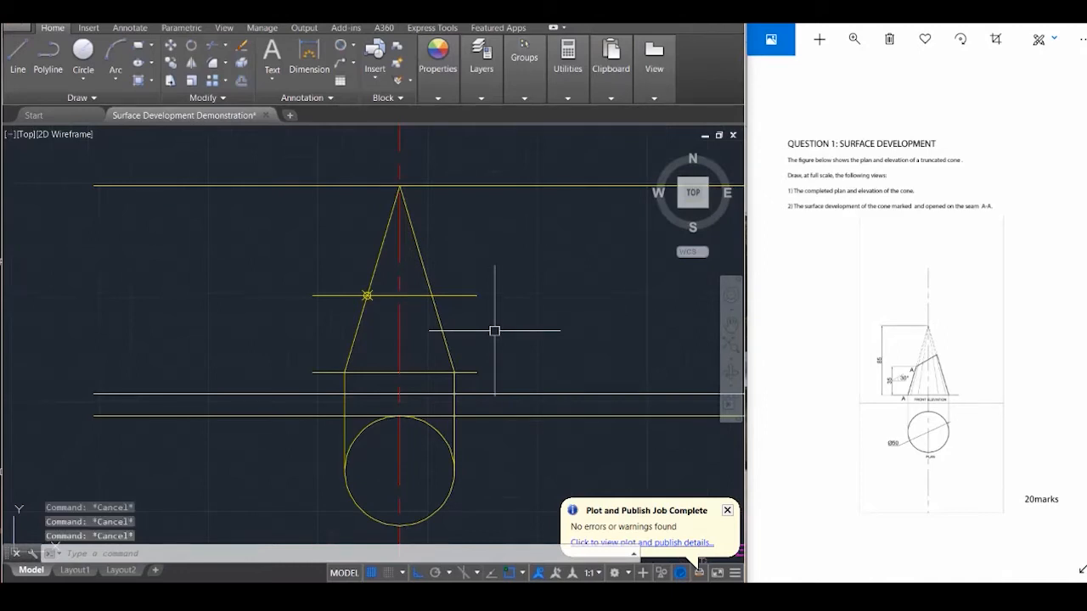
pyautogui.write('l')
pyautogui.press('Return')
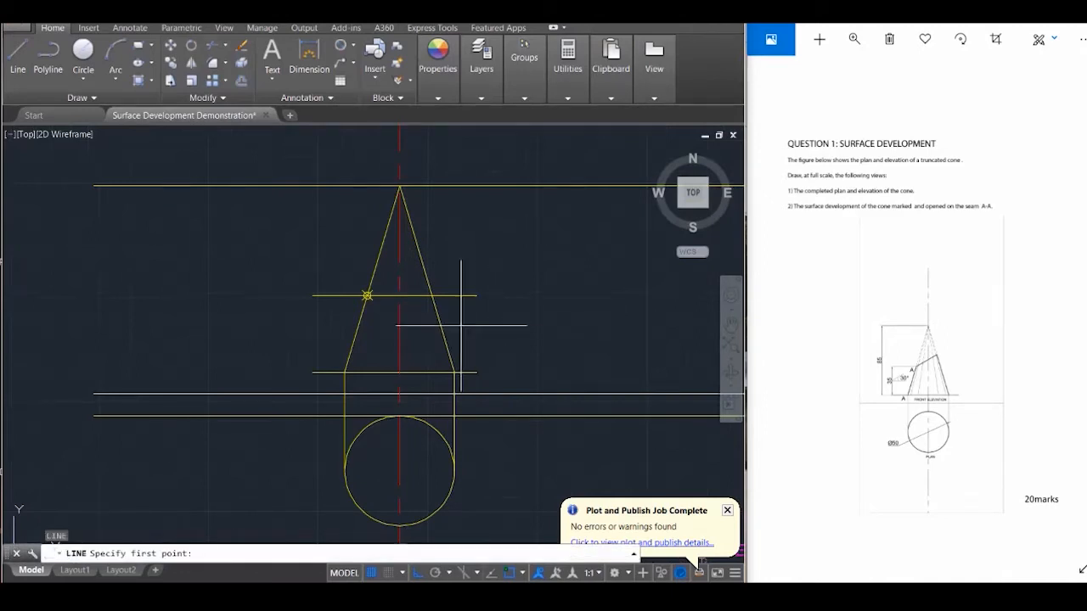
pyautogui.click(367, 295)
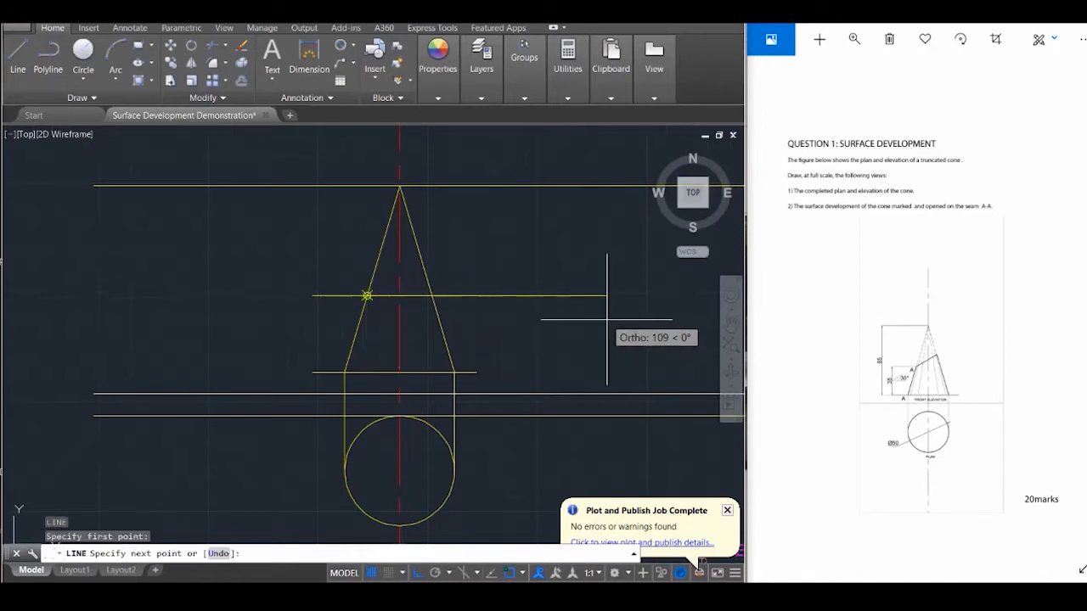
pyautogui.write('<')
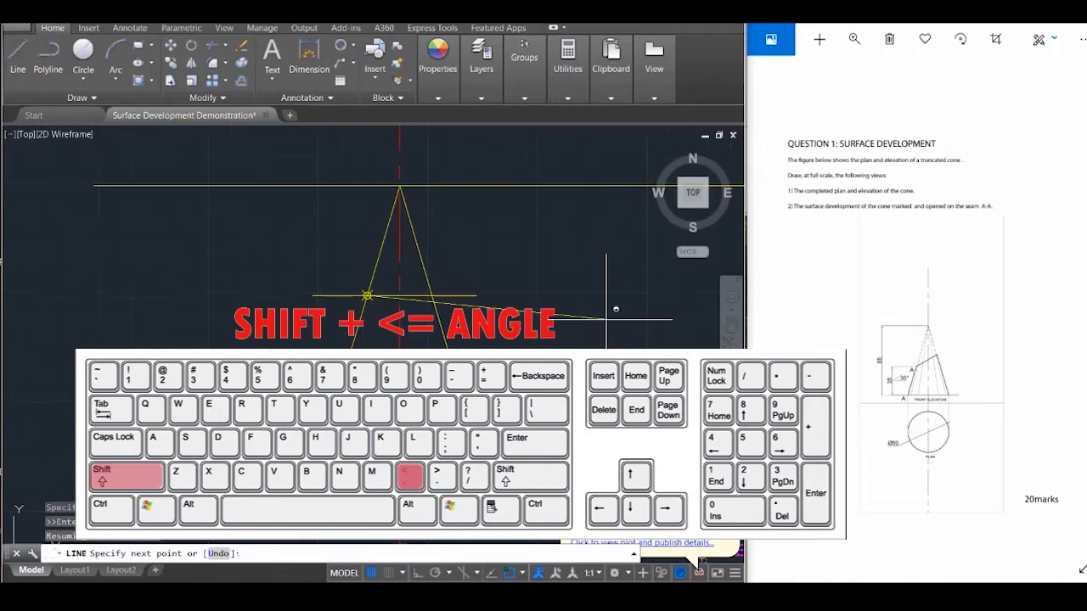
pyautogui.write('<30')
pyautogui.press('Return')
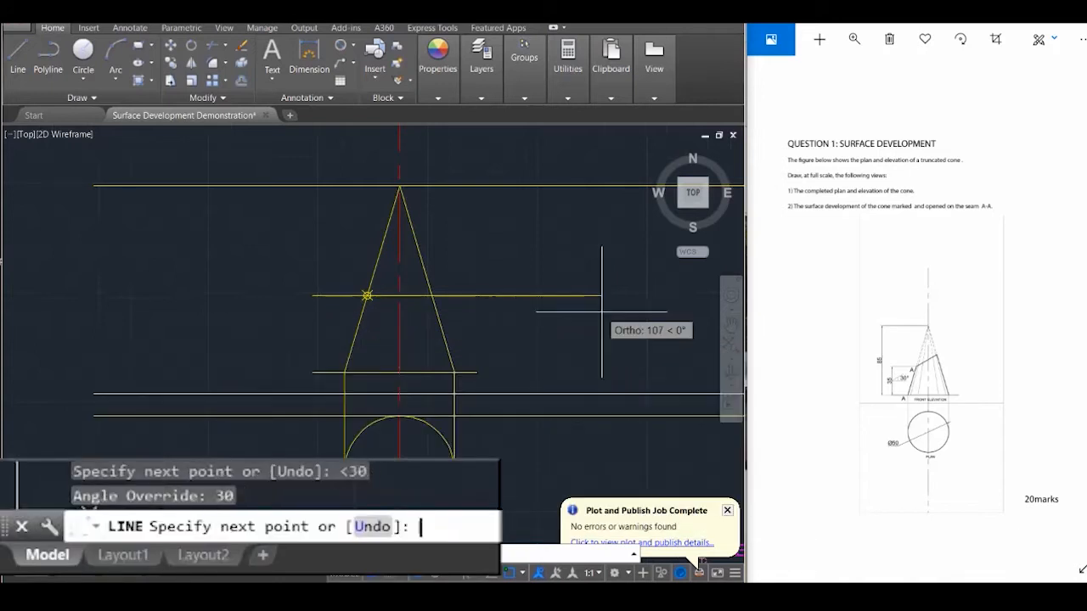
pyautogui.click(586, 197)
pyautogui.press('Escape')
pyautogui.press('Escape')
pyautogui.press('Escape')
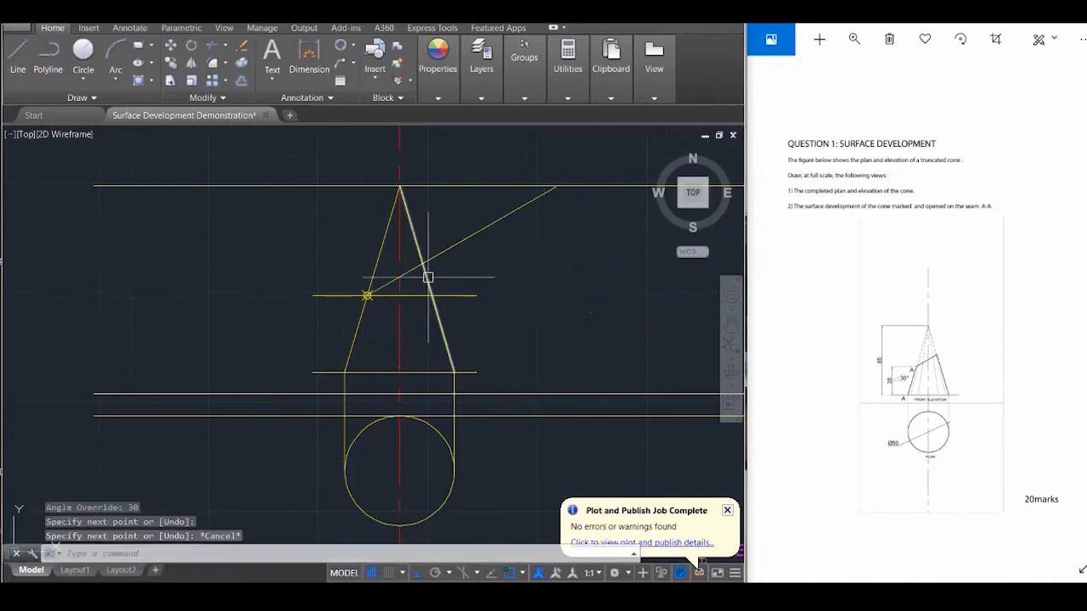
# Trim the 30° line where it extends past the cone's right side and delete the 35 mm offset line
pyautogui.press('Escape')
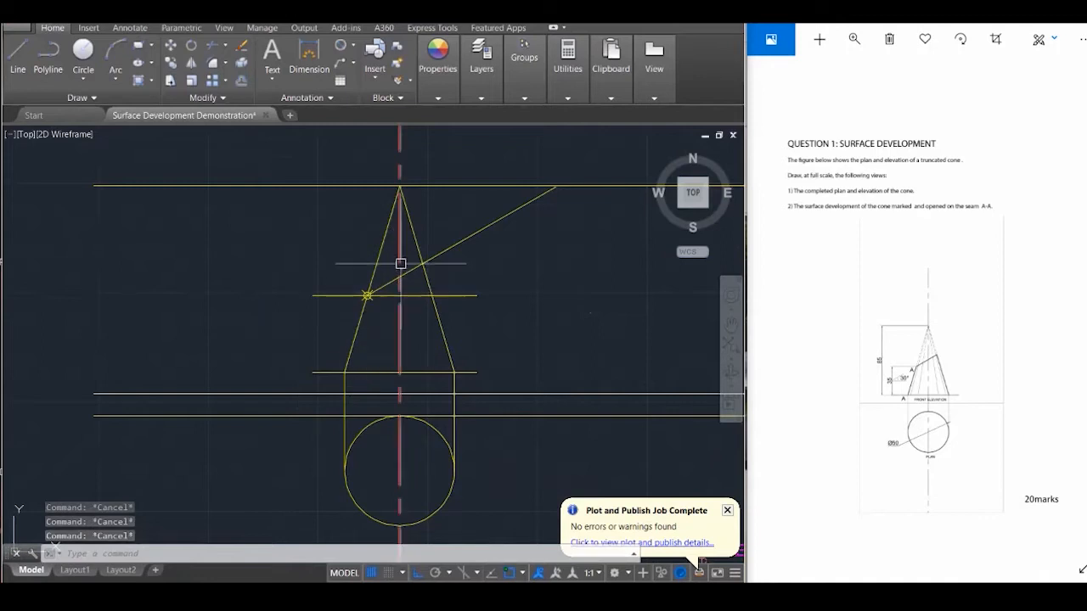
pyautogui.click(453, 246)
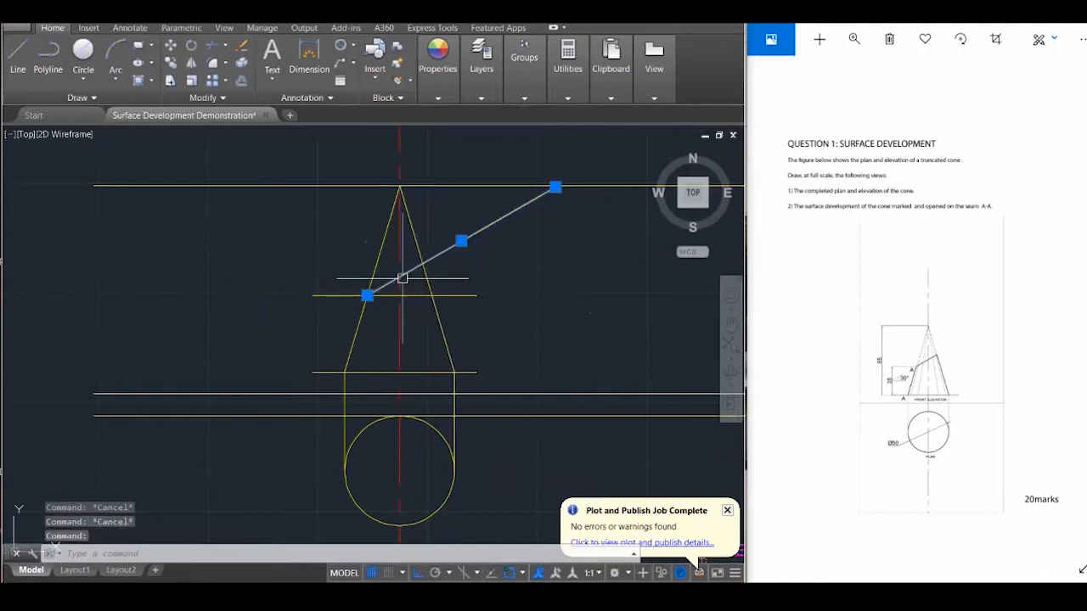
pyautogui.press('Escape')
pyautogui.write('tr')
pyautogui.press('Return')
pyautogui.click(463, 280)
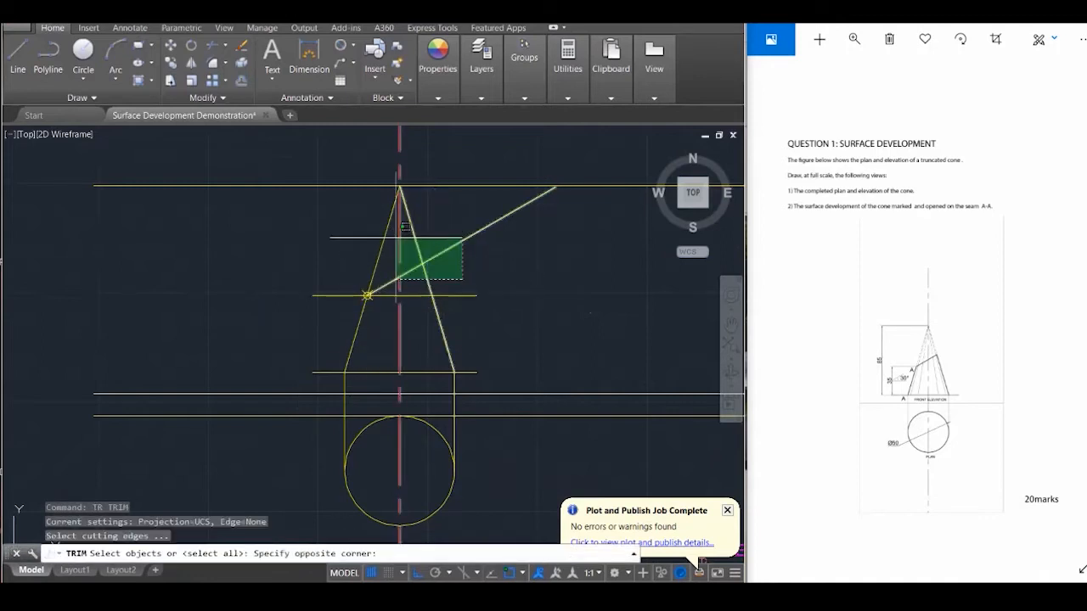
pyautogui.click(400, 243)
pyautogui.press('Return')
pyautogui.click(442, 250)
pyautogui.press('Escape')
pyautogui.press('Escape')
pyautogui.press('Escape')
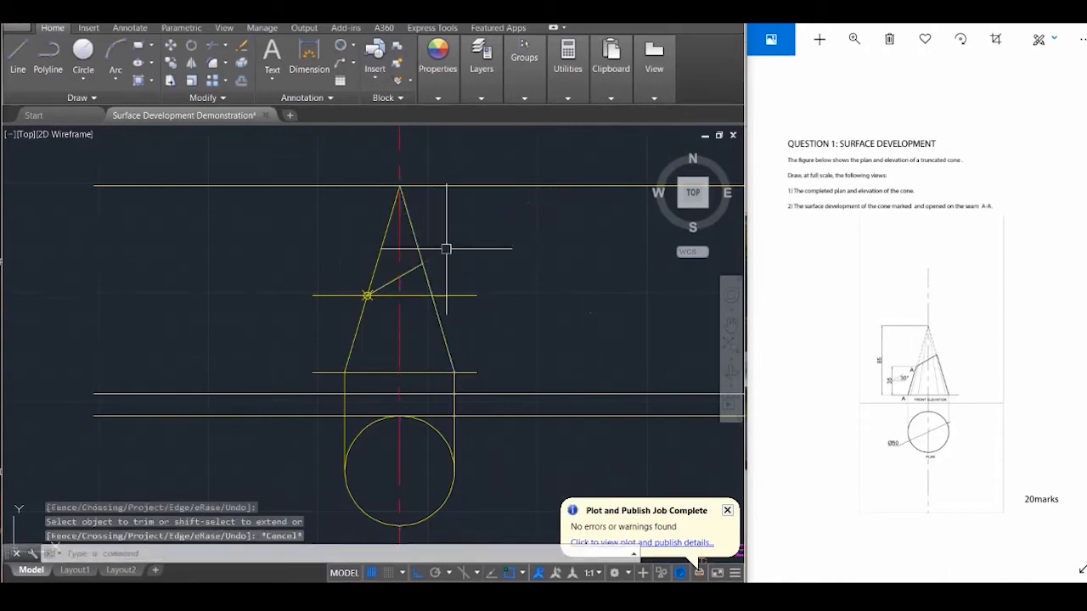
pyautogui.click(447, 293)
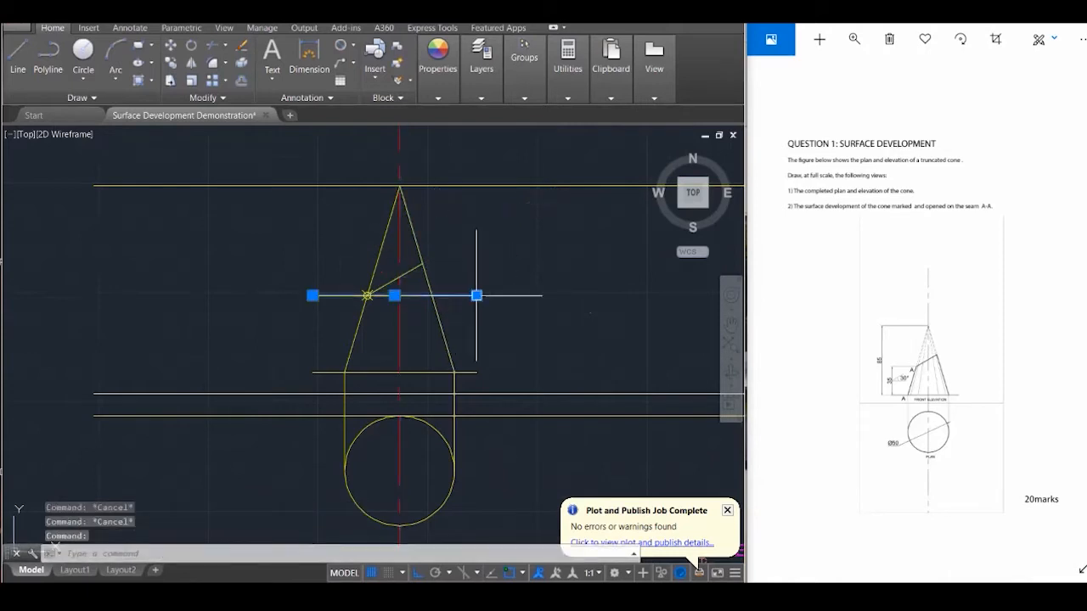
pyautogui.press('Delete')
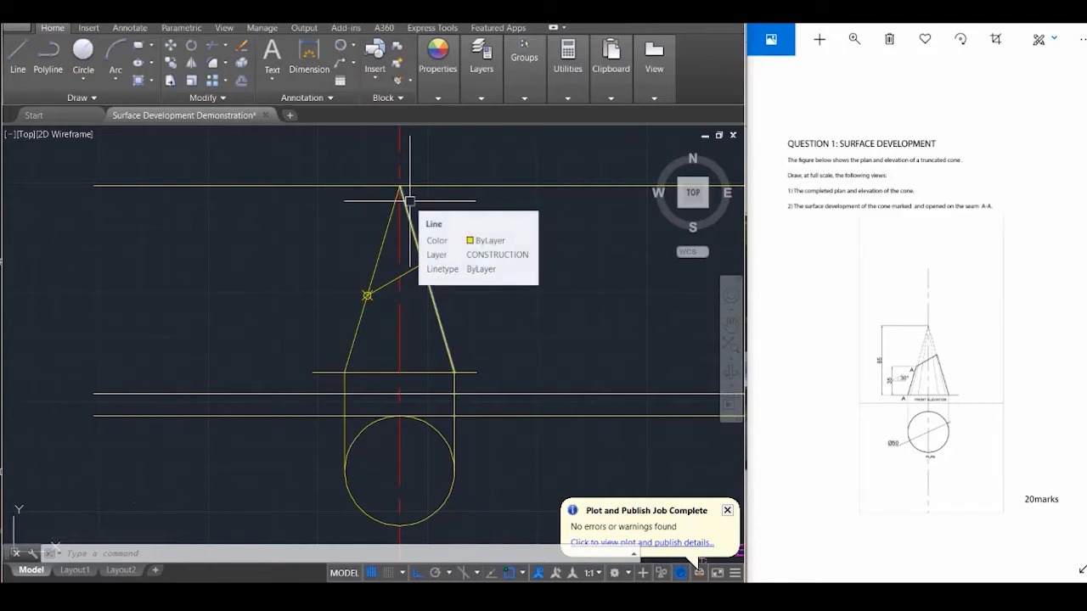
# Break the cone's right and left slanted sides from just above the 30° cut line down to its endpoints
pyautogui.press('Escape')
pyautogui.write('br')
pyautogui.press('Return')
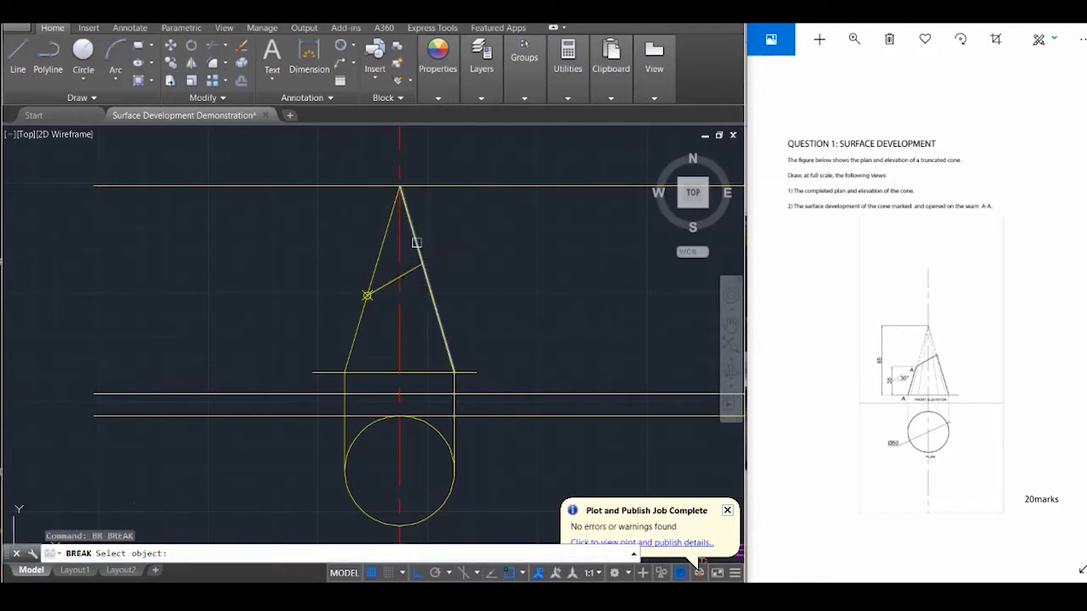
pyautogui.click(416, 243)
pyautogui.click(423, 263)
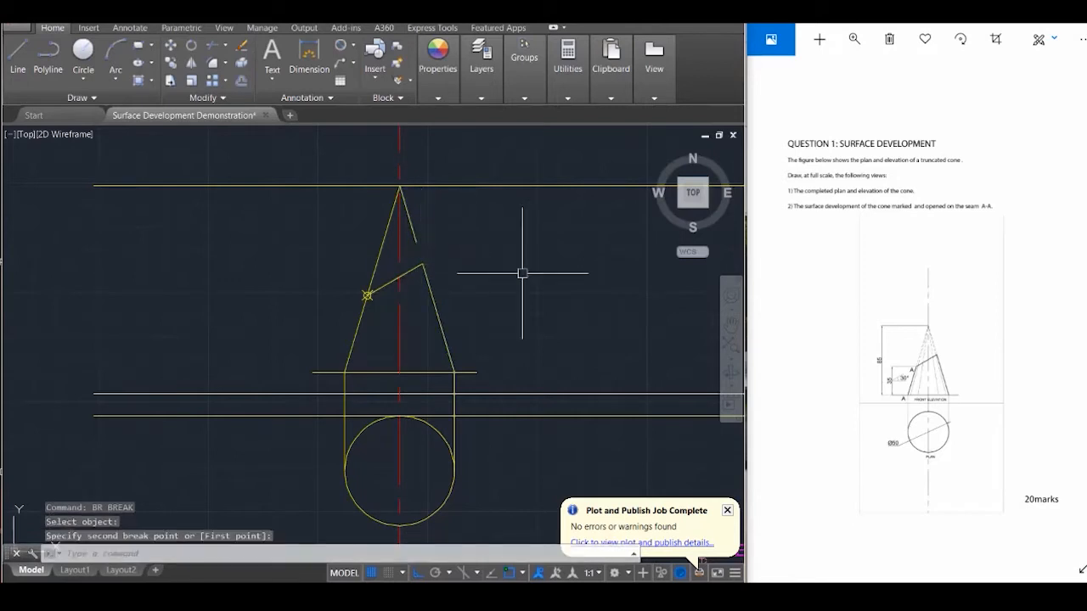
pyautogui.press('Return')
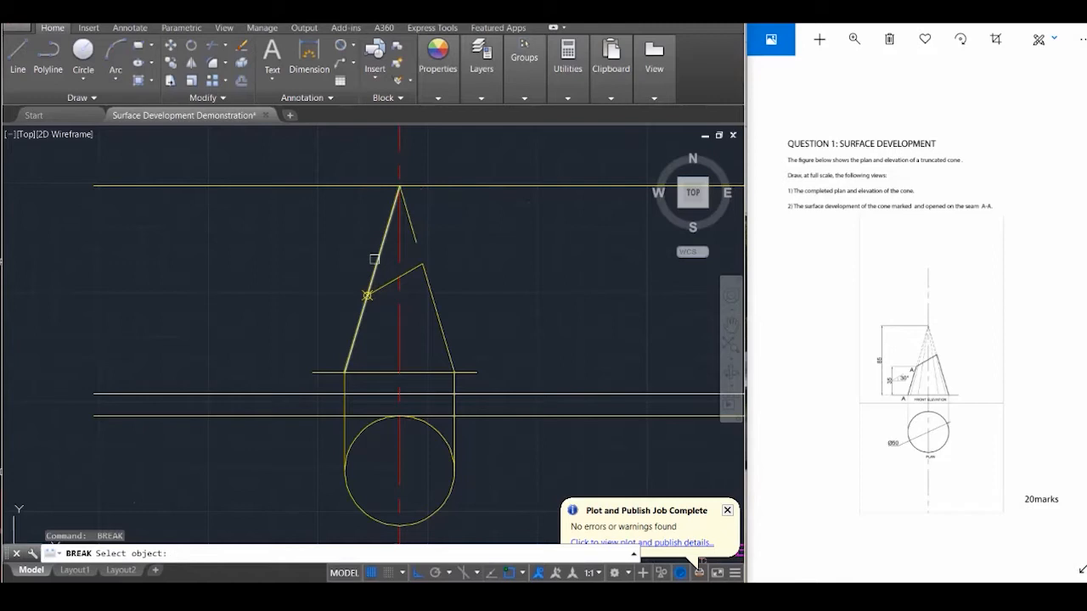
pyautogui.click(376, 260)
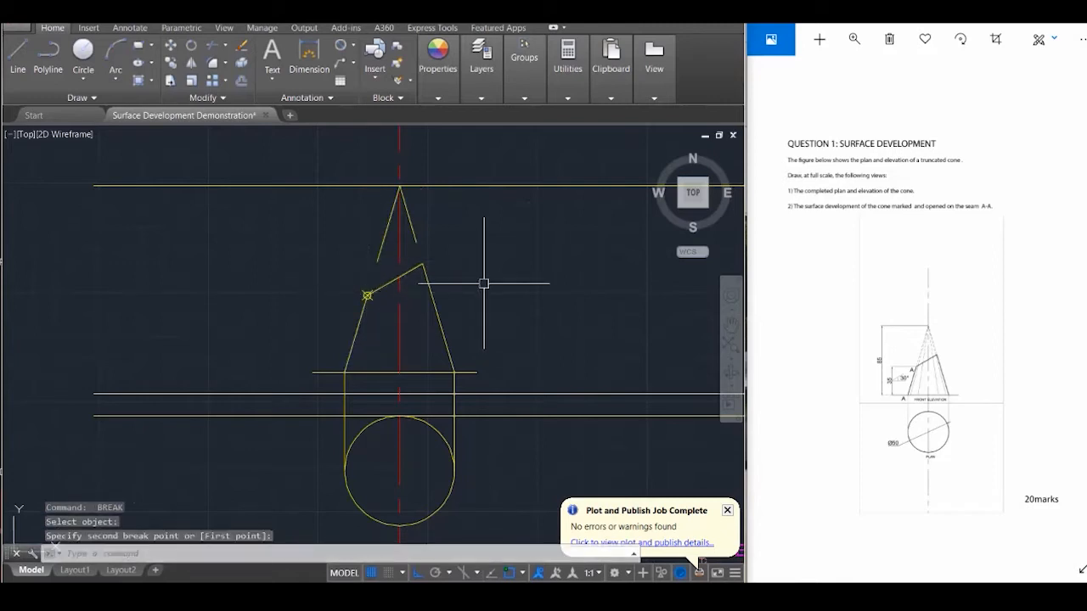
pyautogui.press('Escape')
pyautogui.press('Escape')
pyautogui.press('Escape')
# Fillet the broken upper pieces of both slanted sides so they reach the ends of the 30° cut line at sharp corners
pyautogui.click(412, 226)
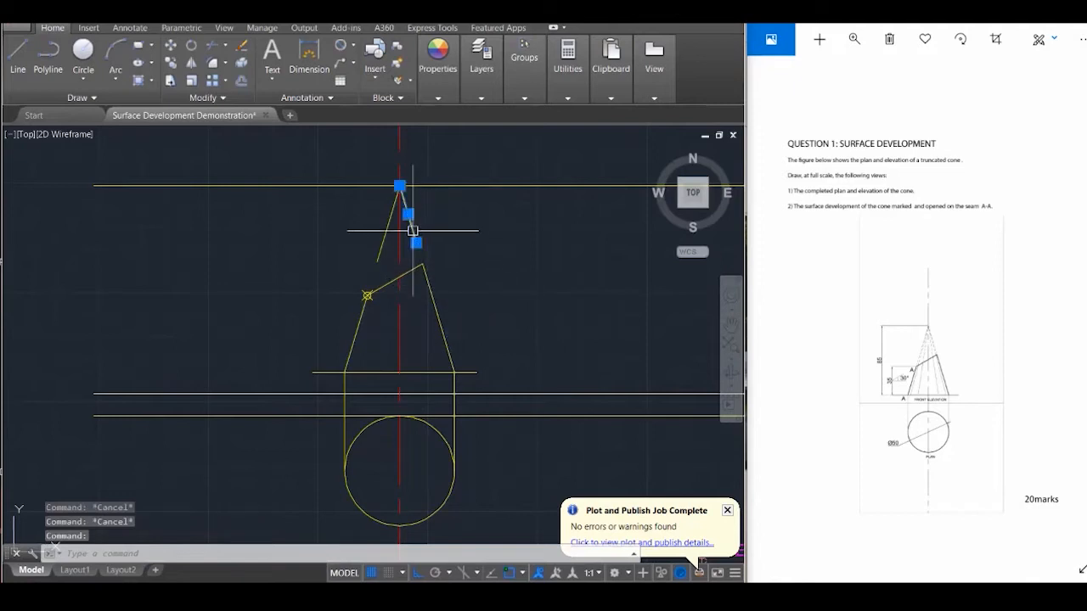
pyautogui.write('f')
pyautogui.press('Return')
pyautogui.click(414, 235)
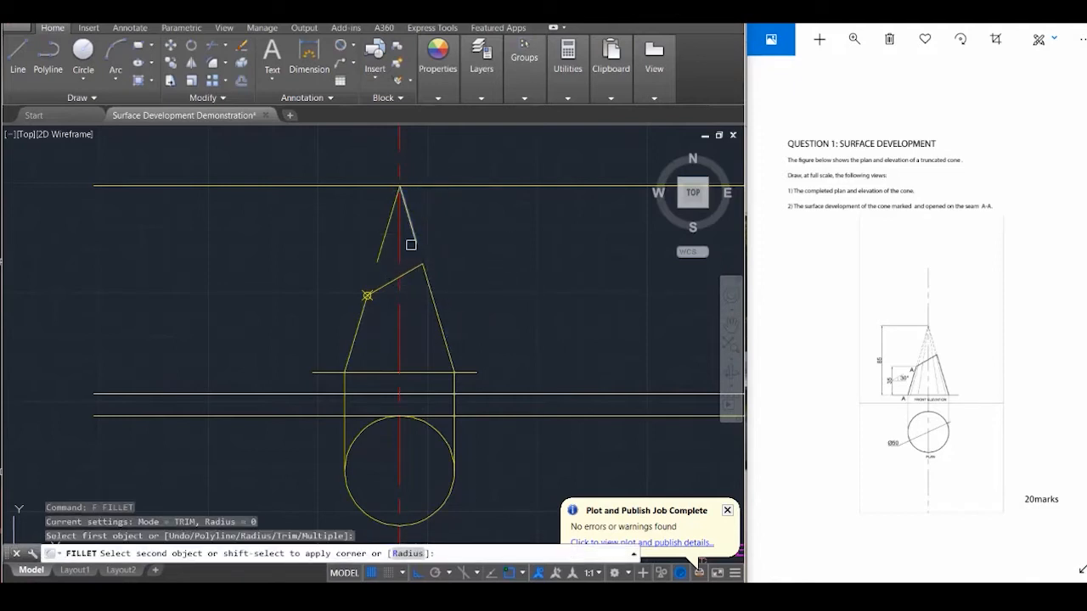
pyautogui.click(422, 269)
pyautogui.press('Return')
pyautogui.click(382, 249)
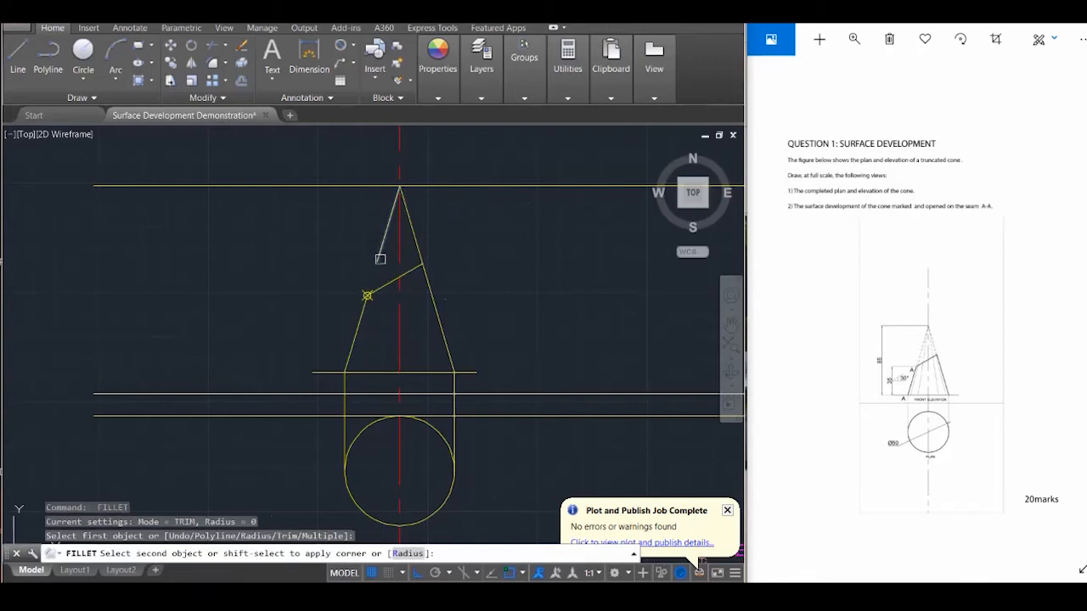
pyautogui.click(371, 292)
pyautogui.press('Escape')
pyautogui.press('Escape')
pyautogui.press('Escape')
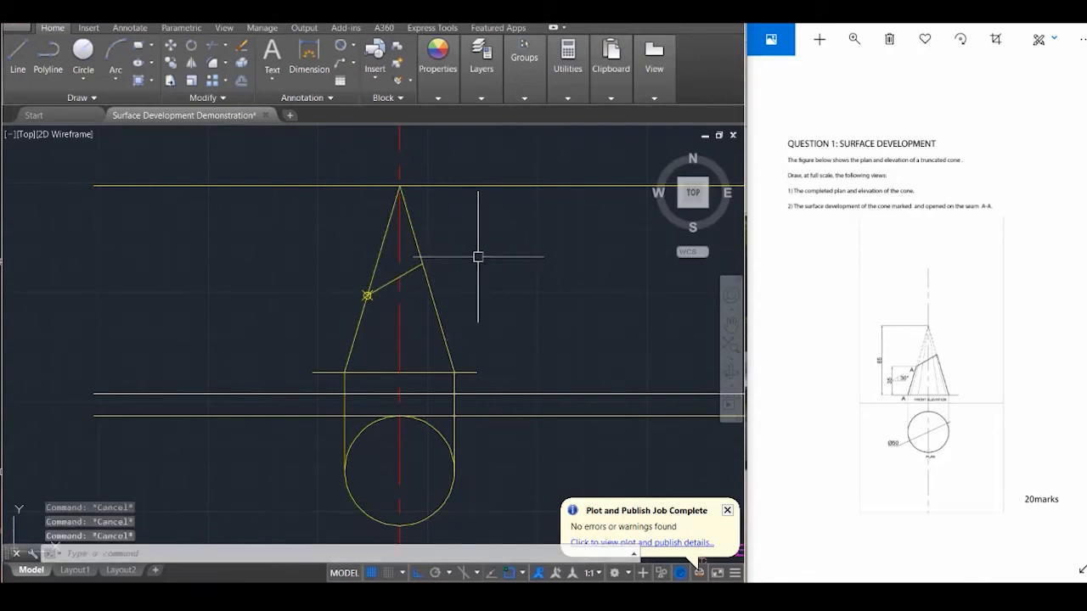
# Move the two upper slanted pieces of the cone above the 30° cut line to the HIDDEN layer
pyautogui.click(411, 223)
pyautogui.click(381, 239)
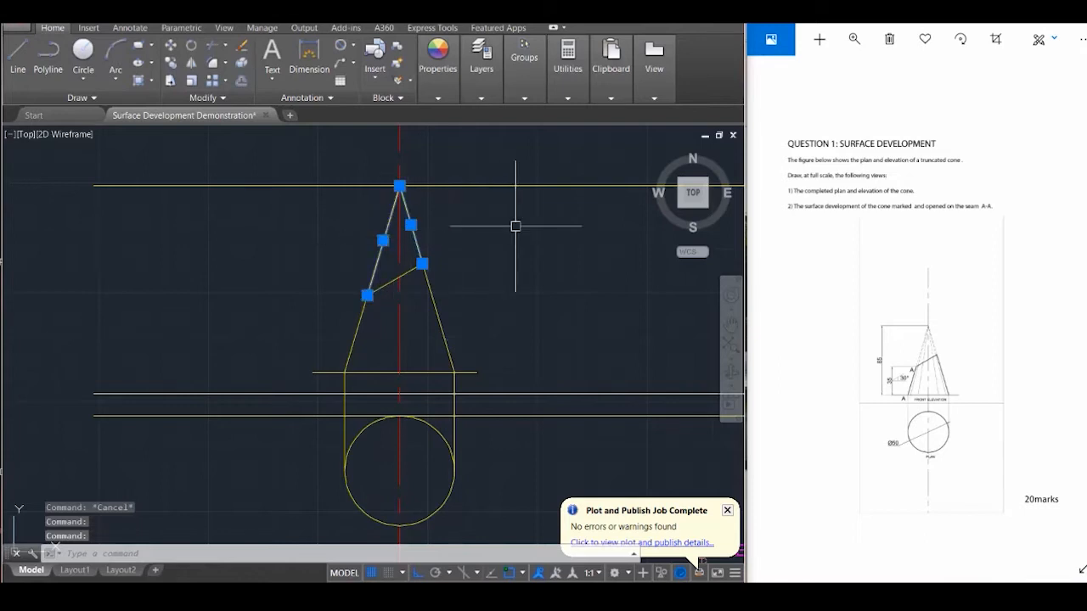
pyautogui.click(481, 61)
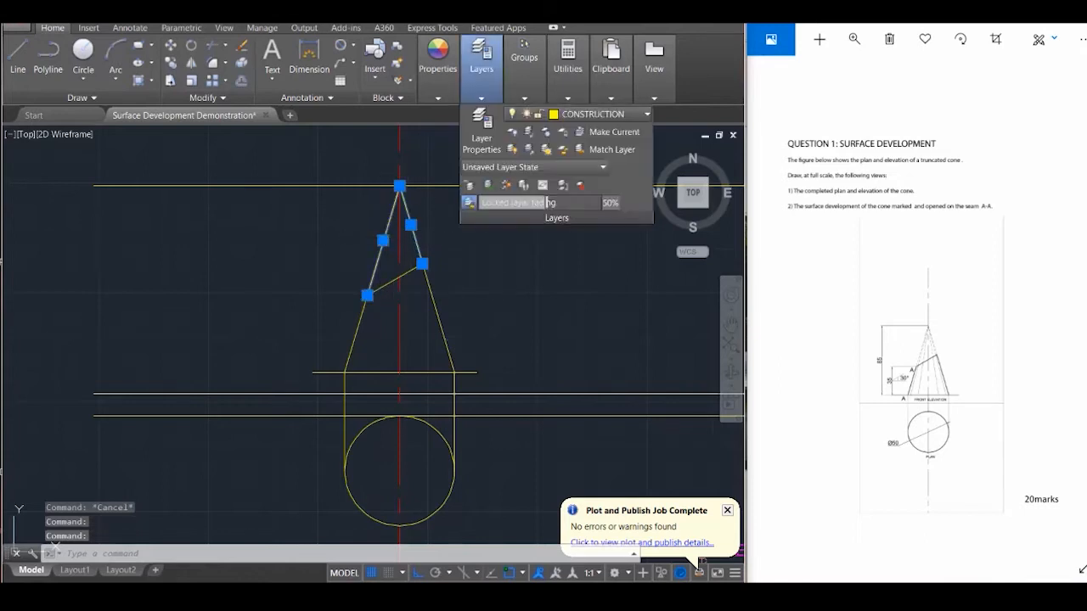
pyautogui.click(595, 114)
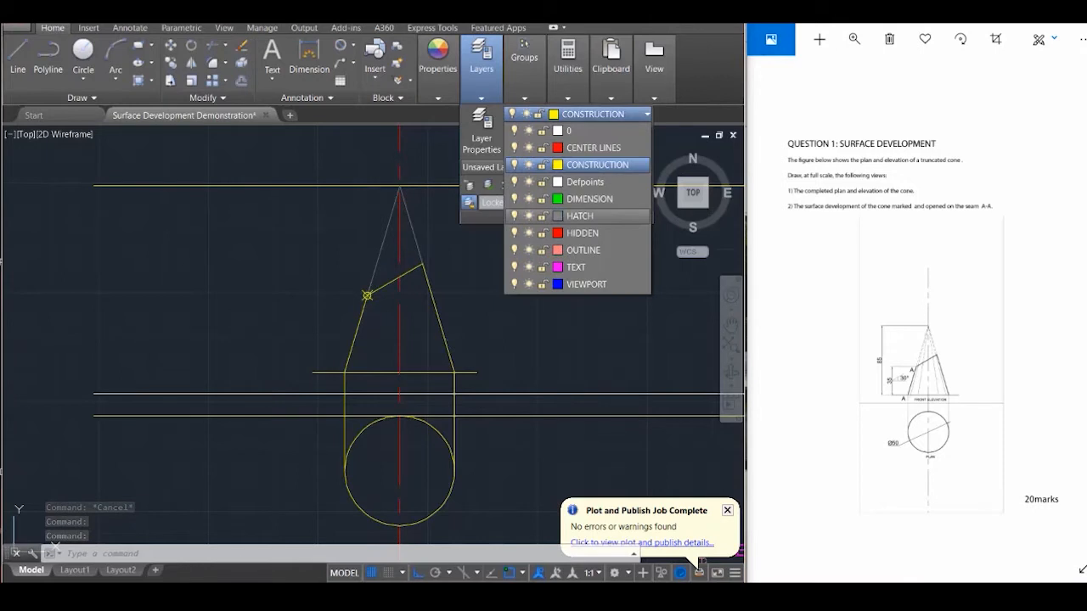
pyautogui.click(582, 232)
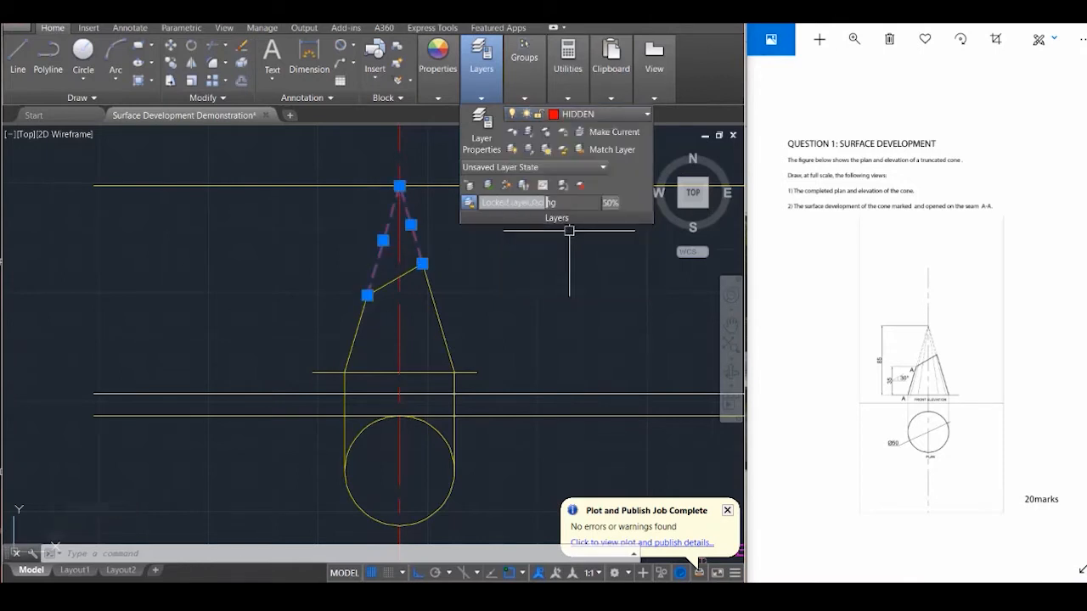
pyautogui.press('Escape')
pyautogui.press('Escape')
pyautogui.press('Escape')
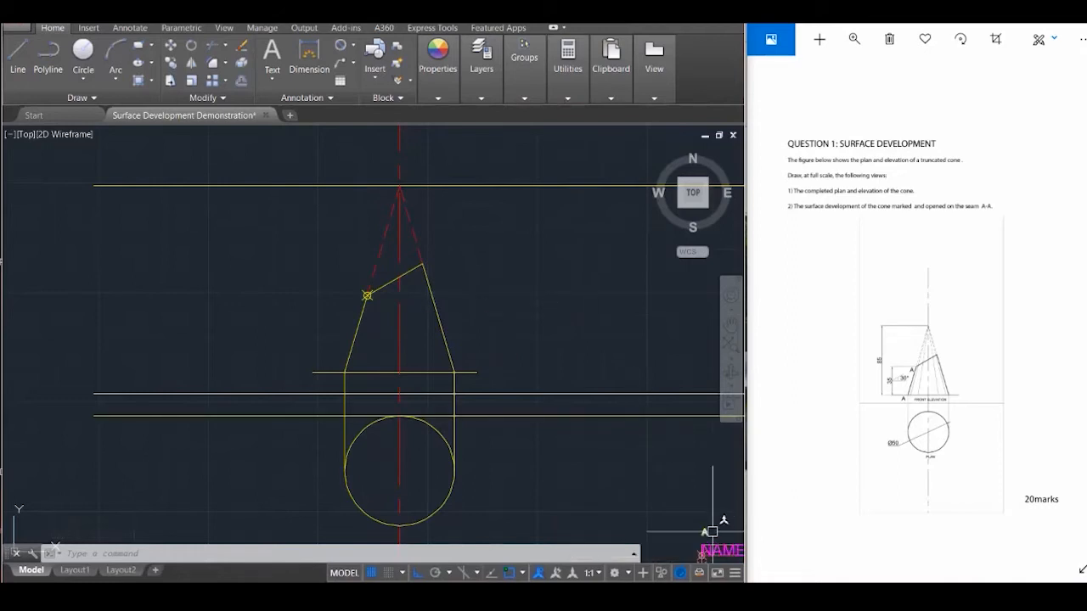
# Move the letter A label from beside the title text to the left end of the 30° cut line
pyautogui.click(701, 528)
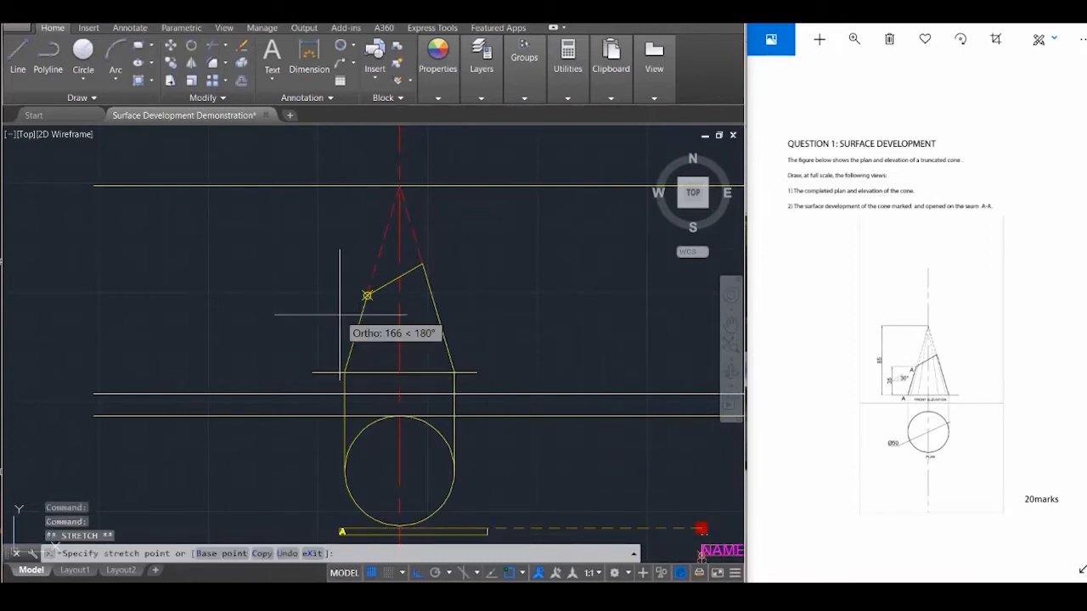
pyautogui.press('Escape')
pyautogui.press('Escape')
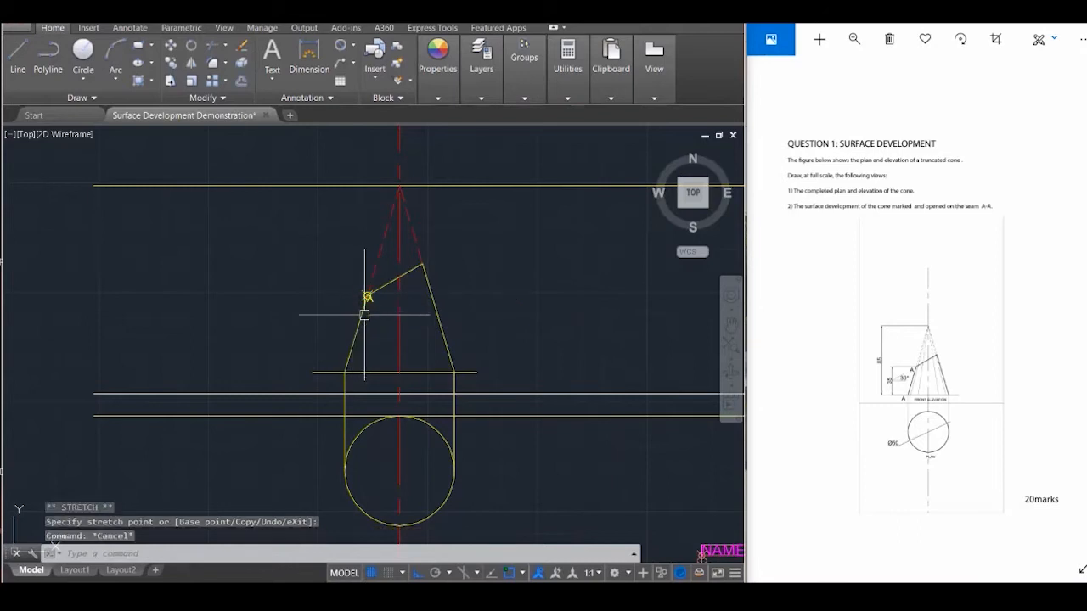
# Delete the point marker at the left end of the 30° cut line
pyautogui.scroll(2, 368, 296)
pyautogui.click(359, 290)
pyautogui.click(359, 290)
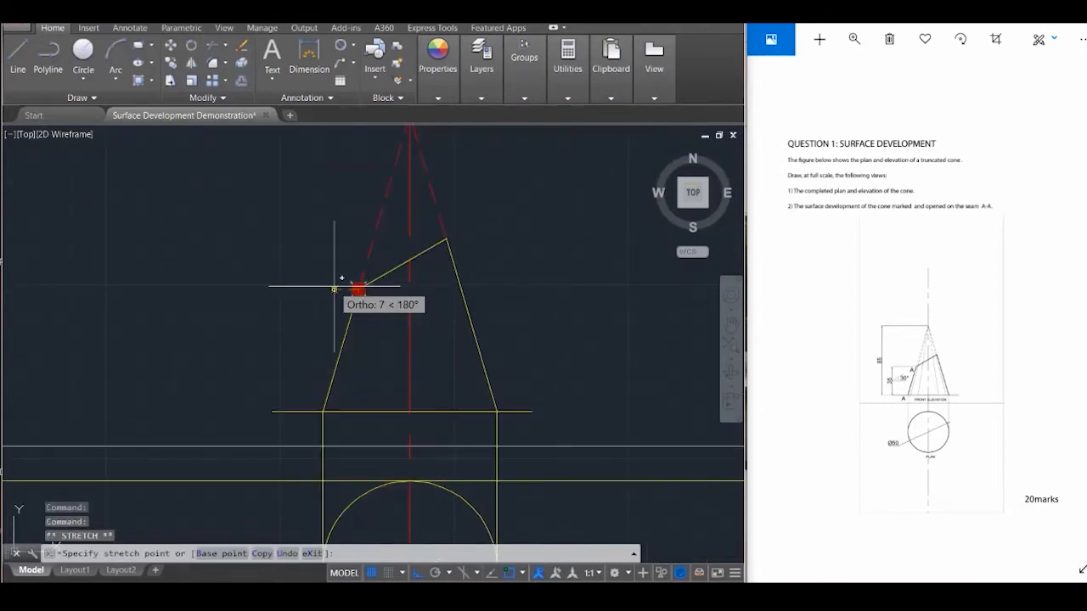
pyautogui.press('Escape')
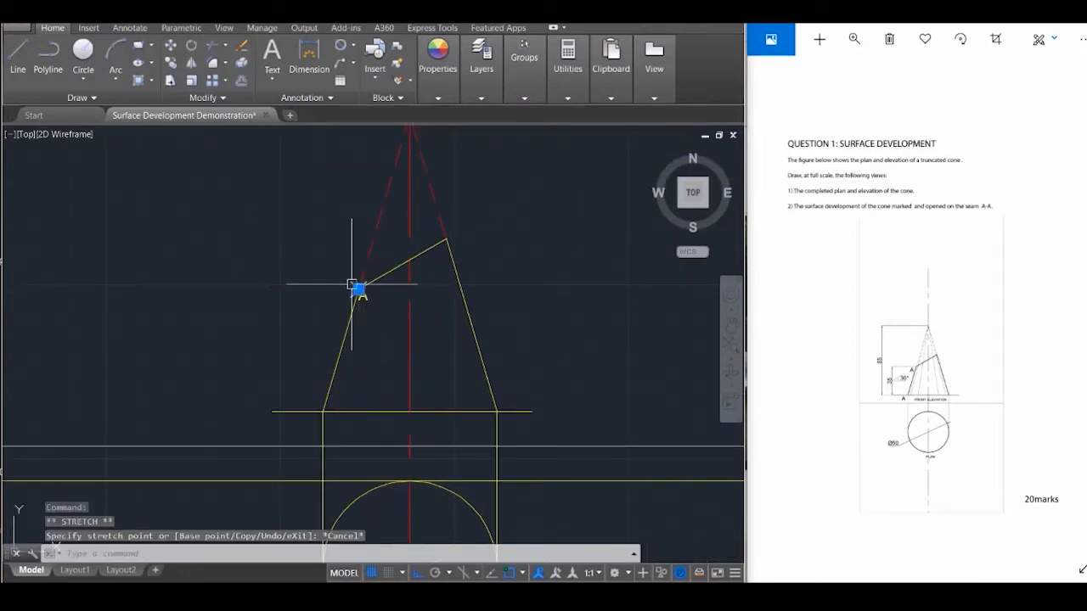
pyautogui.press('Delete')
# Shift the letter A label just outside the cone, beside the left end of the cut line
pyautogui.click(362, 293)
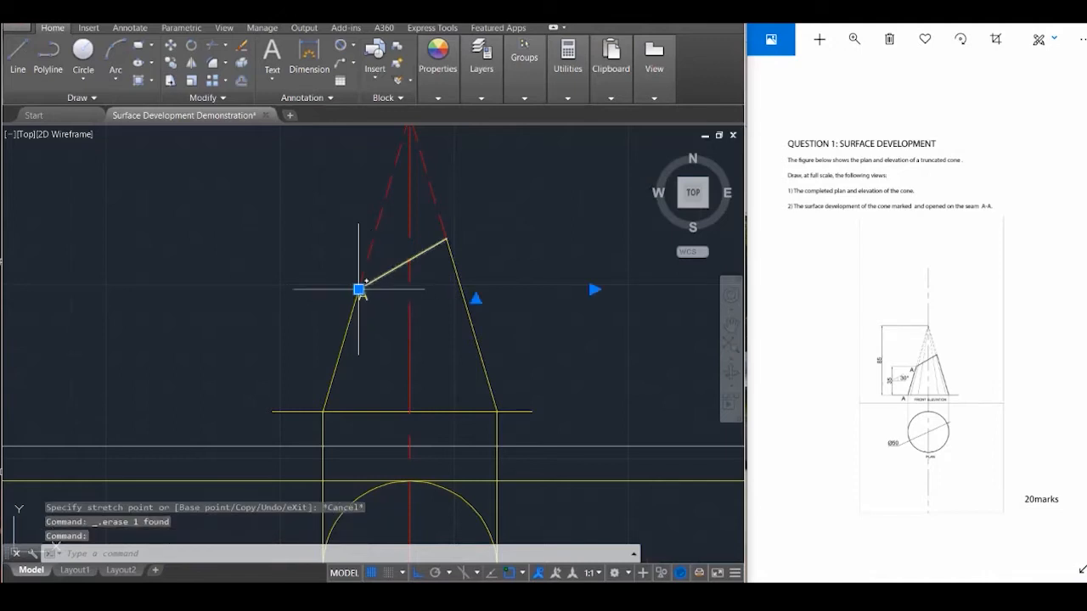
pyautogui.click(360, 291)
pyautogui.press('Escape')
pyautogui.press('Escape')
pyautogui.press('Escape')
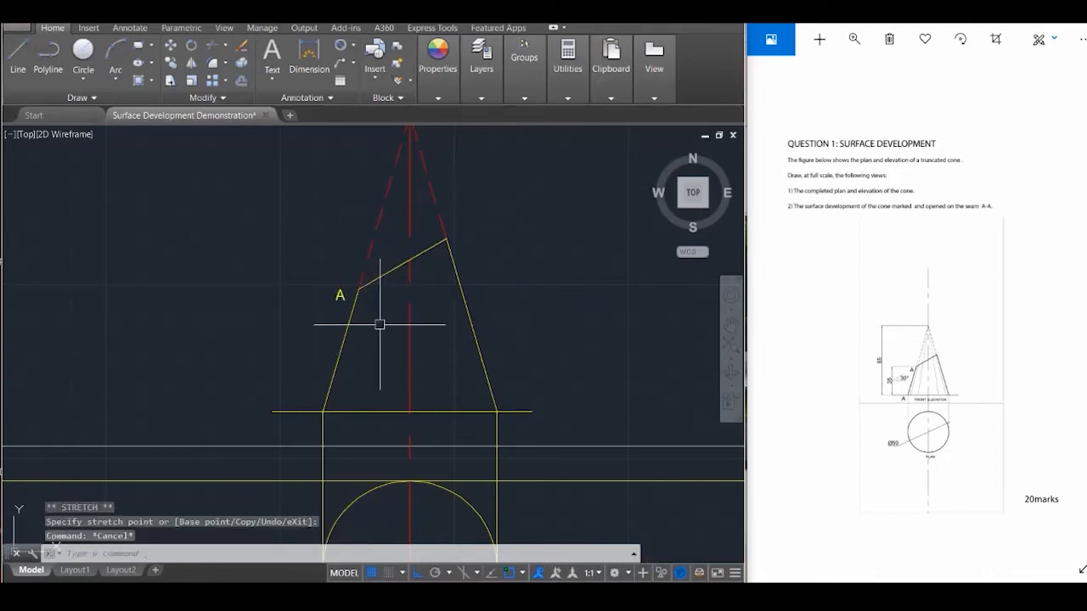
# Copy the letter A label from the cut line's left end to the left corner of the cone's base
pyautogui.write('co')
pyautogui.press('Return')
pyautogui.click(357, 296)
pyautogui.press('Return')
pyautogui.click(359, 290)
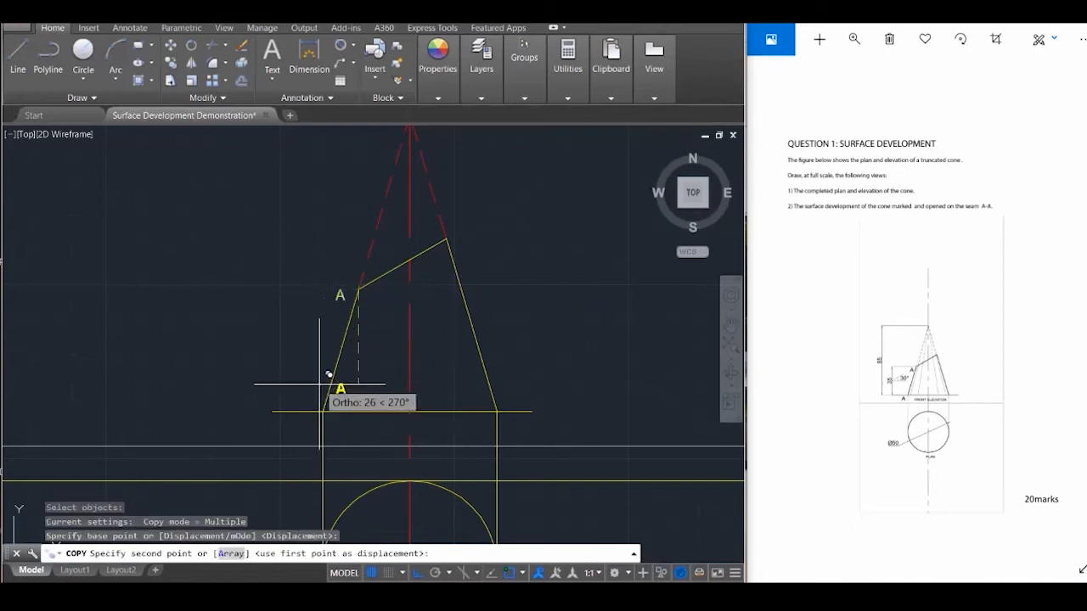
pyautogui.click(322, 412)
pyautogui.press('Escape')
pyautogui.press('Escape')
pyautogui.press('Escape')
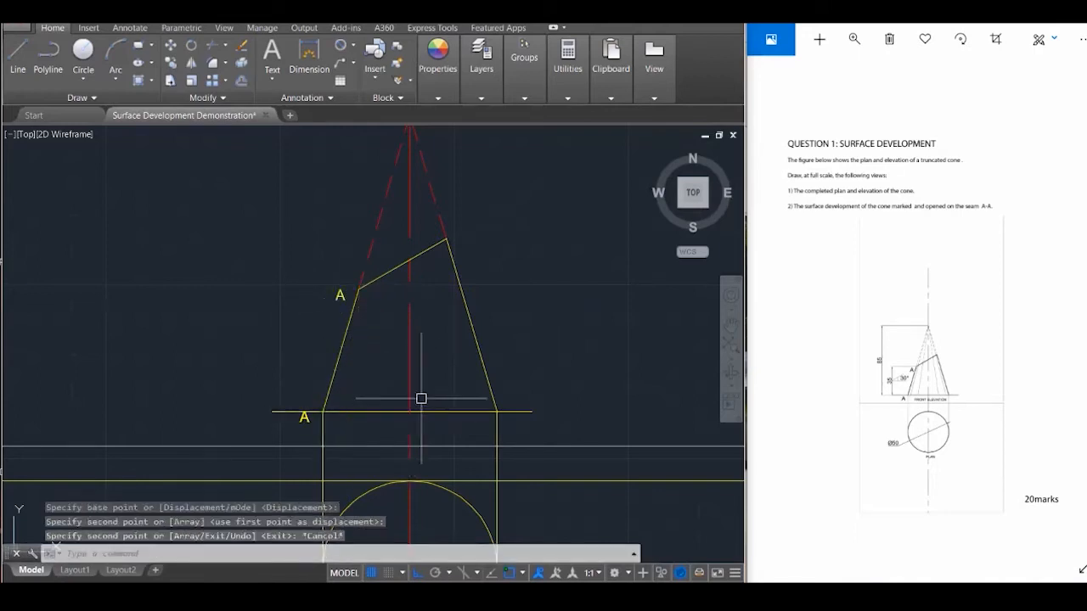
# Move both letter A labels to the TEXT layer
pyautogui.scroll(-1, 548, 351)
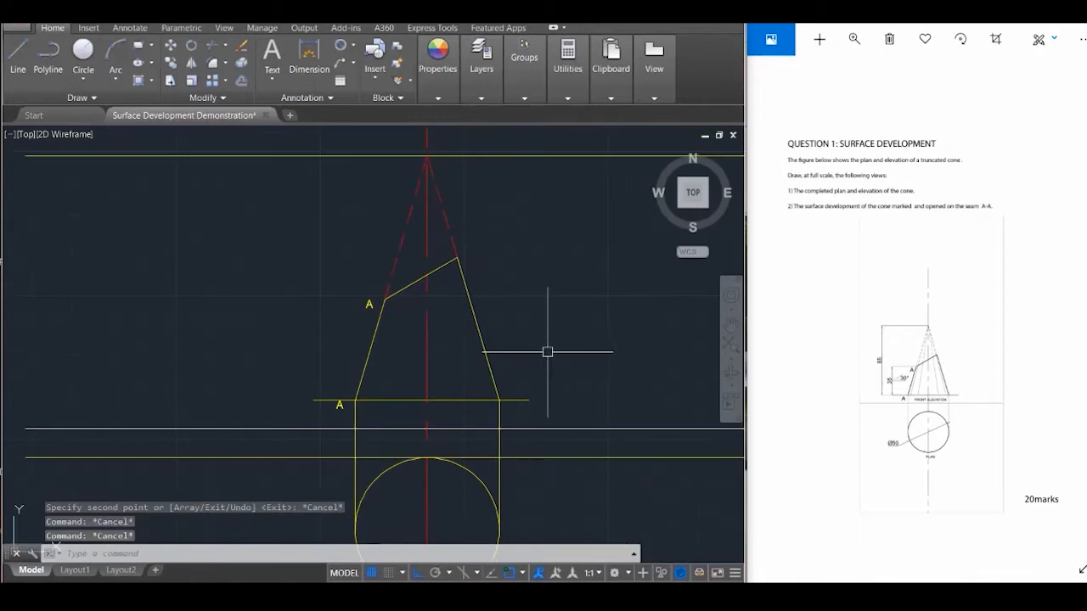
pyautogui.click(334, 401)
pyautogui.click(362, 299)
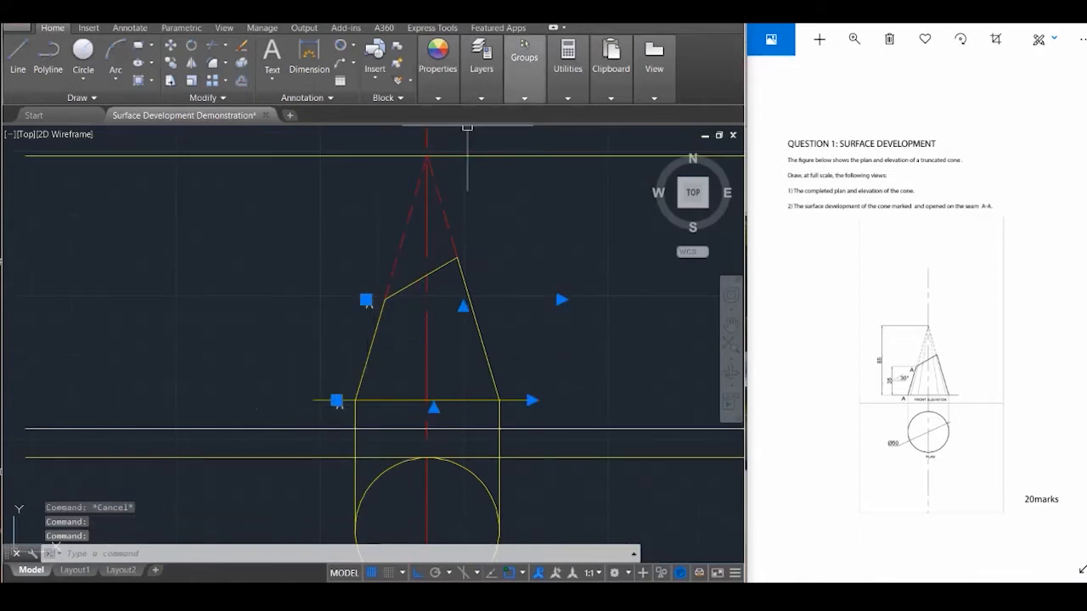
pyautogui.click(482, 59)
pyautogui.click(599, 114)
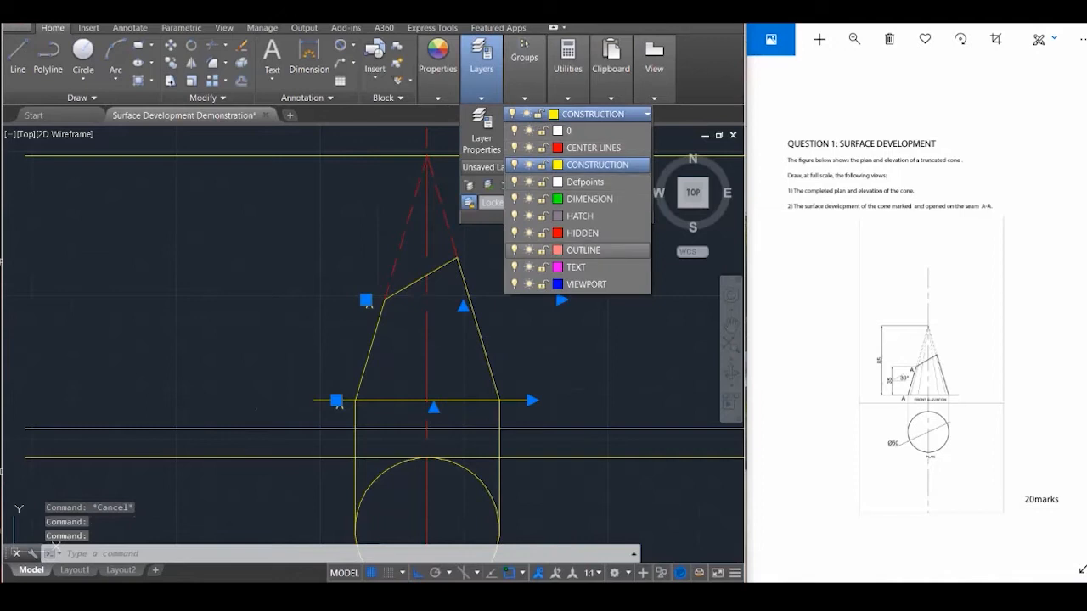
pyautogui.click(577, 264)
pyautogui.press('Escape')
pyautogui.press('Escape')
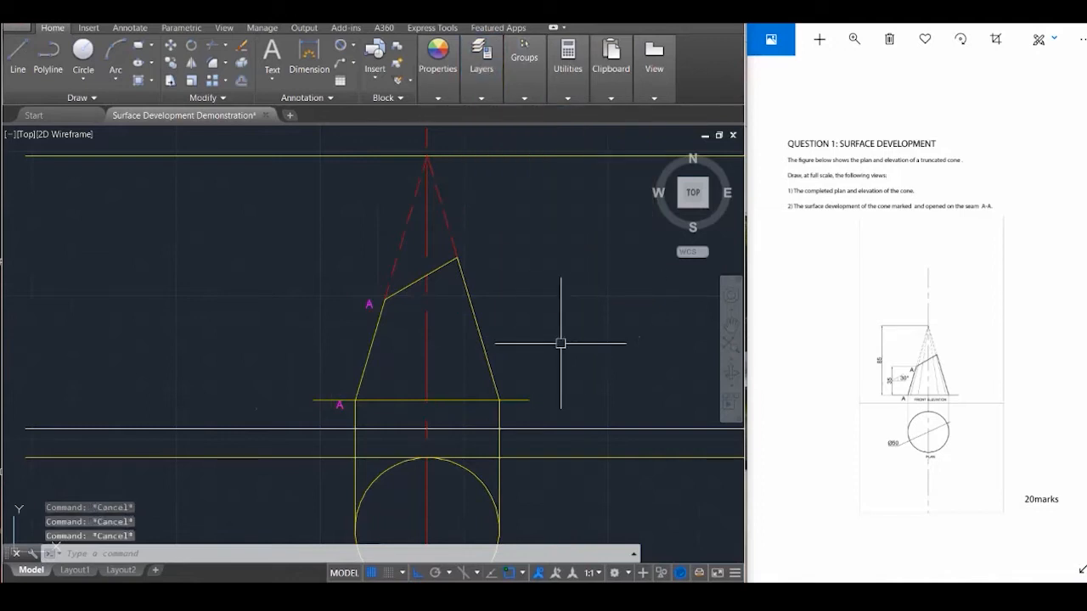
# Delete the horizontal construction line touching the top of the plan circle
pyautogui.scroll(-2, 606, 306)
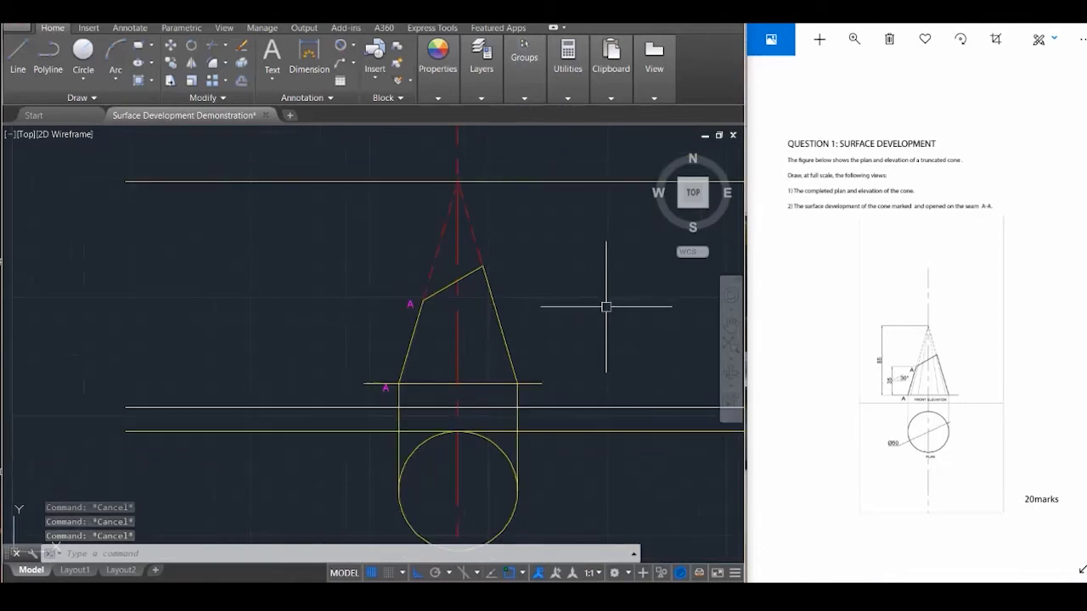
pyautogui.scroll(-1, 606, 316)
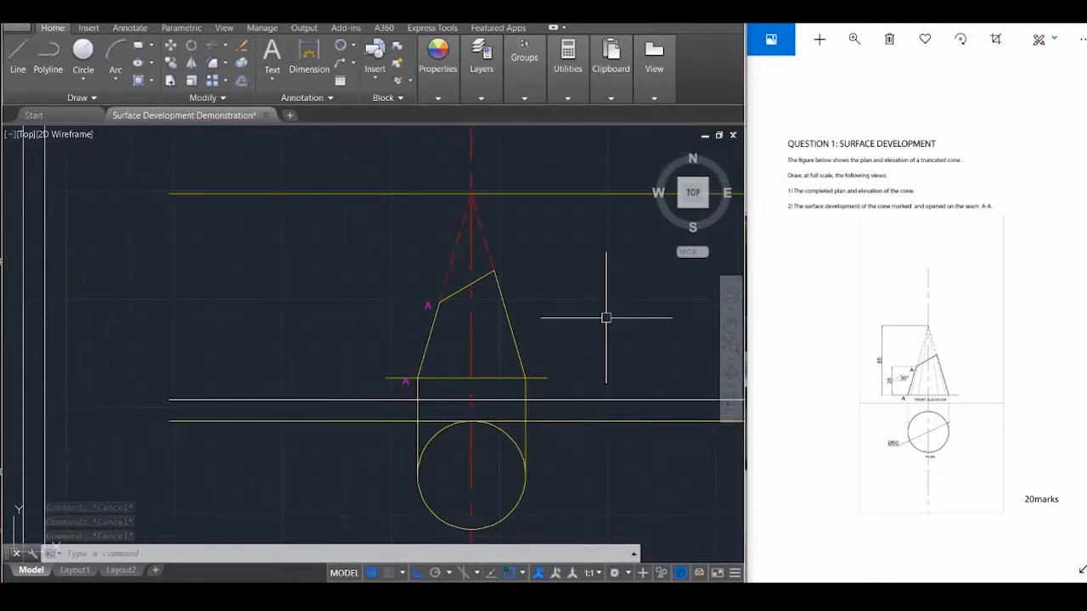
pyautogui.click(601, 420)
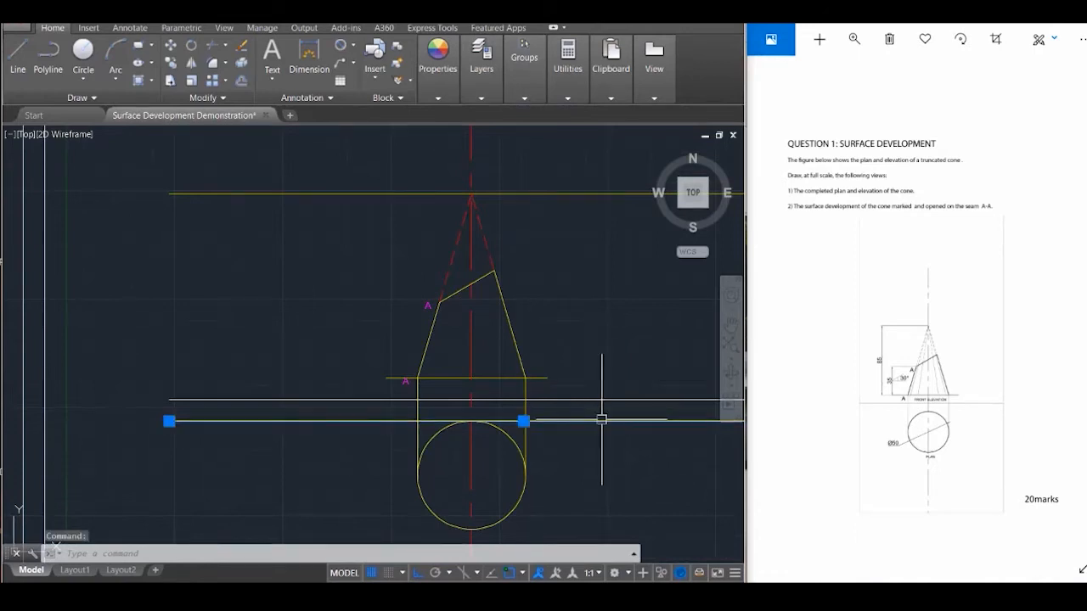
pyautogui.press('Delete')
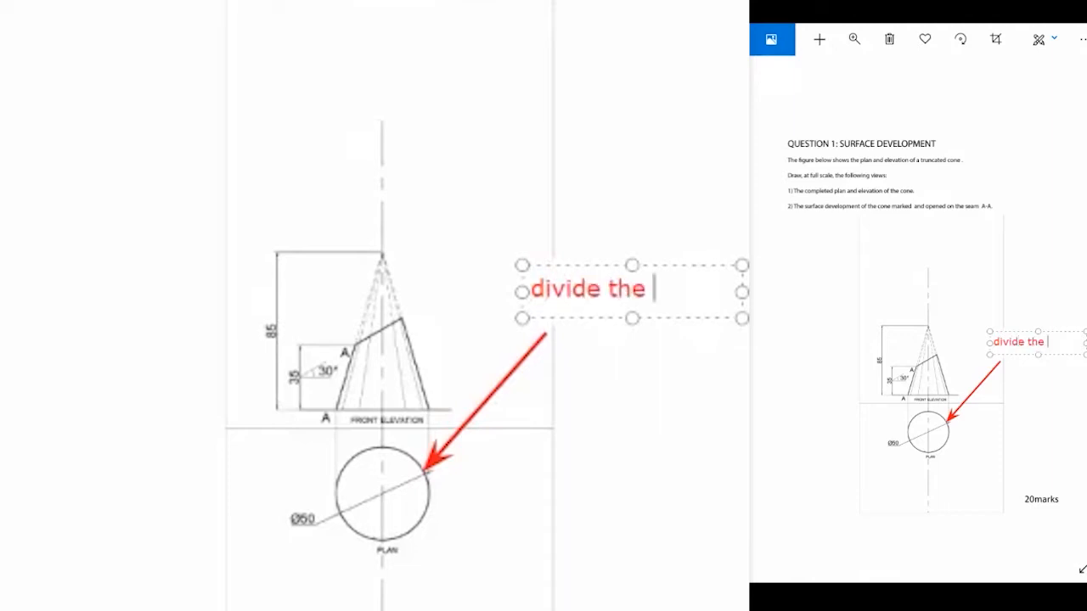
# Complete the red note on the reference figure's plan circle so it reads "divide the circle into 12 pieces."
pyautogui.write('to 12 piece.')
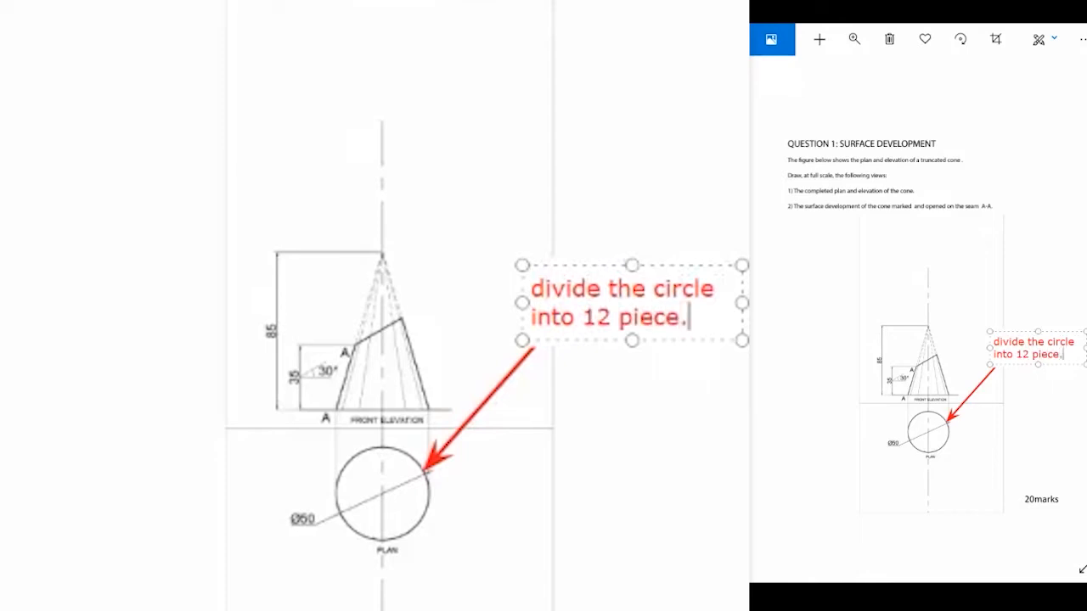
pyautogui.press('BackSpace')
pyautogui.write('s.')
pyautogui.press('Escape')
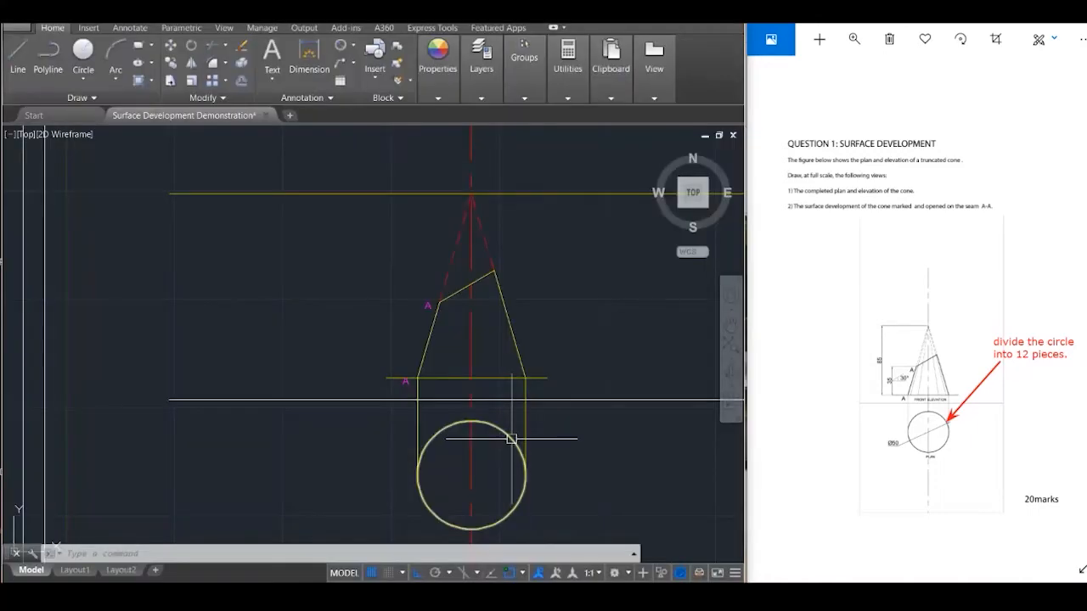
# Divide the plan circle into 12 segments with the Divide command
pyautogui.click(512, 439)
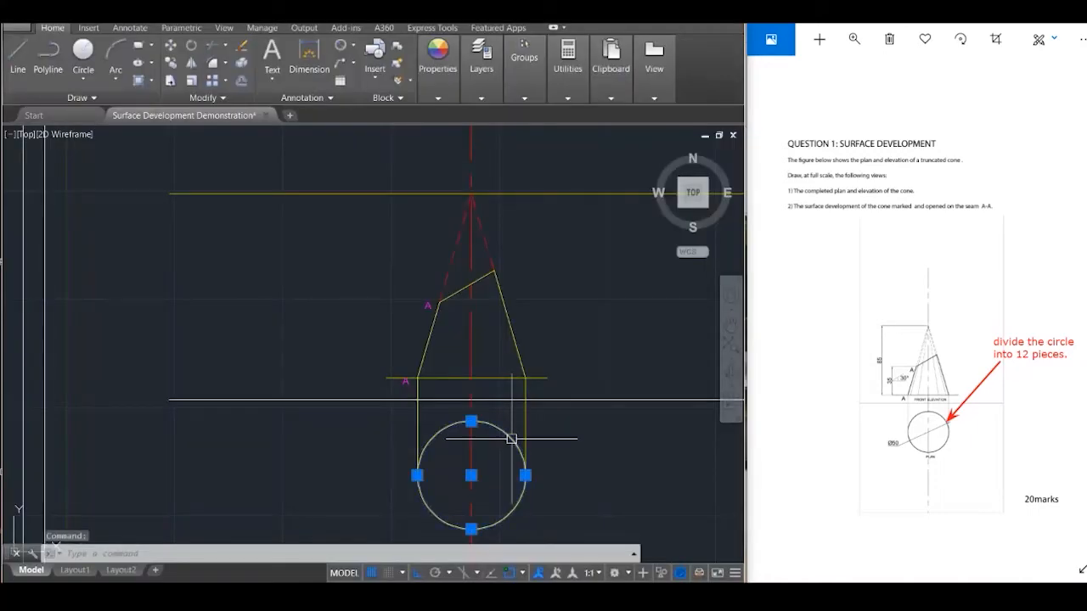
pyautogui.press('Escape')
pyautogui.click(511, 439)
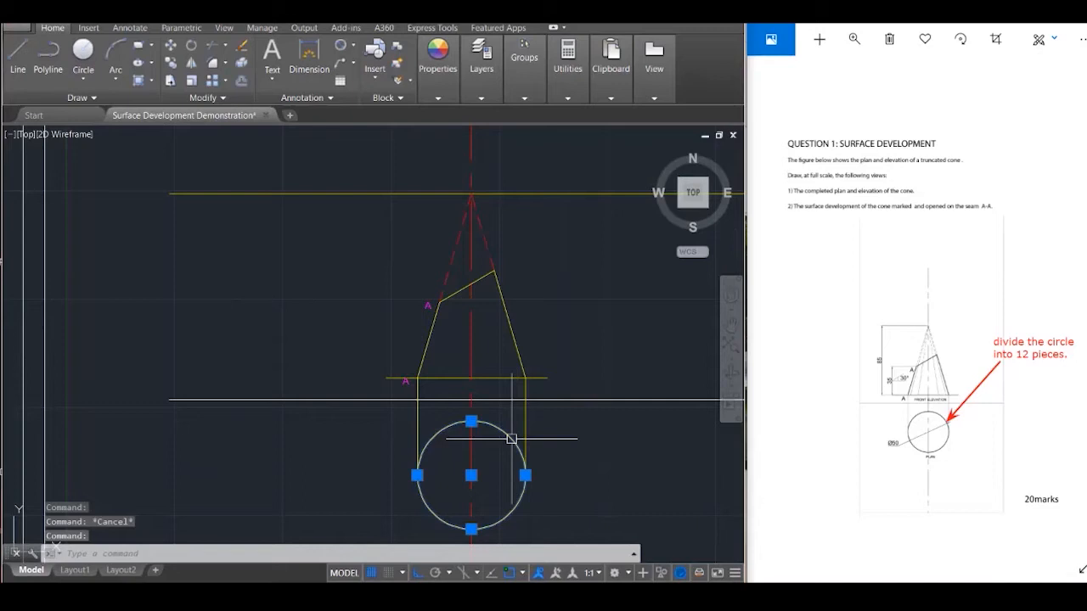
pyautogui.write('div')
pyautogui.press('Return')
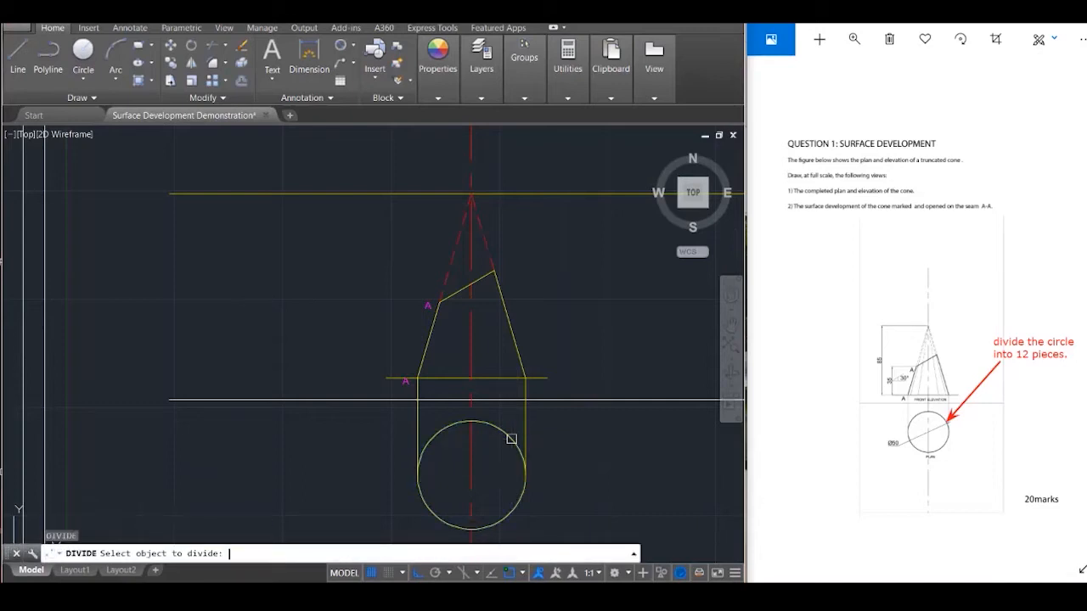
pyautogui.click(512, 439)
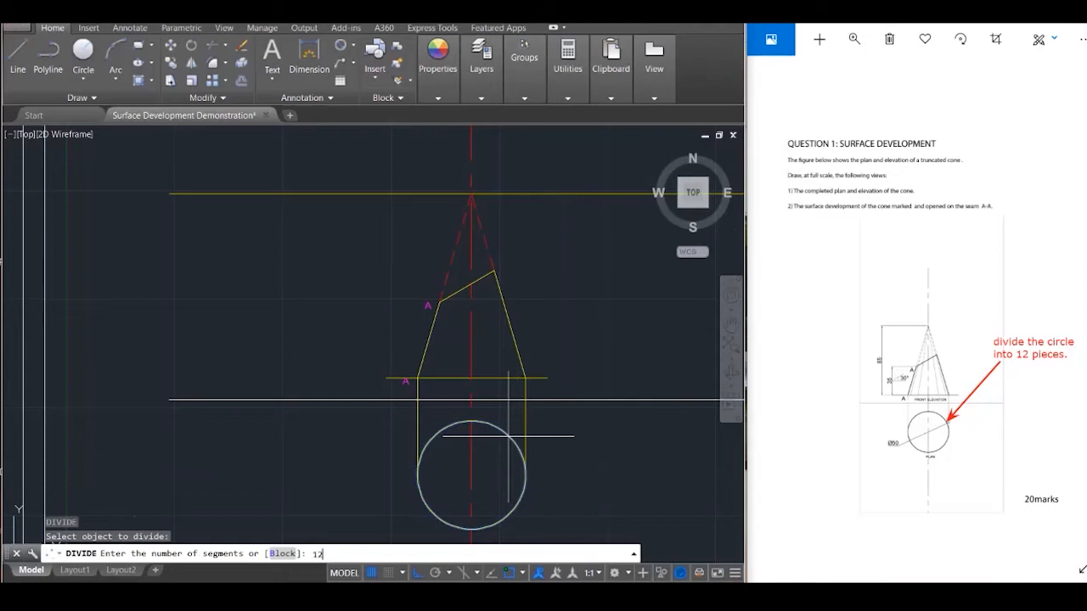
pyautogui.press('Return')
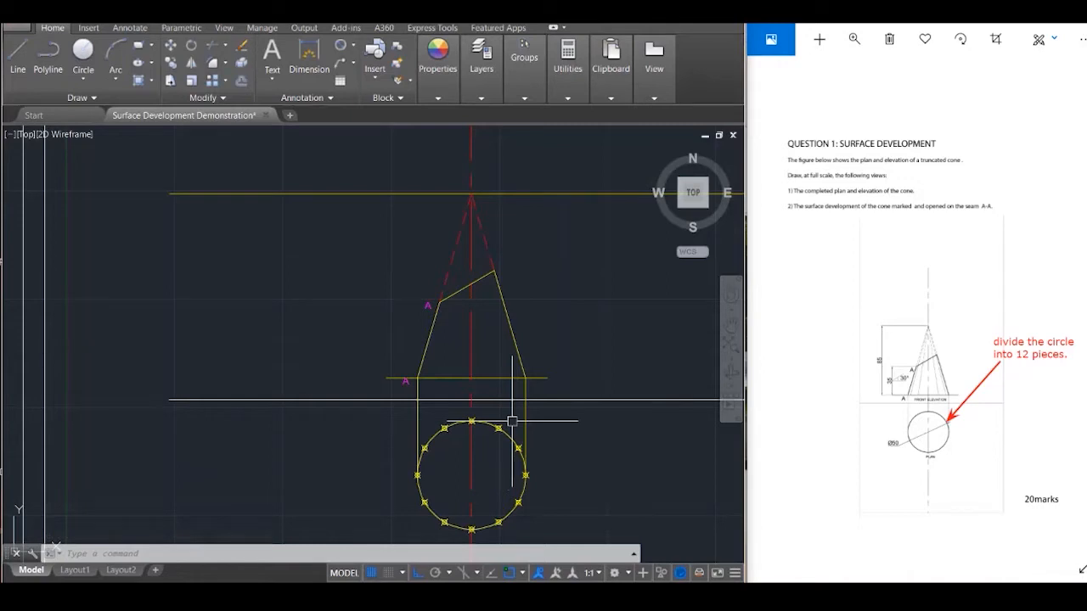
pyautogui.press('Escape')
pyautogui.press('Escape')
pyautogui.press('Escape')
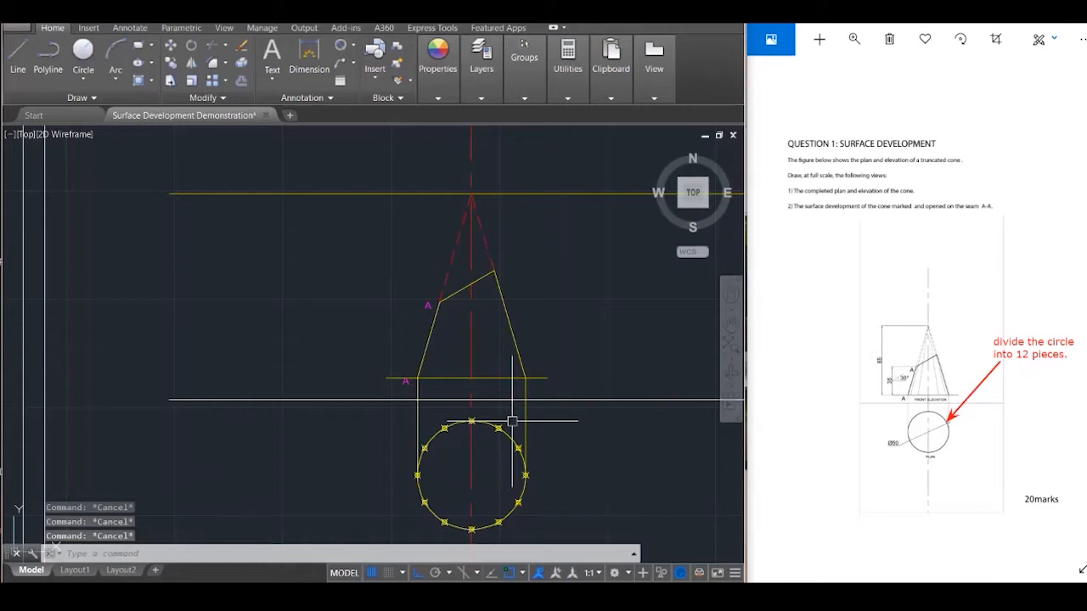
# Set the point style to the plain dot and apply it
pyautogui.write('pty')
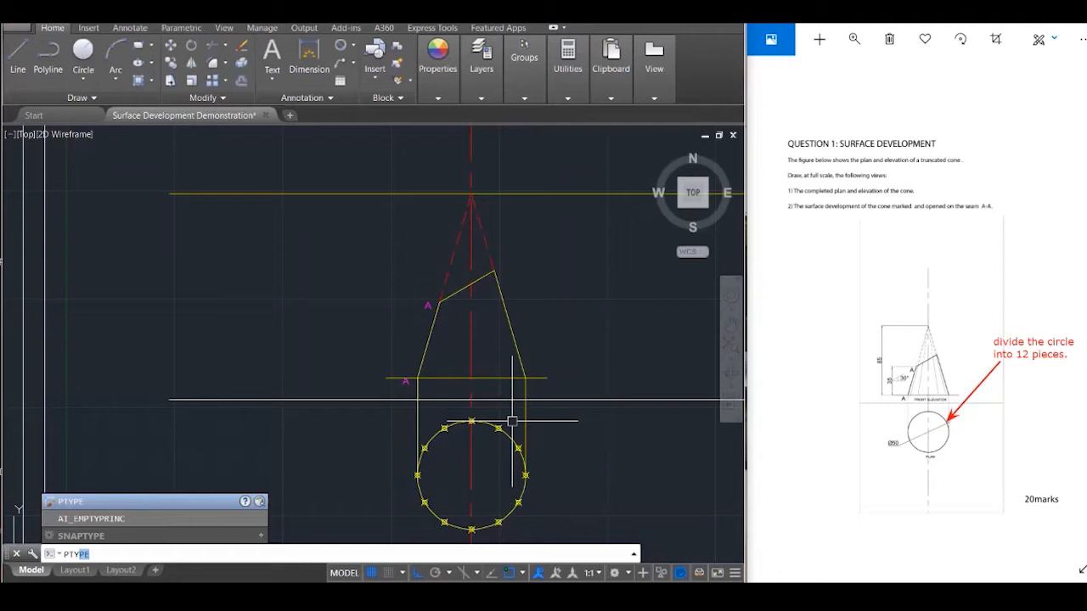
pyautogui.press('Return')
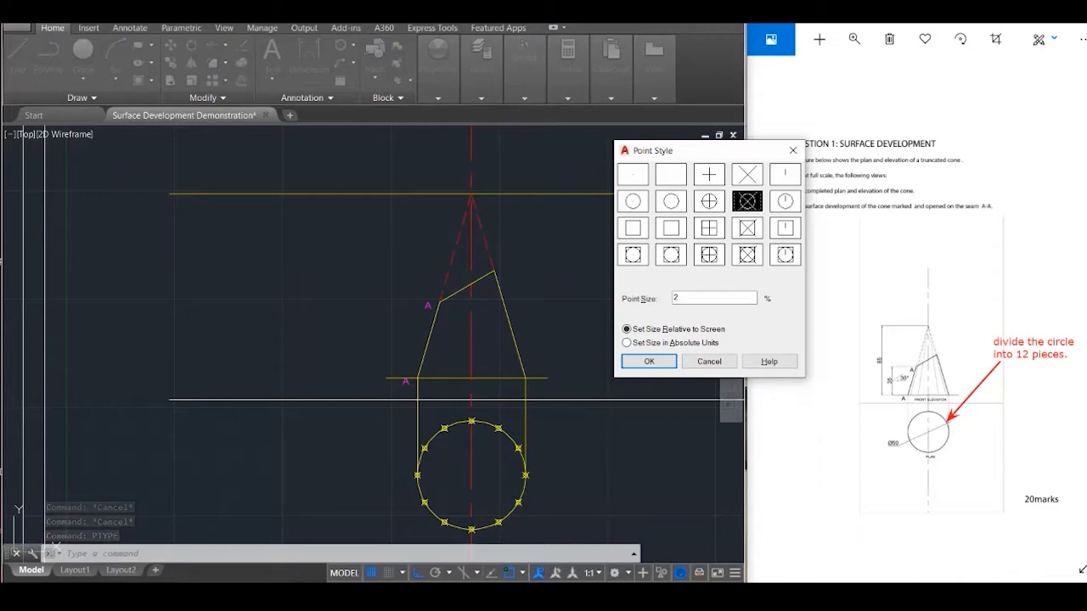
pyautogui.click(632, 175)
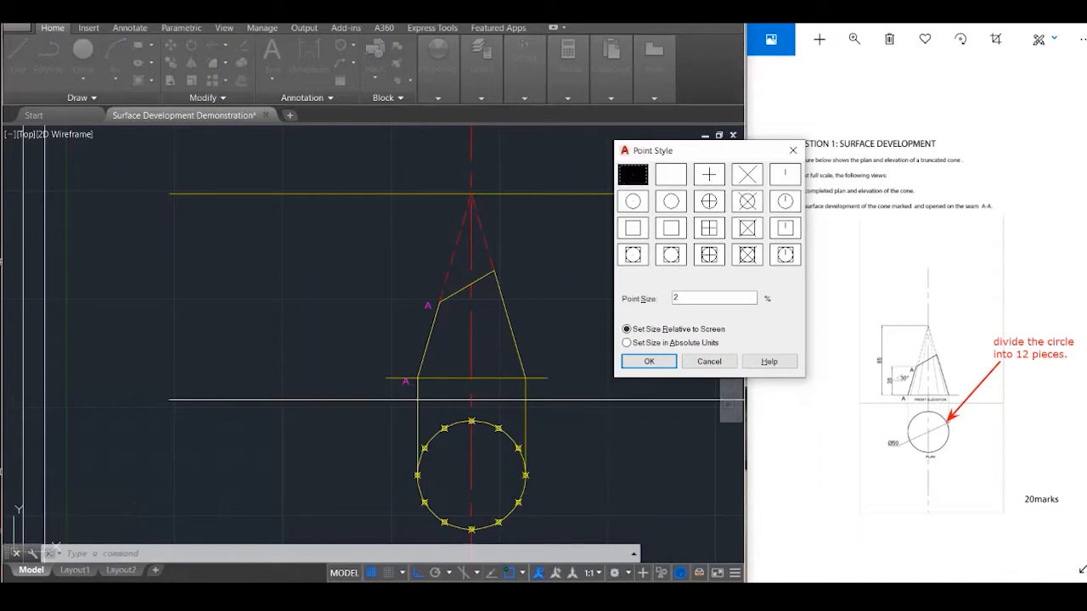
pyautogui.click(649, 361)
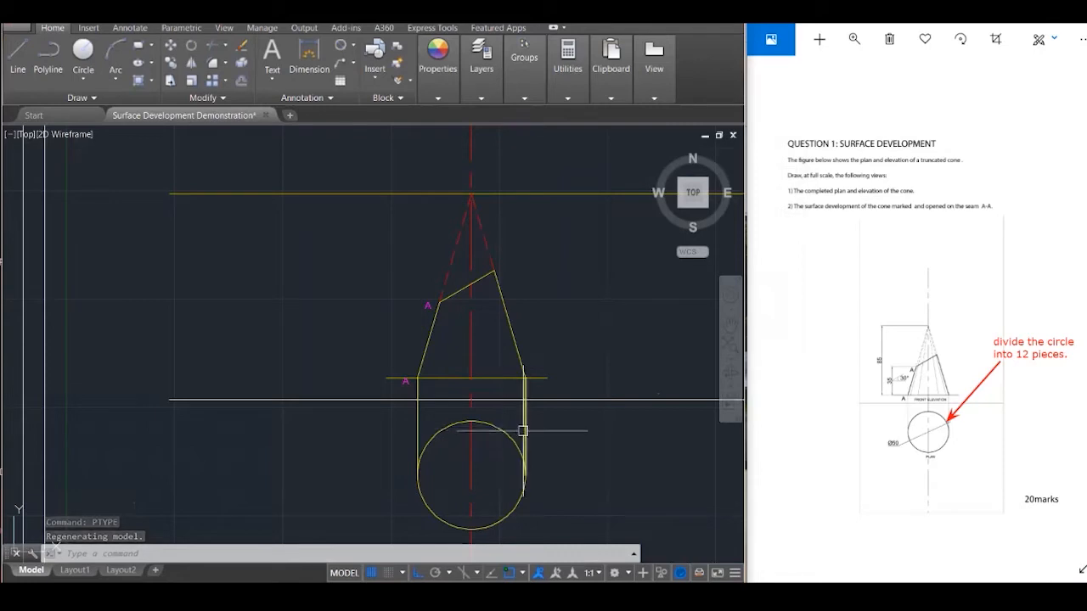
# Set the point style to the circle with an X through it, sized 2% relative to the screen, and apply it
pyautogui.press('Return')
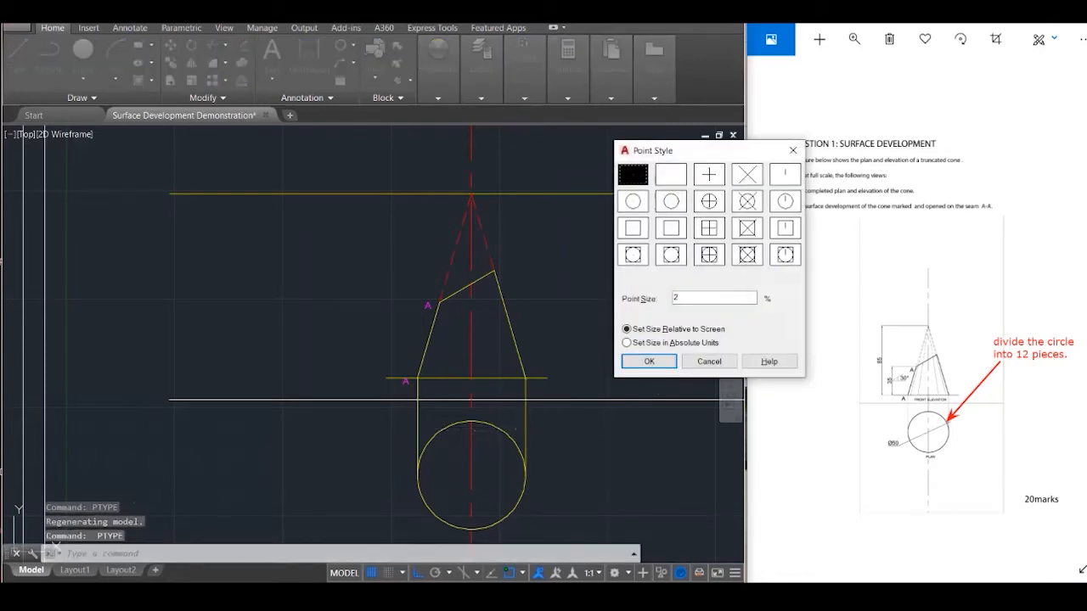
pyautogui.click(747, 201)
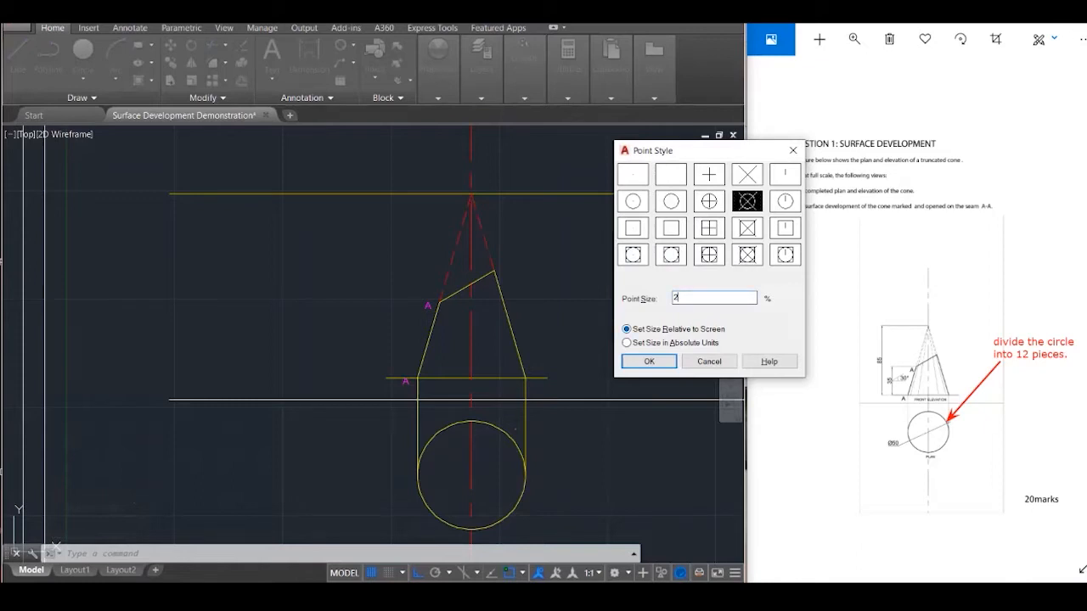
pyautogui.press('Return')
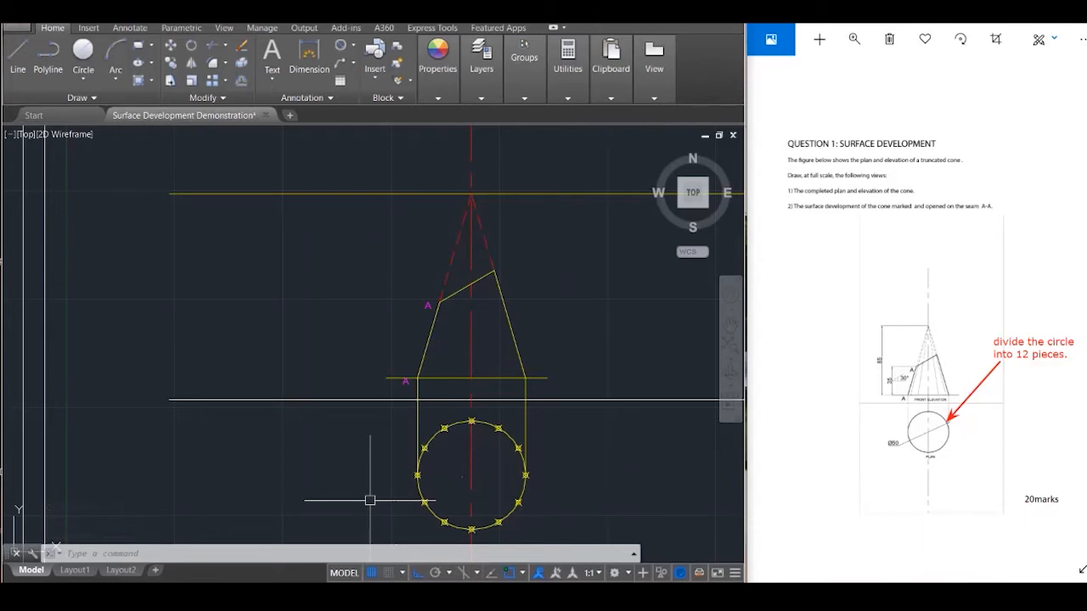
# Review the current point style settings and close them without making changes
pyautogui.write('p')
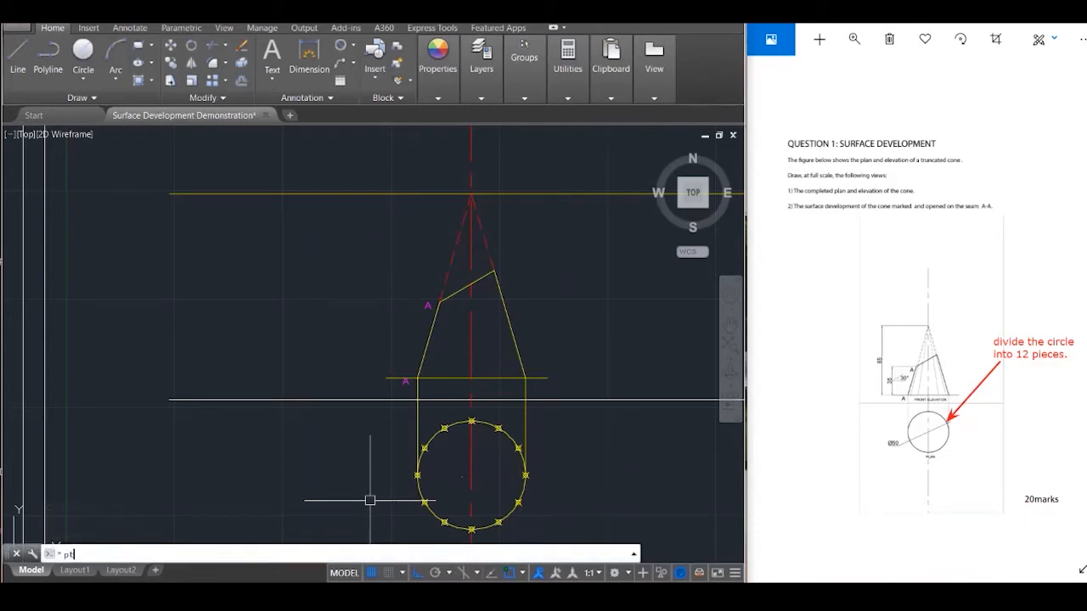
pyautogui.write('t')
pyautogui.press('Return')
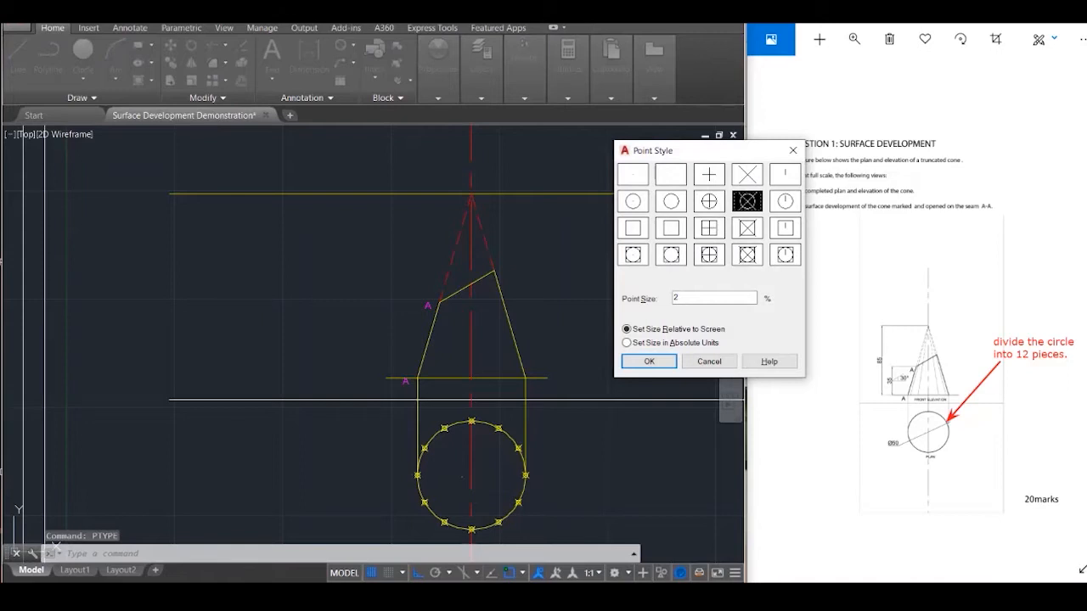
pyautogui.press('Return')
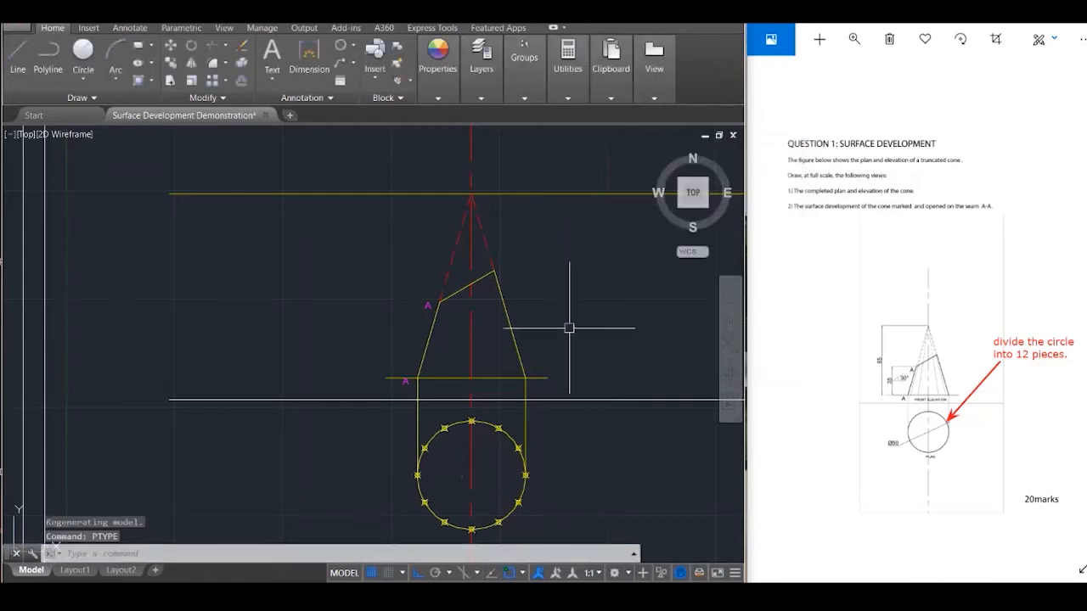
pyautogui.press('Escape')
pyautogui.press('Escape')
pyautogui.press('Escape')
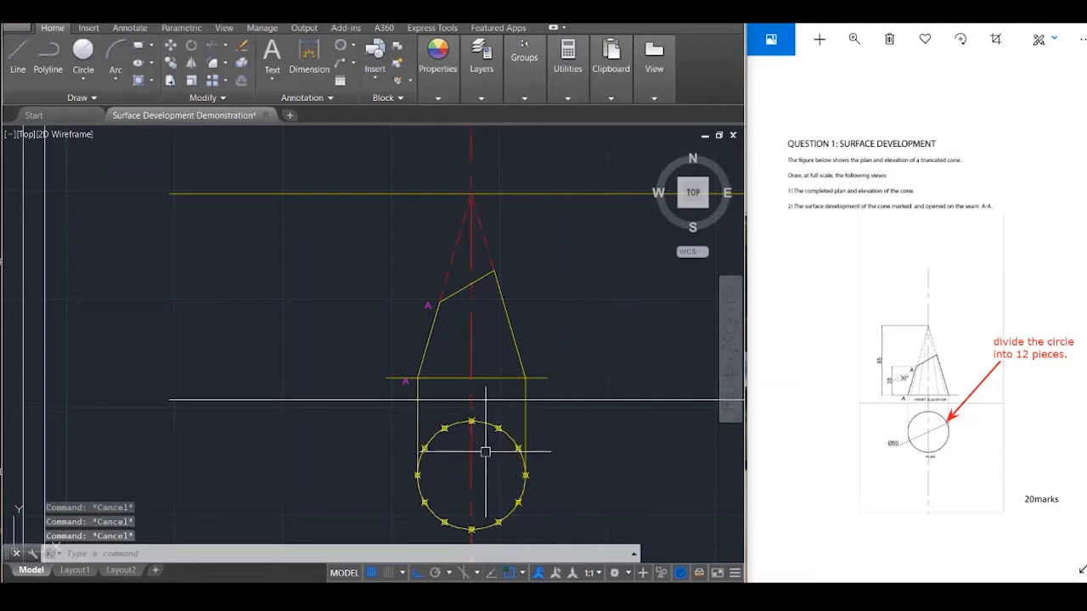
# Draw vertical projection lines from the two upper-right division points of the plan circle to the elevation's base line
pyautogui.write('l')
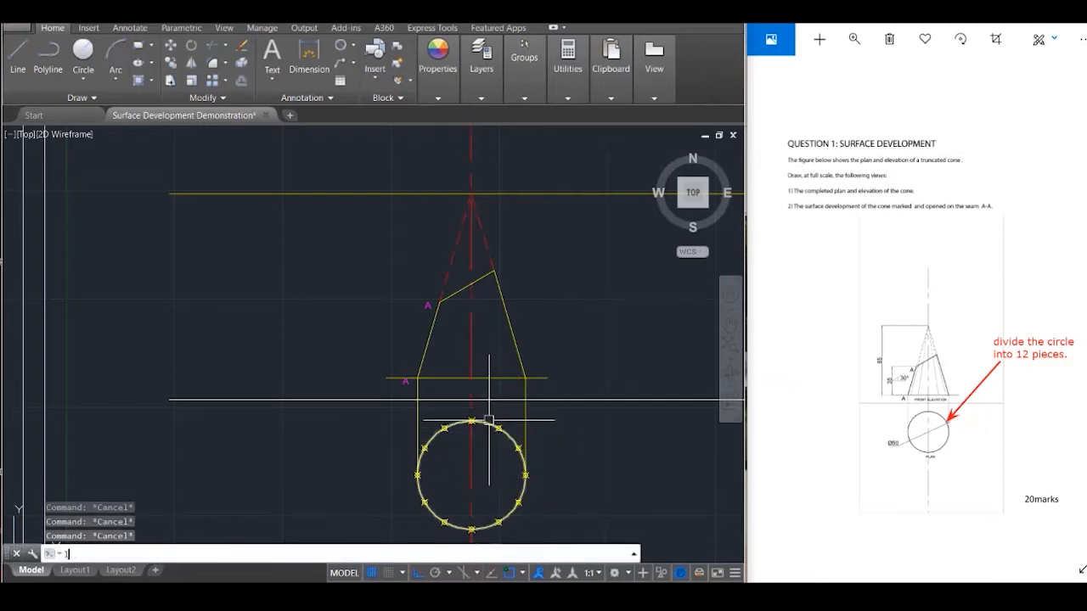
pyautogui.press('Return')
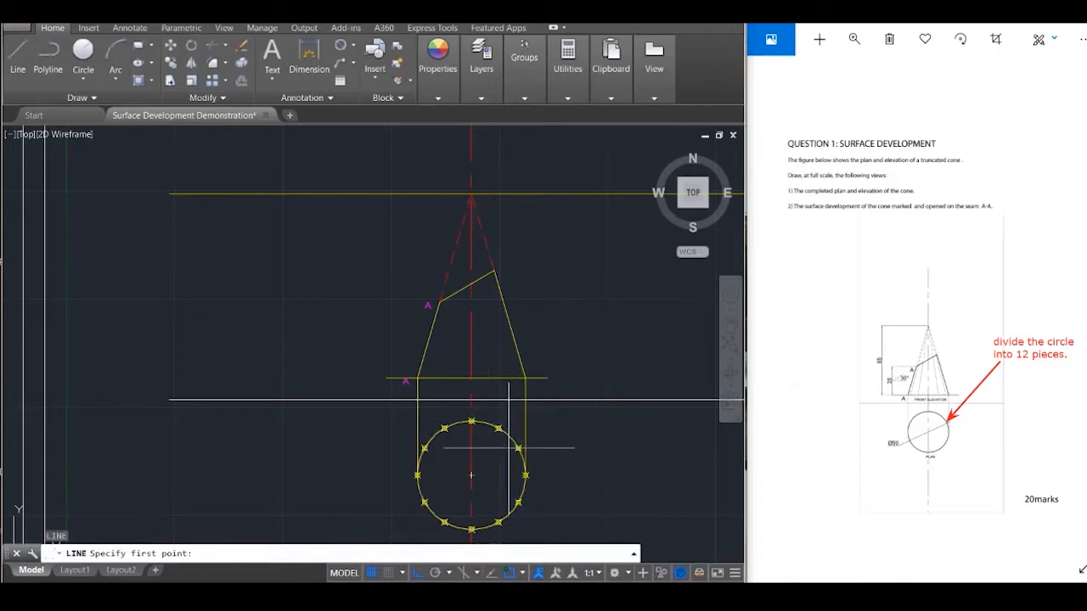
pyautogui.click(517, 448)
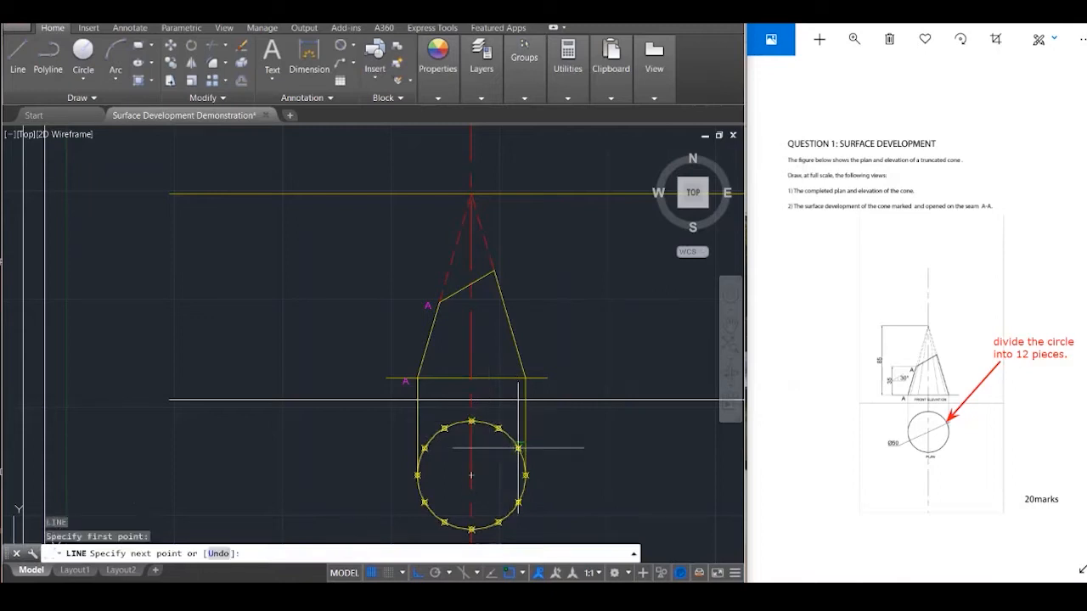
pyautogui.click(517, 380)
pyautogui.press('Escape')
pyautogui.press('Return')
pyautogui.click(499, 428)
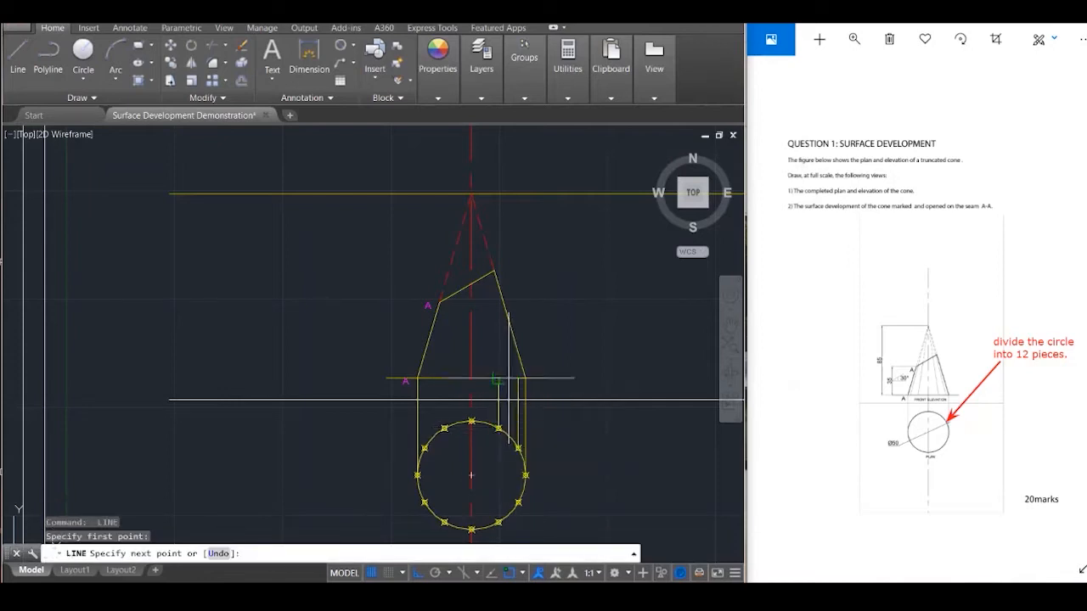
pyautogui.click(498, 378)
pyautogui.press('Return')
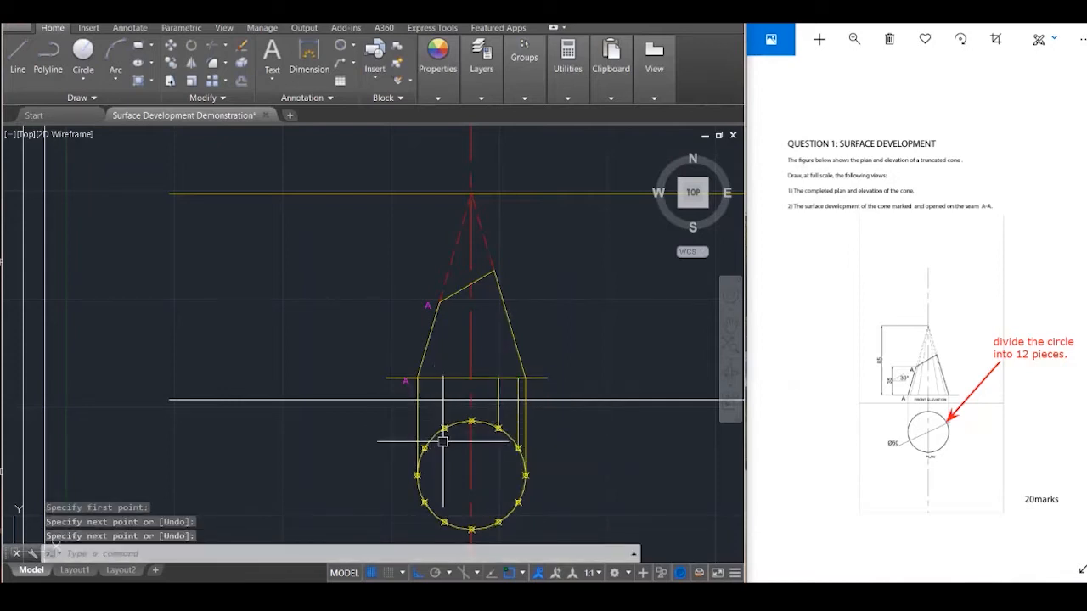
# Draw vertical projection lines from the two upper-left division points of the plan circle to the elevation's base line
pyautogui.press('Return')
pyautogui.click(444, 428)
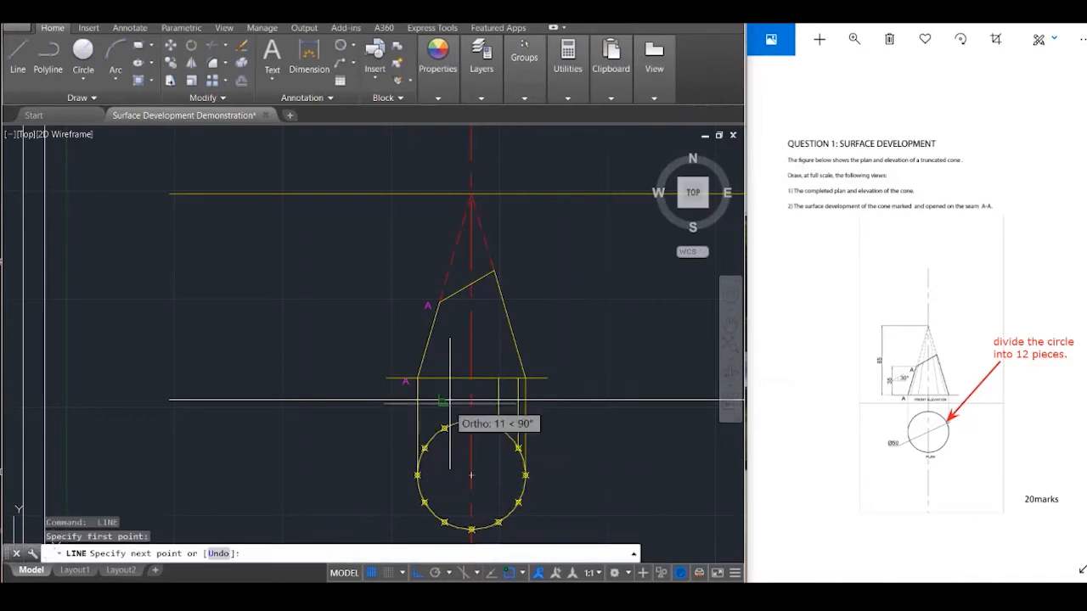
pyautogui.click(444, 379)
pyautogui.press('Return')
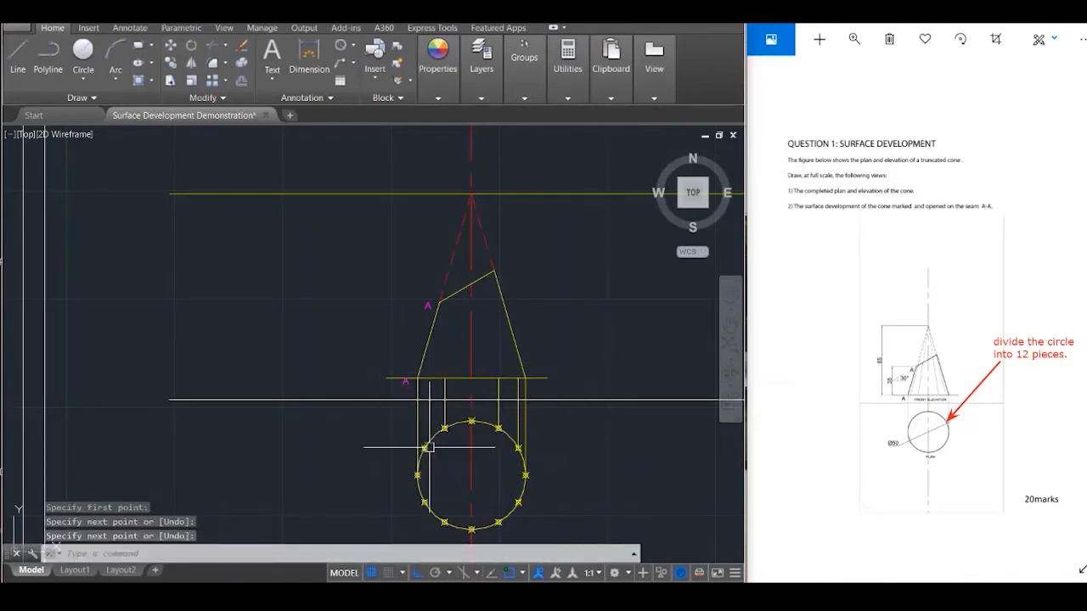
pyautogui.press('Return')
pyautogui.click(424, 448)
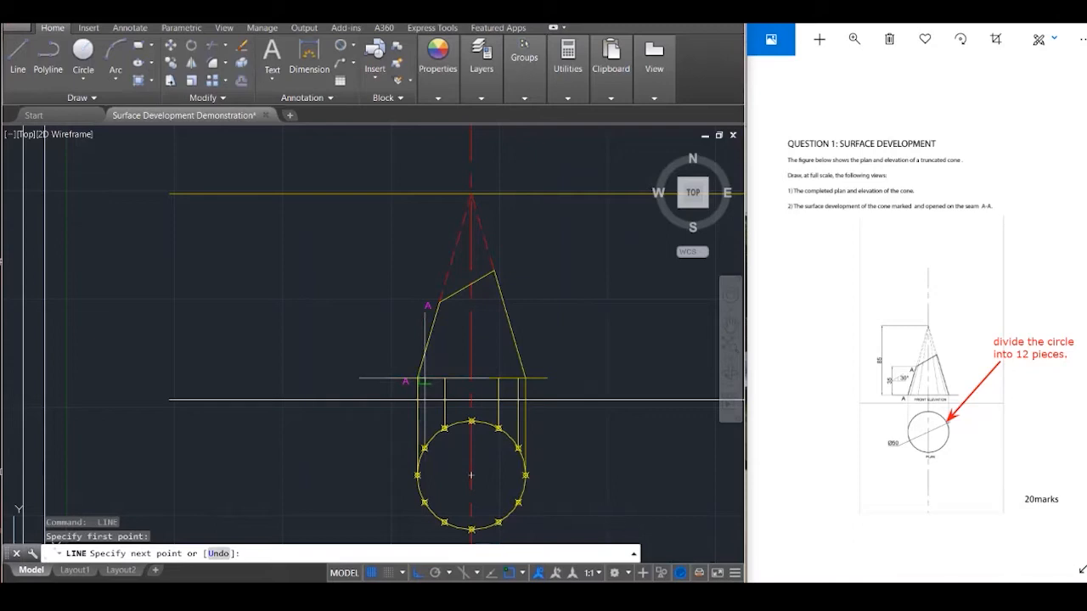
pyautogui.click(423, 379)
pyautogui.press('Escape')
pyautogui.press('Escape')
pyautogui.press('Escape')
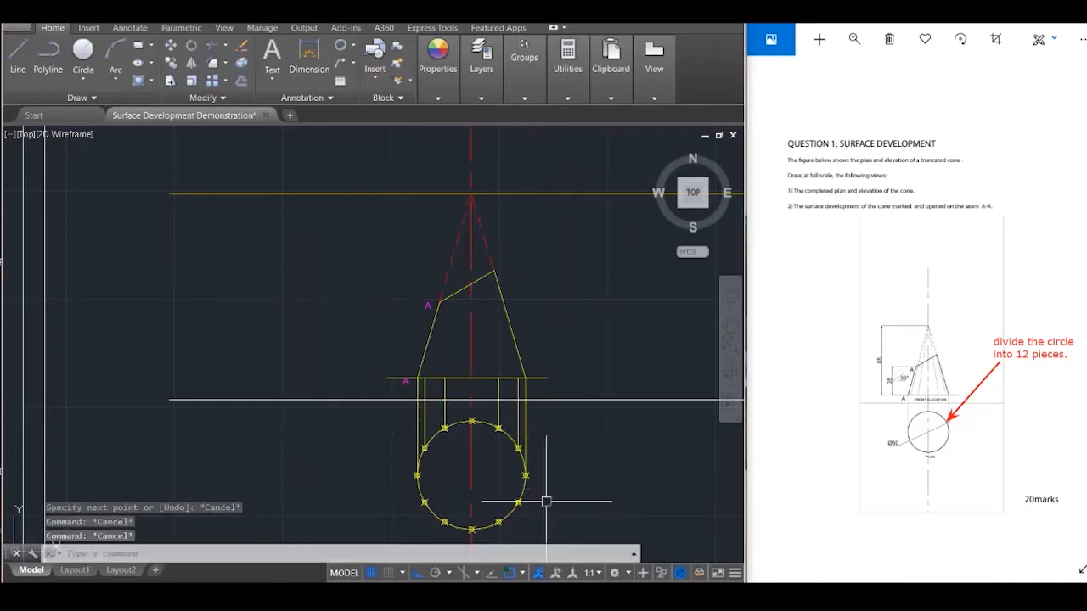
pyautogui.click(518, 428)
pyautogui.click(518, 448)
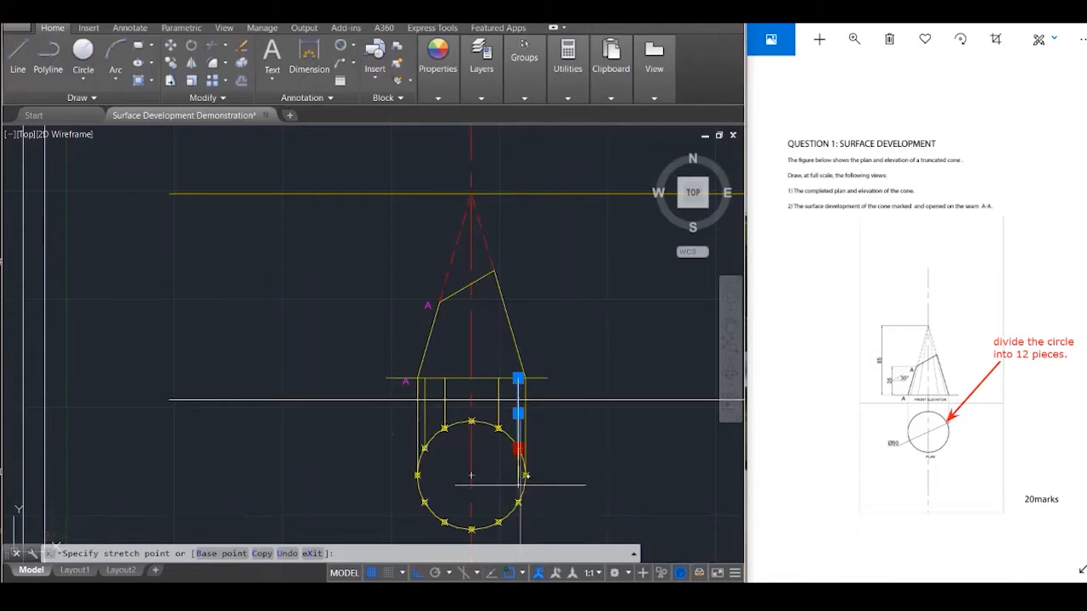
pyautogui.click(518, 448)
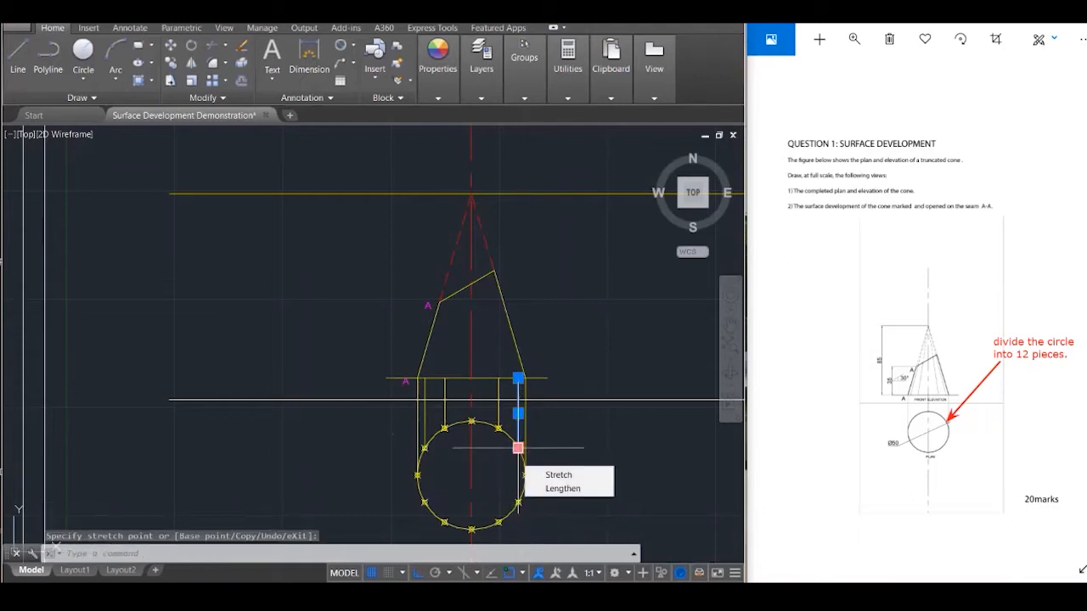
pyautogui.press('Escape')
pyautogui.press('Escape')
pyautogui.press('Escape')
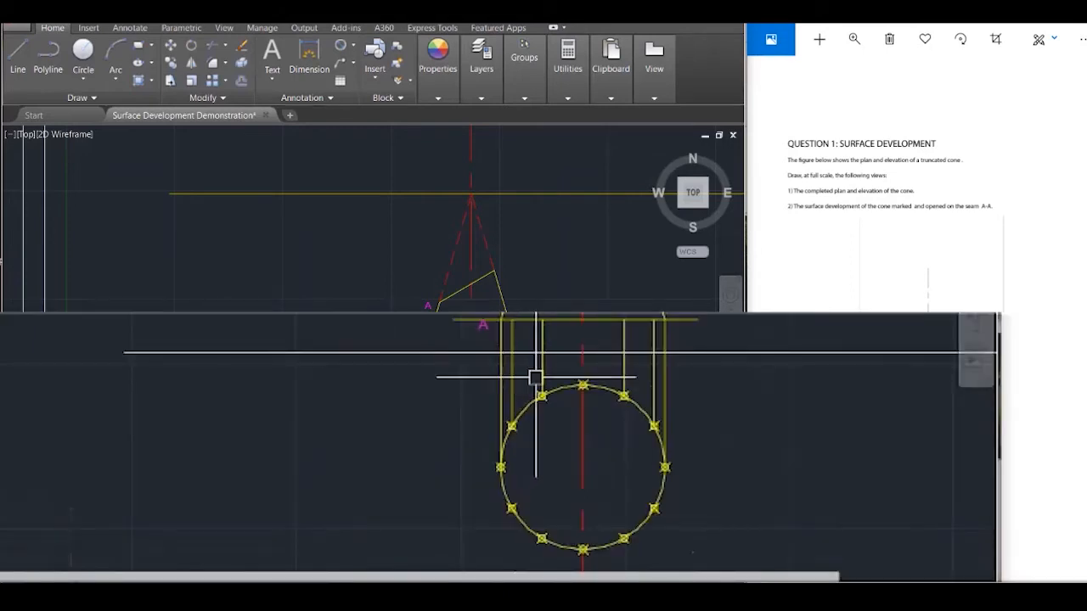
# Stretch the inner left projection line down to the lower division point, and return its end to the upper division point
pyautogui.click(540, 374)
pyautogui.click(541, 396)
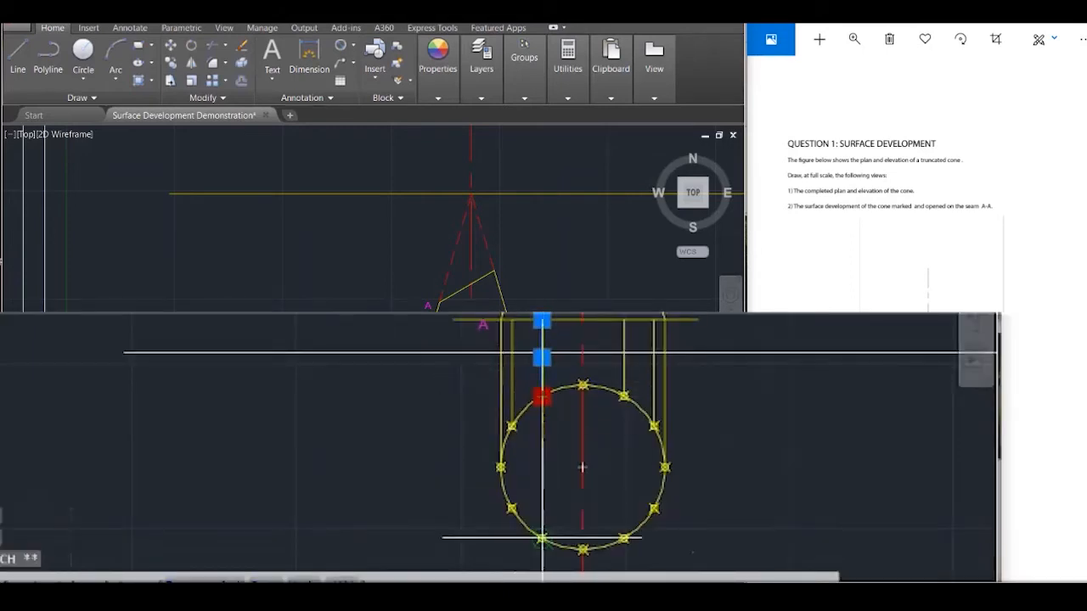
pyautogui.click(542, 536)
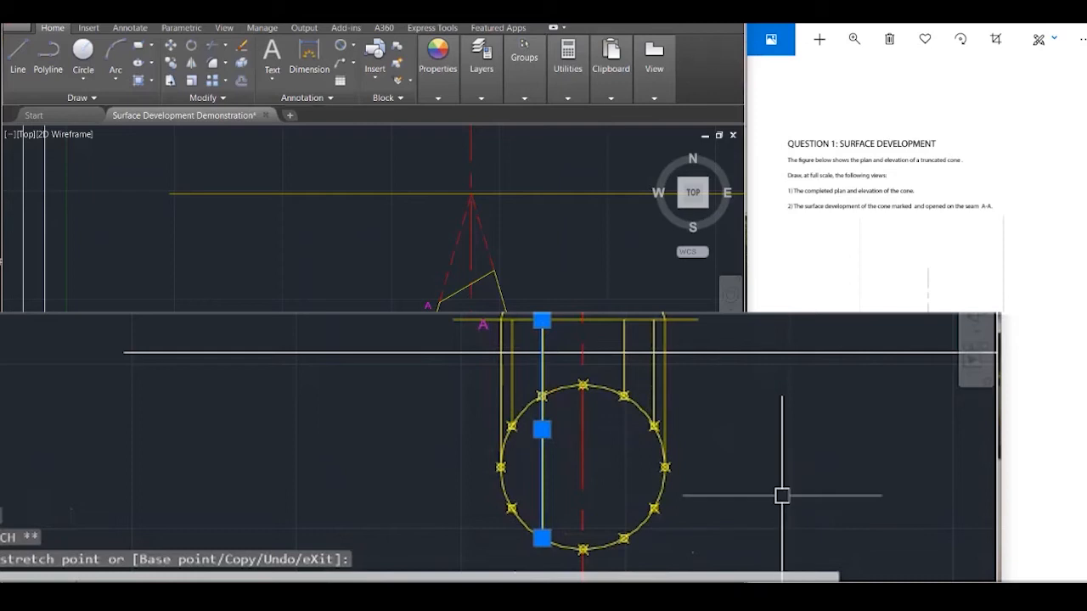
pyautogui.press('Escape')
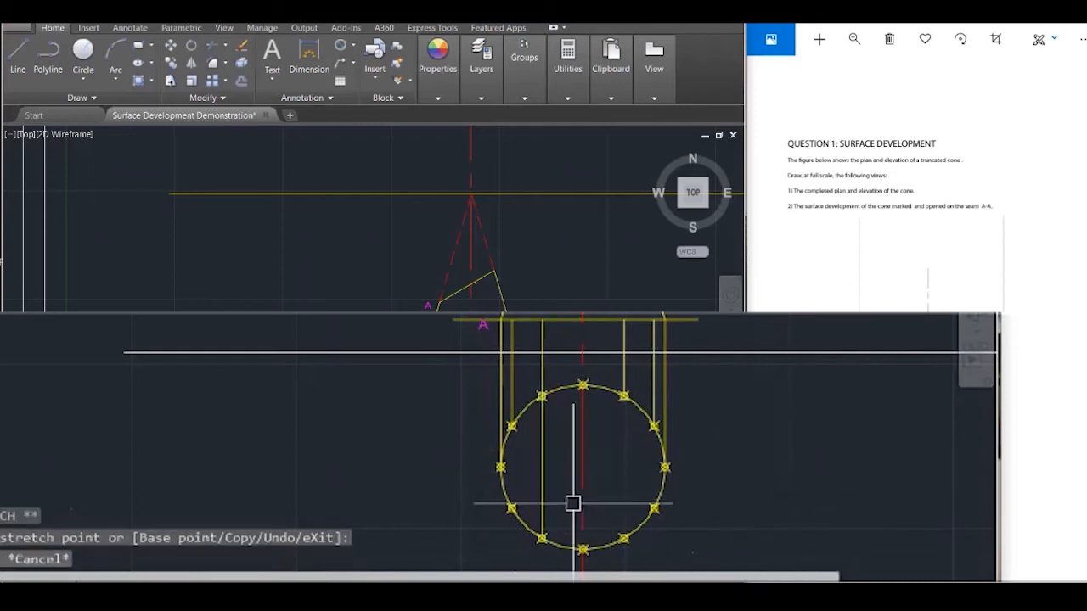
pyautogui.click(542, 519)
pyautogui.click(542, 538)
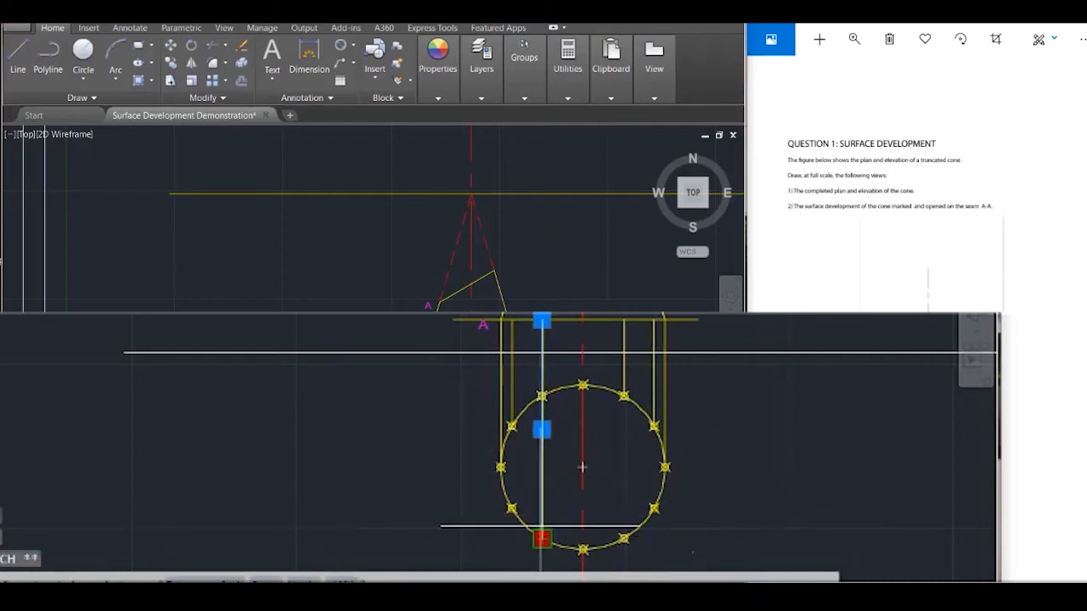
pyautogui.click(542, 395)
pyautogui.press('Escape')
pyautogui.press('Escape')
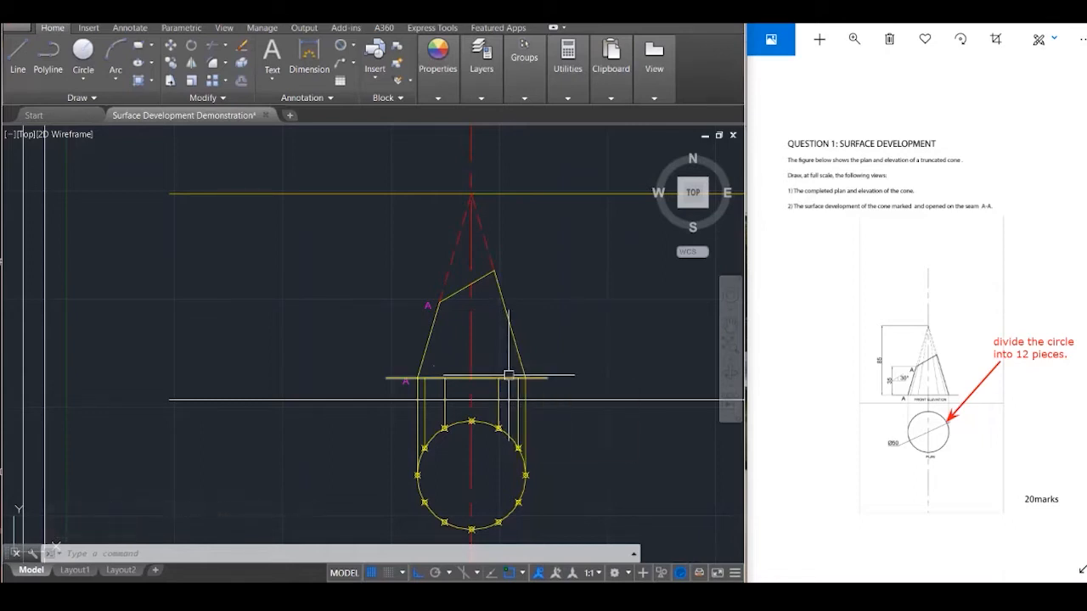
# Draw lines to the cone apex from the two right-hand projected points on the elevation's base line
pyautogui.write('l')
pyautogui.press('Return')
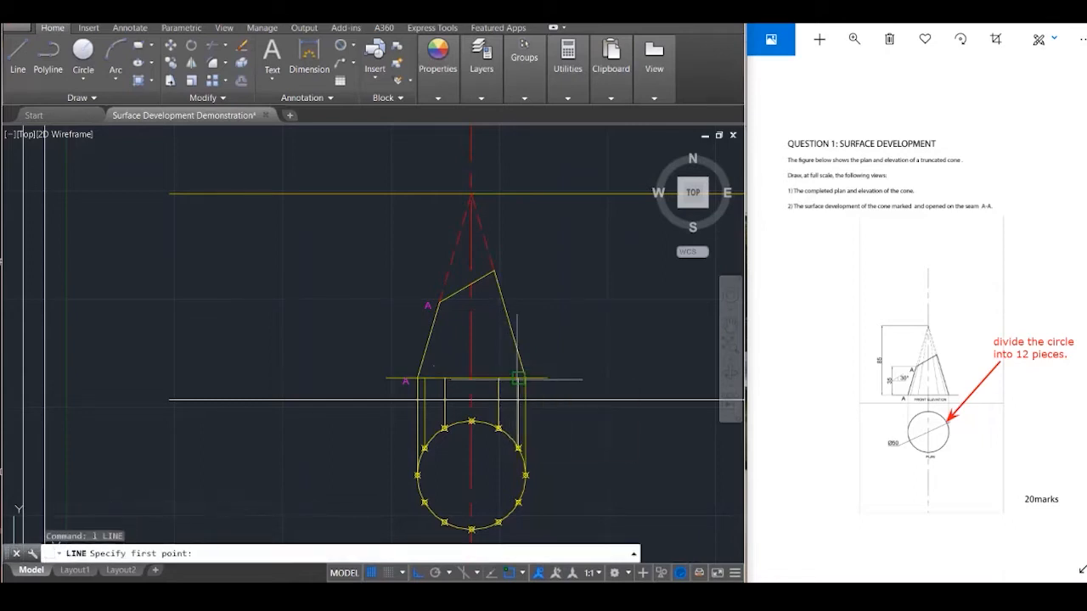
pyautogui.click(518, 378)
pyautogui.click(472, 194)
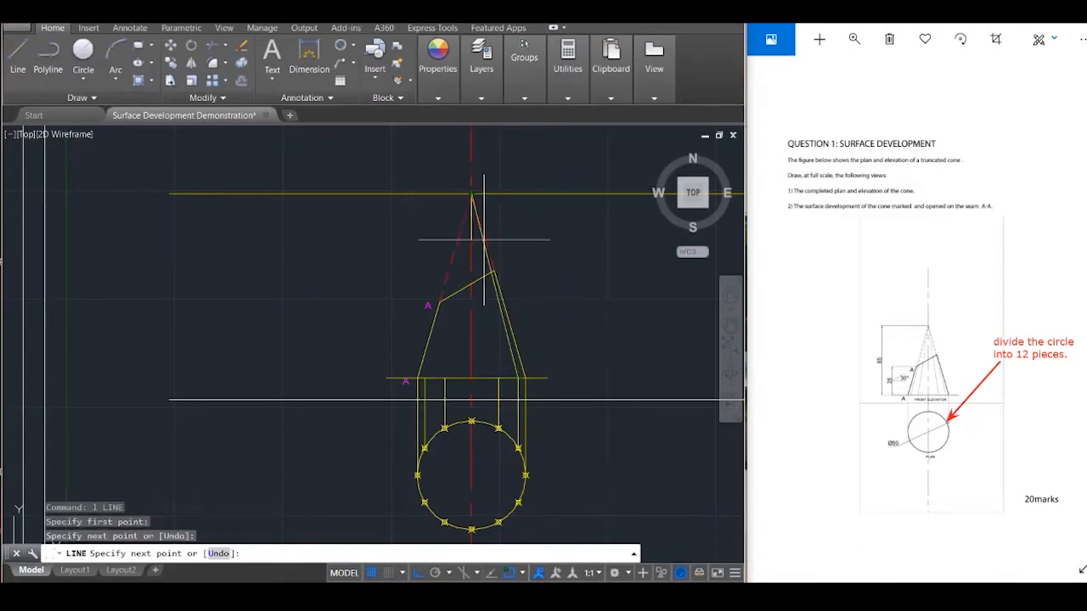
pyautogui.click(499, 378)
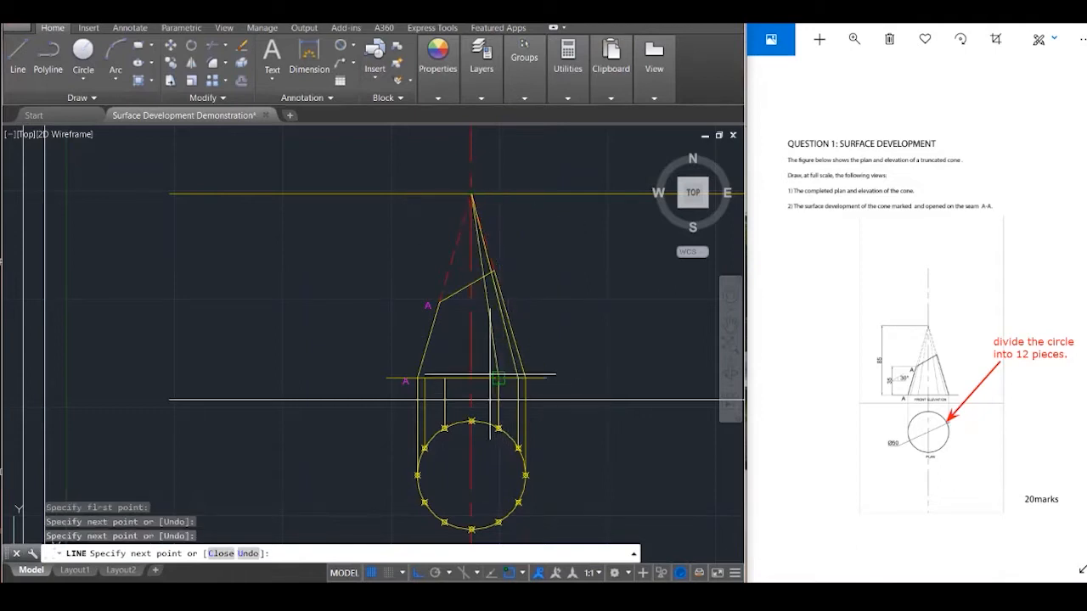
pyautogui.press('Return')
# Draw lines to the cone apex from the two left-hand projected points on the elevation's base line
pyautogui.press('Return')
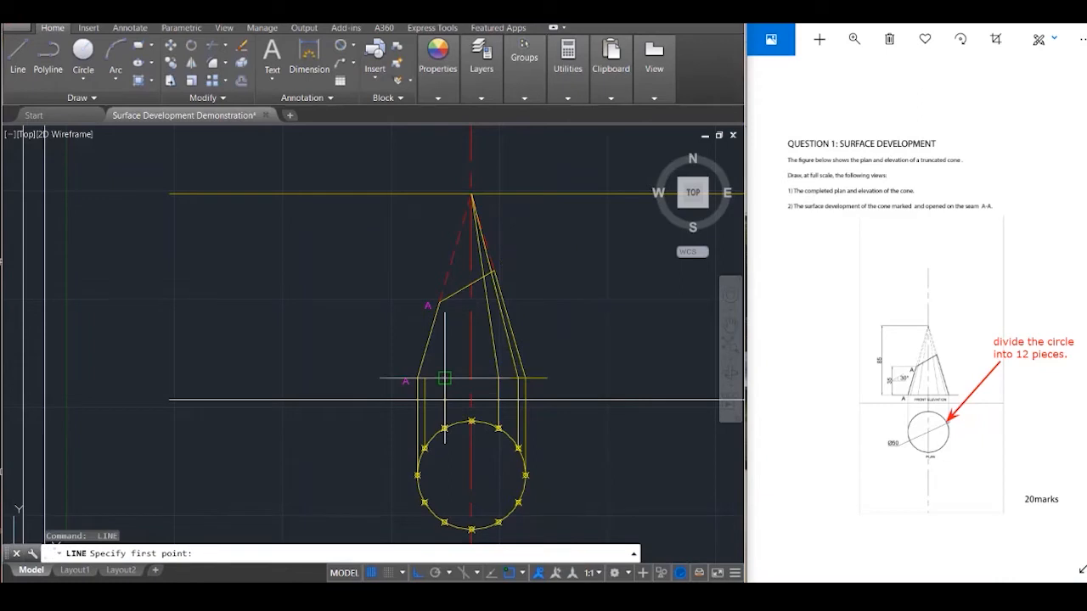
pyautogui.click(444, 378)
pyautogui.click(472, 194)
pyautogui.press('Return')
pyautogui.press('Return')
pyautogui.click(430, 376)
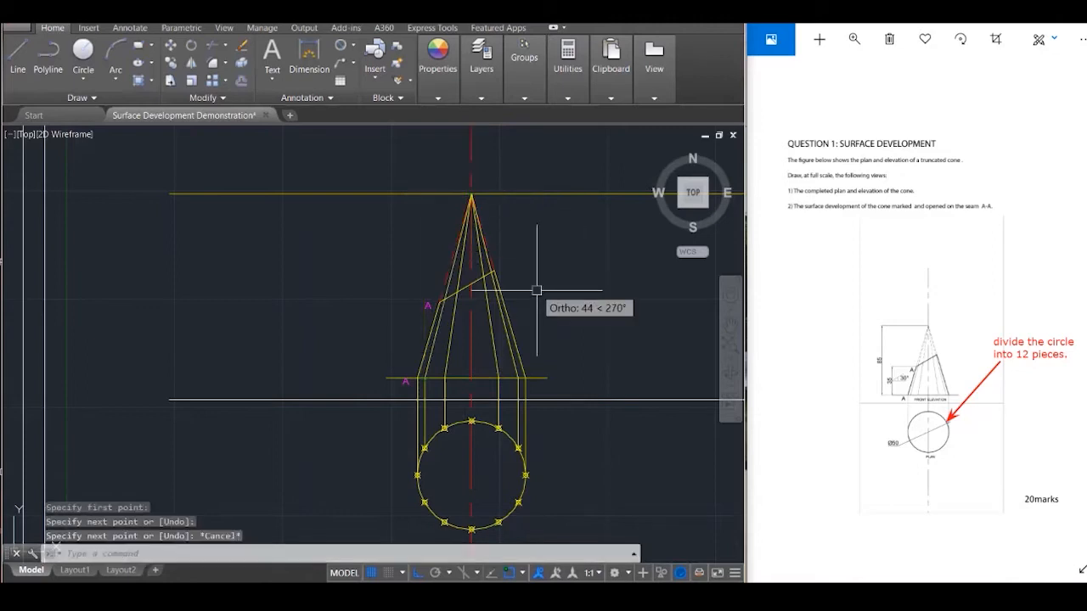
pyautogui.press('Escape')
pyautogui.press('Escape')
pyautogui.press('Escape')
# Break the two inner generator lines at the sloping cut, leaving a short gap just below it
pyautogui.scroll(2, 490, 246)
pyautogui.scroll(1, 497, 248)
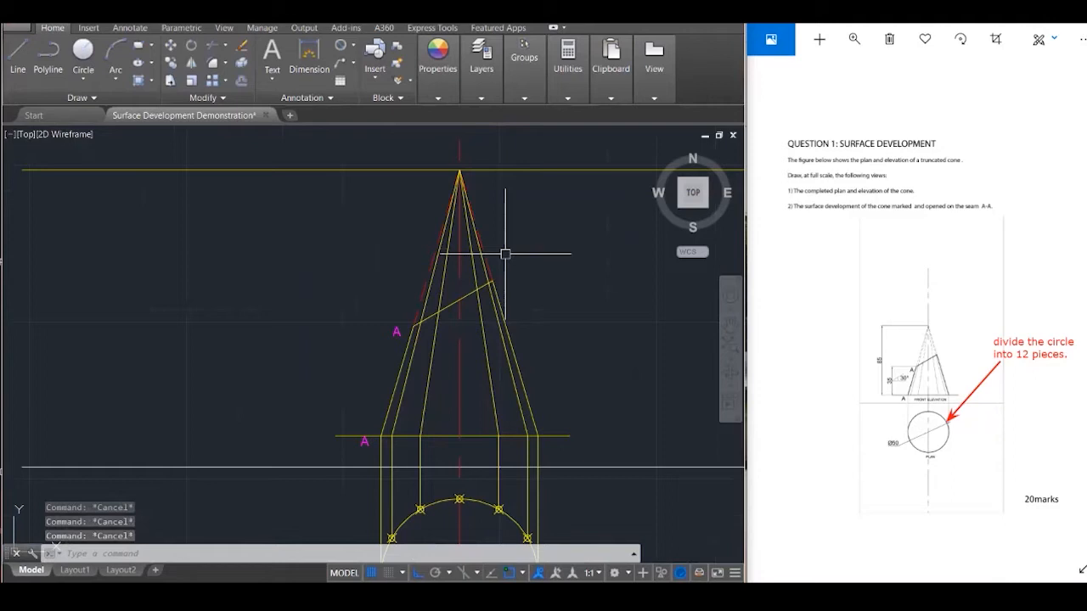
pyautogui.write('br')
pyautogui.press('Return')
pyautogui.click(477, 289)
pyautogui.click(480, 310)
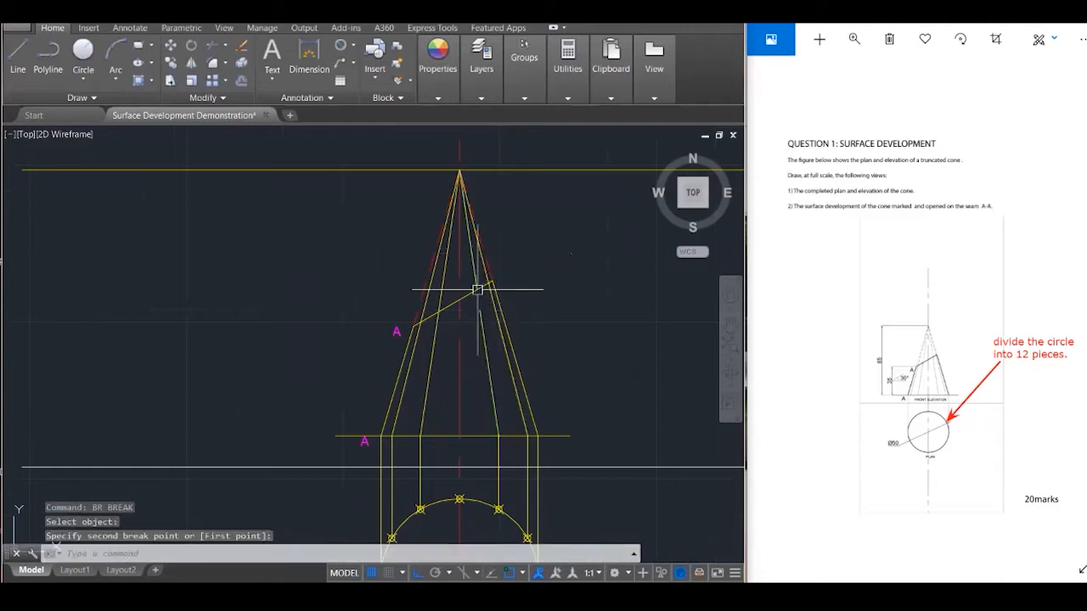
pyautogui.press('Return')
pyautogui.click(439, 331)
pyautogui.click(442, 308)
# Break the two outer projected generator lines at the sloping cut, leaving a short gap just below it
pyautogui.press('Return')
pyautogui.click(416, 338)
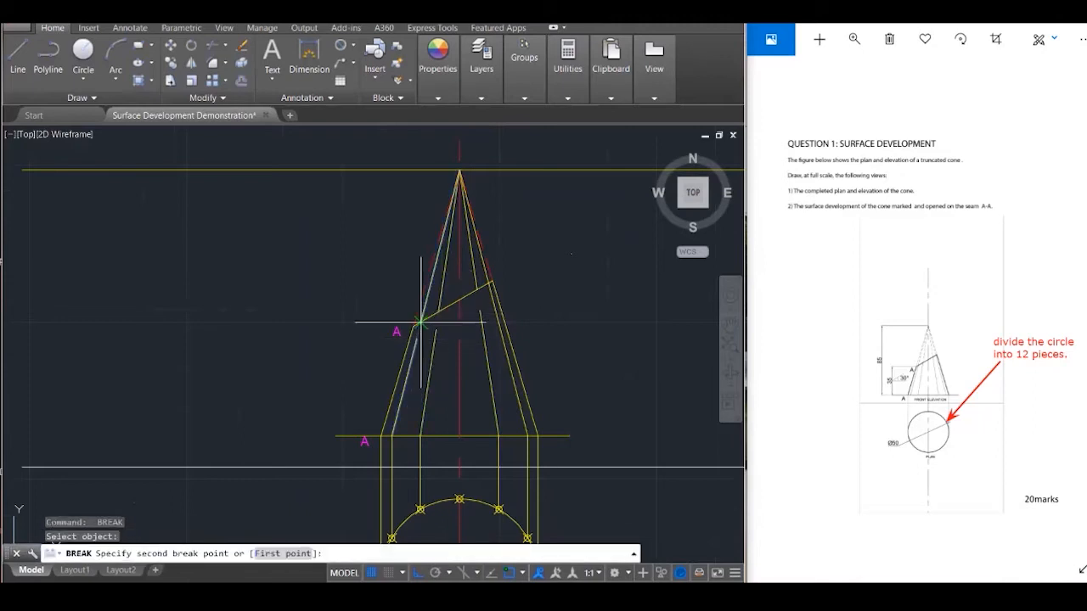
pyautogui.click(425, 318)
pyautogui.press('Return')
pyautogui.click(496, 318)
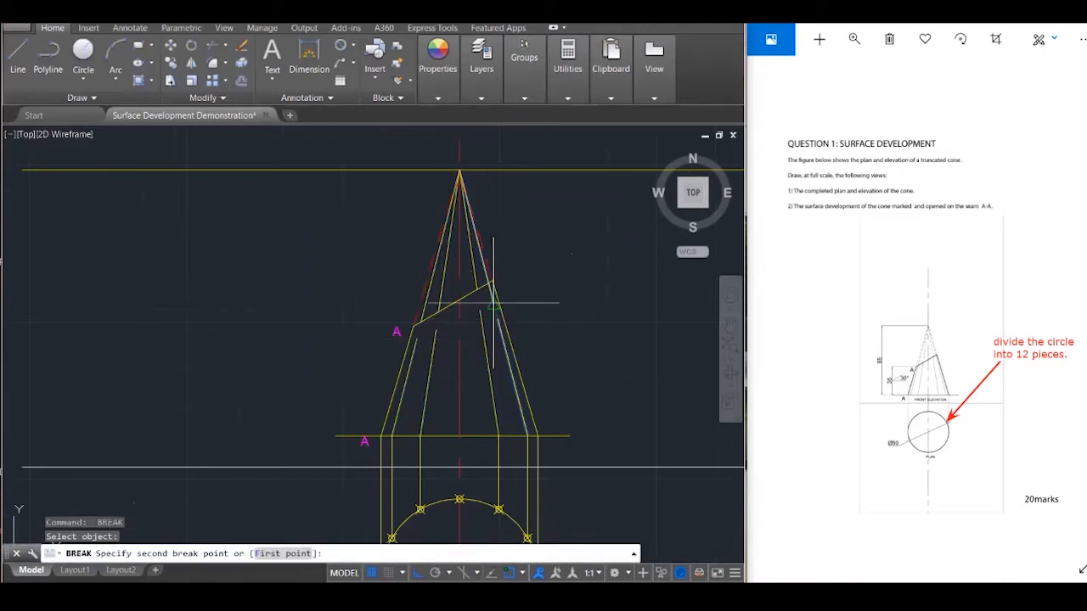
pyautogui.press('Escape')
pyautogui.press('Escape')
pyautogui.press('Escape')
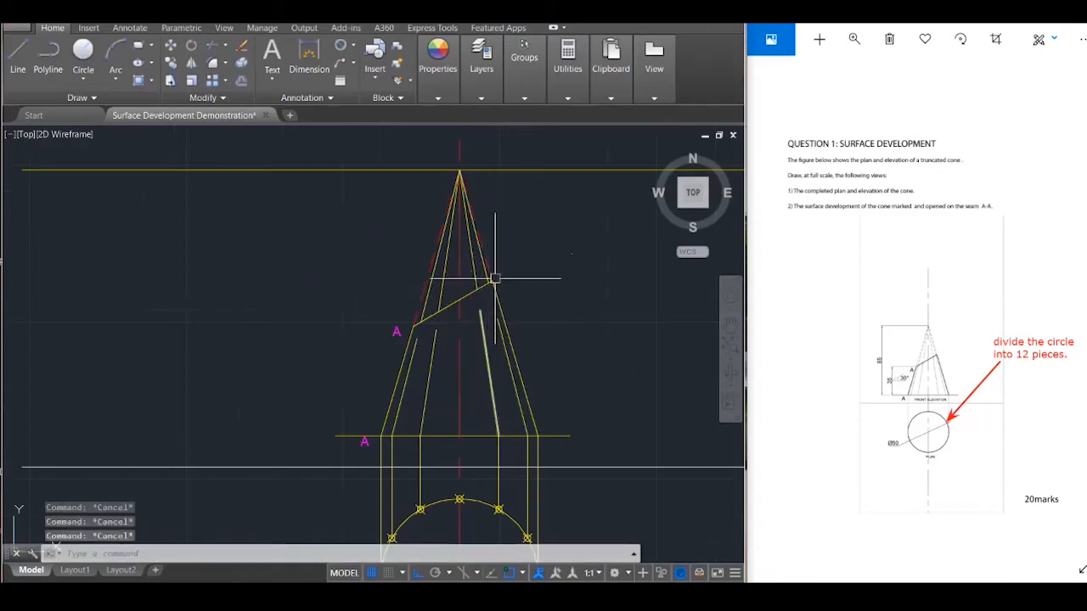
# Match the properties of the dashed outer edge above the sloping cut onto the generator lines running from the cut to the apex
pyautogui.write('MA')
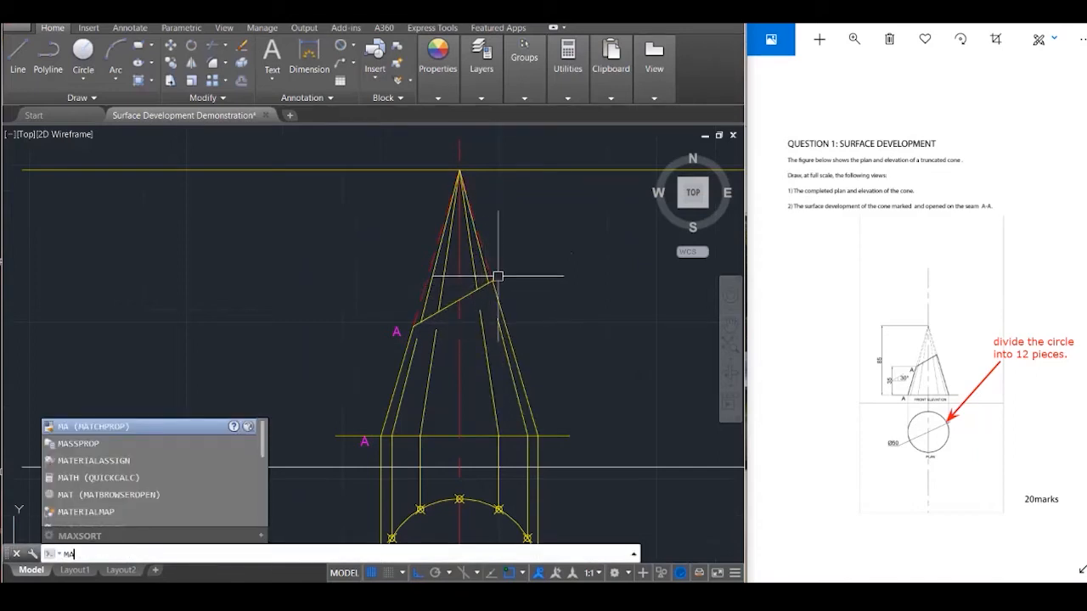
pyautogui.press('Return')
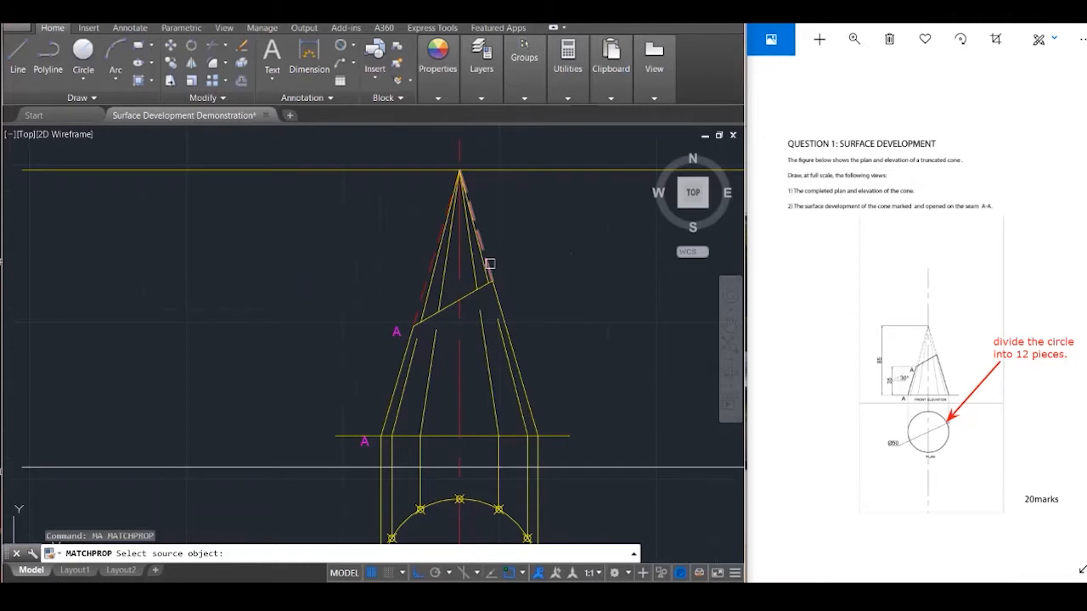
pyautogui.click(489, 264)
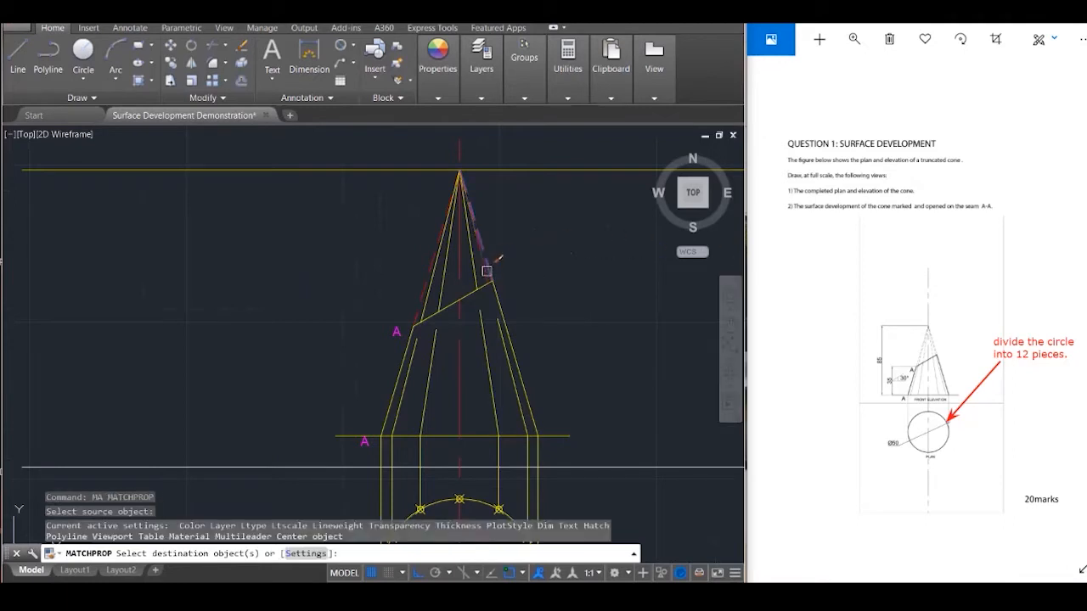
pyautogui.click(487, 272)
pyautogui.click(475, 268)
pyautogui.click(433, 287)
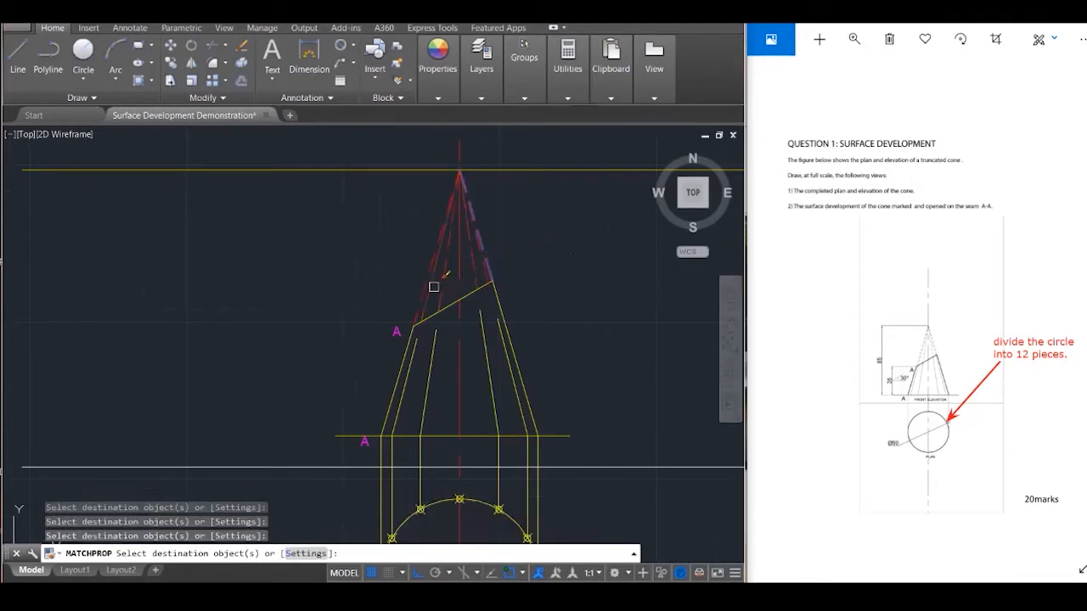
pyautogui.press('Escape')
pyautogui.press('Escape')
pyautogui.press('Escape')
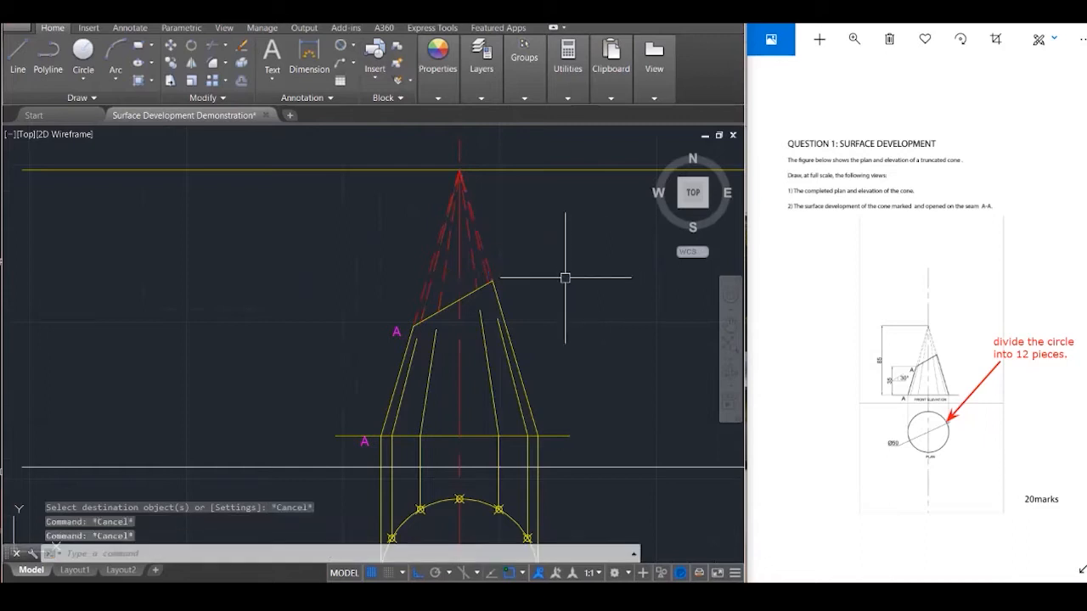
pyautogui.write('tr')
pyautogui.press('Return')
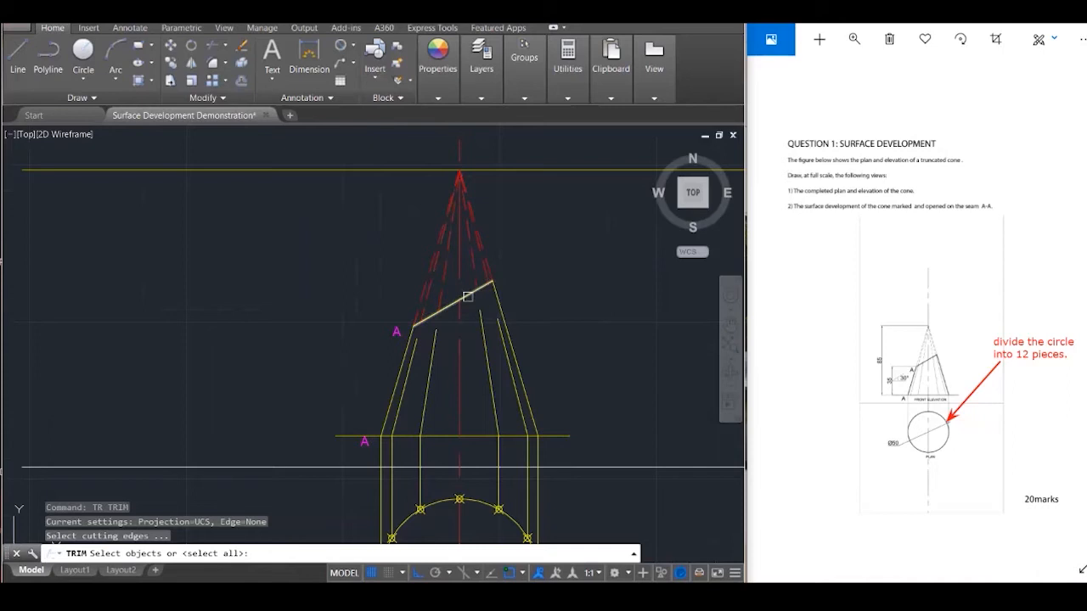
pyautogui.press('Escape')
pyautogui.press('Escape')
pyautogui.press('Escape')
# Extend the four lower generator lines up to the sloping cut, using the cut line as the boundary edge
pyautogui.write('ex')
pyautogui.press('Return')
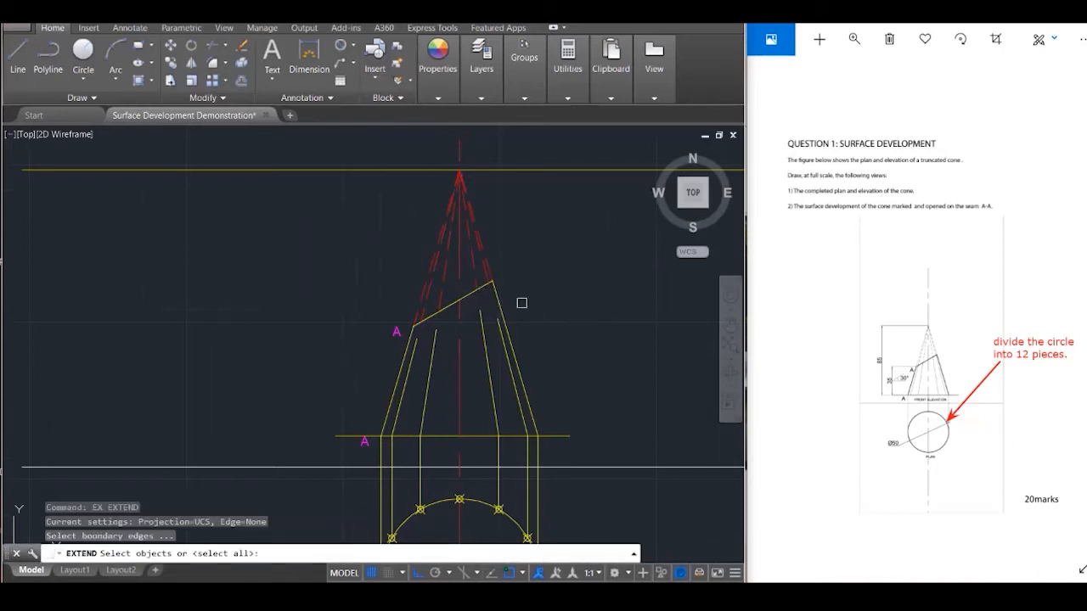
pyautogui.click(471, 297)
pyautogui.click(481, 316)
pyautogui.click(501, 327)
pyautogui.click(438, 362)
pyautogui.click(424, 366)
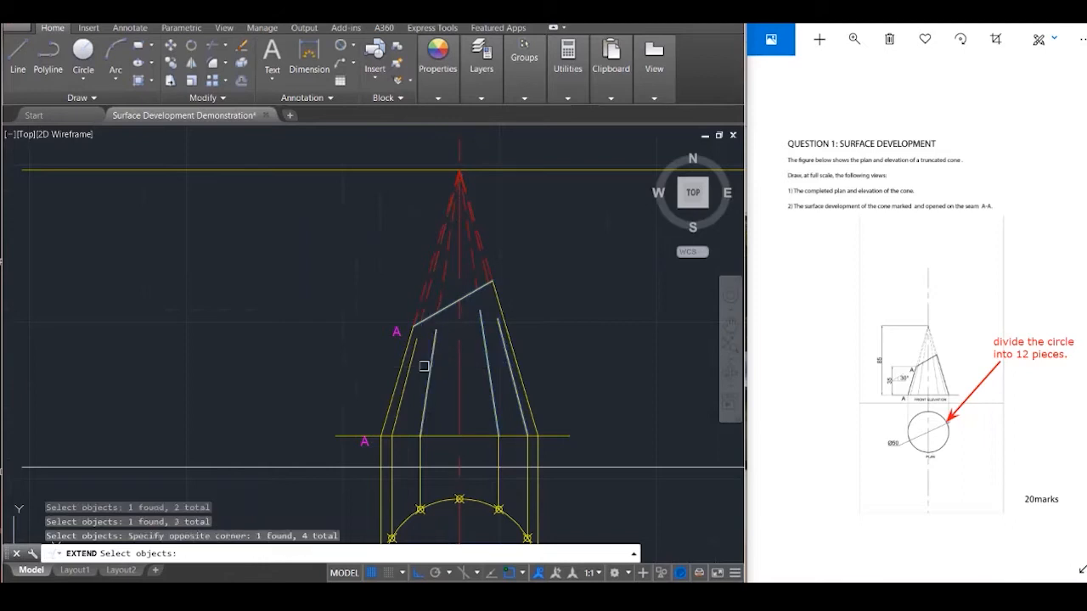
pyautogui.press('Return')
pyautogui.click(420, 351)
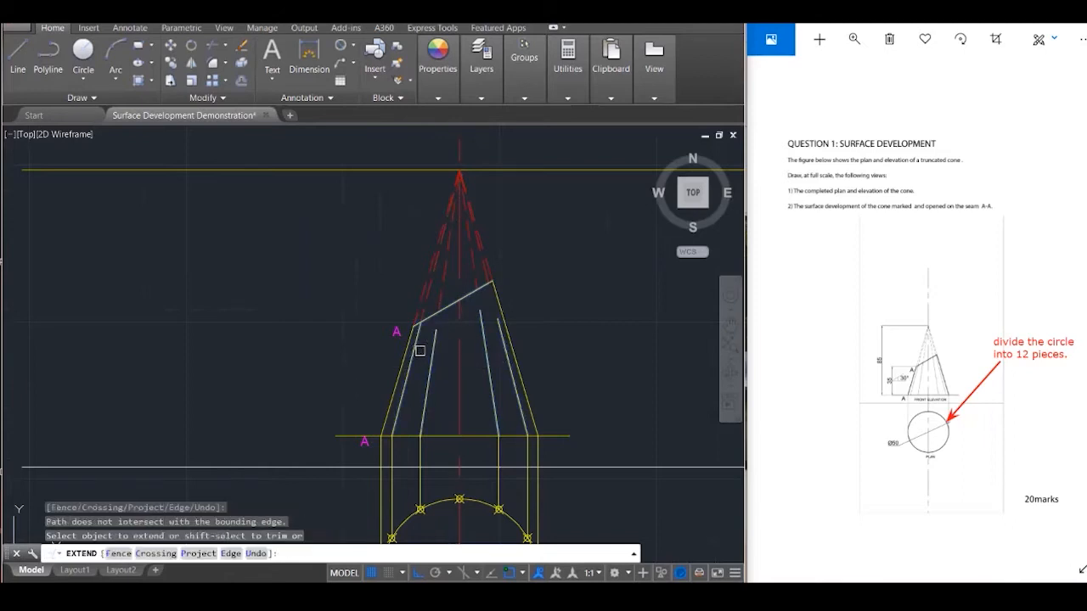
pyautogui.click(495, 340)
pyautogui.press('Escape')
pyautogui.press('Escape')
pyautogui.press('Escape')
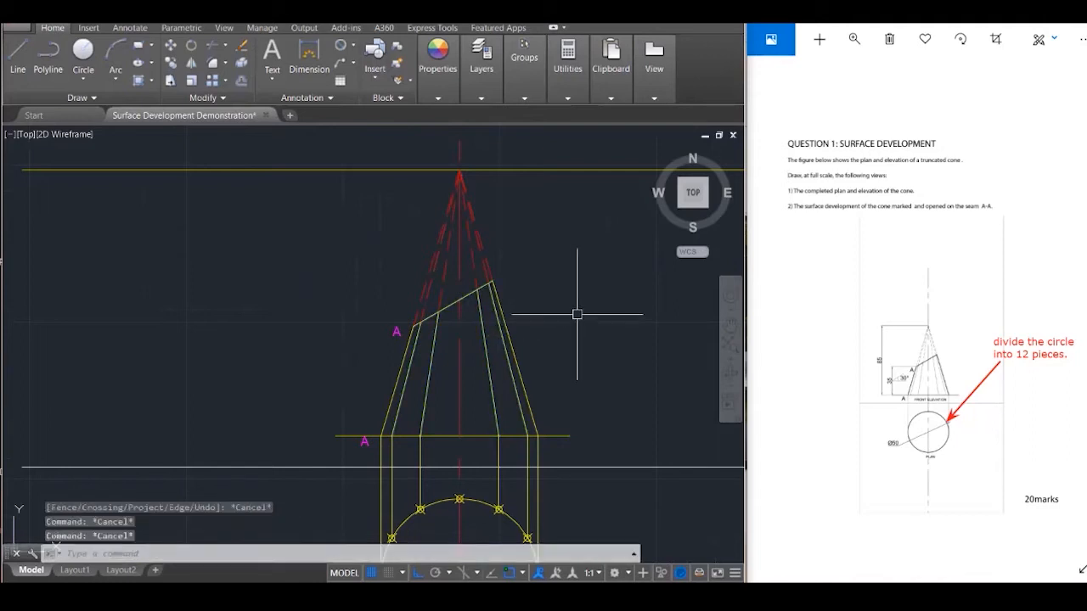
pyautogui.scroll(-3, 577, 315)
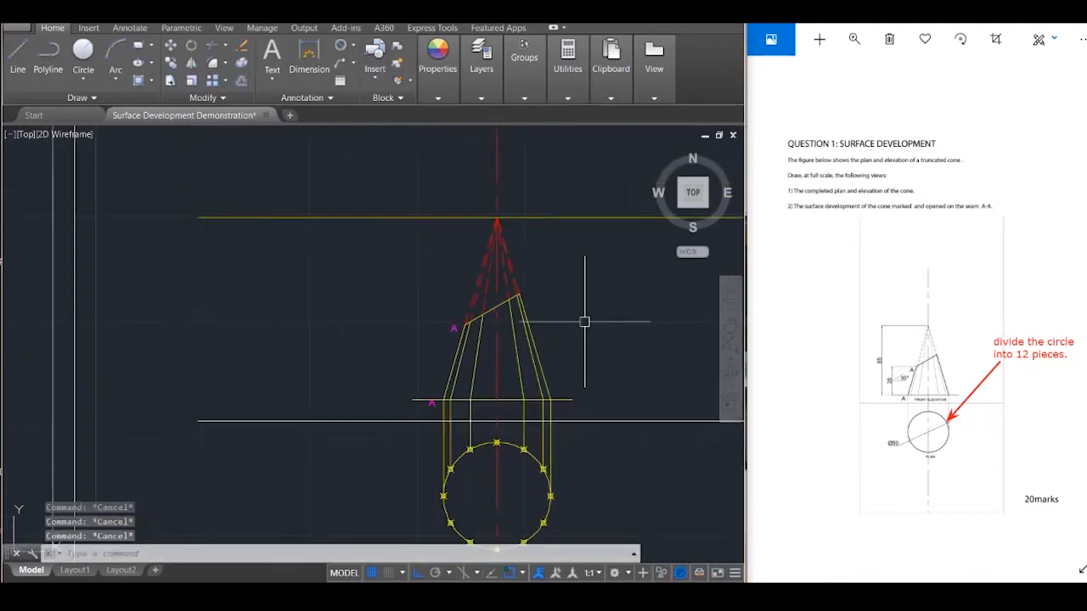
pyautogui.scroll(-1, 585, 322)
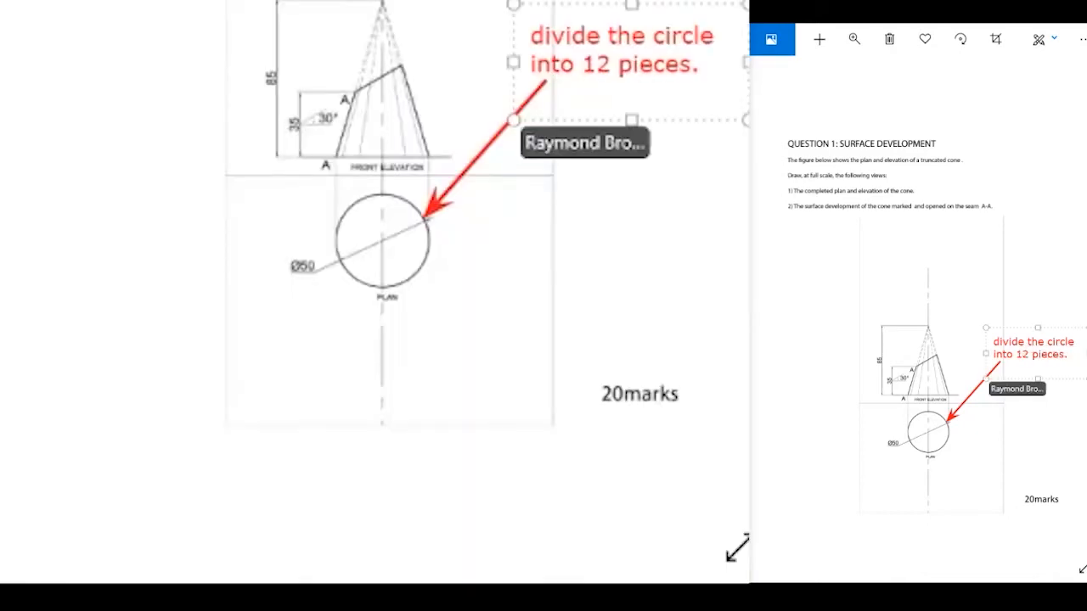
# Switch to the question image, prefix the circle-division note with "1." and widen its text box slightly
pyautogui.doubleClick(1034, 348)
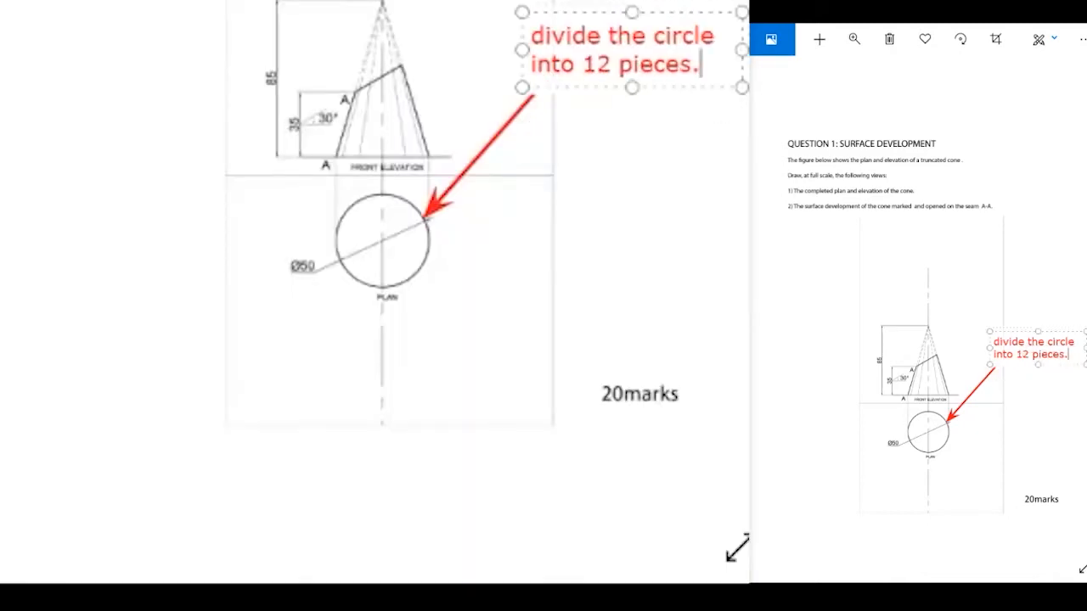
pyautogui.hotkey('ctrl', 'Home')
pyautogui.write('1.')
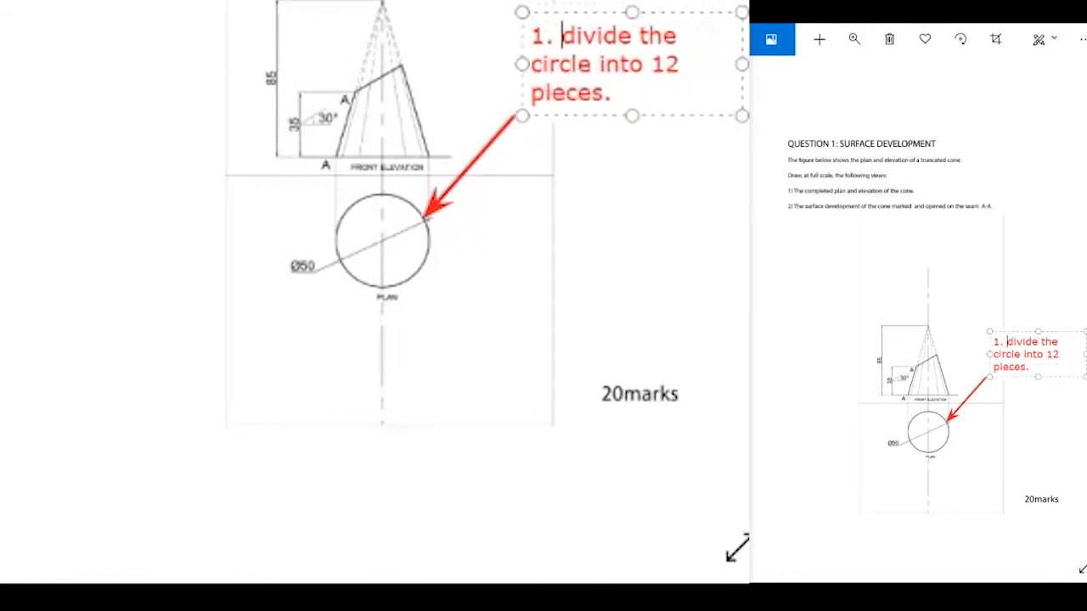
pyautogui.moveTo(1085, 354); pyautogui.dragTo(1086, 354)
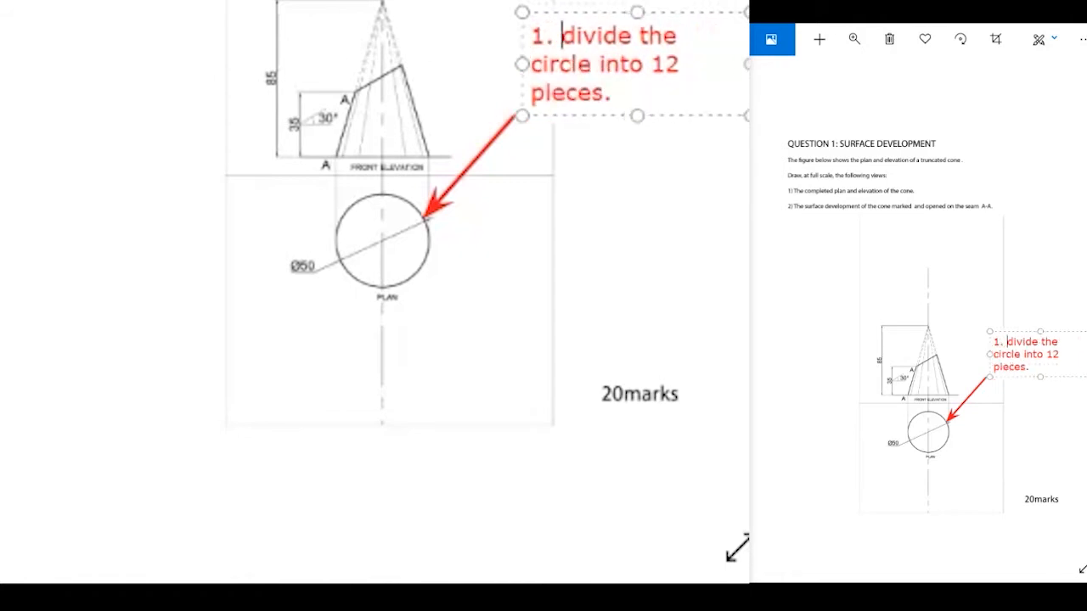
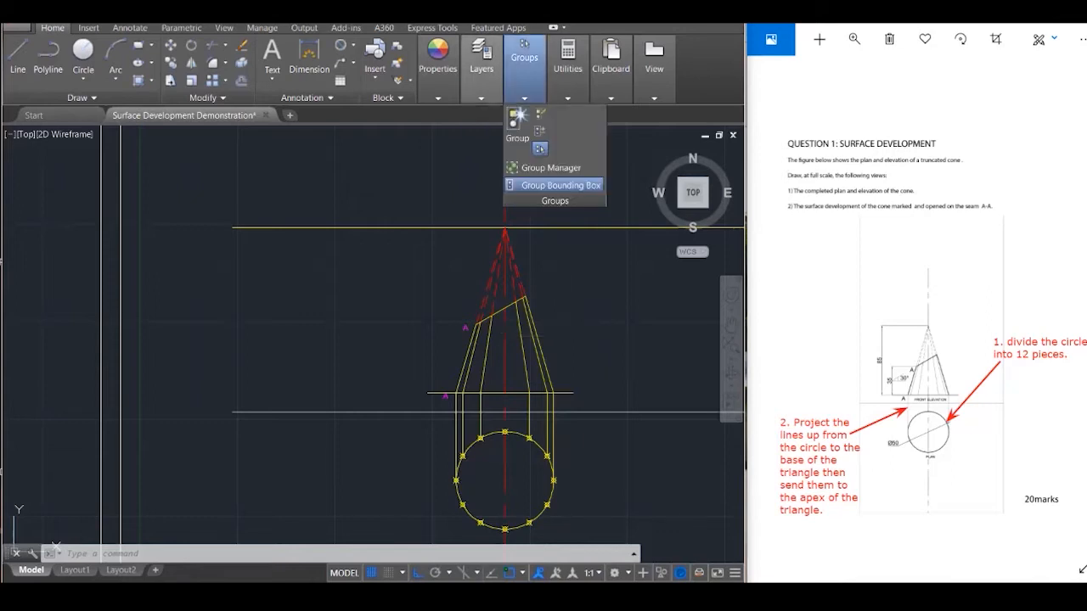
# Make HATCH the current layer
pyautogui.moveTo(483, 75)
pyautogui.click(595, 114)
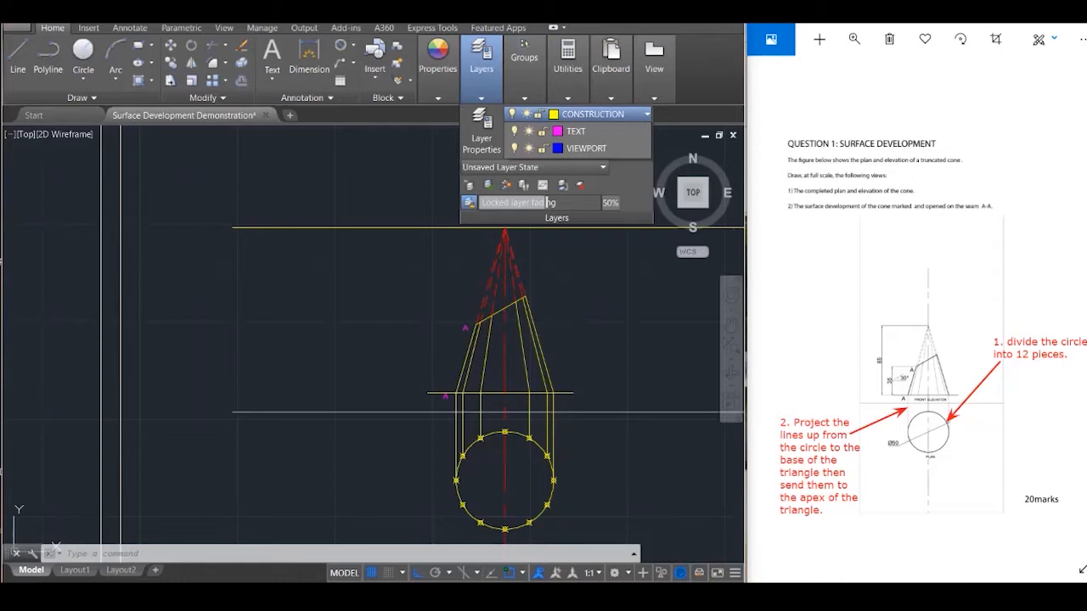
pyautogui.click(579, 214)
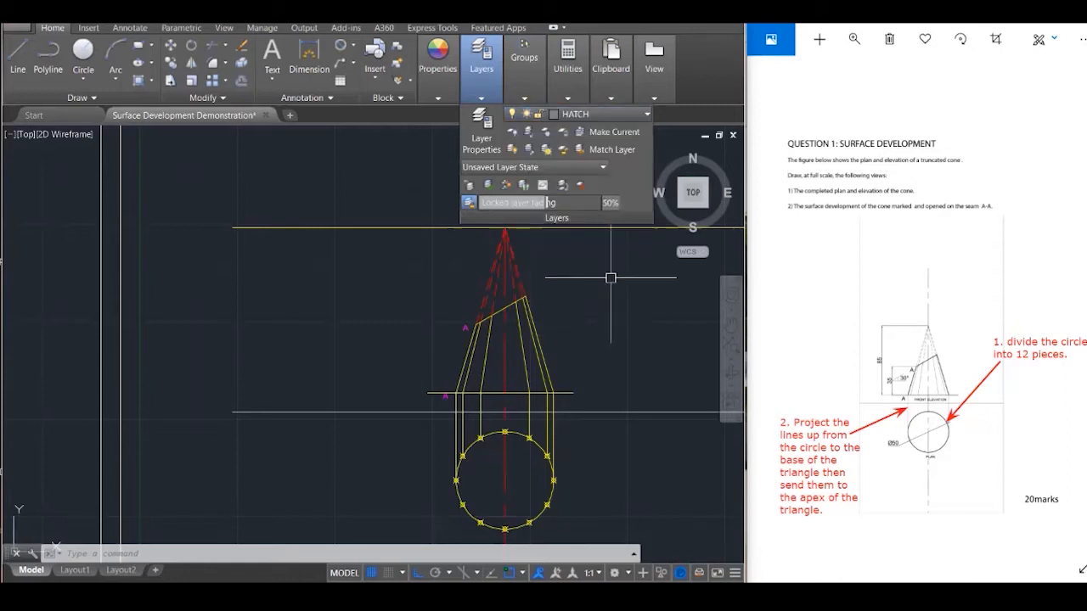
pyautogui.click(612, 270)
pyautogui.click(585, 279)
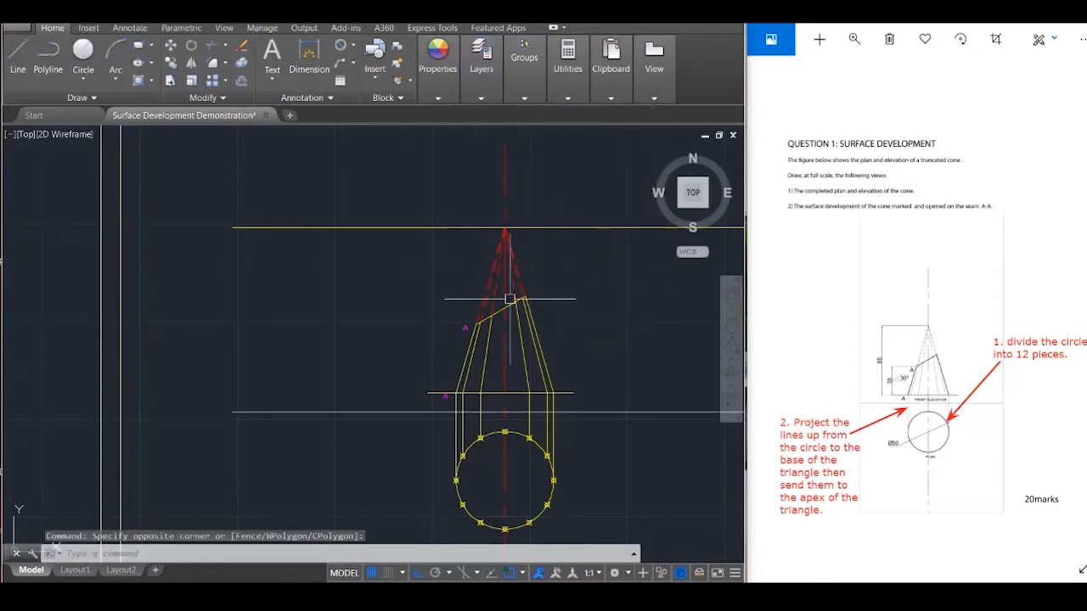
pyautogui.scroll(1, 475, 323)
pyautogui.scroll(2, 477, 321)
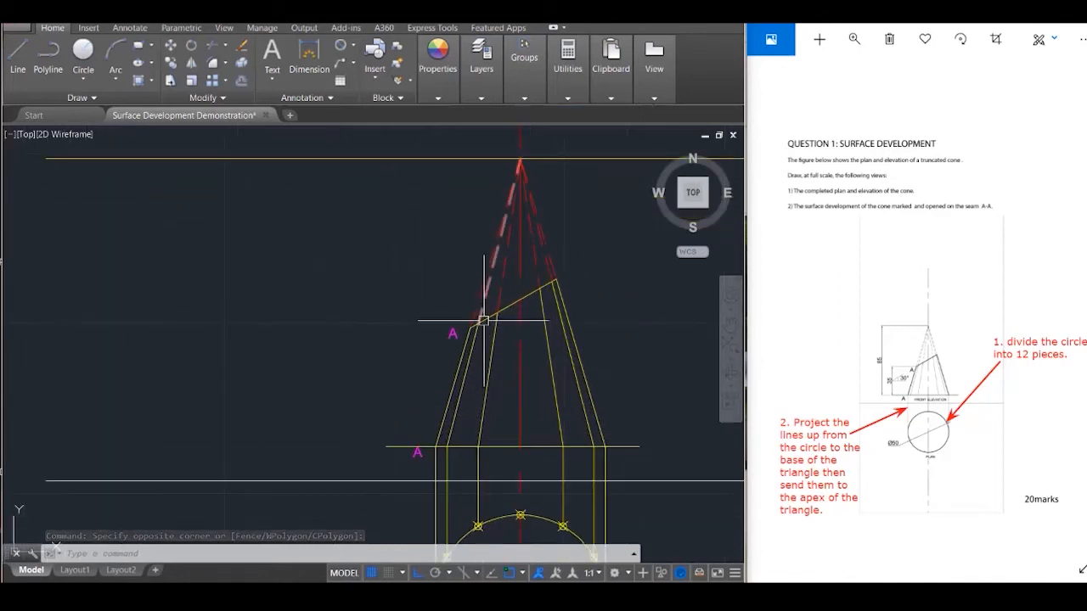
pyautogui.click(541, 296)
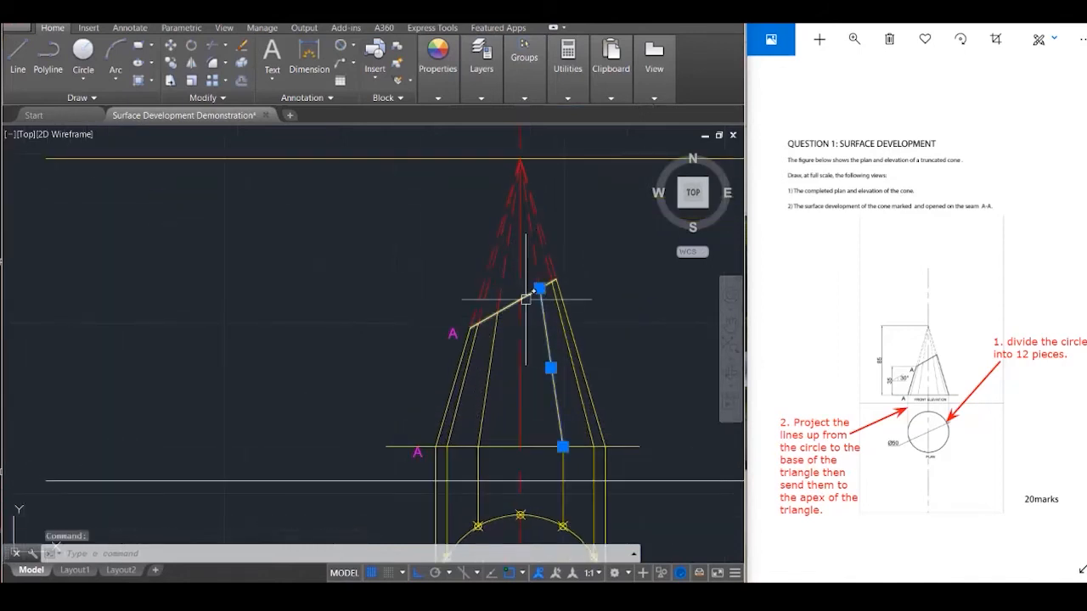
pyautogui.scroll(3, 527, 299)
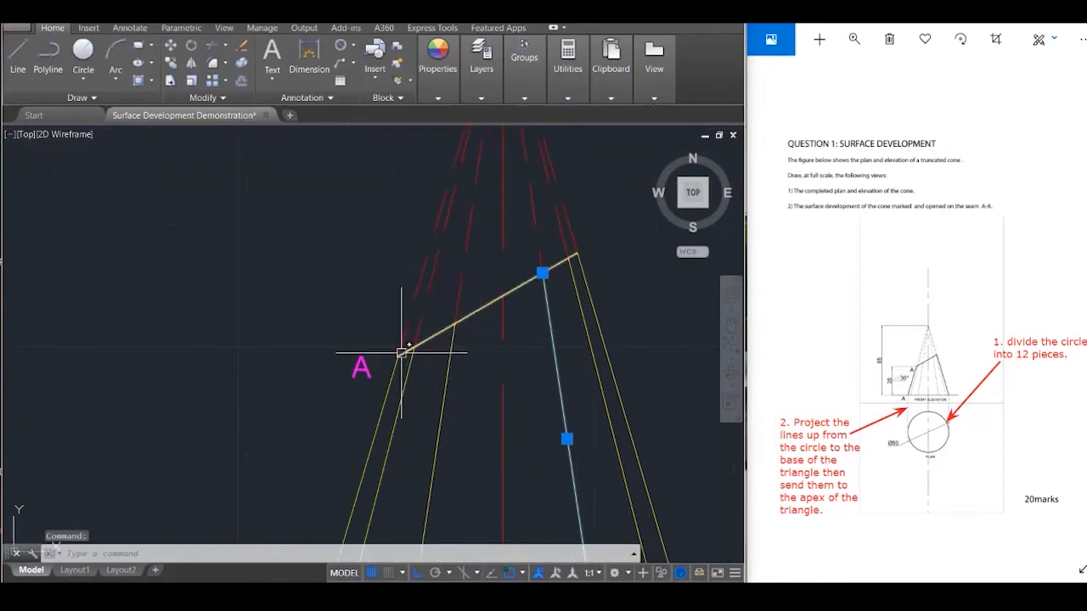
pyautogui.press('Escape')
pyautogui.write('poi')
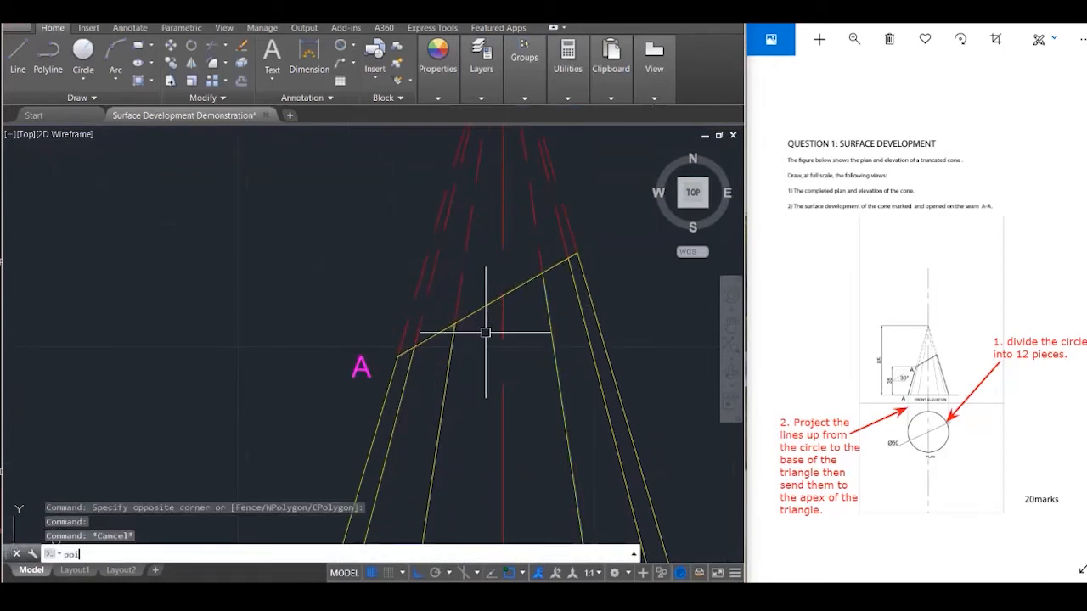
pyautogui.press('Return')
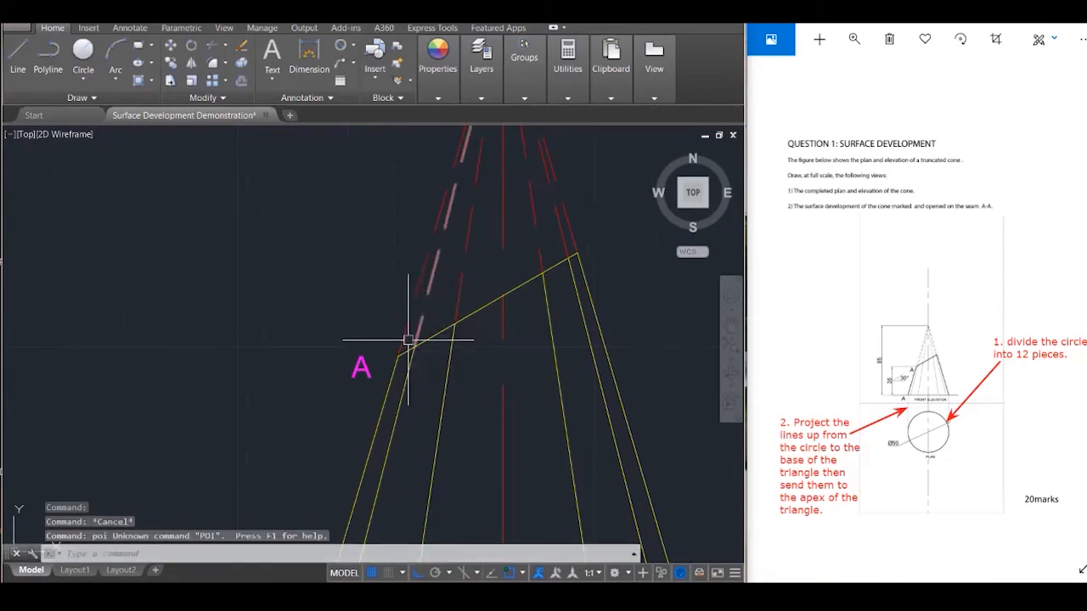
pyautogui.press('Escape')
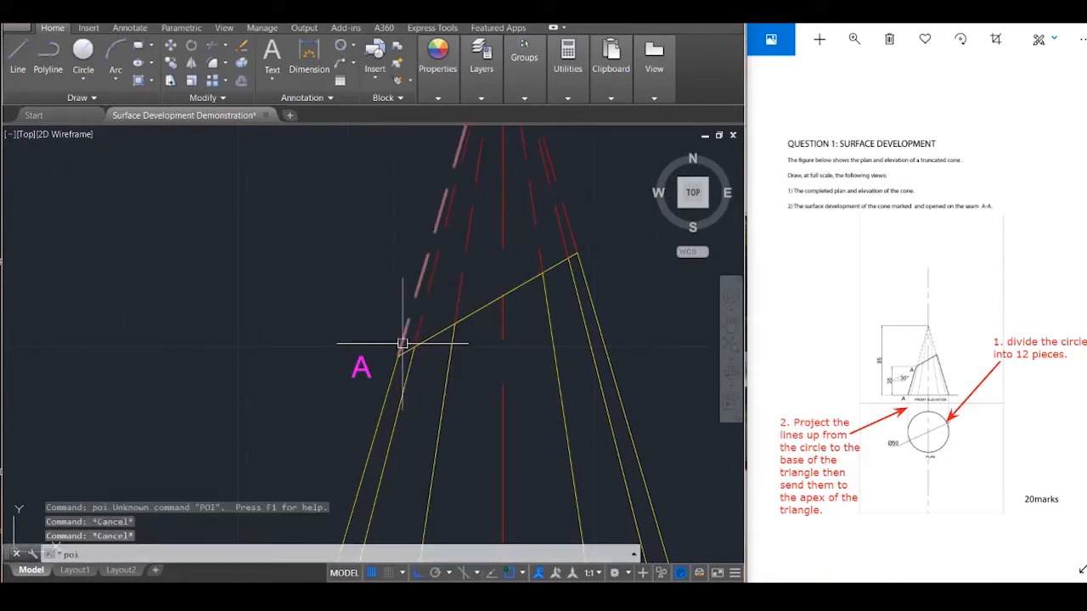
# Place point markers on the sloping cut where the two outer edges, the four generator lines and the centre line meet it
pyautogui.write('point')
pyautogui.press('Return')
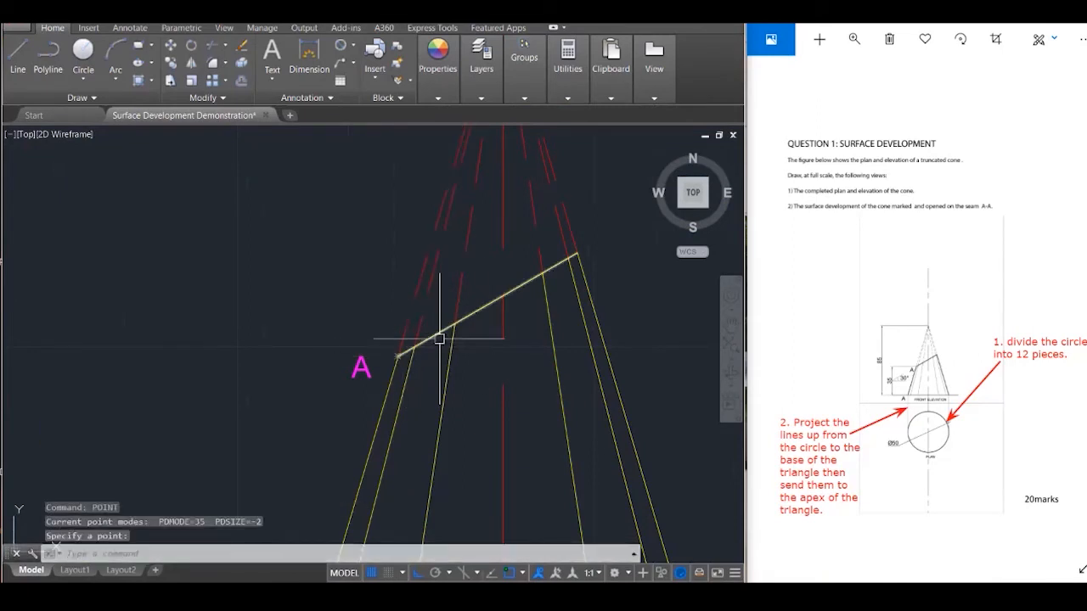
pyautogui.click(416, 346)
pyautogui.press('Return')
pyautogui.click(455, 324)
pyautogui.press('Return')
pyautogui.click(502, 296)
pyautogui.press('Return')
pyautogui.click(542, 273)
pyautogui.press('Return')
pyautogui.click(575, 254)
pyautogui.press('Return')
pyautogui.click(576, 251)
pyautogui.press('Return')
pyautogui.press('Escape')
pyautogui.press('Escape')
pyautogui.press('Escape')
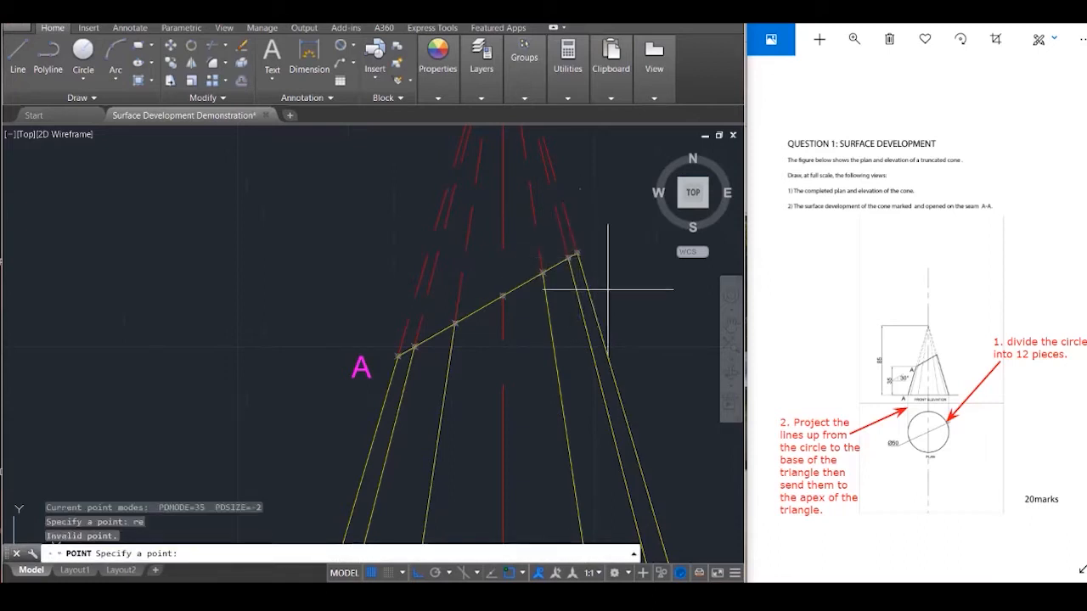
pyautogui.write('po')
pyautogui.press('Return')
pyautogui.press('Escape')
pyautogui.press('Escape')
pyautogui.press('Escape')
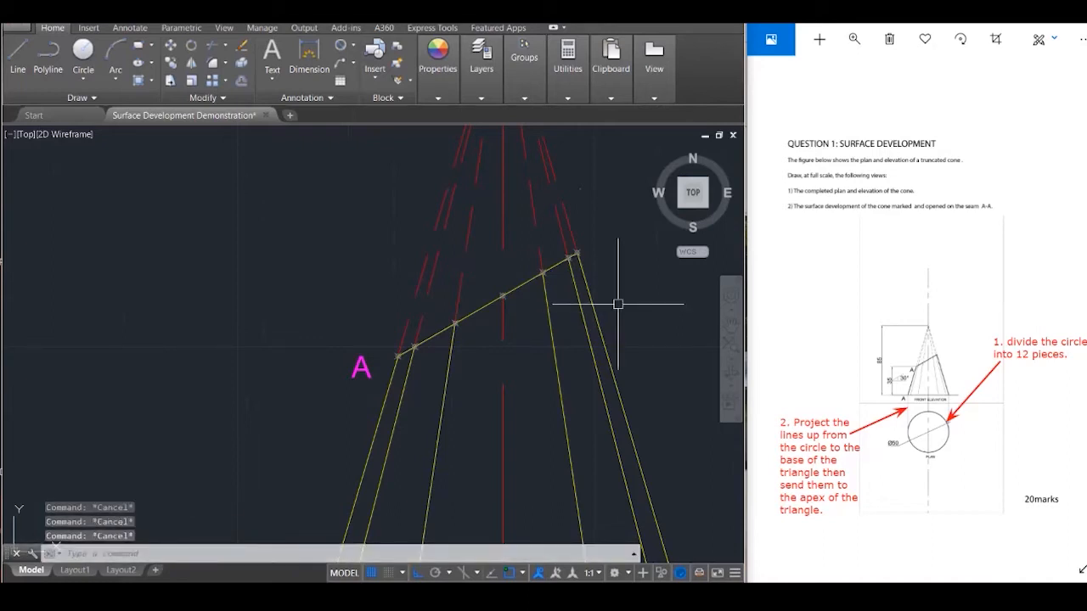
# Reapply the circle-and-cross point style with DDPTYPE, keeping a point size of 2% relative to the screen
pyautogui.write('p')
pyautogui.press('BackSpace')
pyautogui.press('BackSpace')
pyautogui.press('BackSpace')
pyautogui.write('ddptype')
pyautogui.press('Return')
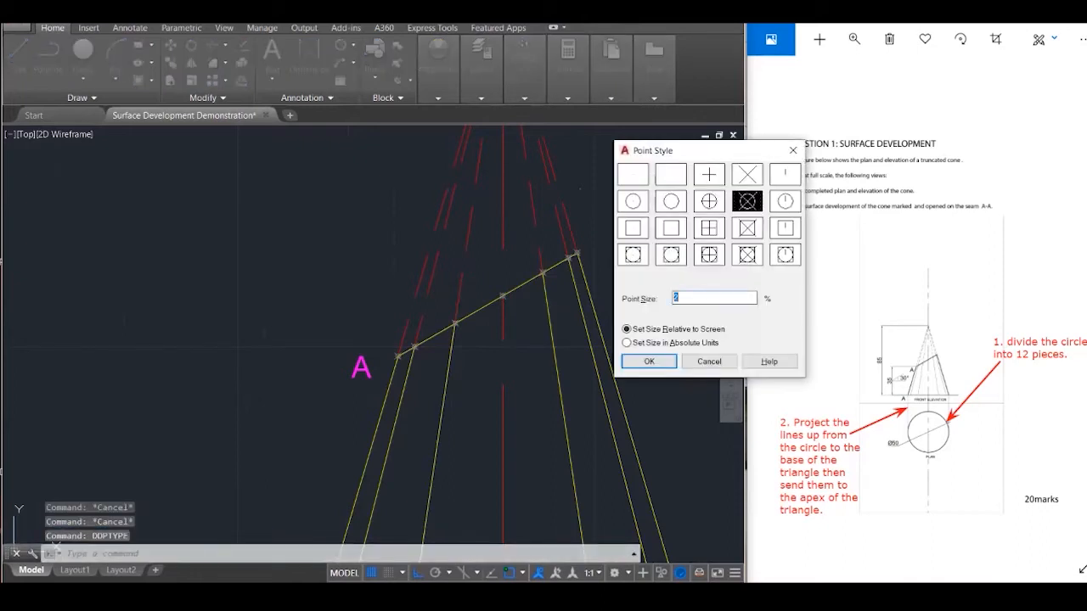
pyautogui.press('Return')
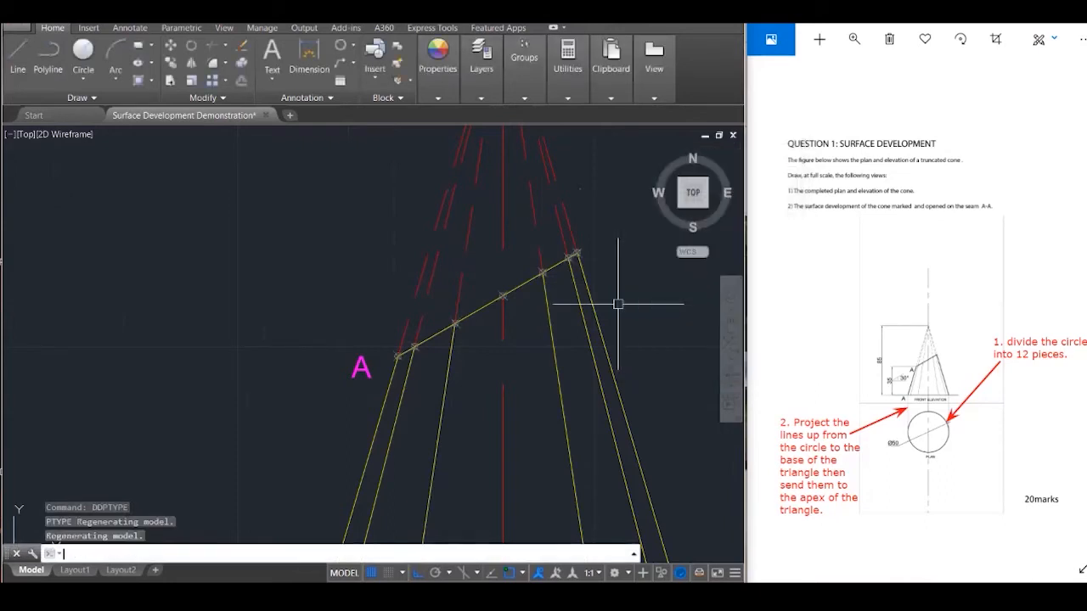
pyautogui.press('Escape')
pyautogui.press('Escape')
pyautogui.press('Escape')
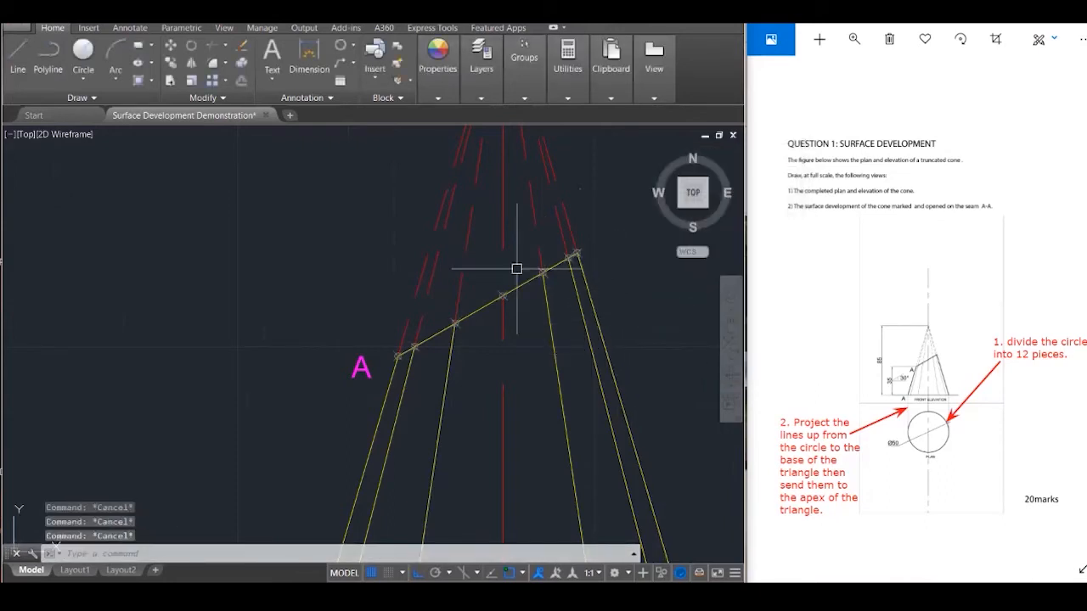
# Move the sloping cut line and all the point markers on it to the DIMENSION layer
pyautogui.click(357, 191)
pyautogui.click(612, 361)
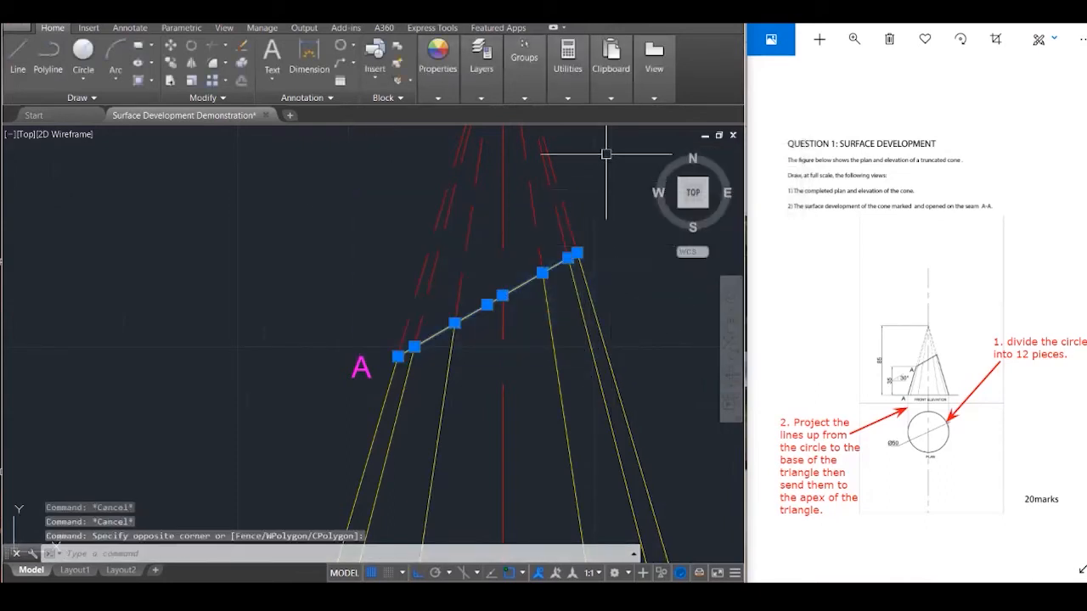
pyautogui.click(524, 98)
pyautogui.click(482, 98)
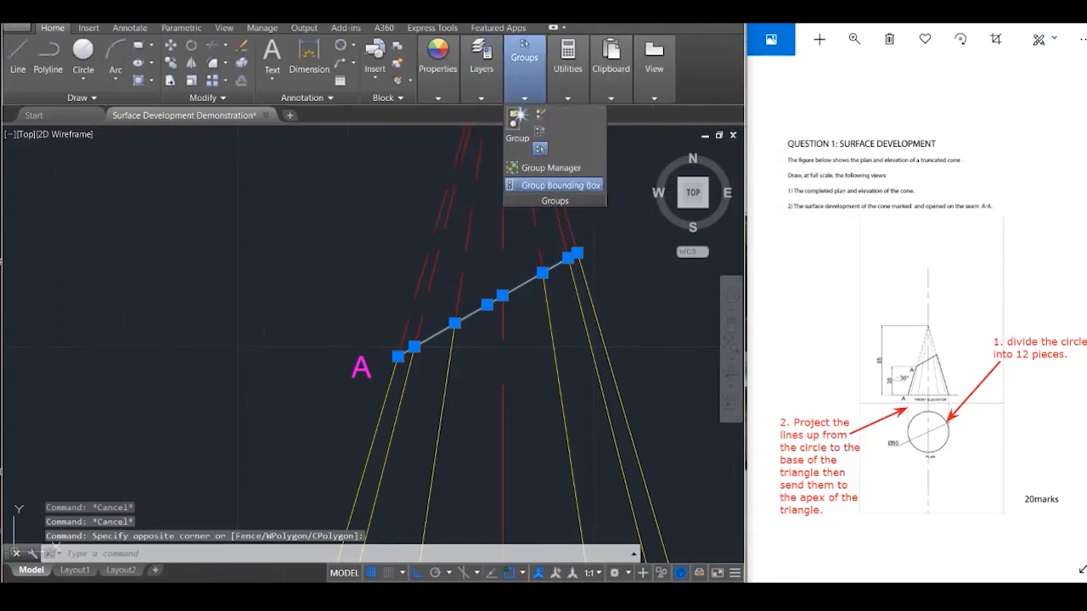
pyautogui.moveTo(481, 72)
pyautogui.click(577, 113)
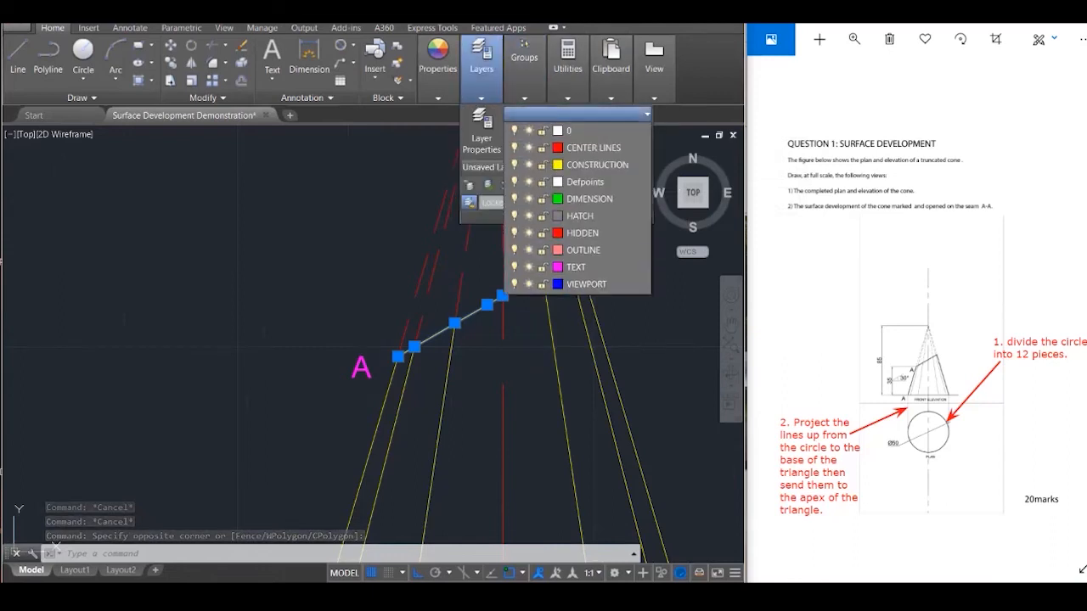
pyautogui.click(589, 199)
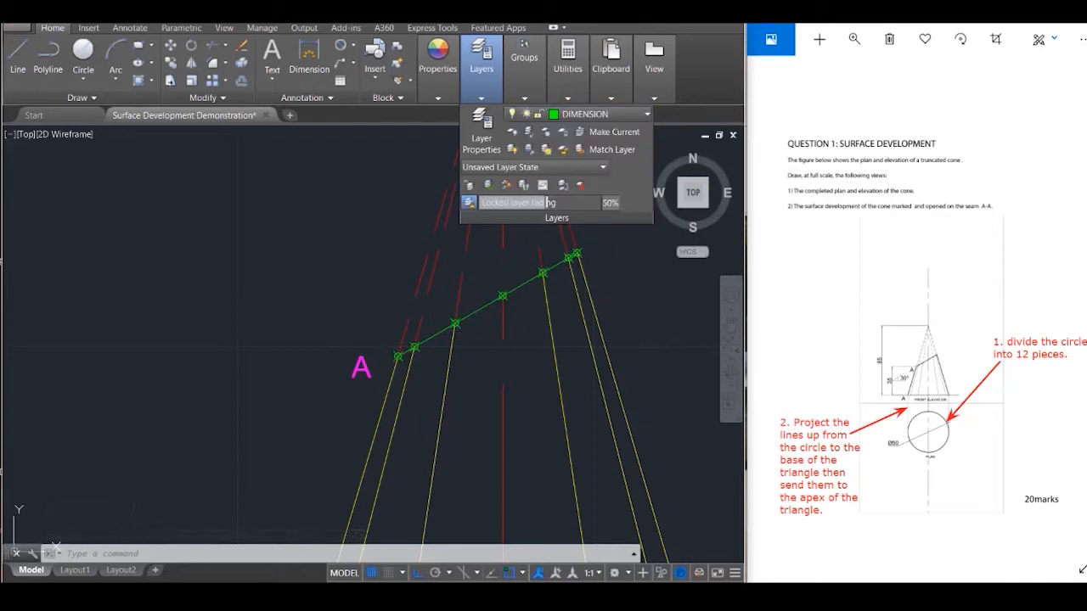
# Move the sloping cut line alone to the CONSTRUCTION layer and clear the selection
pyautogui.press('Escape')
pyautogui.press('Escape')
pyautogui.press('Escape')
pyautogui.click(522, 288)
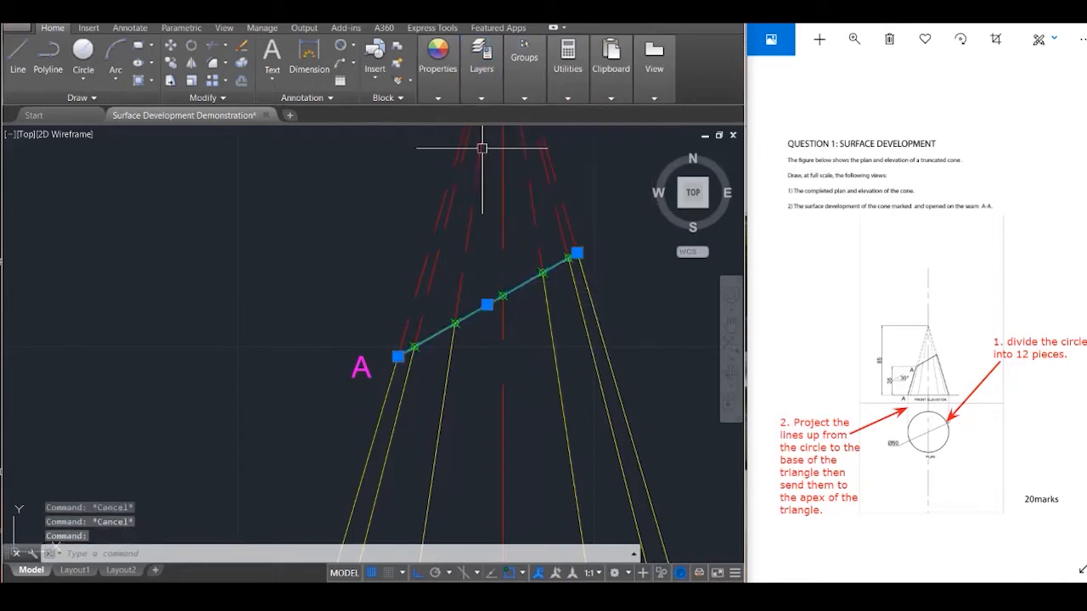
pyautogui.moveTo(481, 68)
pyautogui.click(595, 114)
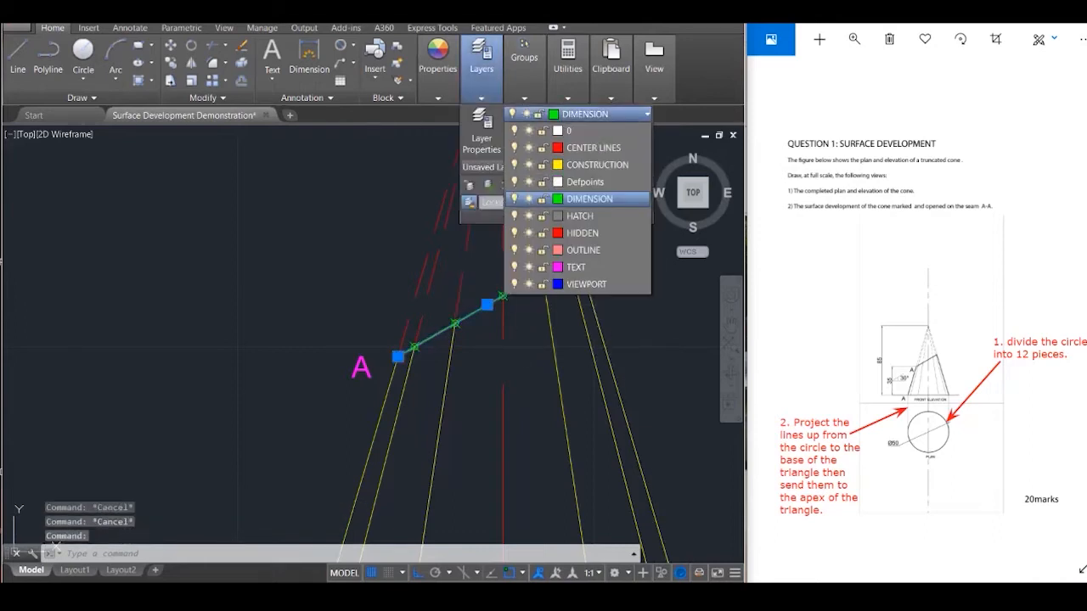
pyautogui.click(577, 160)
pyautogui.press('Escape')
pyautogui.press('Escape')
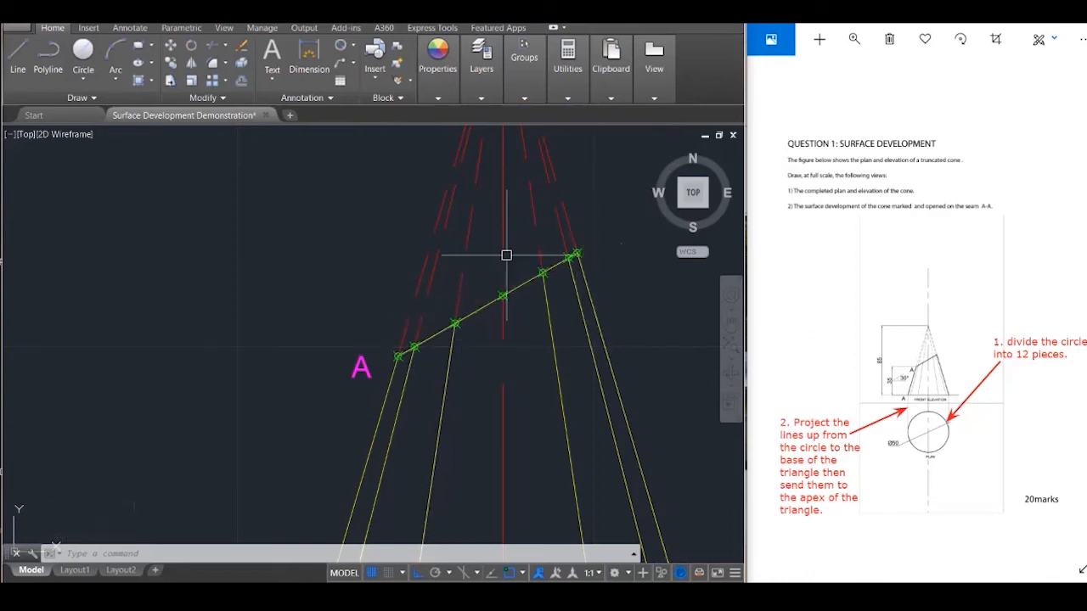
pyautogui.scroll(-4, 538, 218)
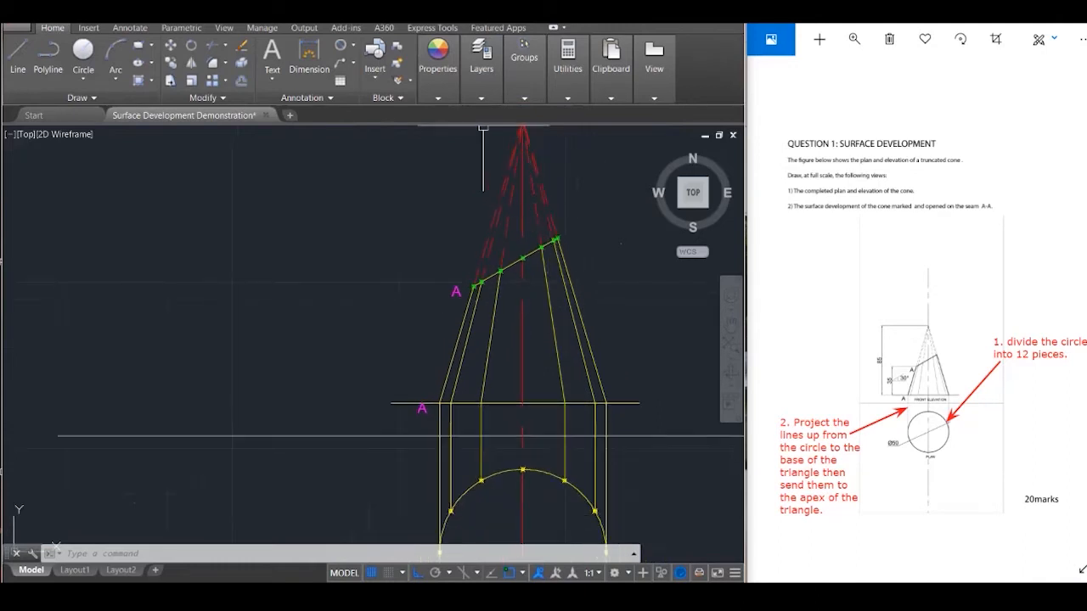
pyautogui.click(481, 68)
pyautogui.click(411, 207)
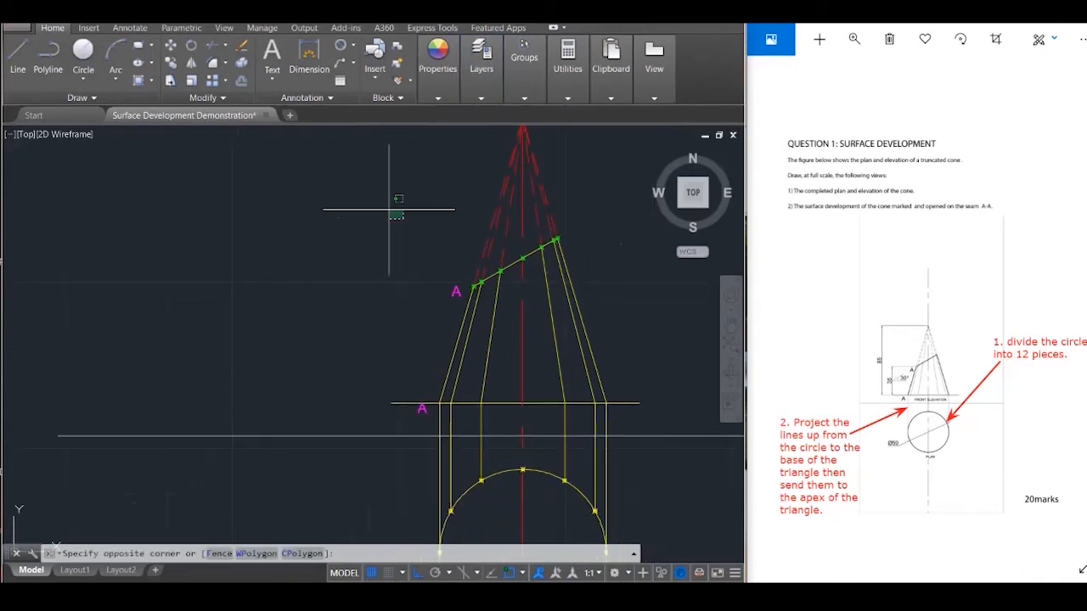
pyautogui.scroll(1, 397, 219)
pyautogui.press('Escape')
pyautogui.press('Escape')
# Copy the letter A label beside the cut's lower end onto each of the seven point markers along the sloping cut
pyautogui.scroll(1, 432, 225)
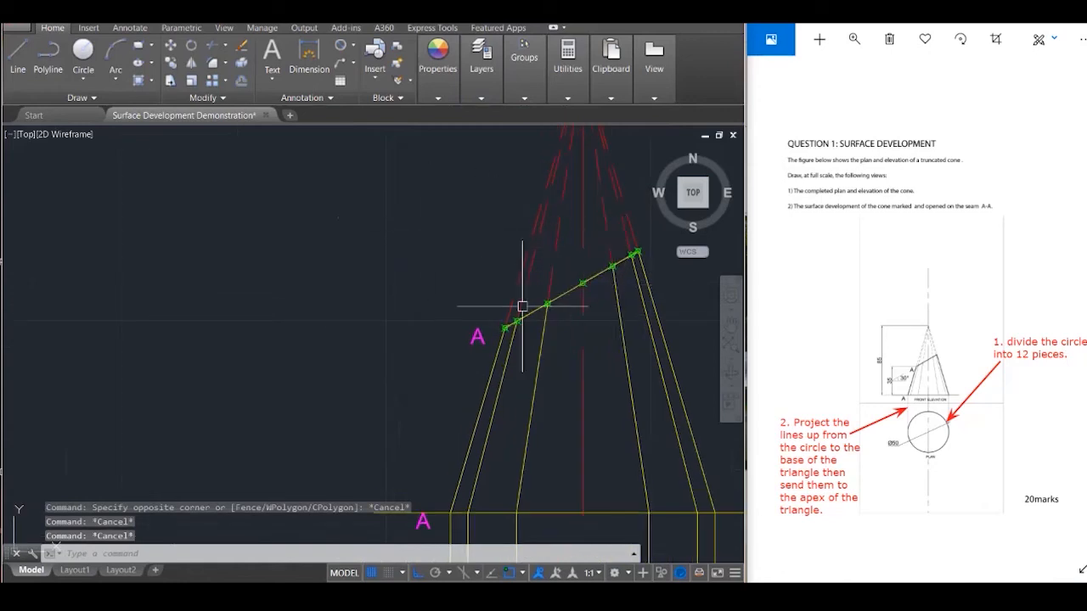
pyautogui.write('co')
pyautogui.press('Return')
pyautogui.click(484, 334)
pyautogui.press('Return')
pyautogui.click(481, 337)
pyautogui.scroll(3, 641, 244)
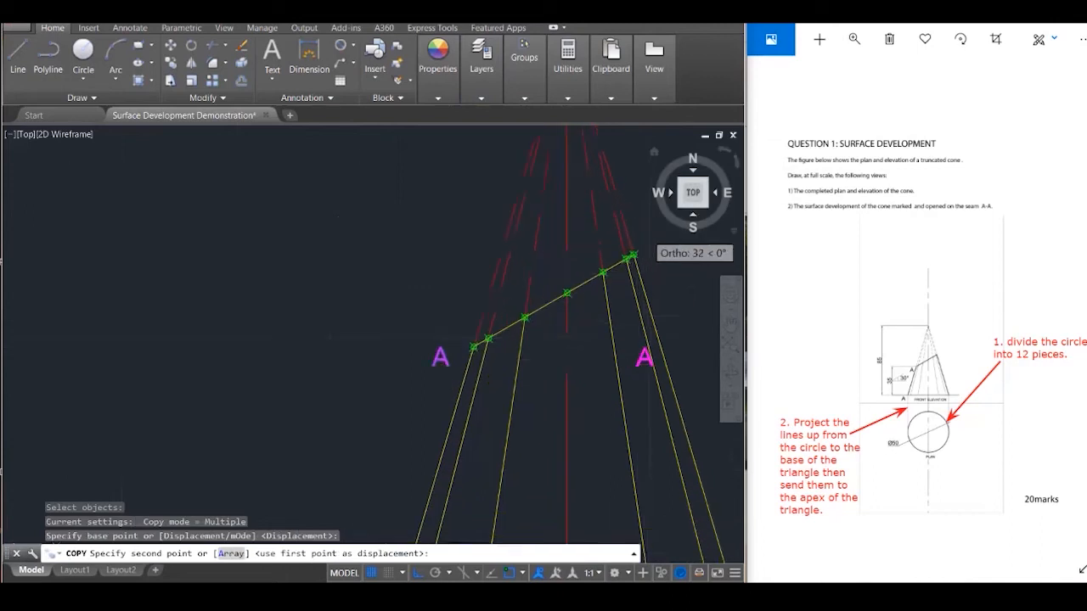
pyautogui.click(639, 269)
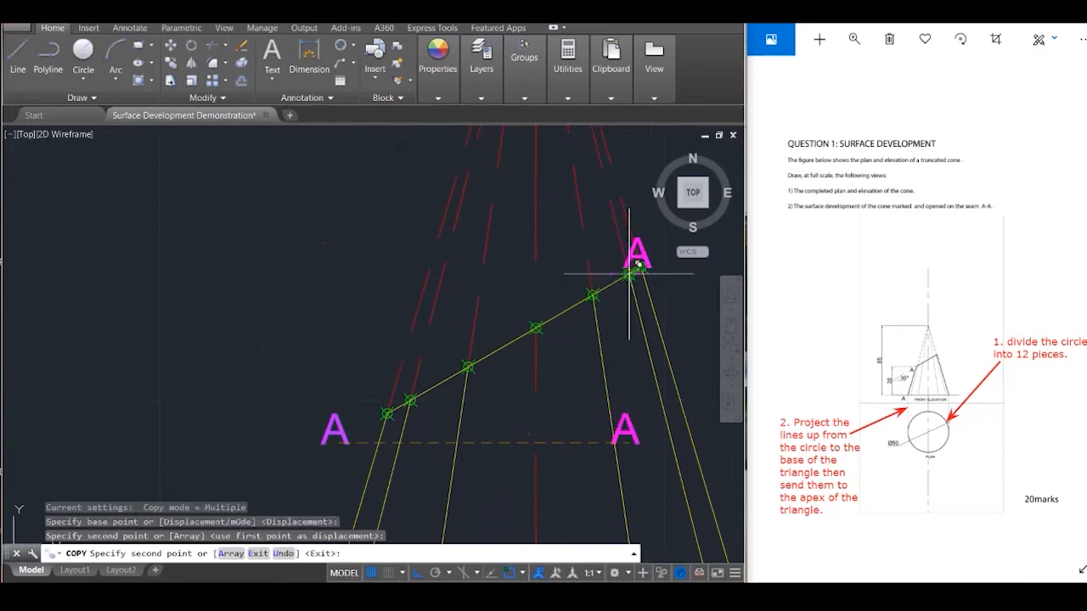
pyautogui.click(628, 273)
pyautogui.click(592, 295)
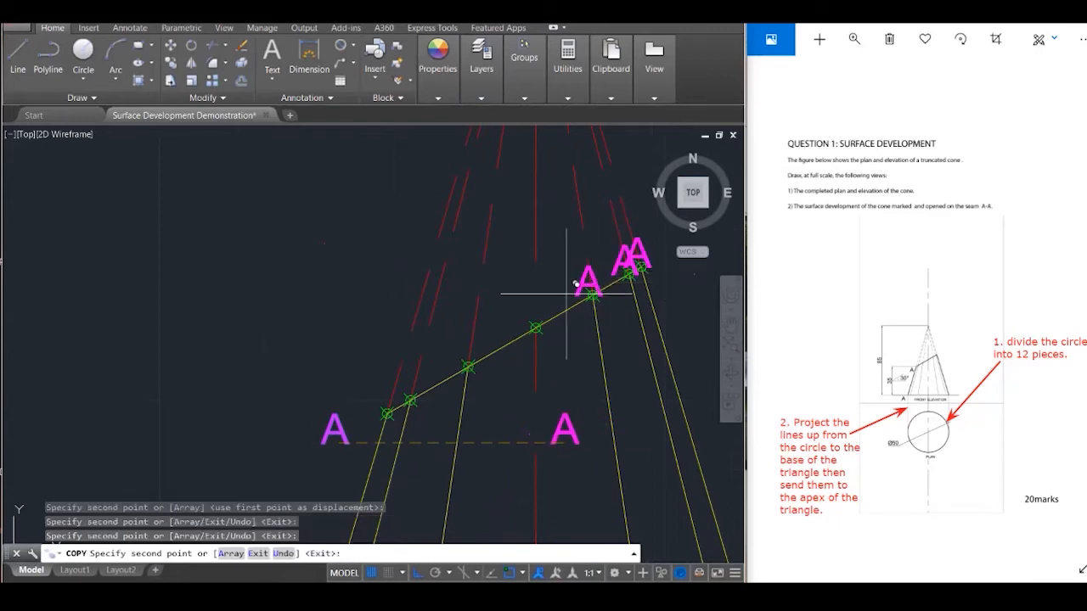
pyautogui.click(535, 328)
pyautogui.click(466, 367)
pyautogui.click(410, 400)
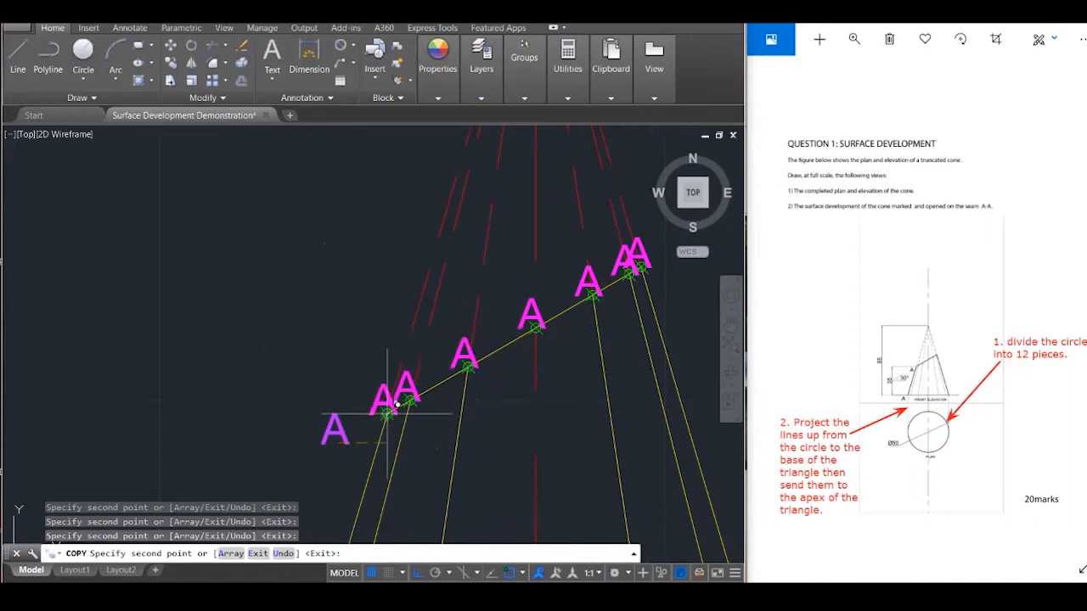
pyautogui.press('Escape')
# Change the first four copied labels, starting from the cut's upper end, to 1, 2, 3 and 4
pyautogui.scroll(-3, 303, 357)
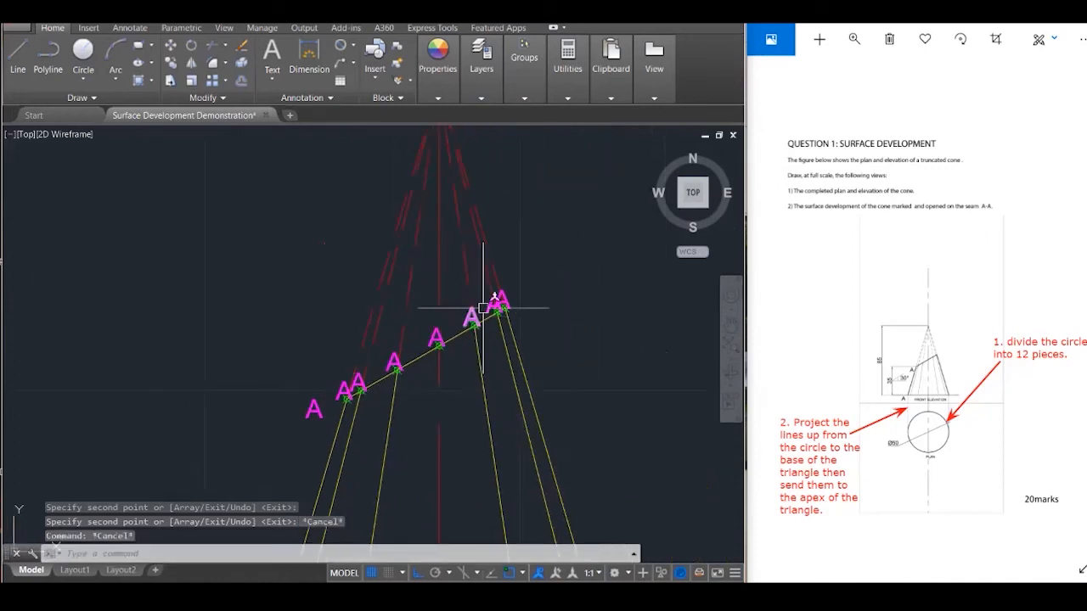
pyautogui.scroll(3, 495, 291)
pyautogui.doubleClick(480, 299)
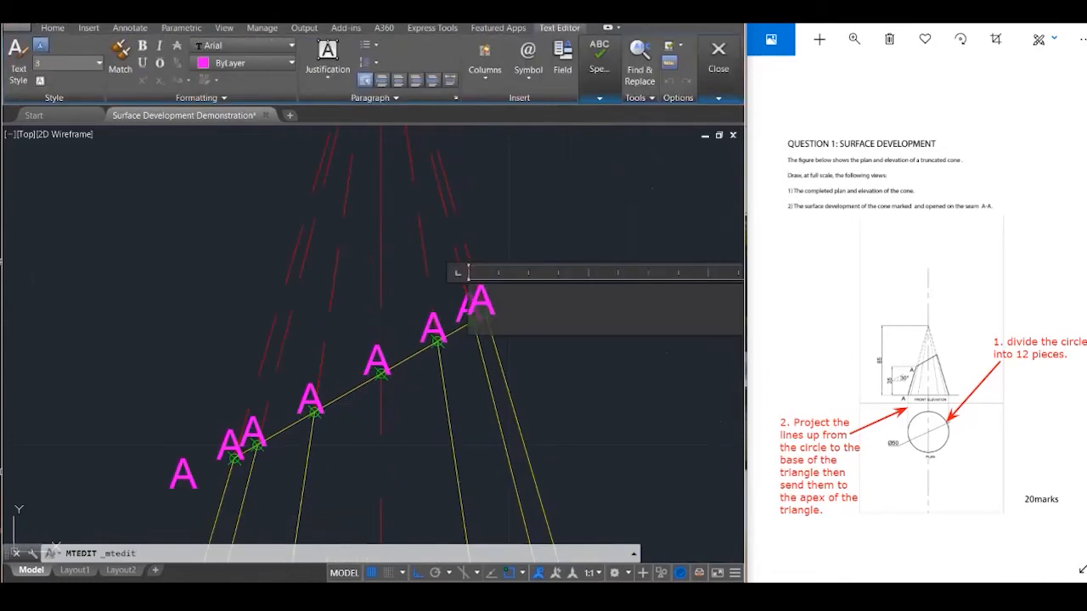
pyautogui.click(464, 290)
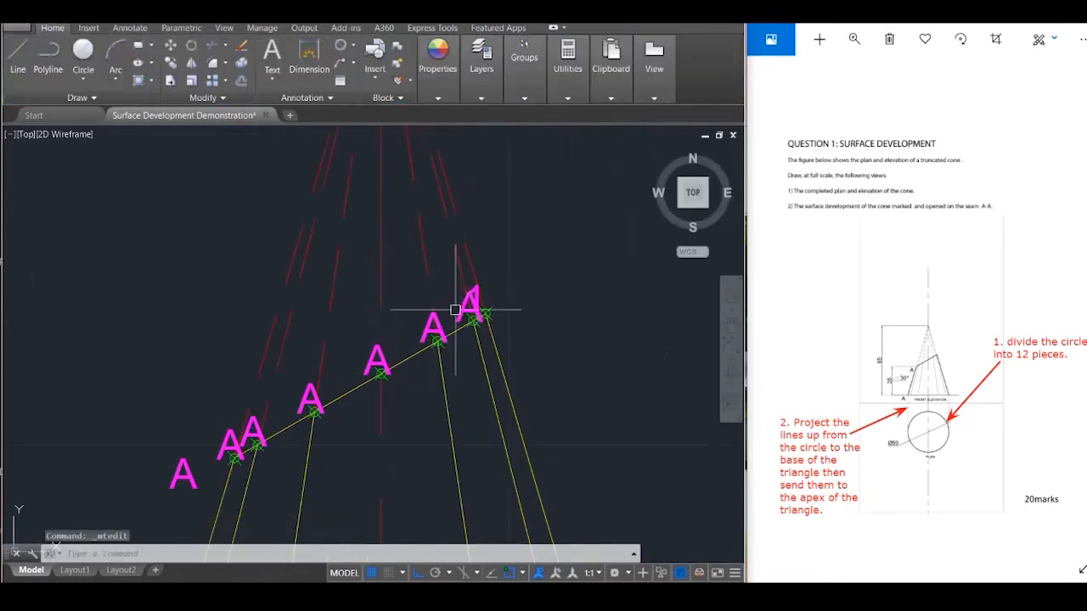
pyautogui.doubleClick(460, 308)
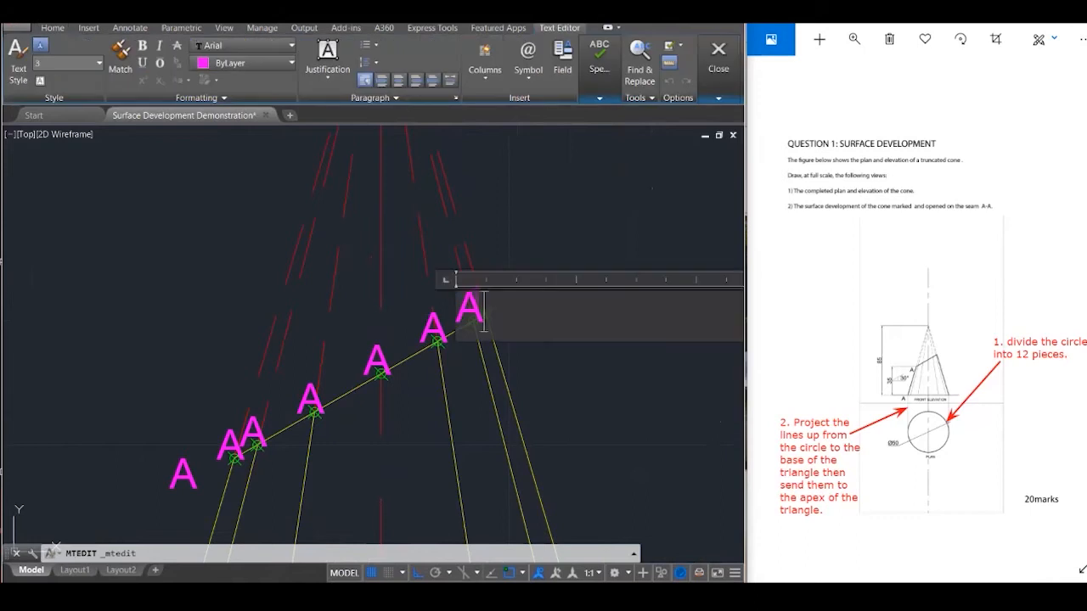
pyautogui.click(425, 312)
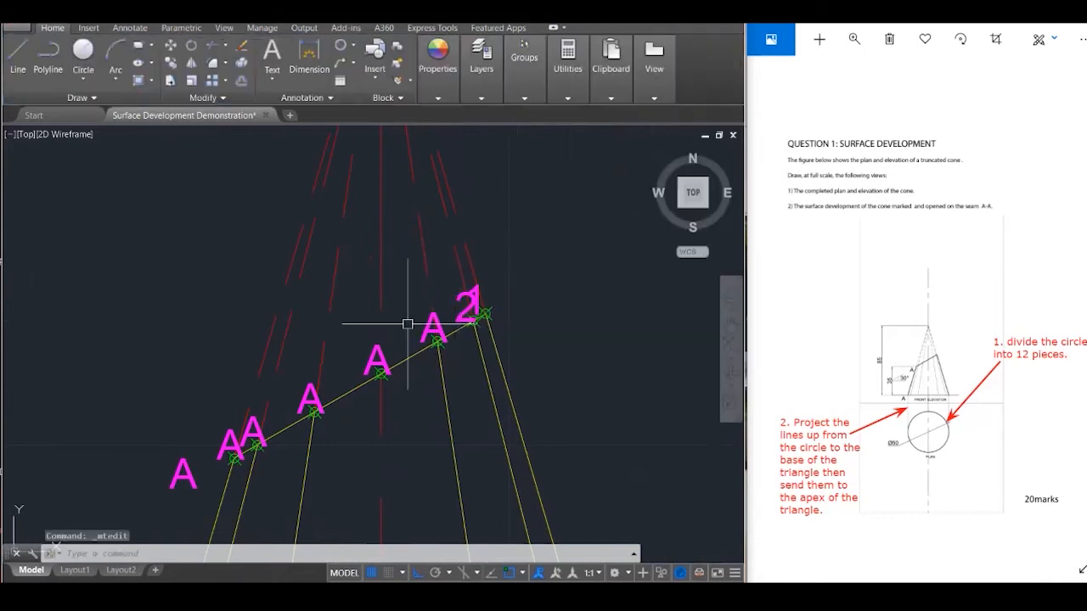
pyautogui.doubleClick(433, 329)
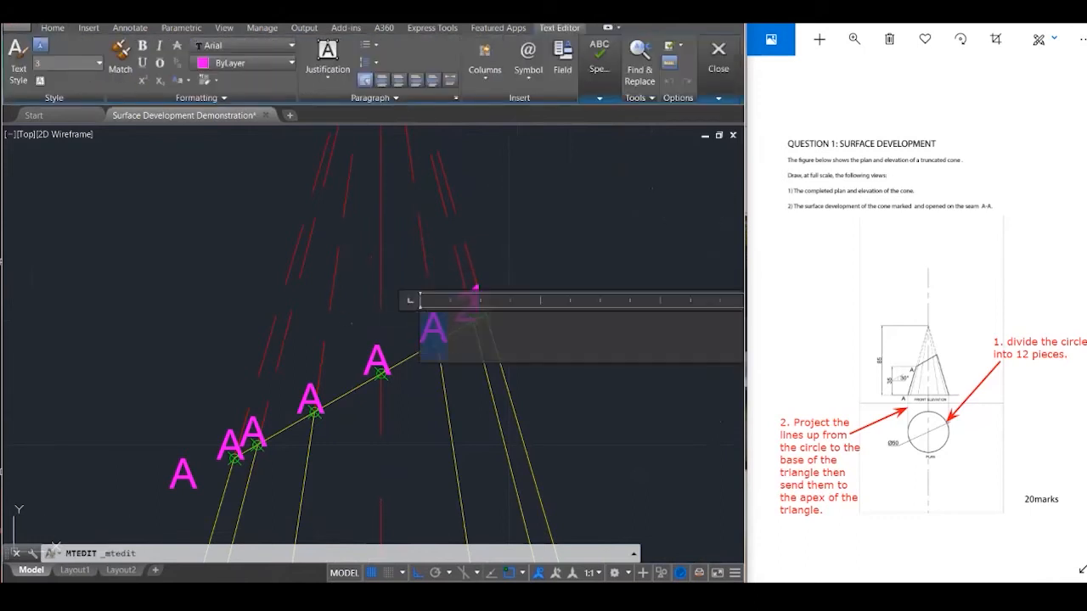
pyautogui.write('3')
pyautogui.click(388, 327)
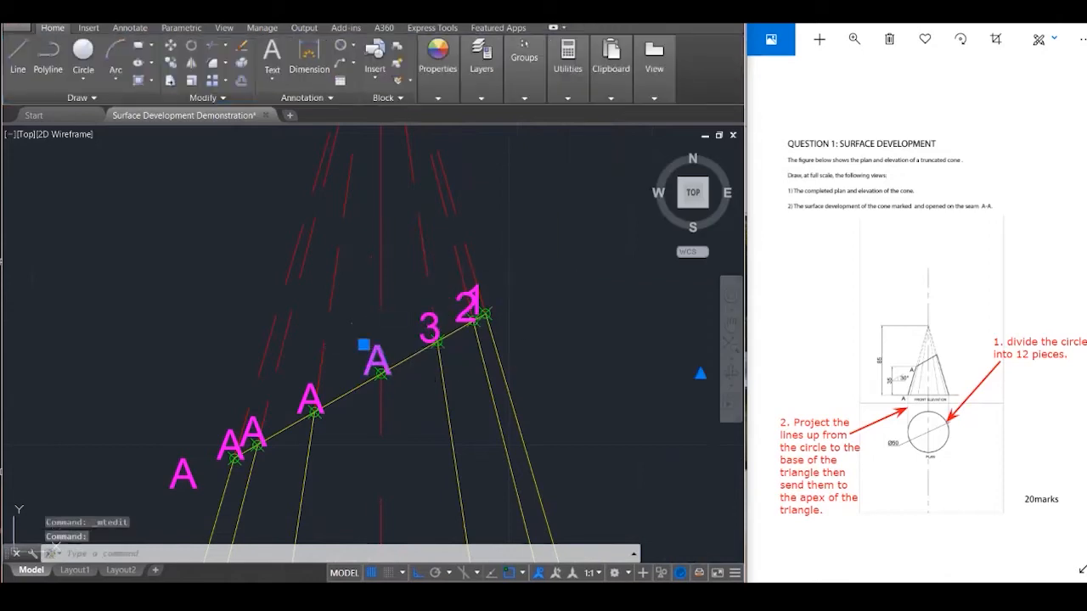
pyautogui.doubleClick(377, 361)
pyautogui.write('4')
pyautogui.click(589, 260)
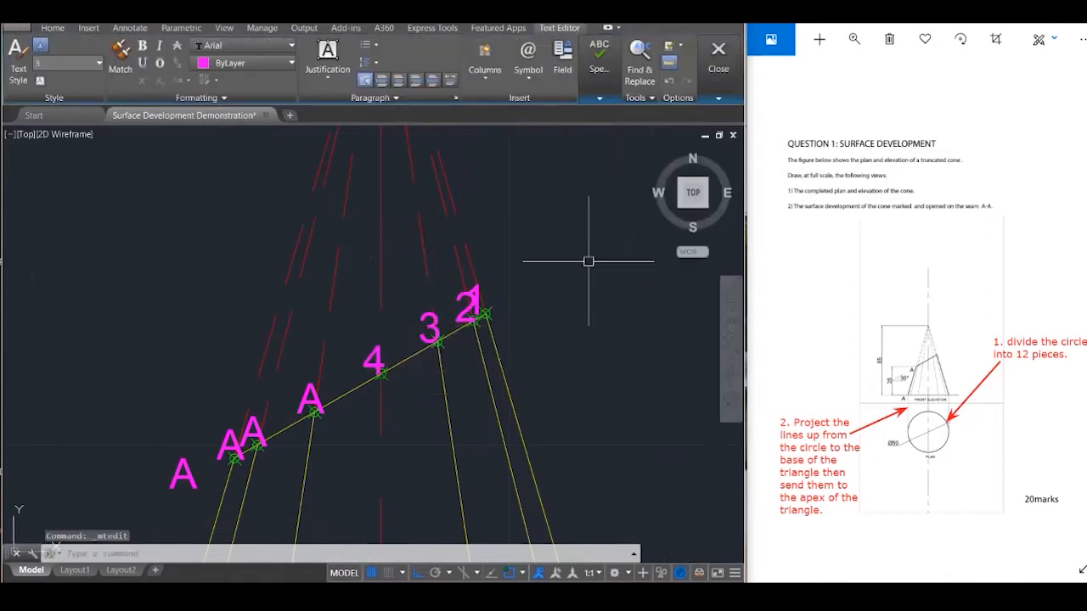
# Change the remaining three copied labels, going down to the cut's lower end, to 5, 6 and 7
pyautogui.doubleClick(311, 399)
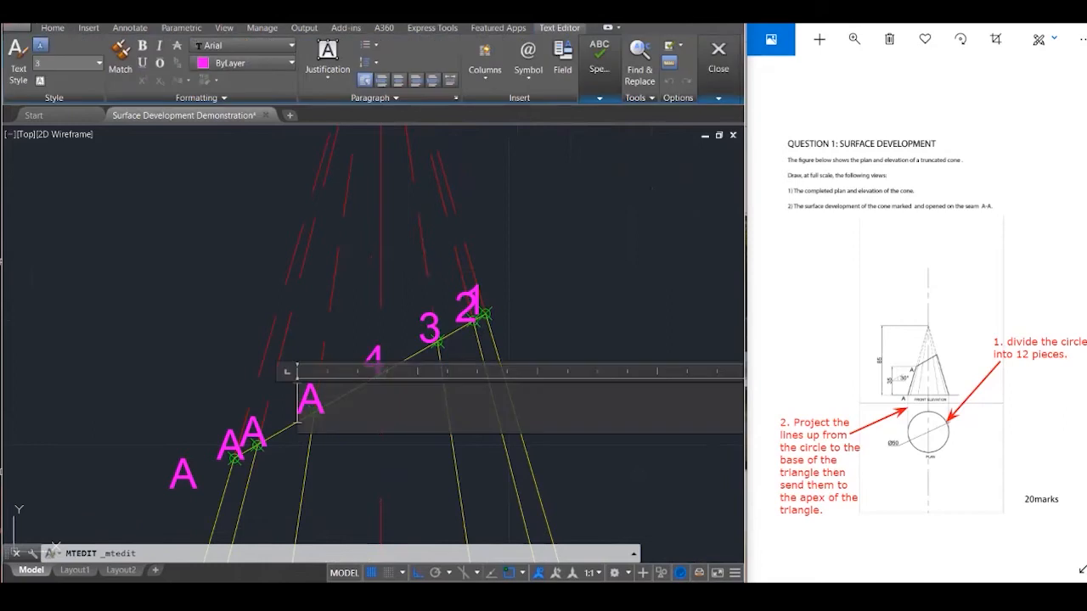
pyautogui.write('5')
pyautogui.click(333, 316)
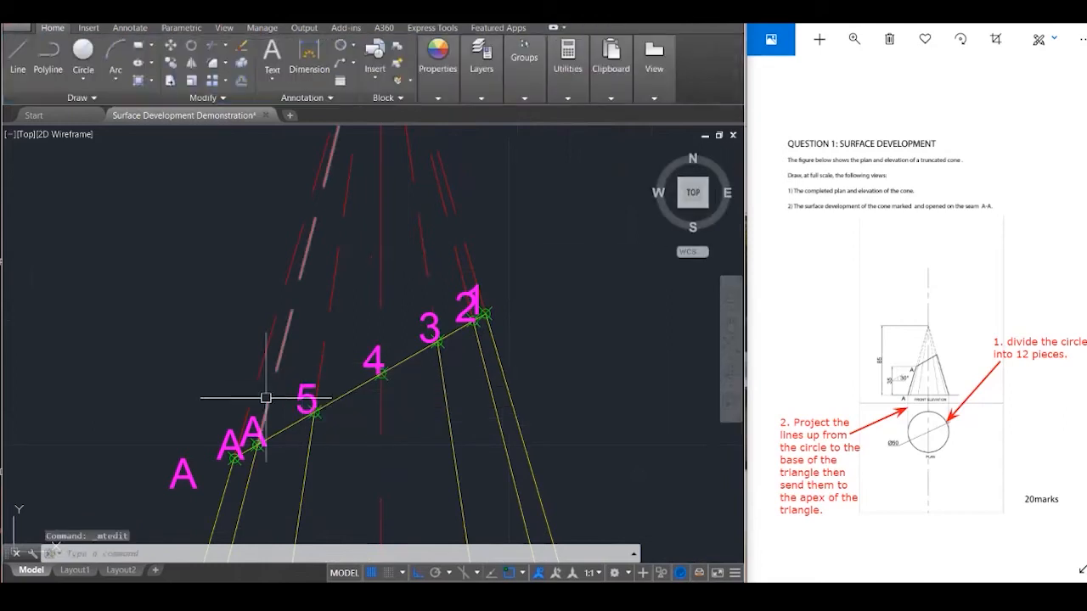
pyautogui.doubleClick(255, 424)
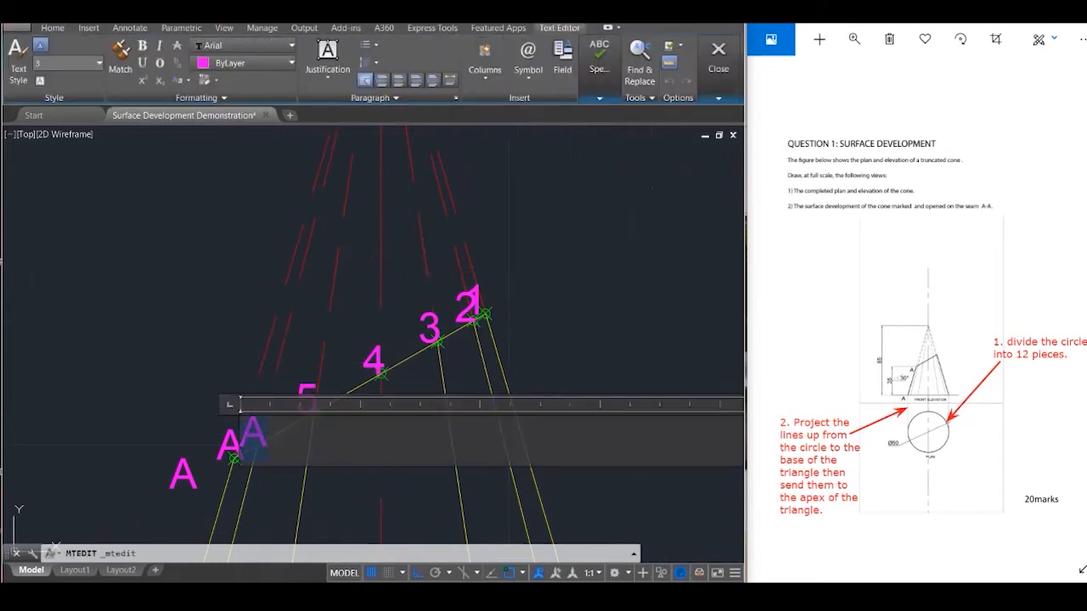
pyautogui.click(230, 423)
pyautogui.doubleClick(233, 439)
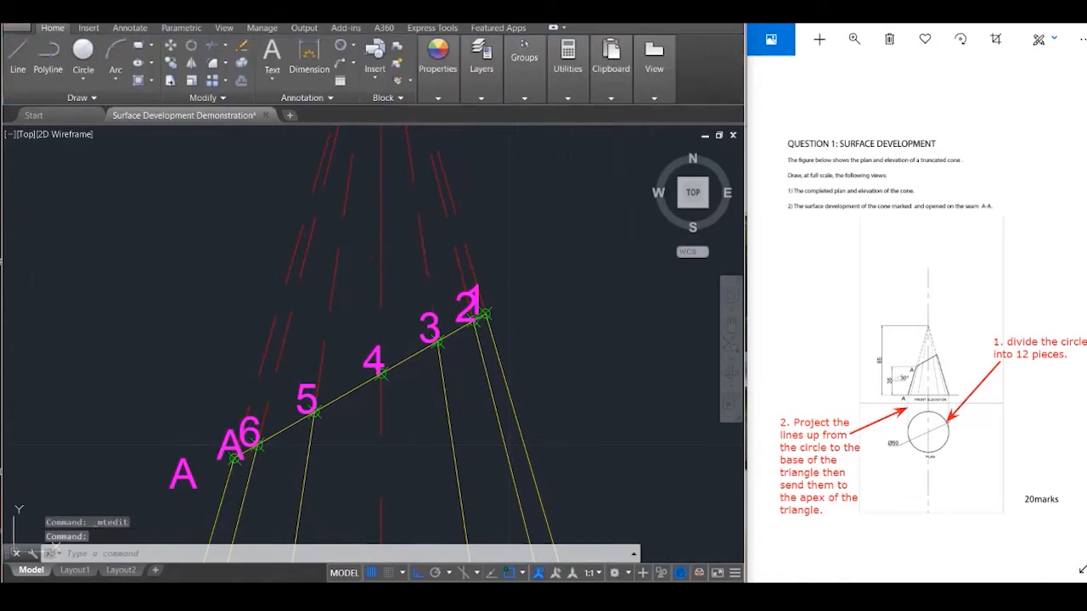
pyautogui.click(507, 293)
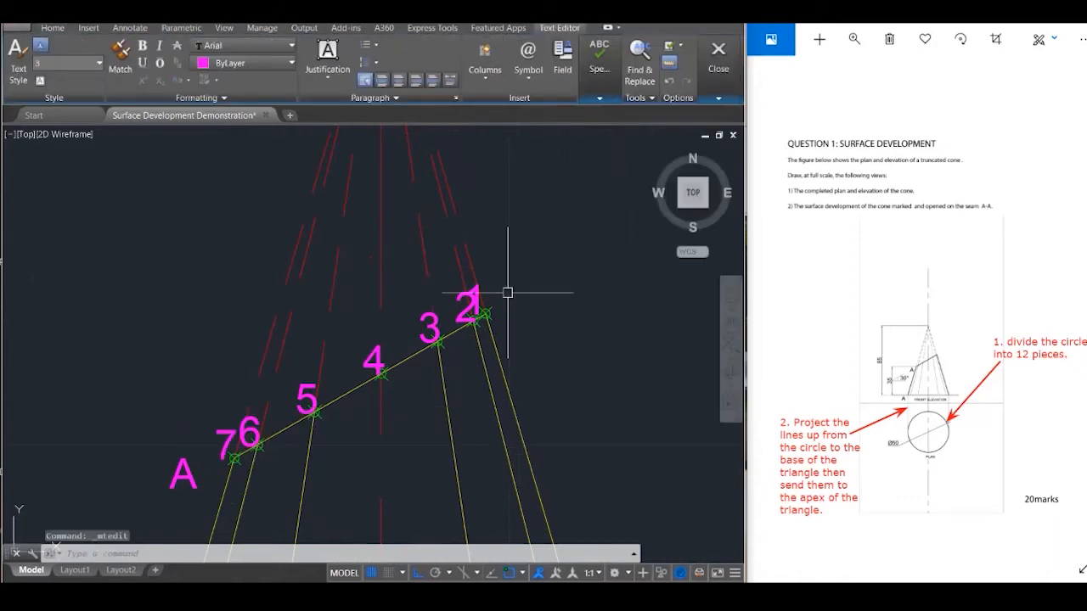
# Set the text height of the number 2 label on the cut to 2
pyautogui.doubleClick(474, 296)
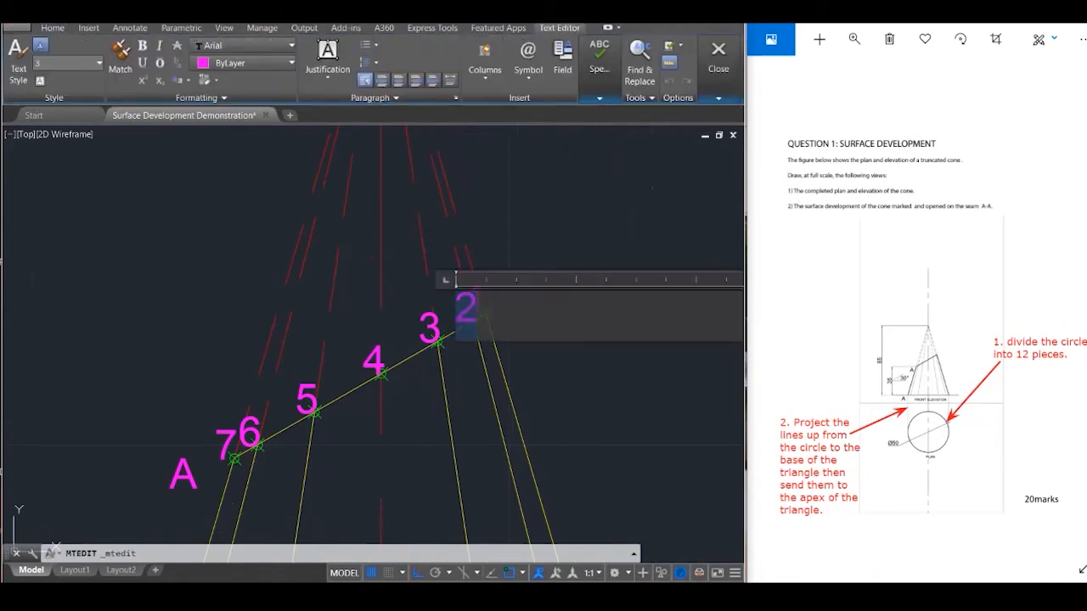
pyautogui.click(99, 63)
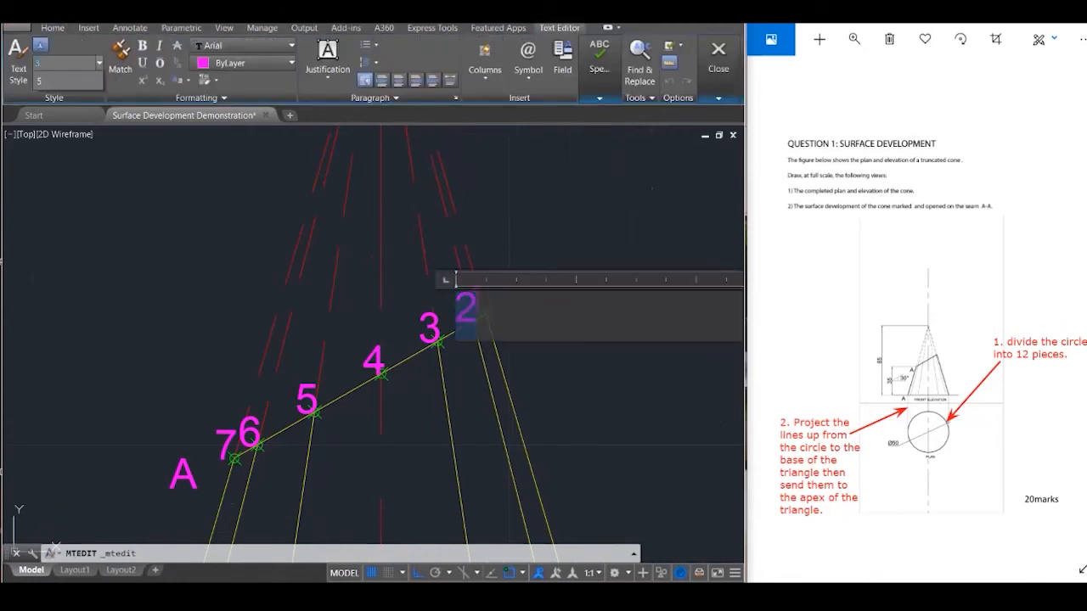
pyautogui.click(68, 112)
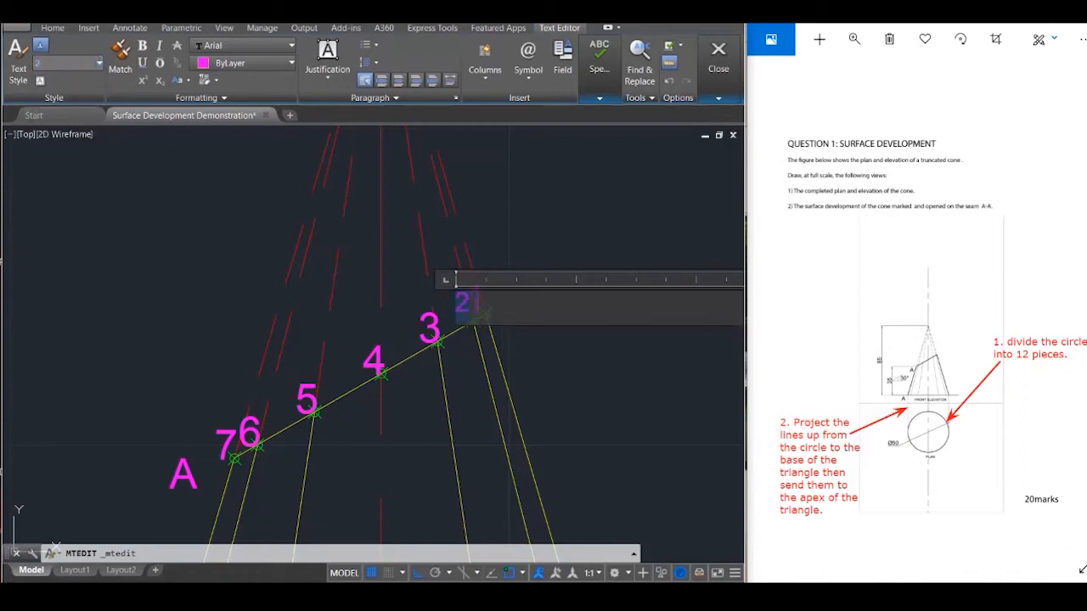
pyautogui.click(524, 169)
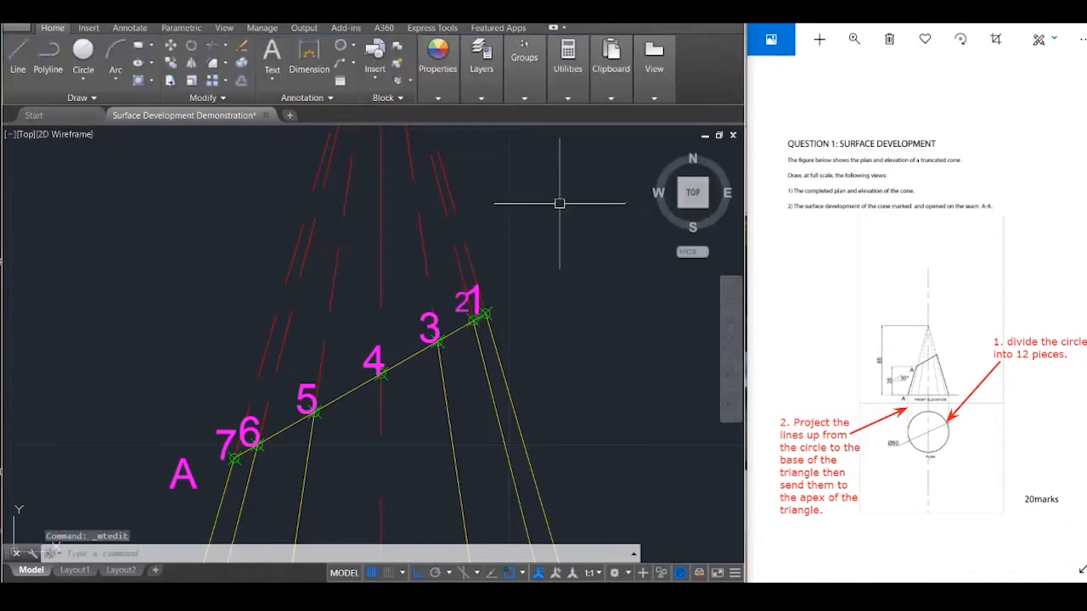
# Match the properties of the number 2 label onto number labels 3, 4, 5, 6, 7 and 1
pyautogui.write('ma')
pyautogui.press('Return')
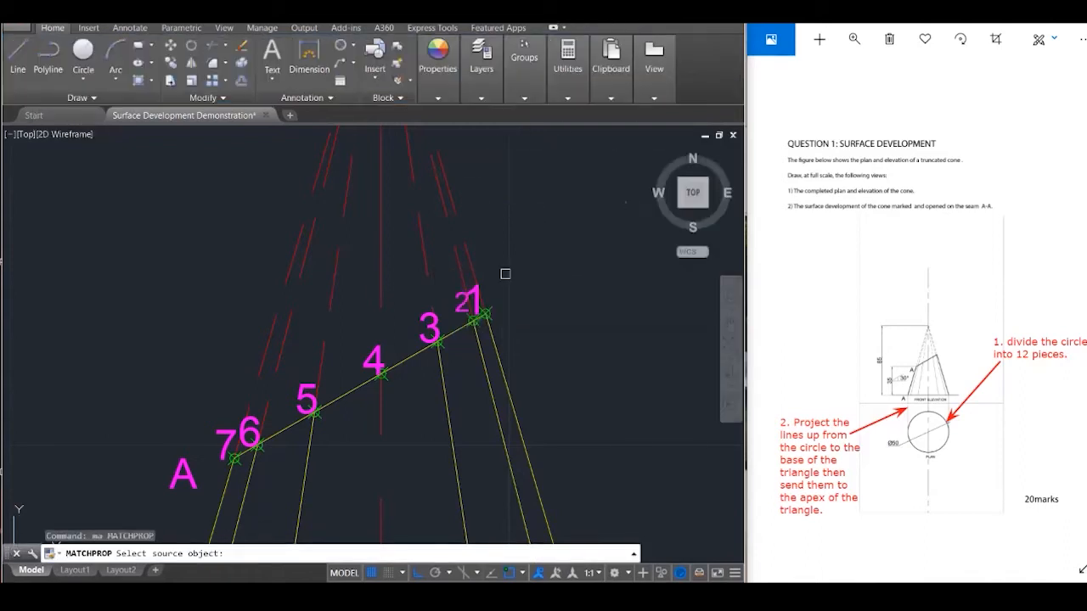
pyautogui.click(456, 293)
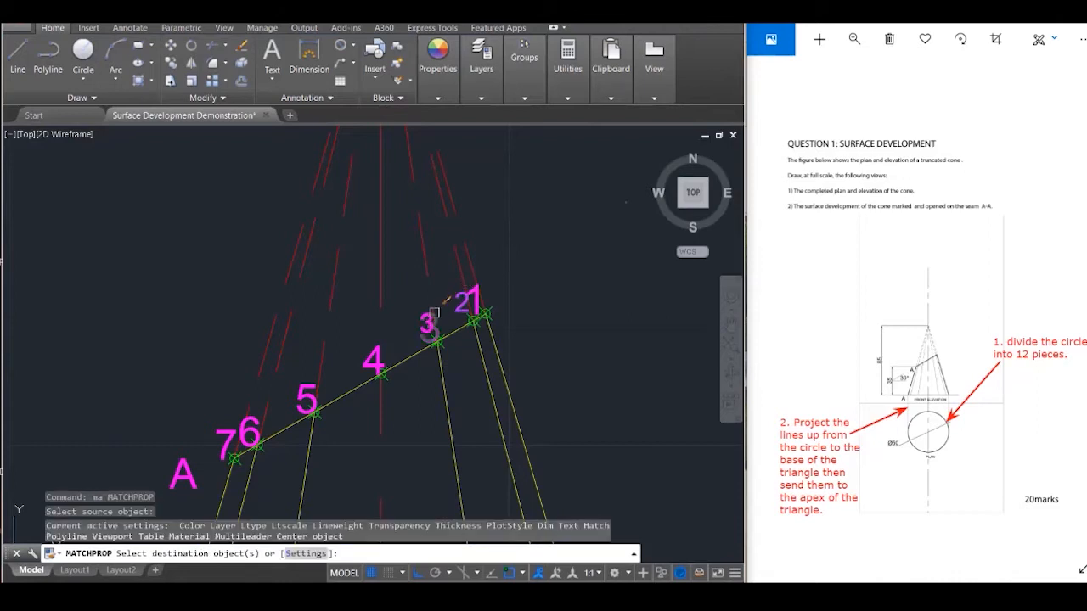
pyautogui.click(369, 366)
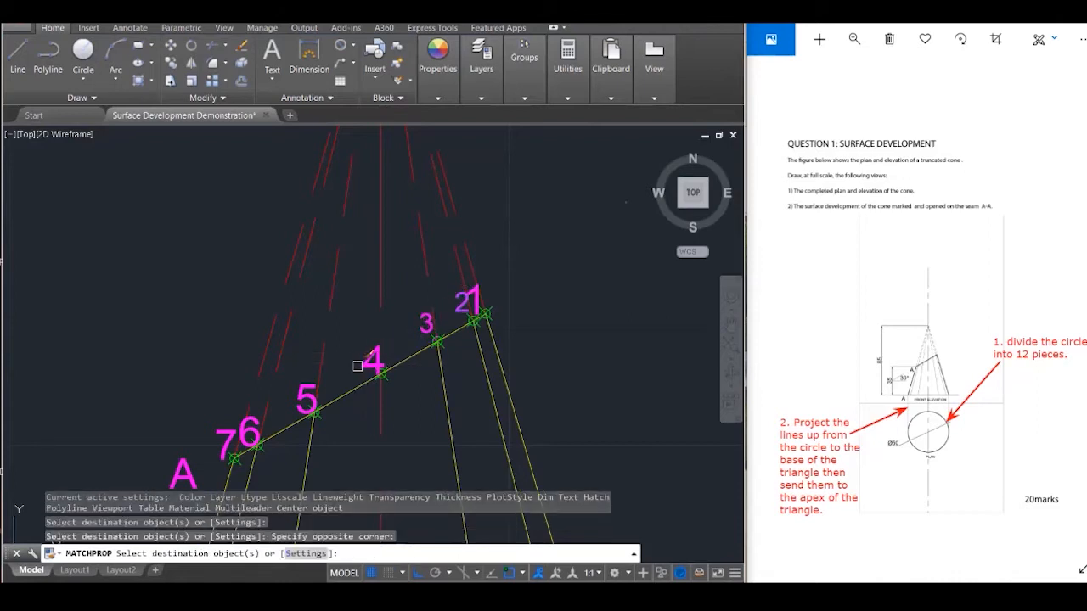
pyautogui.click(362, 361)
pyautogui.click(302, 397)
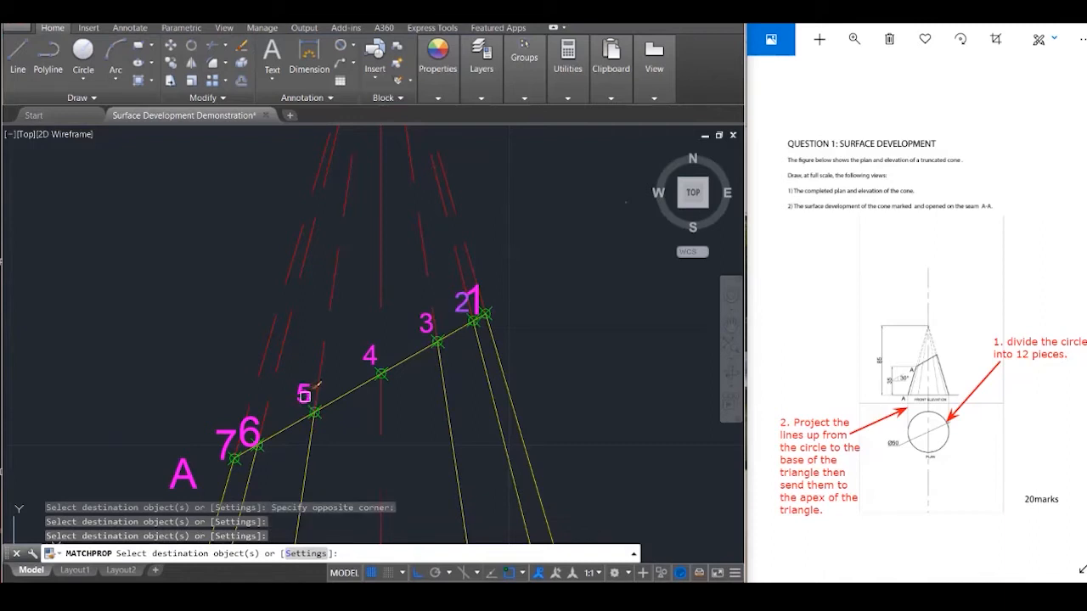
pyautogui.click(255, 422)
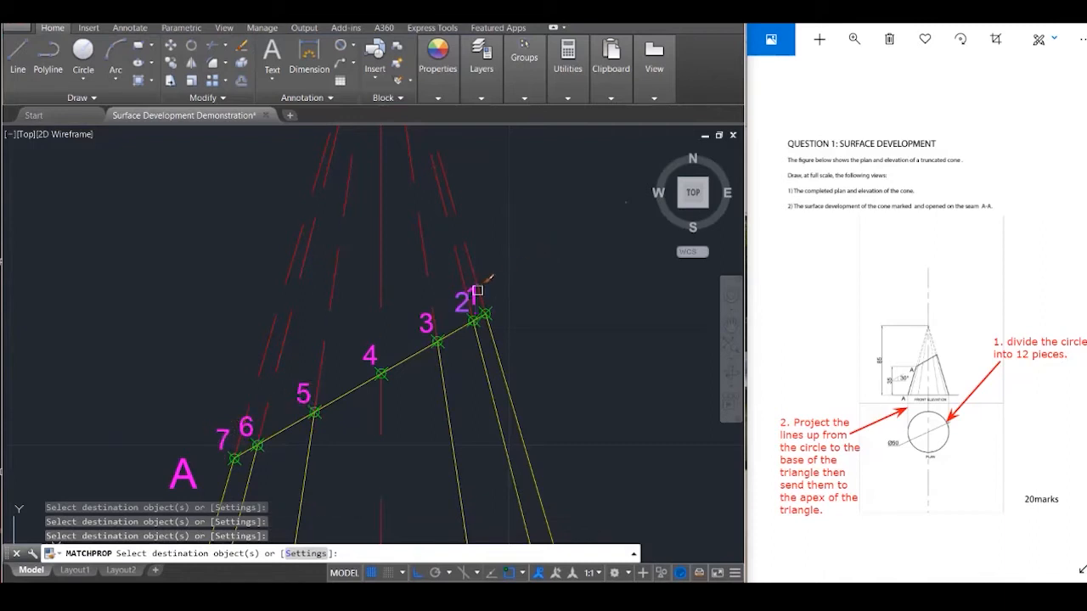
pyautogui.press('Escape')
pyautogui.press('Escape')
# Shift the number 1 label about 2 mm horizontally away from number 2, above its marker at the cut's upper end
pyautogui.scroll(3, 484, 284)
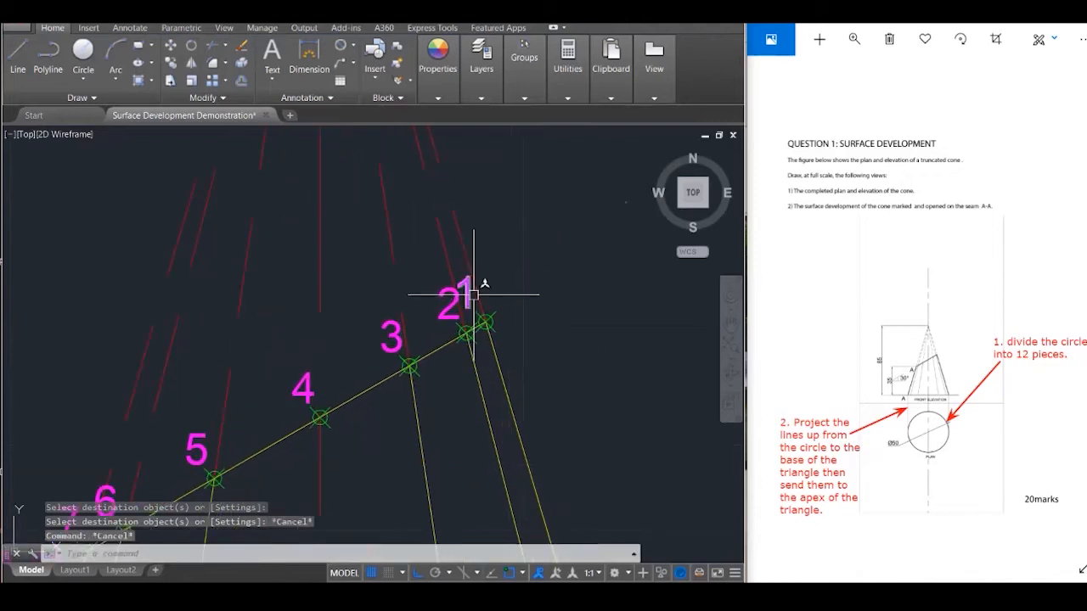
pyautogui.click(459, 276)
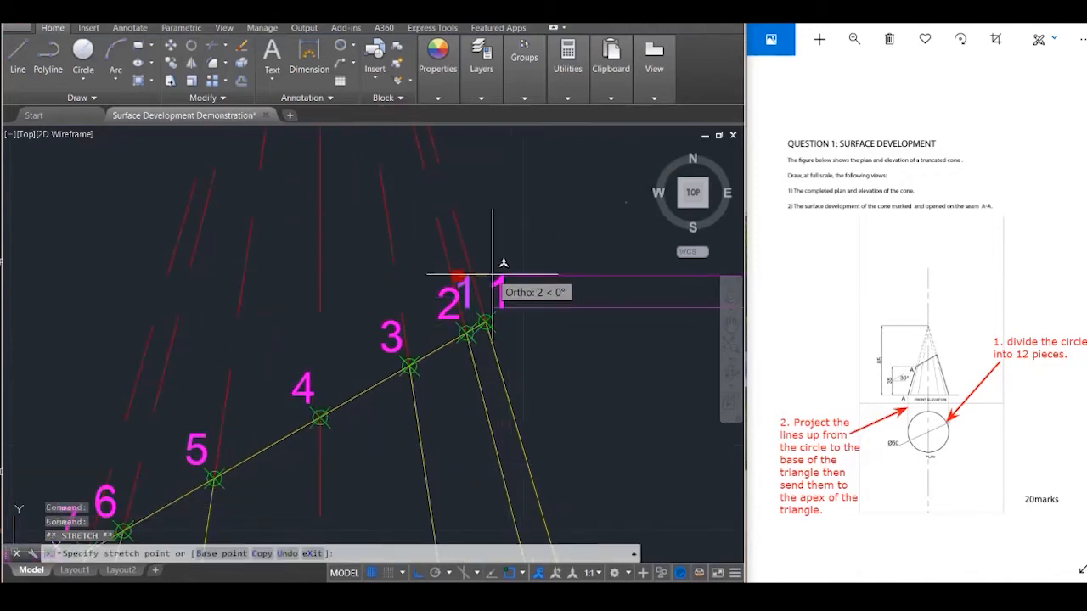
pyautogui.scroll(-2, 571, 230)
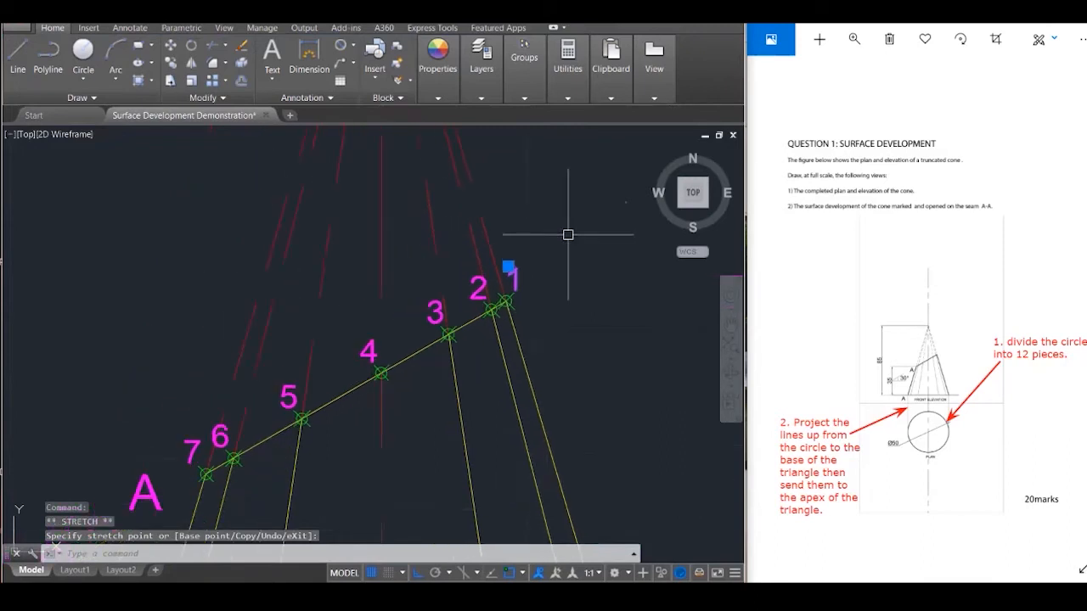
pyautogui.press('Escape')
pyautogui.press('Escape')
pyautogui.press('Escape')
pyautogui.scroll(-2, 593, 372)
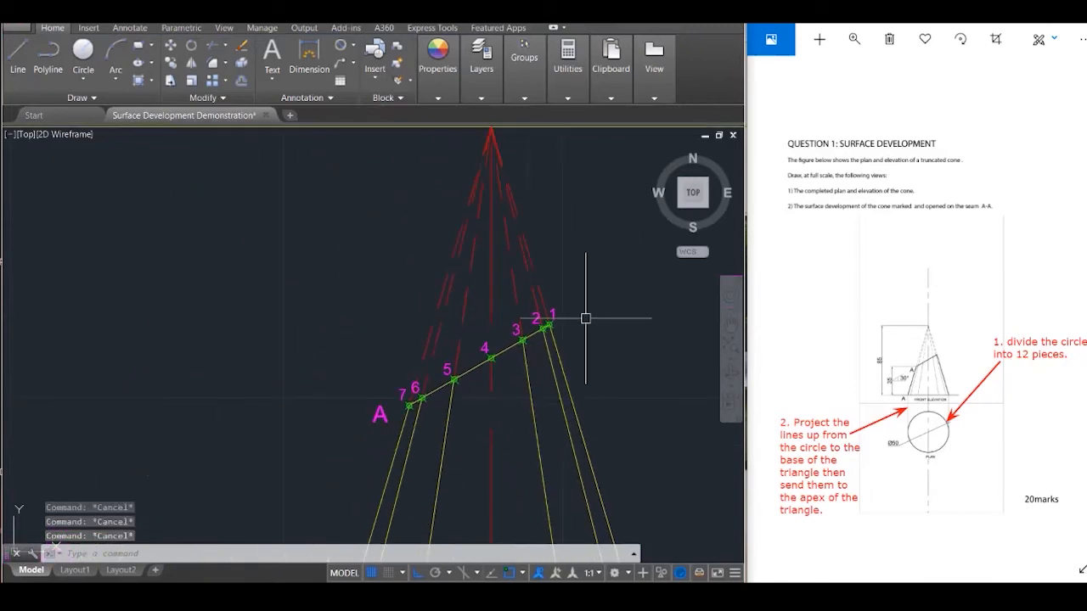
pyautogui.scroll(-3, 604, 250)
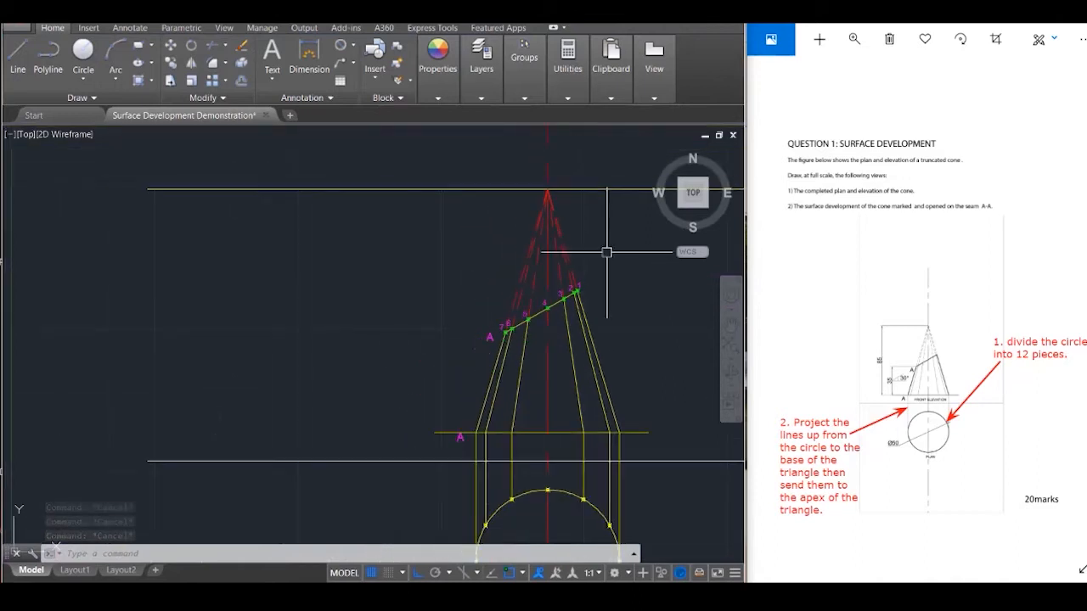
pyautogui.scroll(2, 576, 357)
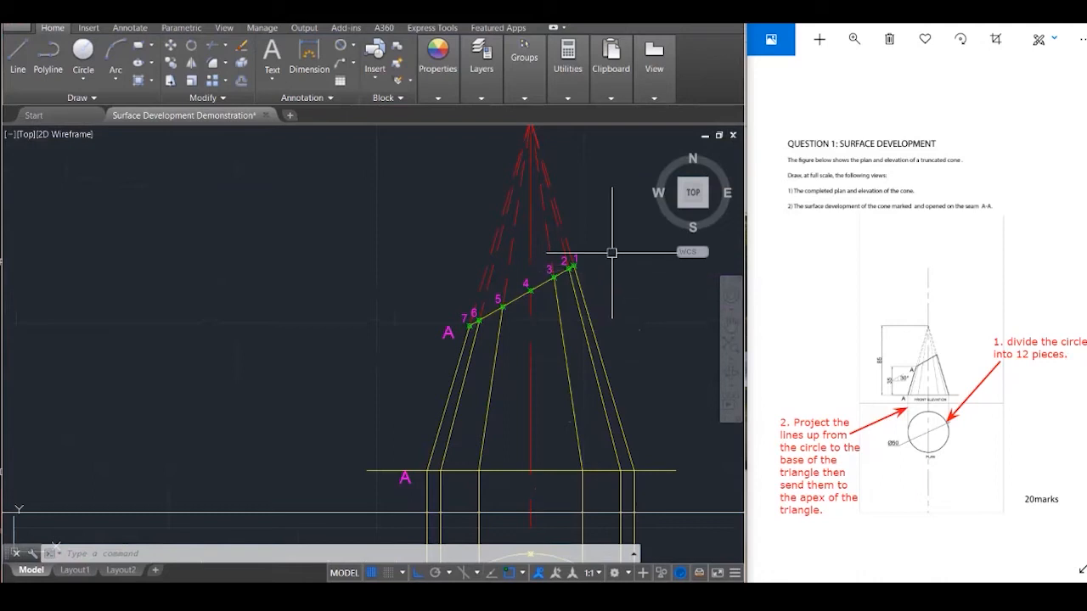
pyautogui.scroll(-3, 611, 233)
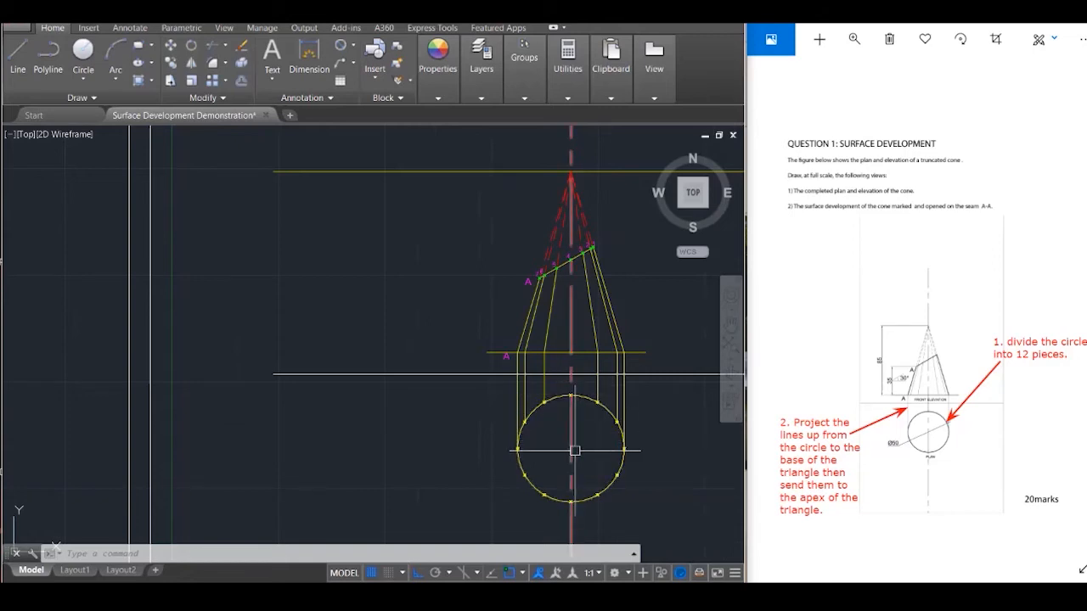
# Draw the two steep diagonal diameters across the plan circle, each joining opposite division points through the centre
pyautogui.click(617, 478)
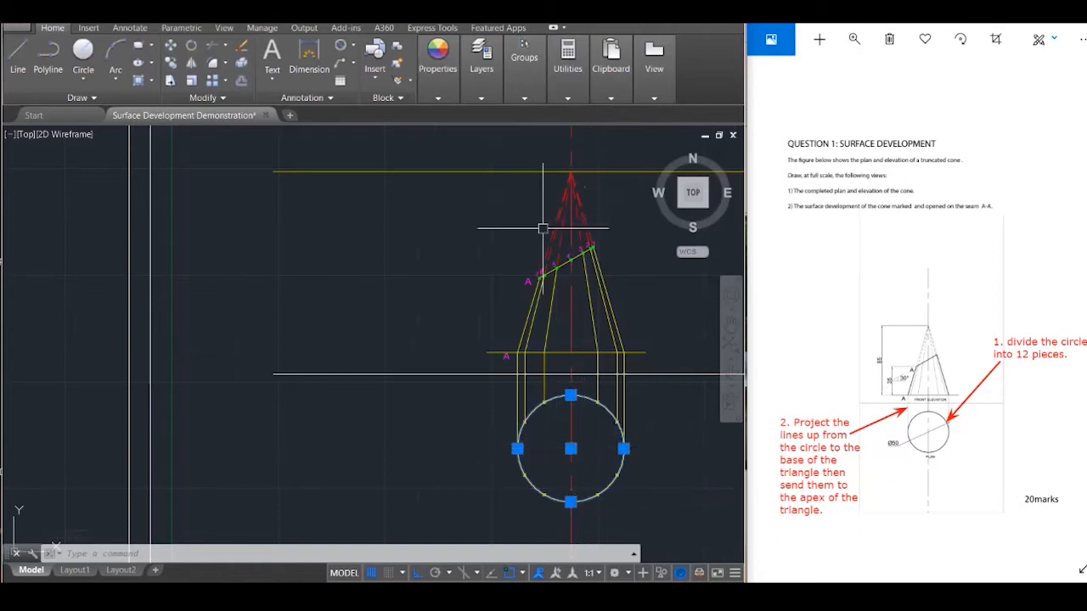
pyautogui.press('Return')
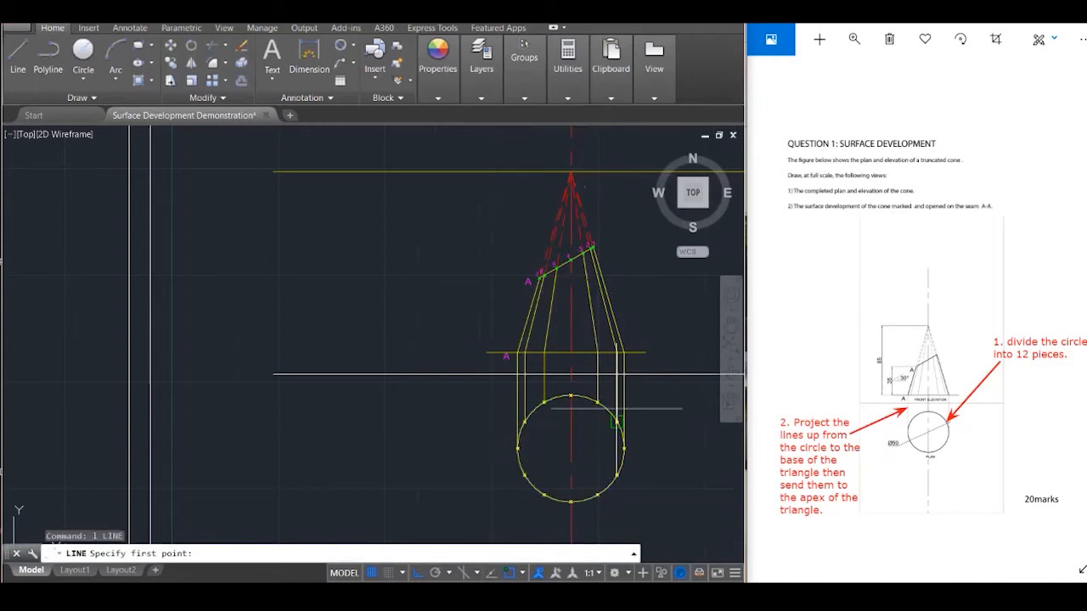
pyautogui.click(545, 403)
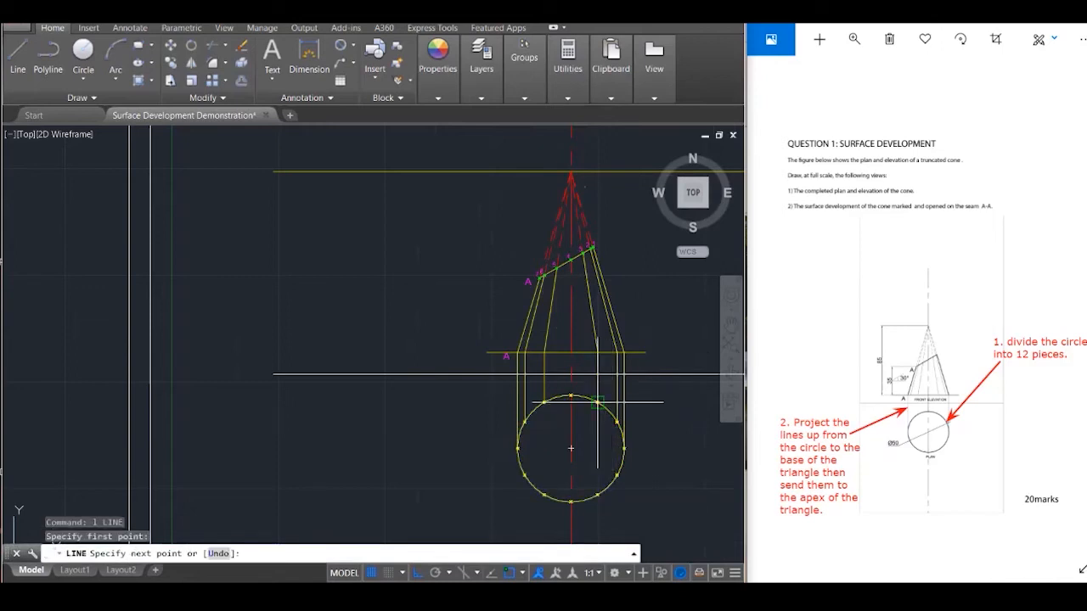
pyautogui.click(548, 495)
pyautogui.scroll(2, 595, 488)
pyautogui.press('Escape')
pyautogui.press('Return')
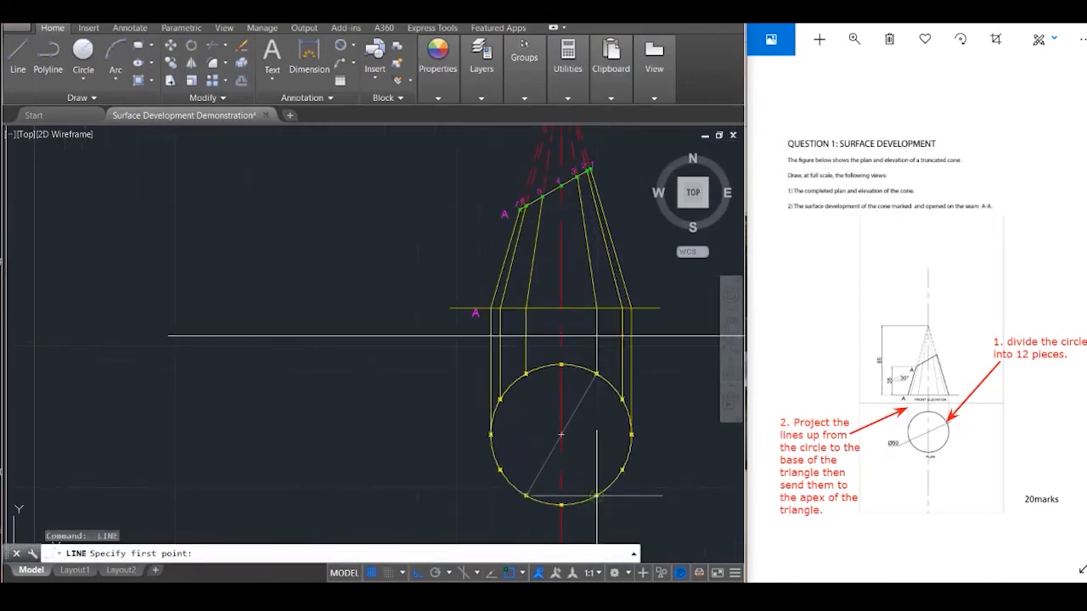
pyautogui.click(526, 374)
pyautogui.click(597, 496)
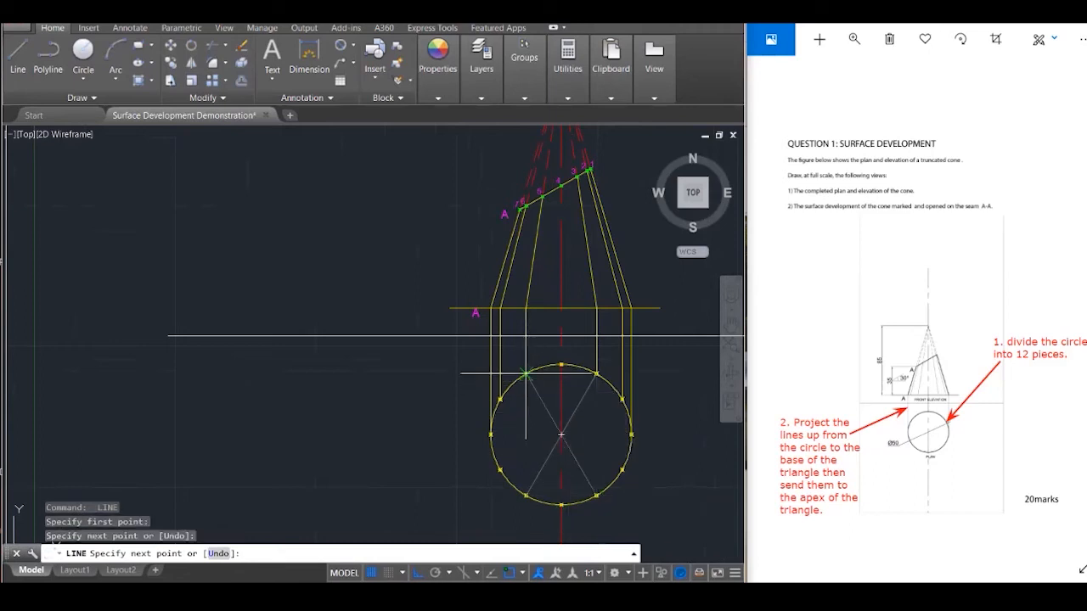
pyautogui.press('Escape')
# Draw the two shallow diagonal diameters and the horizontal diameter of the plan circle between opposite division points
pyautogui.press('Return')
pyautogui.click(597, 373)
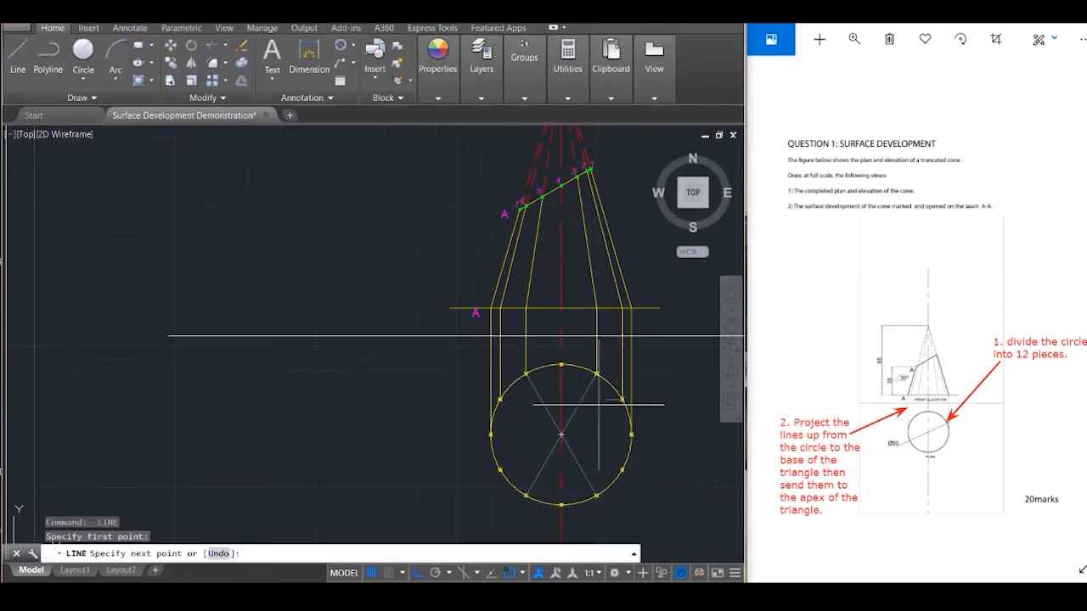
pyautogui.click(501, 469)
pyautogui.press('Escape')
pyautogui.press('Return')
pyautogui.click(561, 435)
pyautogui.click(490, 435)
pyautogui.press('Escape')
pyautogui.press('Return')
pyautogui.click(561, 435)
pyautogui.click(623, 469)
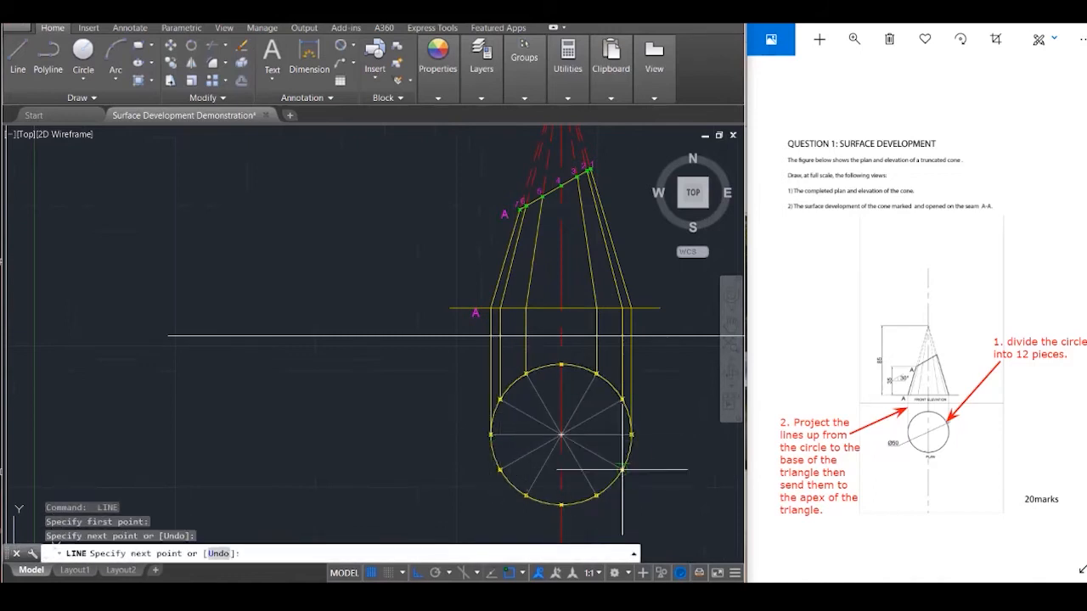
pyautogui.press('Escape')
pyautogui.press('Escape')
pyautogui.press('Escape')
# Draw the vertical diameter of the plan circle from its uppermost to its lowest division point
pyautogui.press('Return')
pyautogui.click(561, 366)
pyautogui.click(561, 506)
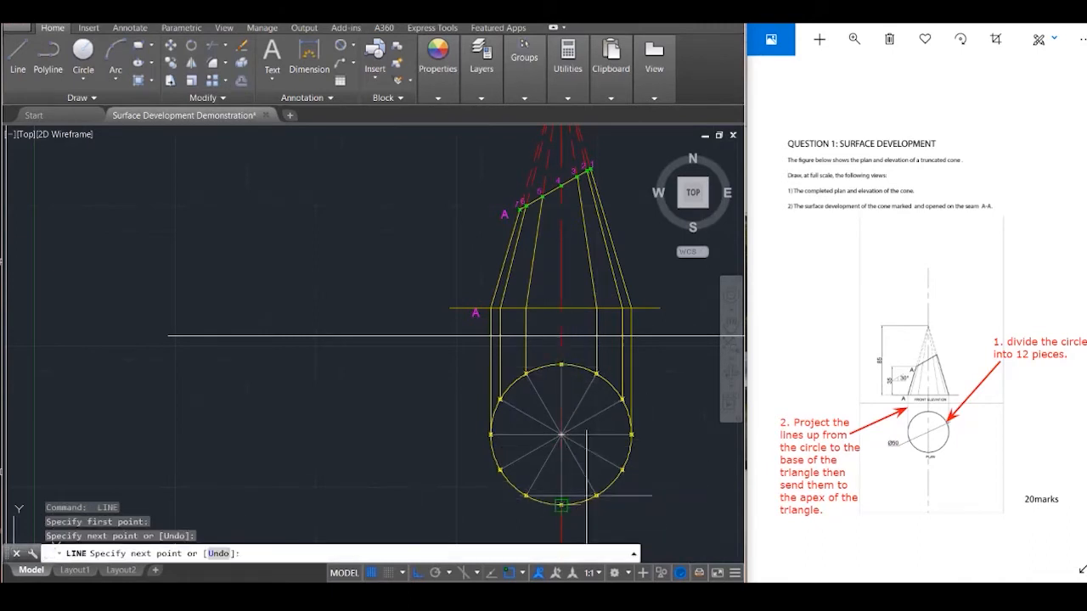
pyautogui.press('Escape')
pyautogui.press('Escape')
pyautogui.press('Escape')
# Match the properties of the yellow generator line below point 3 in the elevation onto all six diameters of the plan circle
pyautogui.write('ma')
pyautogui.press('Return')
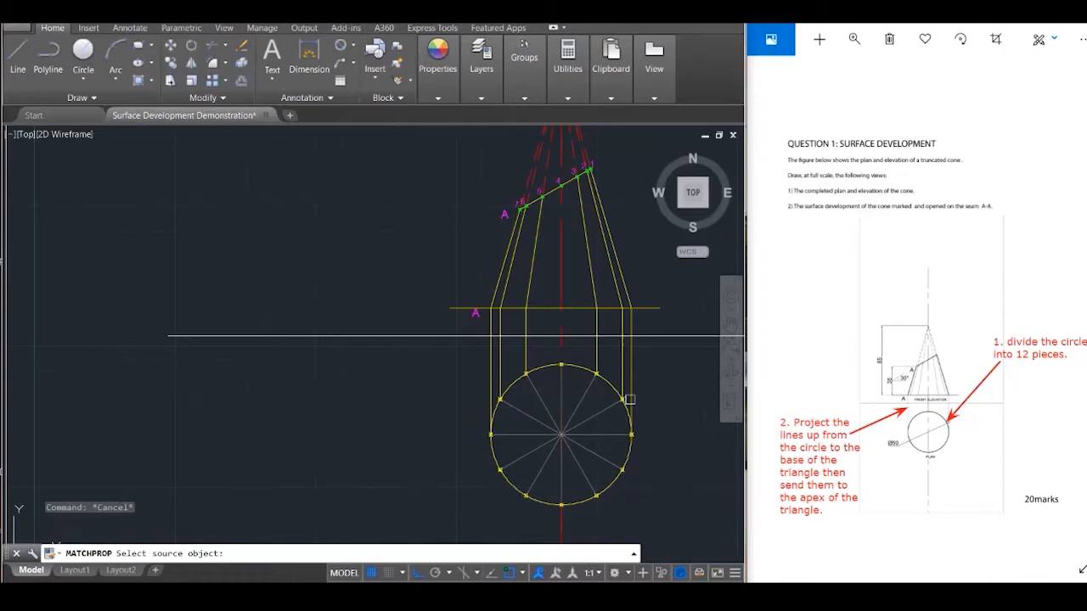
pyautogui.click(598, 367)
pyautogui.click(585, 478)
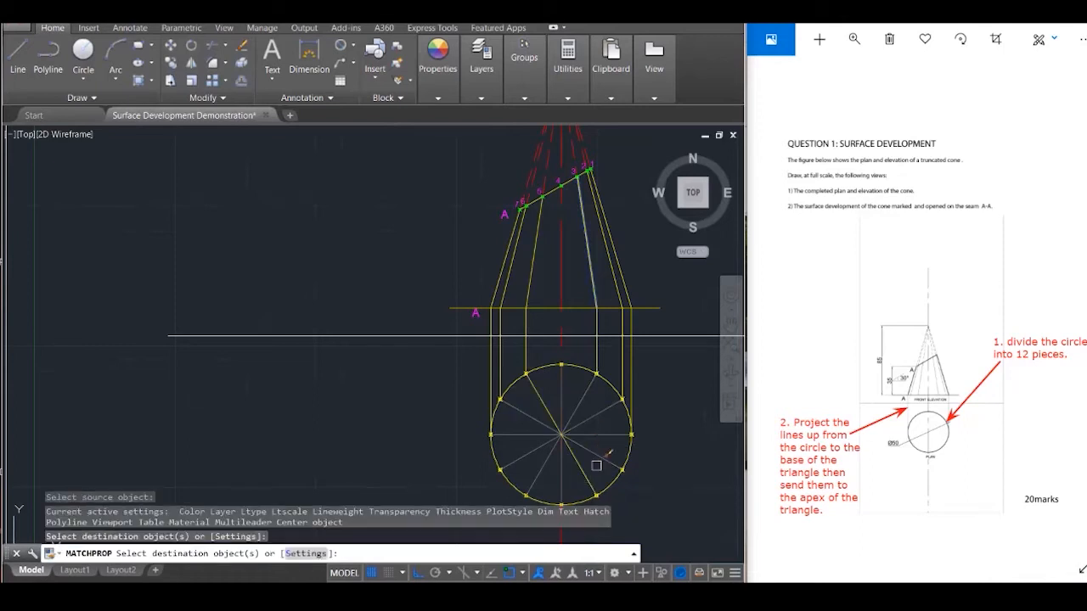
pyautogui.click(600, 454)
pyautogui.click(600, 414)
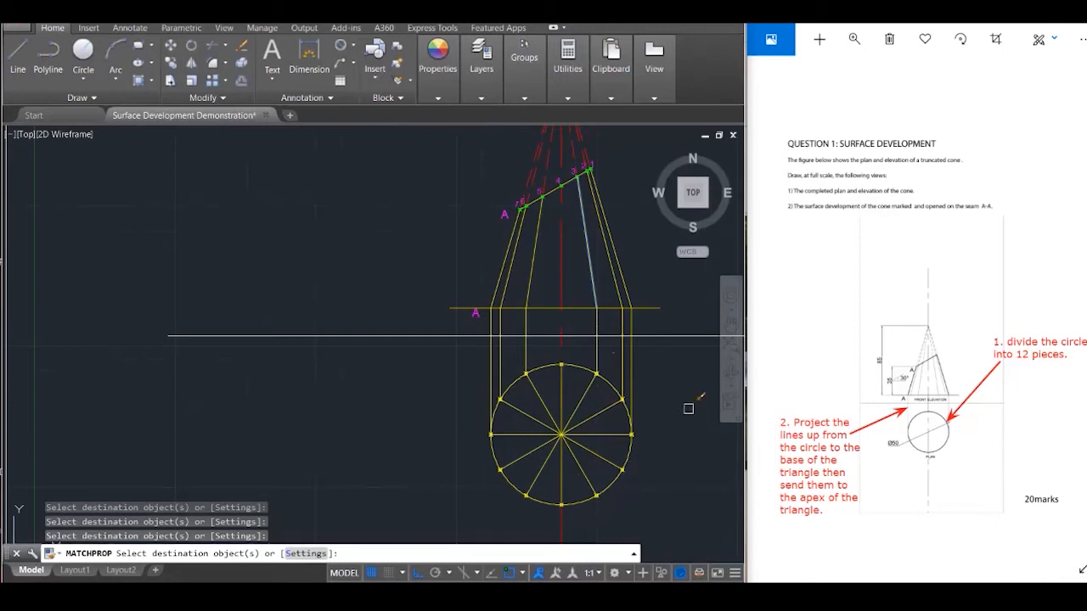
pyautogui.press('Escape')
pyautogui.press('Escape')
pyautogui.press('Escape')
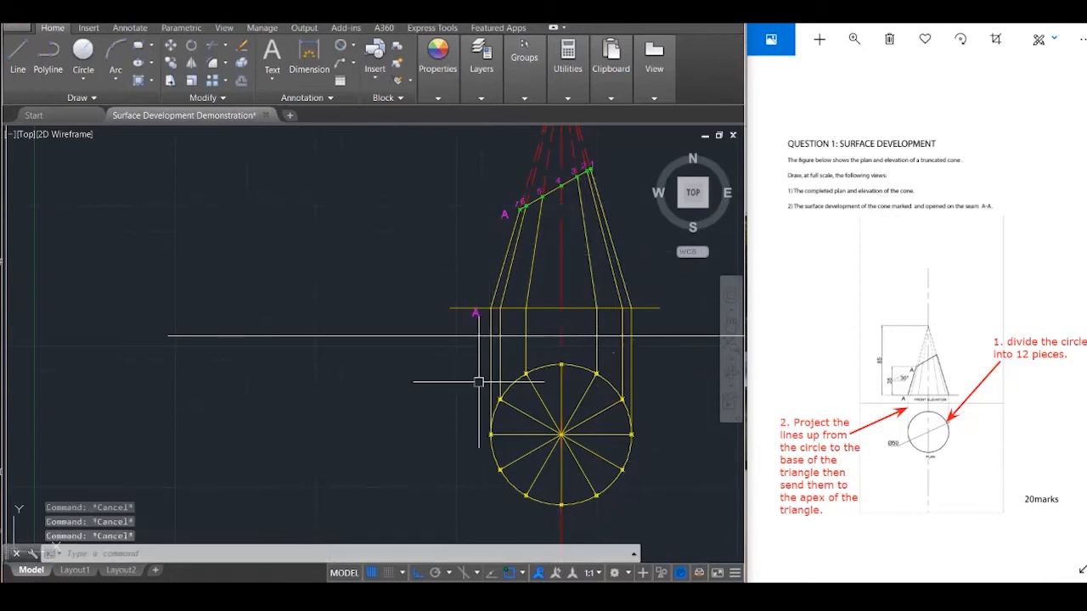
# Draw a vertical projection line from point 1 on the cut down to just below the plan circle
pyautogui.scroll(-2, 478, 382)
pyautogui.scroll(1, 496, 392)
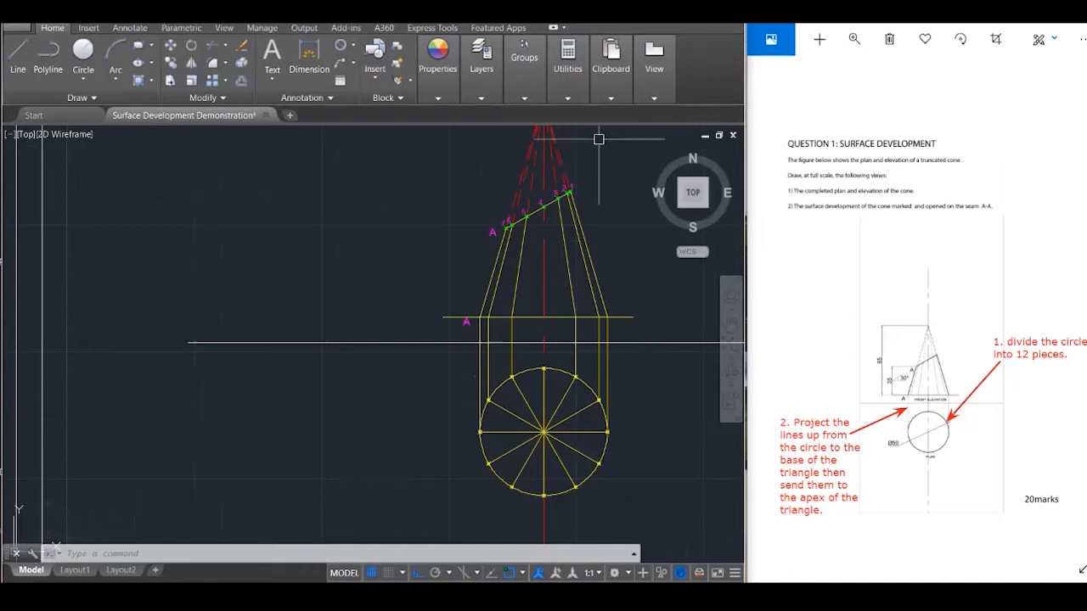
pyautogui.scroll(3, 572, 178)
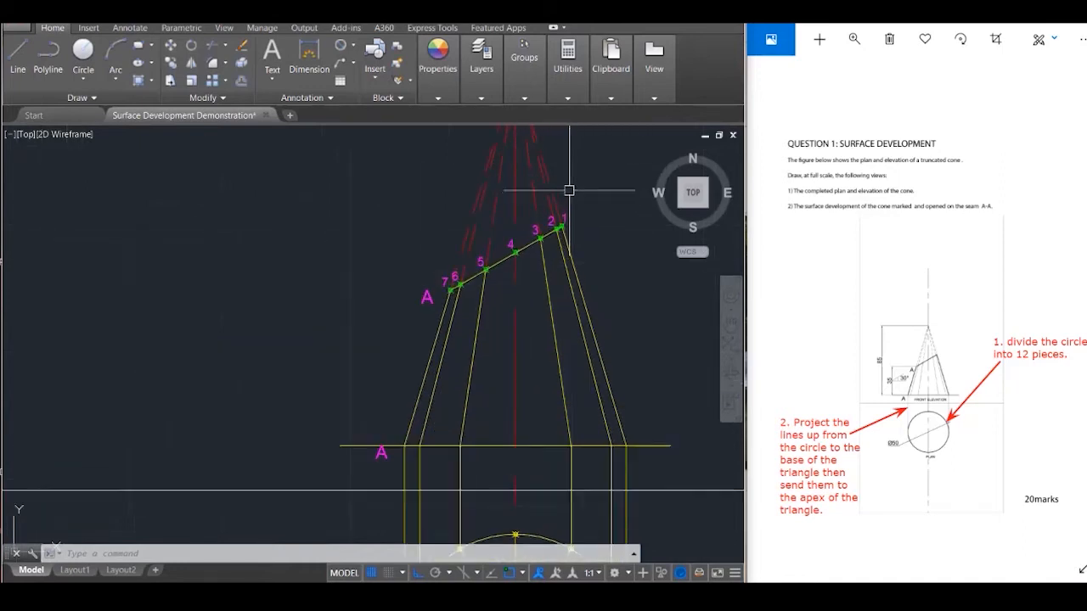
pyautogui.write('l')
pyautogui.press('Return')
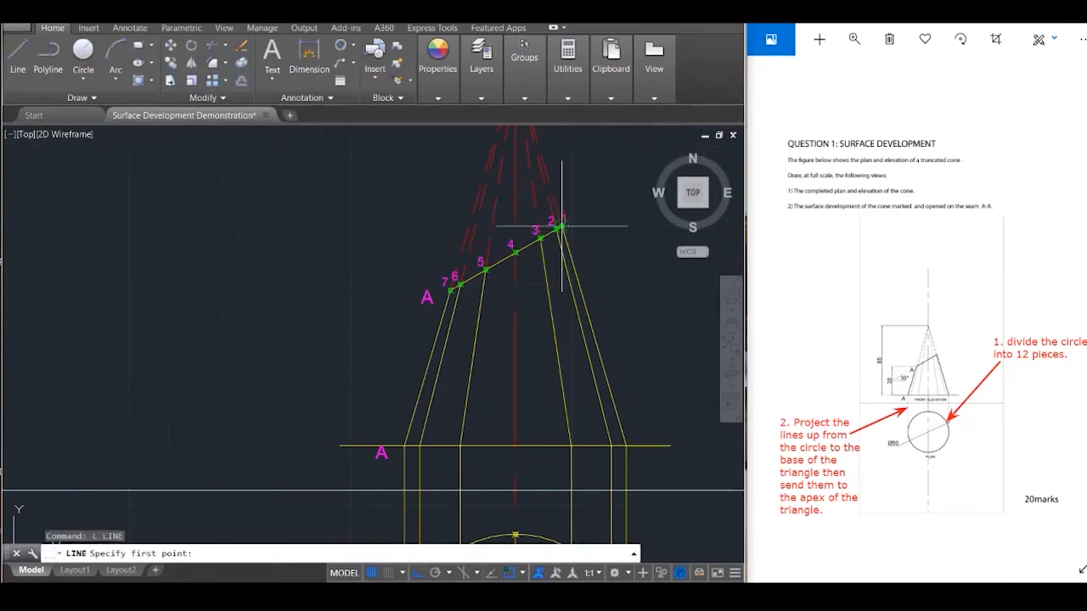
pyautogui.click(562, 228)
pyautogui.scroll(-3, 564, 227)
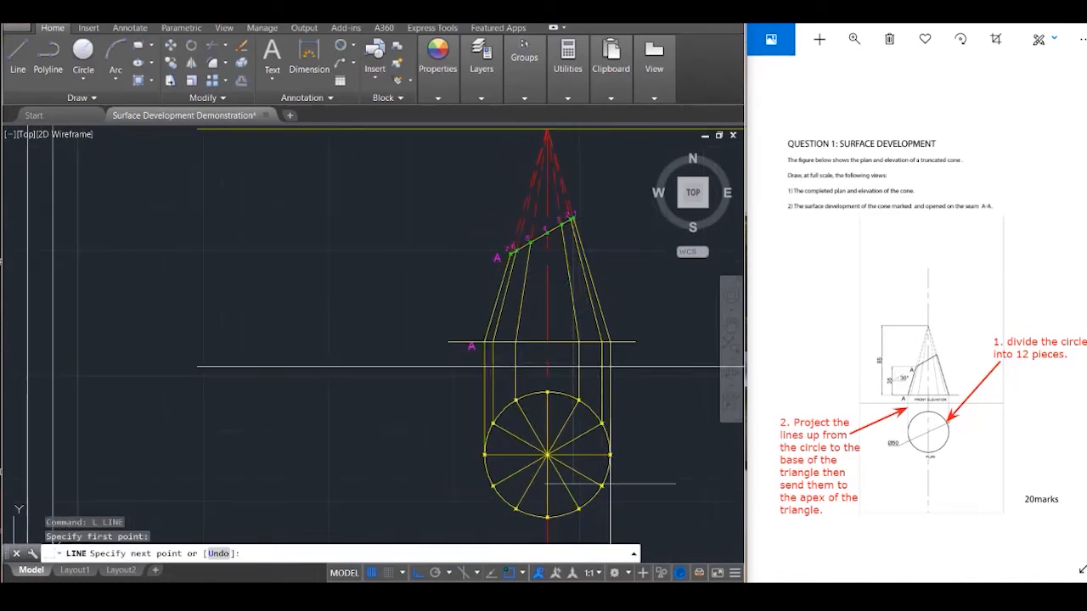
pyautogui.click(571, 536)
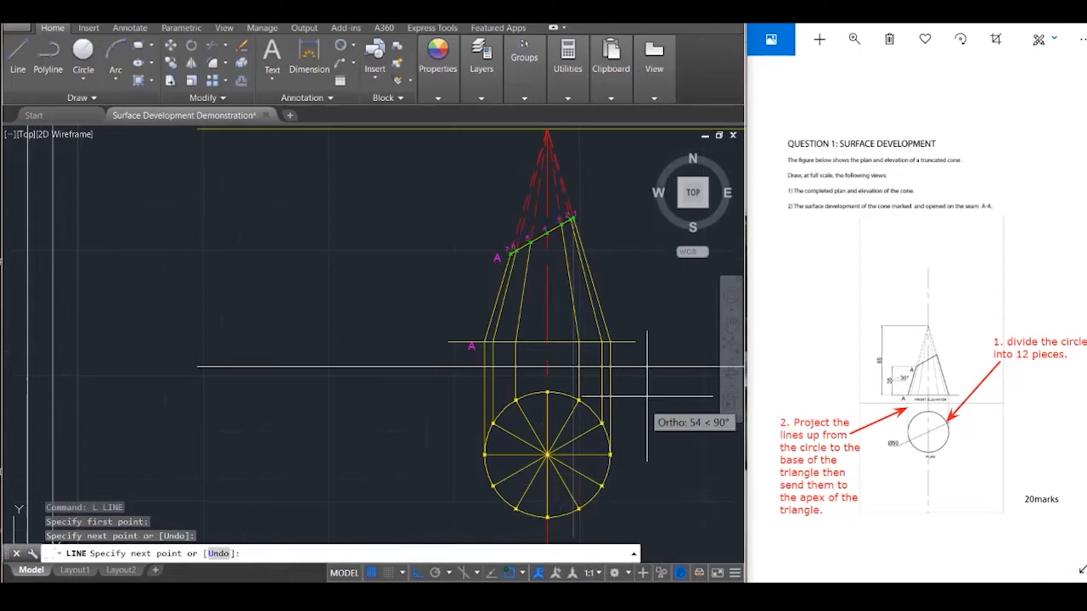
pyautogui.press('Escape')
pyautogui.press('Escape')
pyautogui.press('Escape')
pyautogui.press('Escape')
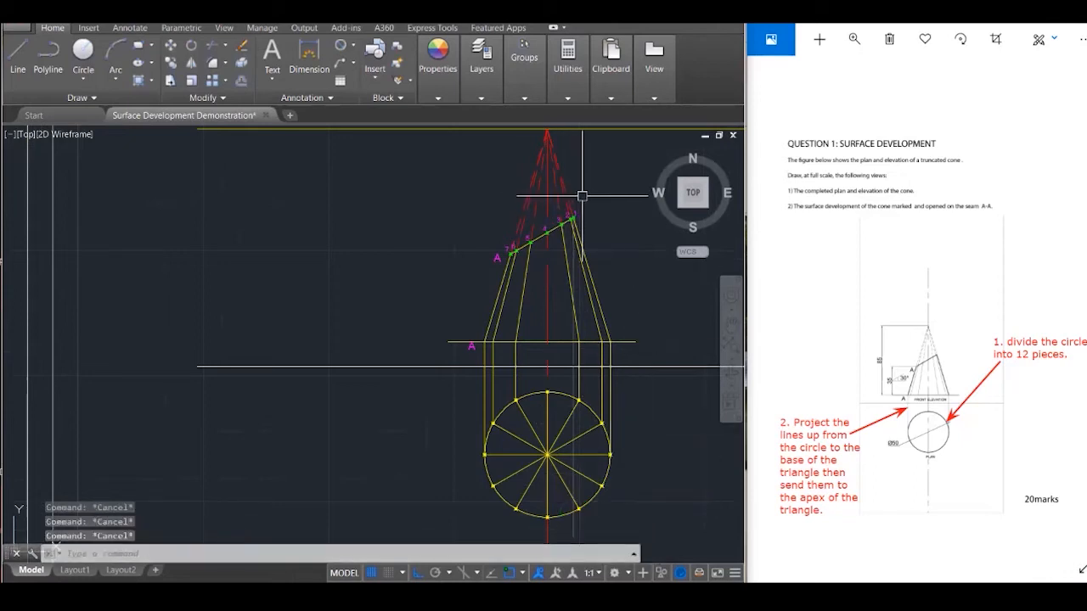
# Copy the vertical projection line from point 1 to points 2, 3, 4, 5, 6 and 7 on the cut
pyautogui.write('co')
pyautogui.press('Return')
pyautogui.scroll(1, 579, 199)
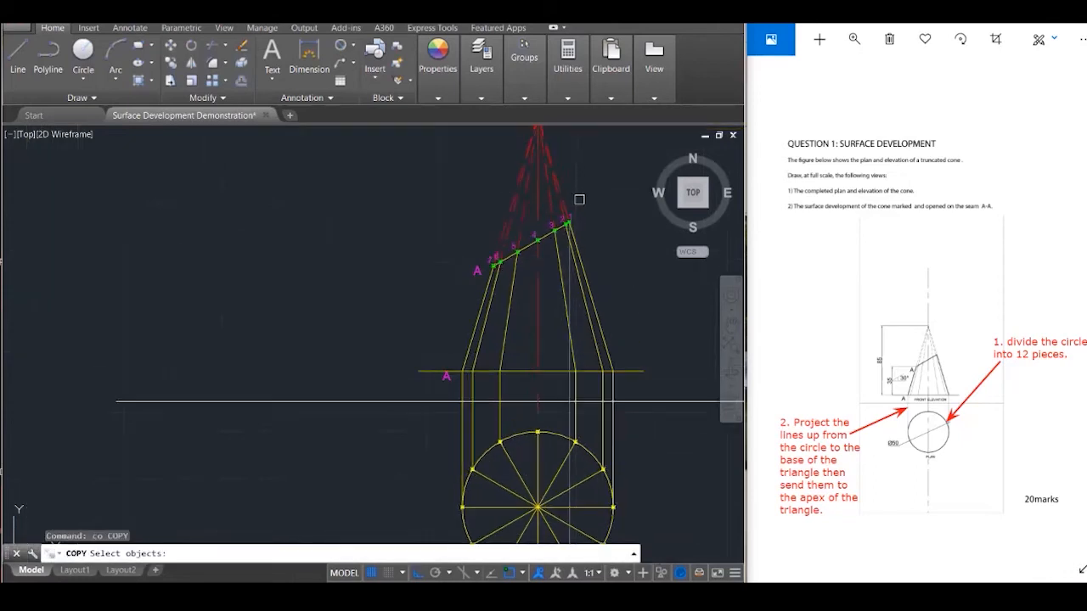
pyautogui.scroll(2, 579, 200)
pyautogui.click(552, 293)
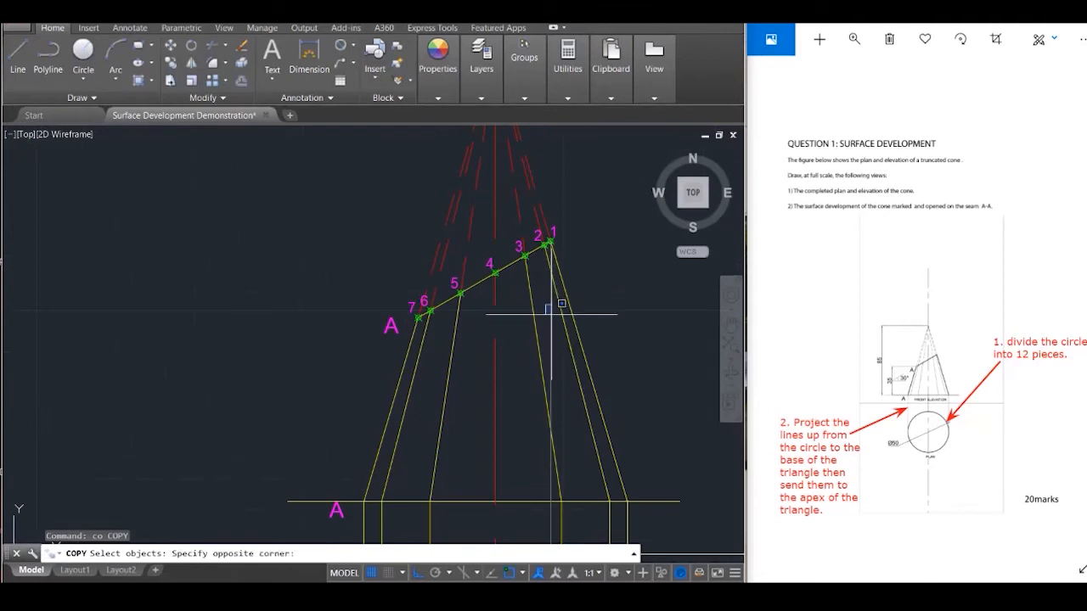
pyautogui.click(554, 307)
pyautogui.press('Return')
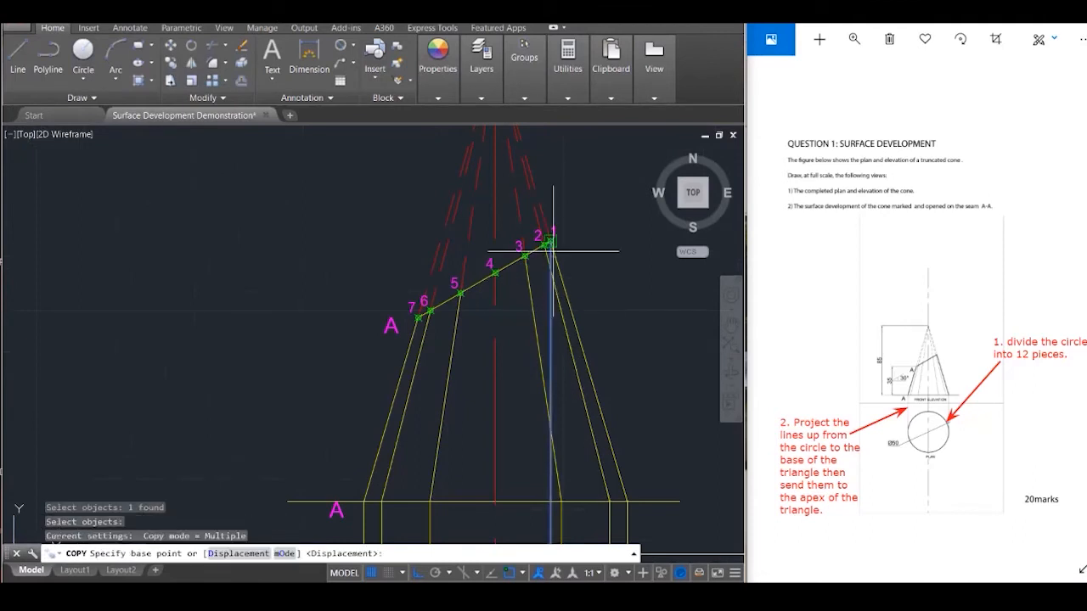
pyautogui.scroll(2, 553, 251)
pyautogui.click(537, 236)
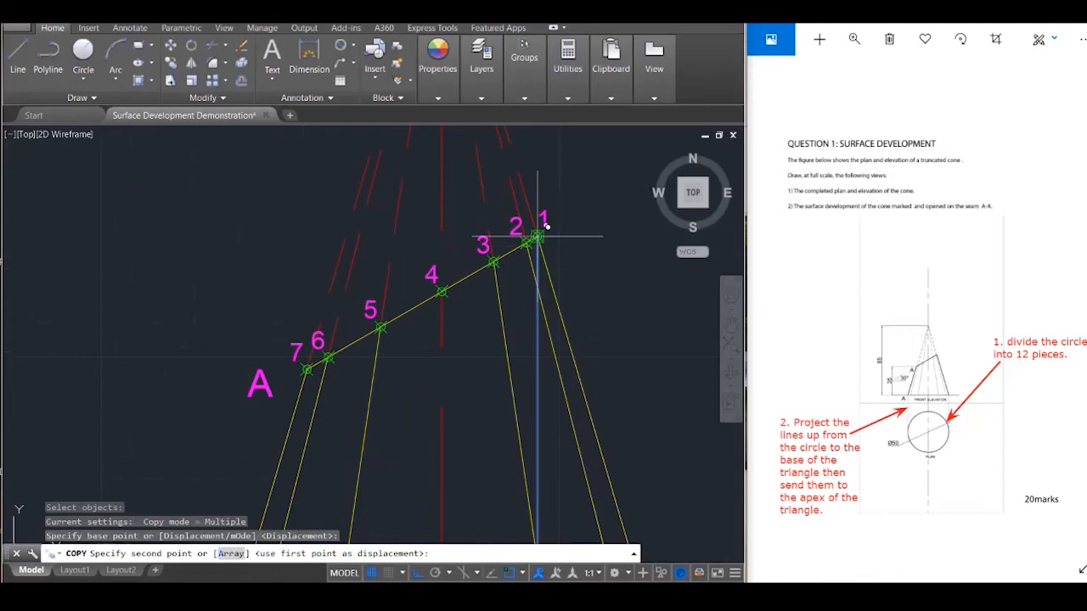
pyautogui.click(526, 244)
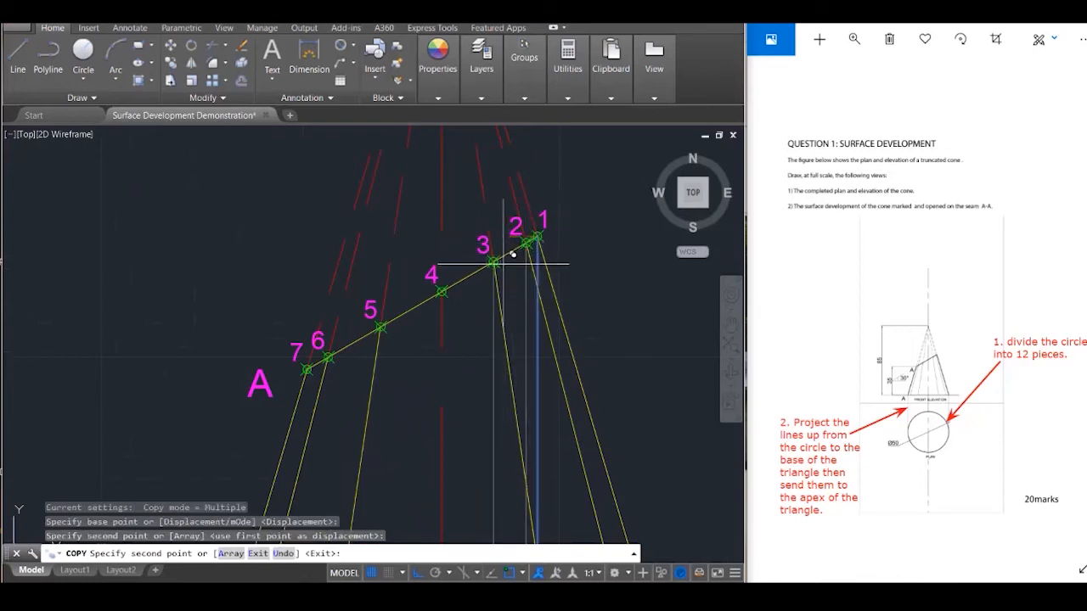
pyautogui.click(493, 263)
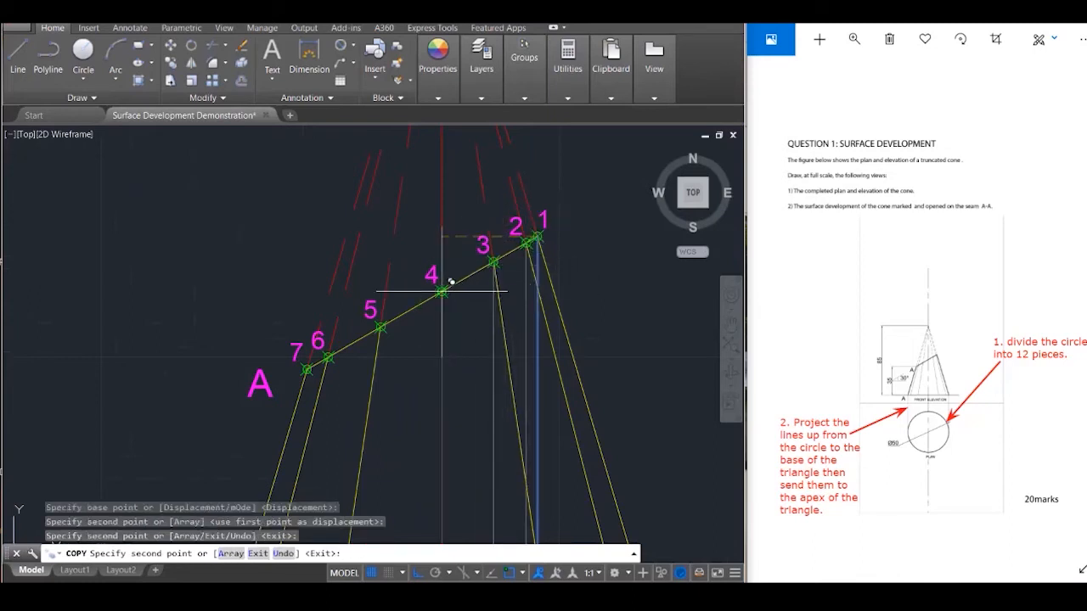
pyautogui.click(441, 291)
pyautogui.click(381, 326)
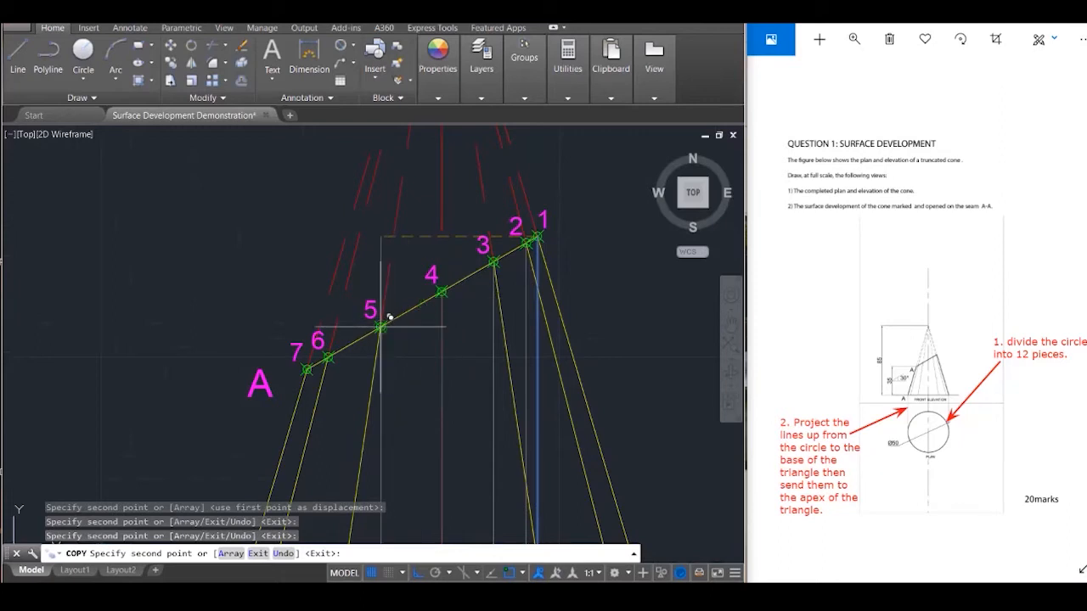
pyautogui.click(327, 358)
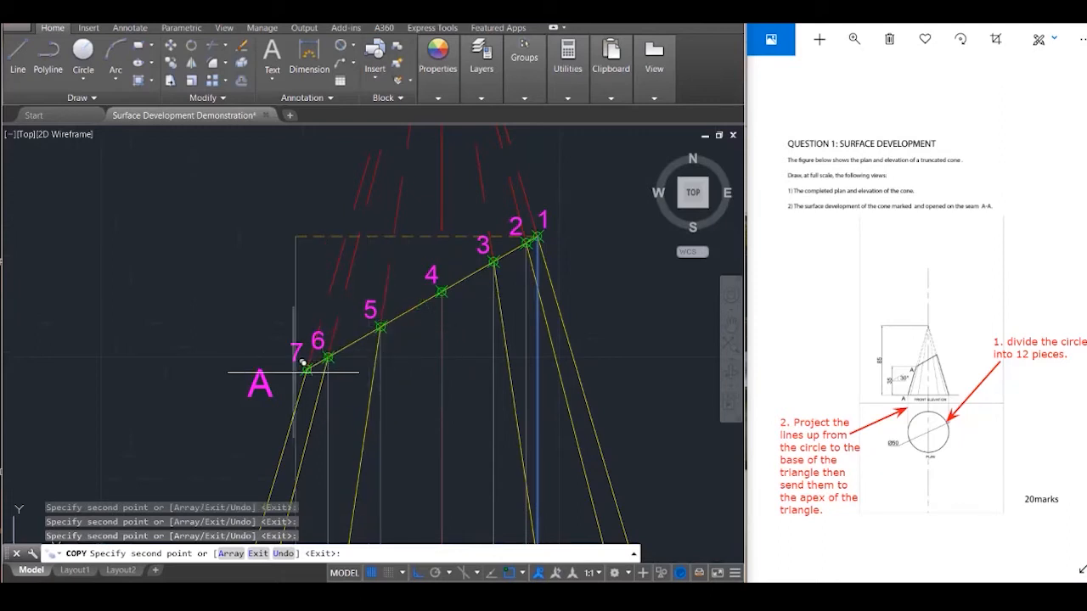
pyautogui.click(307, 370)
pyautogui.press('Escape')
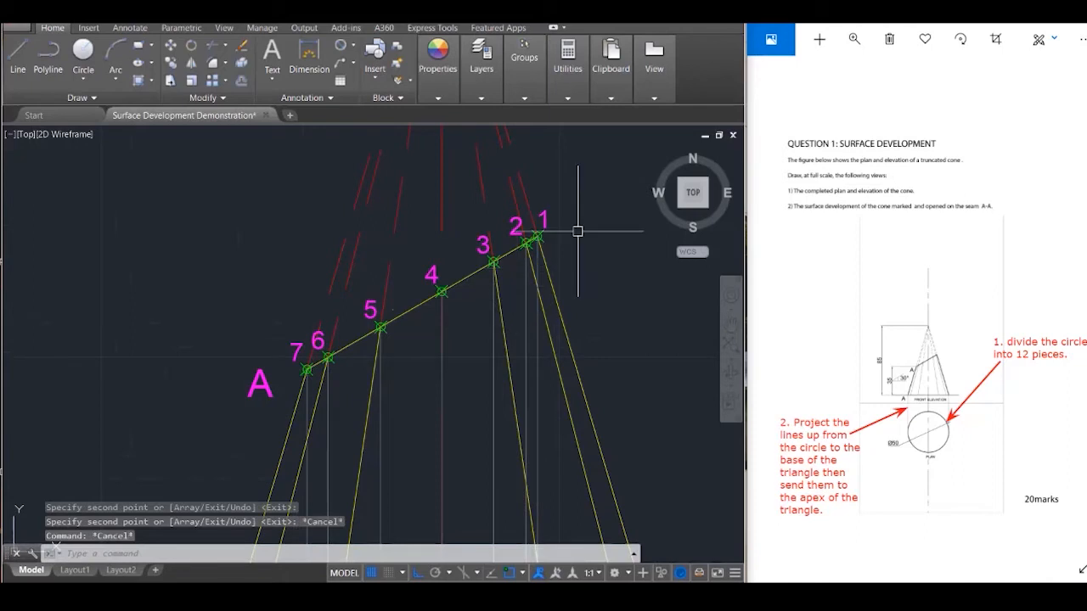
pyautogui.scroll(-3, 578, 234)
pyautogui.scroll(-1, 575, 239)
pyautogui.scroll(-2, 539, 270)
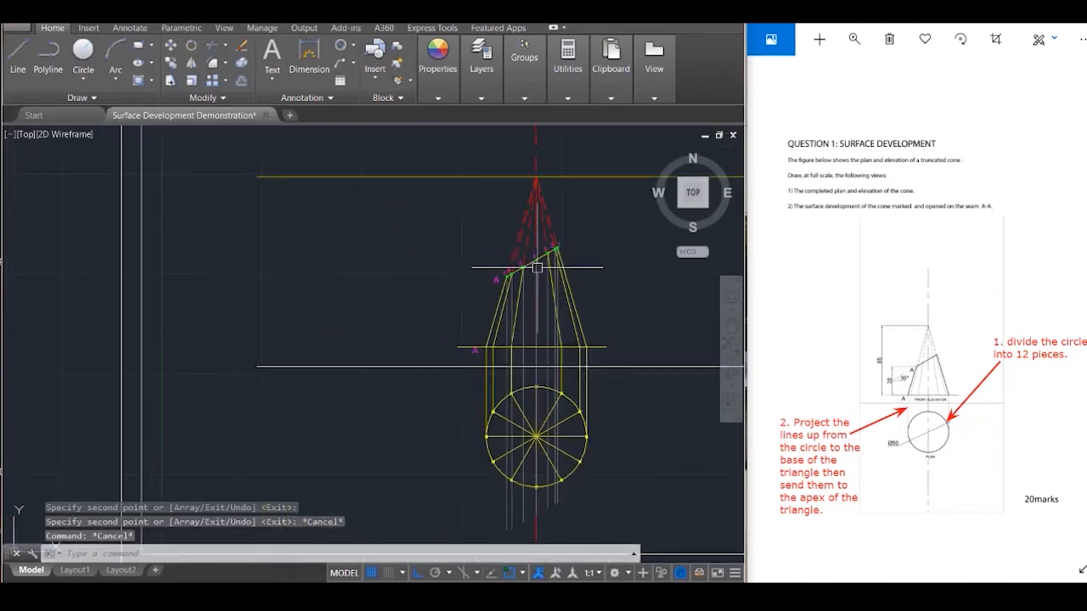
pyautogui.scroll(2, 581, 499)
pyautogui.scroll(1, 576, 507)
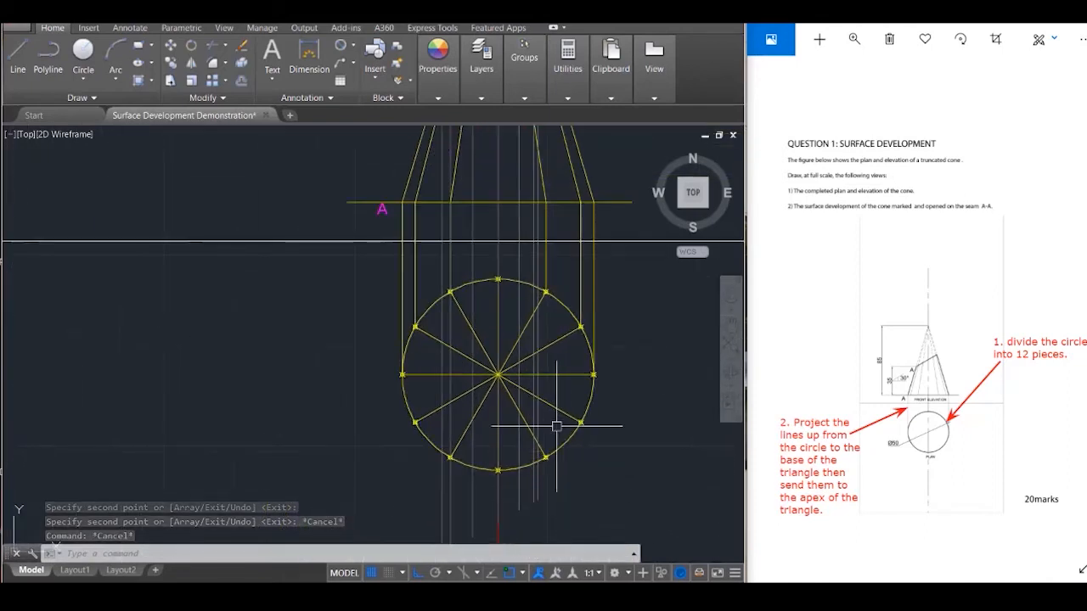
pyautogui.scroll(1, 556, 364)
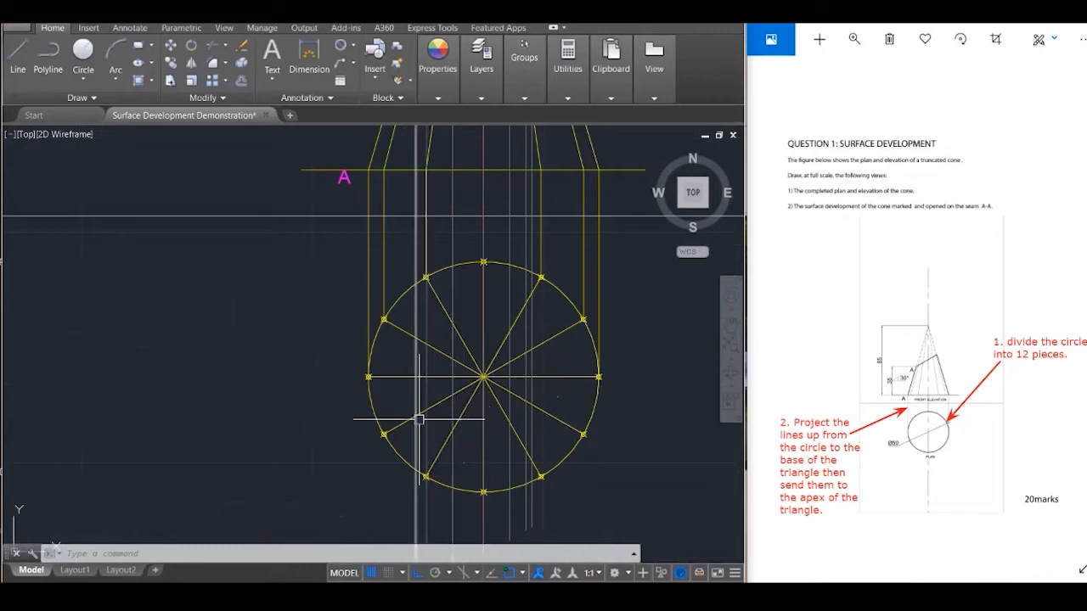
pyautogui.scroll(-3, 421, 416)
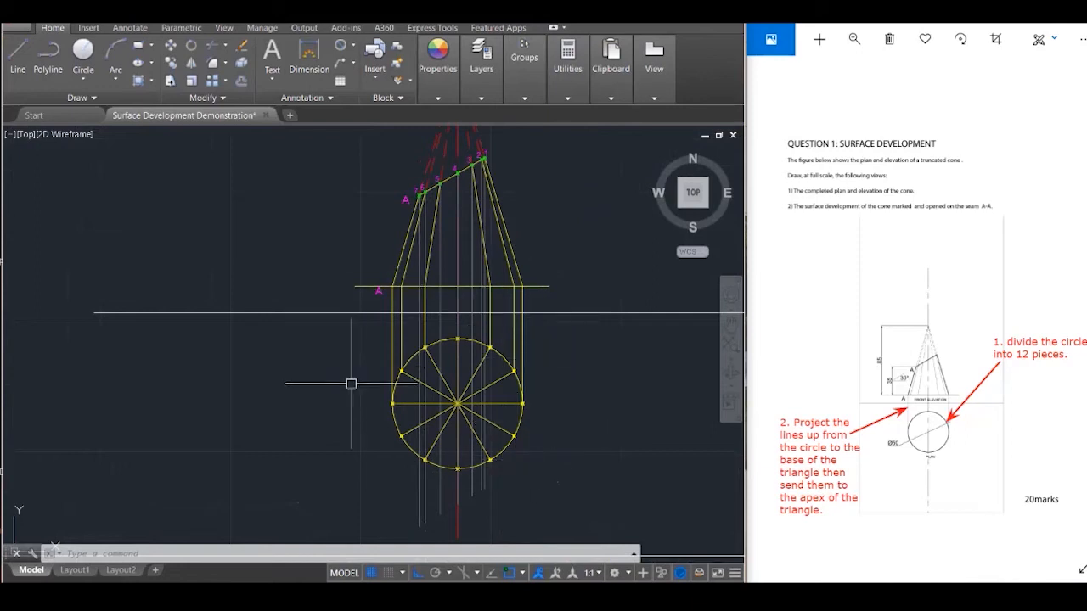
# Examine where the projection lines from points 1 and 7 cross the horizontal diameter of the plan circle
pyautogui.scroll(2, 416, 406)
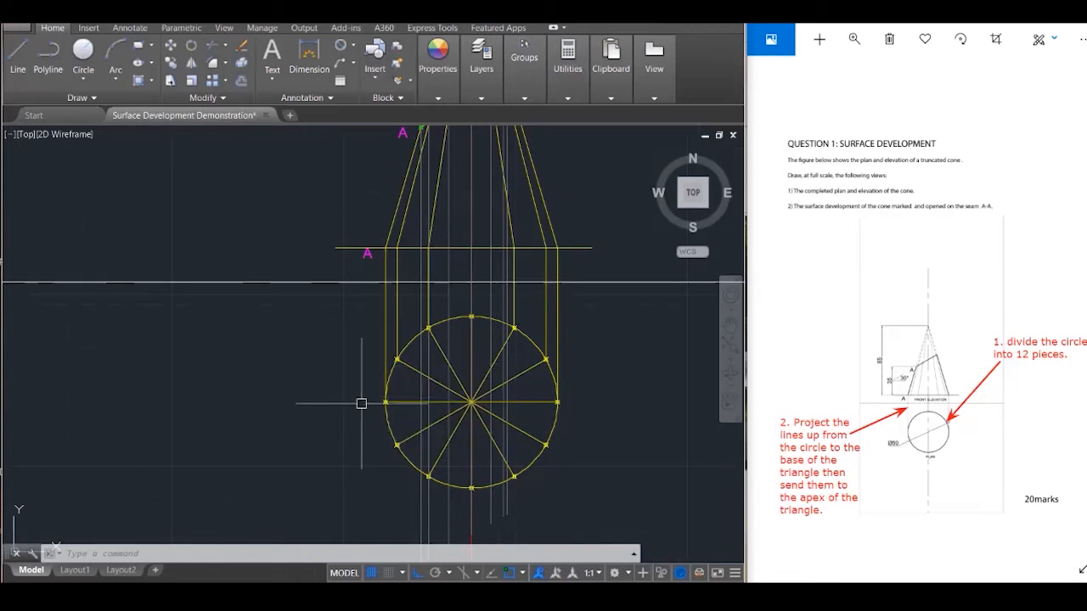
pyautogui.scroll(-2, 361, 404)
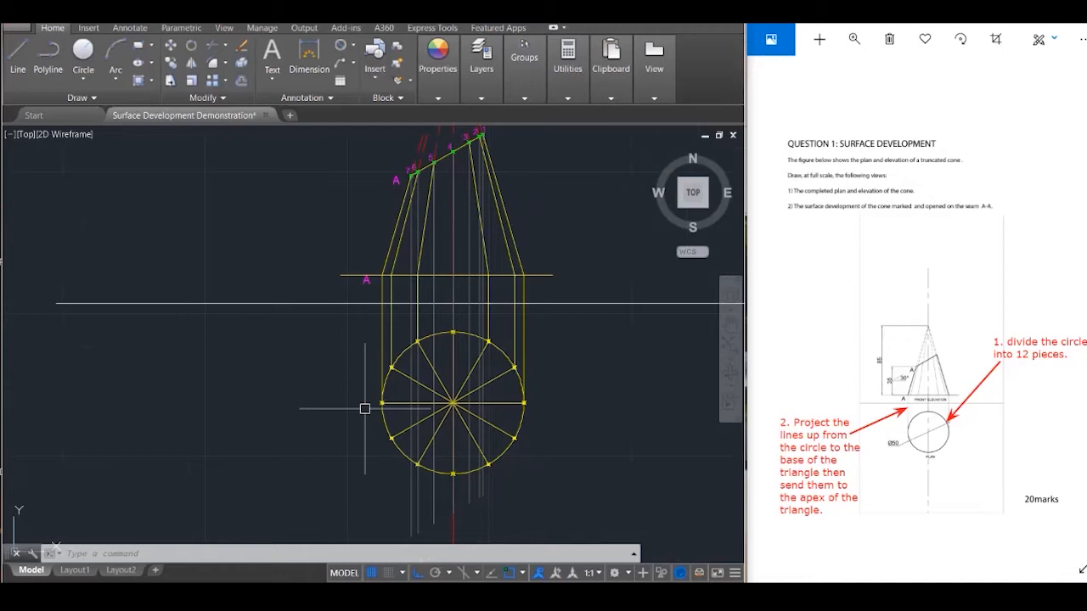
pyautogui.scroll(3, 365, 408)
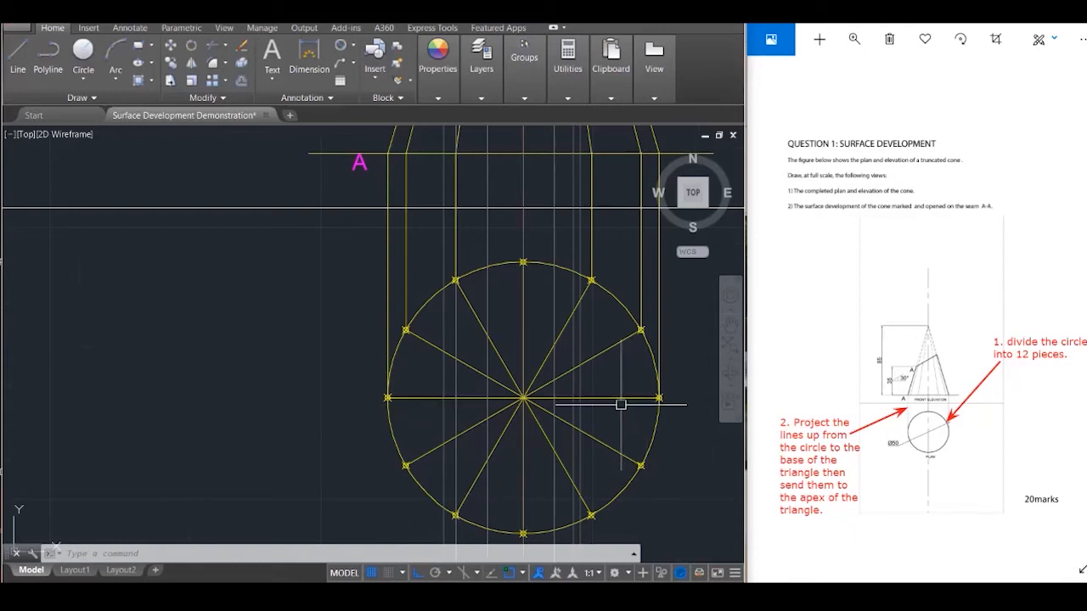
pyautogui.scroll(-1, 610, 403)
pyautogui.scroll(3, 610, 404)
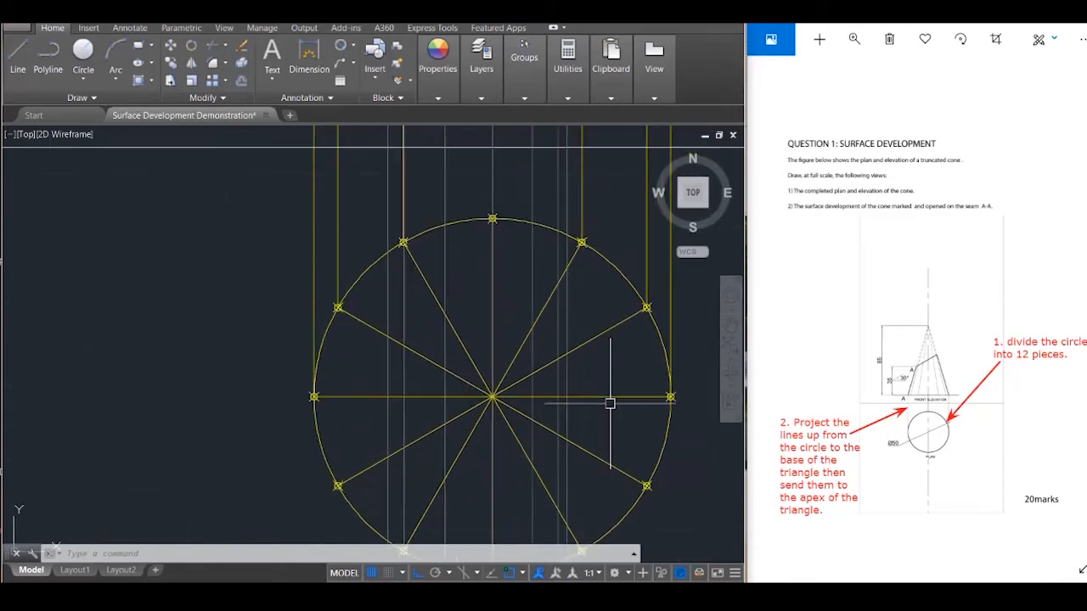
pyautogui.click(561, 382)
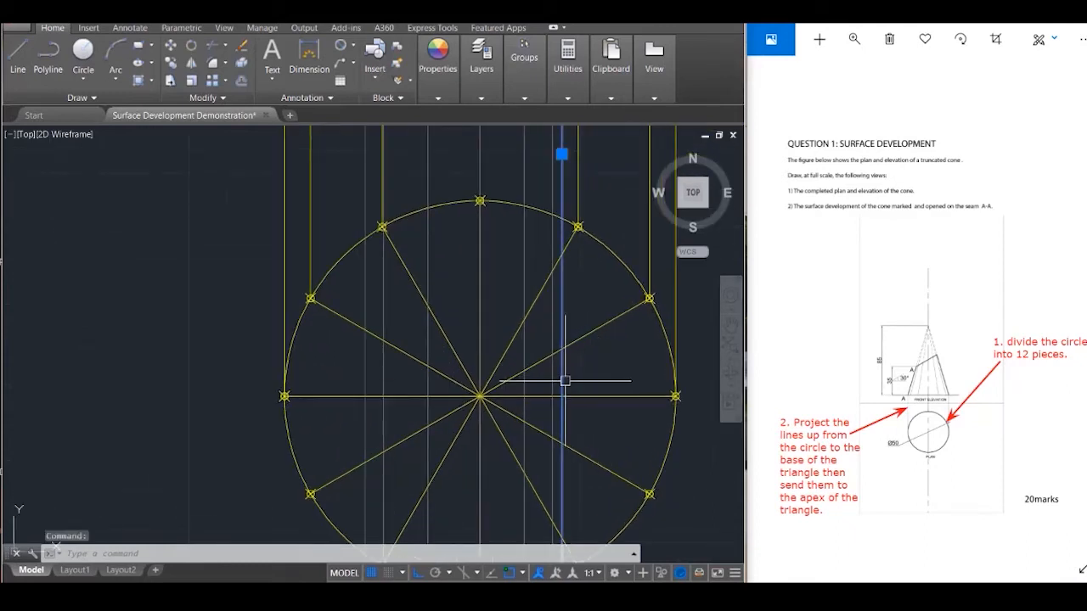
pyautogui.click(564, 395)
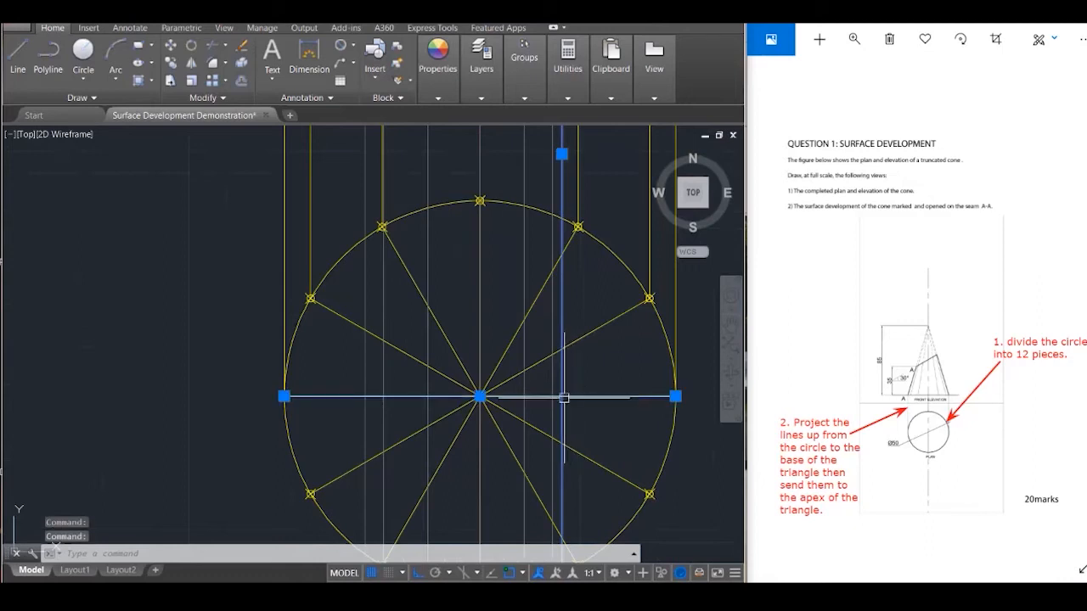
pyautogui.click(367, 378)
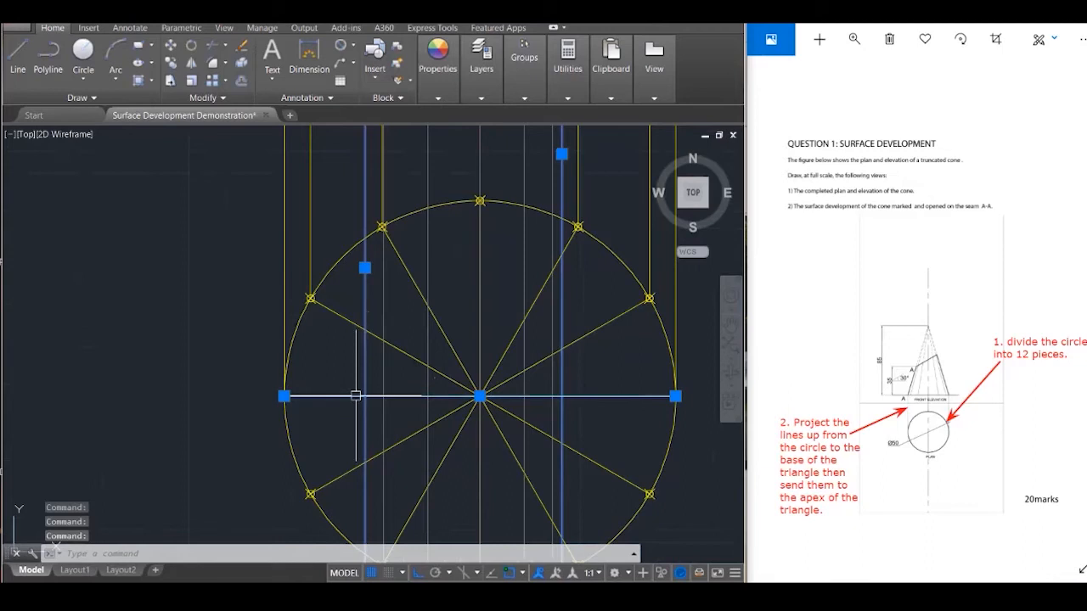
pyautogui.press('Escape')
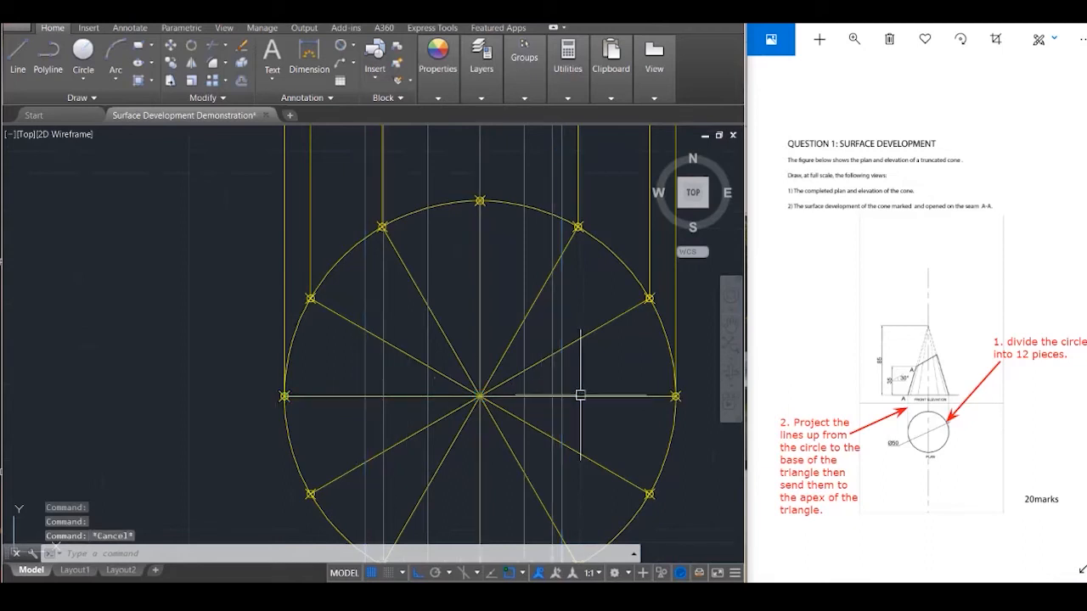
# Place points where the projection lines from cut points 1 and 7 cross the plan circle's horizontal diameter
pyautogui.write('poi')
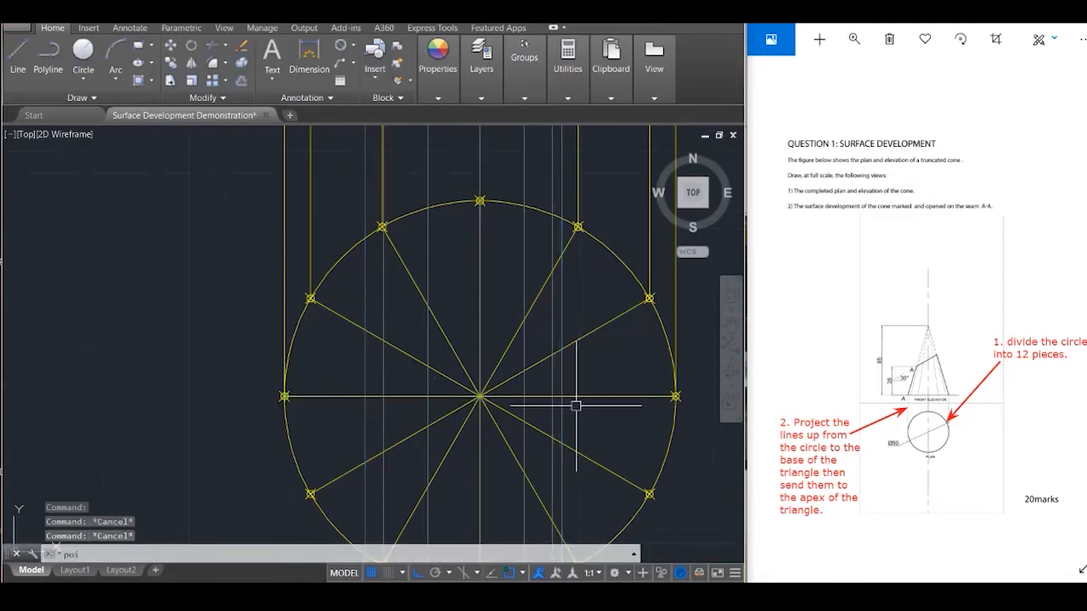
pyautogui.write('n')
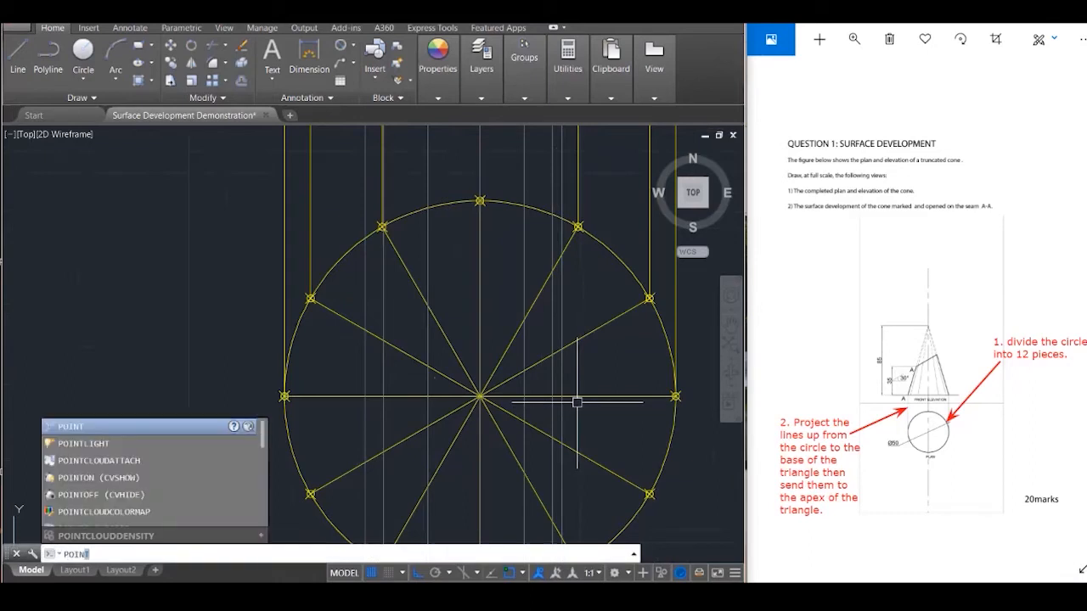
pyautogui.press('Return')
pyautogui.click(559, 397)
pyautogui.press('Return')
pyautogui.press('Escape')
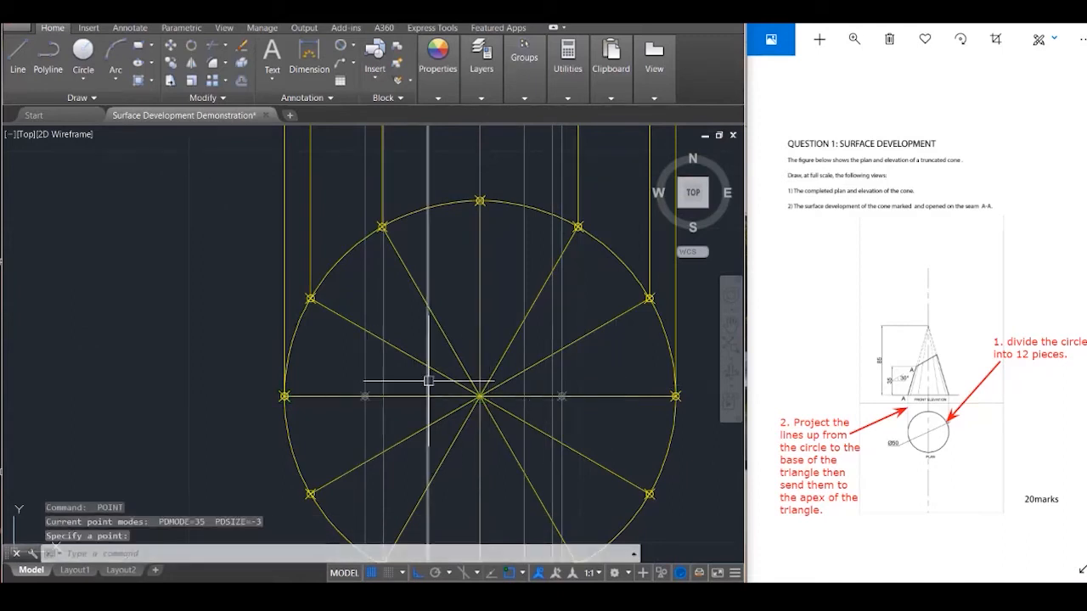
# Place points above and below the plan's horizontal diameter where projection lines 2 and 3 cross their matching sloping diameters
pyautogui.scroll(-2, 577, 434)
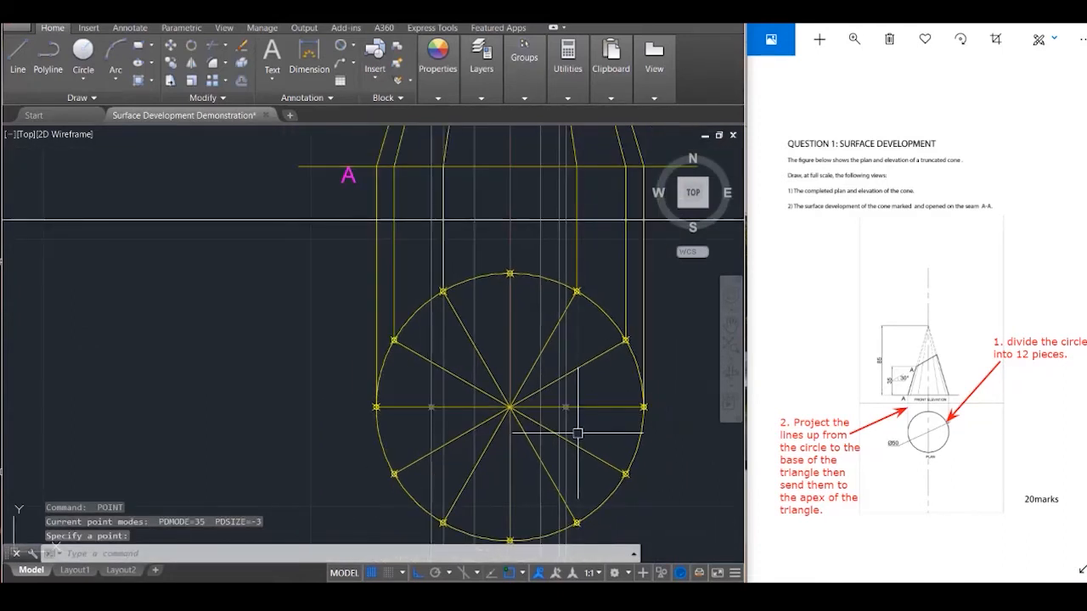
pyautogui.scroll(-1, 578, 433)
pyautogui.scroll(-1, 578, 434)
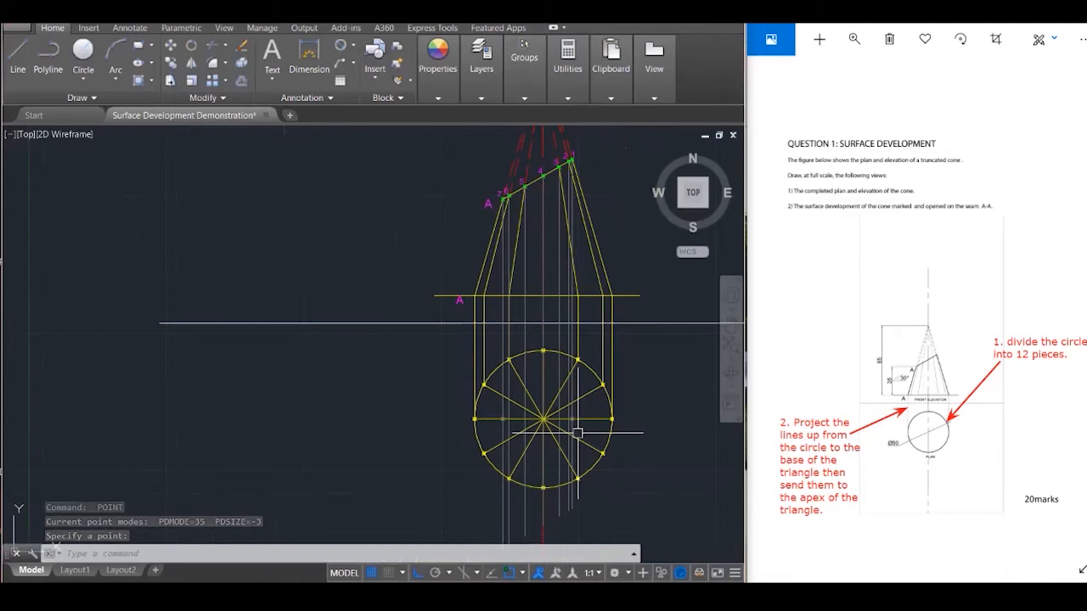
pyautogui.scroll(1, 578, 433)
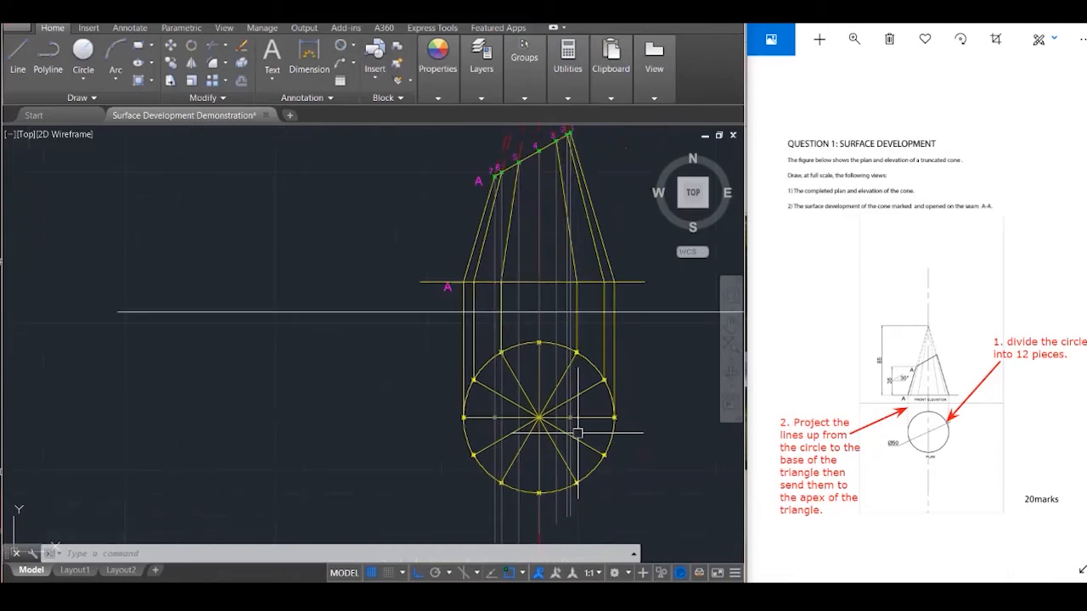
pyautogui.scroll(2, 578, 433)
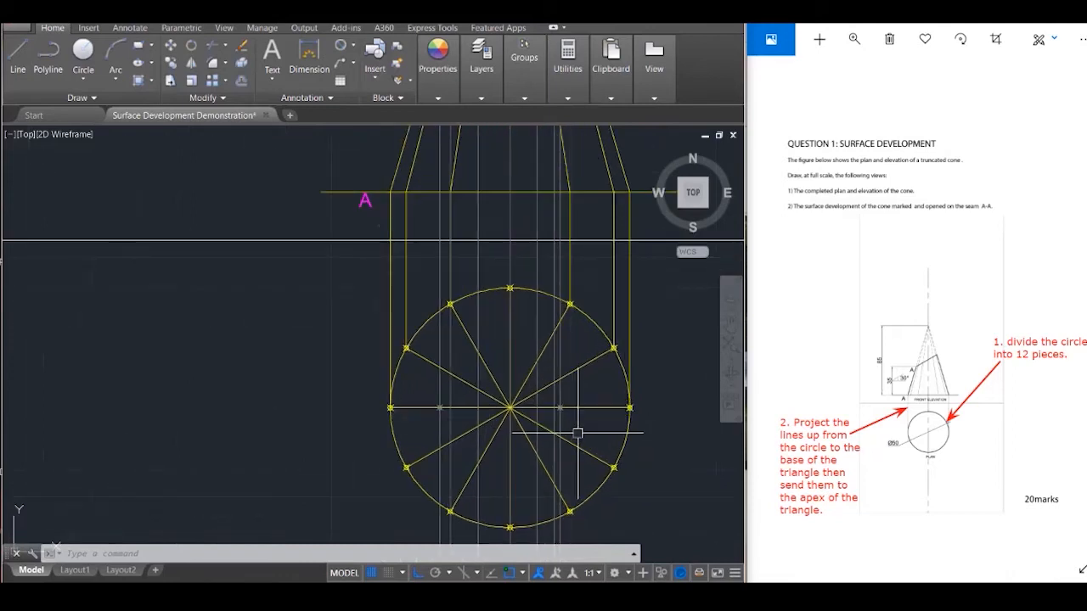
pyautogui.scroll(2, 577, 433)
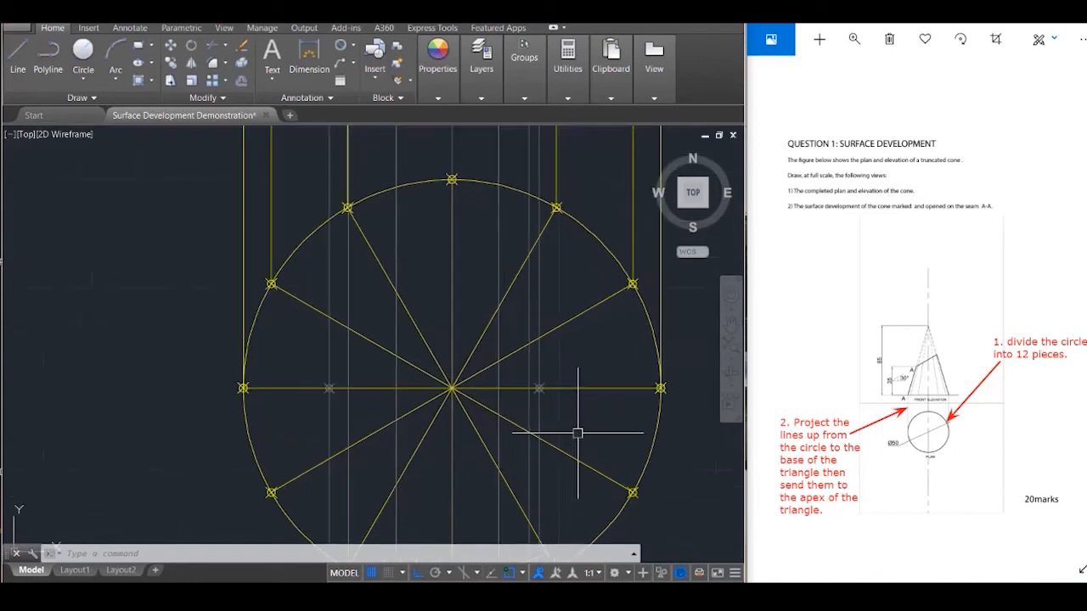
pyautogui.press('Return')
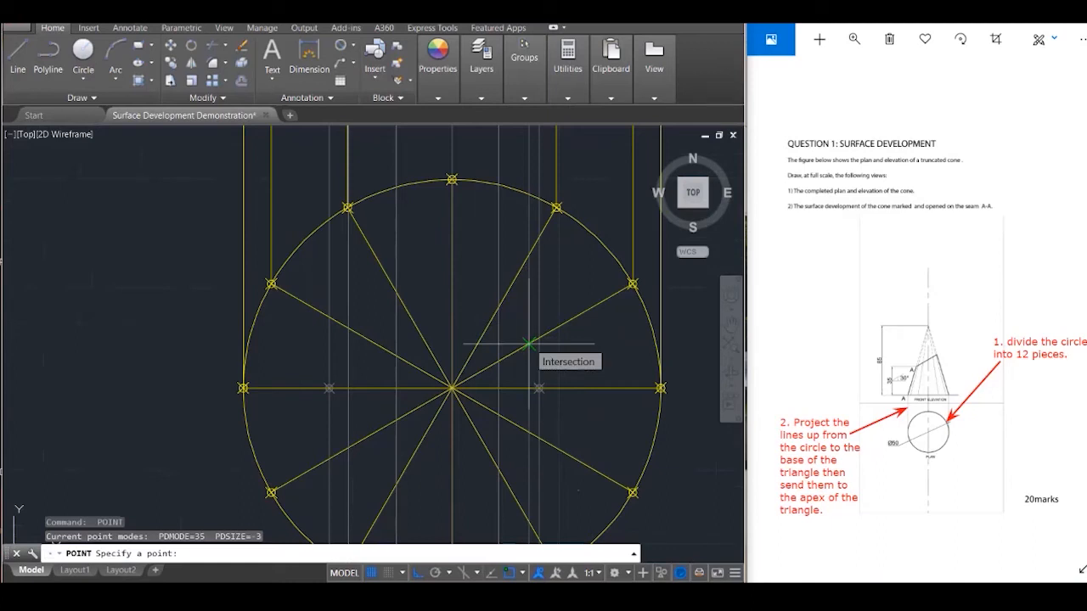
pyautogui.click(528, 344)
pyautogui.press('Return')
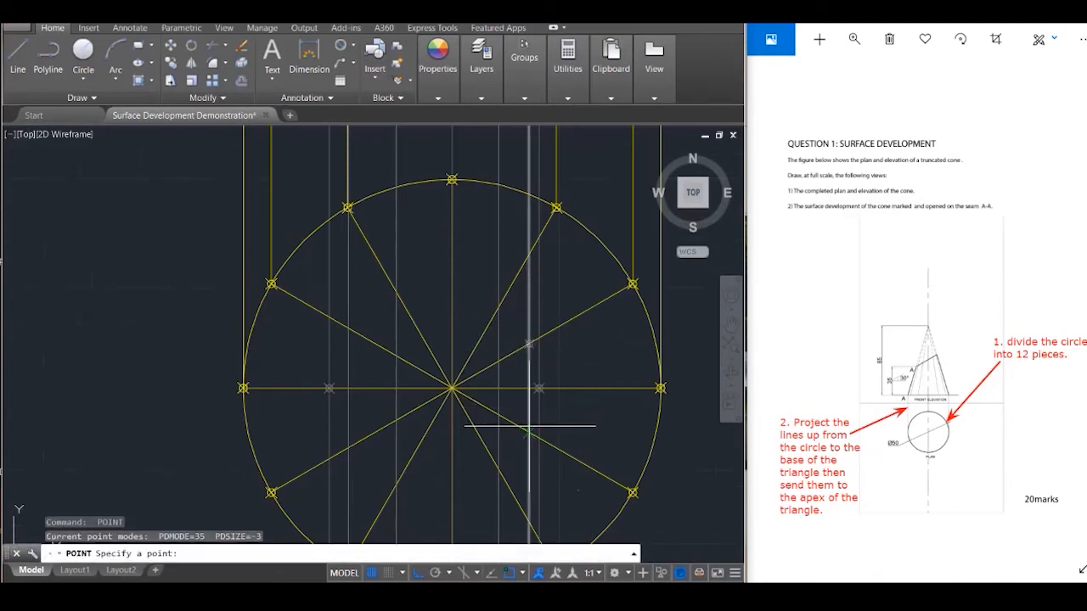
pyautogui.click(528, 433)
pyautogui.press('Return')
pyautogui.click(499, 306)
pyautogui.press('Return')
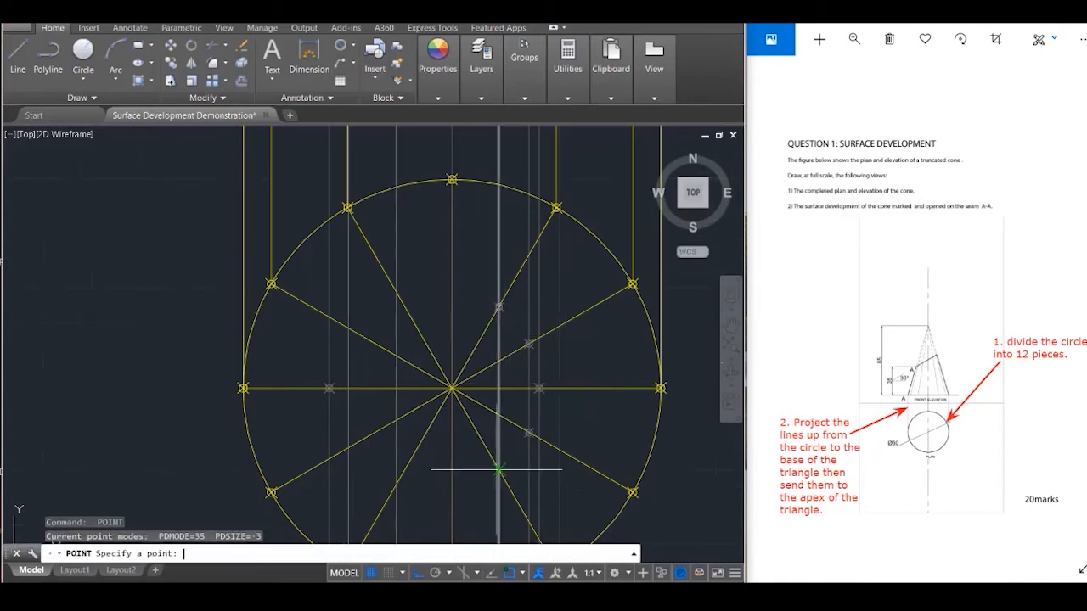
pyautogui.click(499, 469)
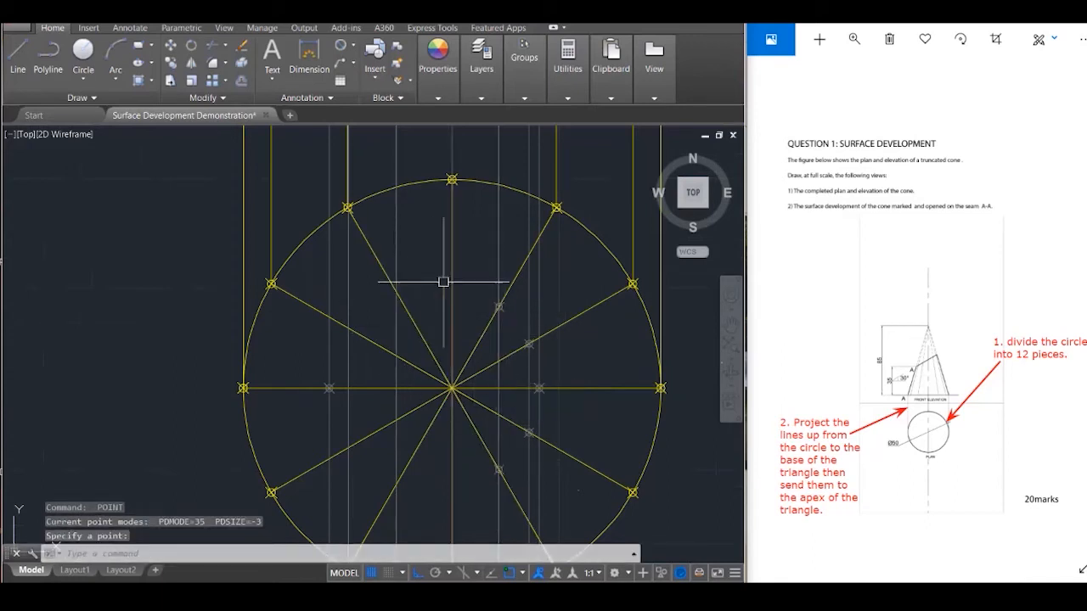
# Place points above and below the plan's horizontal diameter where projection lines 5 and 6 cross their matching sloping diameters
pyautogui.scroll(-1, 491, 439)
pyautogui.scroll(-3, 491, 439)
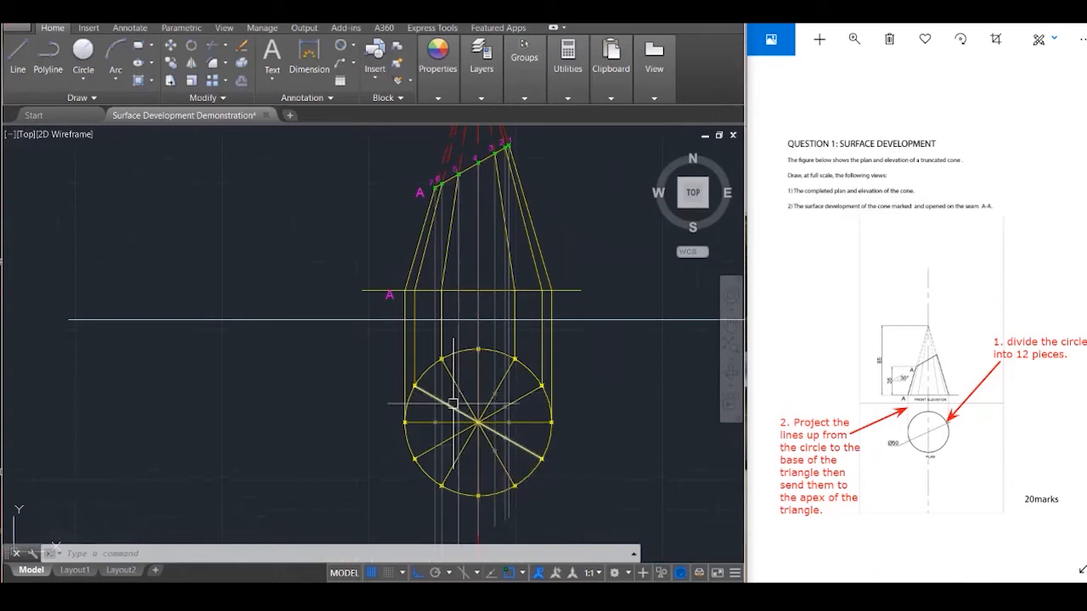
pyautogui.scroll(5, 454, 404)
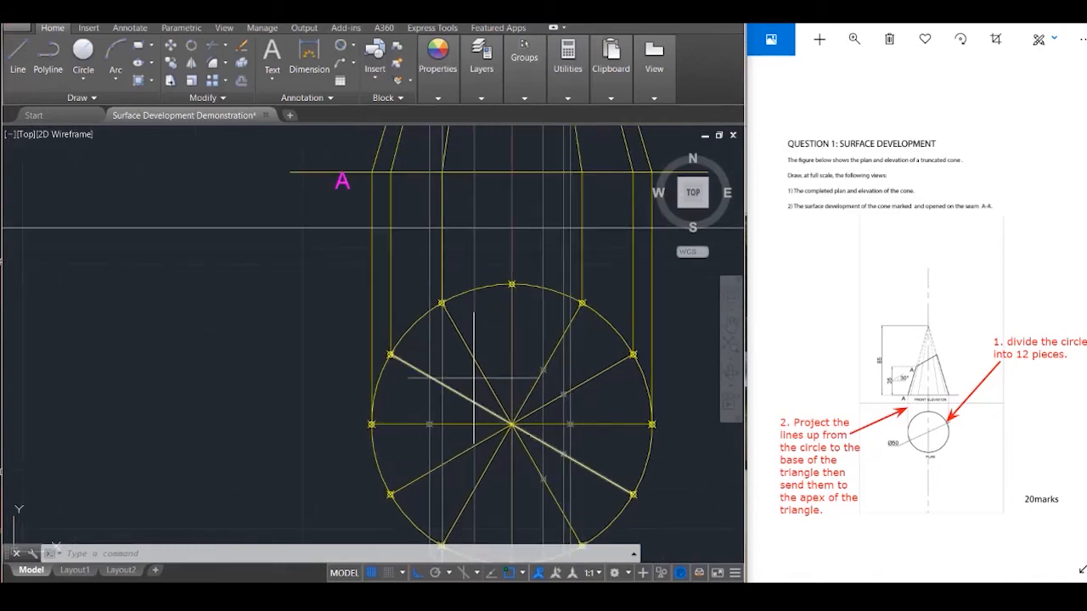
pyautogui.press('Return')
pyautogui.click(474, 360)
pyautogui.press('Return')
pyautogui.click(473, 488)
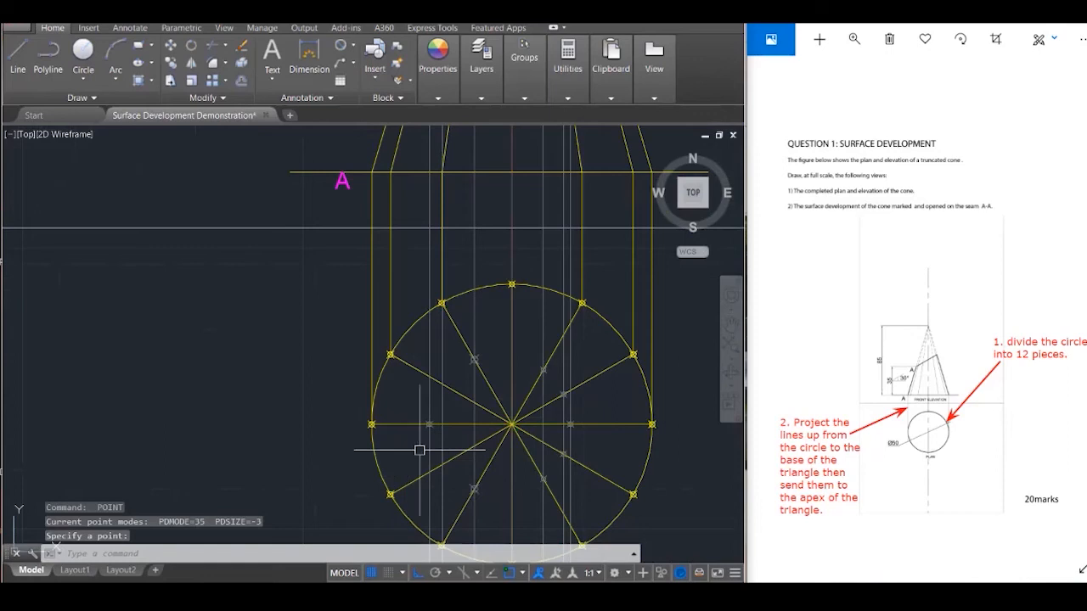
pyautogui.press('Return')
pyautogui.click(442, 385)
pyautogui.press('Return')
pyautogui.click(442, 465)
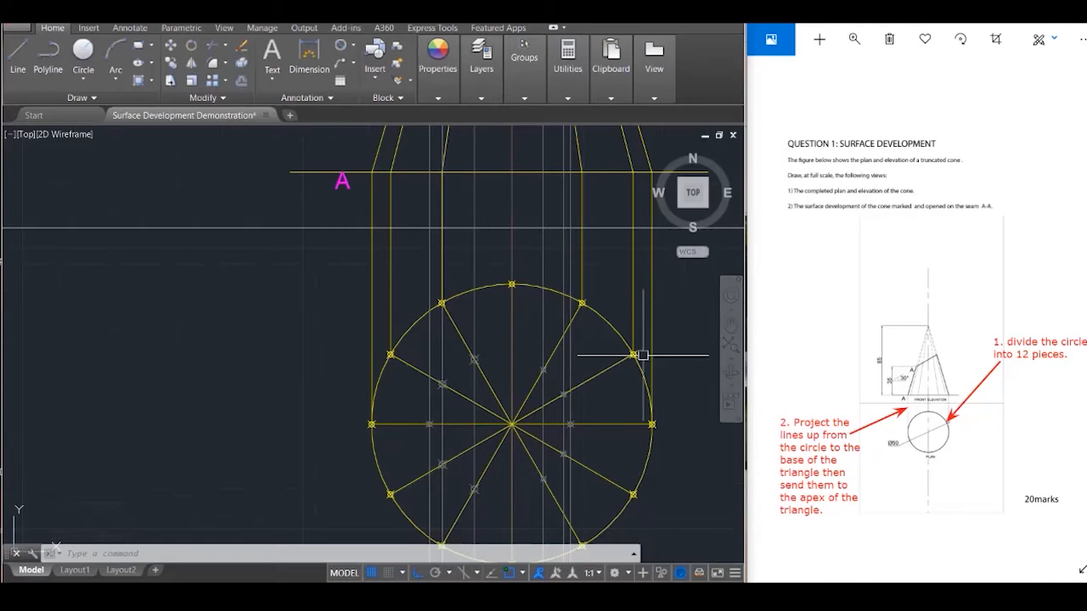
# Draw a closed spline through the ten projected intersection points around the centre of the plan circle
pyautogui.scroll(-4, 524, 391)
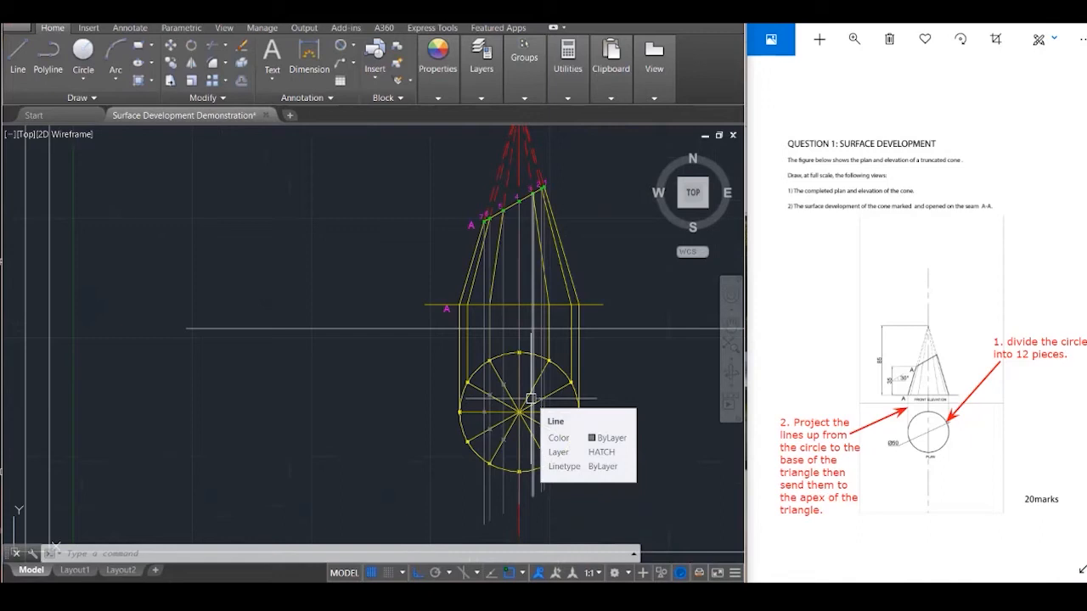
pyautogui.scroll(3, 553, 454)
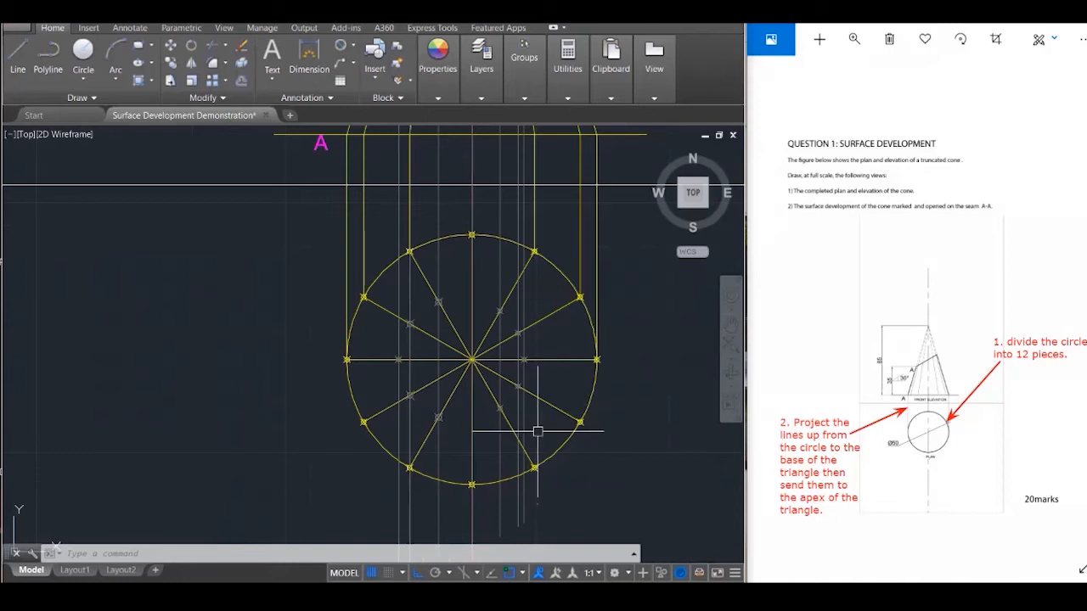
pyautogui.scroll(2, 539, 425)
pyautogui.press('Escape')
pyautogui.press('Escape')
pyautogui.press('Escape')
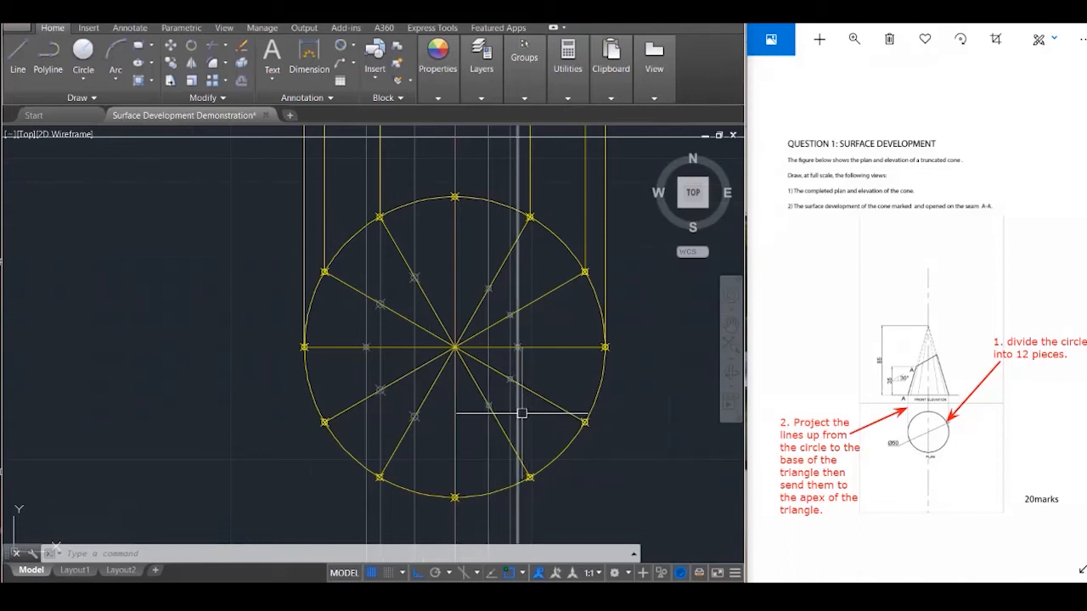
pyautogui.write('SPL')
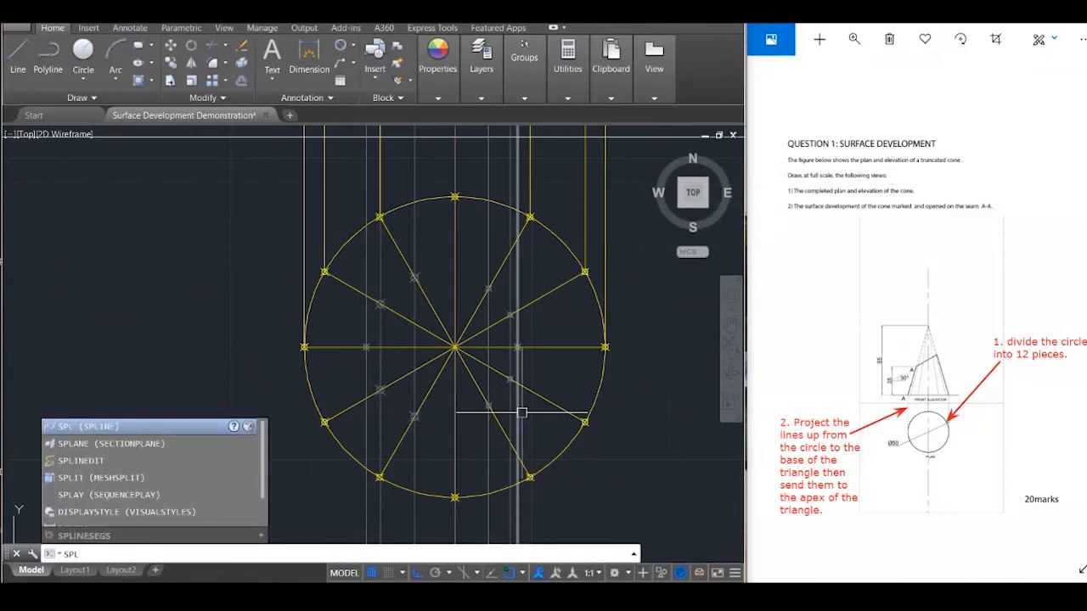
pyautogui.press('Return')
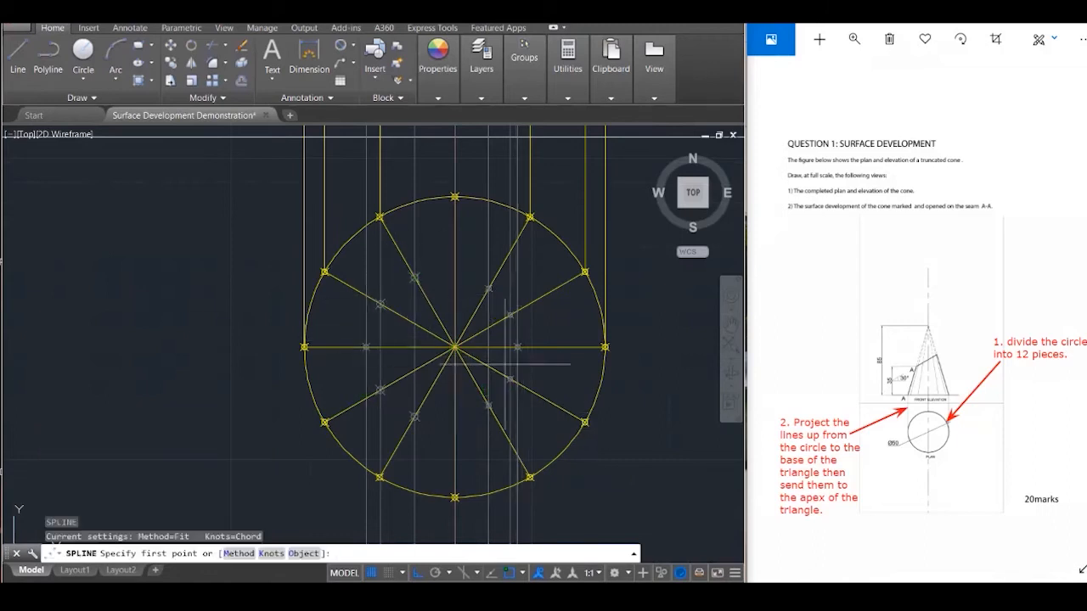
pyautogui.scroll(2, 516, 346)
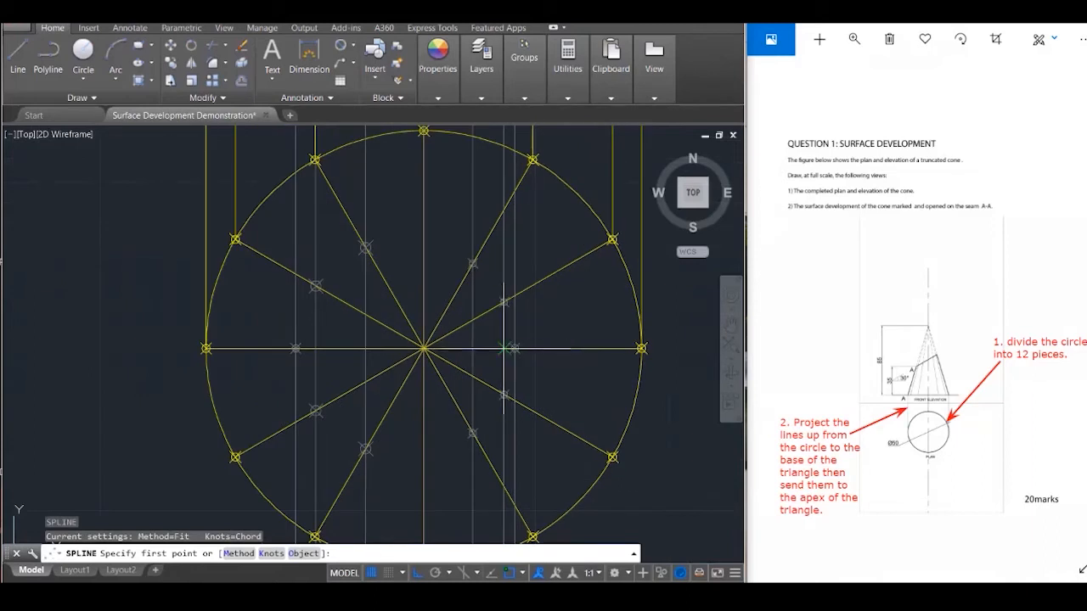
pyautogui.click(515, 348)
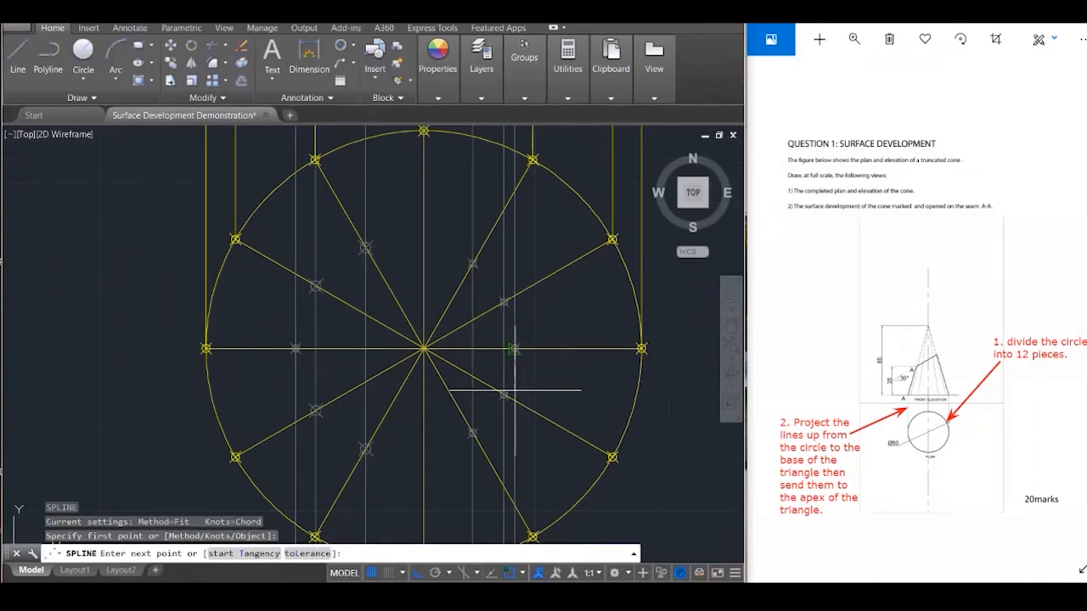
pyautogui.click(504, 395)
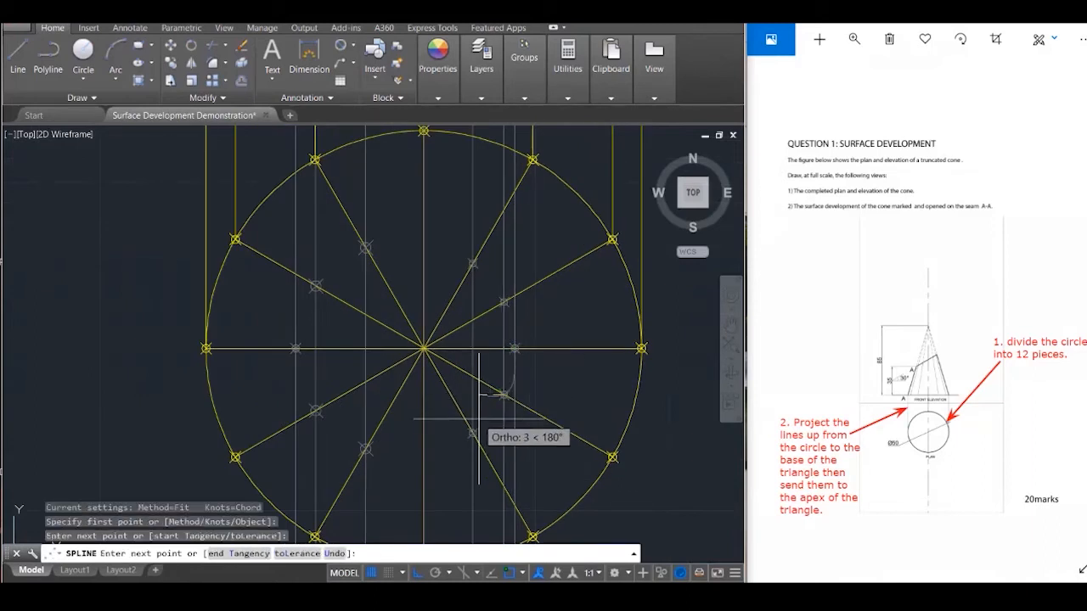
pyautogui.click(473, 433)
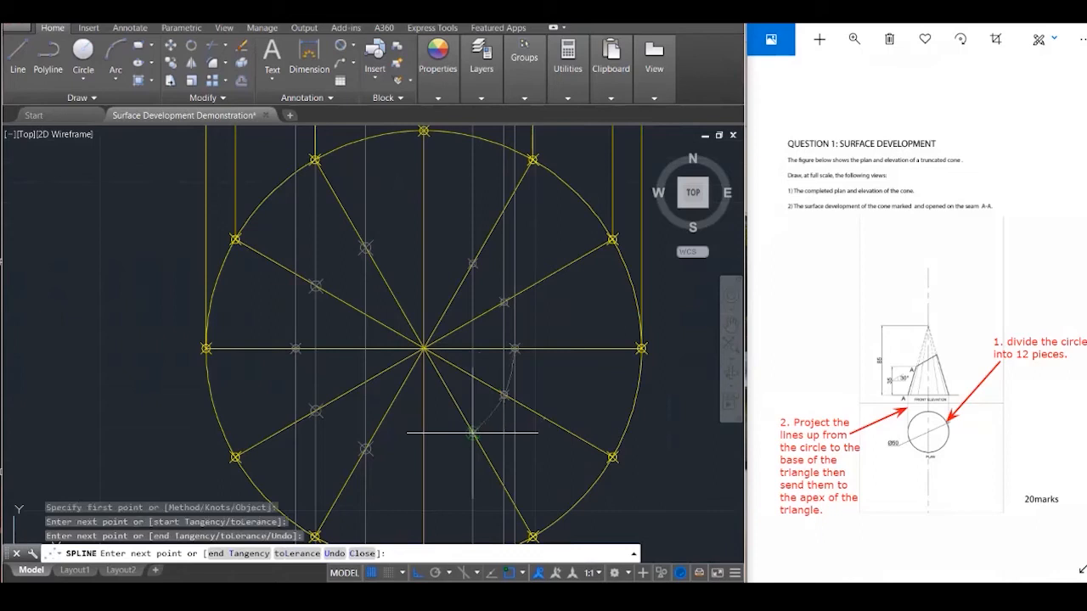
pyautogui.click(367, 449)
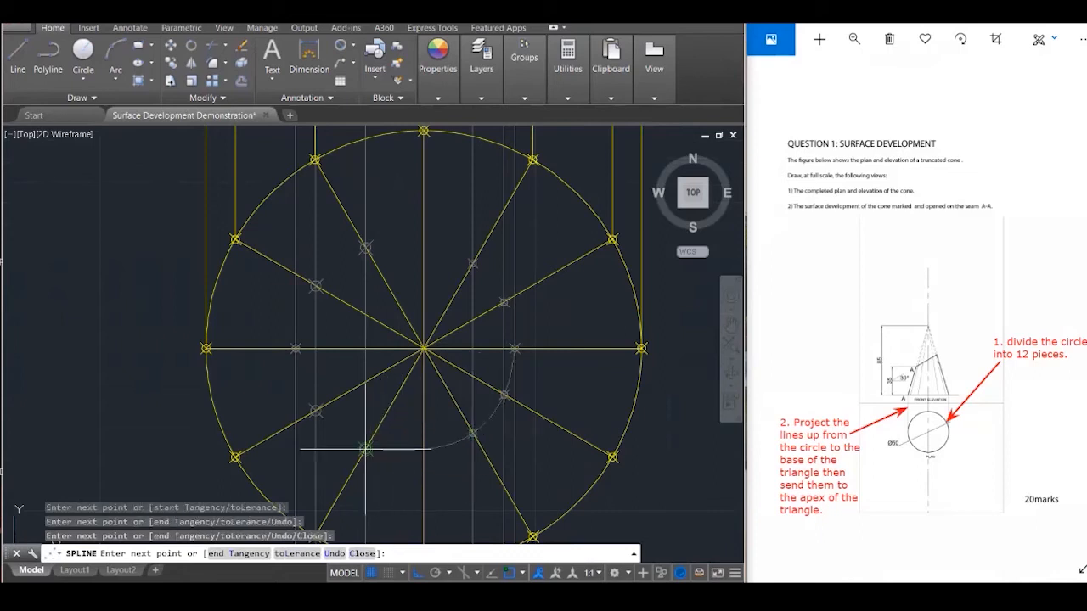
pyautogui.click(316, 411)
pyautogui.click(295, 348)
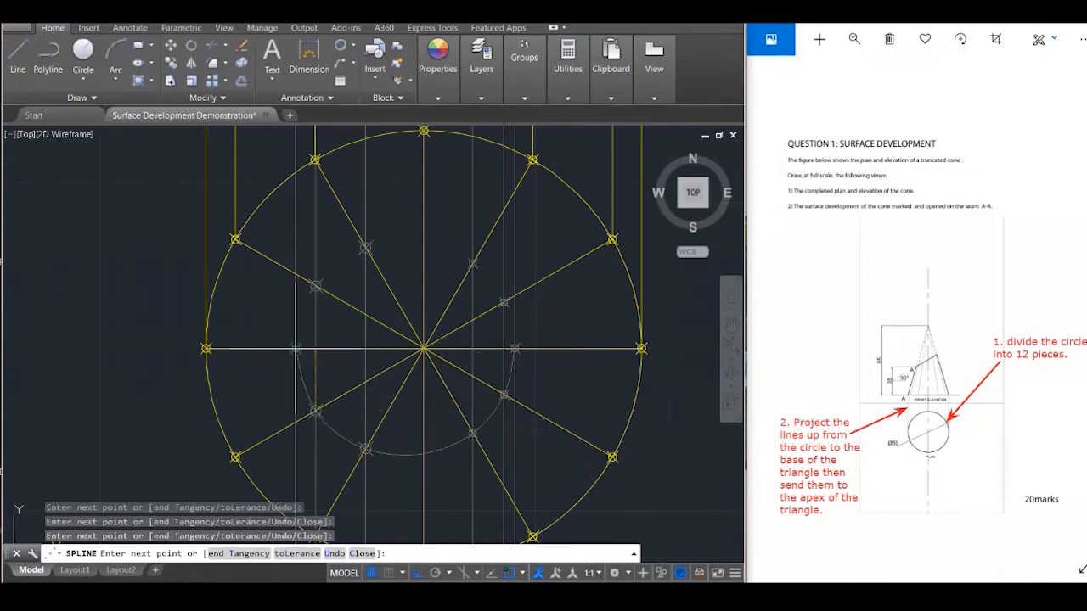
pyautogui.click(316, 287)
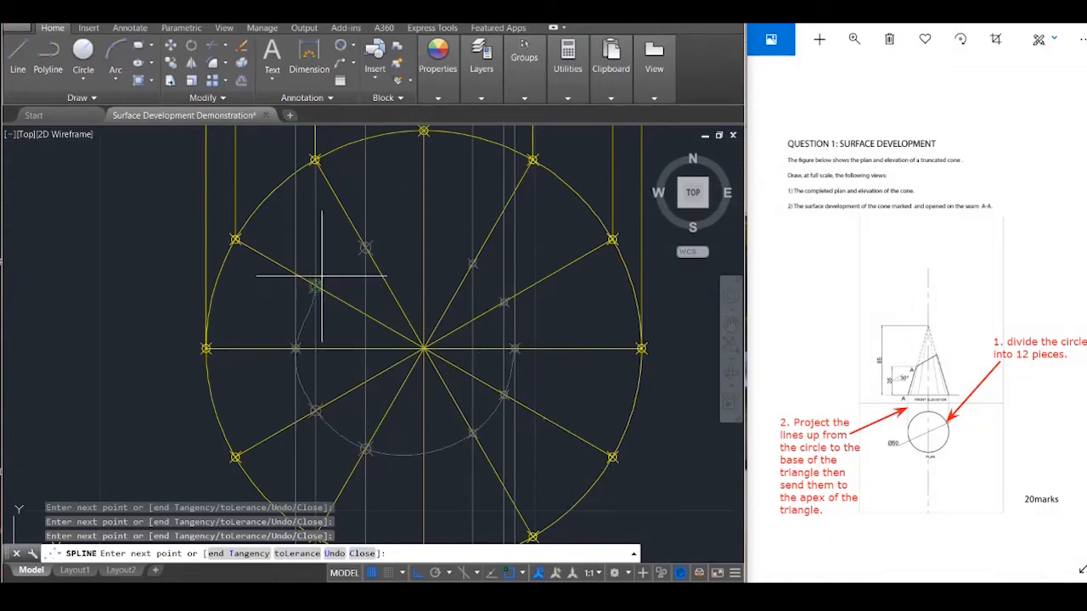
pyautogui.click(365, 248)
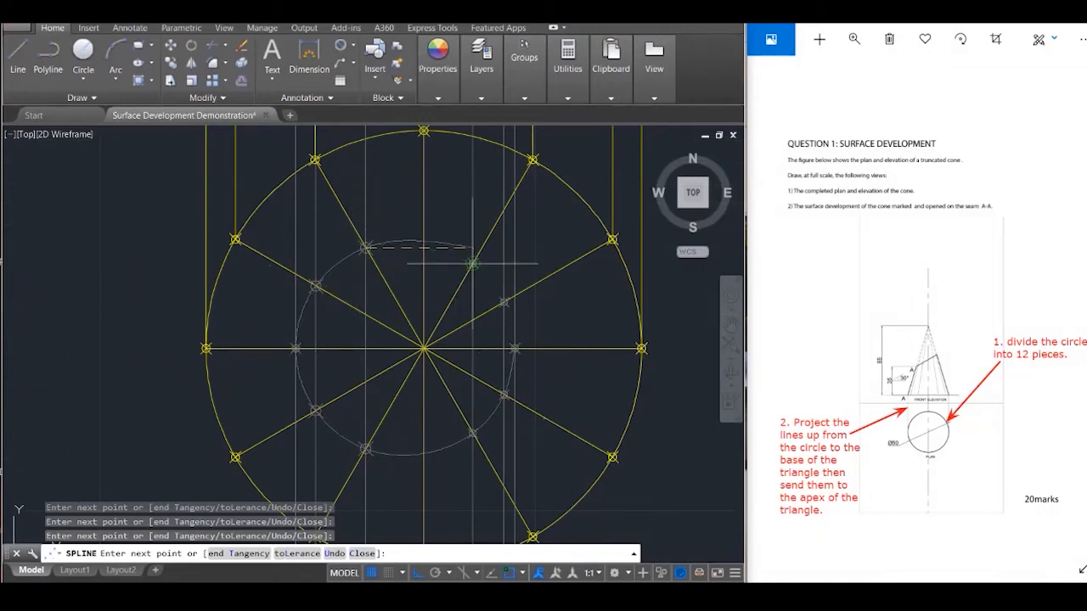
pyautogui.click(473, 264)
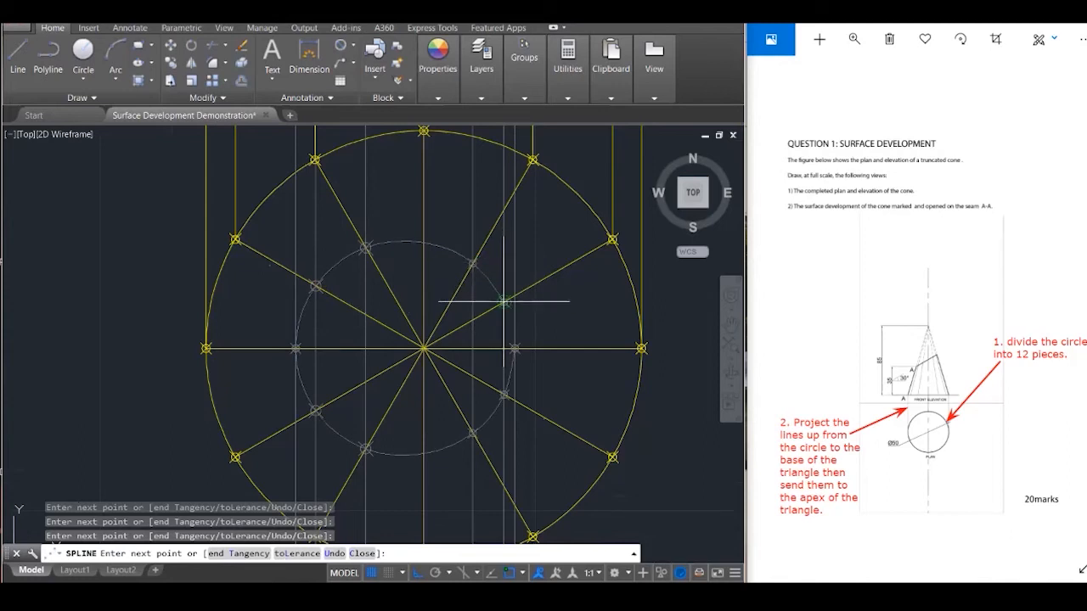
pyautogui.press('Return')
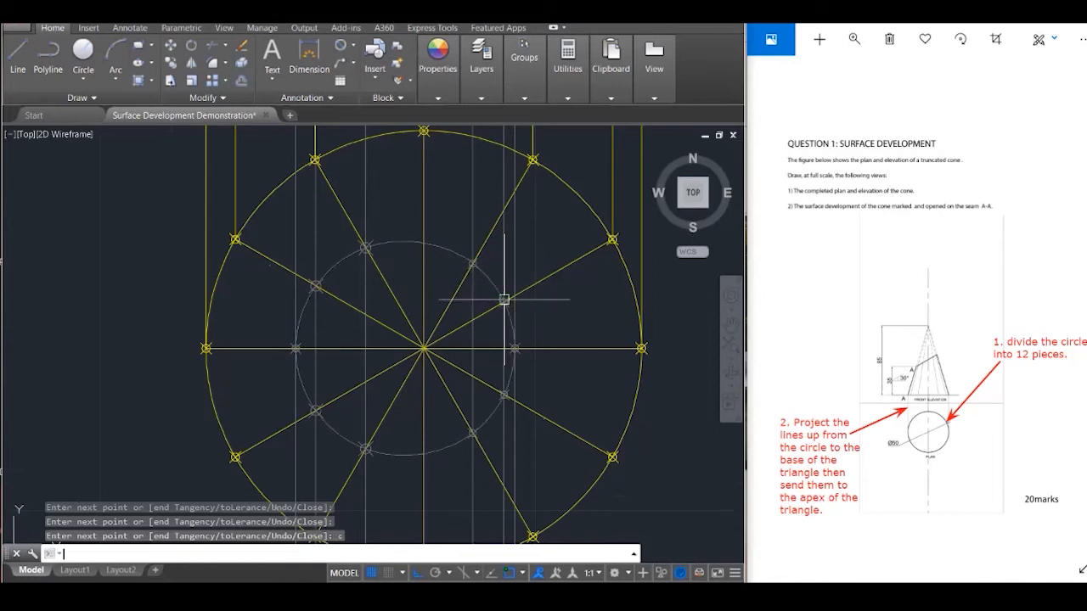
# Place points where the new spline crosses the plan circle's vertical diameter, above and below the centre
pyautogui.scroll(-2, 630, 391)
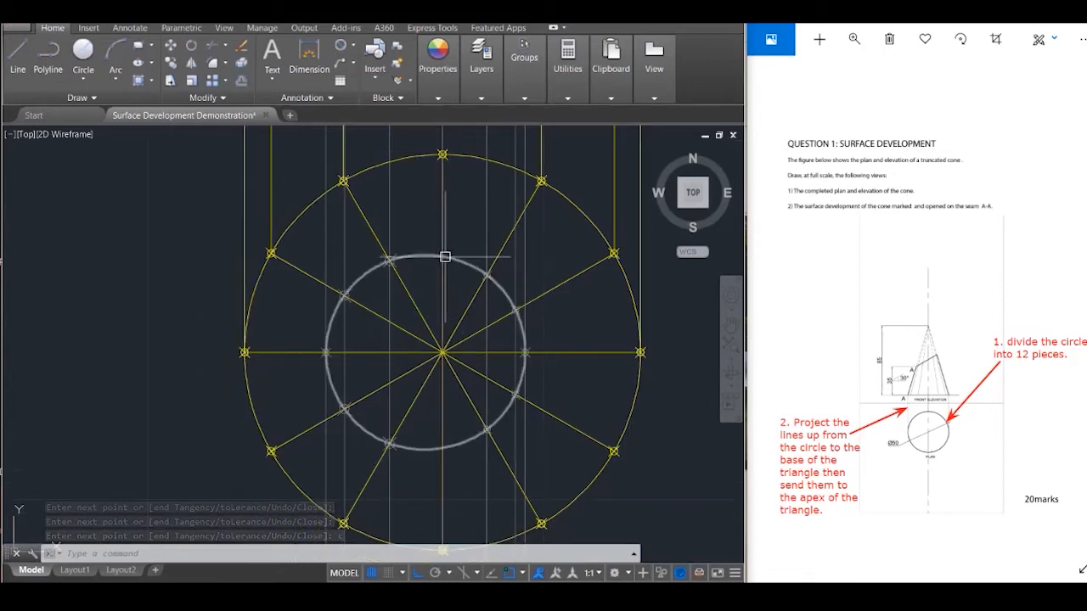
pyautogui.write('PO')
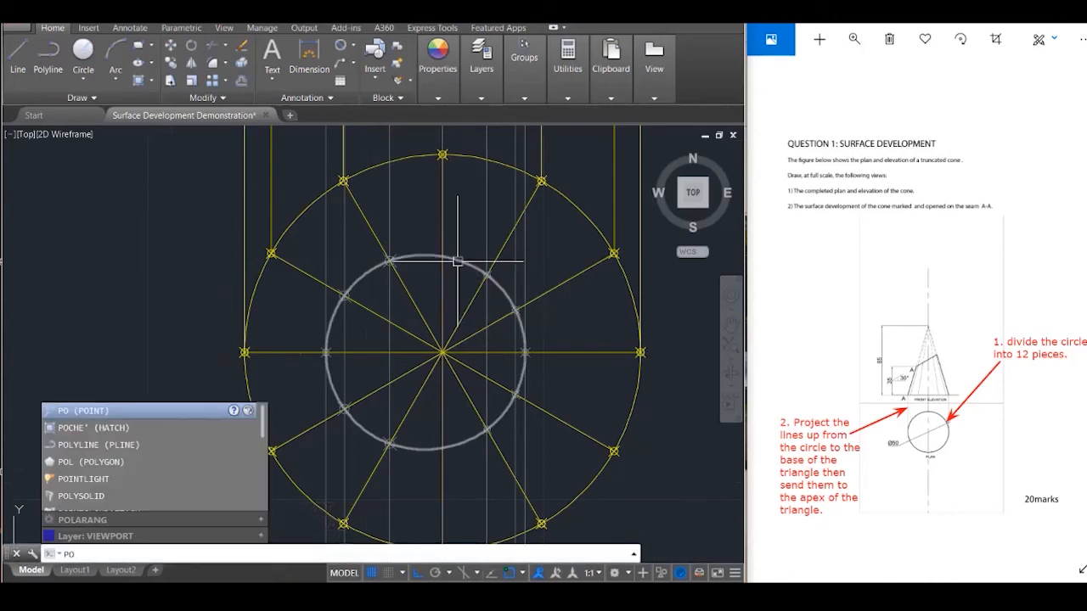
pyautogui.press('Return')
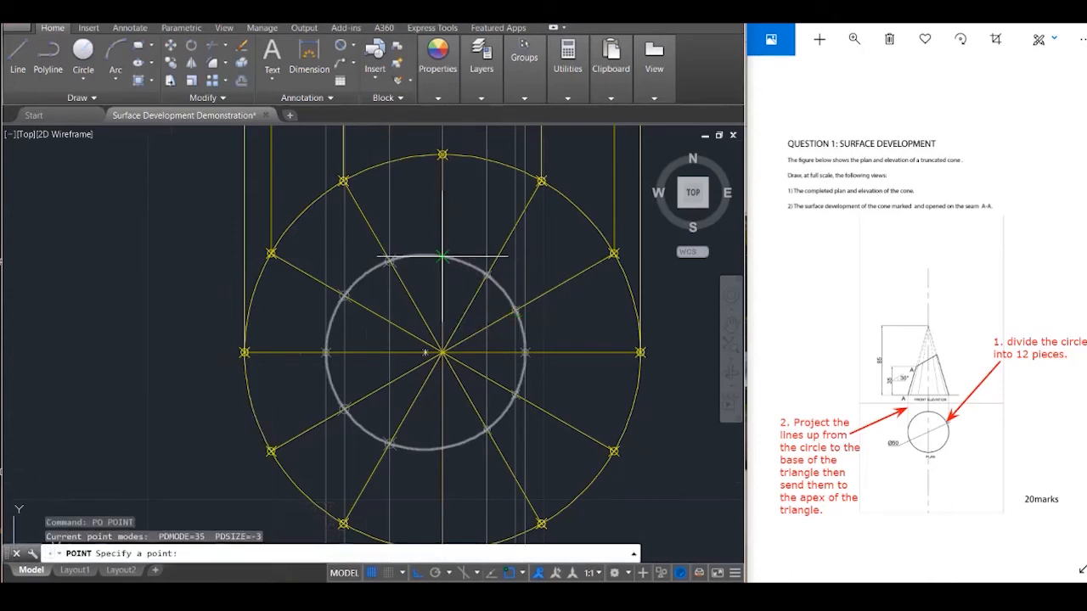
pyautogui.press('Escape')
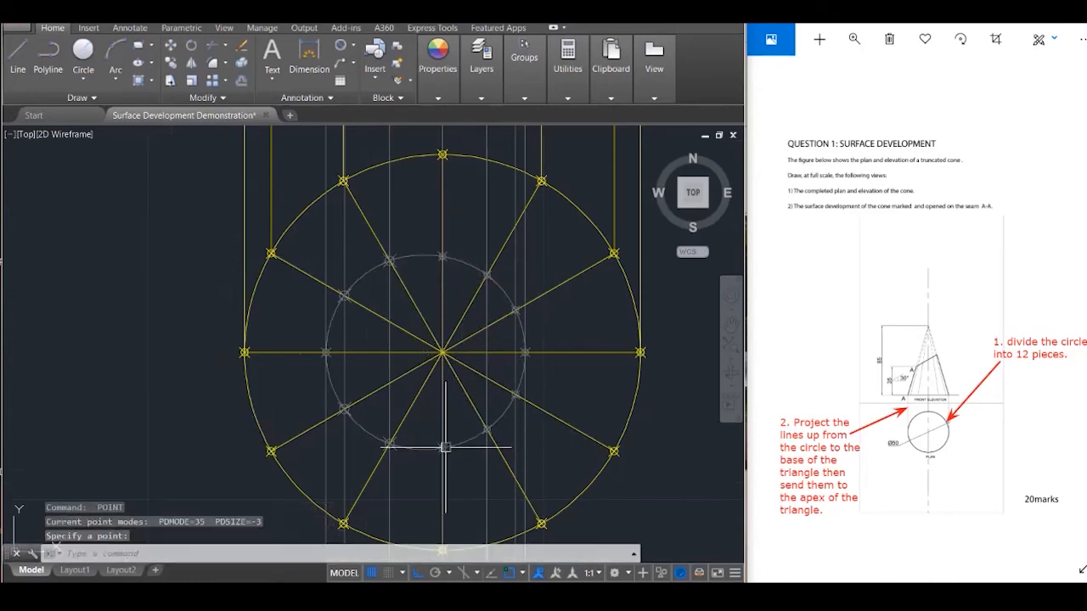
pyautogui.press('Escape')
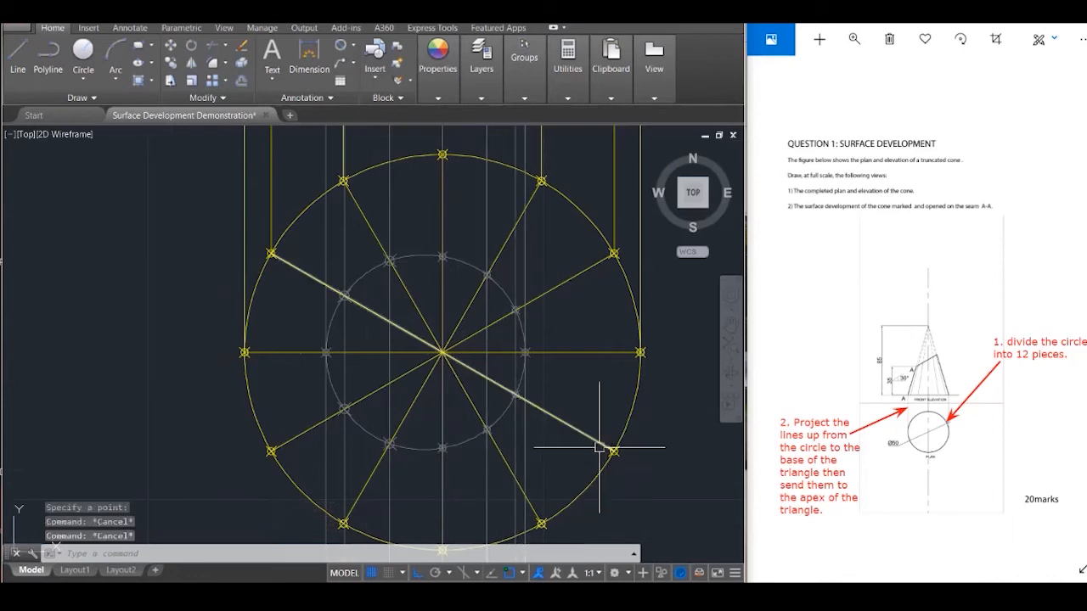
# Move the closed cut-curve spline in the plan to the OUTLINE layer
pyautogui.scroll(-3, 600, 448)
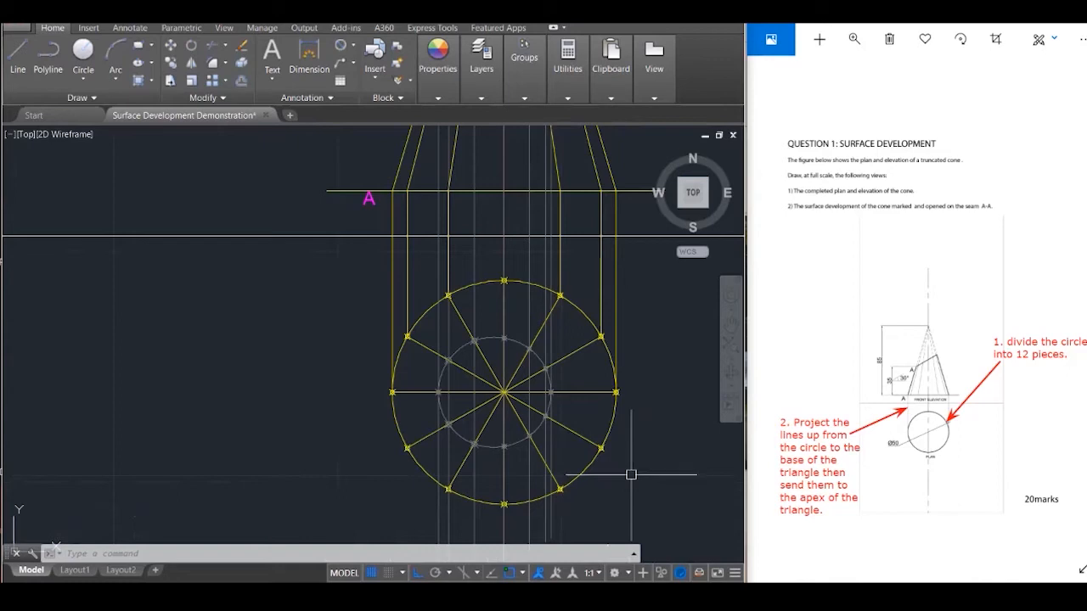
pyautogui.scroll(-4, 578, 458)
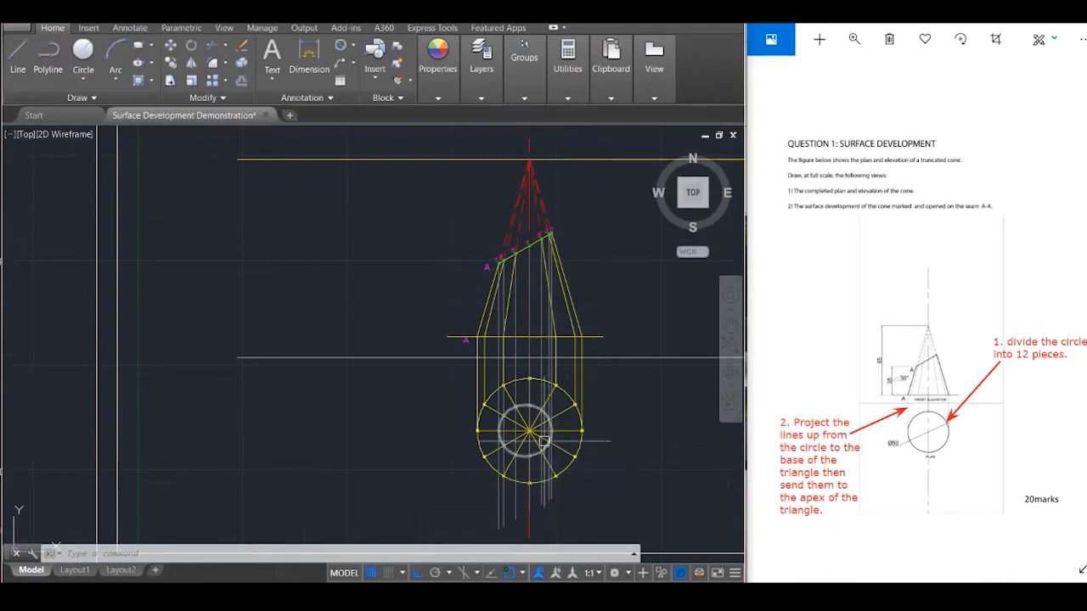
pyautogui.scroll(2, 544, 445)
pyautogui.scroll(1, 539, 445)
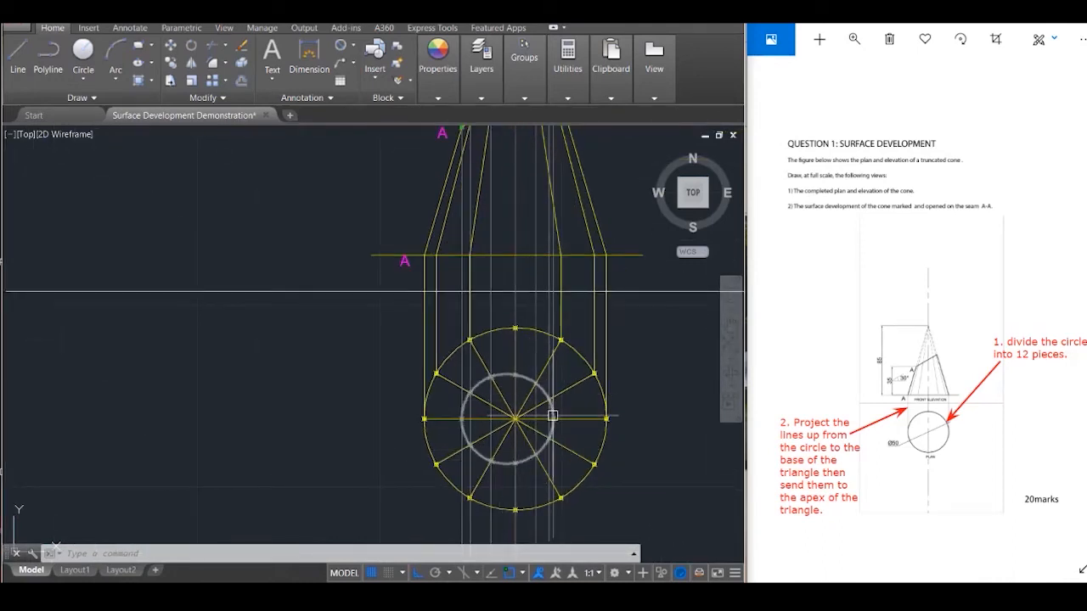
pyautogui.click(521, 462)
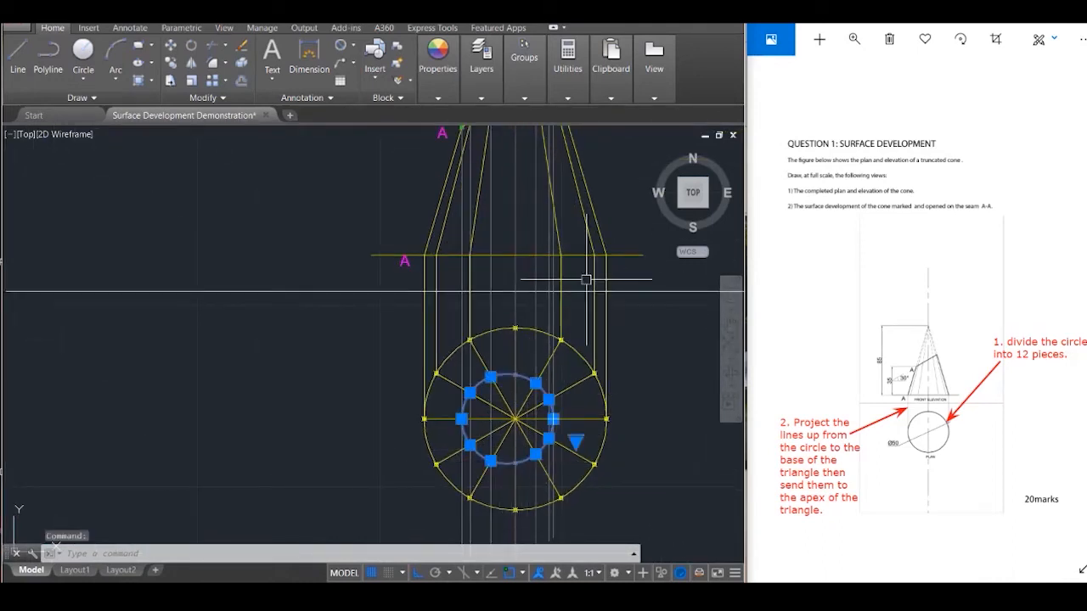
pyautogui.click(524, 63)
pyautogui.click(481, 64)
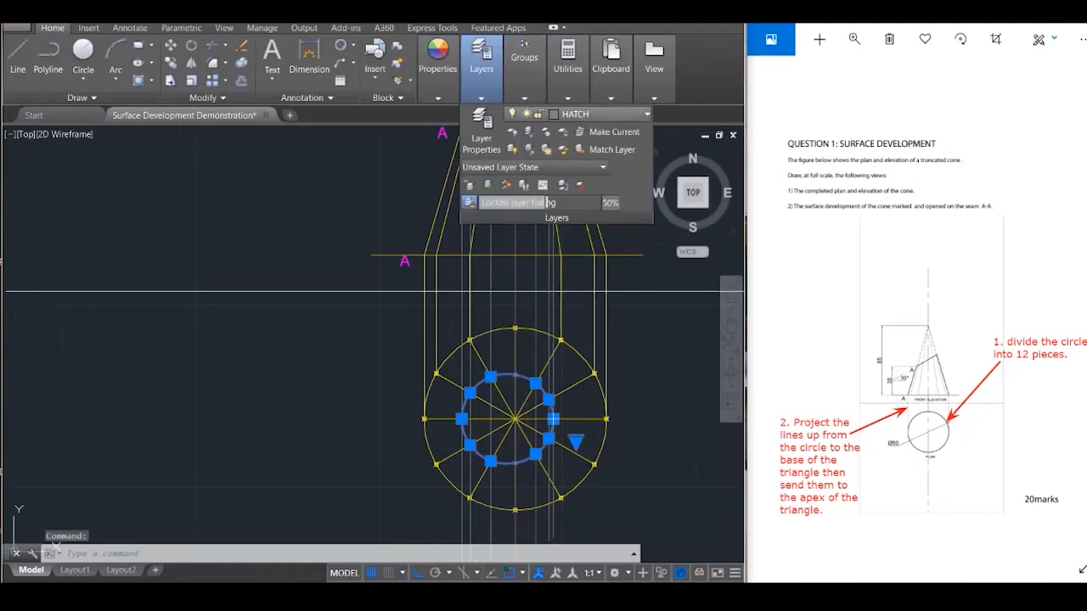
pyautogui.click(578, 113)
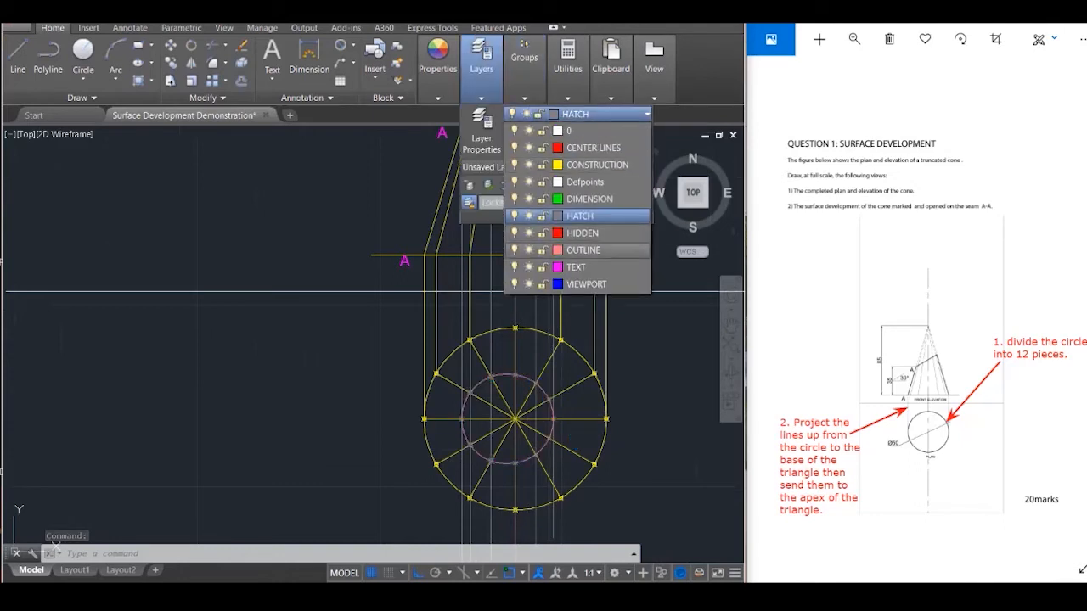
pyautogui.click(595, 250)
pyautogui.press('Escape')
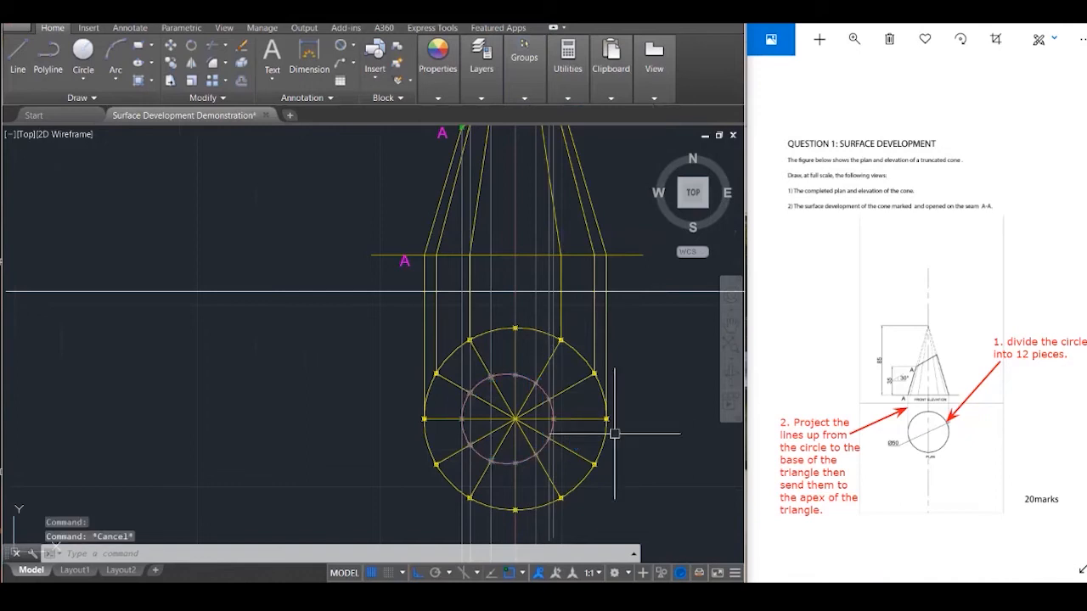
# Move the cone's base circle in the plan to the OUTLINE layer
pyautogui.click(605, 433)
pyautogui.click(524, 68)
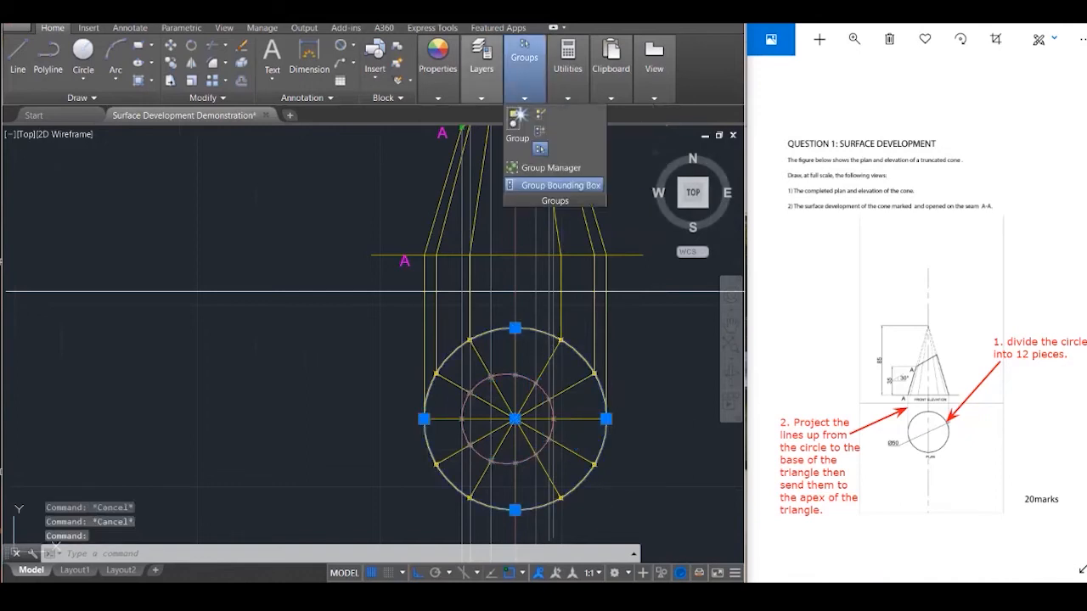
pyautogui.click(482, 68)
pyautogui.click(586, 114)
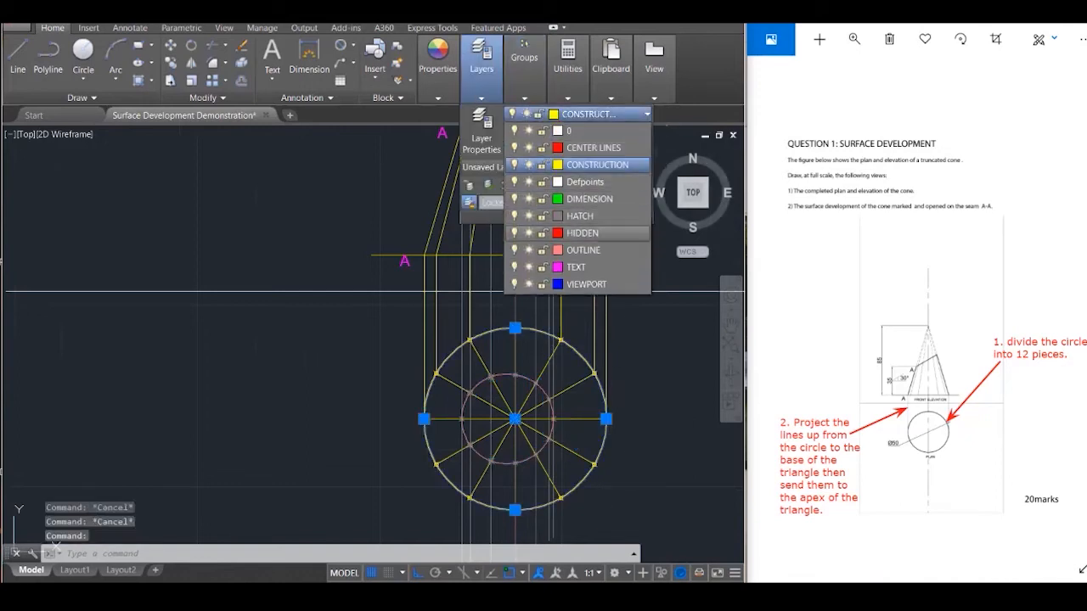
pyautogui.click(582, 233)
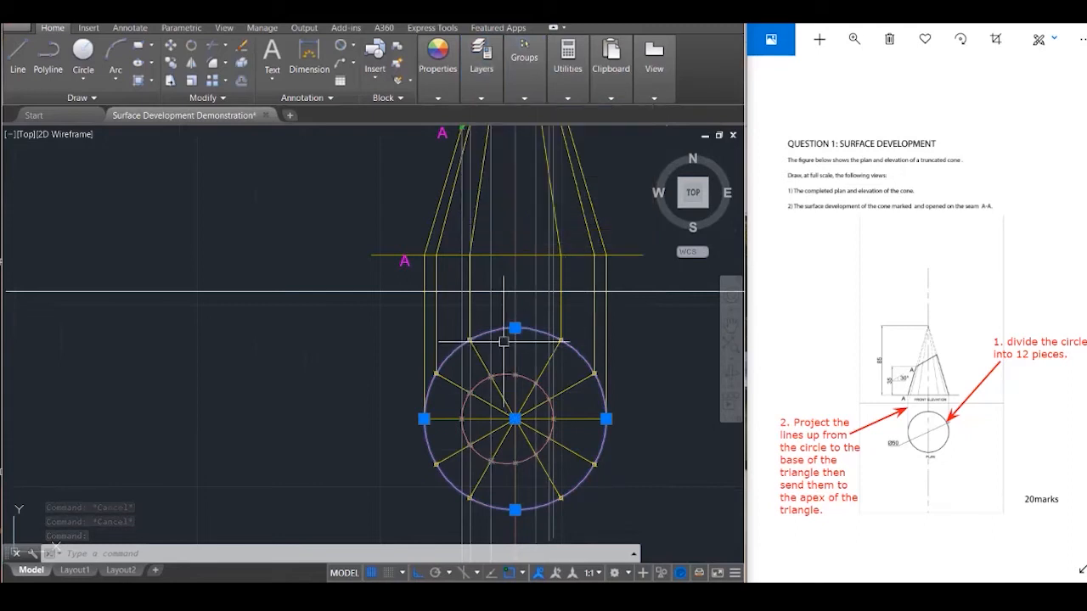
pyautogui.scroll(-2, 503, 341)
pyautogui.scroll(1, 504, 204)
pyautogui.scroll(1, 504, 203)
pyautogui.press('Escape')
pyautogui.press('Escape')
pyautogui.press('Escape')
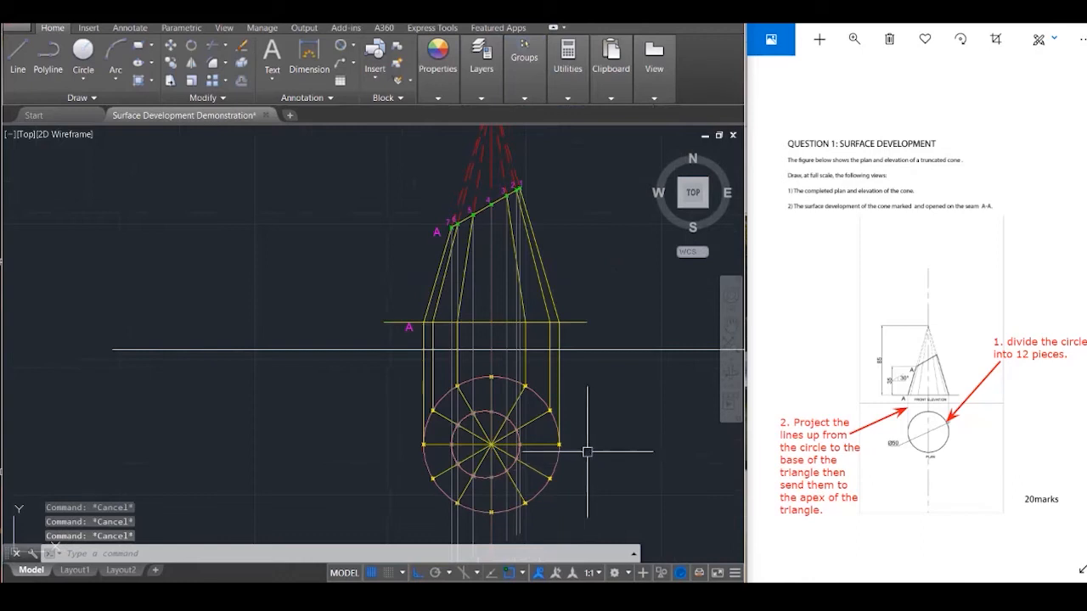
# Delete the horizontal construction line through the cone's apex in the elevation
pyautogui.scroll(-1, 586, 446)
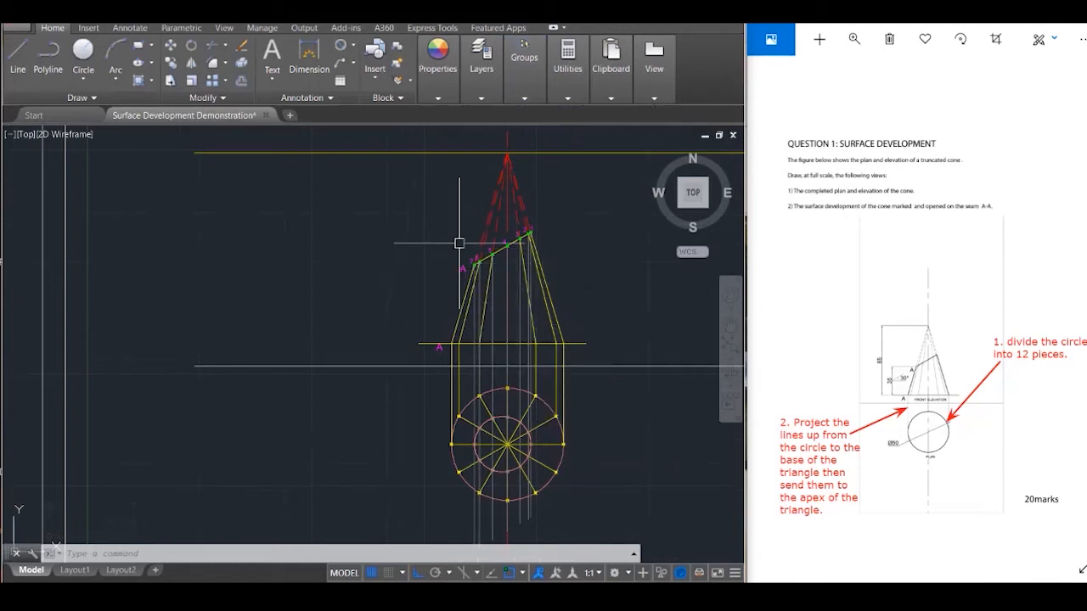
pyautogui.scroll(2, 460, 243)
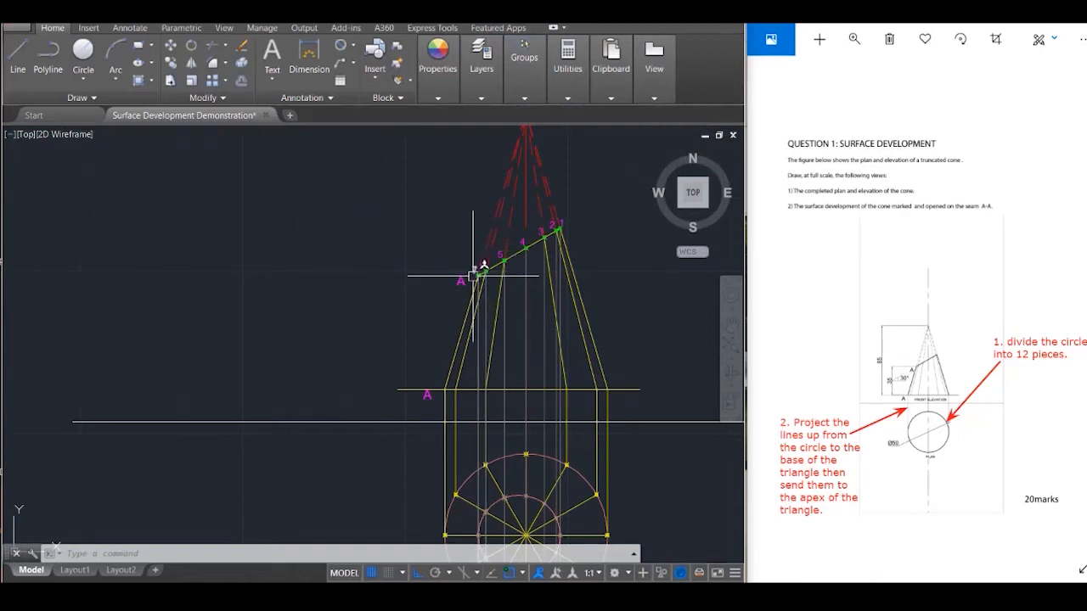
pyautogui.scroll(-3, 437, 400)
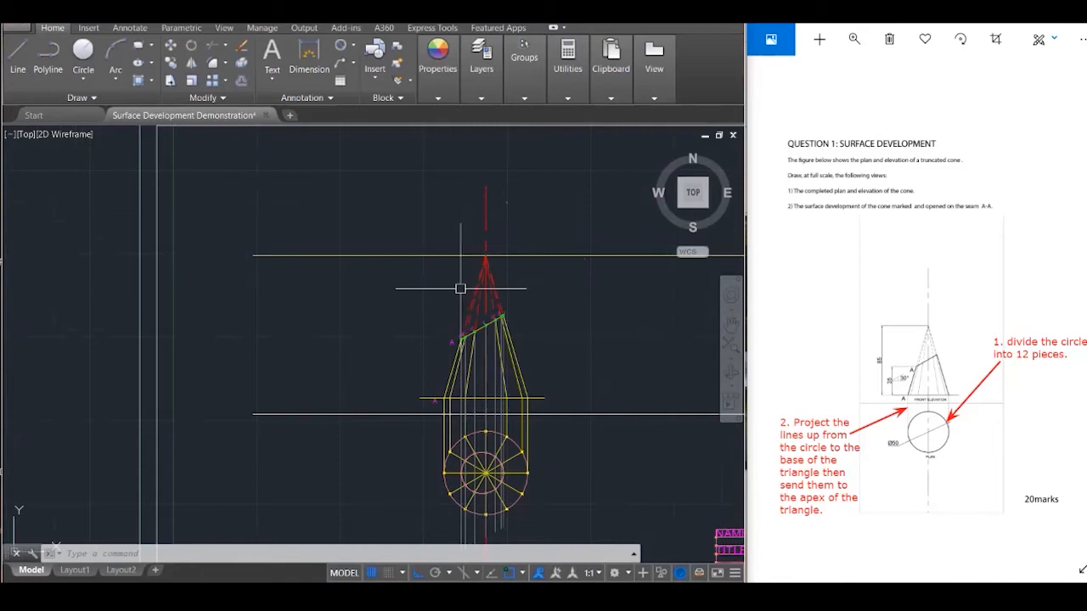
pyautogui.click(419, 257)
pyautogui.press('Delete')
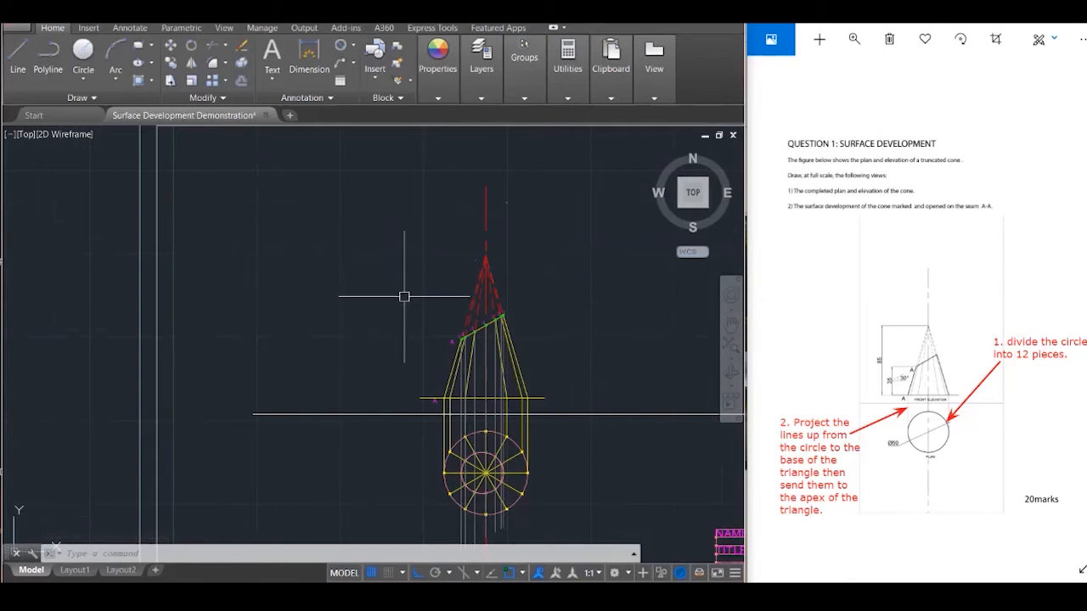
pyautogui.click(482, 61)
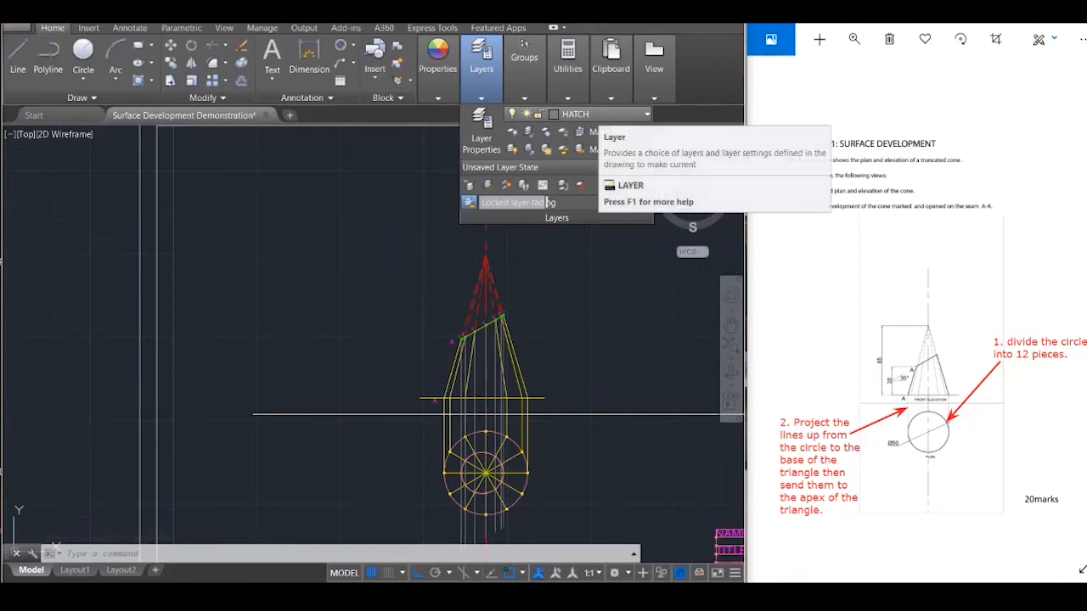
pyautogui.click(352, 239)
pyautogui.click(359, 247)
pyautogui.press('Escape')
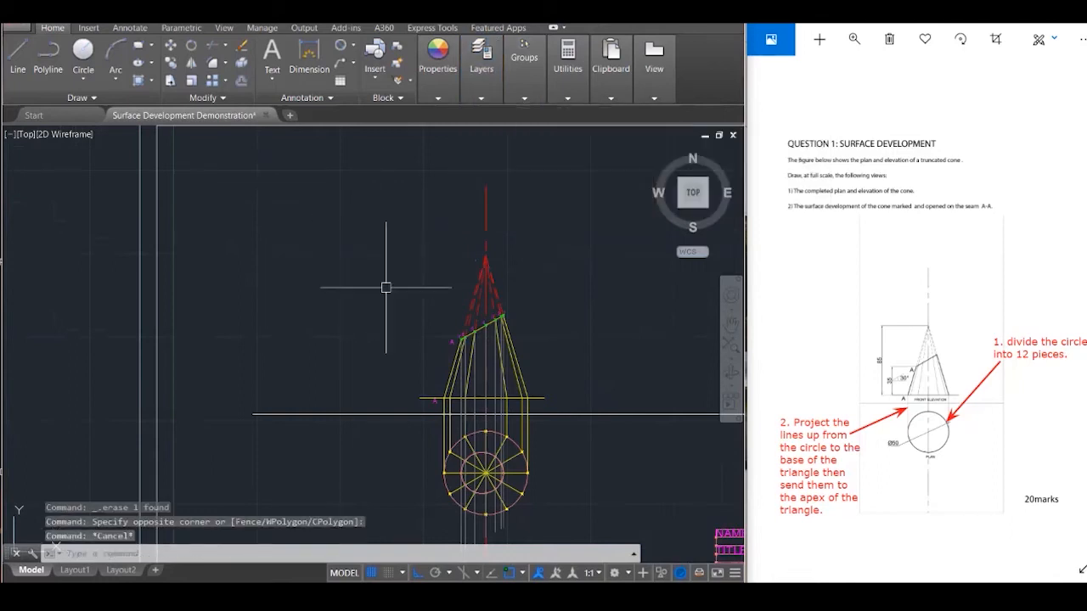
# Draw a circle centred on the cone's apex in the elevation, with its radius reaching the left end of the cone's base
pyautogui.write('c')
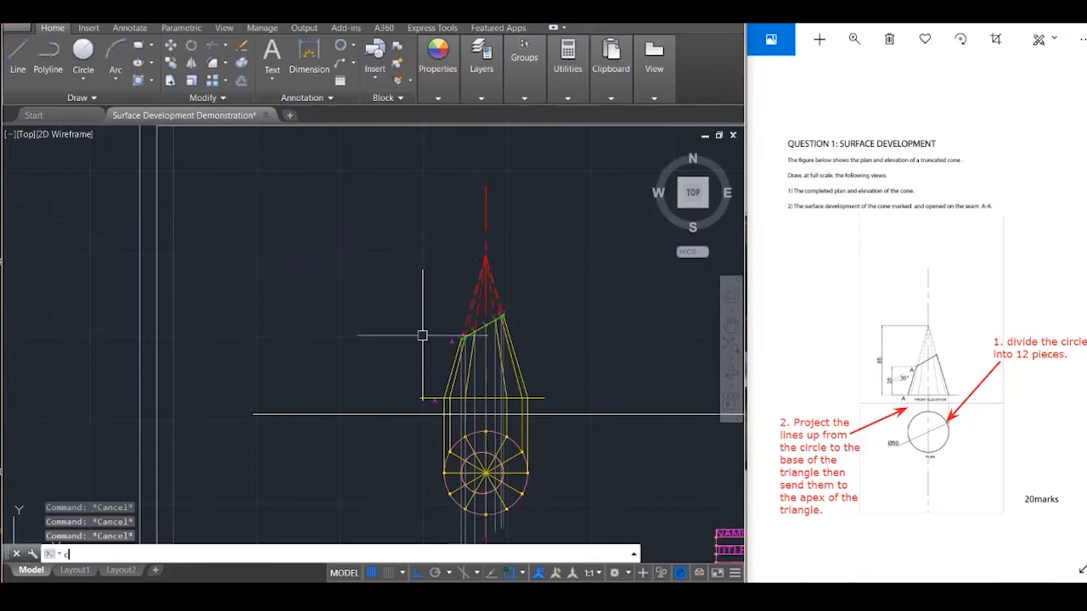
pyautogui.press('Return')
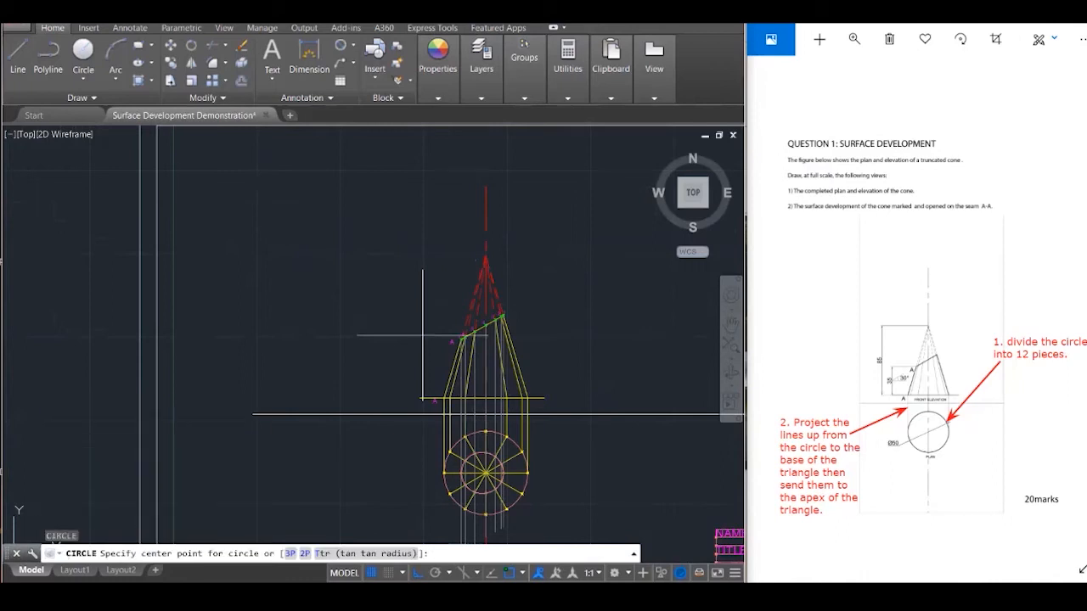
pyautogui.click(486, 255)
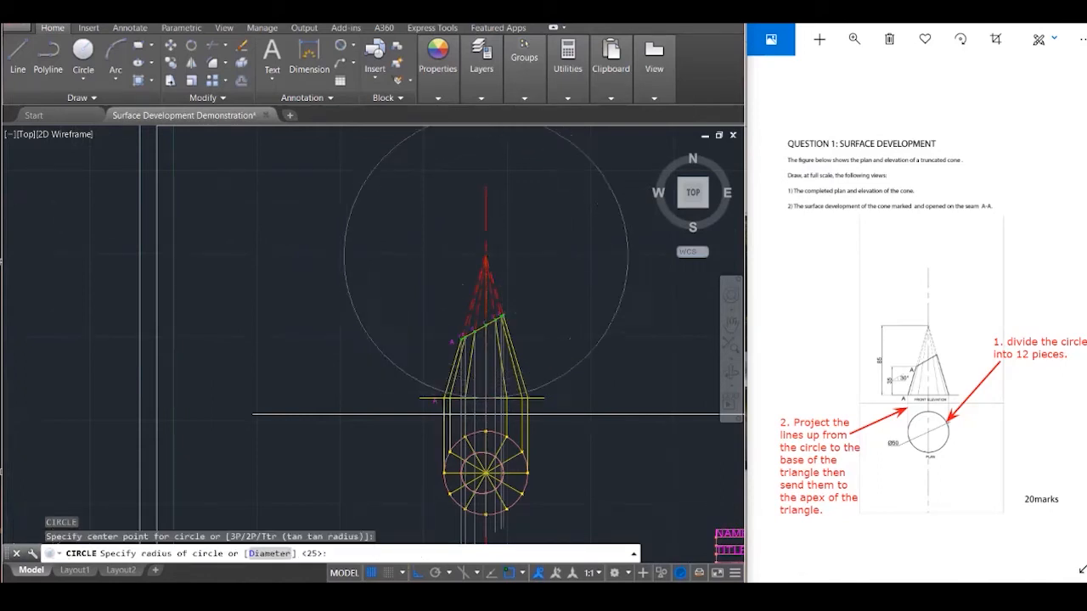
pyautogui.scroll(3, 433, 400)
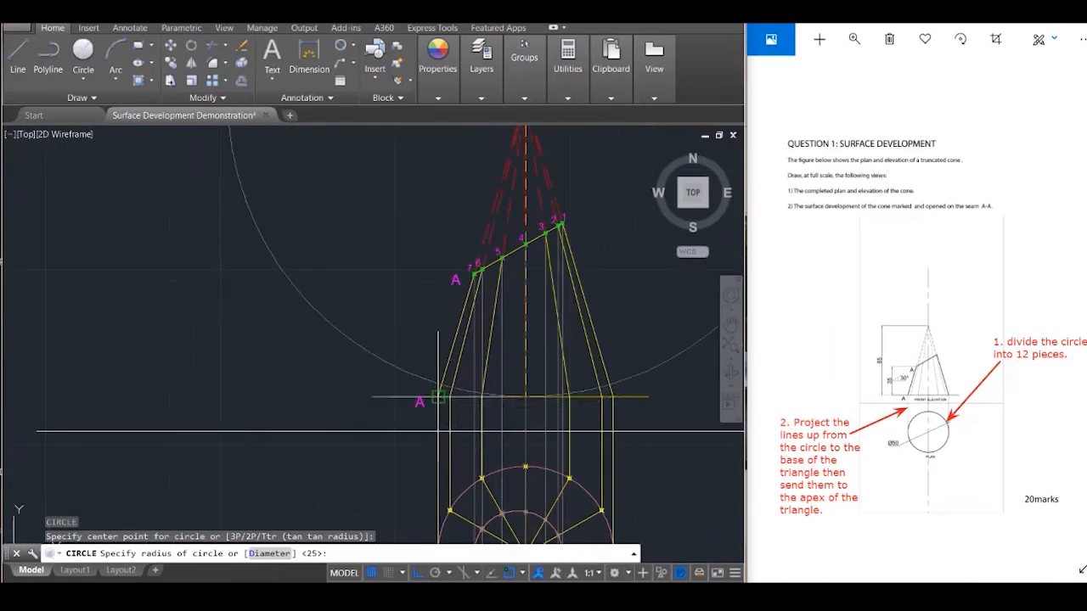
pyautogui.click(437, 398)
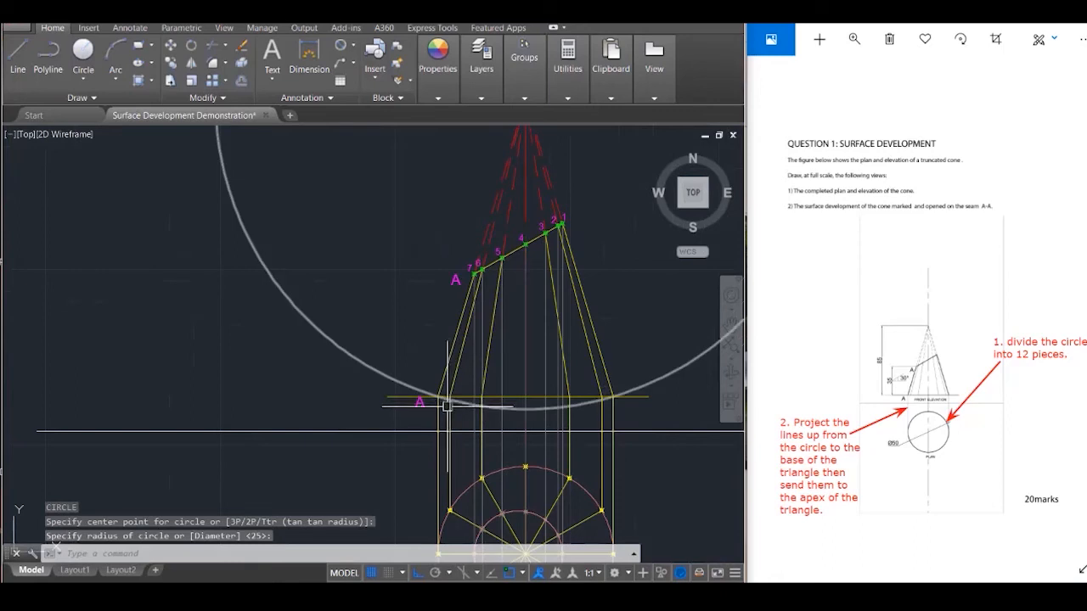
pyautogui.scroll(-2, 443, 415)
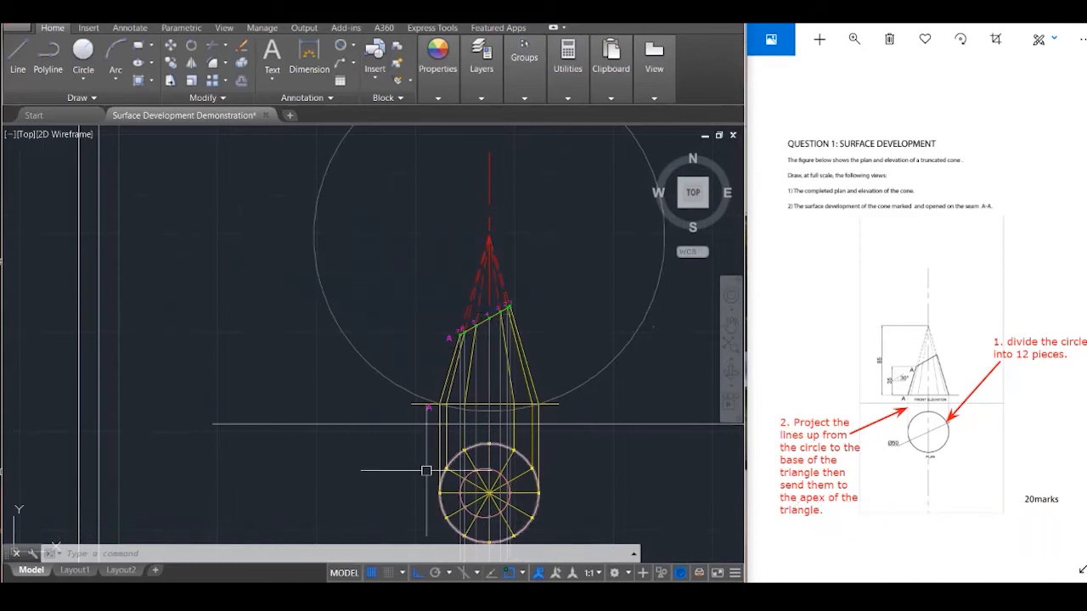
pyautogui.scroll(-1, 486, 345)
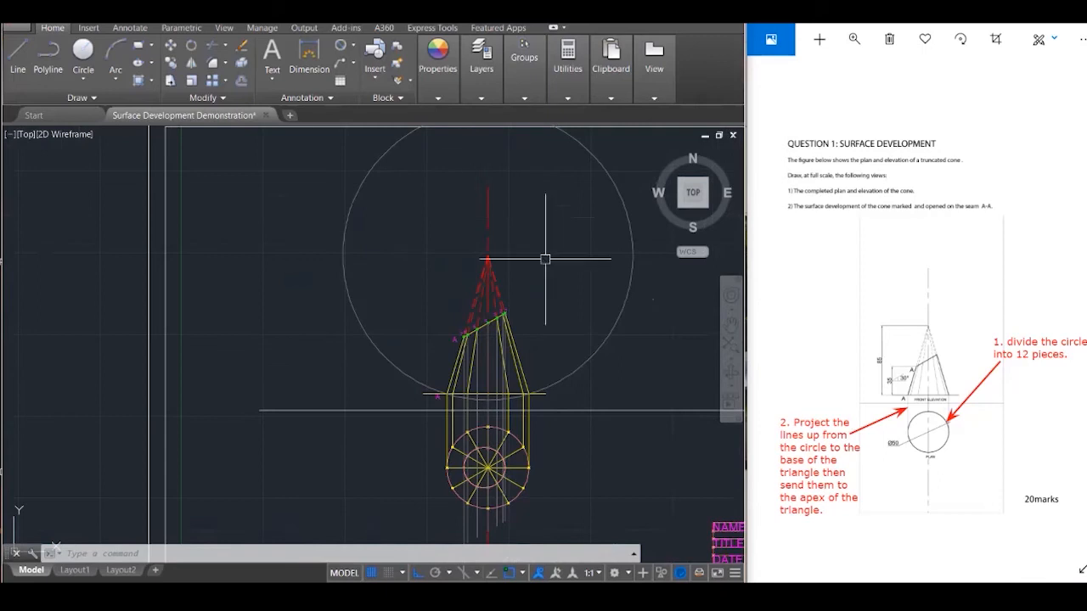
pyautogui.scroll(-1, 545, 259)
pyautogui.click(596, 194)
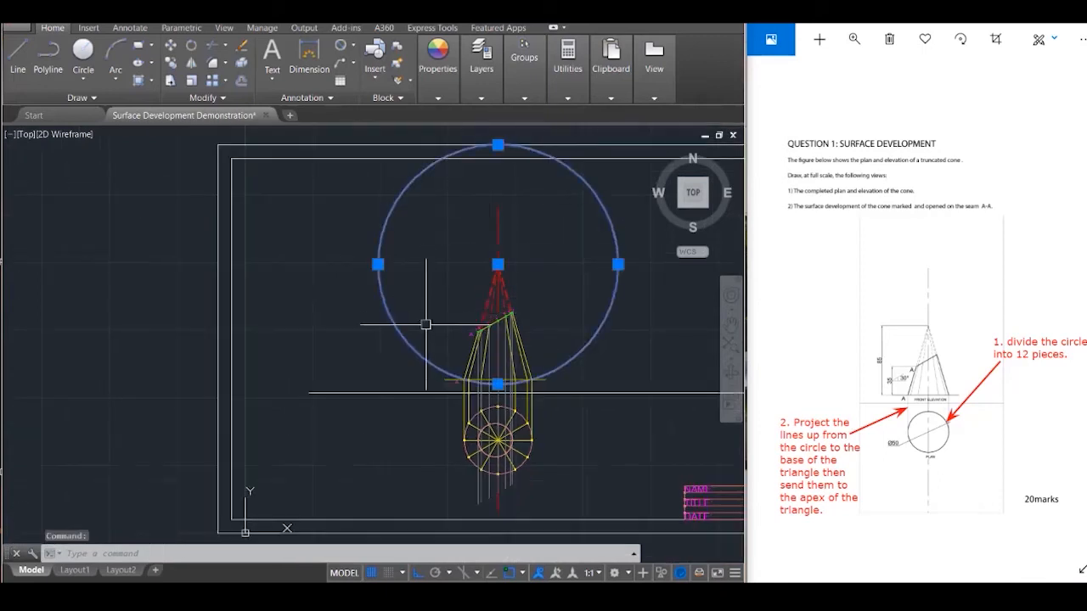
# Add an aligned dimension between the plan circle's leftmost division point and the next division point below it
pyautogui.scroll(1, 408, 389)
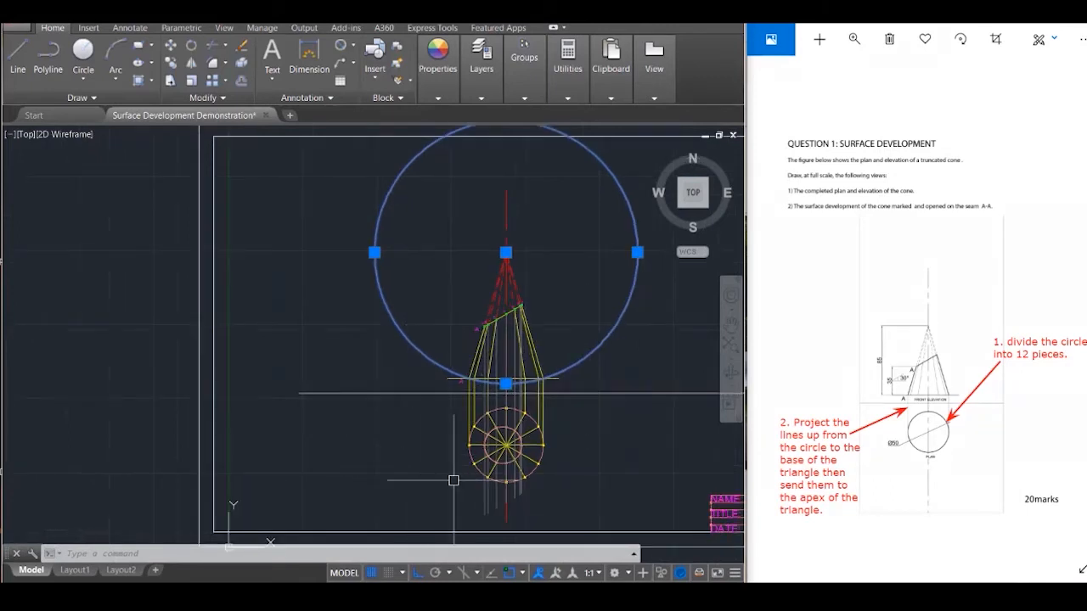
pyautogui.scroll(1, 457, 481)
pyautogui.scroll(1, 456, 481)
pyautogui.scroll(4, 481, 449)
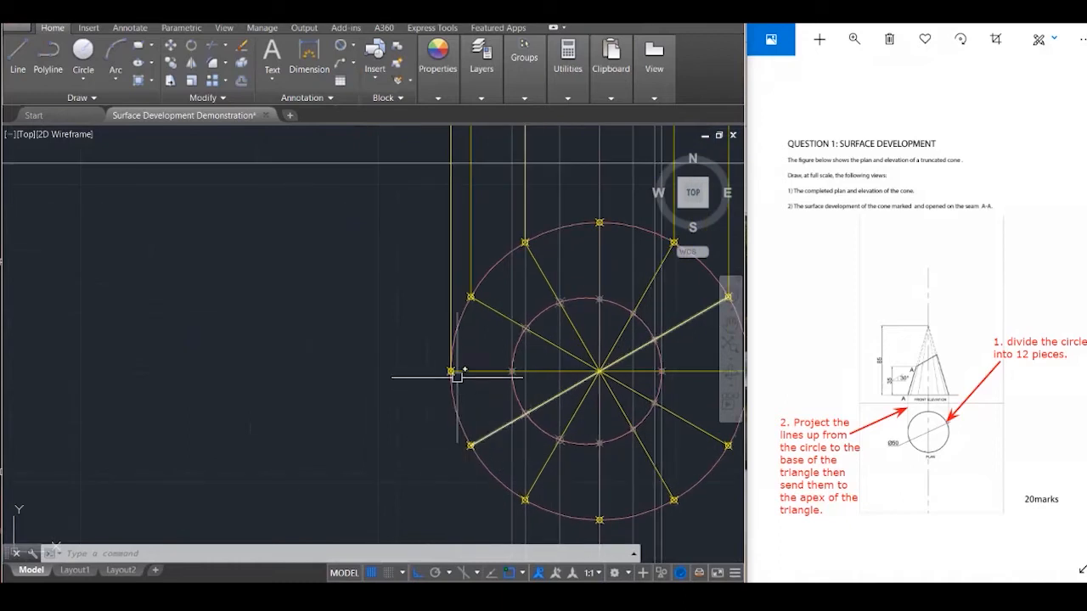
pyautogui.press('Escape')
pyautogui.press('Escape')
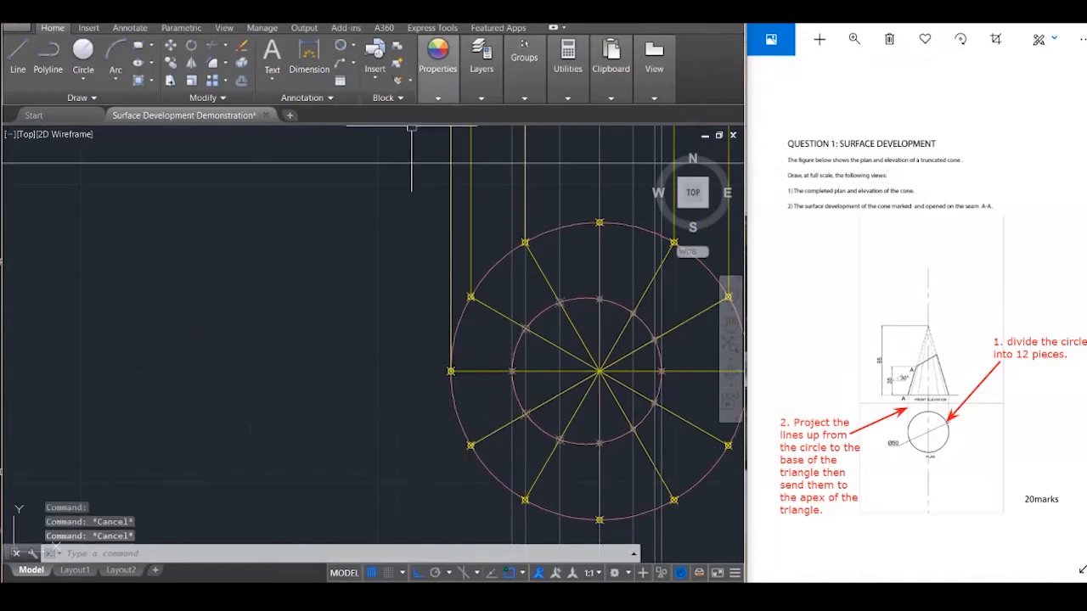
pyautogui.click(353, 45)
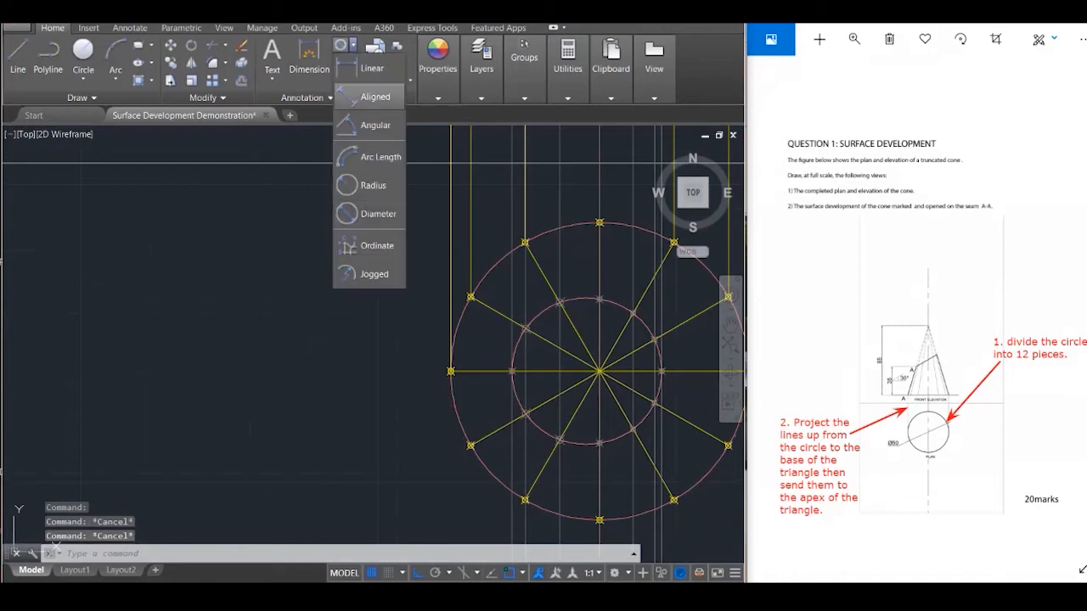
pyautogui.click(374, 96)
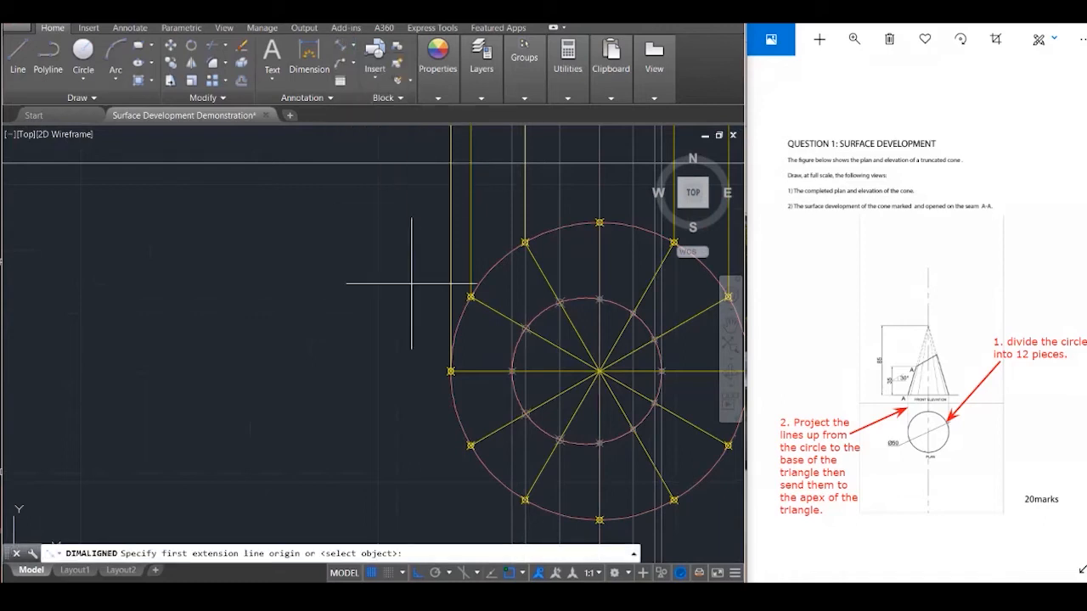
pyautogui.click(451, 371)
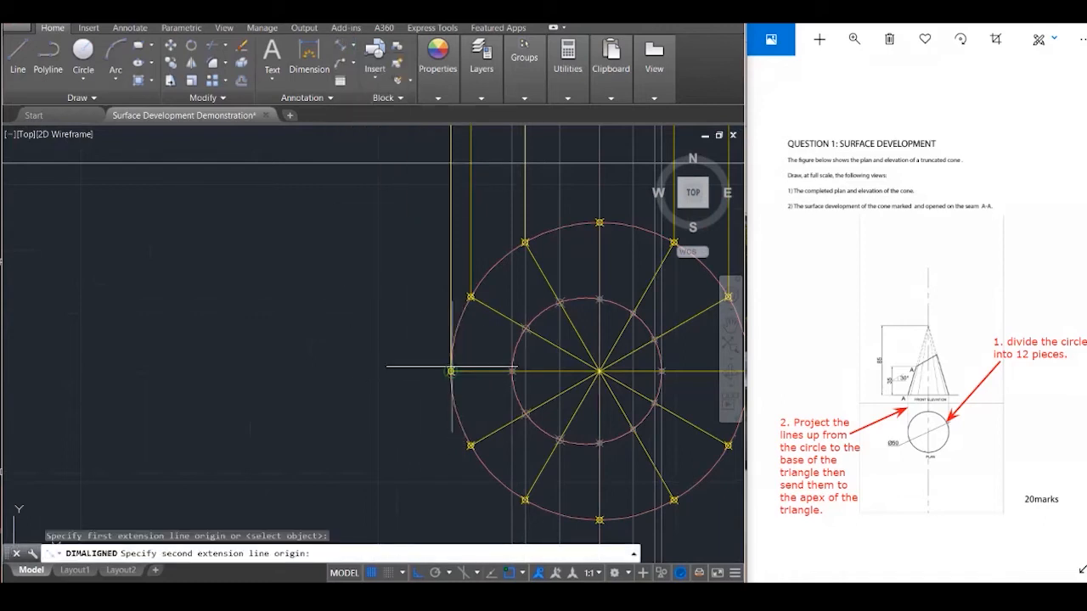
pyautogui.click(471, 445)
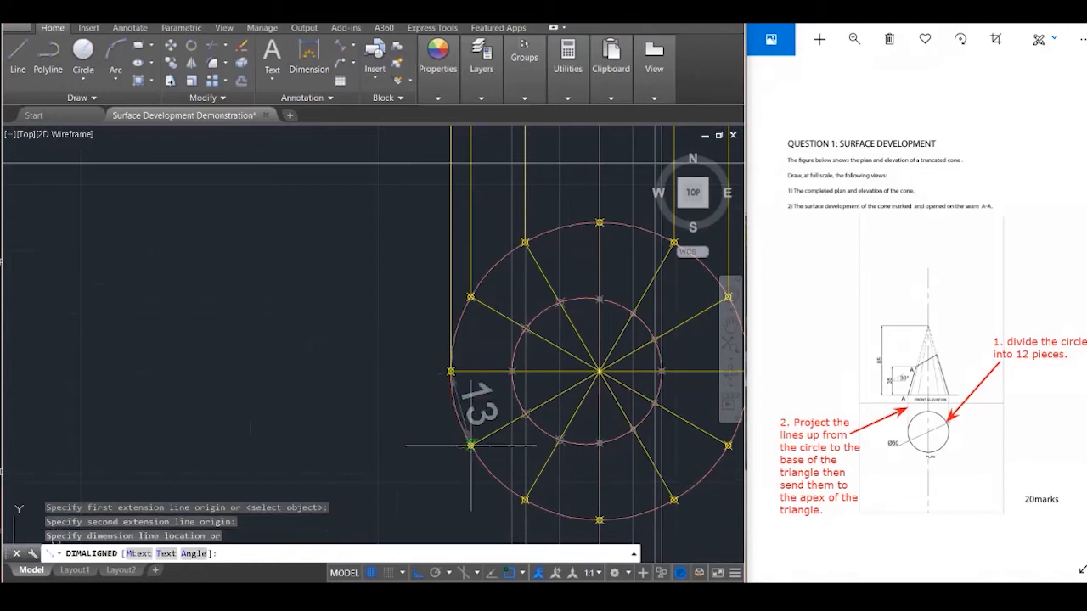
pyautogui.click(423, 451)
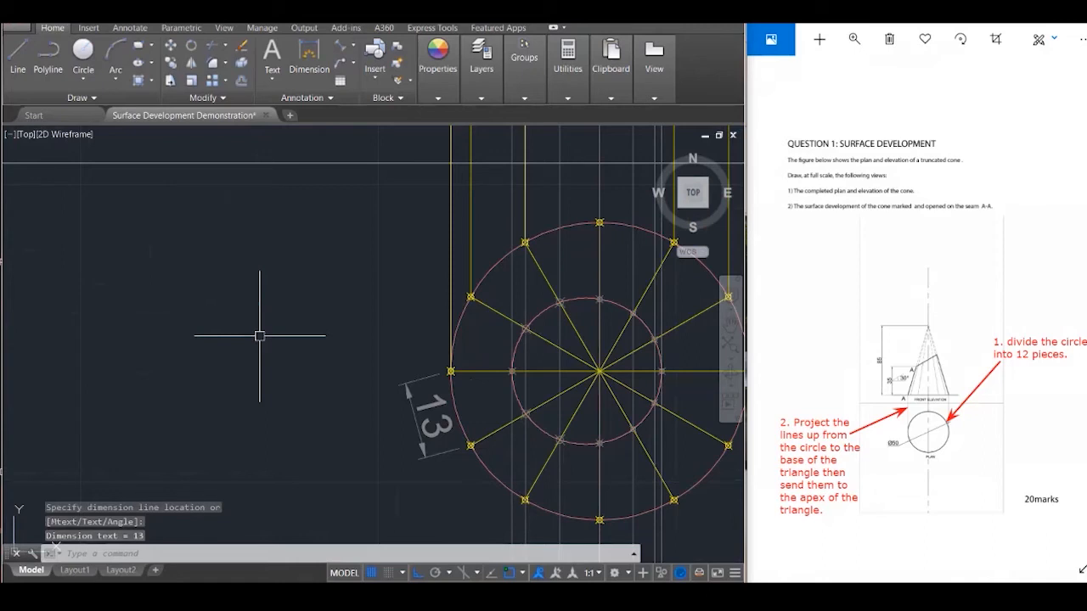
# Delete the aligned dimension beside the plan circle
pyautogui.scroll(-3, 351, 441)
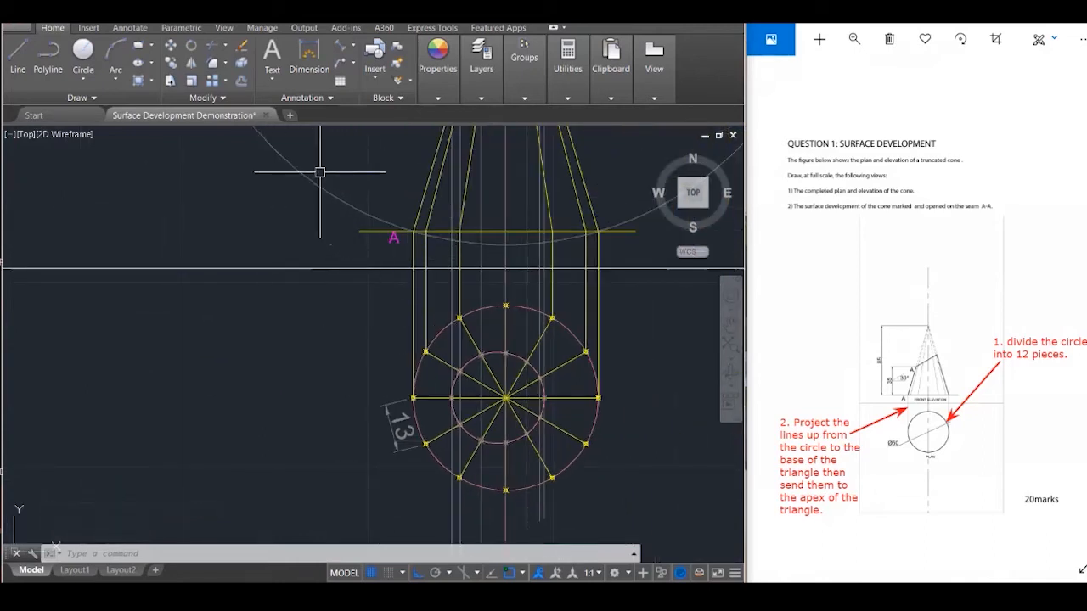
pyautogui.scroll(3, 394, 458)
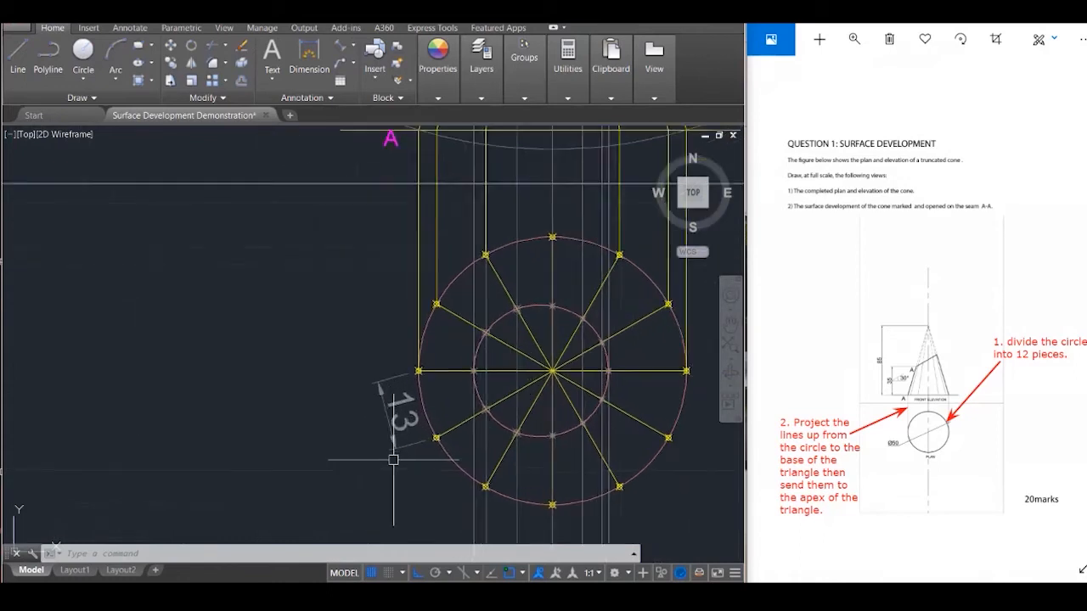
pyautogui.click(403, 396)
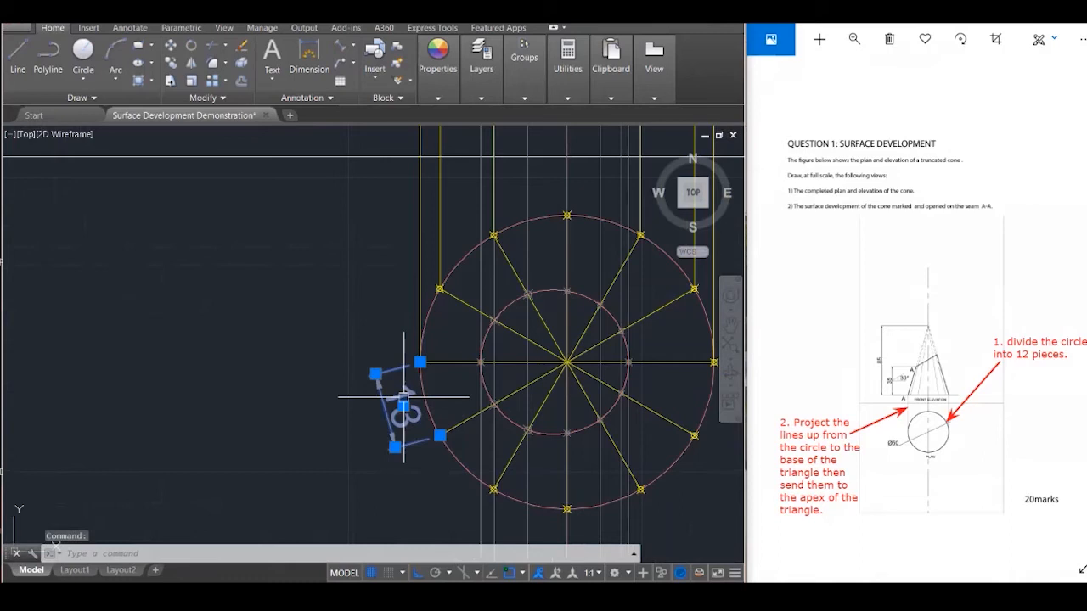
pyautogui.press('Delete')
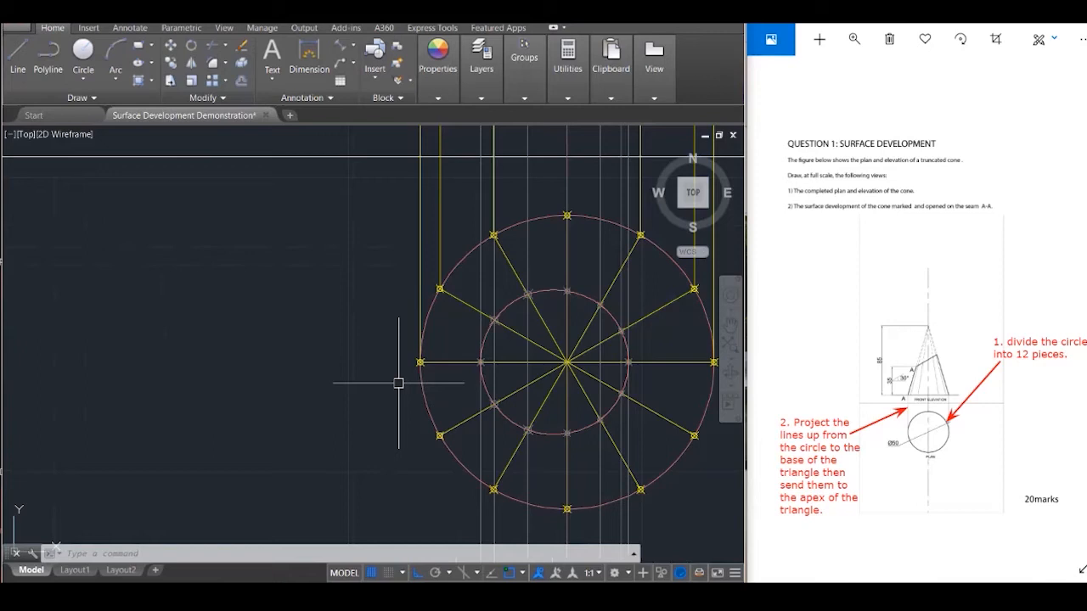
# Draw a circle centred on the plan's leftmost division point with its radius reaching the next division point below, and select it
pyautogui.write('c')
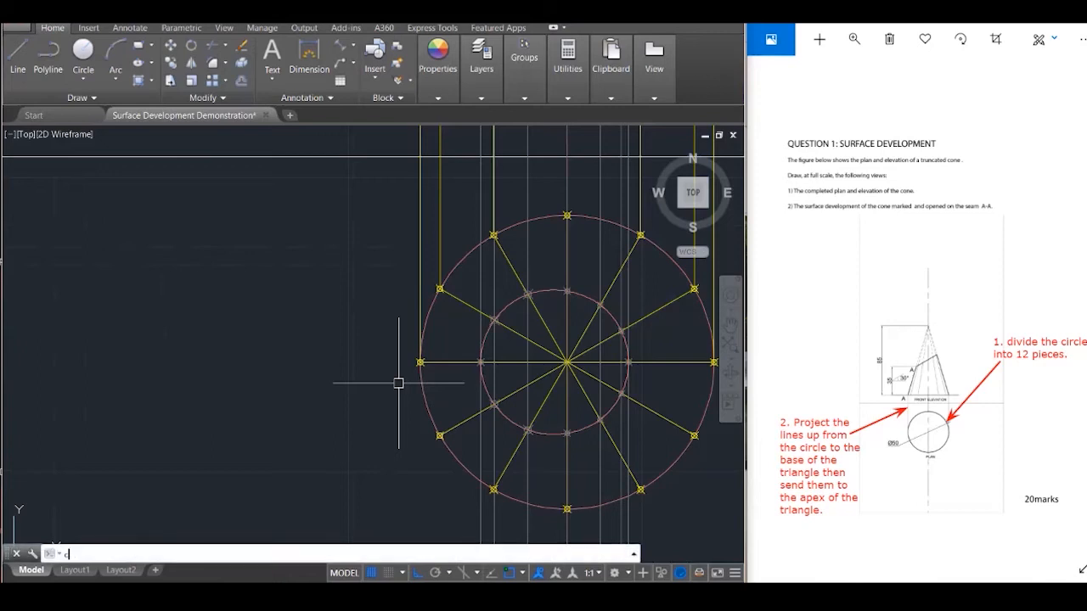
pyautogui.press('Return')
pyautogui.click(420, 363)
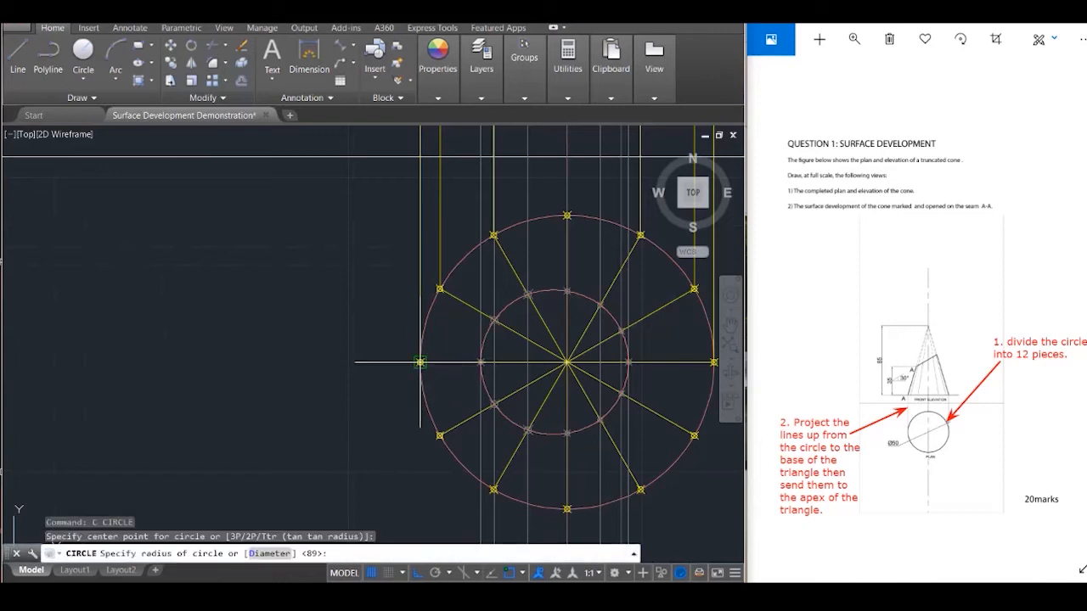
pyautogui.click(440, 436)
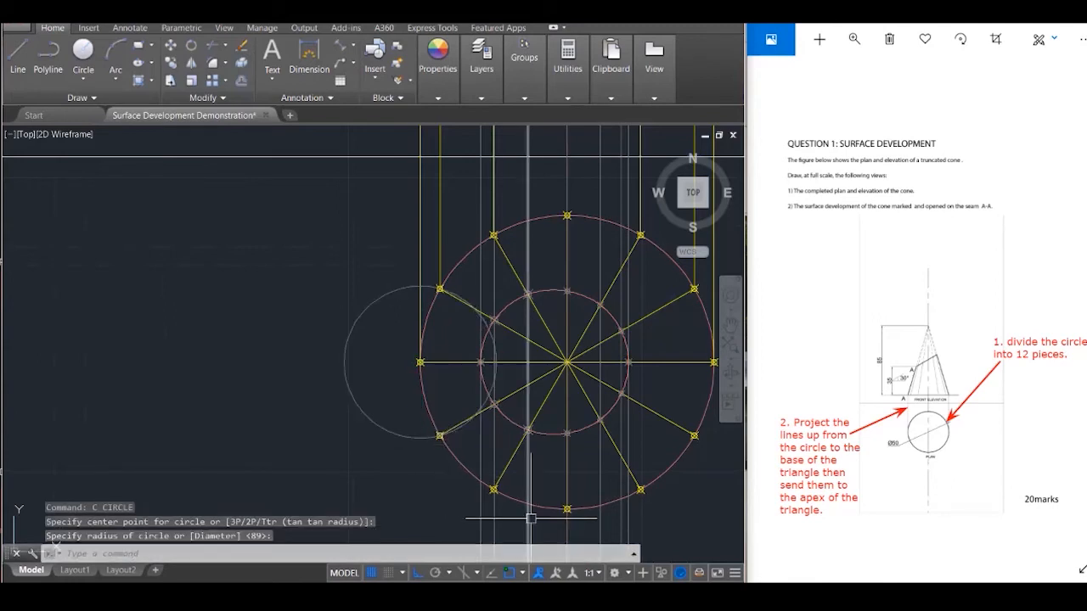
pyautogui.click(380, 296)
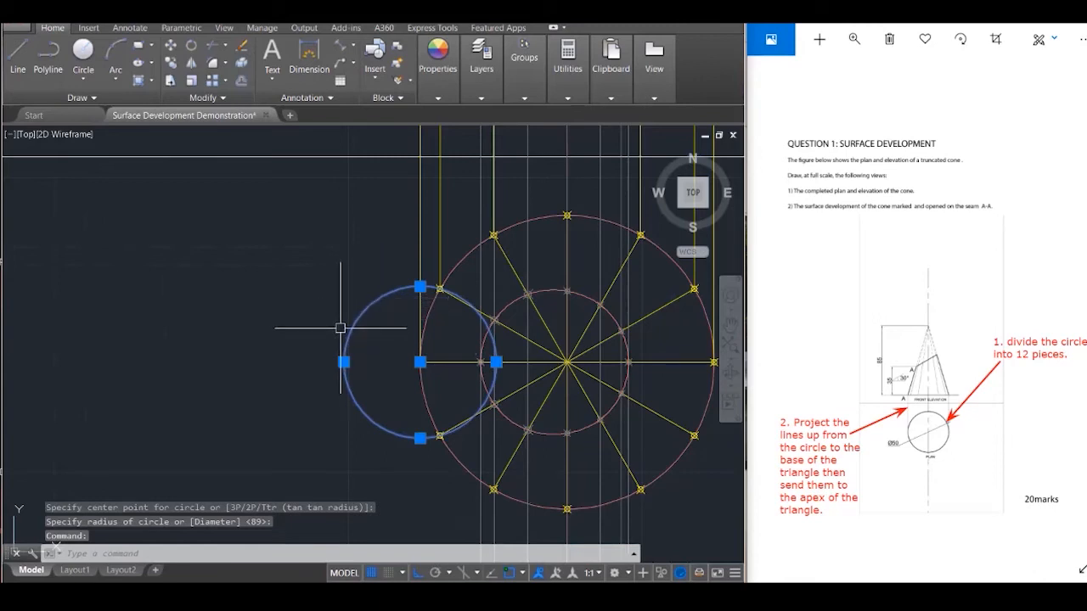
# Move the small circle by its centre from the plan's leftmost point to the base corner at A in the front elevation
pyautogui.write('m')
pyautogui.press('Return')
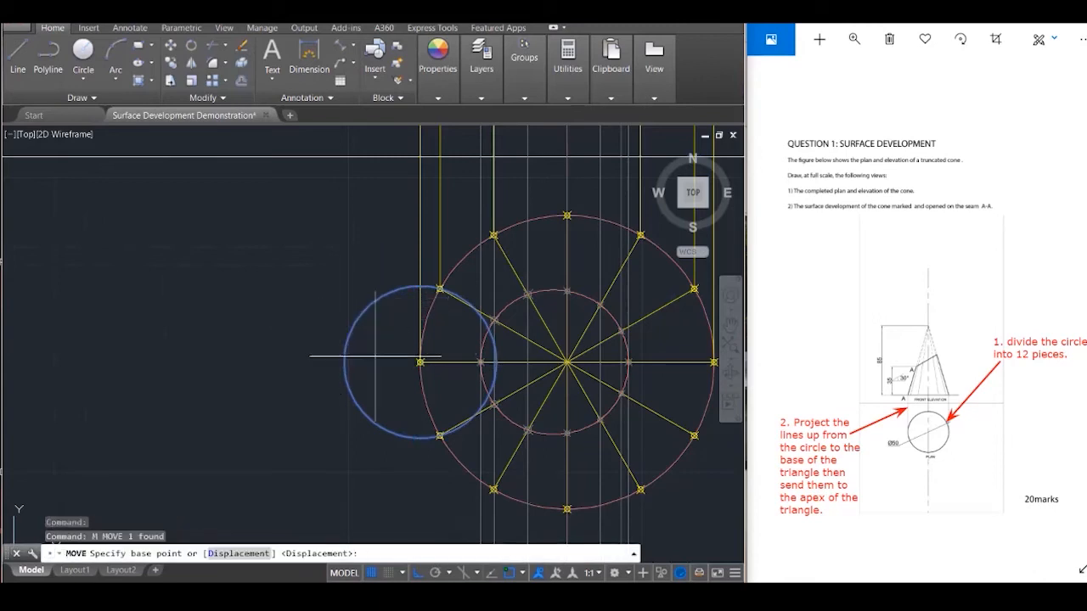
pyautogui.click(419, 363)
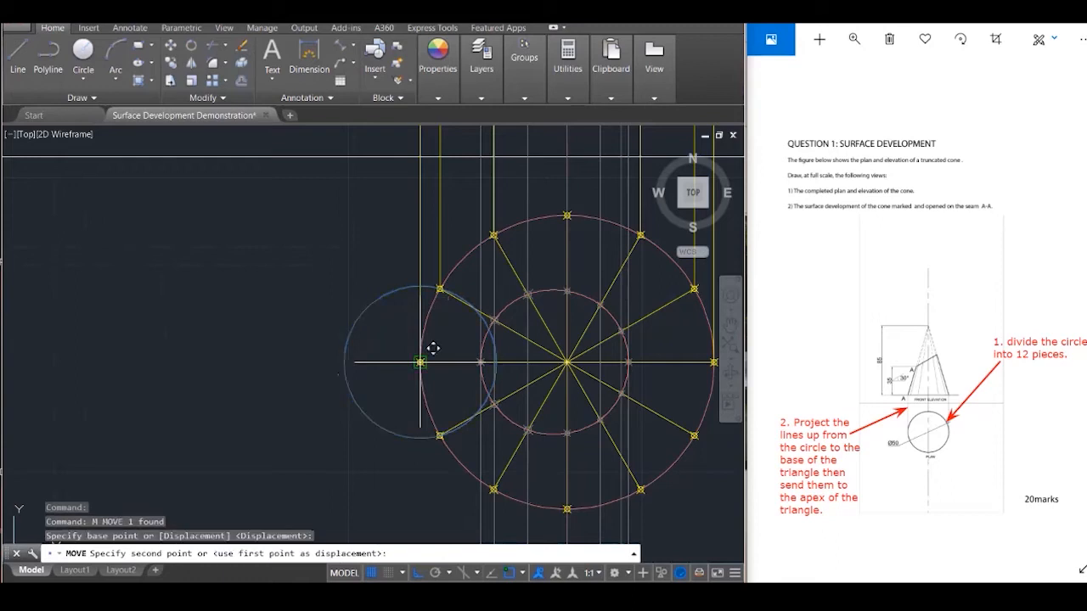
pyautogui.scroll(-3, 344, 489)
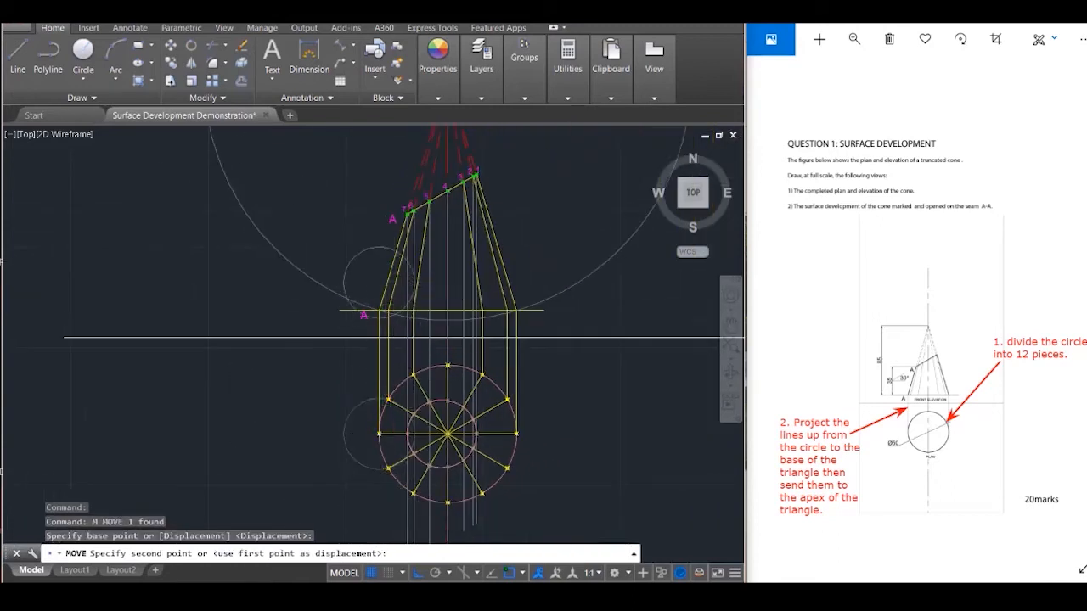
pyautogui.scroll(5, 382, 336)
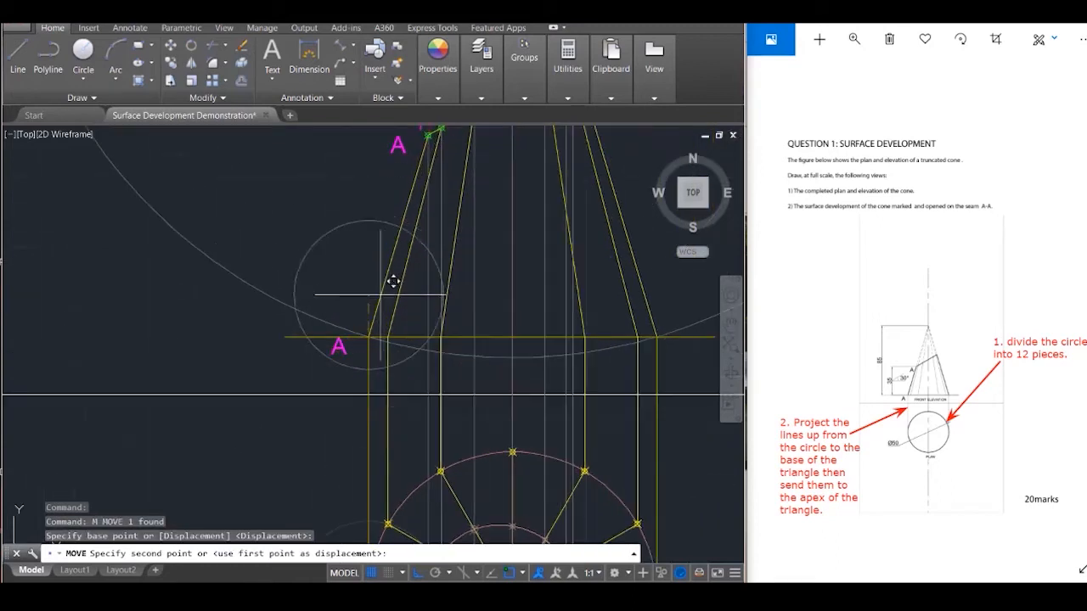
pyautogui.click(369, 350)
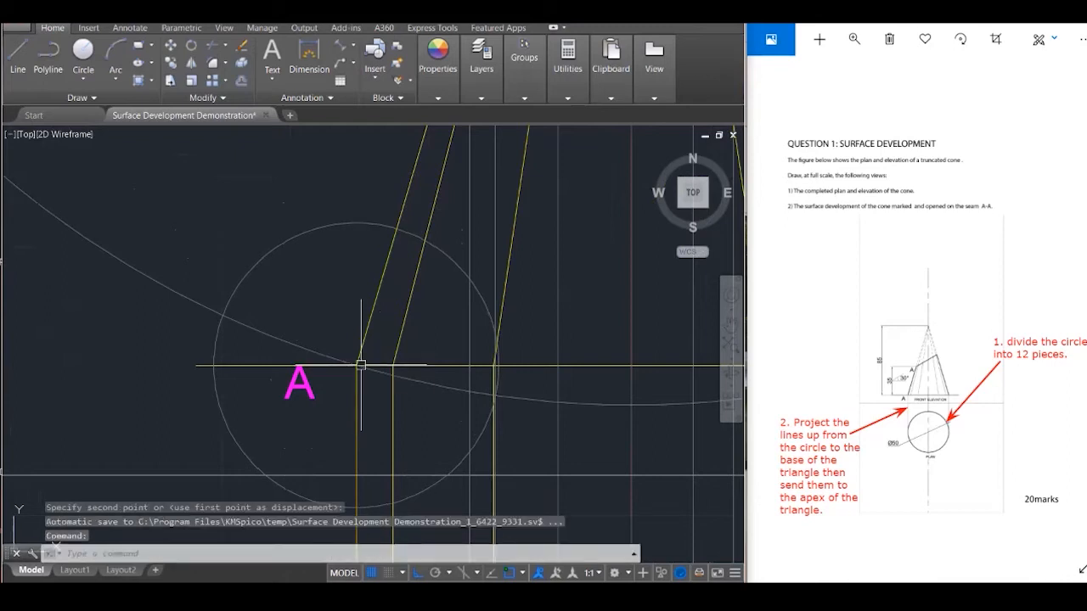
pyautogui.scroll(-3, 531, 357)
pyautogui.scroll(-3, 550, 381)
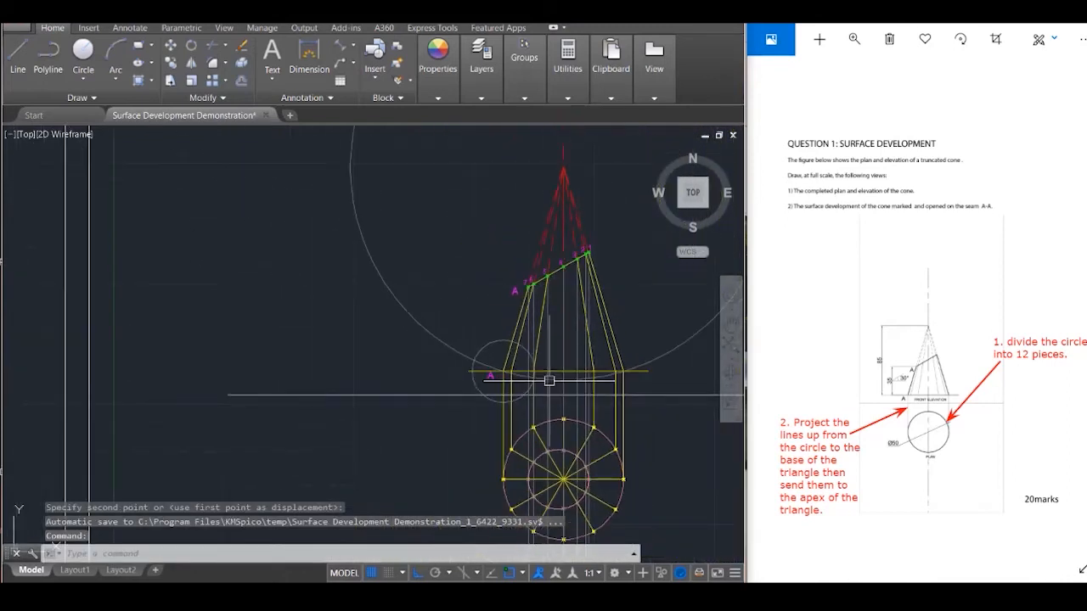
pyautogui.scroll(-1, 448, 313)
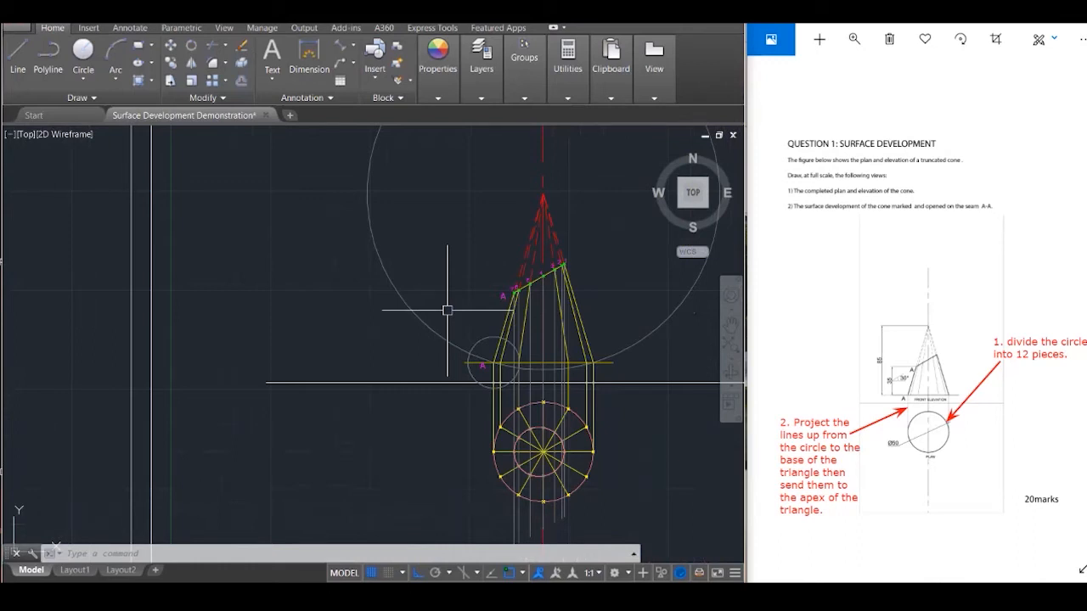
pyautogui.scroll(2, 501, 333)
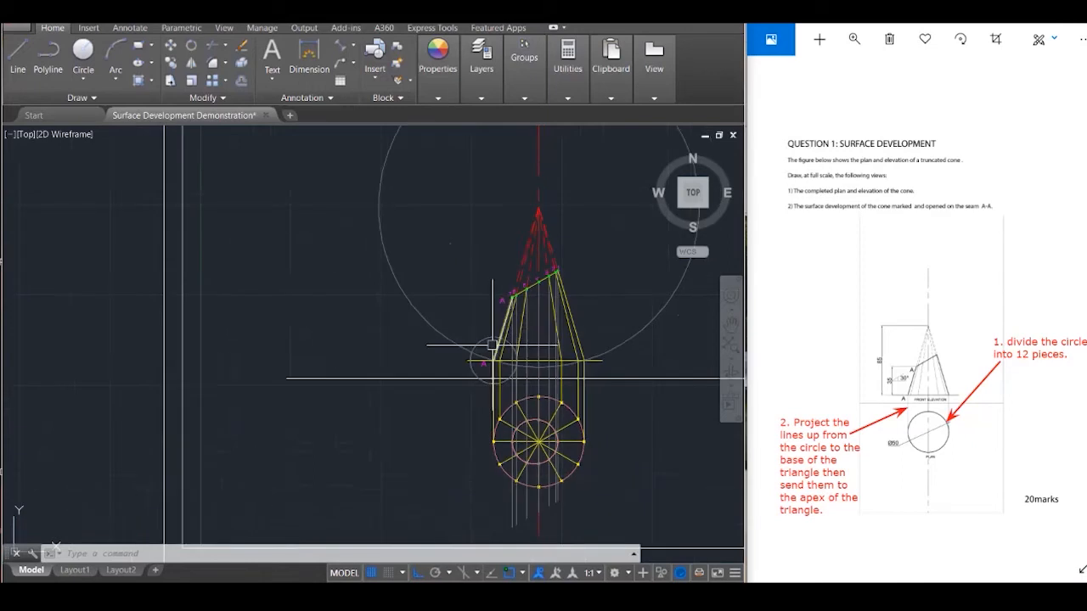
pyautogui.scroll(1, 492, 345)
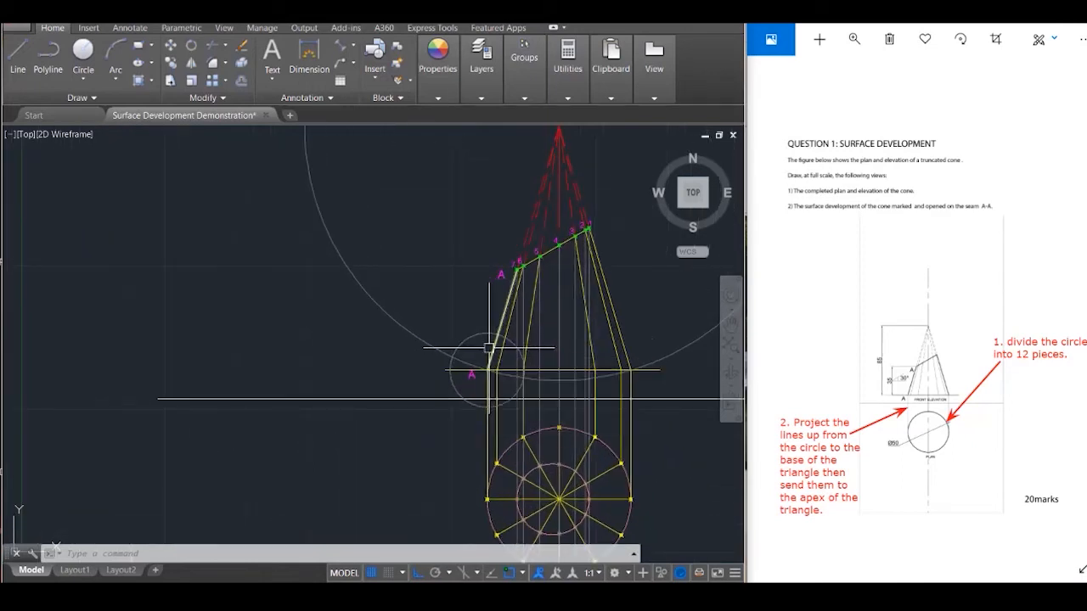
pyautogui.moveTo(489, 349)
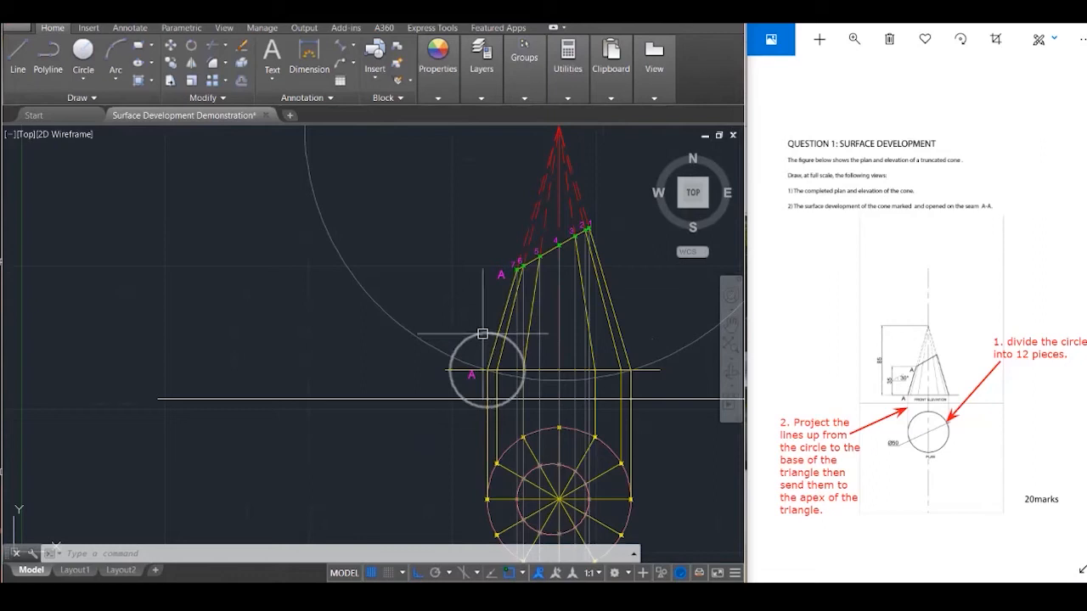
pyautogui.click(483, 334)
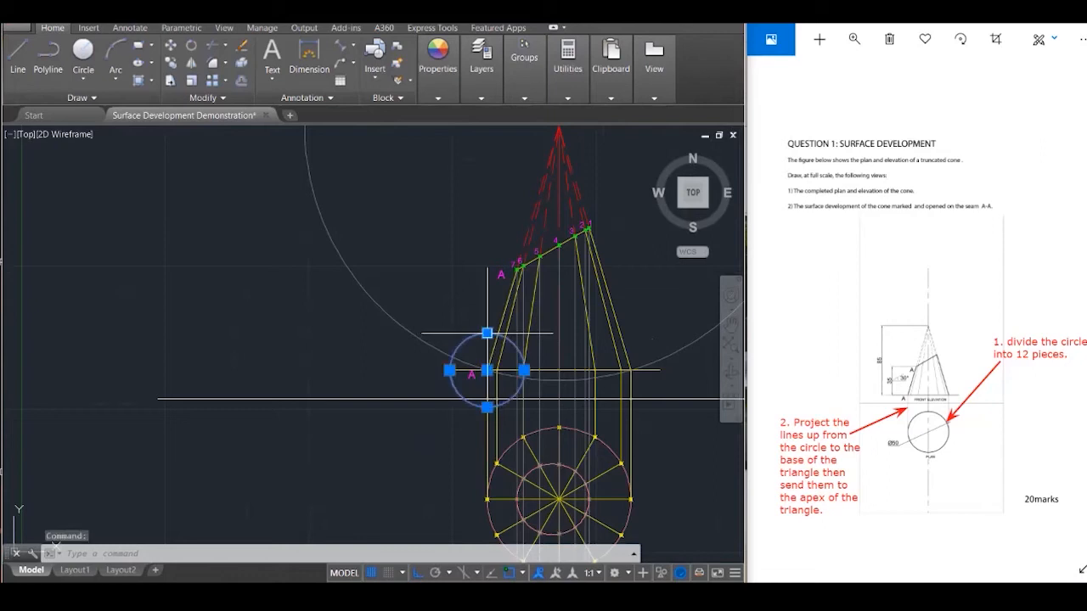
pyautogui.click(410, 335)
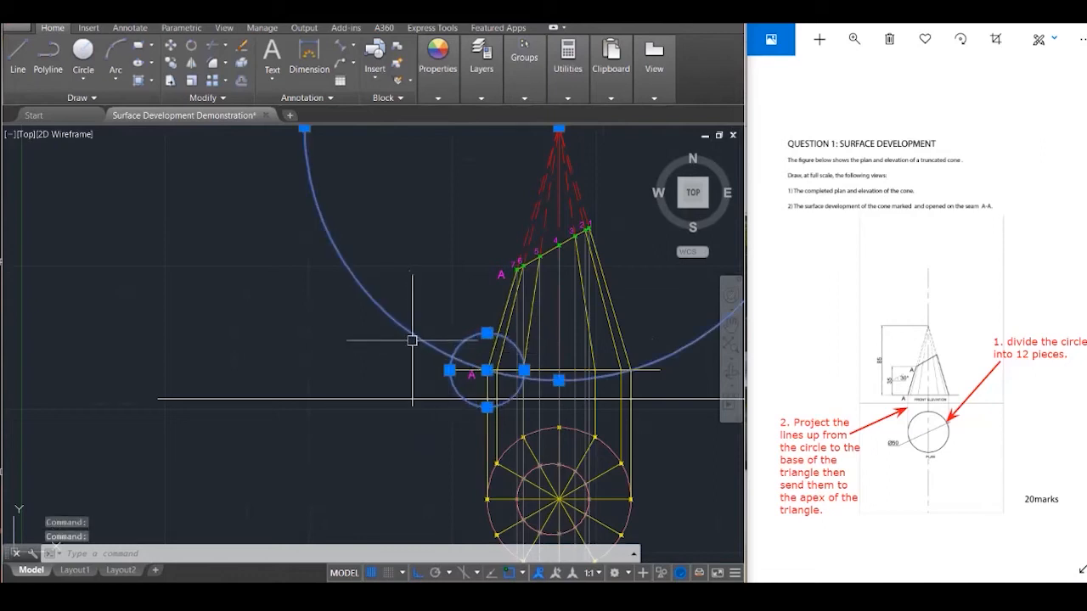
pyautogui.scroll(3, 414, 339)
pyautogui.press('Escape')
pyautogui.press('Escape')
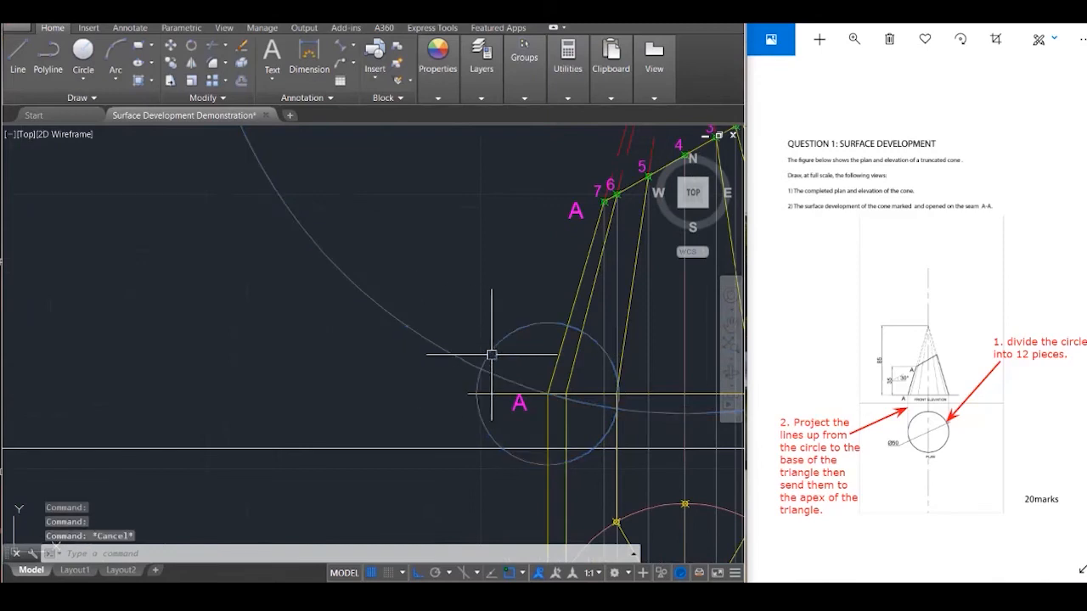
# Copy the small circle 11 times along the large arc from A, centring each copy where the preceding circle crosses the arc
pyautogui.click(523, 330)
pyautogui.write('co')
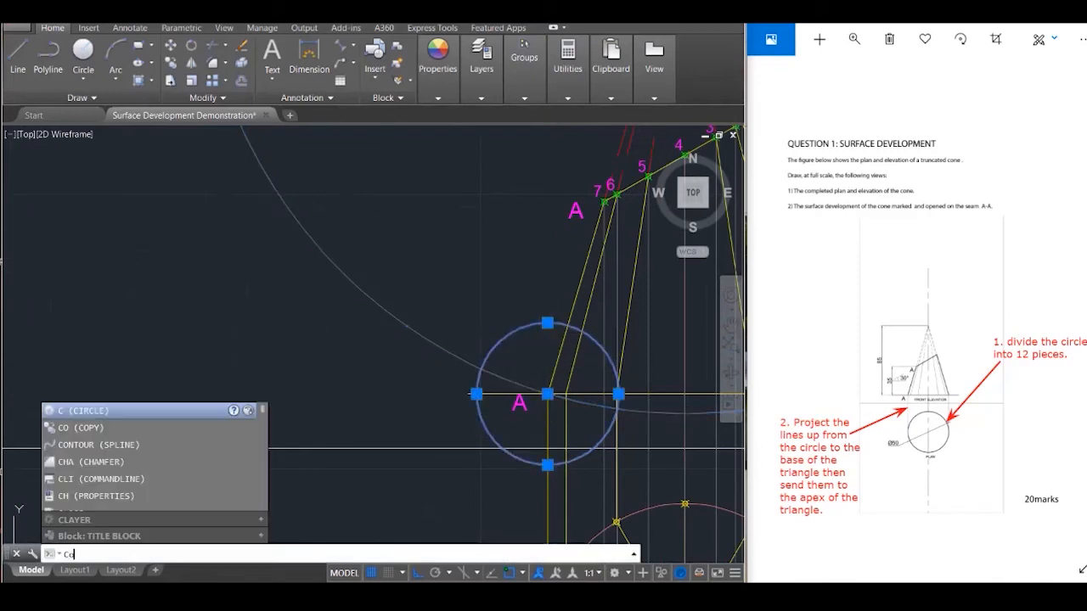
pyautogui.press('Return')
pyautogui.click(547, 394)
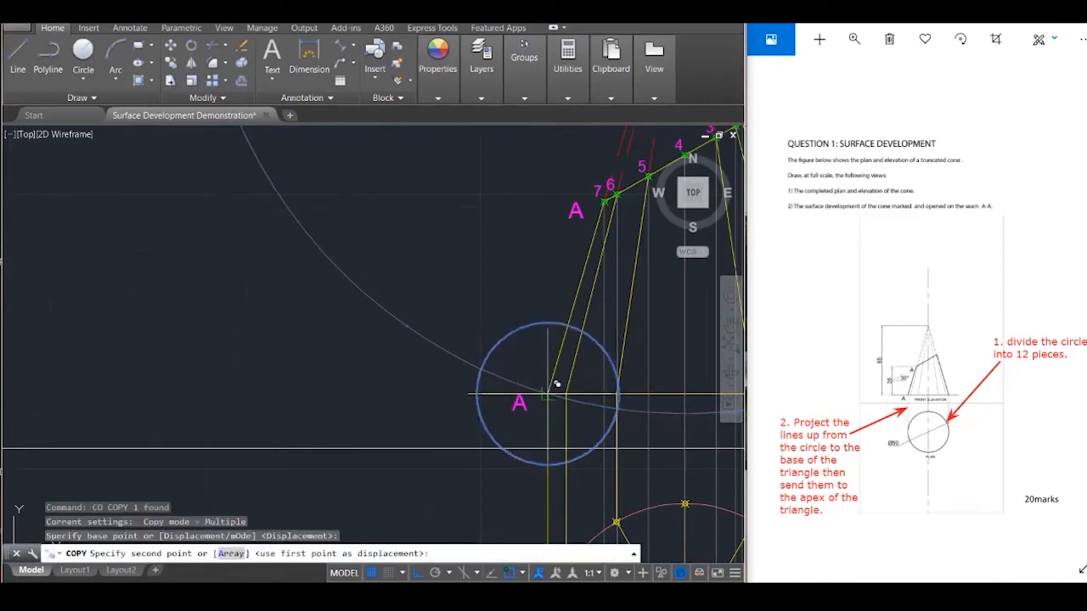
pyautogui.click(419, 334)
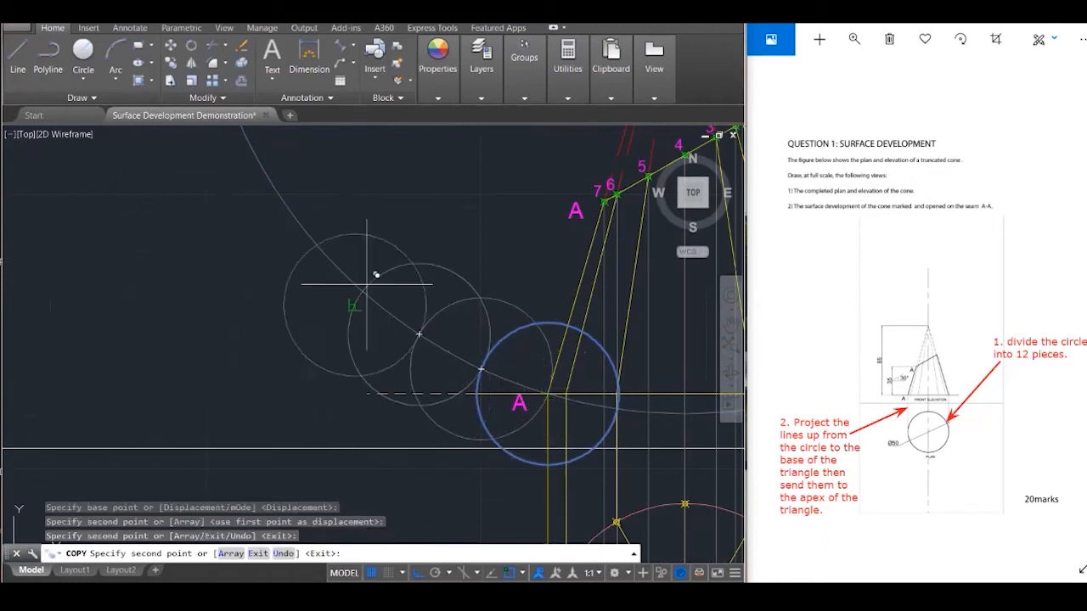
pyautogui.click(363, 292)
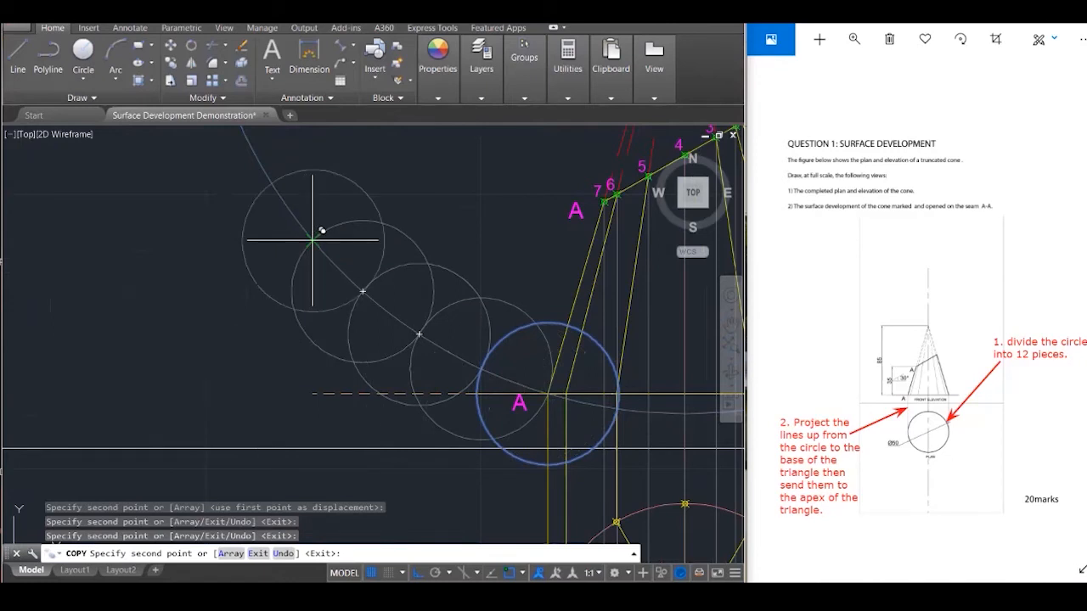
pyautogui.click(313, 241)
pyautogui.click(272, 182)
pyautogui.scroll(-2, 527, 496)
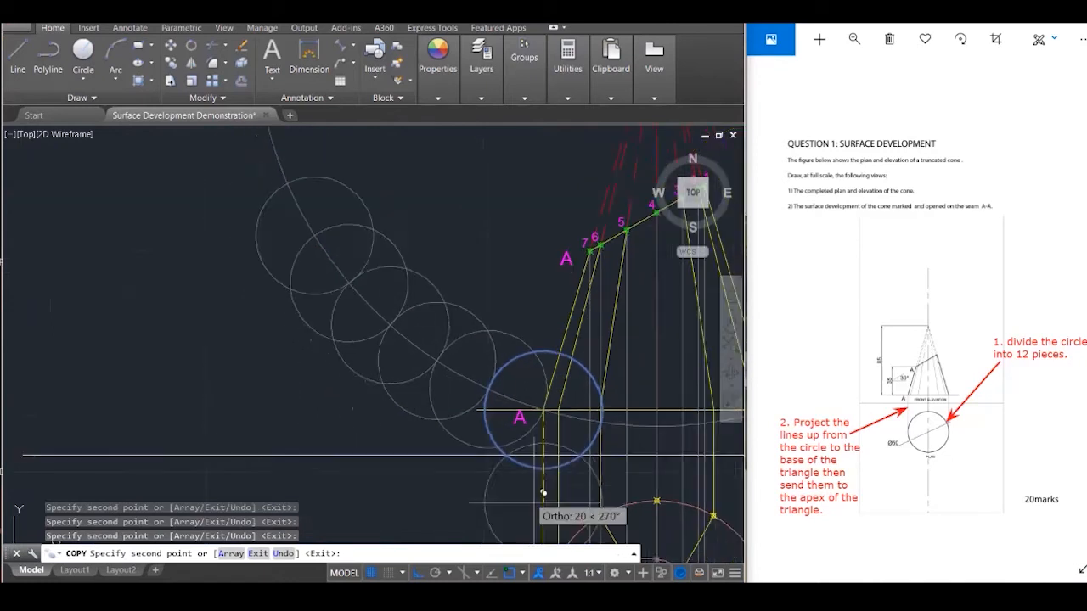
pyautogui.click(315, 185)
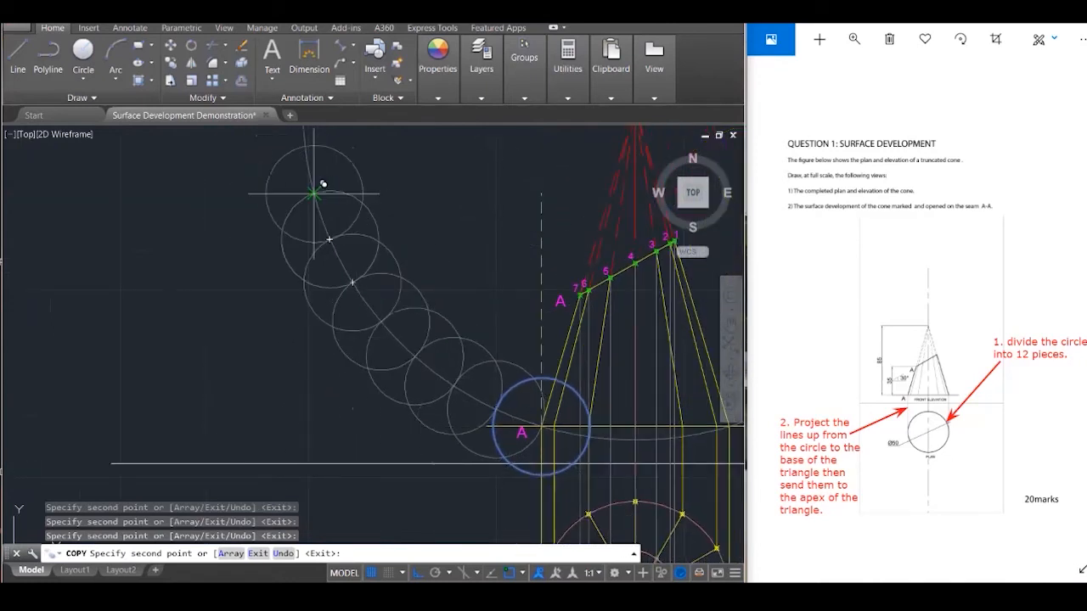
pyautogui.scroll(-2, 413, 382)
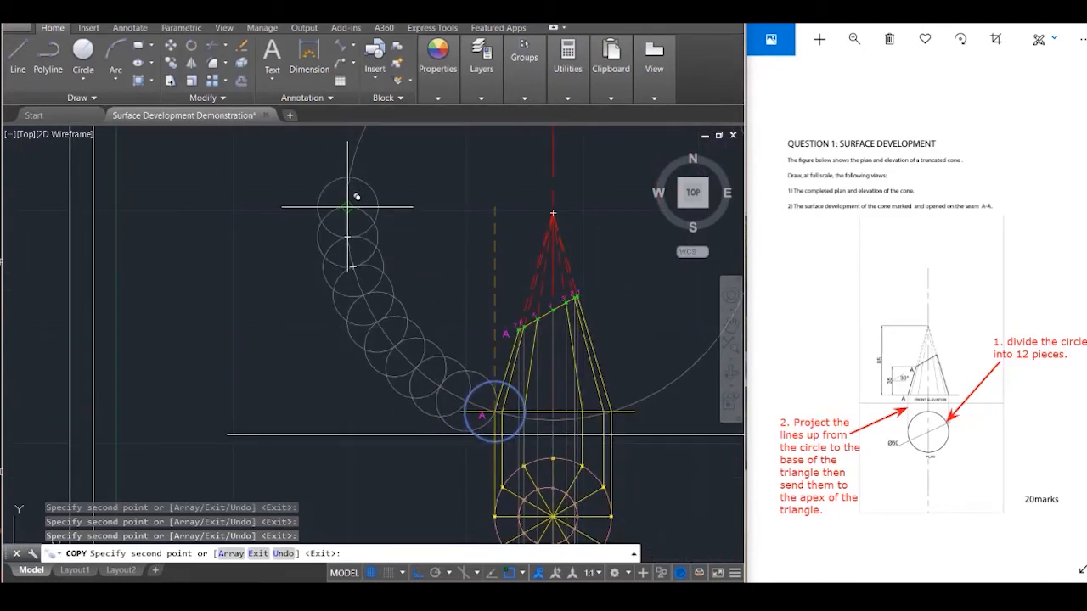
pyautogui.scroll(2, 367, 146)
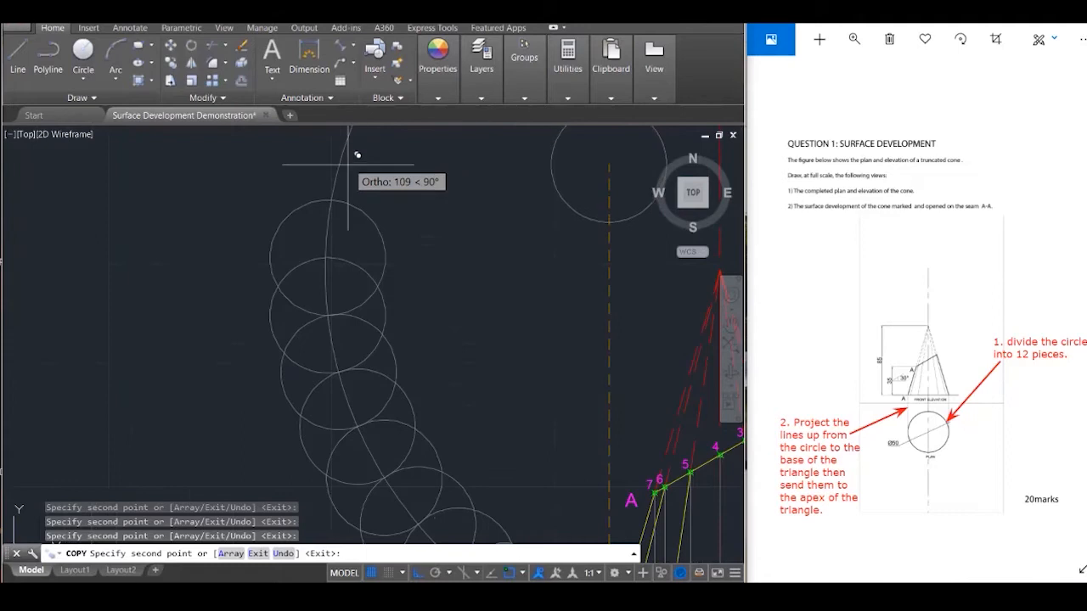
pyautogui.scroll(-2, 376, 235)
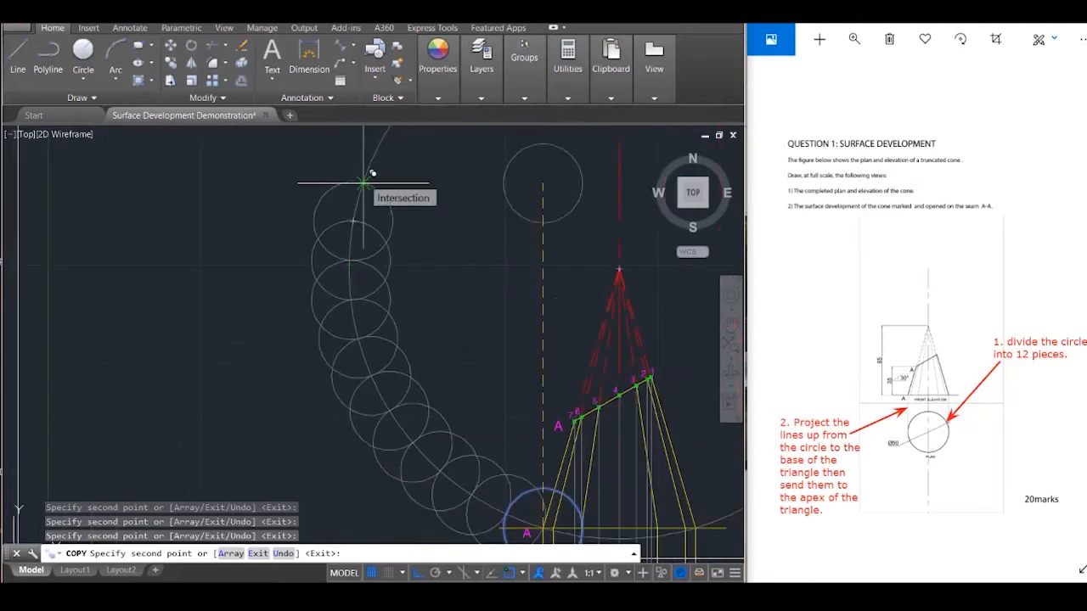
pyautogui.scroll(-1, 467, 253)
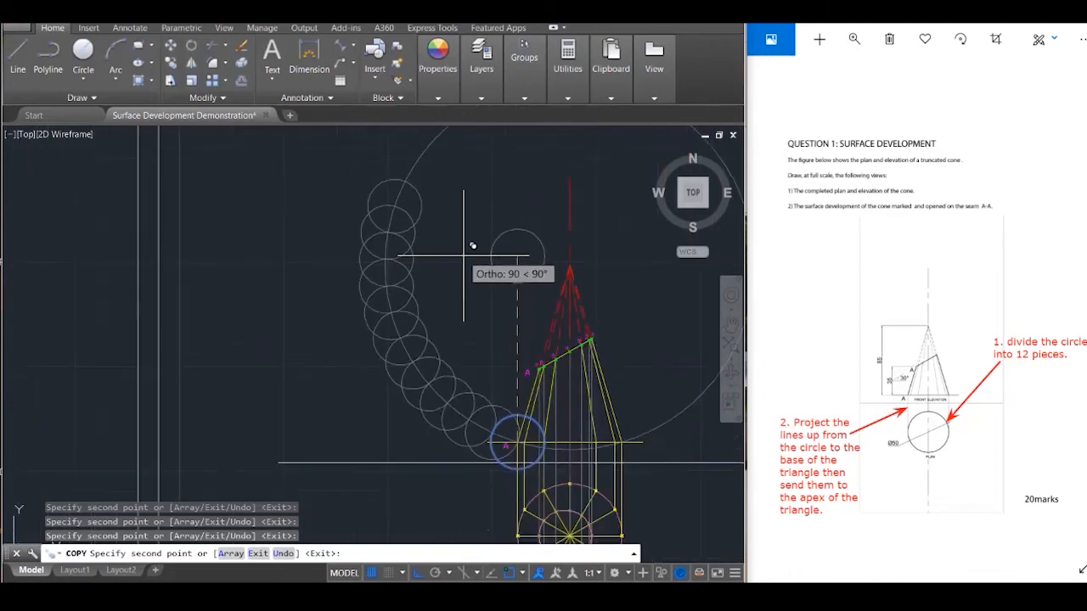
pyautogui.press('Escape')
pyautogui.press('Escape')
pyautogui.press('Escape')
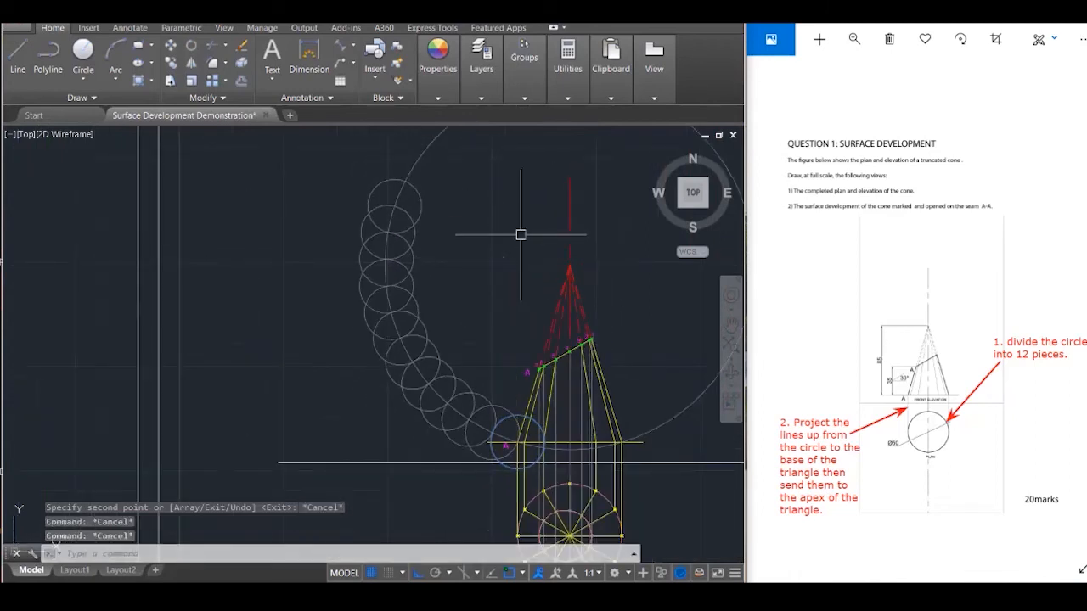
# Copy the label 7, using its point on the cut line as base, to the 12 successive circle intersections along the large arc
pyautogui.scroll(4, 517, 461)
pyautogui.scroll(2, 480, 422)
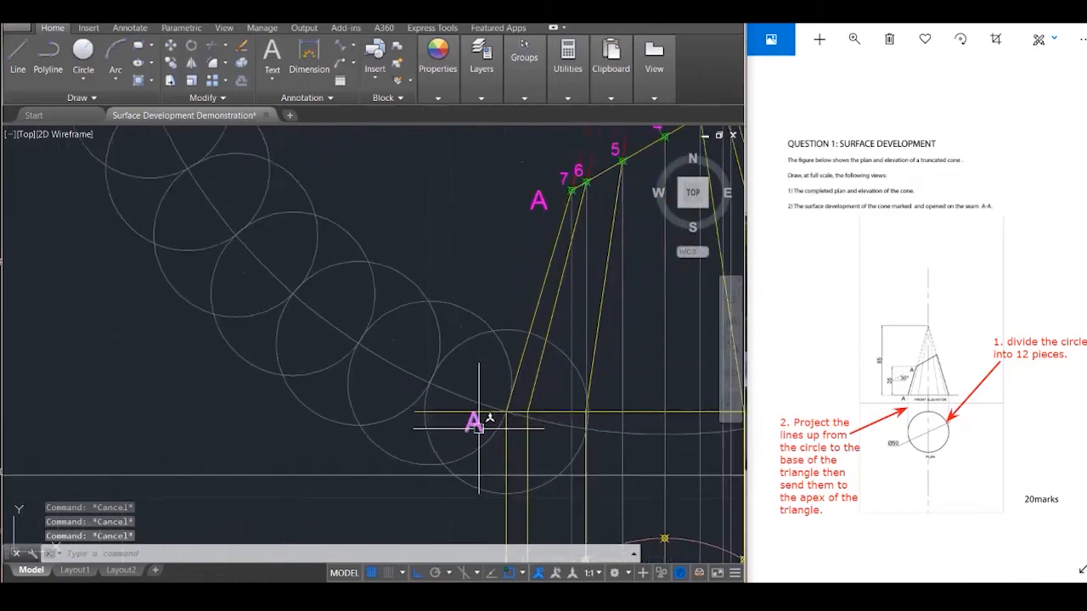
pyautogui.scroll(-2, 473, 413)
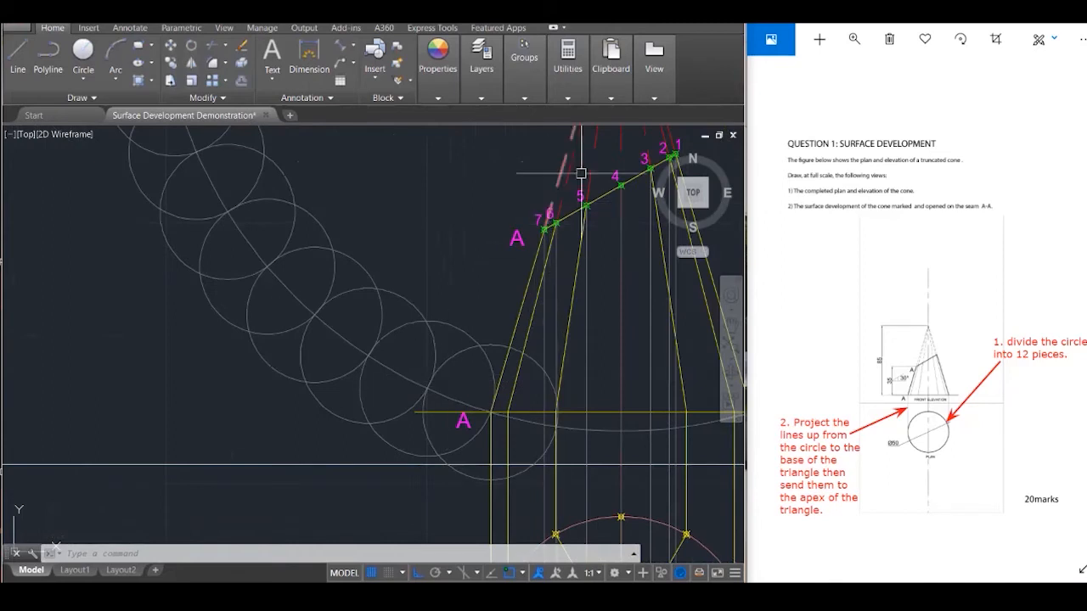
pyautogui.press('Escape')
pyautogui.press('Escape')
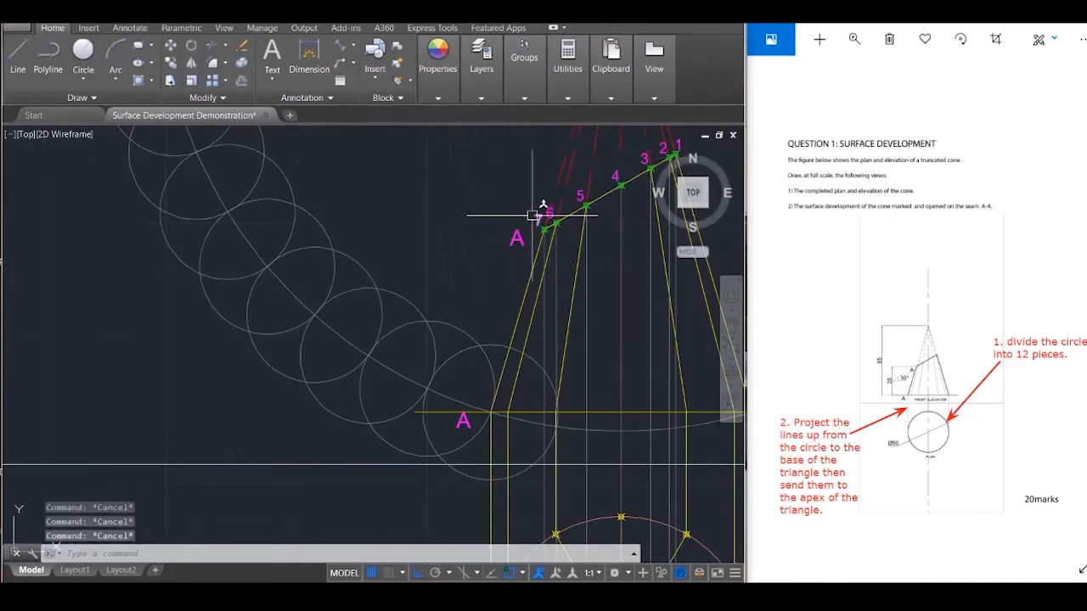
pyautogui.write('co')
pyautogui.press('Return')
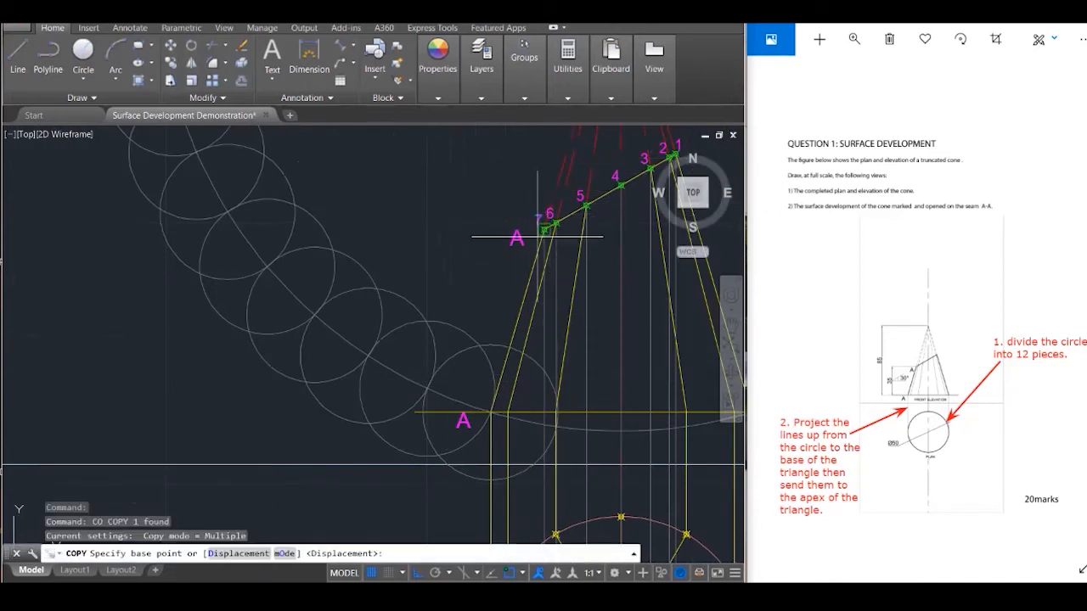
pyautogui.click(544, 229)
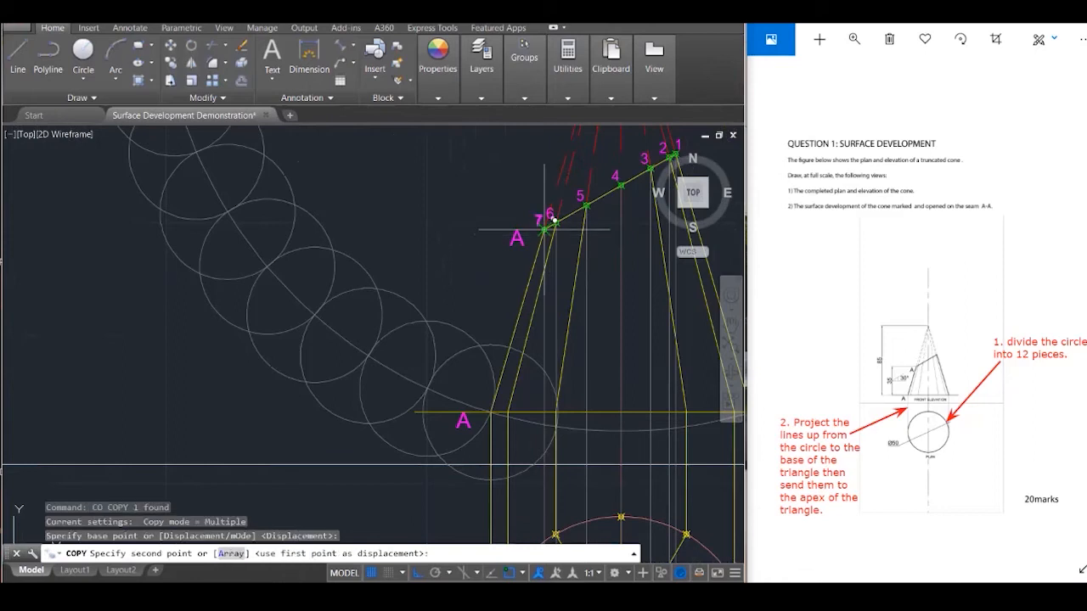
pyautogui.click(426, 388)
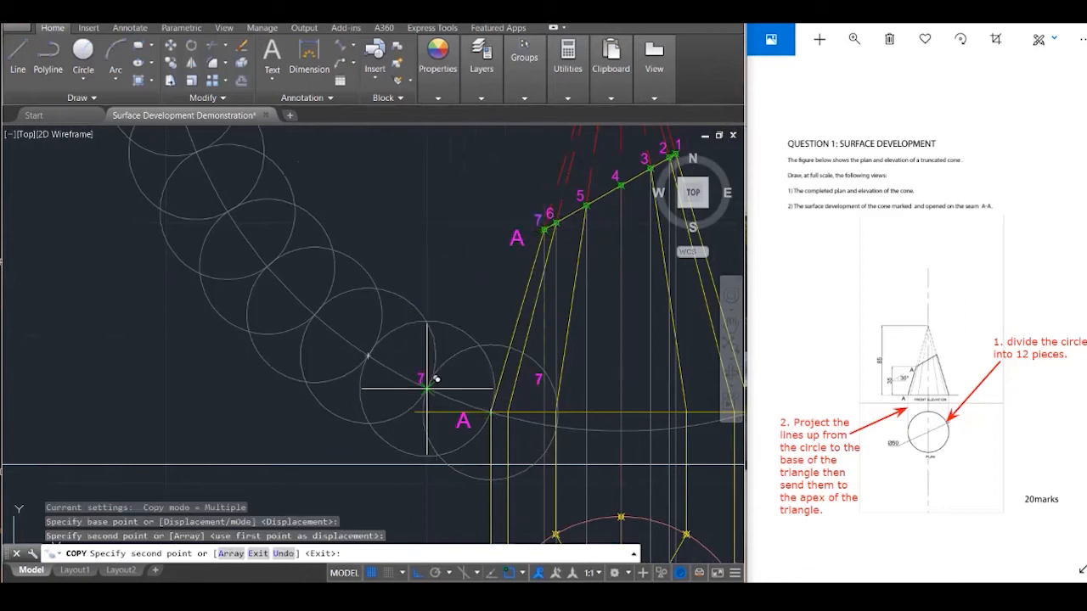
pyautogui.click(367, 356)
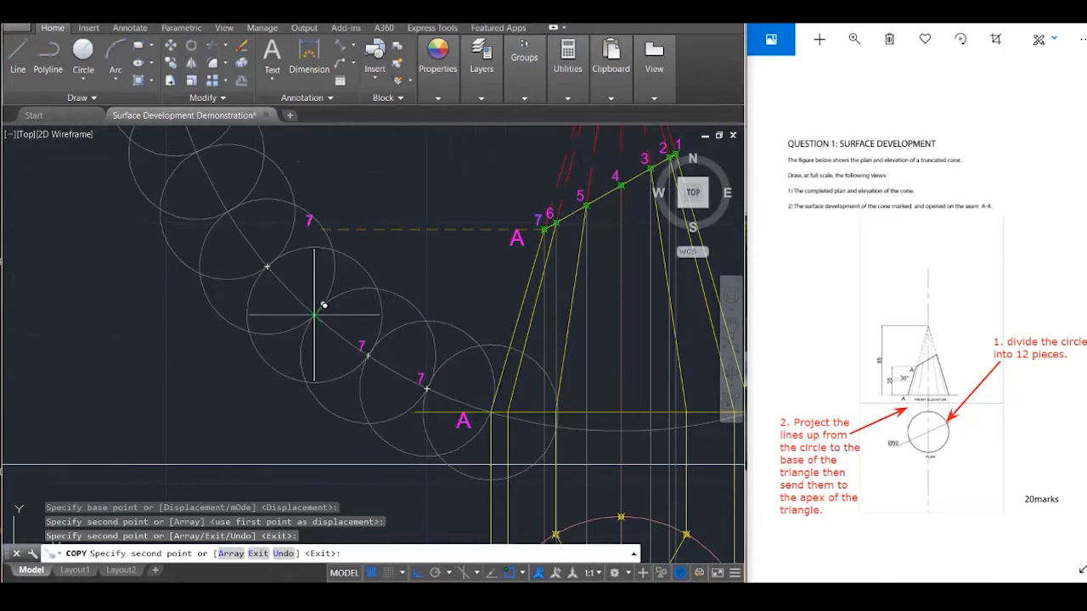
pyautogui.click(314, 314)
pyautogui.click(267, 266)
pyautogui.scroll(-2, 370, 356)
pyautogui.click(272, 257)
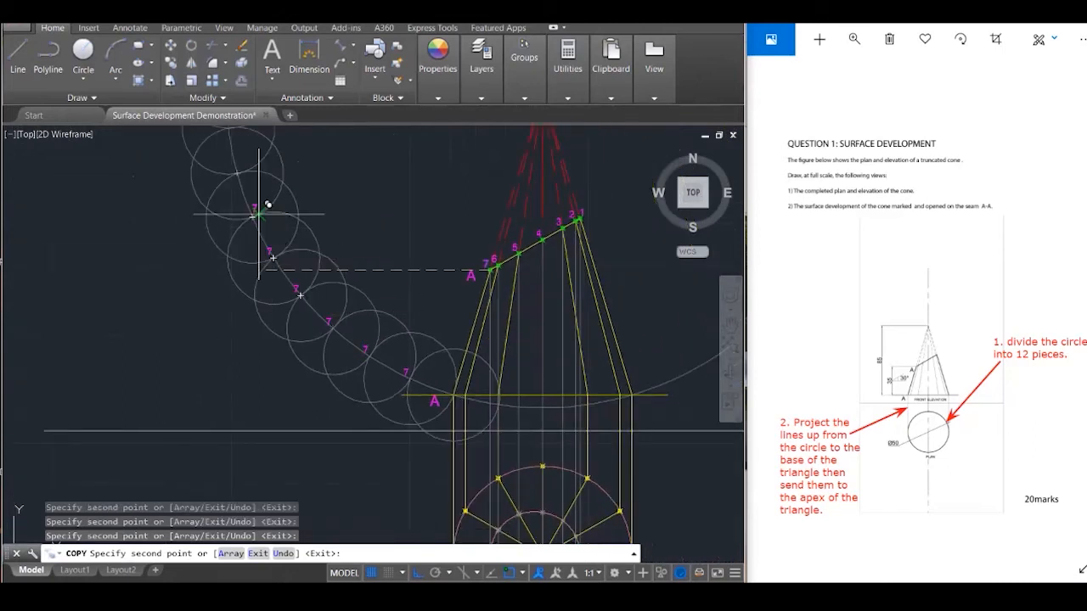
pyautogui.click(250, 218)
pyautogui.moveTo(329, 276); pyautogui.dragTo(444, 444, button='middle')
pyautogui.scroll(2, 339, 331)
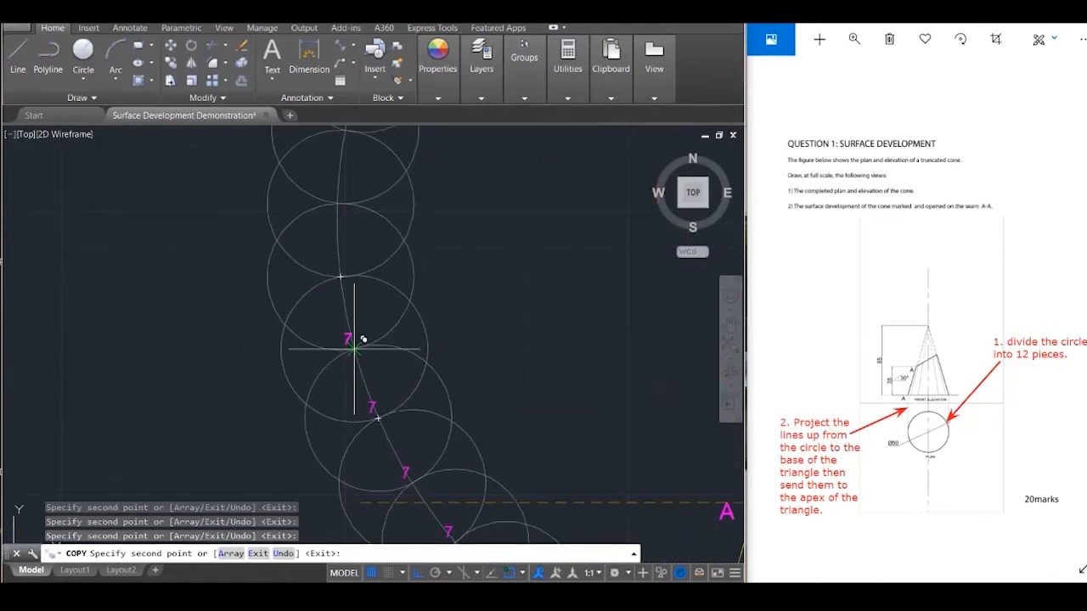
pyautogui.click(354, 348)
pyautogui.click(340, 276)
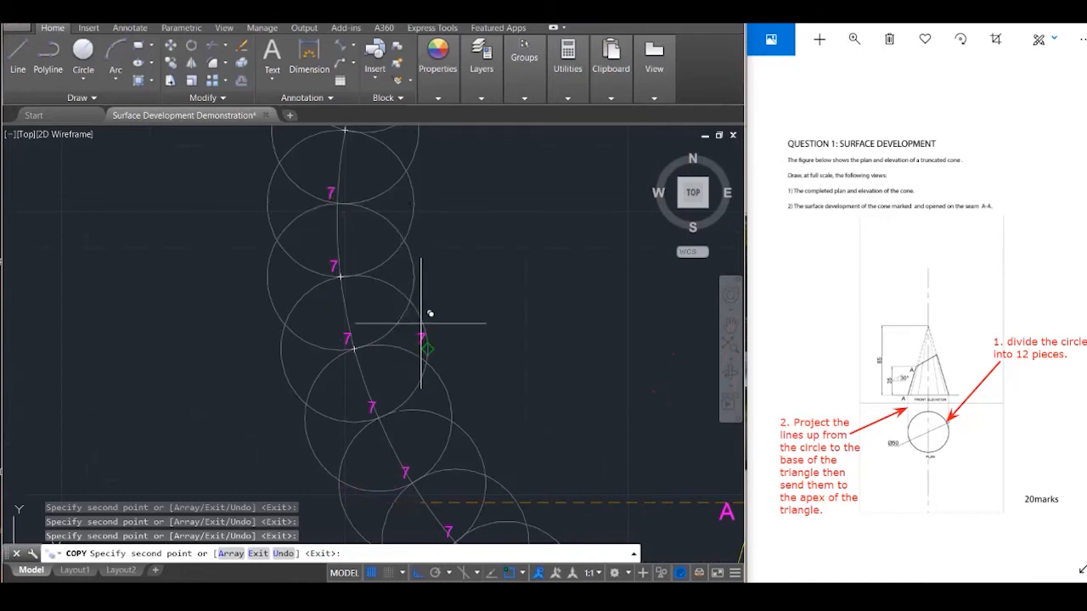
pyautogui.scroll(-2, 421, 323)
pyautogui.click(373, 224)
pyautogui.click(385, 182)
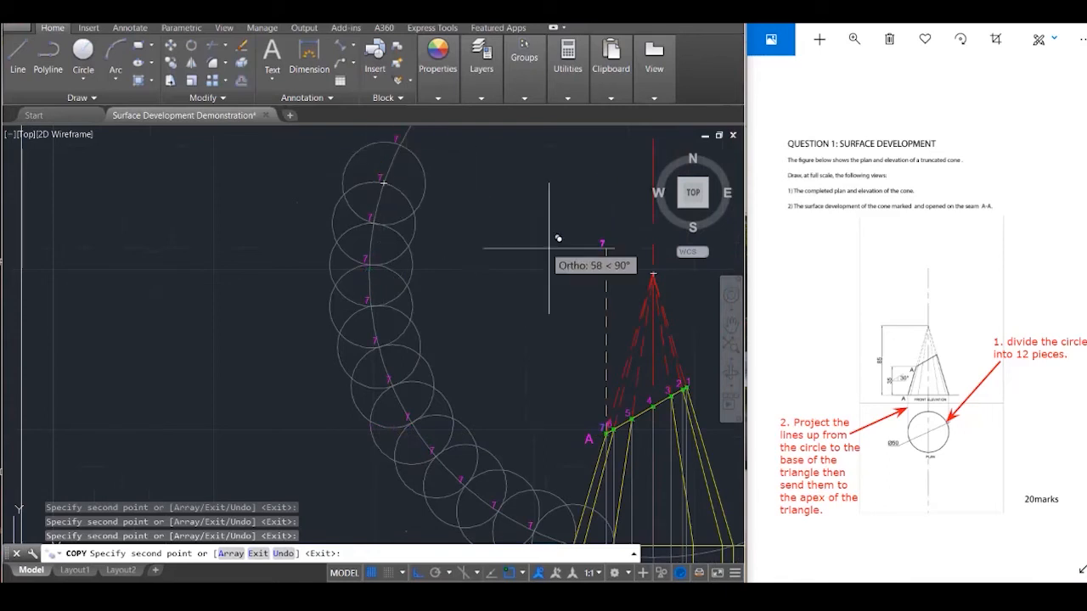
# Finish copying the number labels along the large arc
pyautogui.scroll(-3, 231, 243)
pyautogui.press('Escape')
pyautogui.press('Escape')
pyautogui.press('Escape')
pyautogui.press('Escape')
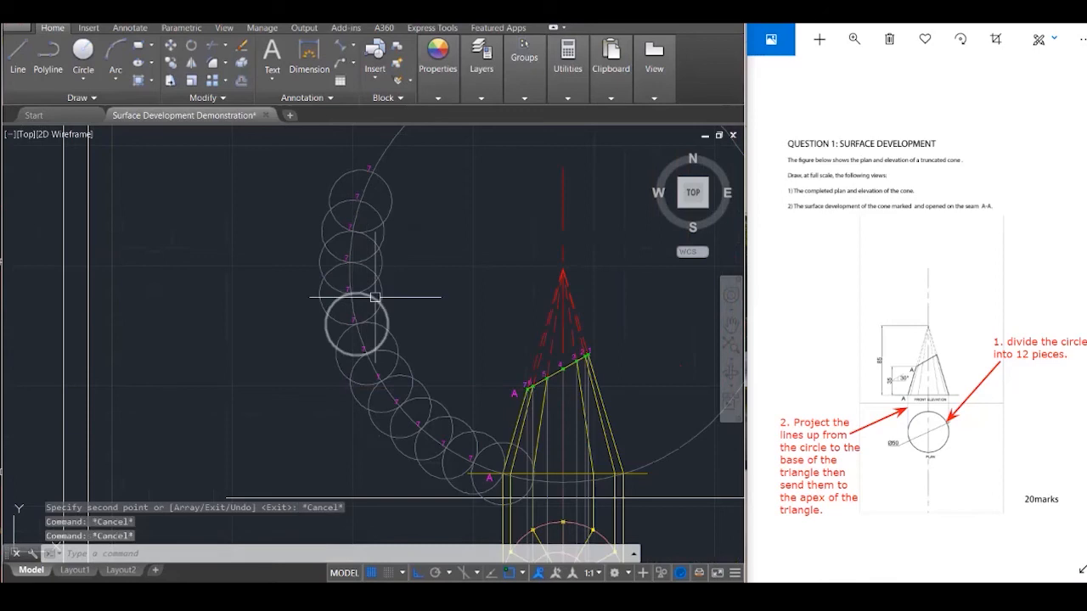
pyautogui.write('l')
pyautogui.press('Return')
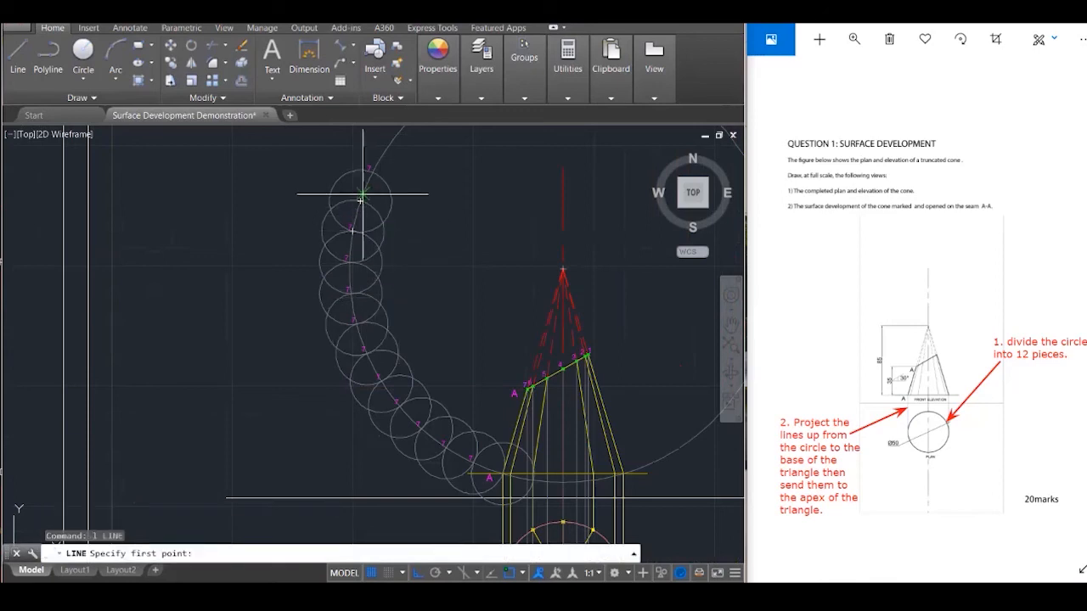
pyautogui.scroll(1, 470, 463)
pyautogui.scroll(2, 489, 474)
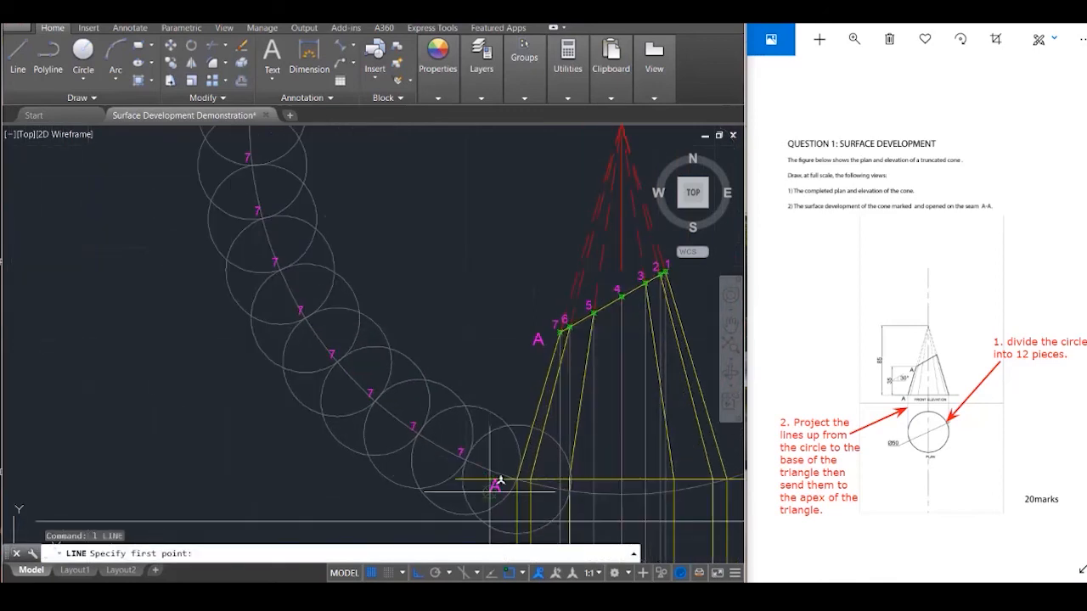
pyautogui.press('Escape')
pyautogui.press('Escape')
# Change the first three division labels after A on the large arc to 1, 2 and 3
pyautogui.click(458, 448)
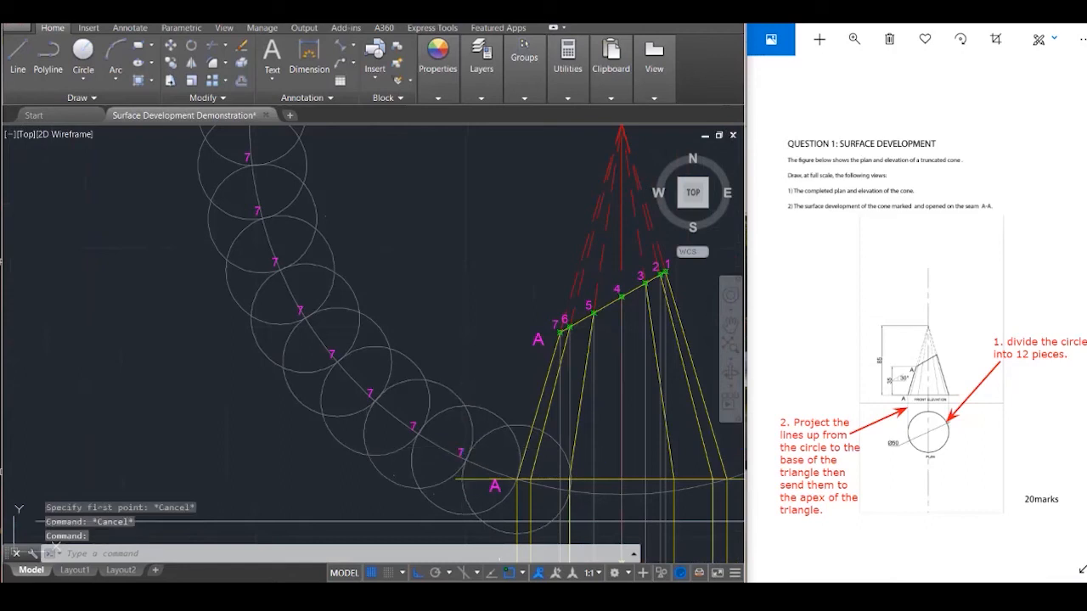
pyautogui.doubleClick(460, 453)
pyautogui.click(416, 400)
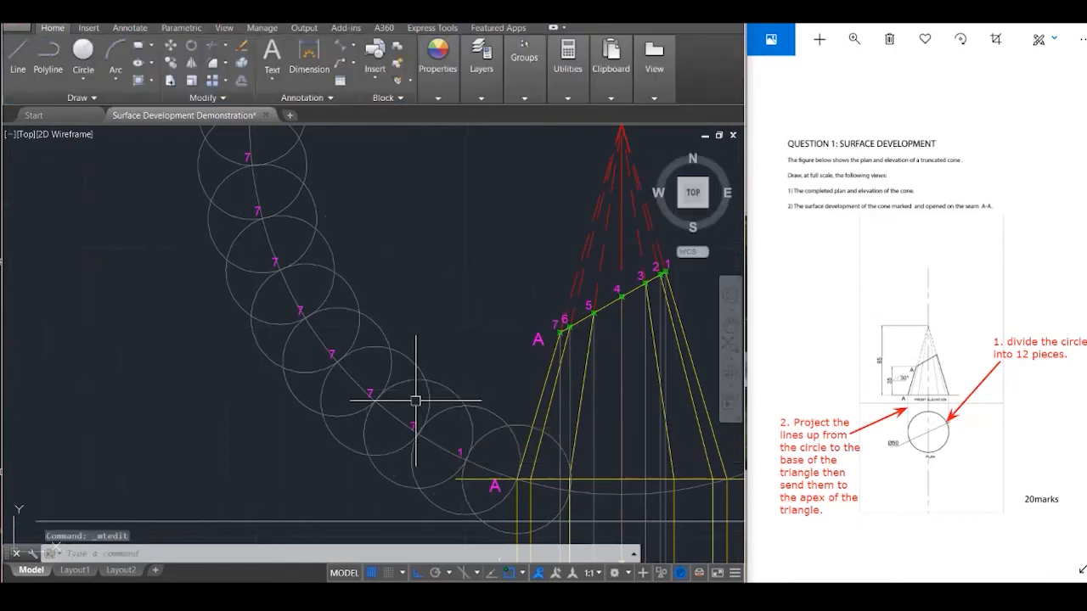
pyautogui.doubleClick(411, 423)
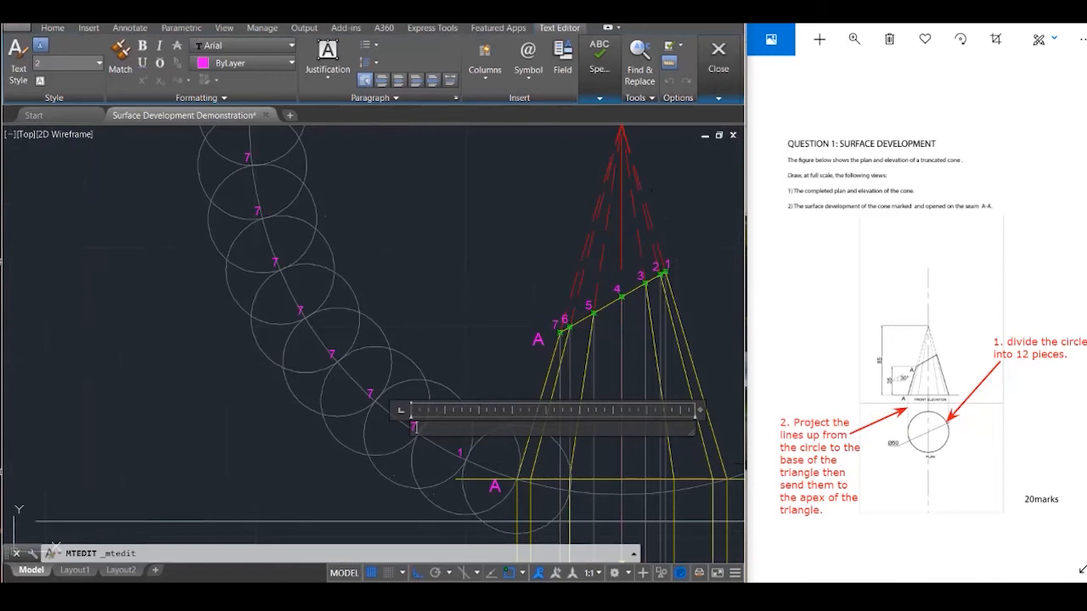
pyautogui.write('2')
pyautogui.click(366, 385)
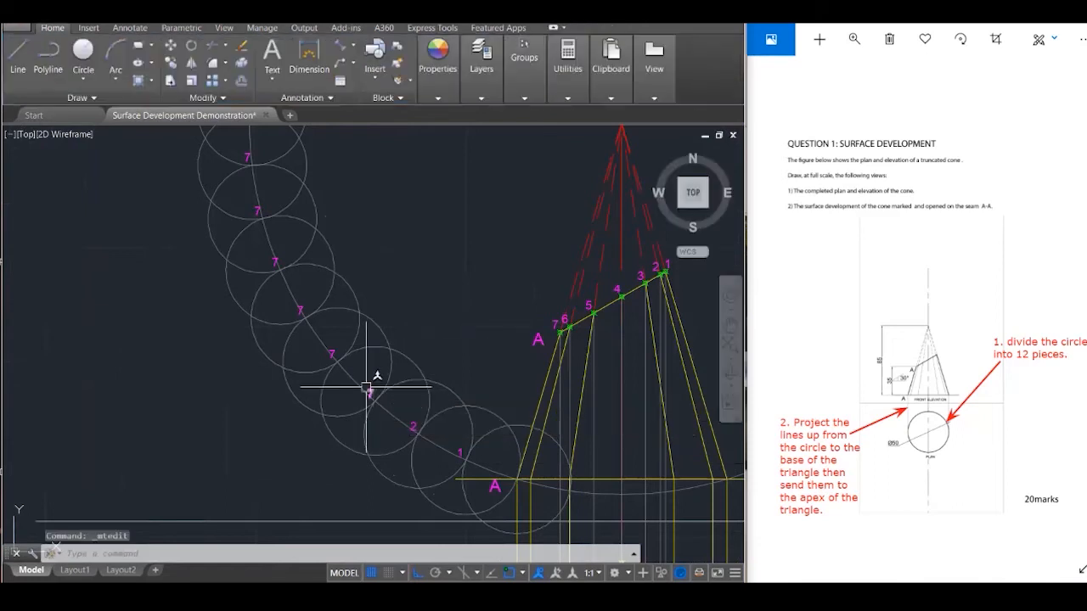
pyautogui.doubleClick(366, 389)
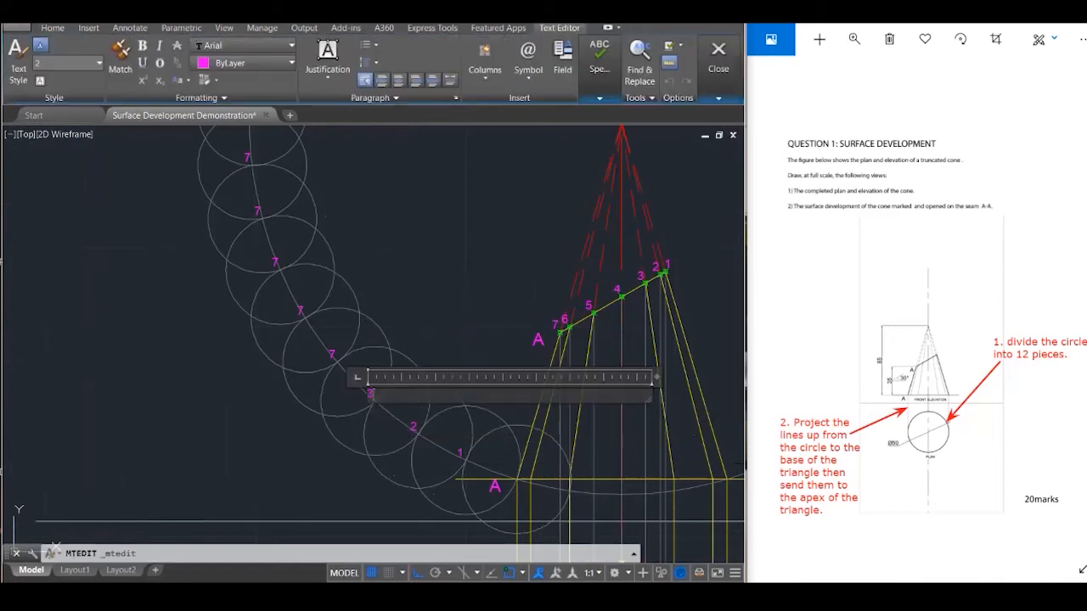
pyautogui.click(450, 315)
# Change the fourth, fifth and sixth division labels on the large arc to 4, 5 and 6
pyautogui.doubleClick(335, 347)
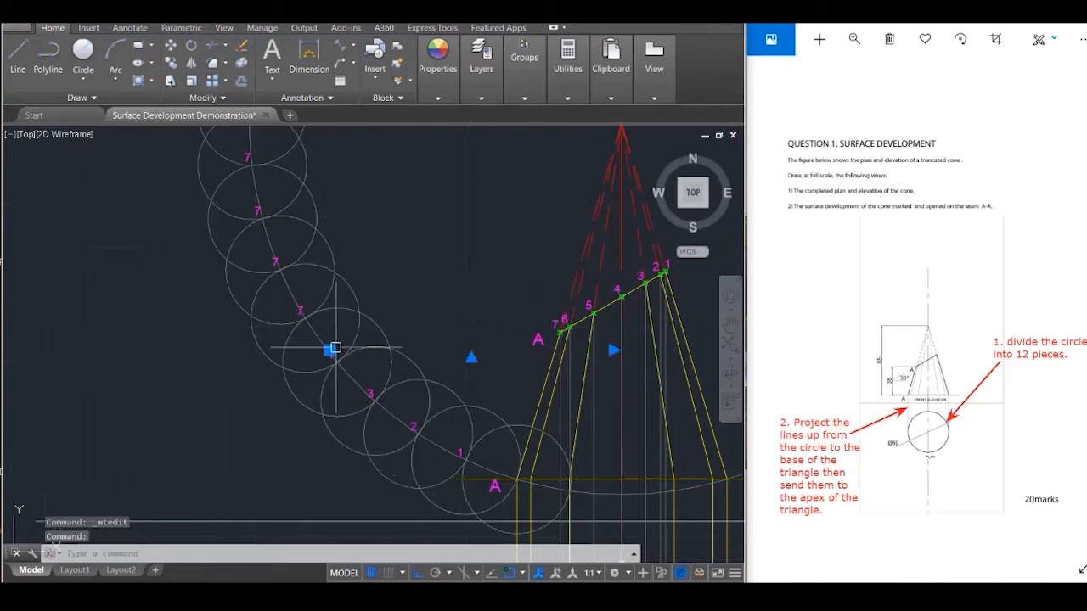
pyautogui.write('4')
pyautogui.click(281, 298)
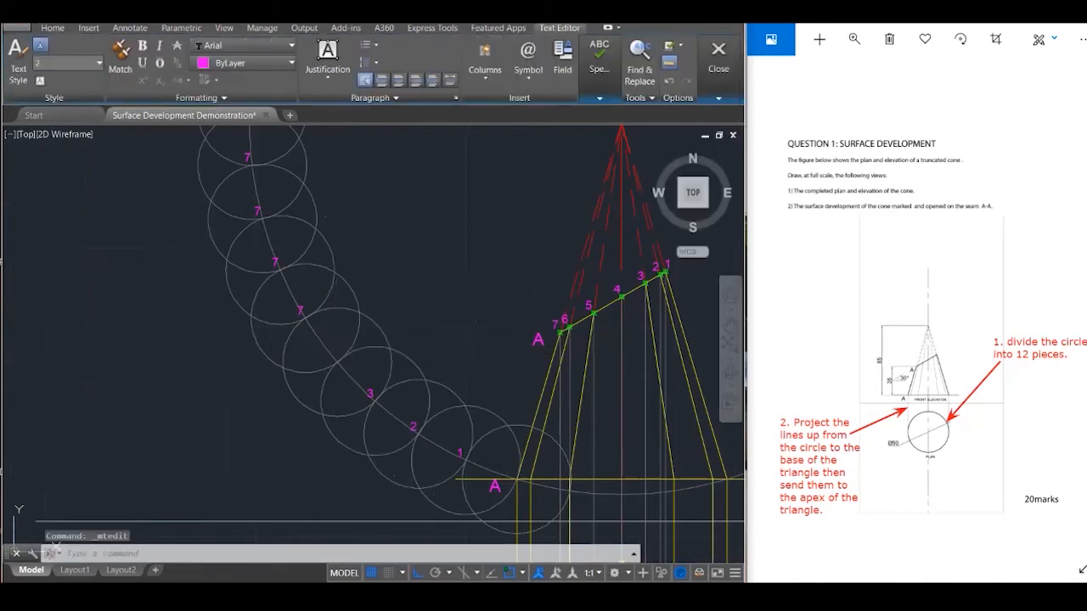
pyautogui.click(299, 309)
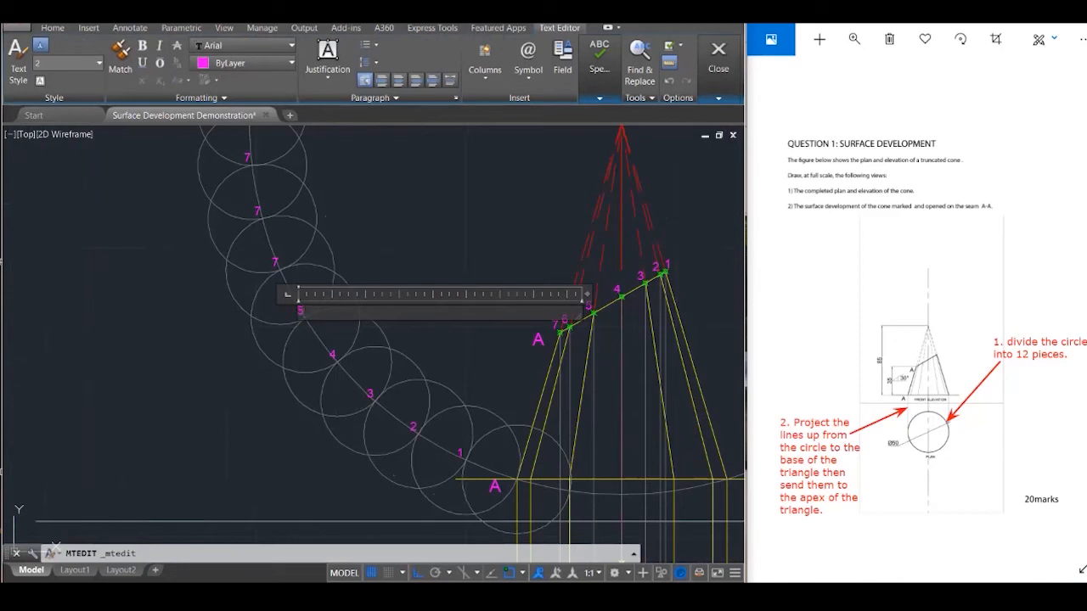
pyautogui.click(284, 254)
pyautogui.click(280, 259)
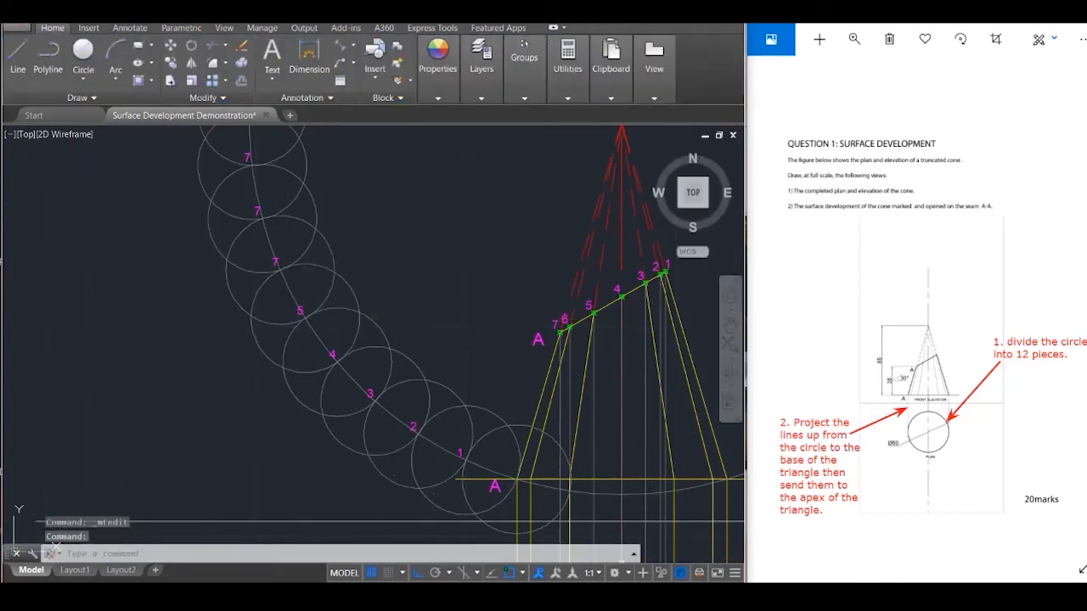
pyautogui.write('6')
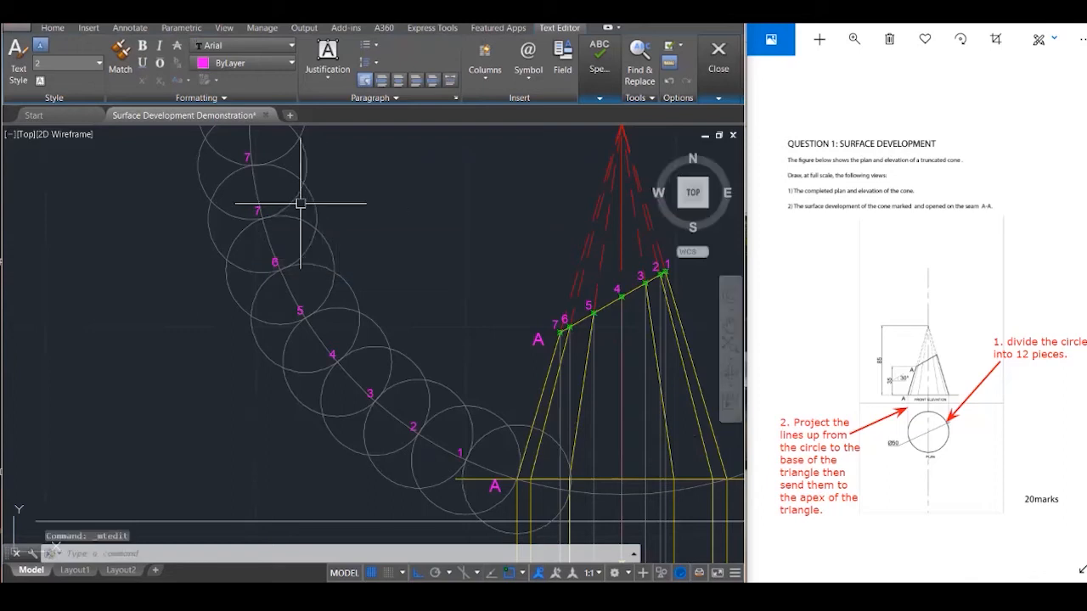
pyautogui.click(293, 197)
# Change the eighth and ninth division labels on the large arc to 8 and 9
pyautogui.click(244, 154)
pyautogui.doubleClick(244, 153)
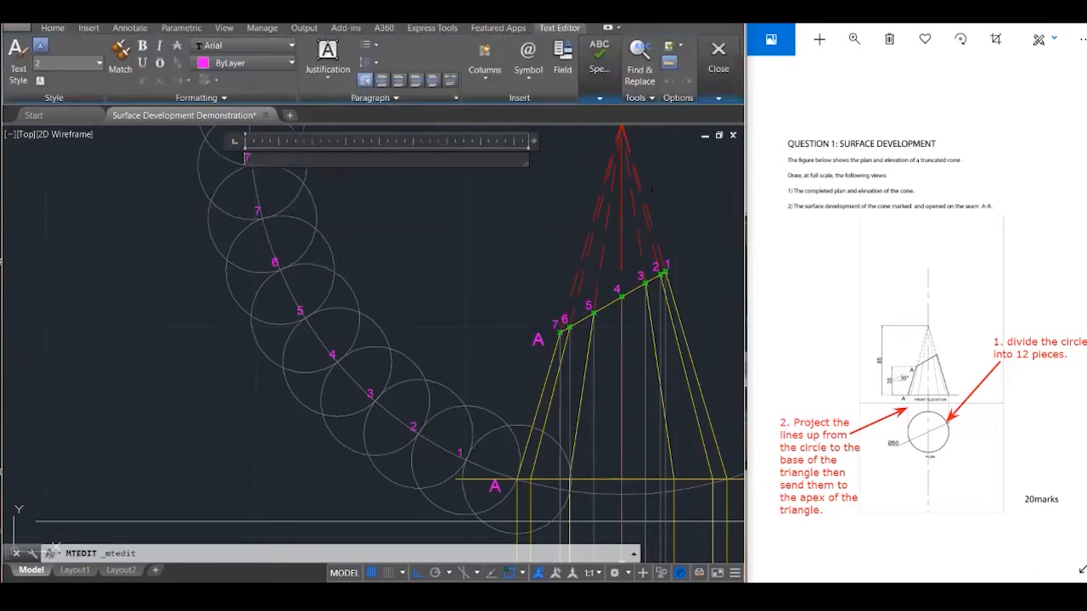
pyautogui.click(293, 265)
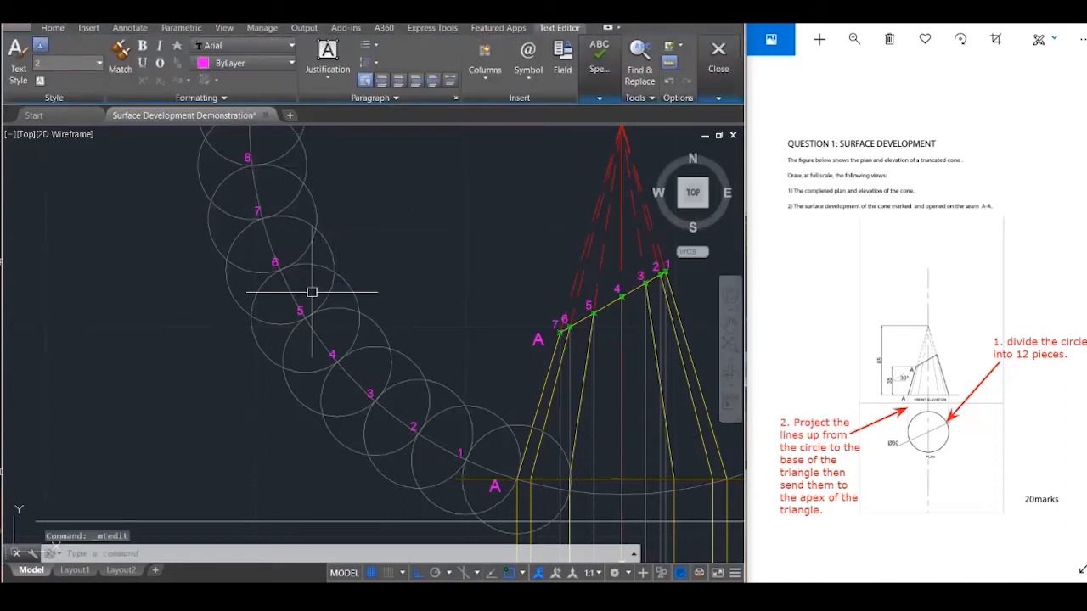
pyautogui.scroll(-3, 327, 293)
pyautogui.scroll(3, 333, 189)
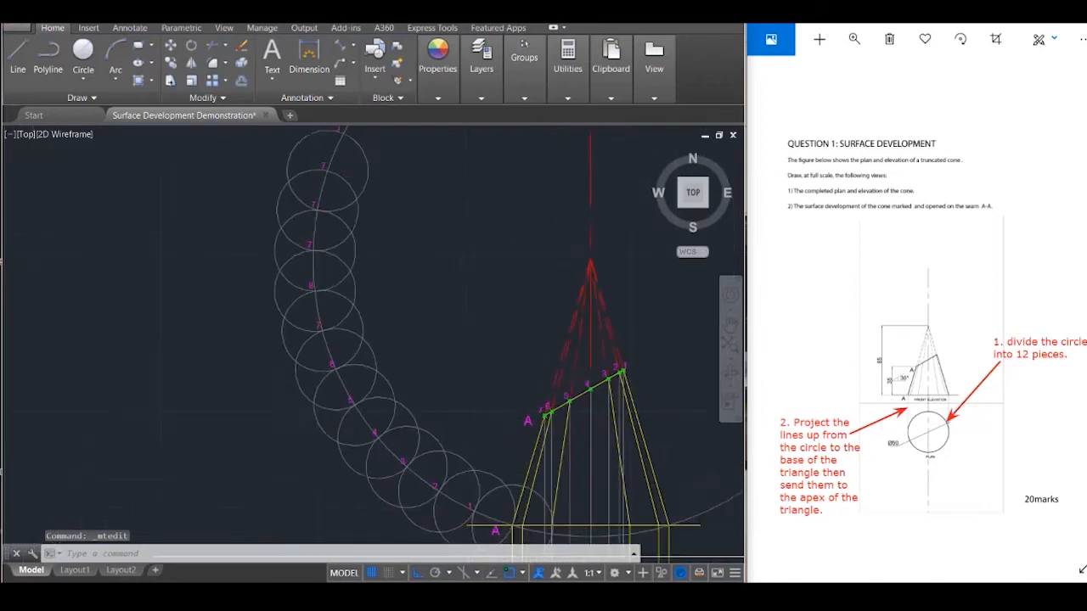
pyautogui.click(302, 274)
pyautogui.doubleClick(302, 274)
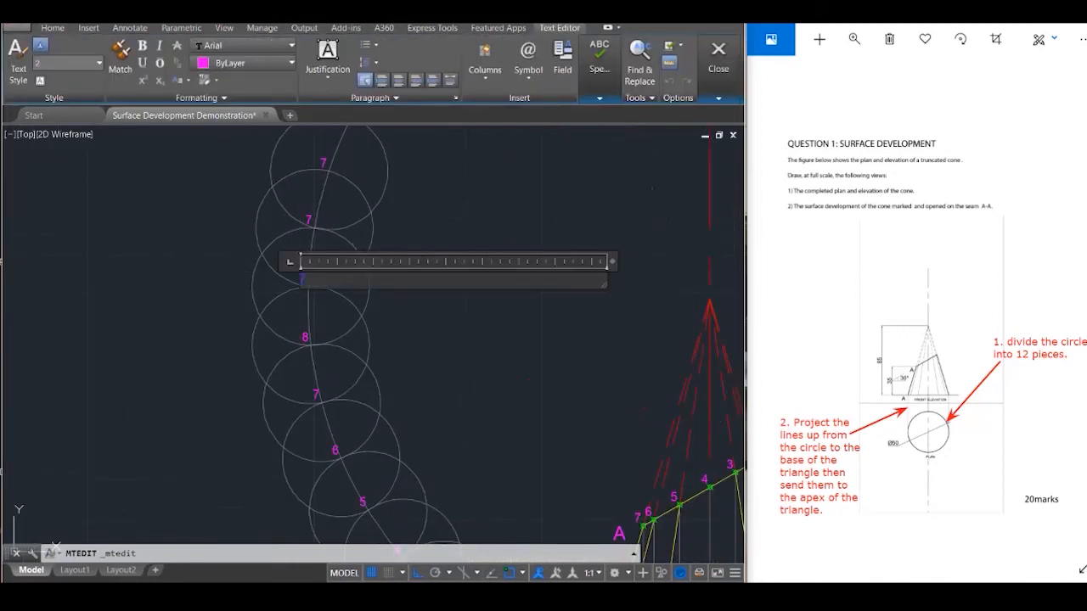
pyautogui.click(330, 189)
# Shift the tenth division label slightly down and change its text to 10
pyautogui.click(306, 213)
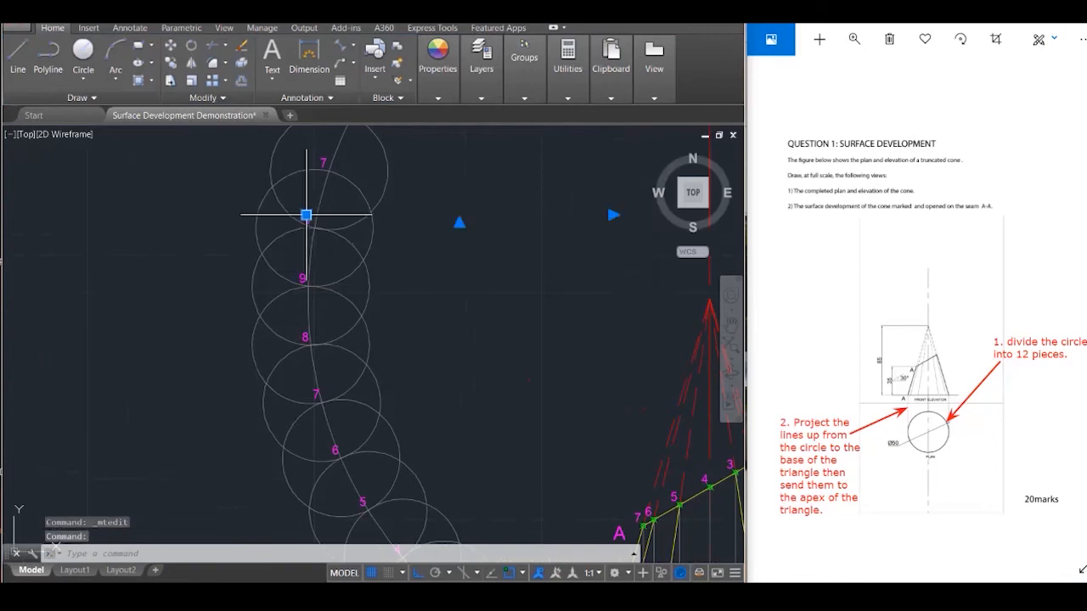
pyautogui.click(306, 215)
pyautogui.press('Escape')
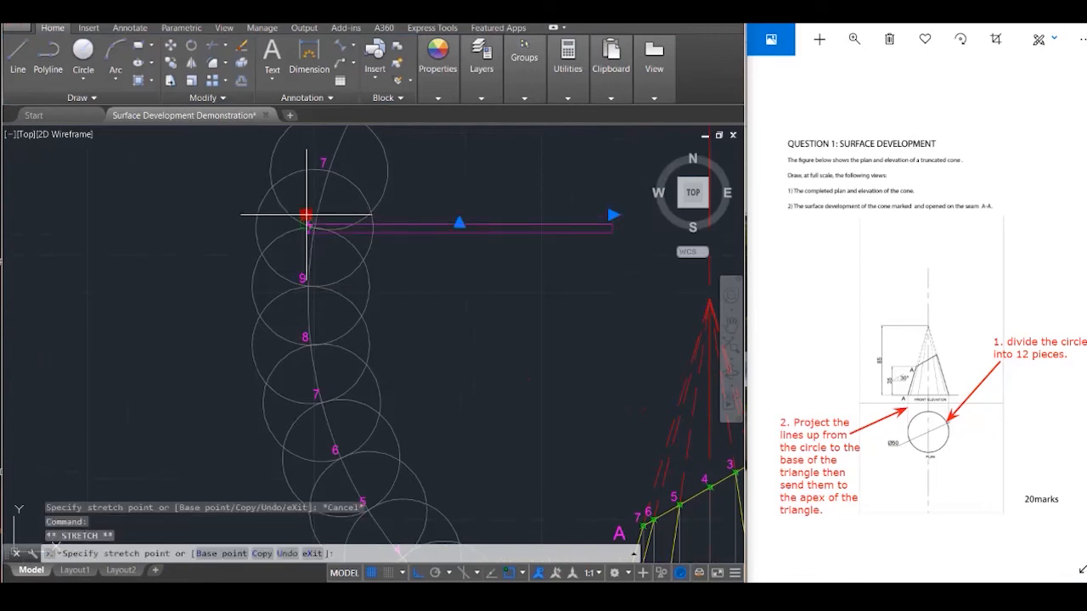
pyautogui.click(305, 215)
pyautogui.click(306, 214)
pyautogui.click(307, 215)
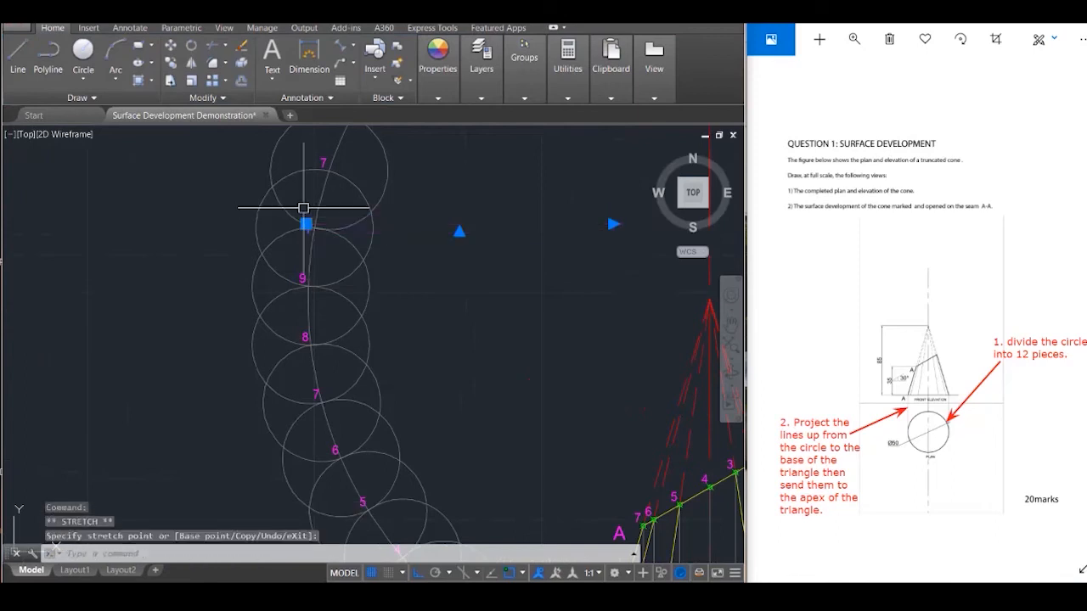
pyautogui.press('Escape')
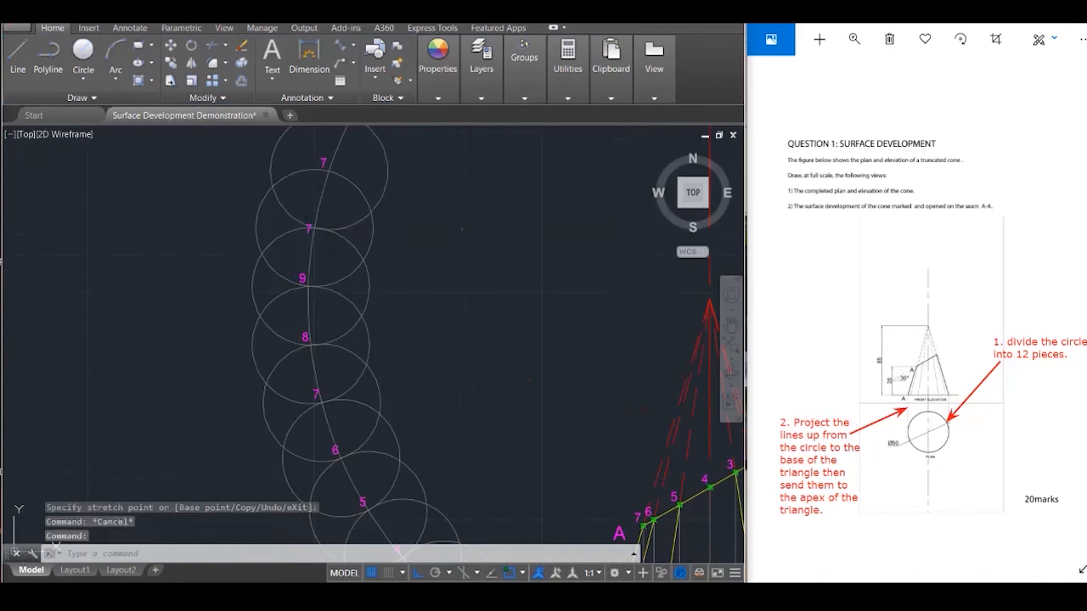
pyautogui.doubleClick(308, 228)
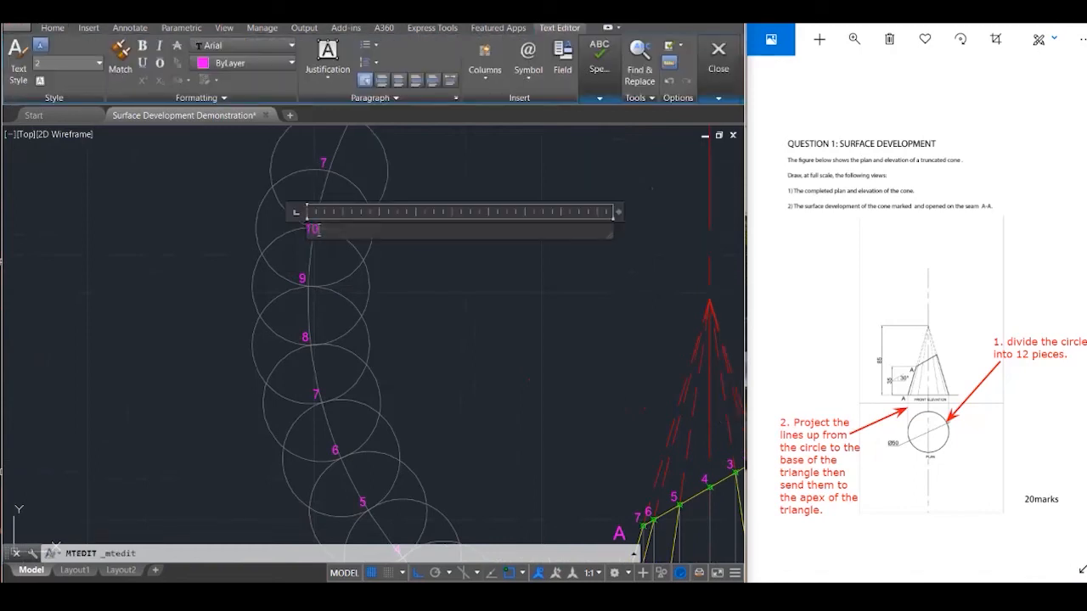
pyautogui.click(417, 175)
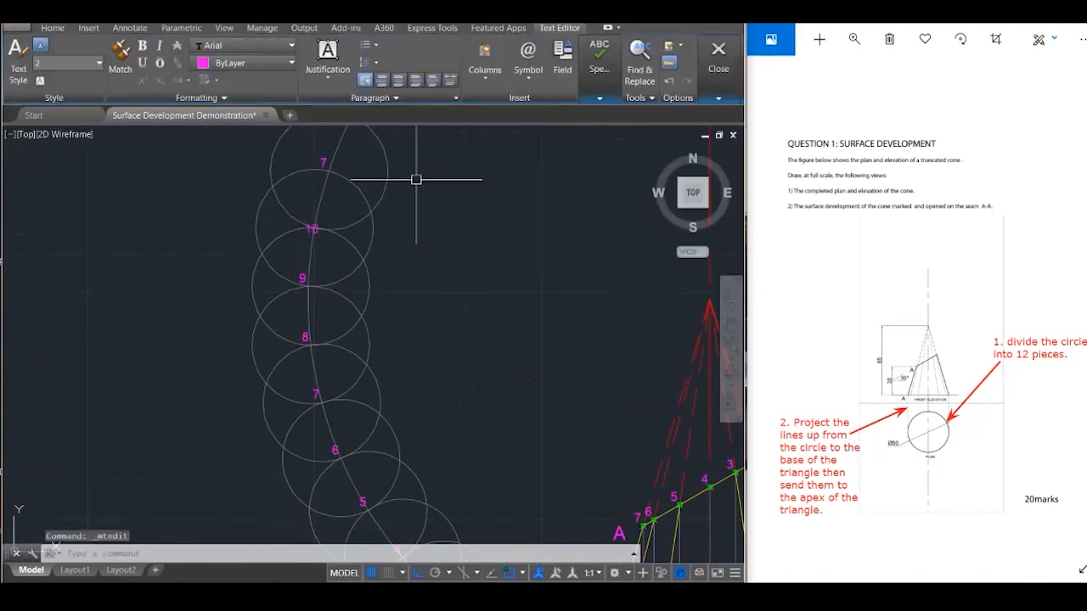
# Change the last two division labels on the large arc to 11 and 12
pyautogui.doubleClick(318, 159)
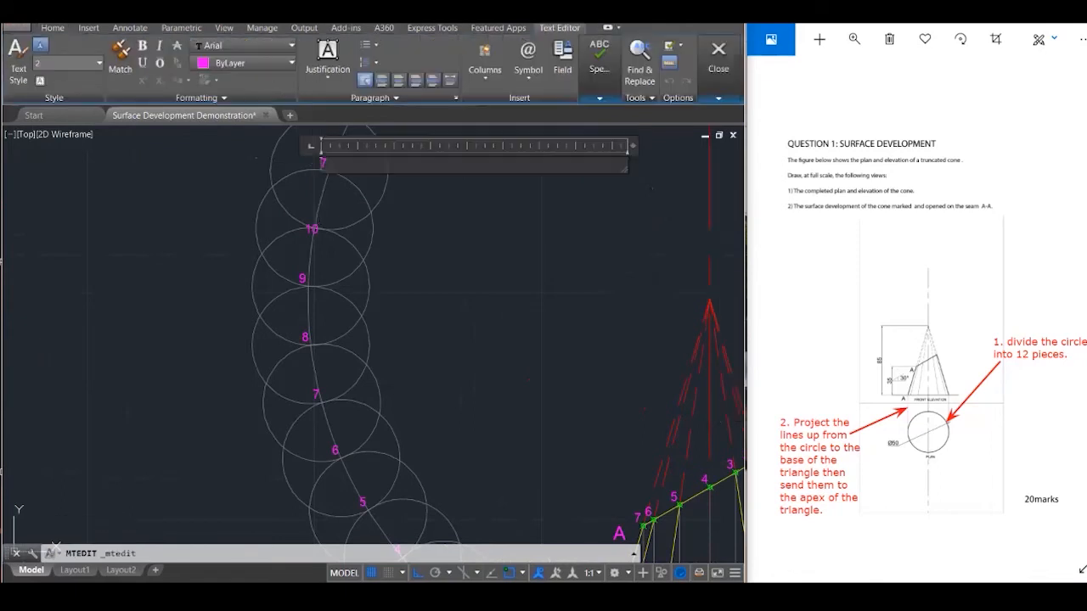
pyautogui.click(431, 262)
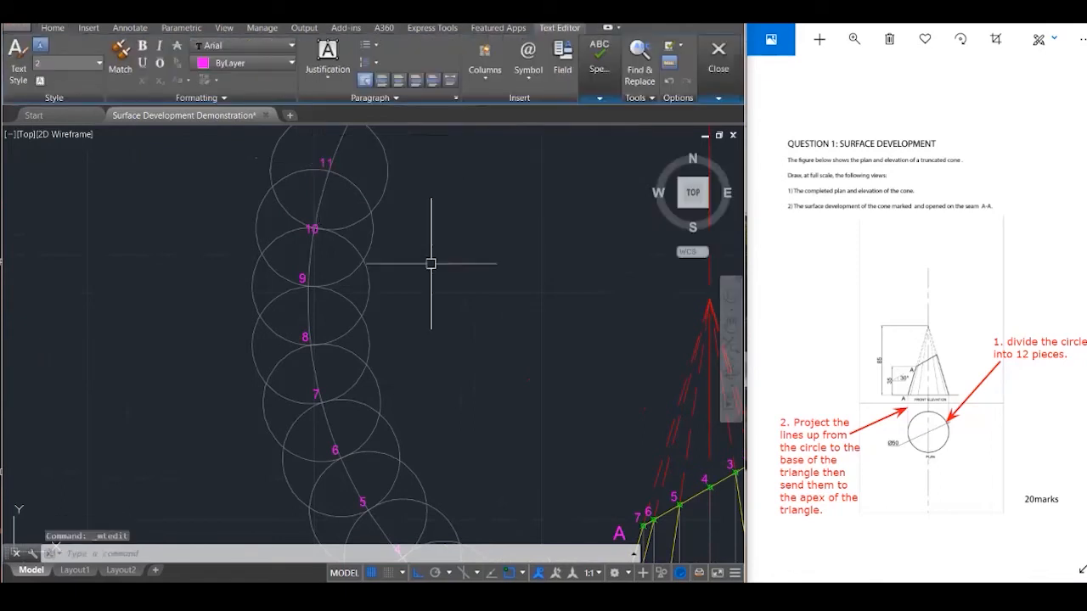
pyautogui.scroll(-2, 459, 344)
pyautogui.doubleClick(380, 181)
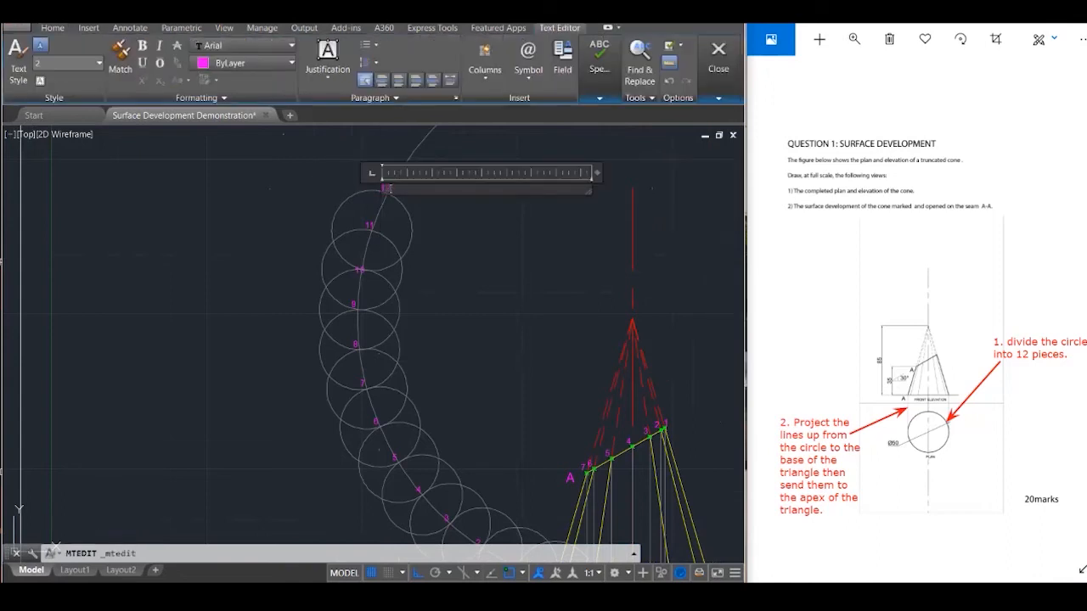
pyautogui.click(417, 226)
# Draw connected lines from division 1 on the large arc to the cone apex and on to division 2
pyautogui.scroll(-4, 417, 226)
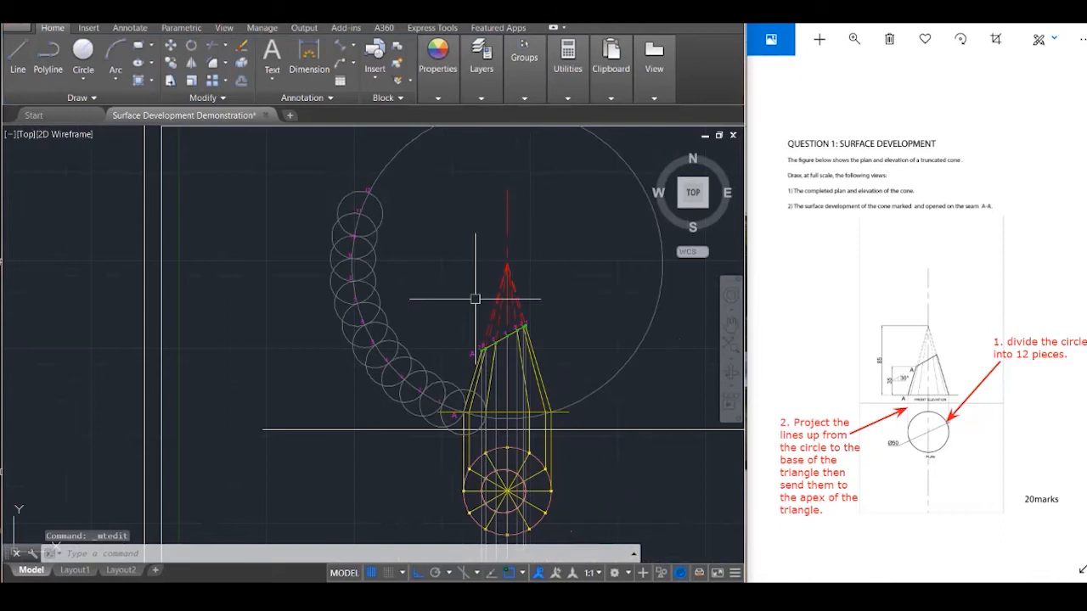
pyautogui.scroll(2, 488, 293)
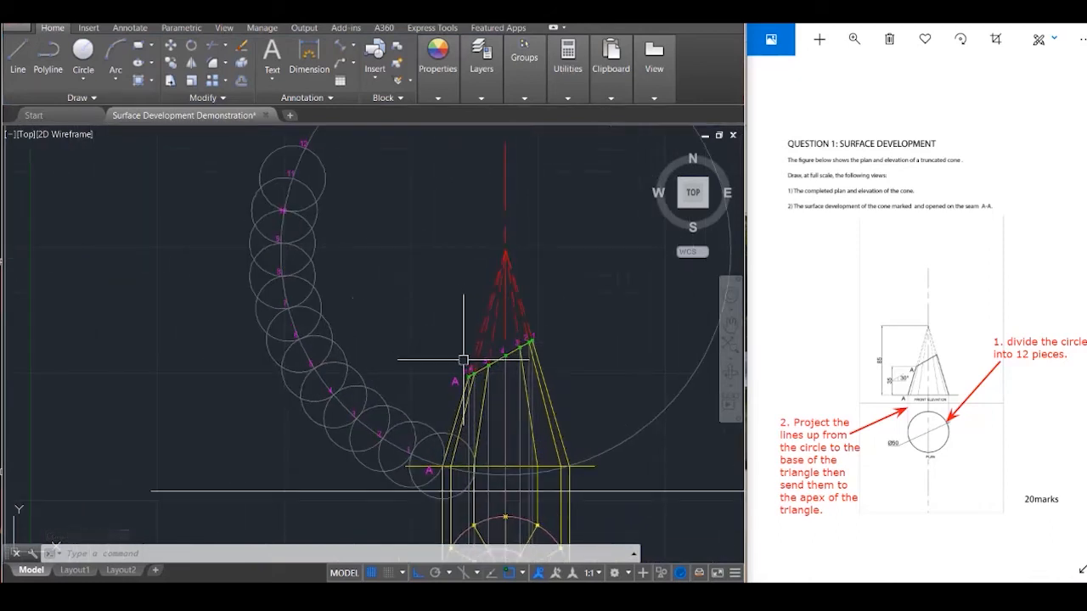
pyautogui.write('l')
pyautogui.press('Return')
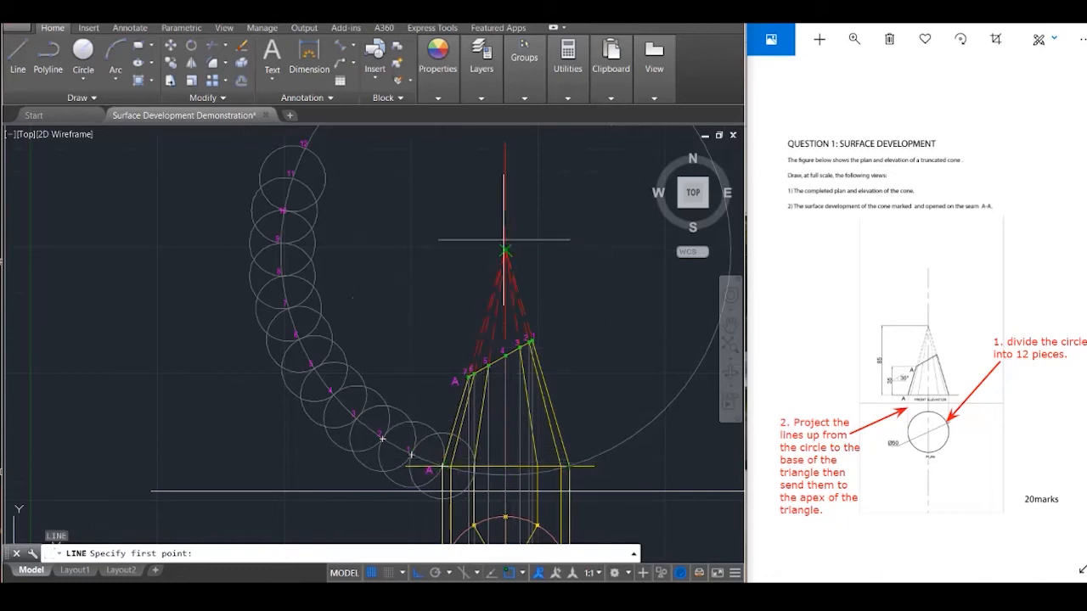
pyautogui.scroll(-2, 517, 215)
pyautogui.scroll(3, 527, 442)
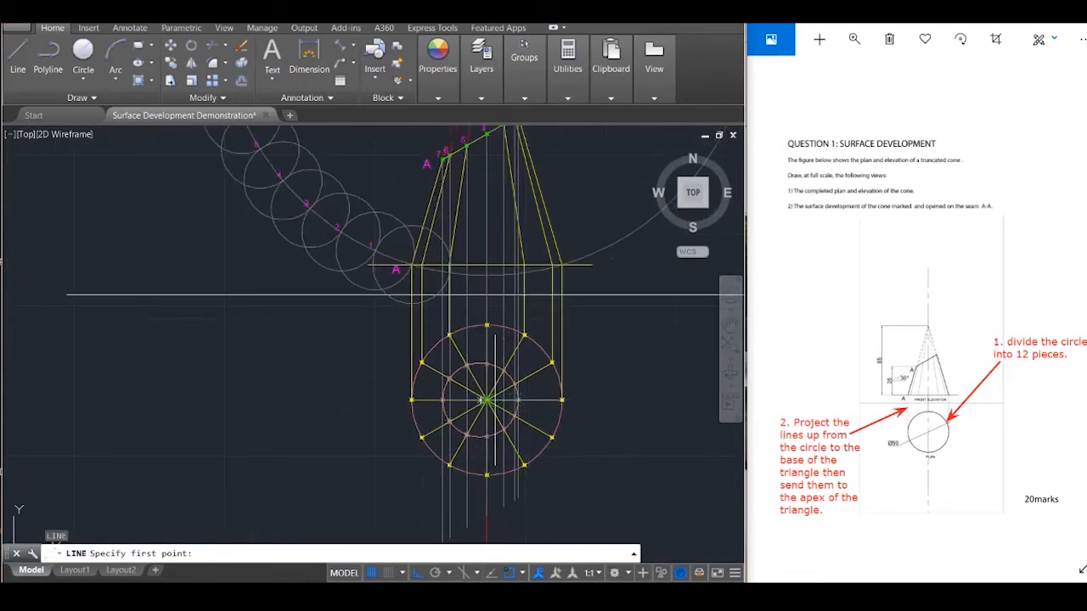
pyautogui.scroll(-2, 512, 437)
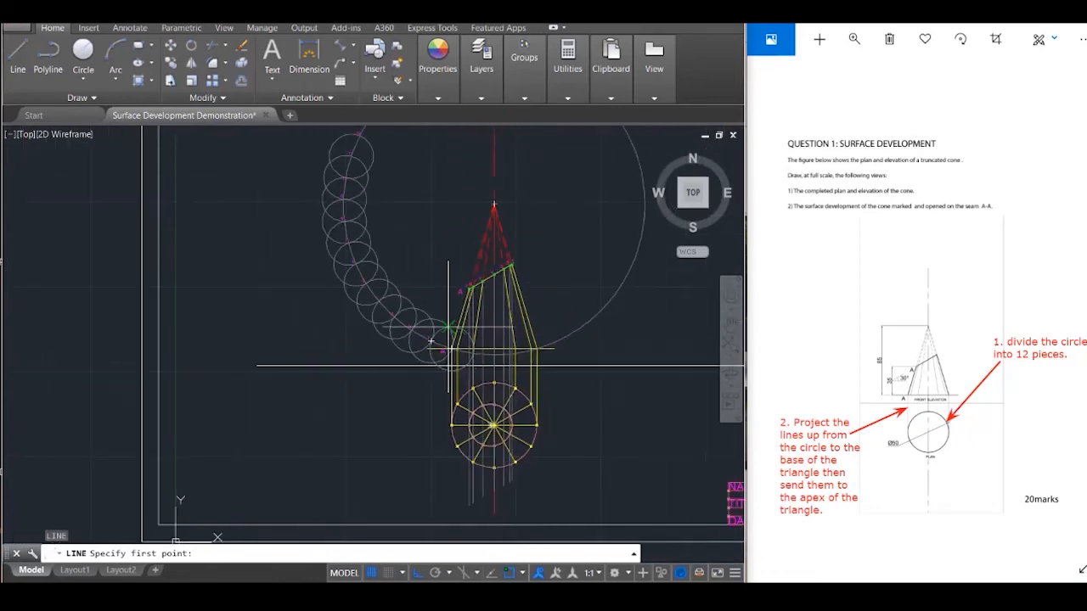
pyautogui.scroll(3, 433, 331)
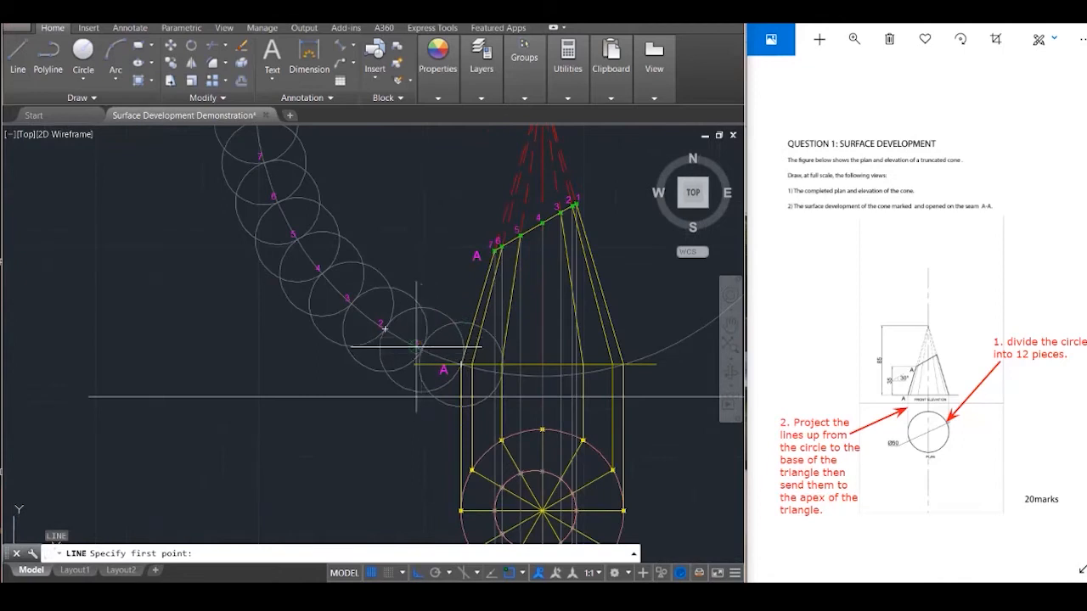
pyautogui.click(417, 347)
pyautogui.scroll(-3, 459, 272)
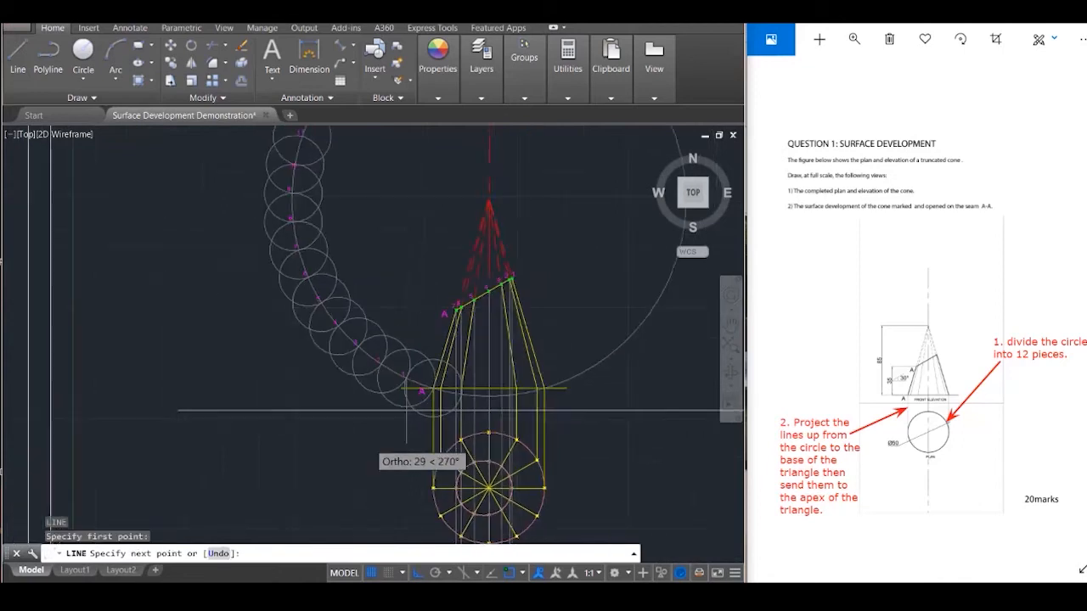
pyautogui.click(458, 256)
pyautogui.scroll(3, 392, 351)
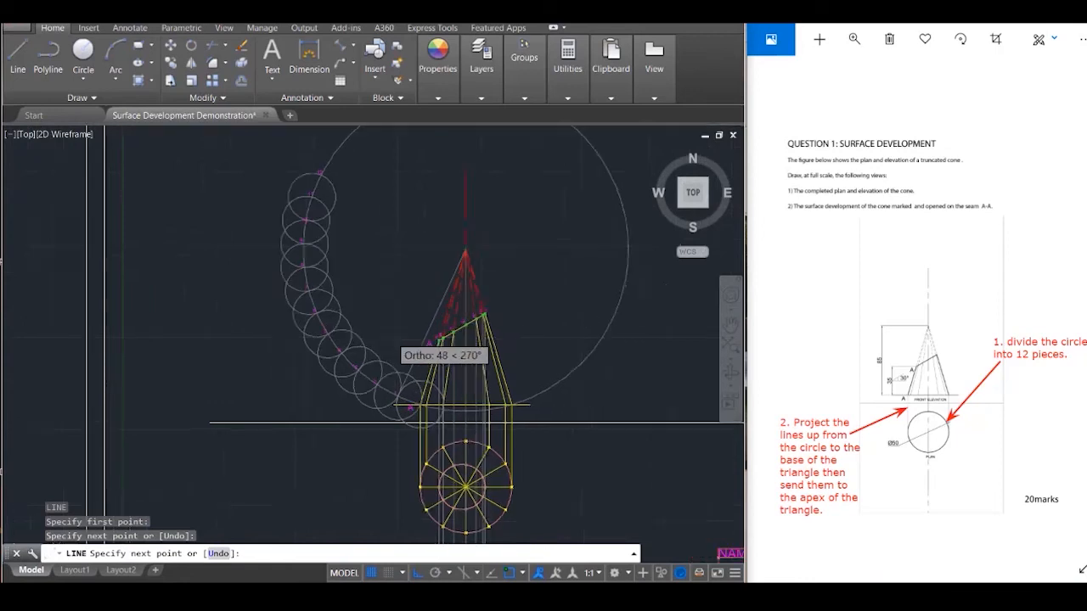
pyautogui.click(360, 413)
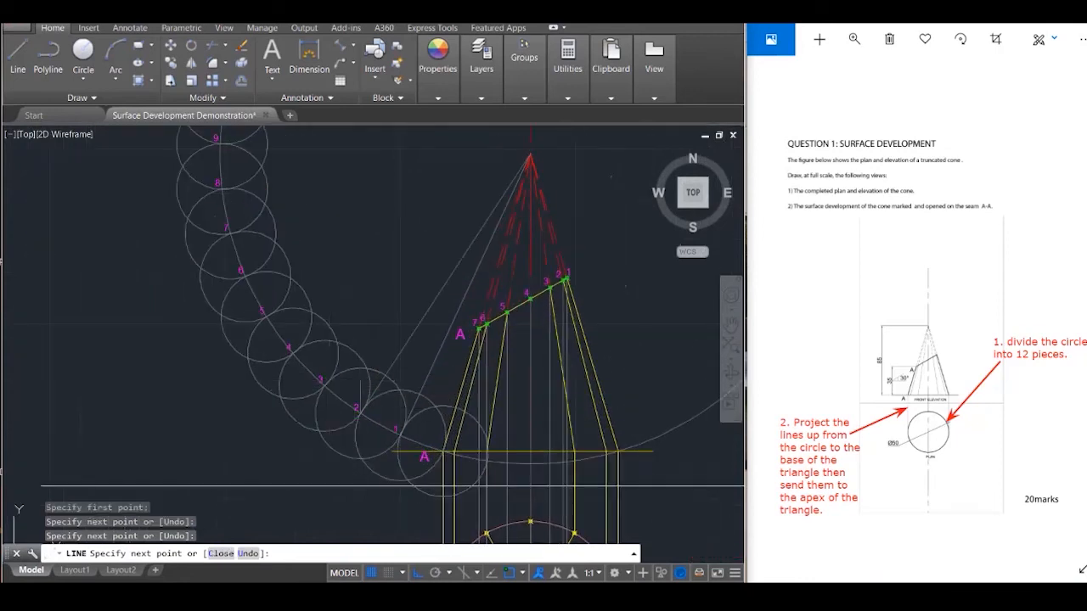
pyautogui.press('Return')
# Join divisions 3, 4 and 5 on the large arc to the cone apex with straight lines
pyautogui.press('Return')
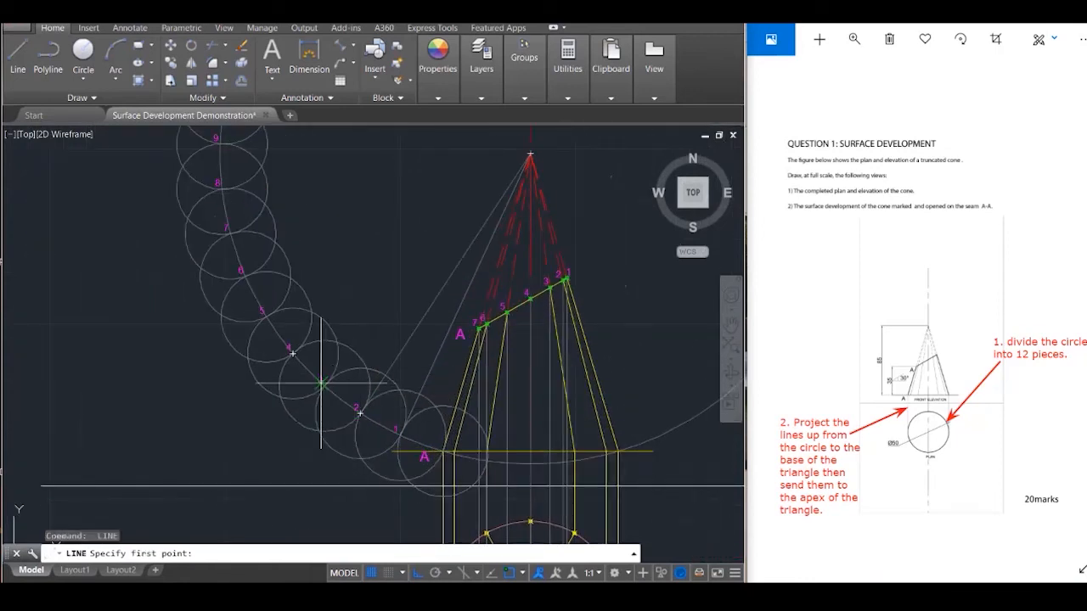
pyautogui.click(321, 383)
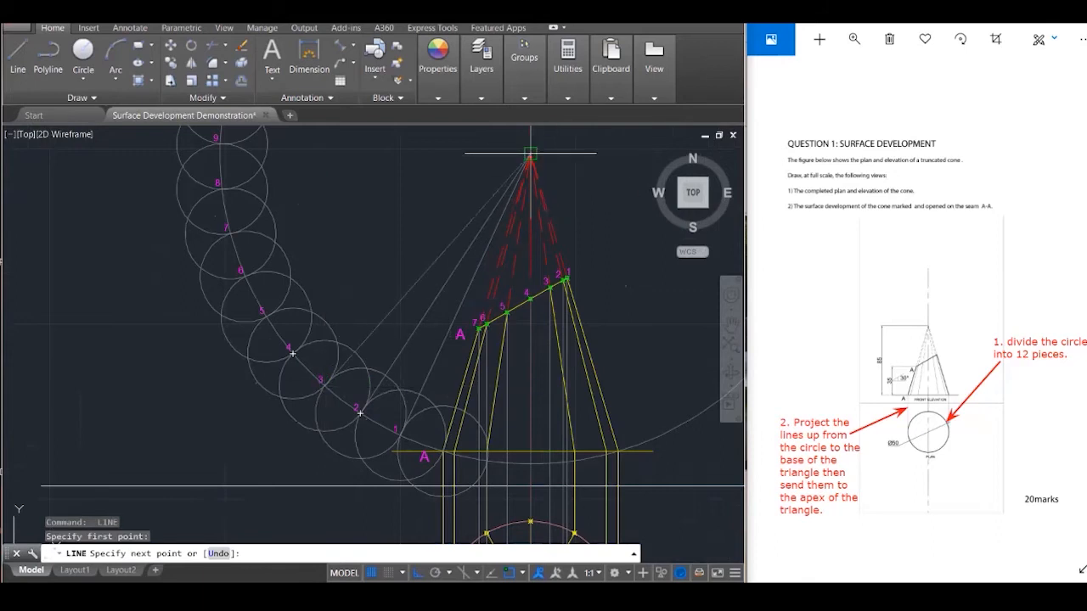
pyautogui.click(530, 156)
pyautogui.press('Return')
pyautogui.press('Return')
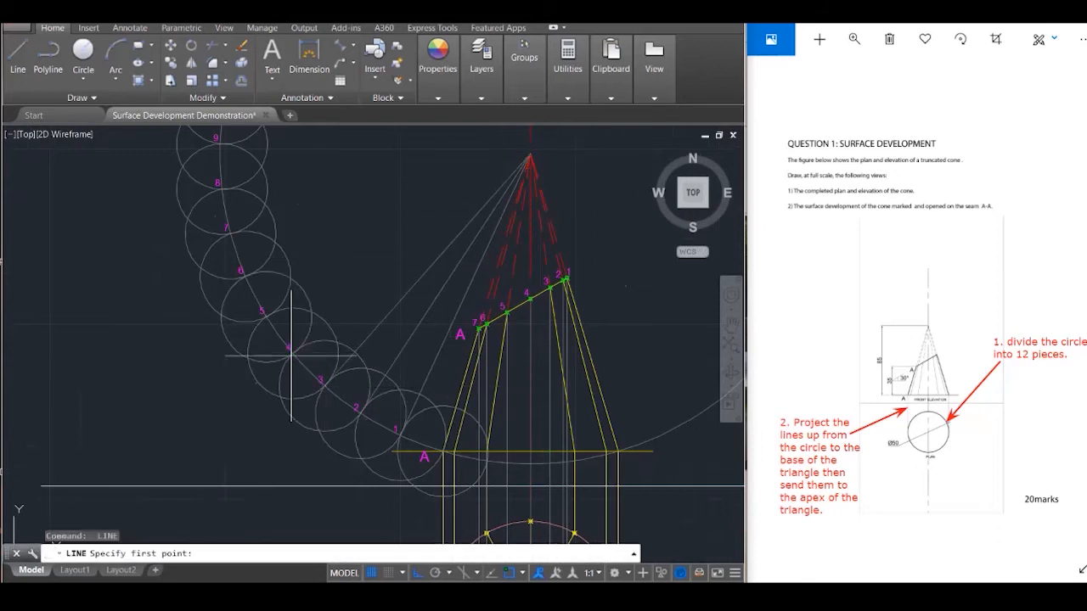
pyautogui.click(290, 353)
pyautogui.click(530, 155)
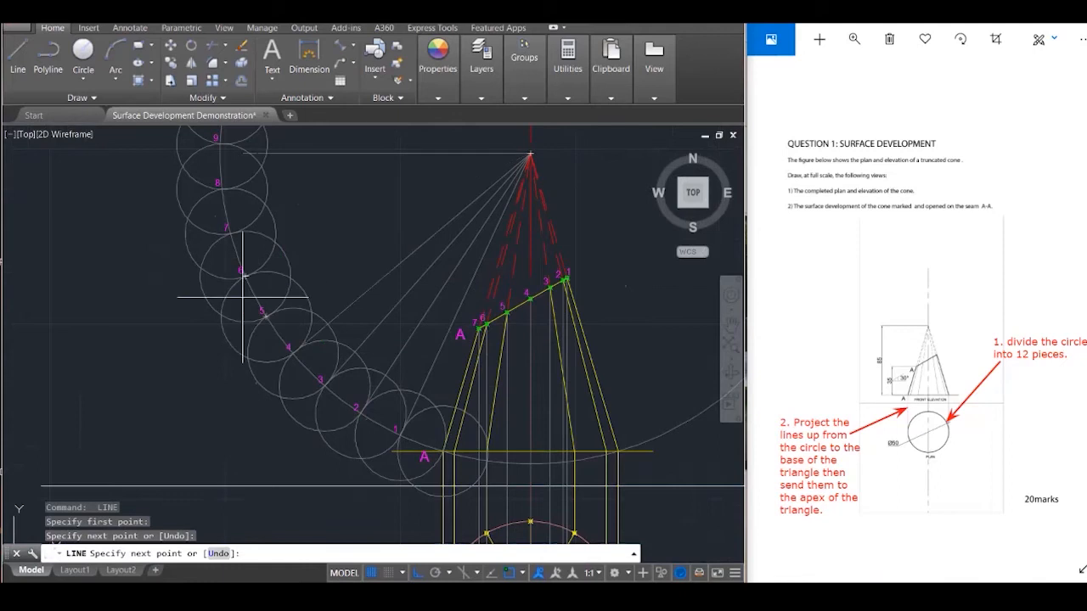
pyautogui.click(266, 317)
pyautogui.press('Escape')
# Draw lines joining divisions 6 and 7 on the large arc to the cone apex
pyautogui.press('Return')
pyautogui.click(245, 277)
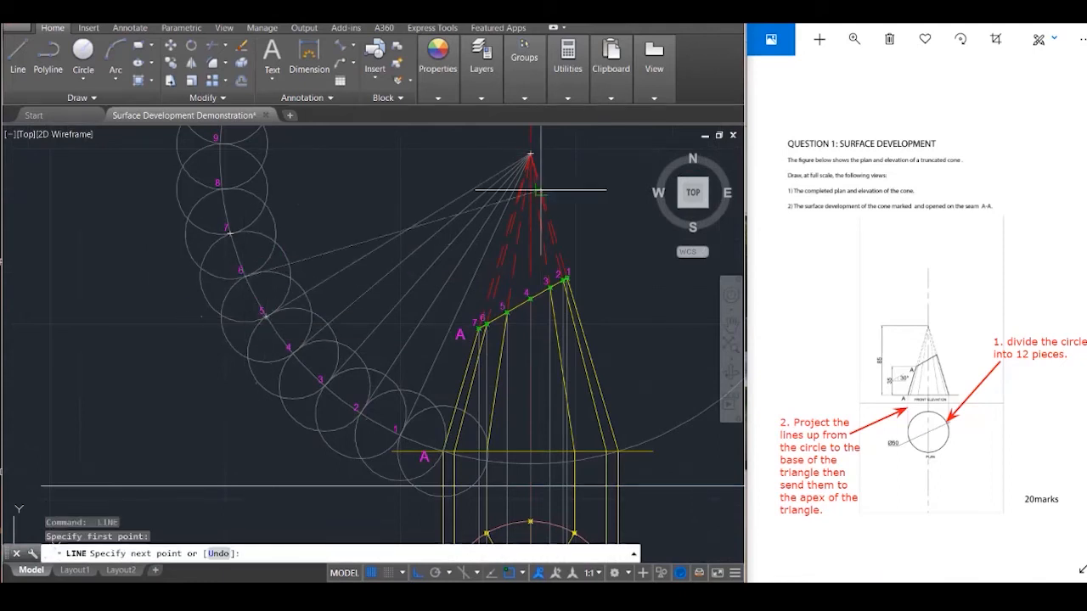
pyautogui.scroll(-4, 450, 365)
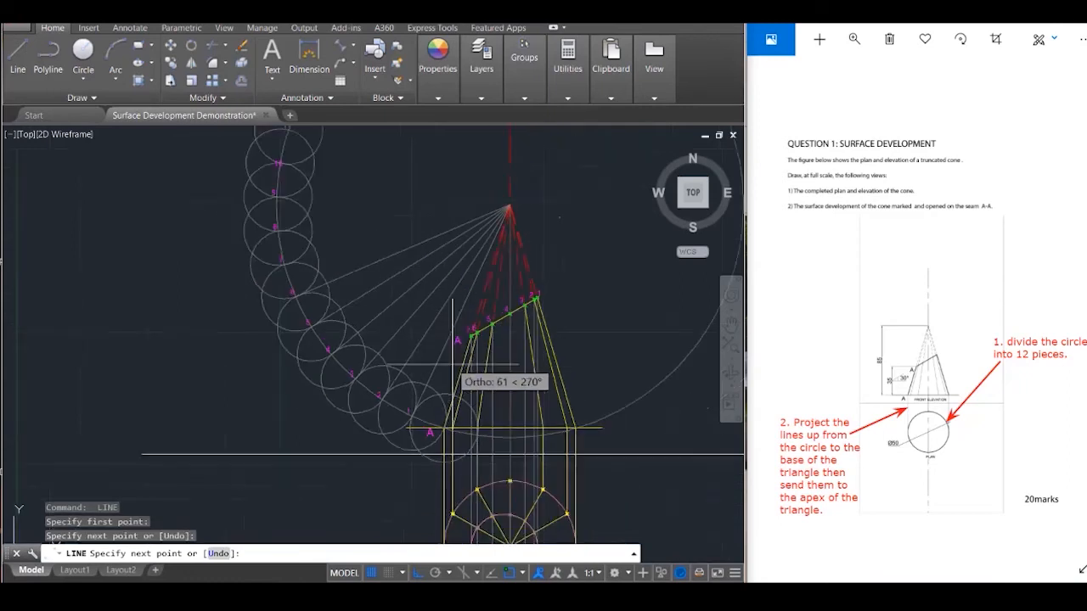
pyautogui.scroll(1, 357, 279)
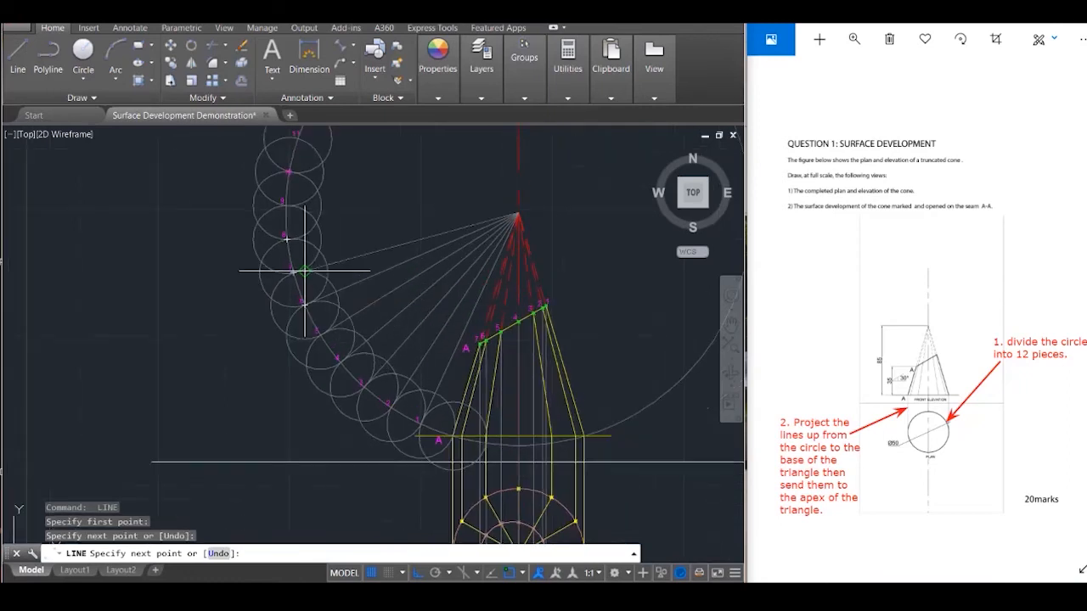
pyautogui.click(304, 270)
pyautogui.press('Escape')
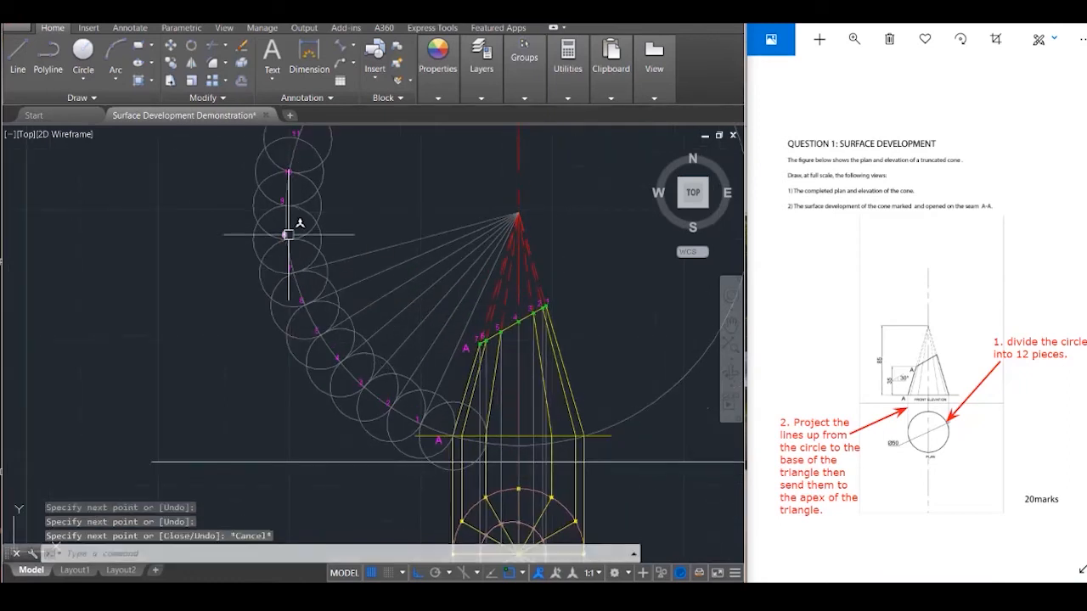
# Draw lines joining divisions 8 and 9 on the large arc to the cone apex
pyautogui.press('space')
pyautogui.click(287, 238)
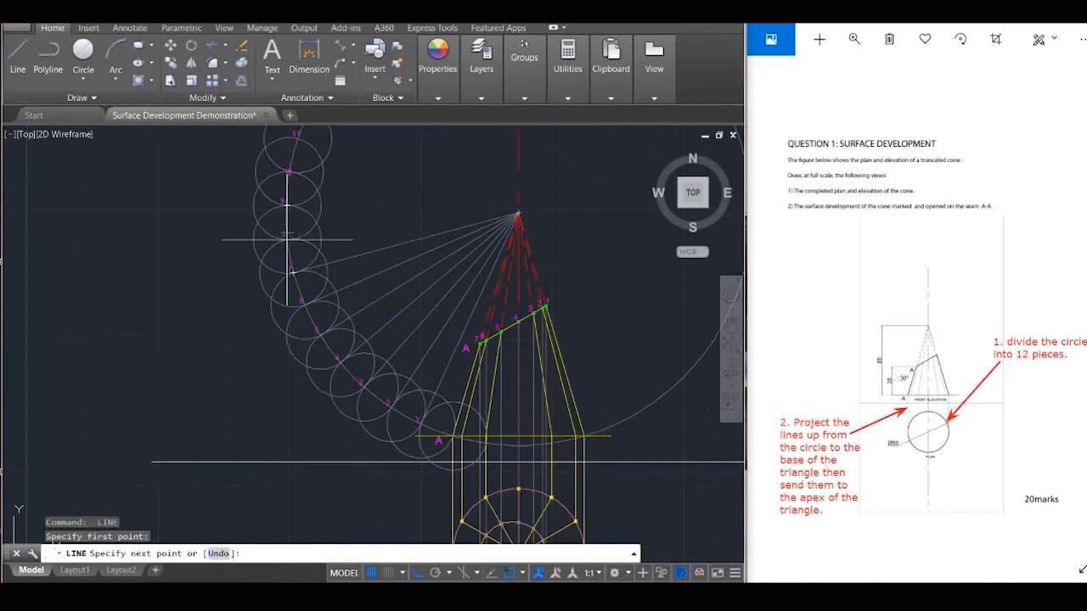
pyautogui.click(517, 213)
pyautogui.scroll(-3, 476, 272)
pyautogui.scroll(2, 363, 238)
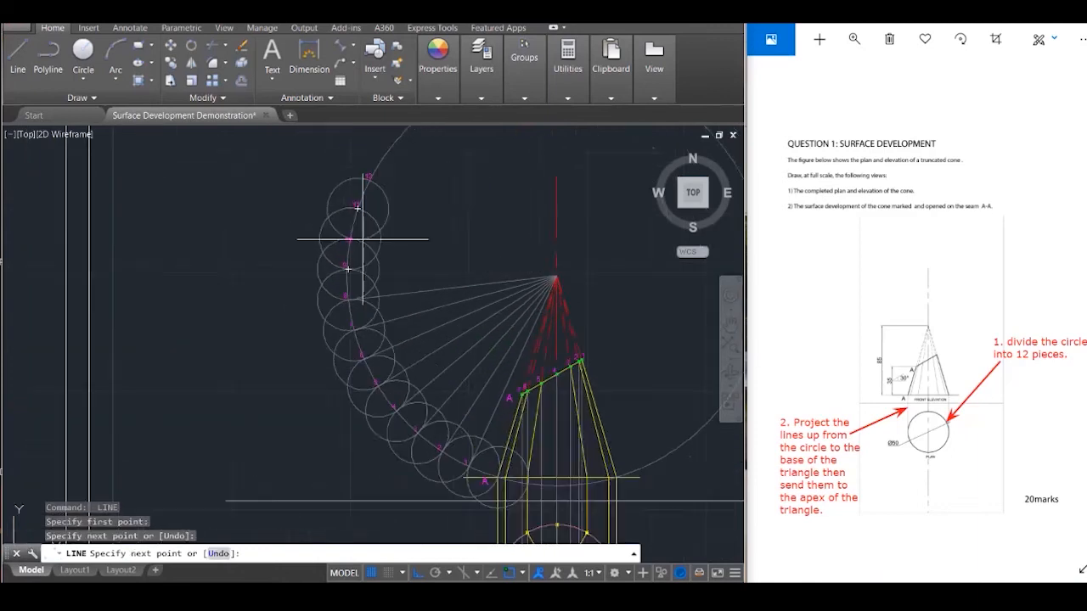
pyautogui.scroll(2, 363, 238)
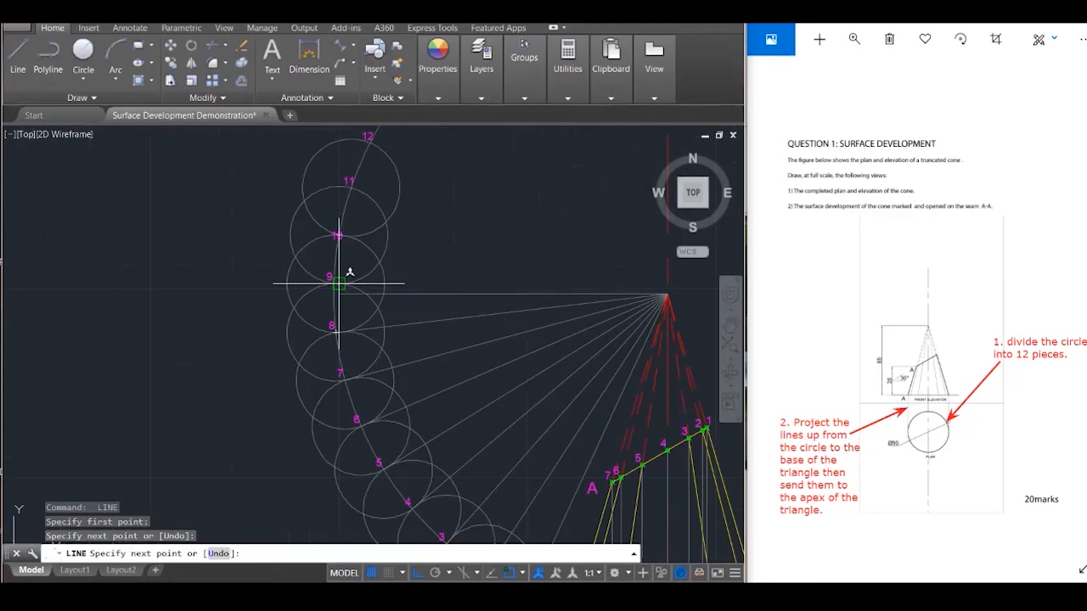
pyautogui.scroll(2, 338, 270)
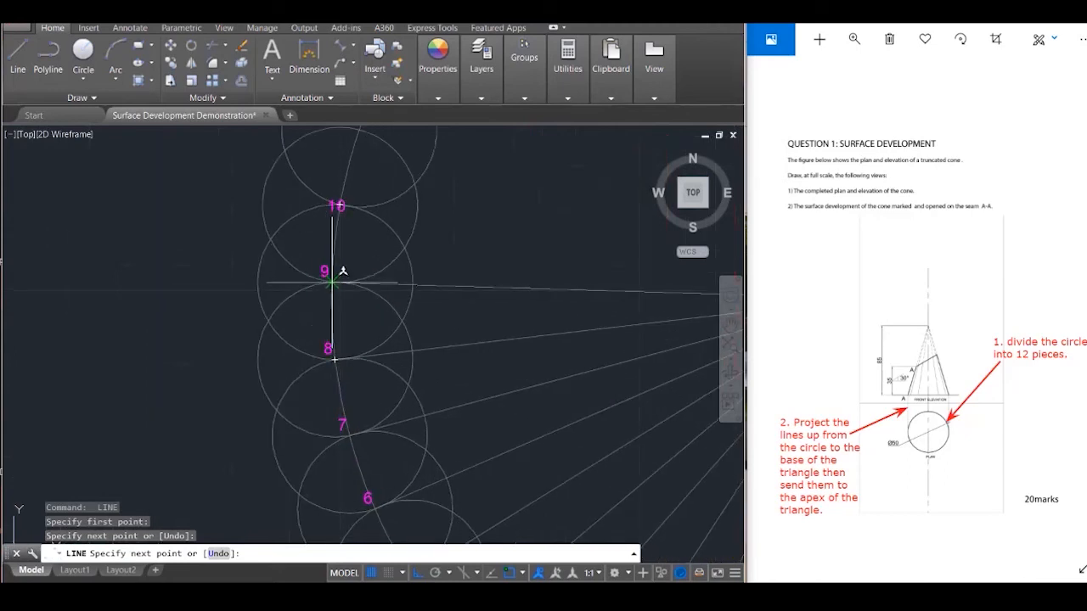
pyautogui.click(331, 281)
pyautogui.press('Escape')
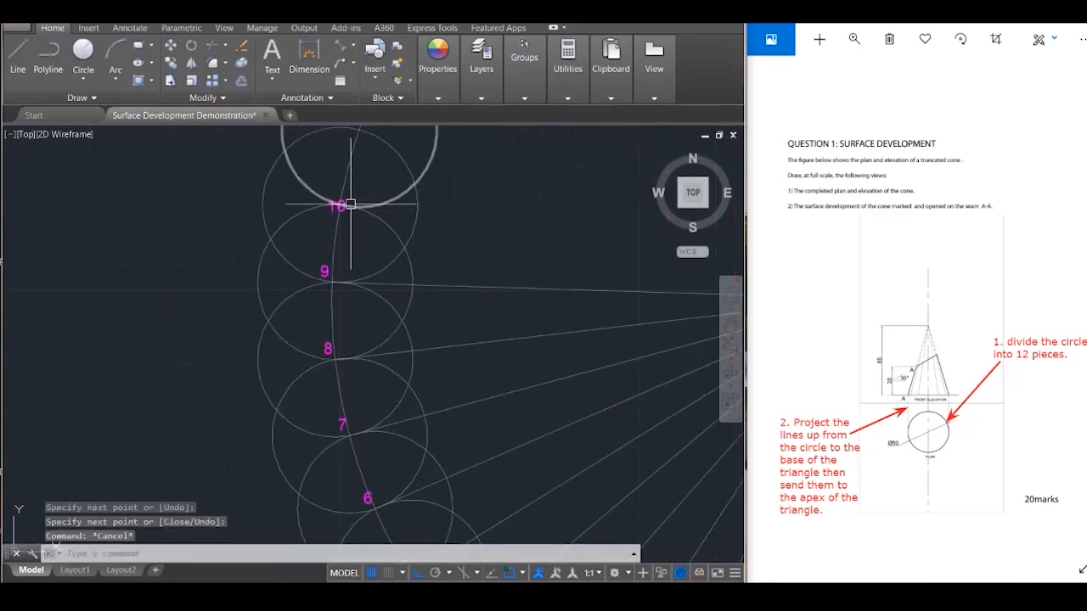
# Draw lines joining divisions 10 and 11 on the large arc to the cone apex
pyautogui.press('Return')
pyautogui.click(340, 204)
pyautogui.scroll(-3, 221, 247)
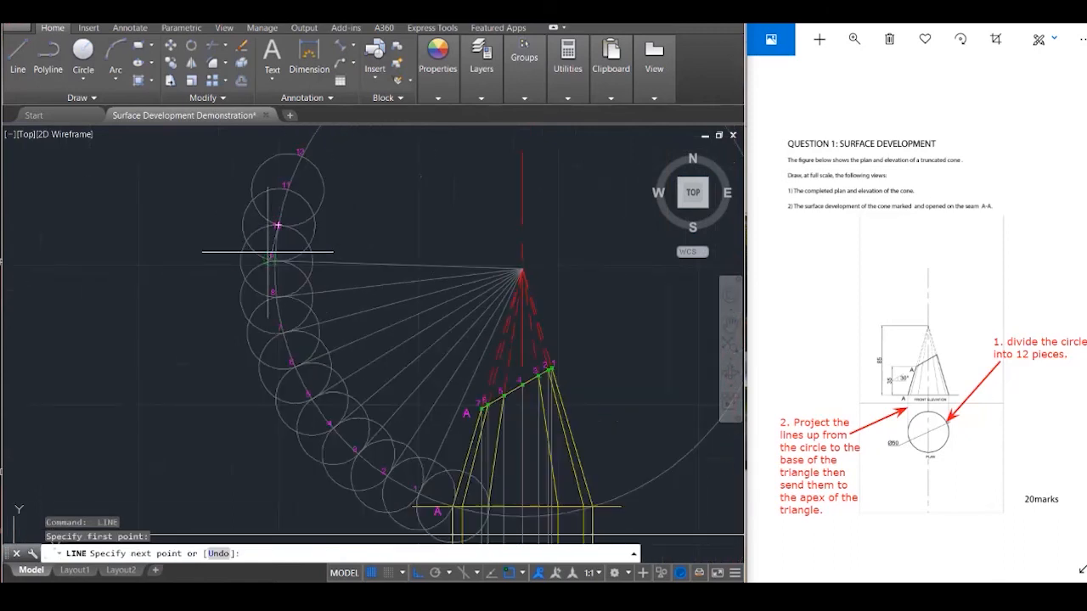
pyautogui.click(522, 270)
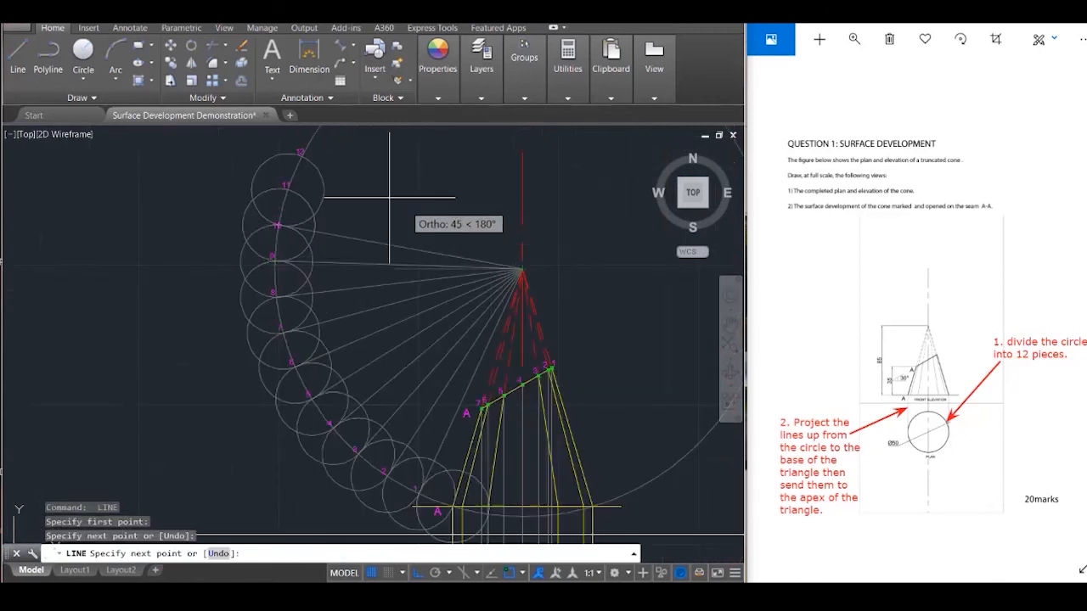
pyautogui.scroll(4, 304, 176)
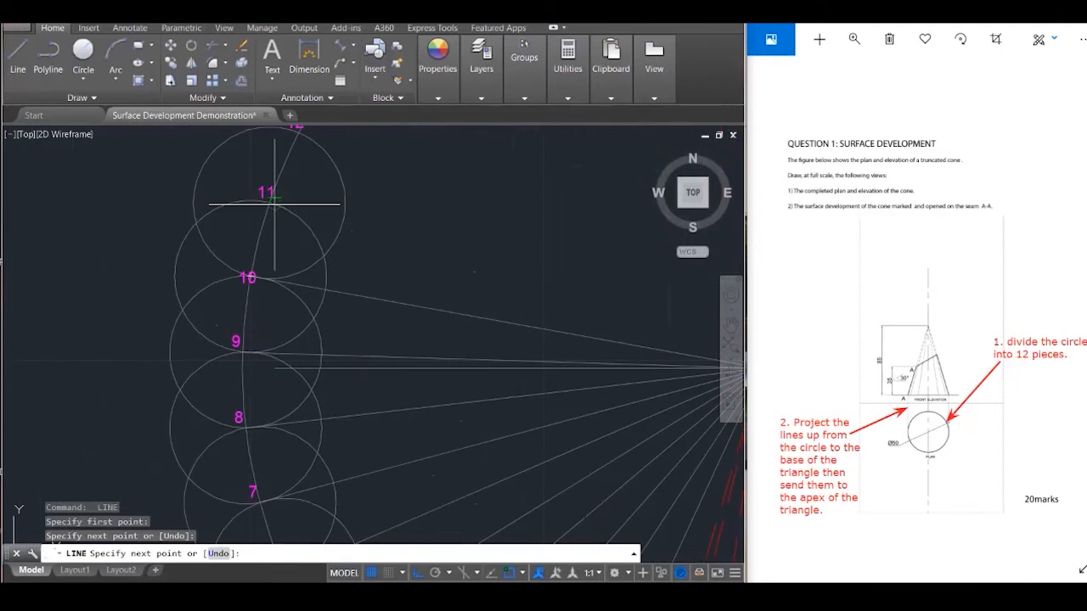
pyautogui.click(268, 202)
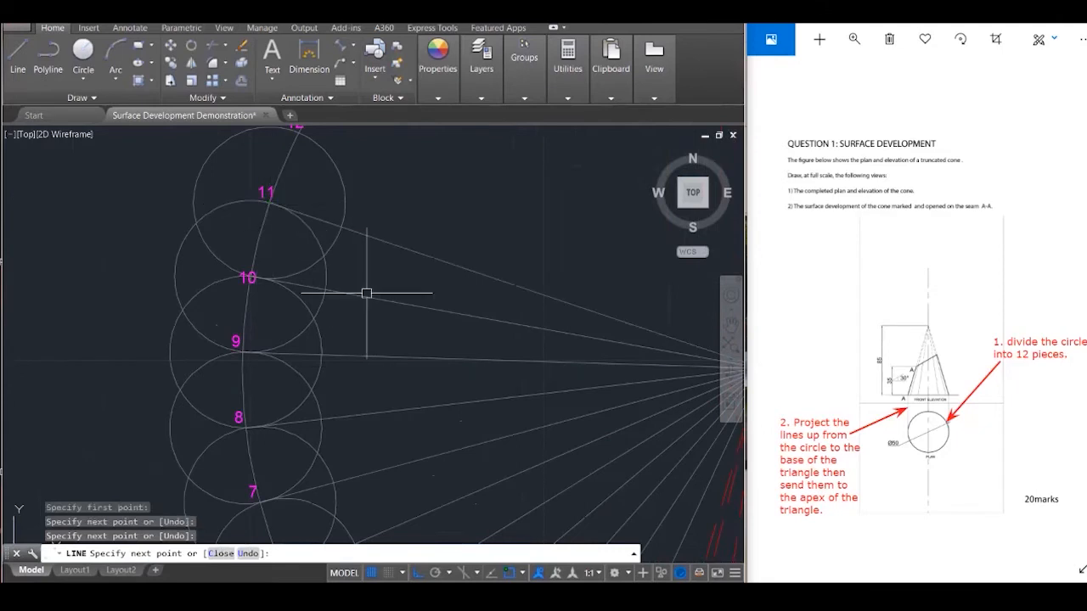
pyautogui.press('Return')
# Draw a line from division 12 on the large arc to the cone apex
pyautogui.press('Return')
pyautogui.click(268, 202)
pyautogui.scroll(-3, 238, 208)
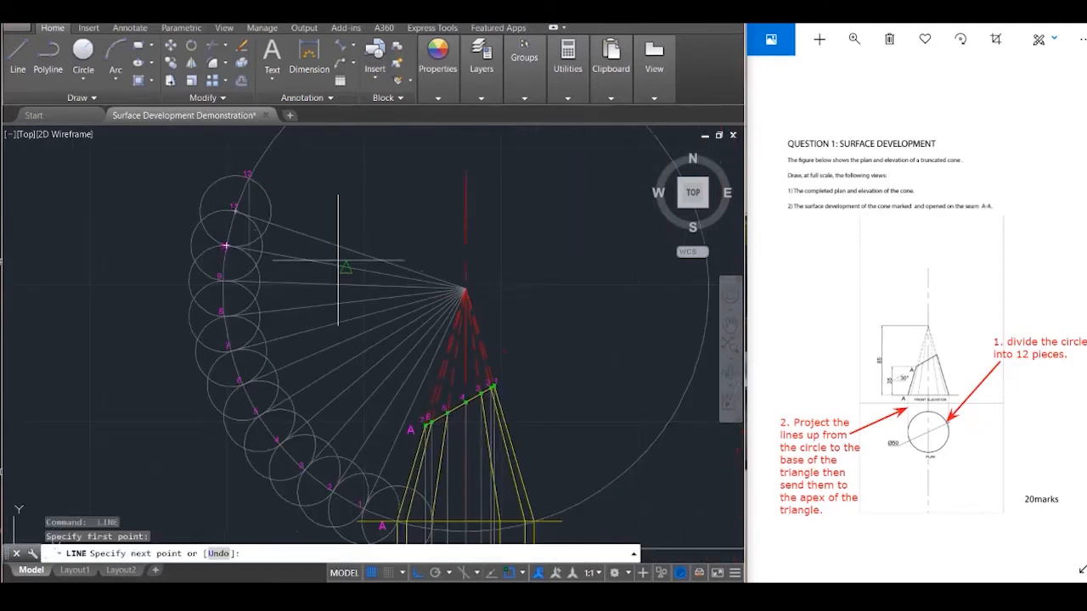
pyautogui.click(465, 291)
pyautogui.press('Escape')
pyautogui.scroll(-3, 586, 227)
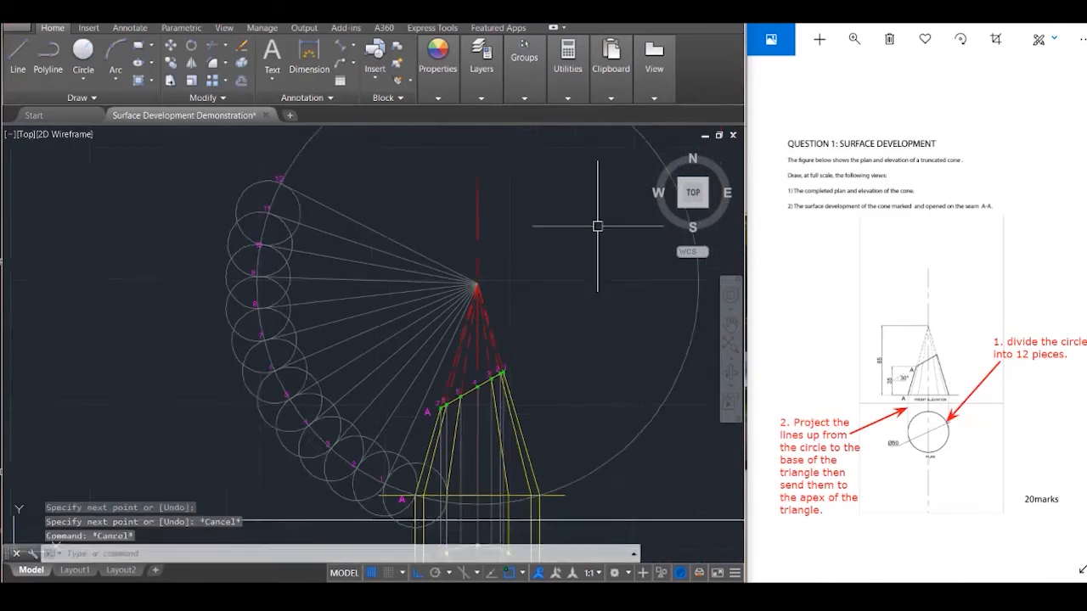
pyautogui.scroll(1, 483, 234)
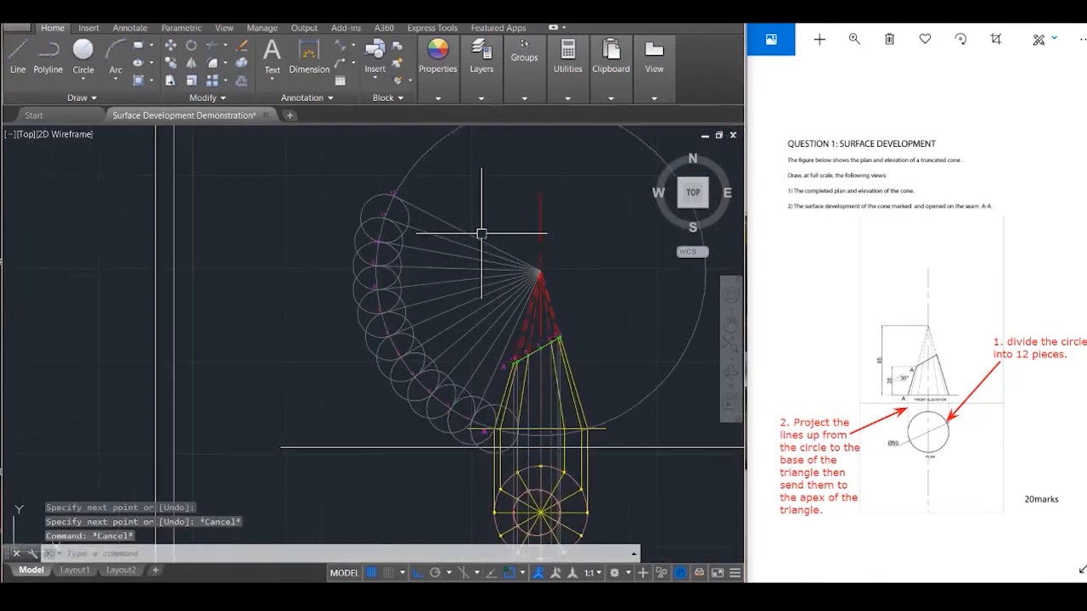
pyautogui.write('msa')
pyautogui.press('Return')
pyautogui.press('Escape')
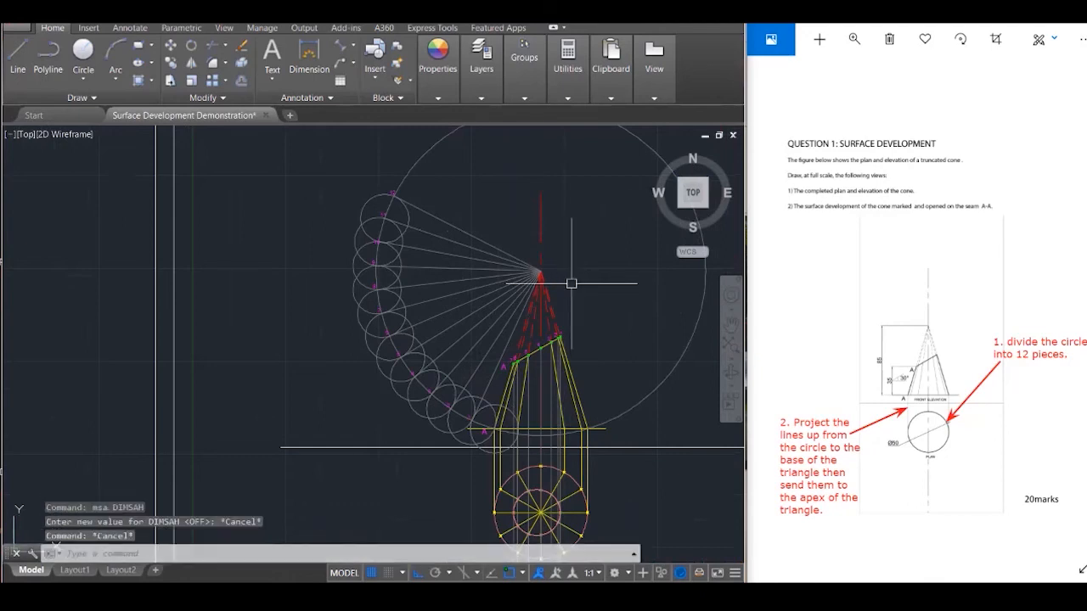
# Match the properties of the elevation's yellow right sloping edge onto all 12 lines from the arc divisions to the apex
pyautogui.write('ma')
pyautogui.press('Return')
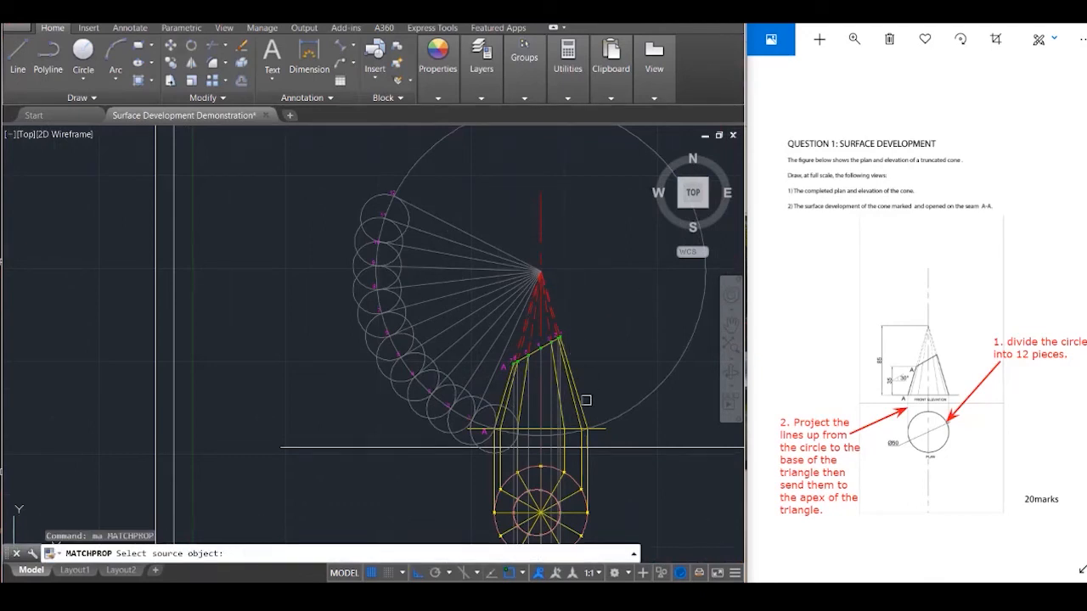
pyautogui.click(584, 403)
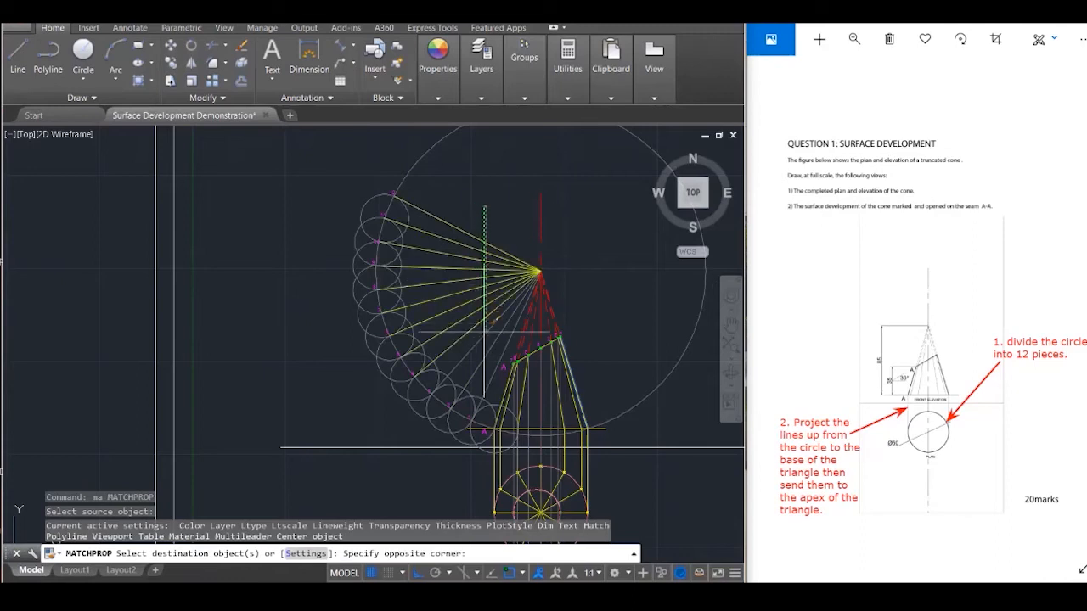
pyautogui.click(490, 393)
pyautogui.scroll(3, 490, 393)
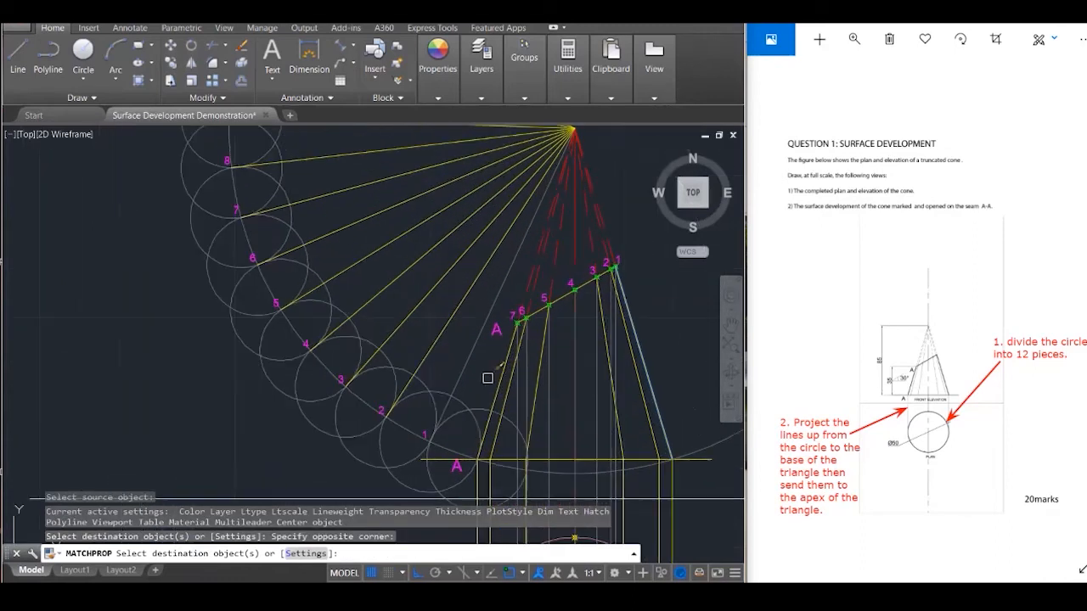
pyautogui.scroll(-3, 495, 359)
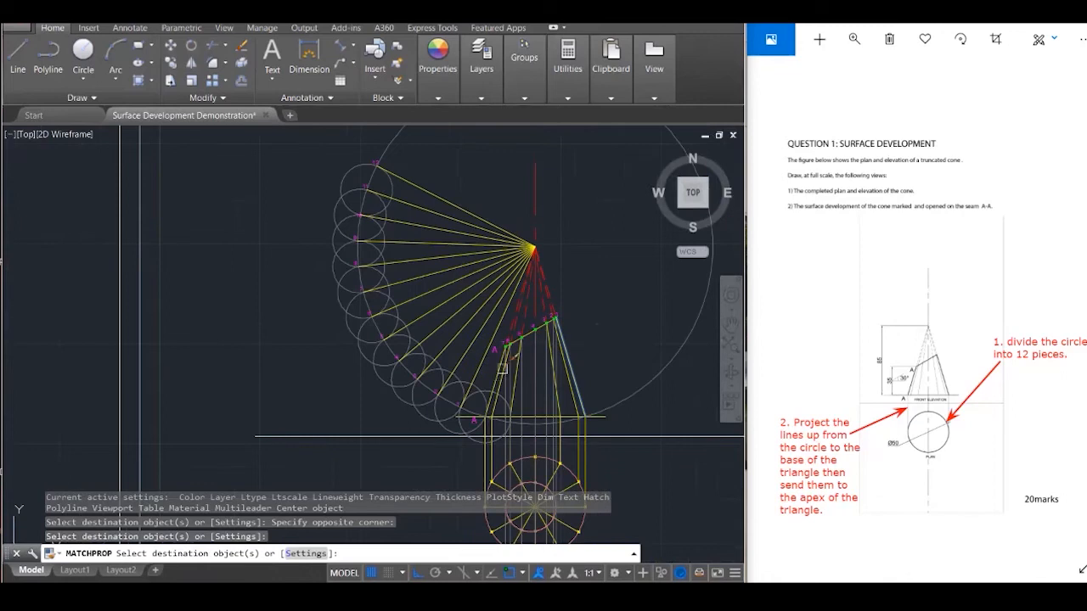
pyautogui.press('Escape')
pyautogui.press('Escape')
pyautogui.press('Escape')
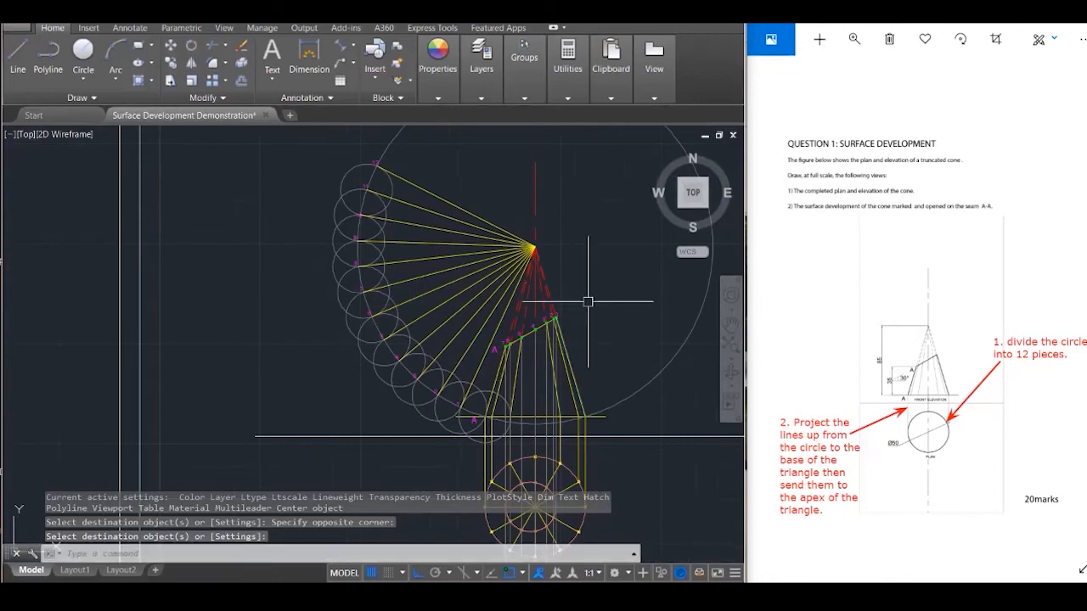
# Move the large circle centred on the cone apex to the yellow construction layer and clear the selection
pyautogui.scroll(4, 552, 282)
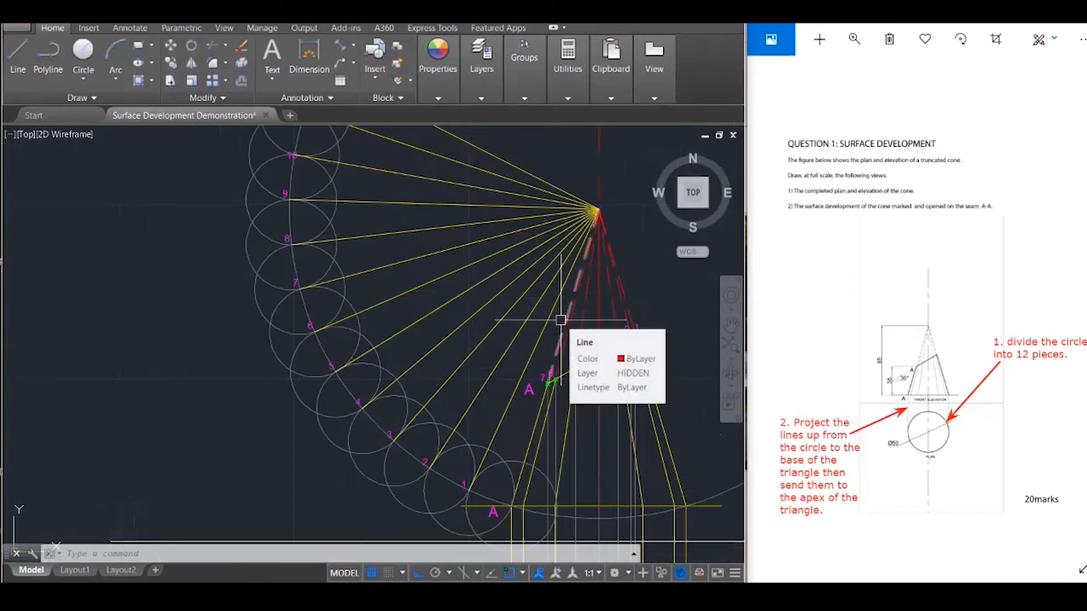
pyautogui.scroll(-2, 450, 255)
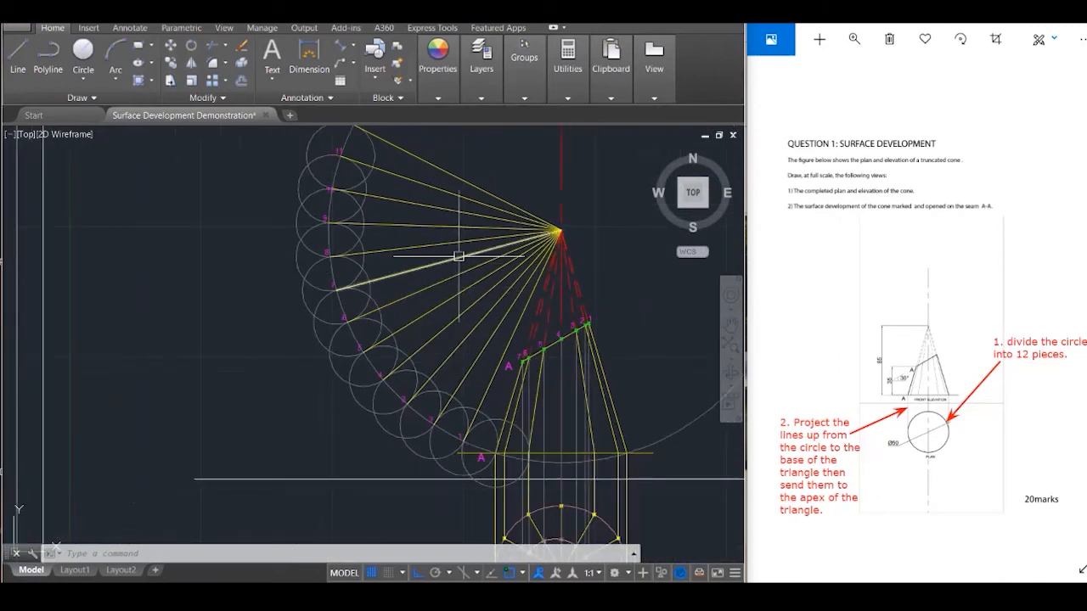
pyautogui.press('Escape')
pyautogui.scroll(-1, 432, 320)
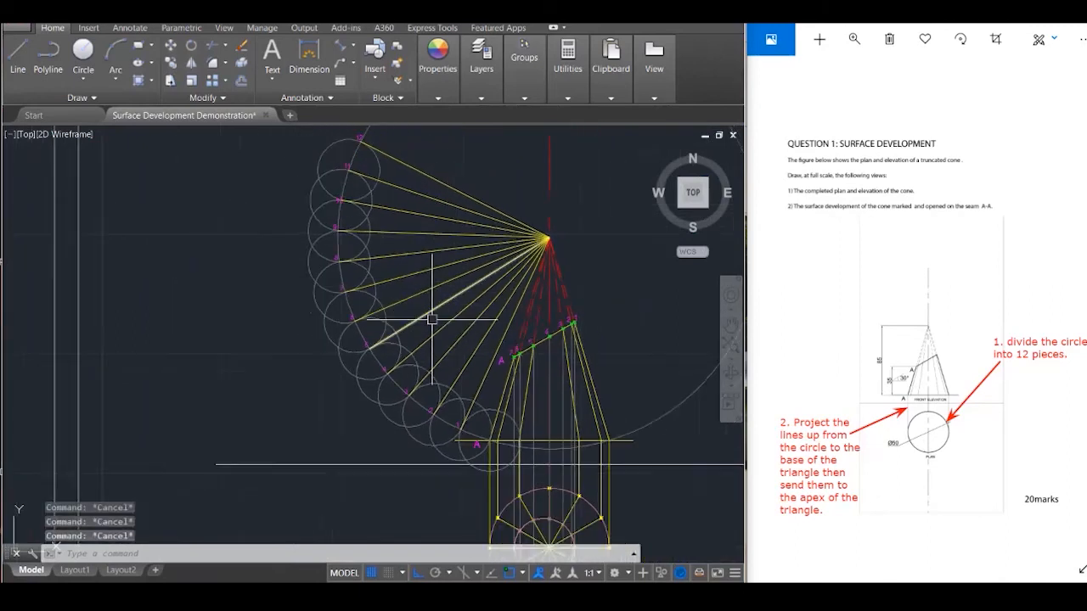
pyautogui.scroll(-1, 435, 319)
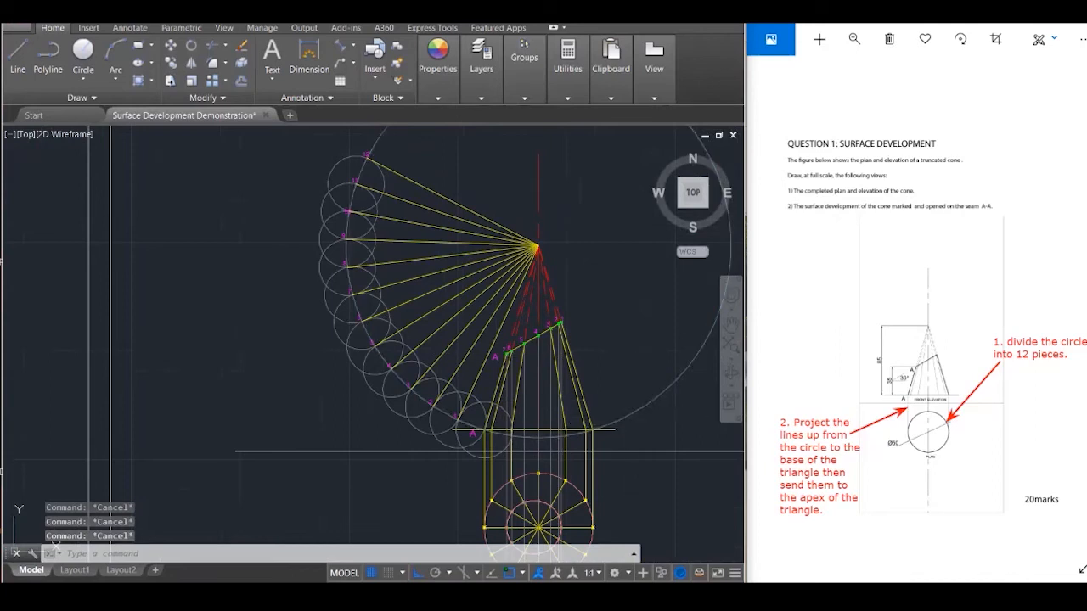
pyautogui.click(624, 424)
pyautogui.click(481, 64)
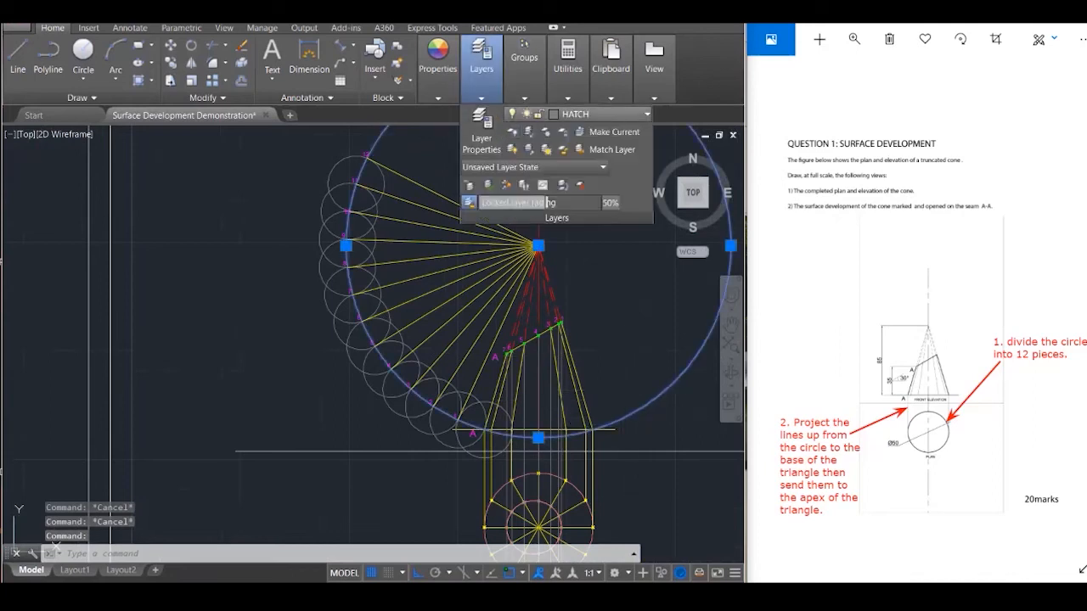
pyautogui.click(594, 113)
pyautogui.click(594, 165)
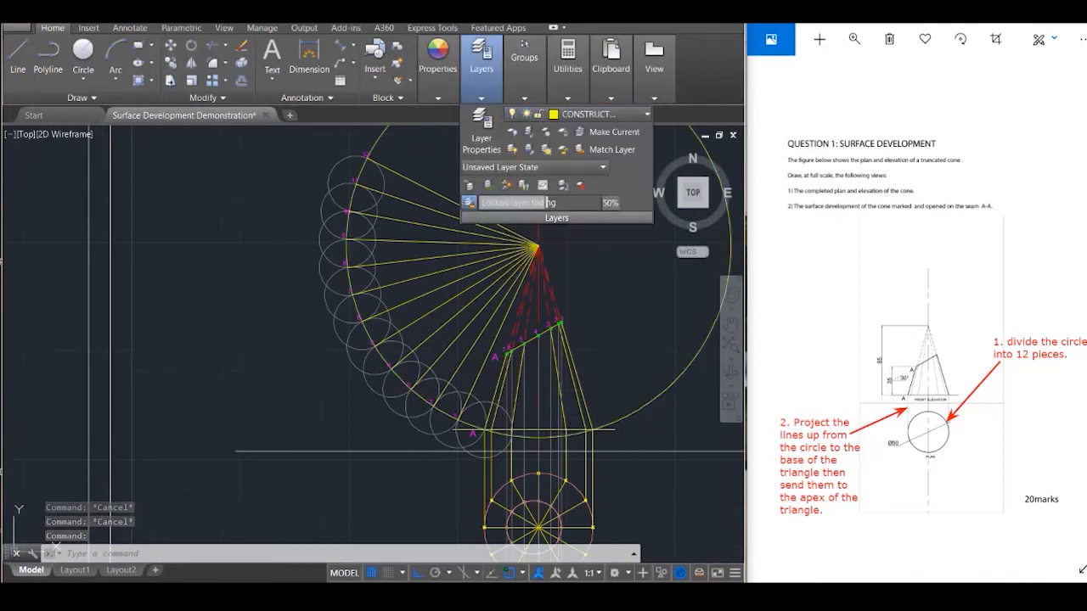
pyautogui.click(253, 257)
pyautogui.click(215, 275)
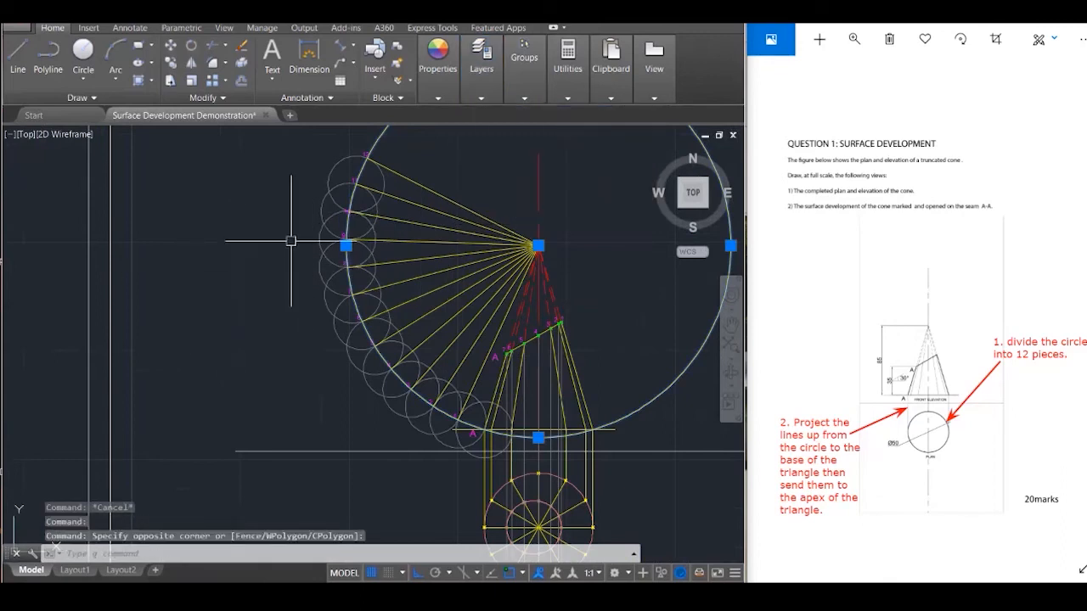
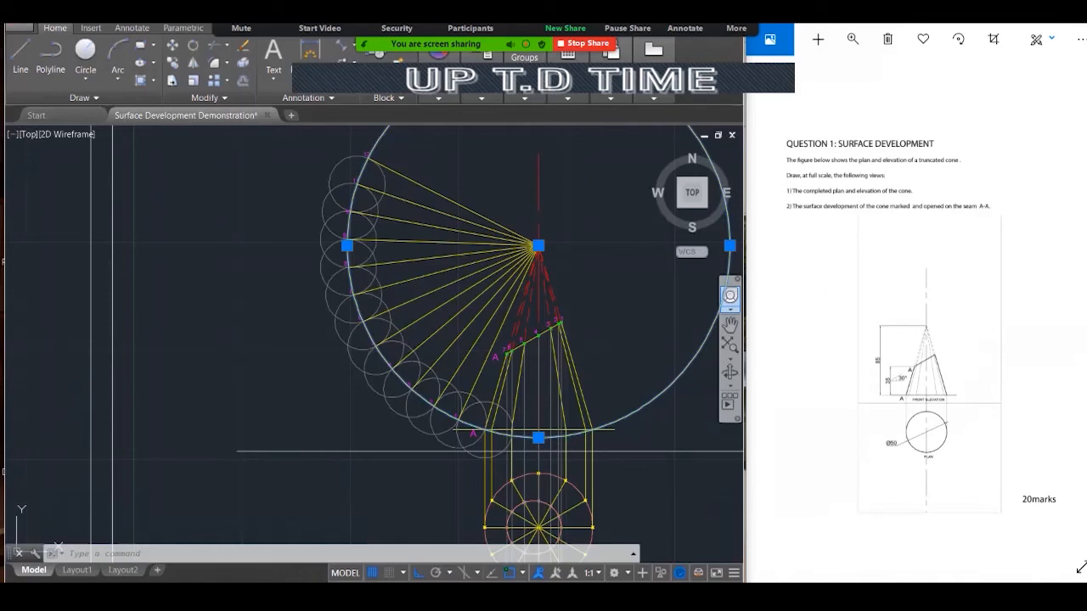
pyautogui.click(736, 29)
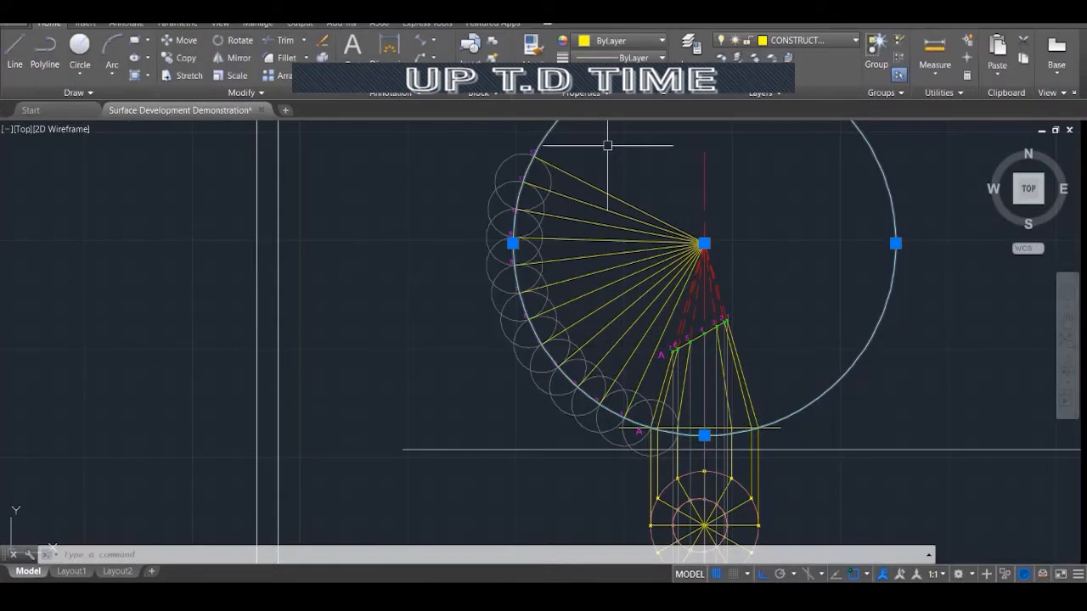
pyautogui.scroll(-3, 475, 357)
pyautogui.press('Escape')
pyautogui.press('Escape')
pyautogui.press('Escape')
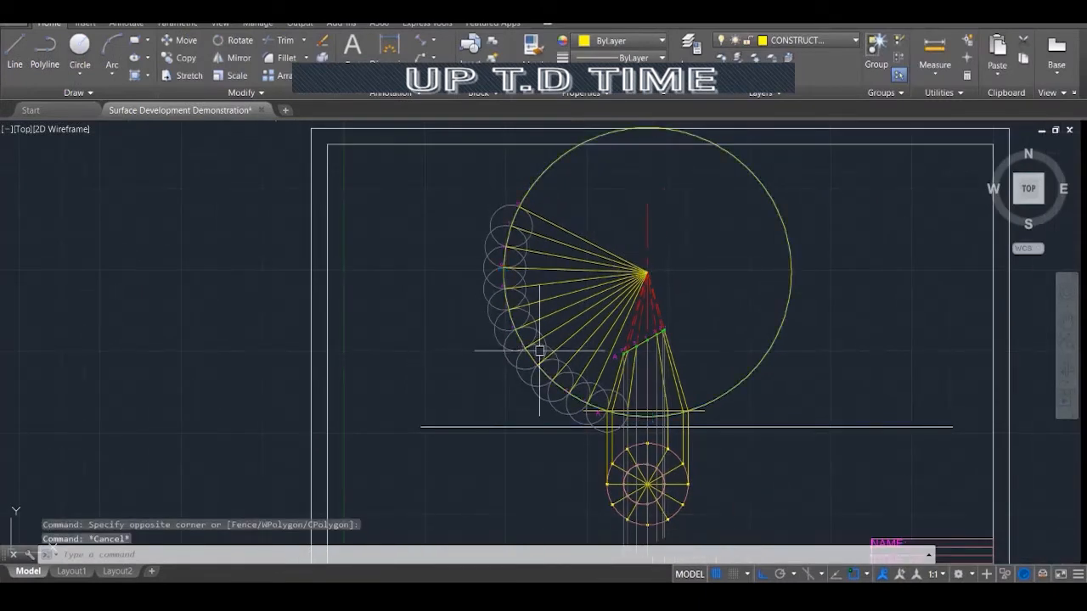
pyautogui.scroll(1, 530, 204)
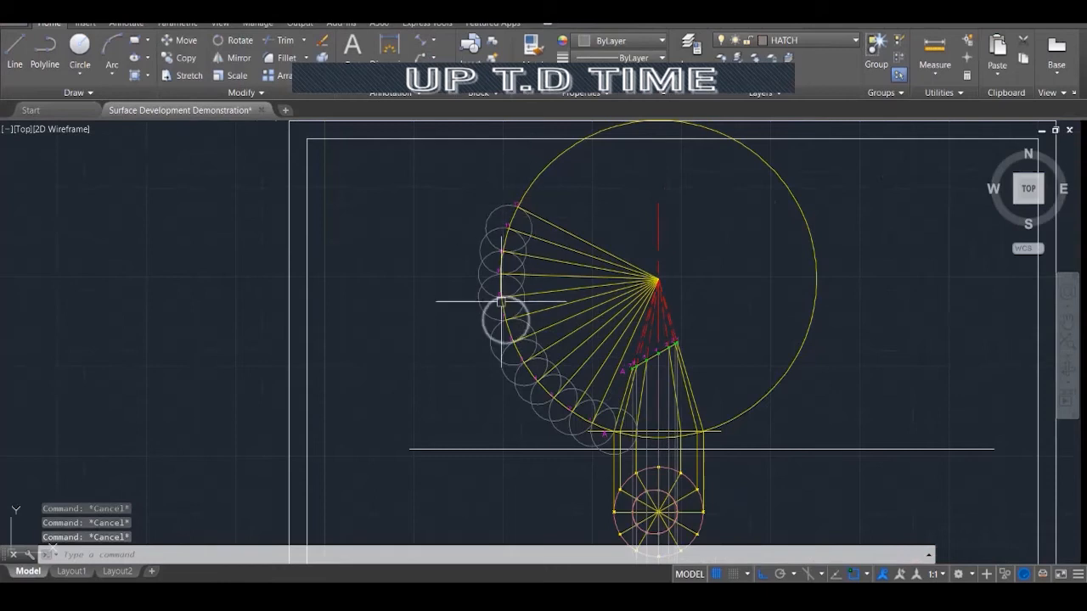
pyautogui.write('tr')
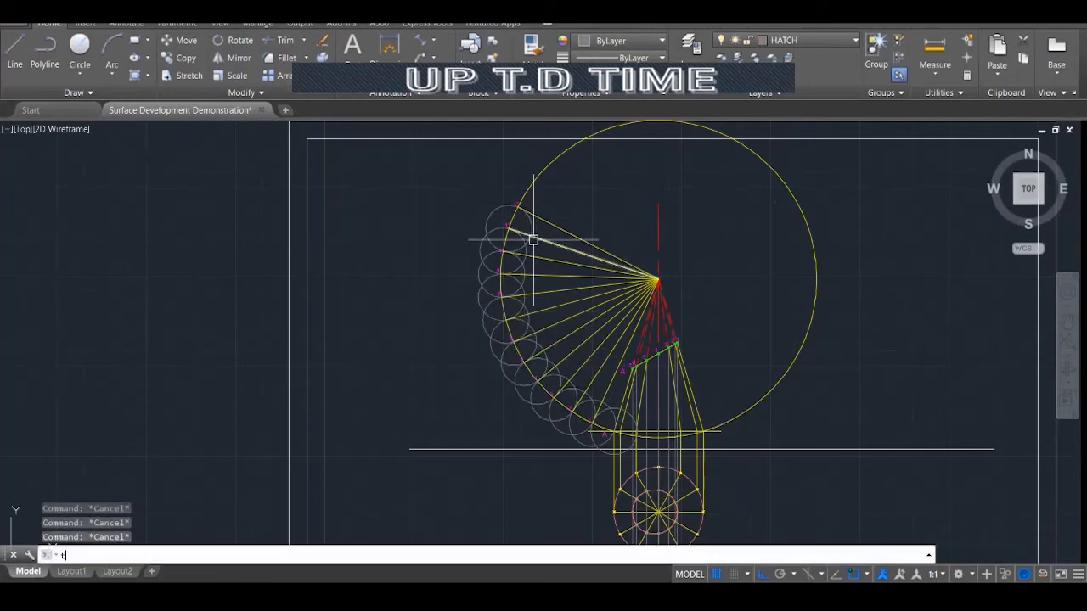
pyautogui.press('Return')
pyautogui.click(587, 201)
pyautogui.click(456, 333)
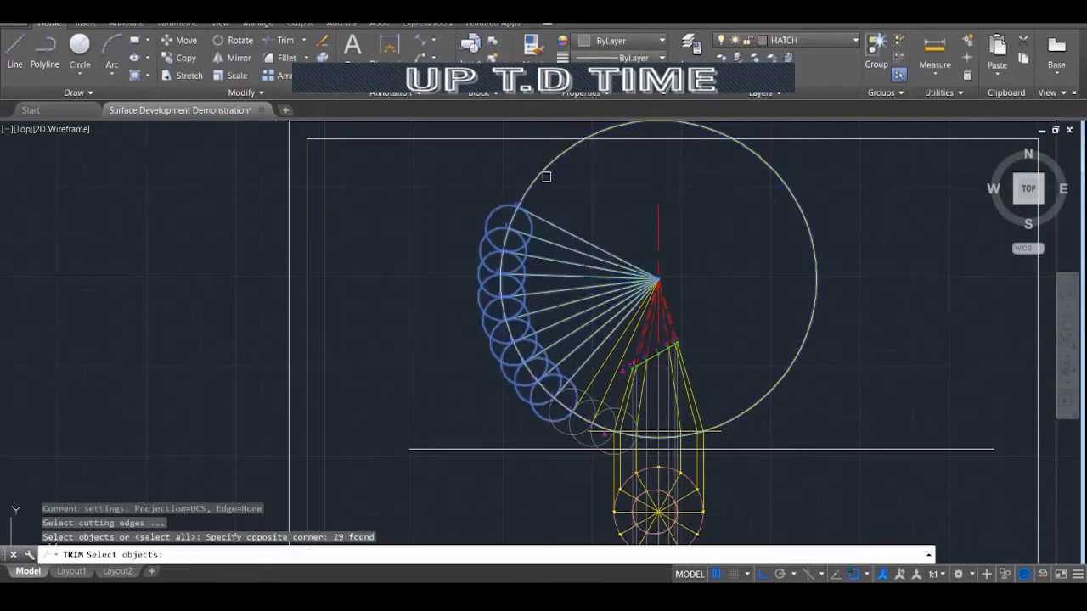
pyautogui.press('Return')
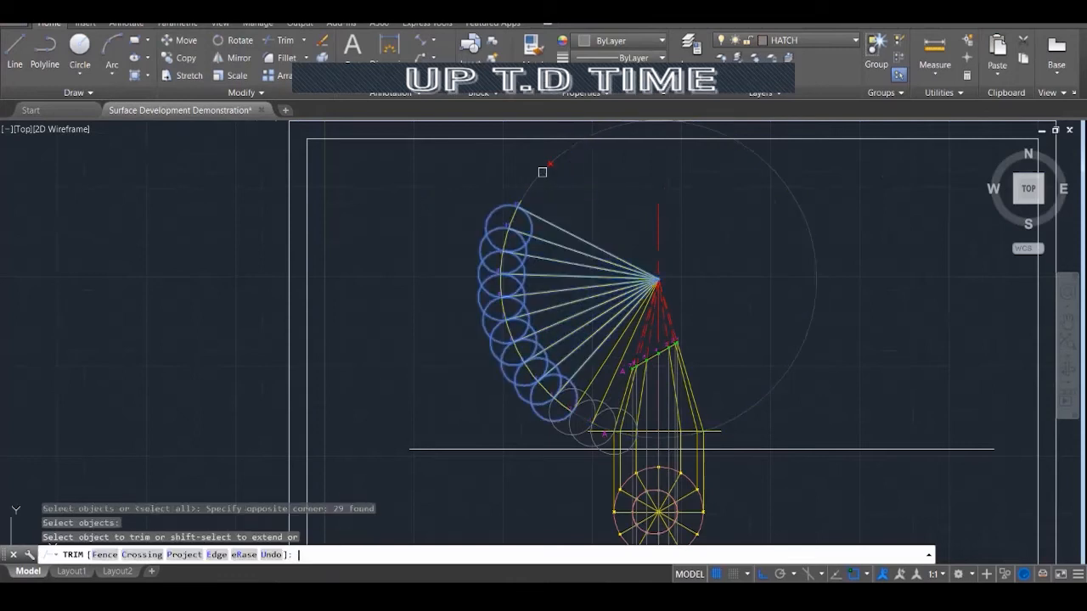
pyautogui.click(680, 343)
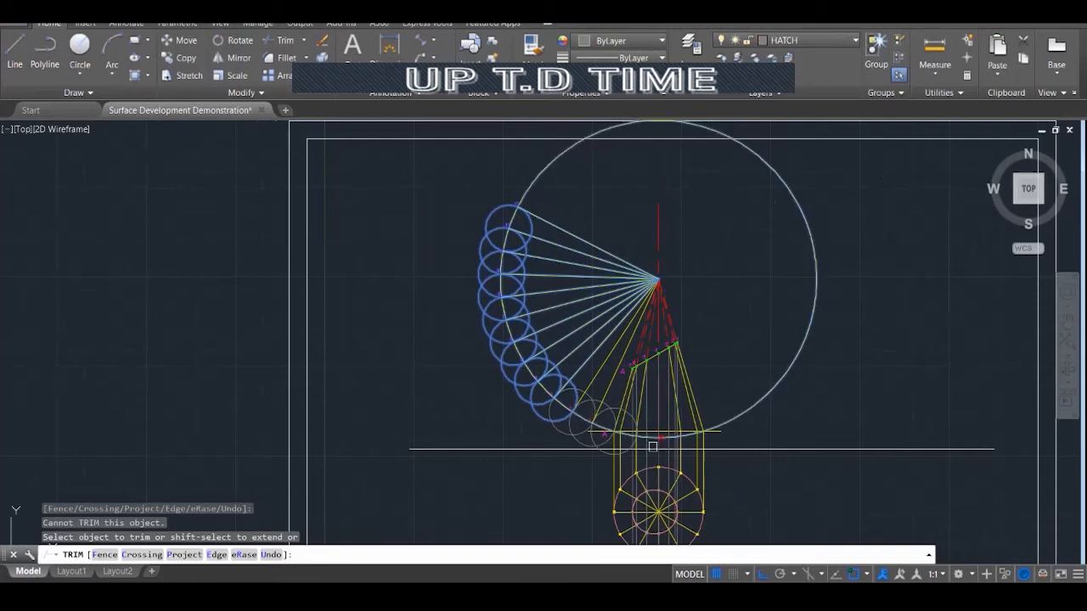
pyautogui.scroll(3, 653, 446)
pyautogui.scroll(-1, 603, 431)
pyautogui.press('Escape')
pyautogui.press('Escape')
pyautogui.scroll(-4, 651, 367)
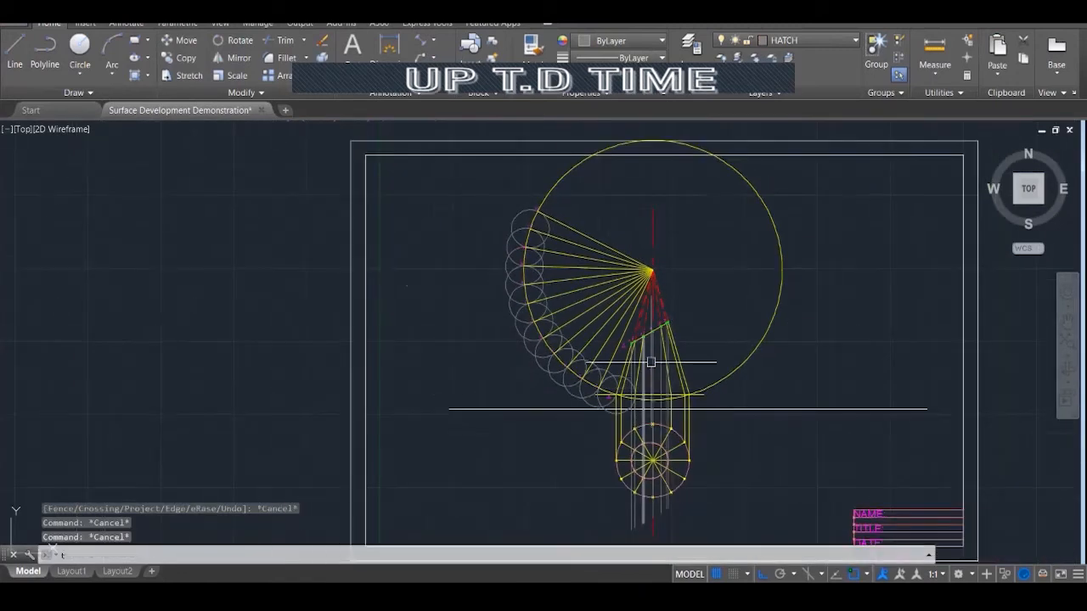
# Trim the large circle back to the arc between A and division 12, and erase the leftover piece below the cone's base line
pyautogui.write('tr')
pyautogui.press('Return')
pyautogui.click(761, 448)
pyautogui.click(607, 311)
pyautogui.press('Return')
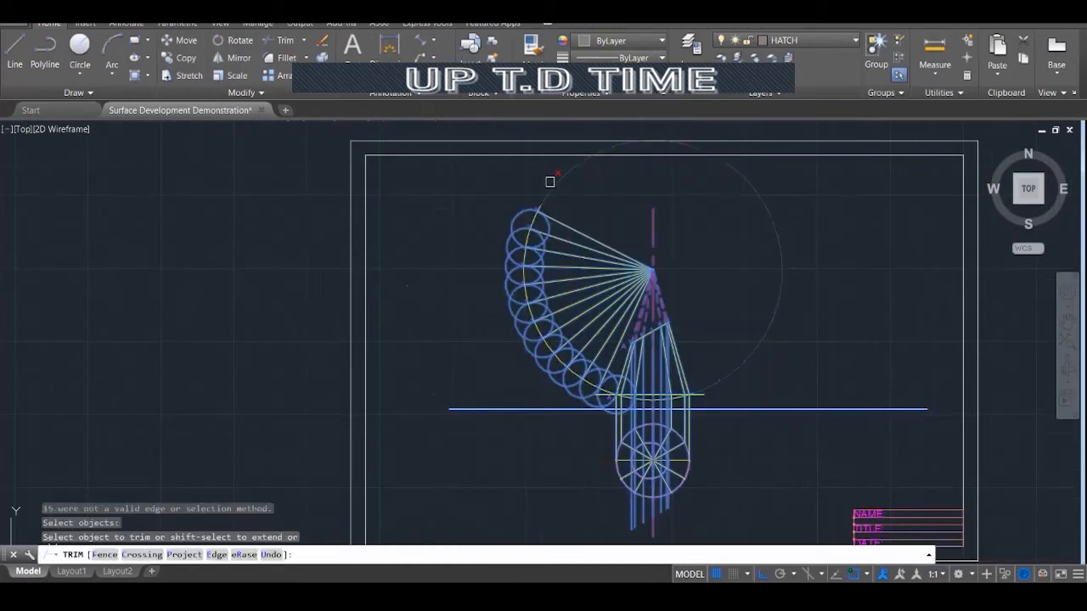
pyautogui.scroll(4, 611, 393)
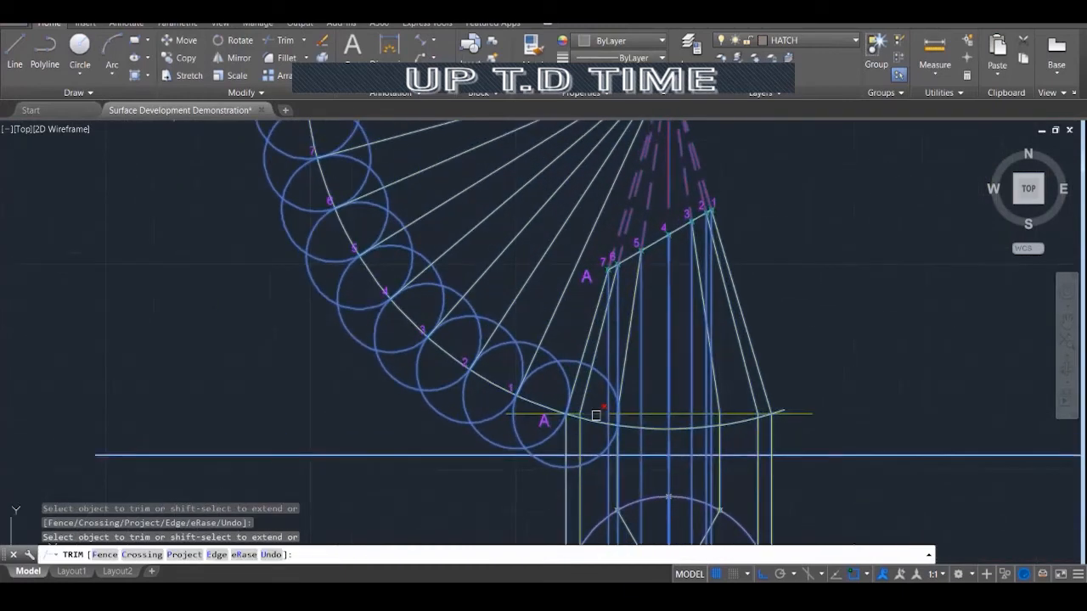
pyautogui.scroll(3, 594, 420)
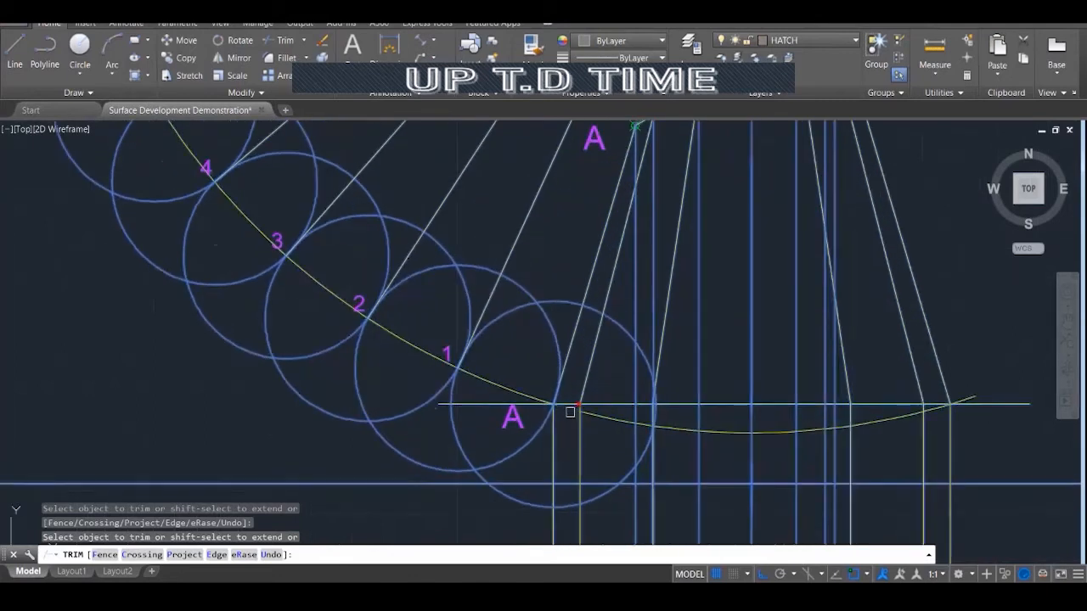
pyautogui.press('Escape')
pyautogui.click(611, 418)
pyautogui.press('Delete')
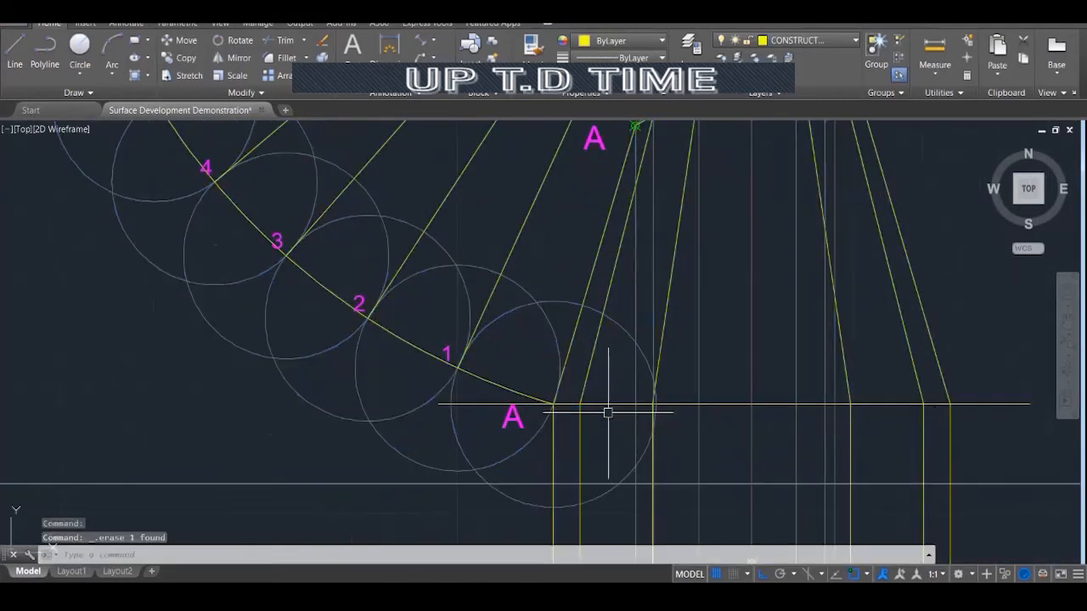
pyautogui.scroll(-7, 606, 413)
pyautogui.scroll(1, 483, 291)
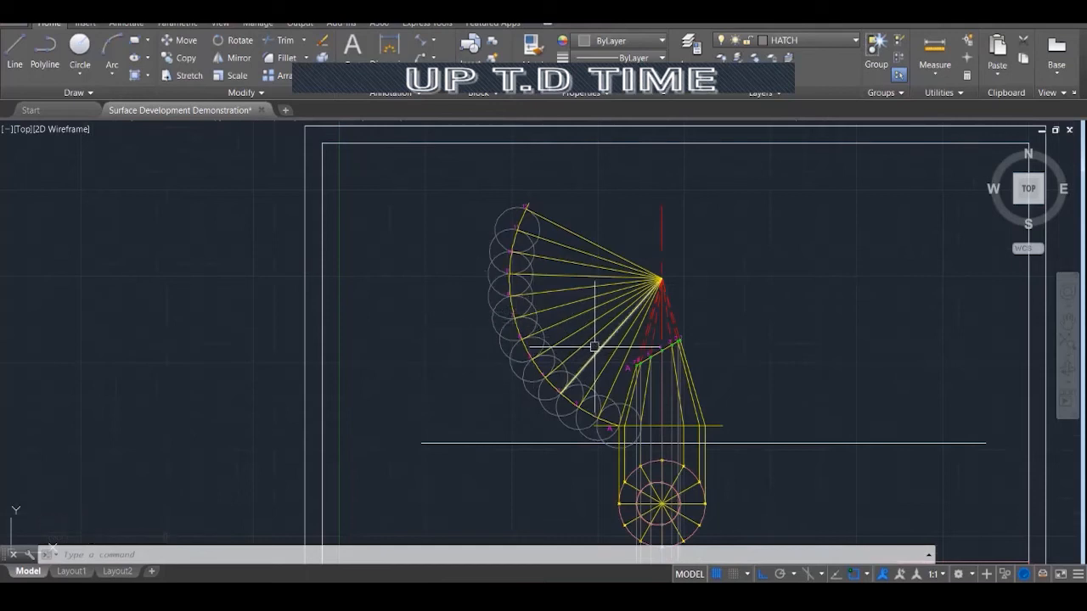
pyautogui.scroll(3, 640, 370)
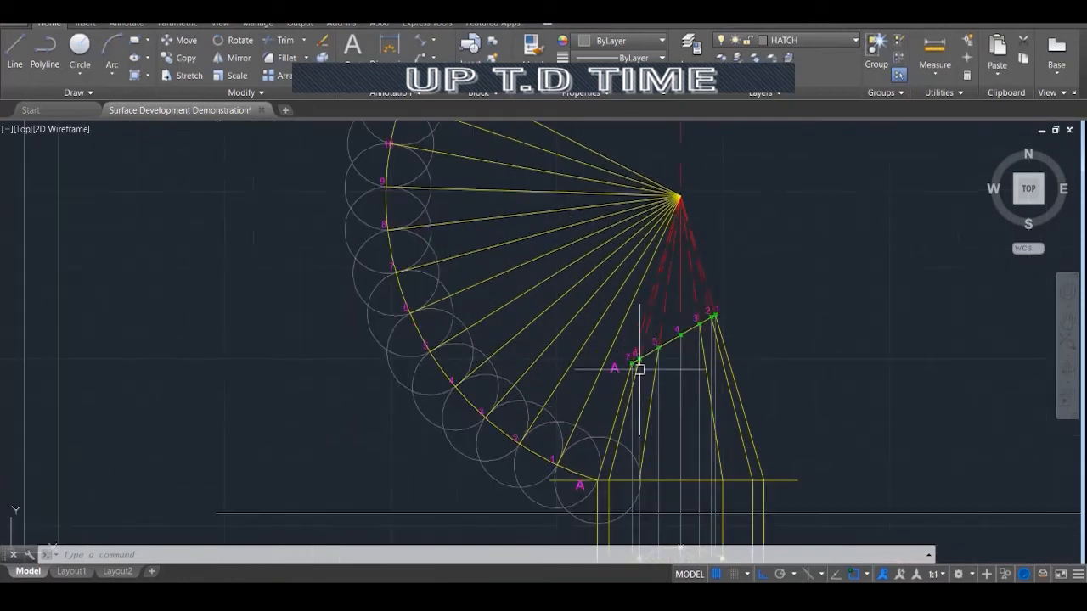
pyautogui.scroll(1, 636, 369)
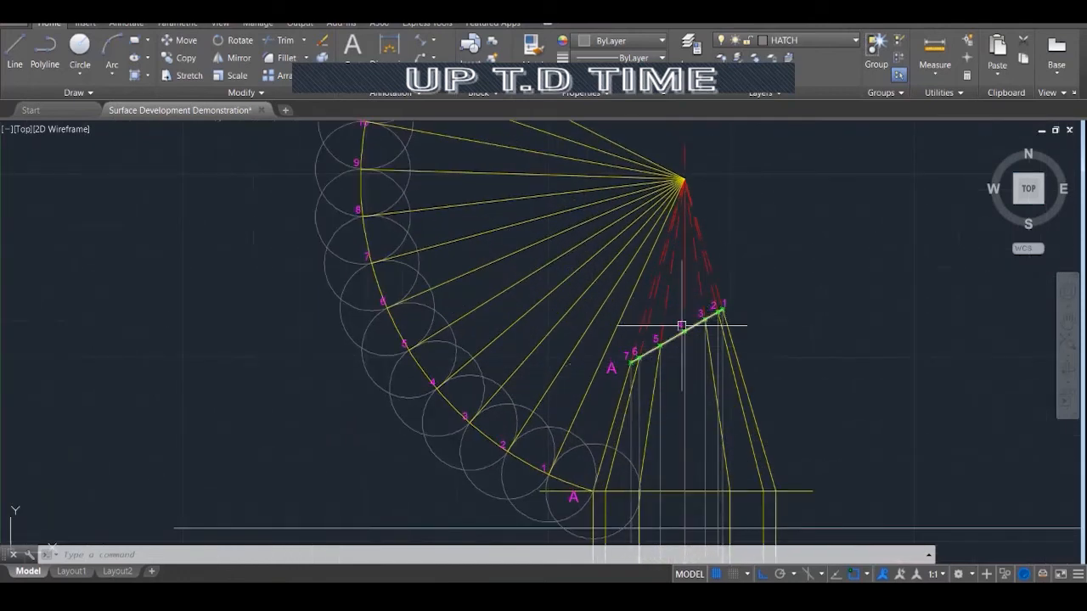
pyautogui.scroll(1, 630, 360)
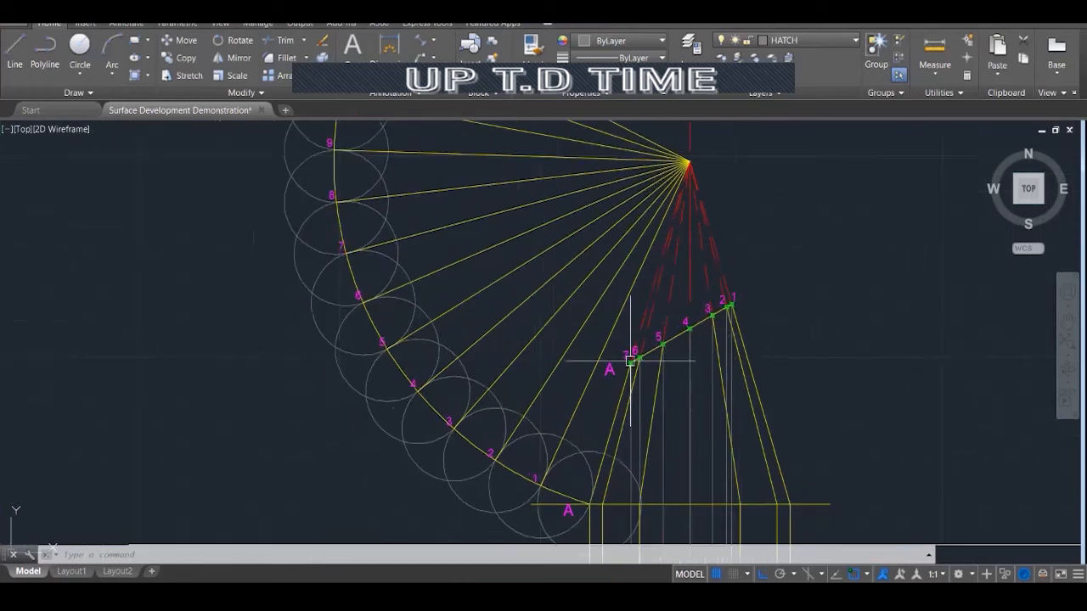
pyautogui.scroll(-1, 622, 360)
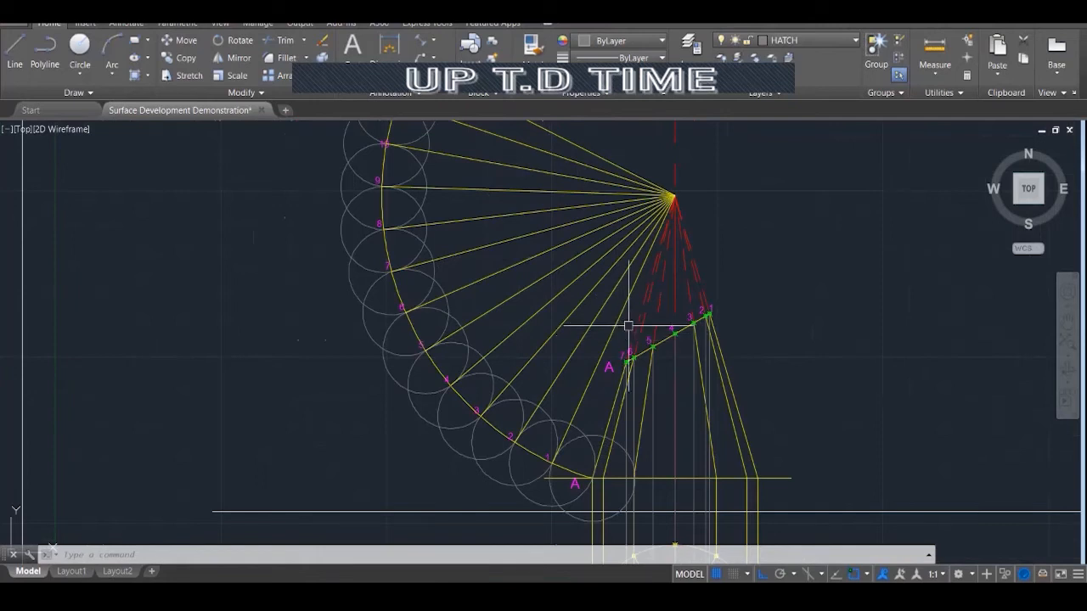
pyautogui.scroll(2, 708, 311)
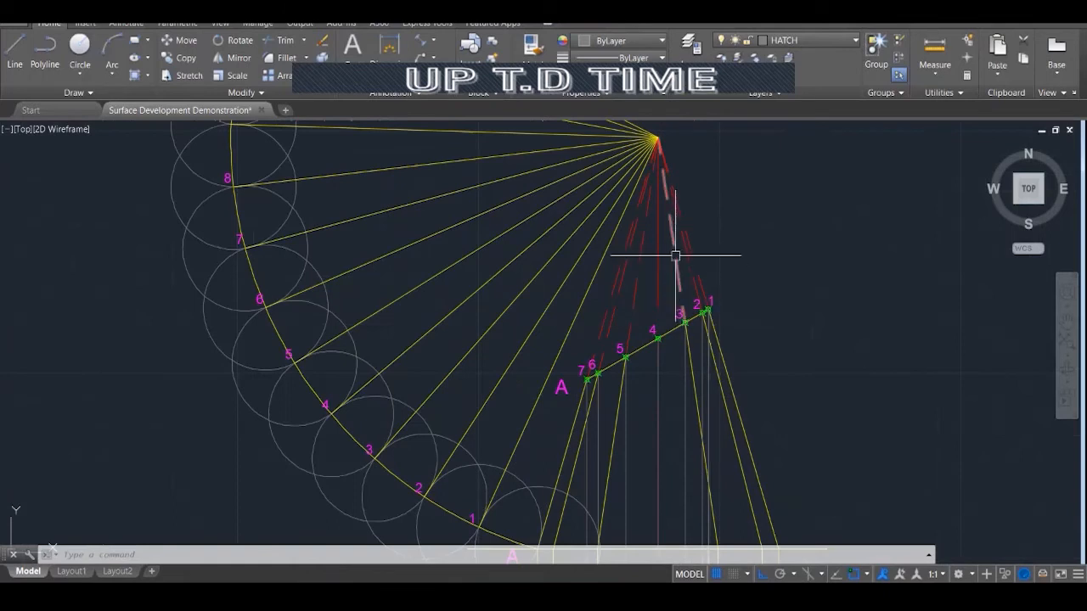
pyautogui.write('c')
pyautogui.press('Return')
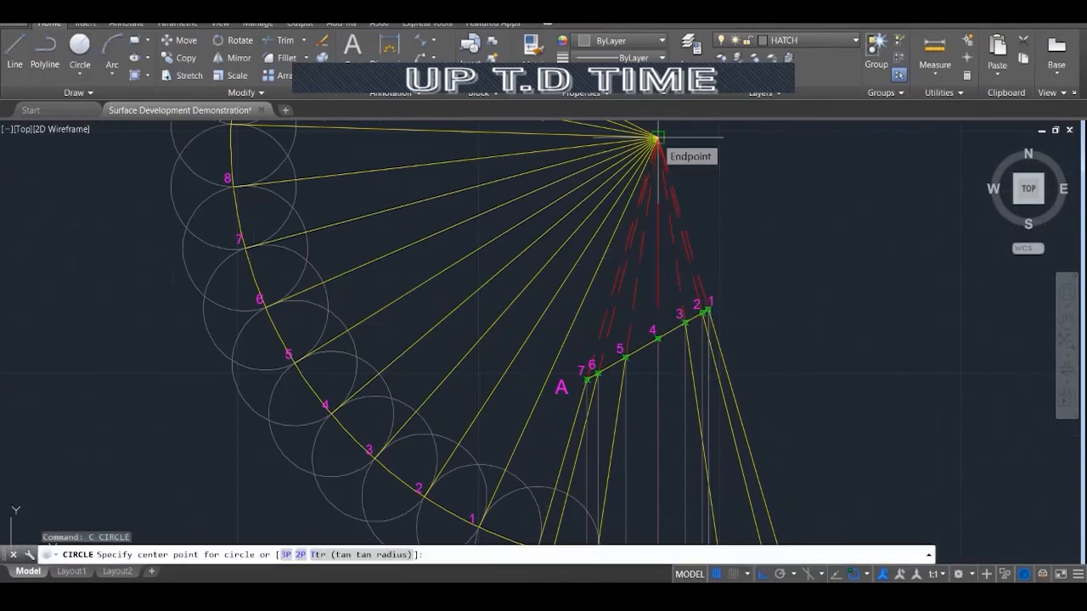
pyautogui.press('Escape')
pyautogui.press('Escape')
pyautogui.press('Escape')
# Draw a horizontal line from point 1 on the sloping cut of the elevation across past the cone's opposite edge
pyautogui.scroll(2, 710, 298)
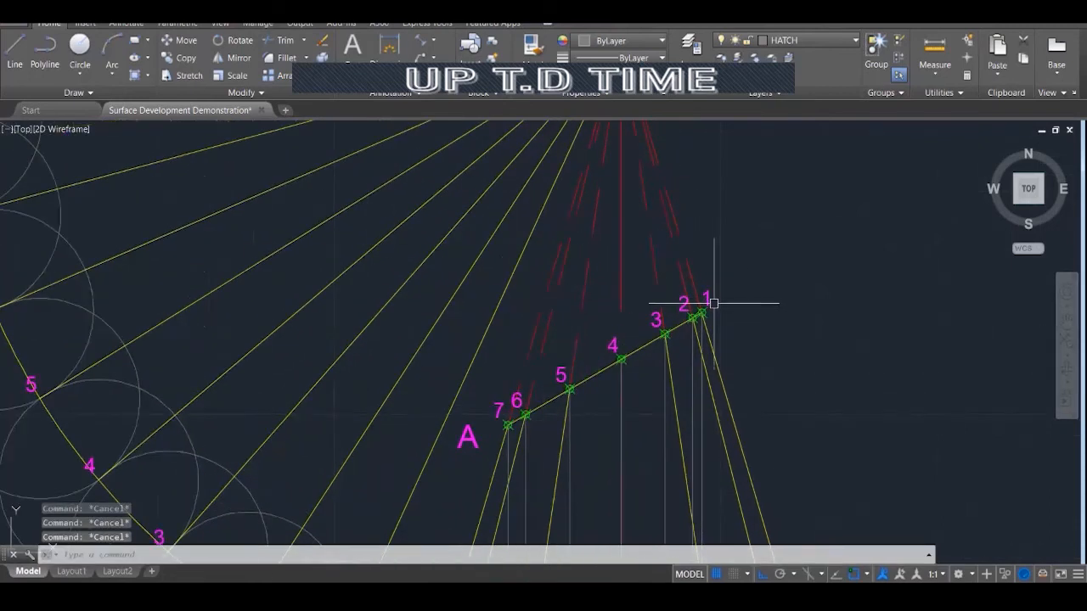
pyautogui.scroll(1, 713, 313)
pyautogui.write('l')
pyautogui.press('Return')
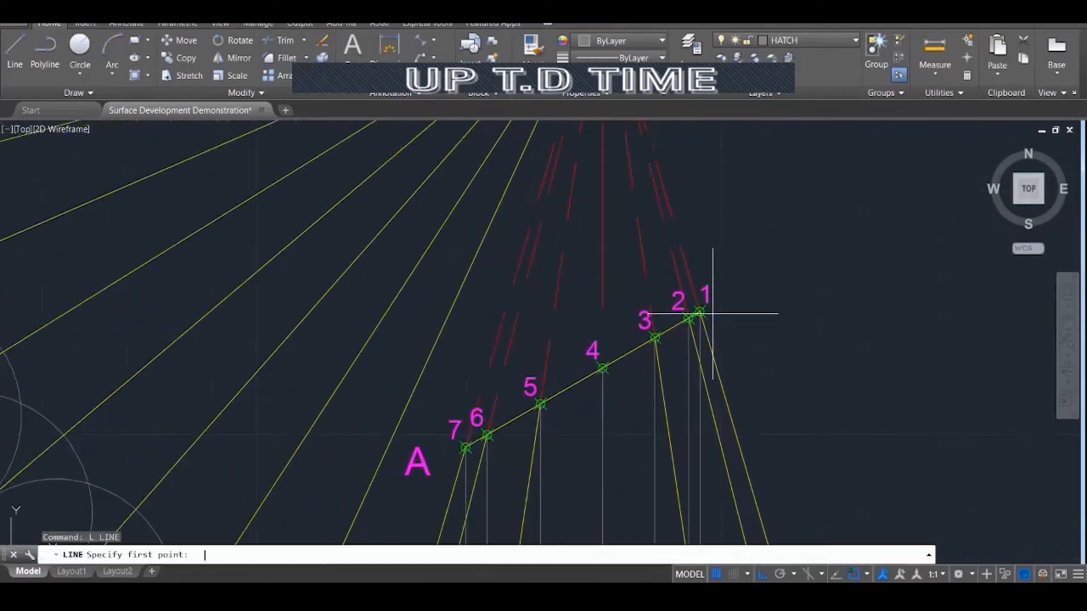
pyautogui.click(700, 312)
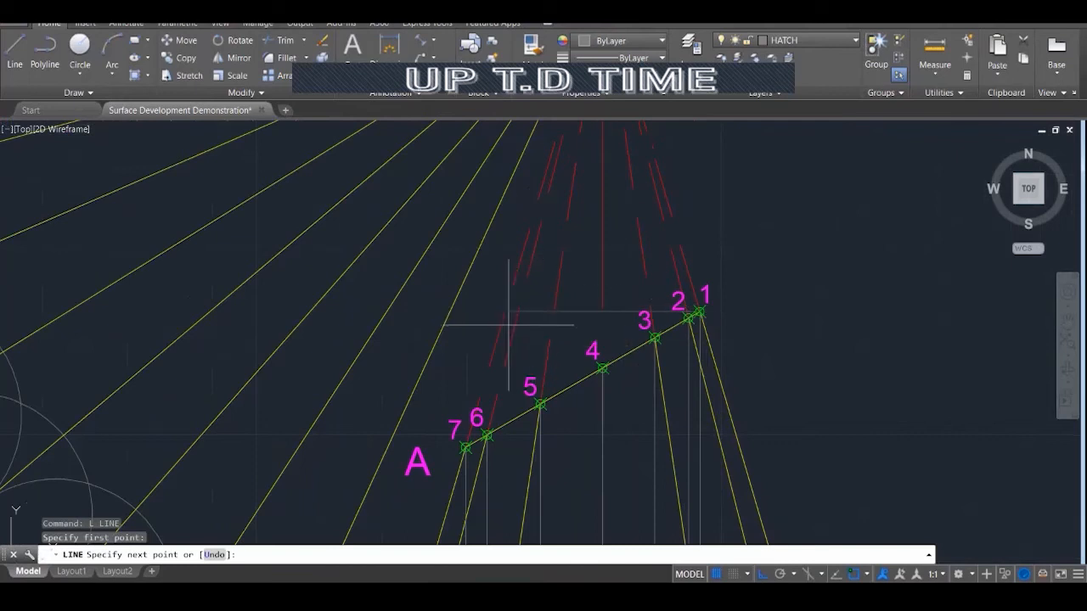
pyautogui.click(487, 306)
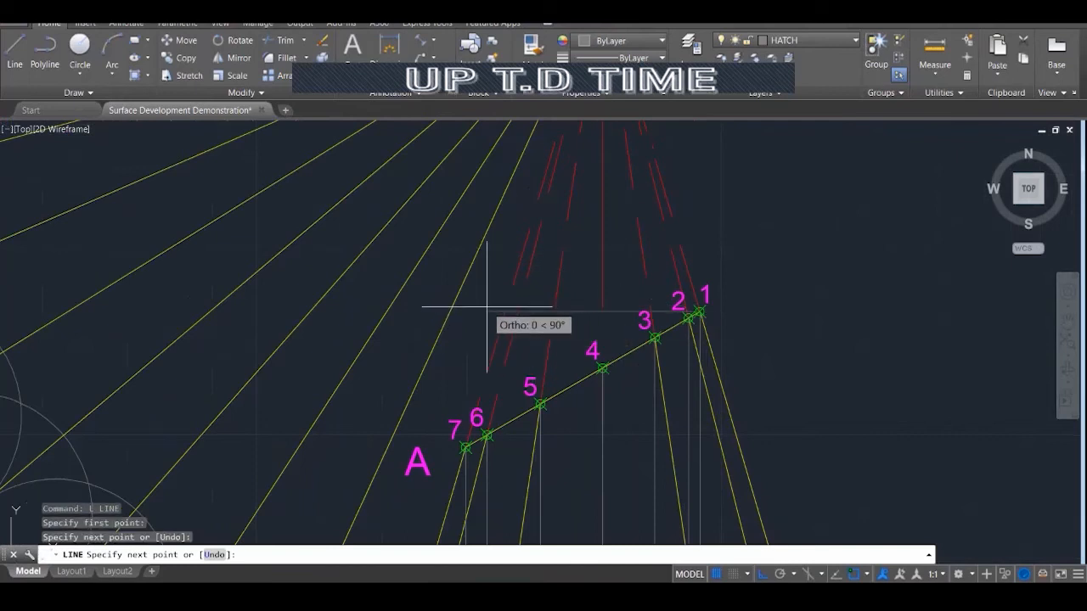
pyautogui.press('Escape')
pyautogui.press('Escape')
pyautogui.press('Escape')
# Copy the horizontal line at point 1 to points 2, 3, 4, 5 and 6 on the sloping cut
pyautogui.write('co')
pyautogui.press('Return')
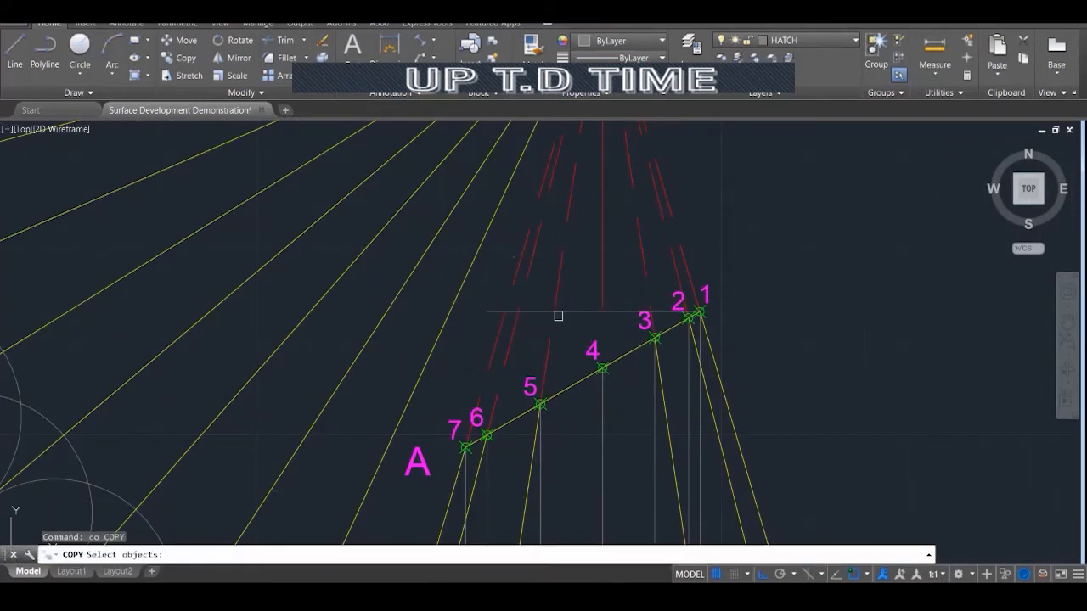
pyautogui.click(597, 310)
pyautogui.press('Return')
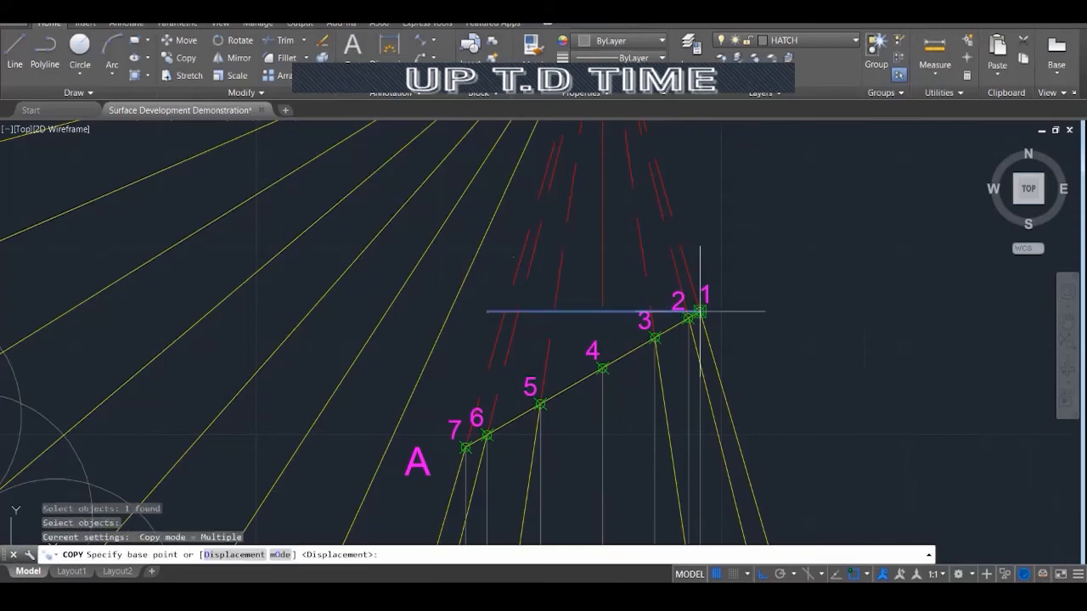
pyautogui.click(700, 312)
pyautogui.click(688, 318)
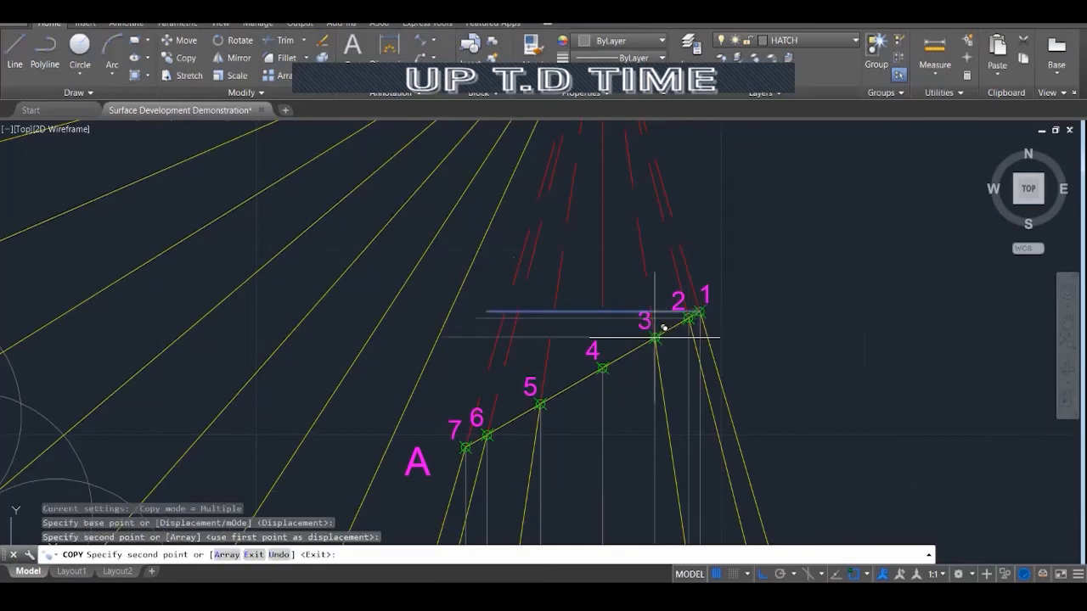
pyautogui.click(654, 337)
pyautogui.click(601, 367)
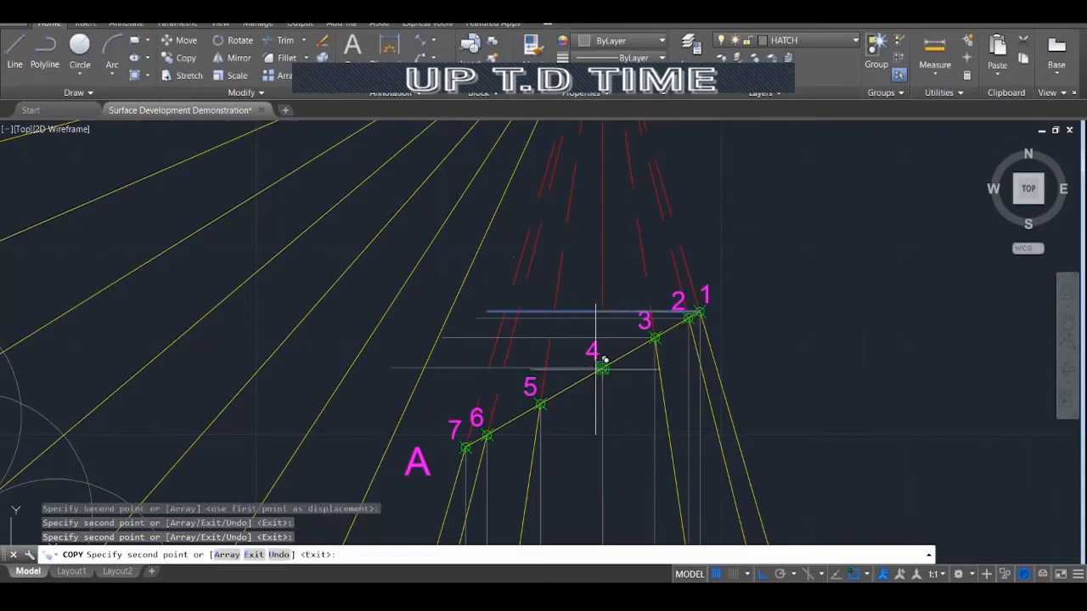
pyautogui.click(540, 405)
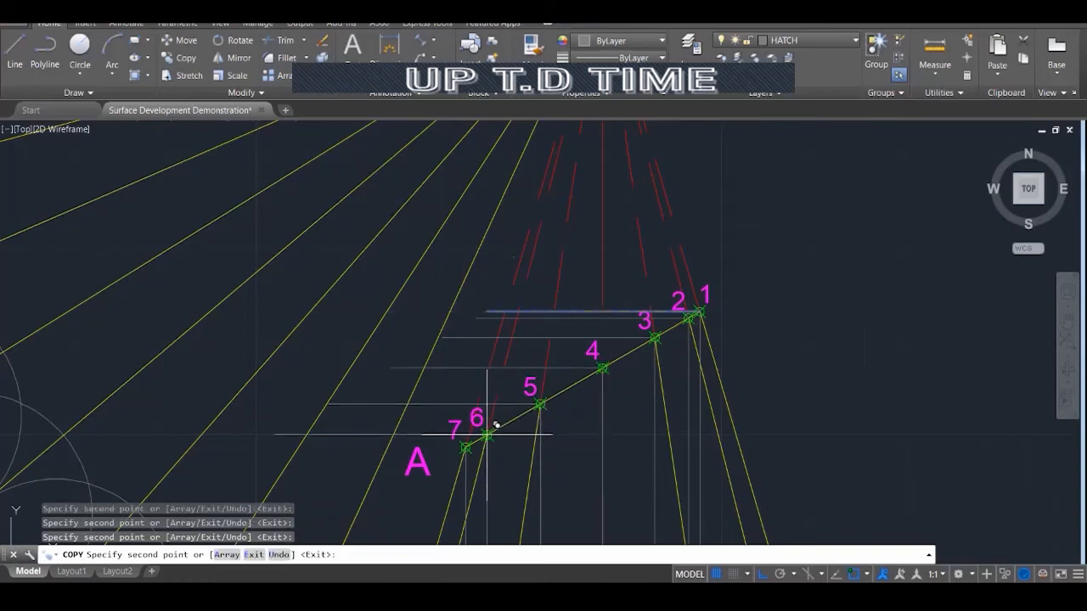
pyautogui.press('Escape')
pyautogui.press('Escape')
pyautogui.press('Escape')
pyautogui.press('Escape')
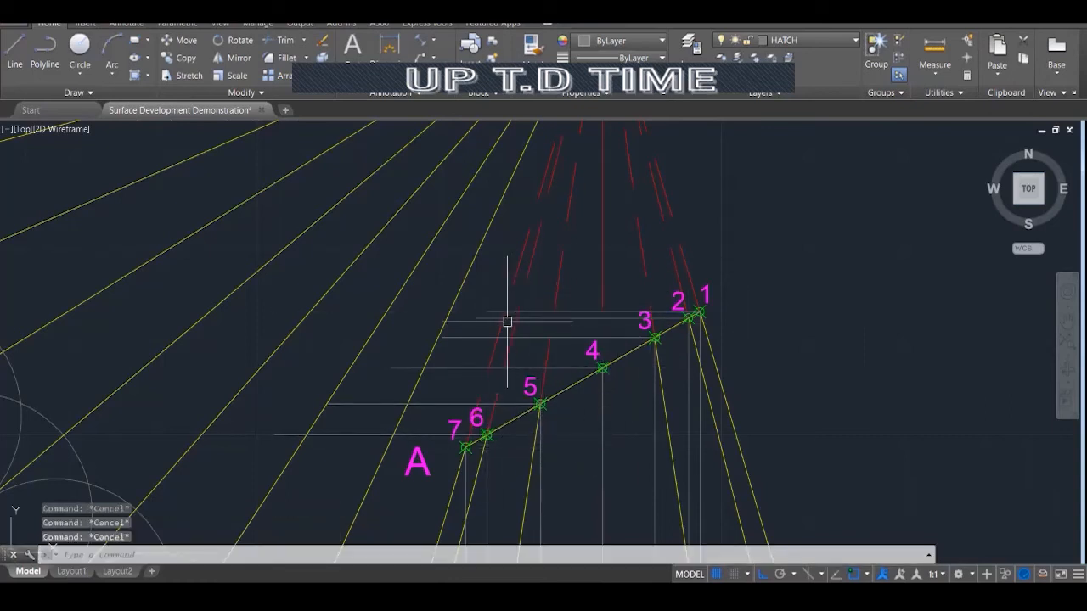
# Trim the horizontal lines from the sloping cut back to the cone's dashed sloping edge on the side of point 7
pyautogui.click(516, 271)
pyautogui.press('Escape')
pyautogui.write('tr')
pyautogui.press('Return')
pyautogui.click(575, 264)
pyautogui.click(416, 464)
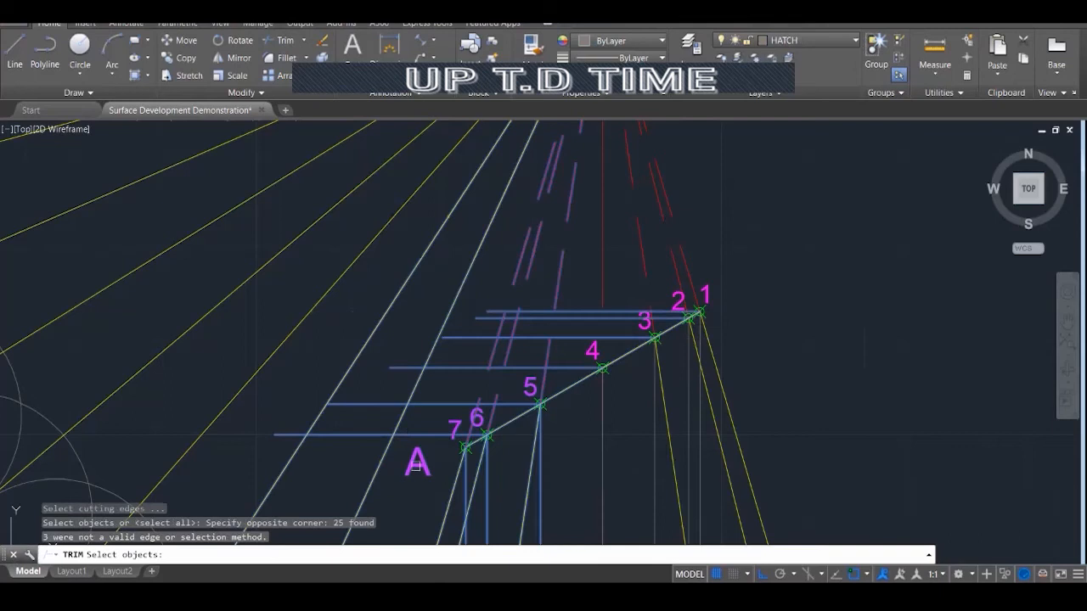
pyautogui.press('Return')
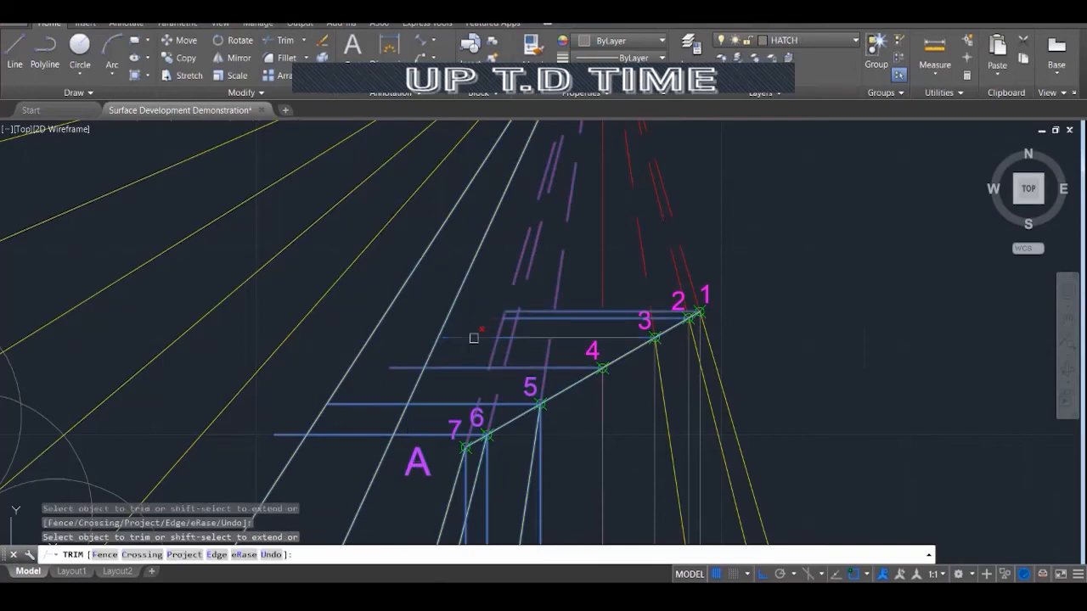
pyautogui.click(428, 434)
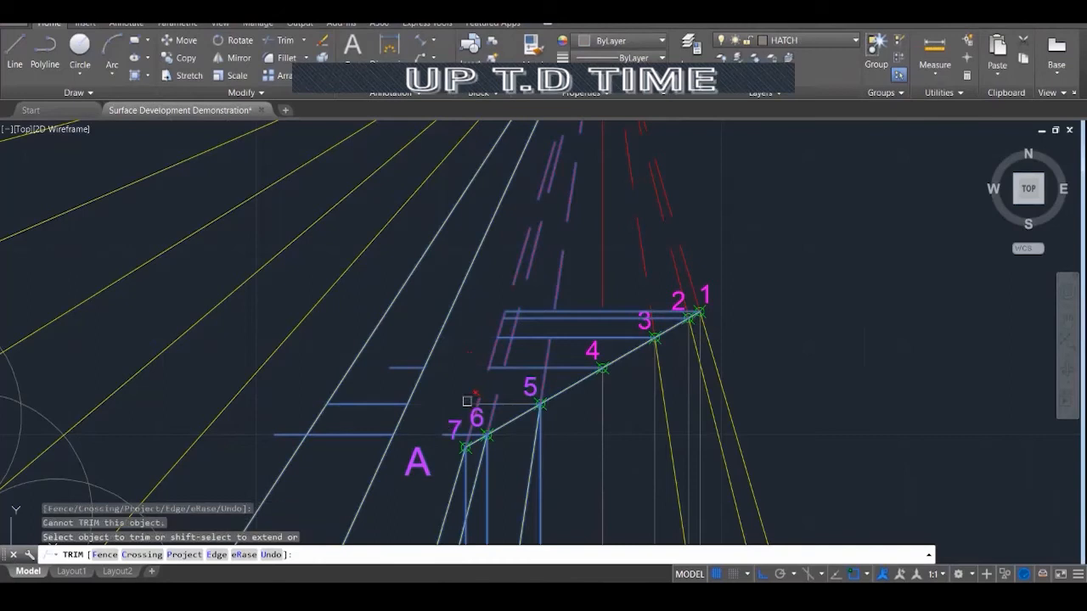
pyautogui.click(467, 401)
pyautogui.scroll(2, 451, 431)
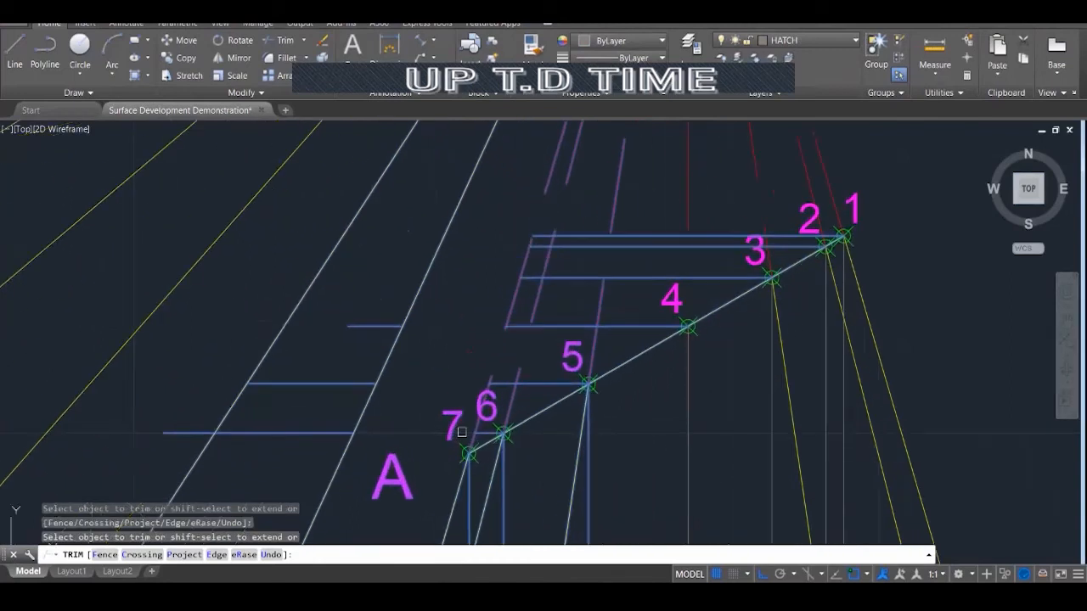
pyautogui.click(462, 432)
pyautogui.press('Escape')
pyautogui.press('Escape')
pyautogui.press('Escape')
# Erase the leftover horizontal line pieces between the cone's sloping edge and the development's radial lines
pyautogui.click(382, 314)
pyautogui.click(362, 341)
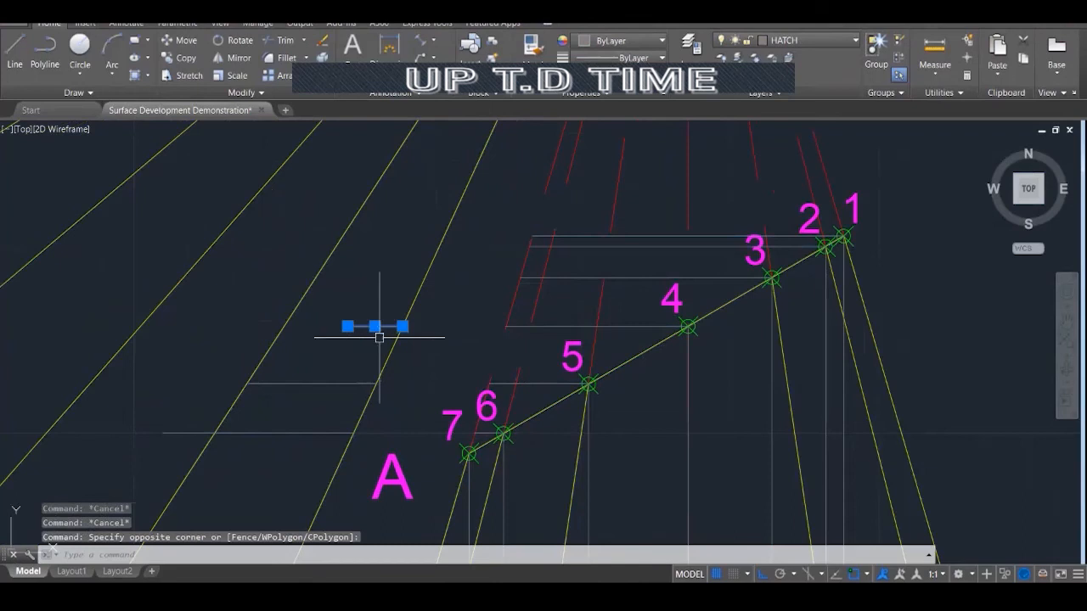
pyautogui.press('Delete')
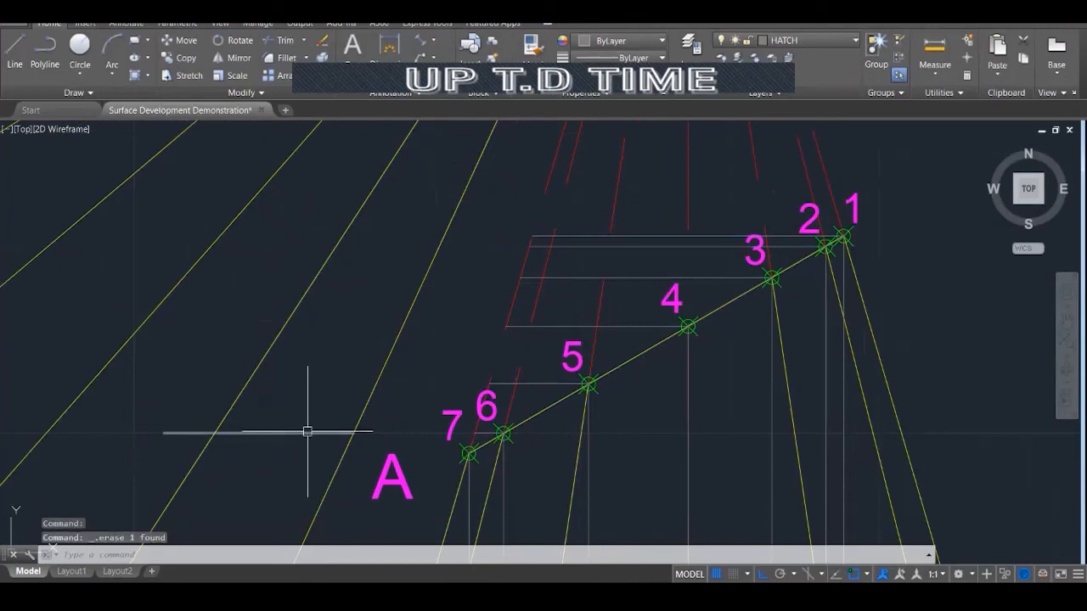
pyautogui.scroll(-3, 573, 357)
pyautogui.scroll(-4, 620, 302)
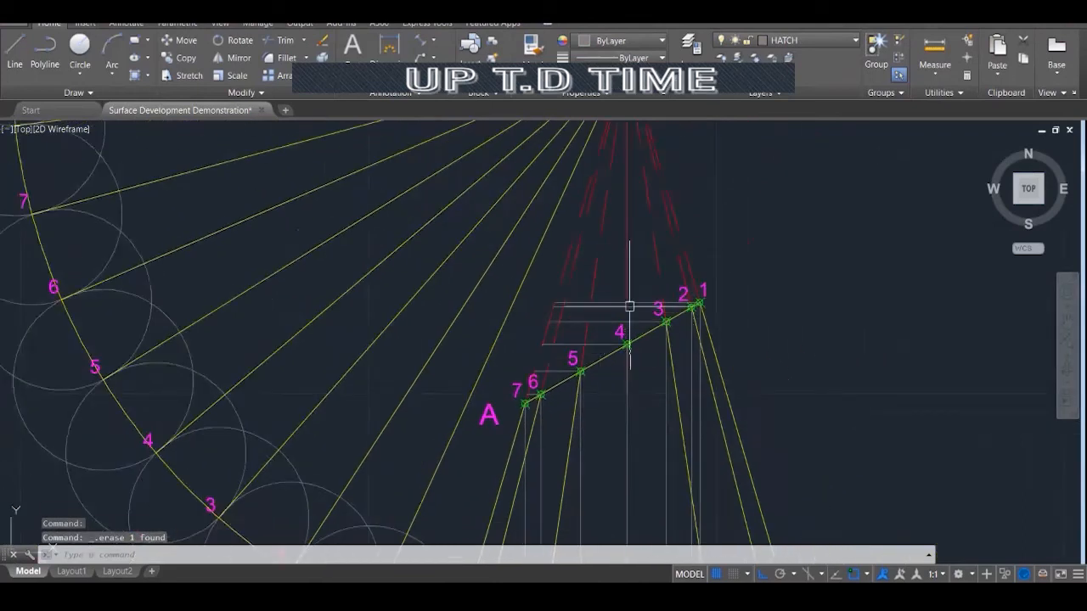
pyautogui.press('Escape')
pyautogui.press('Escape')
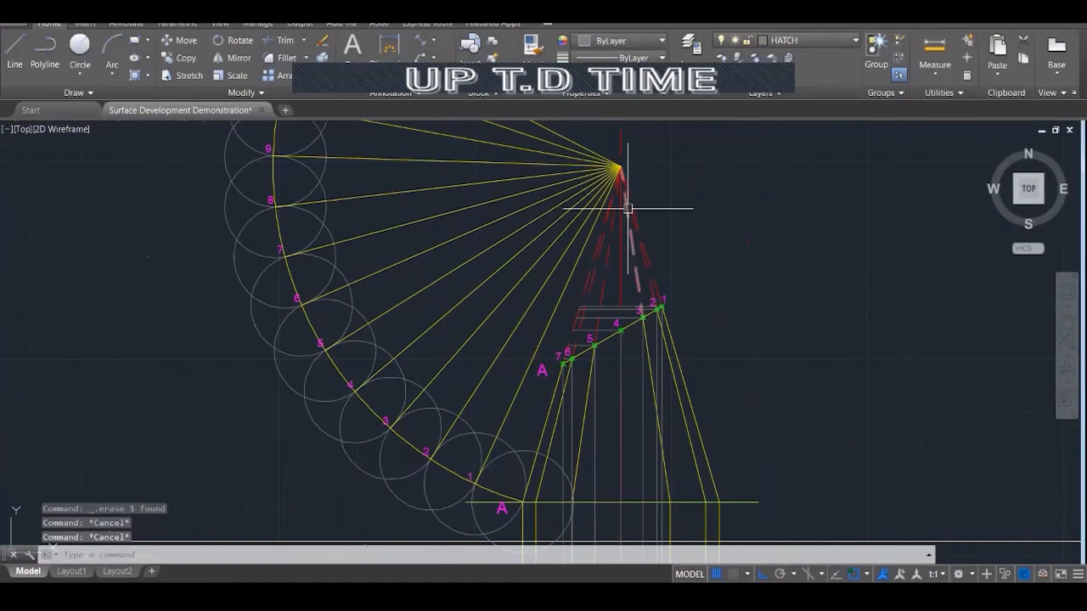
# Draw a circle centred on the cone apex through the end of point 1's horizontal line on the sloping edge
pyautogui.scroll(1, 623, 193)
pyautogui.write('c')
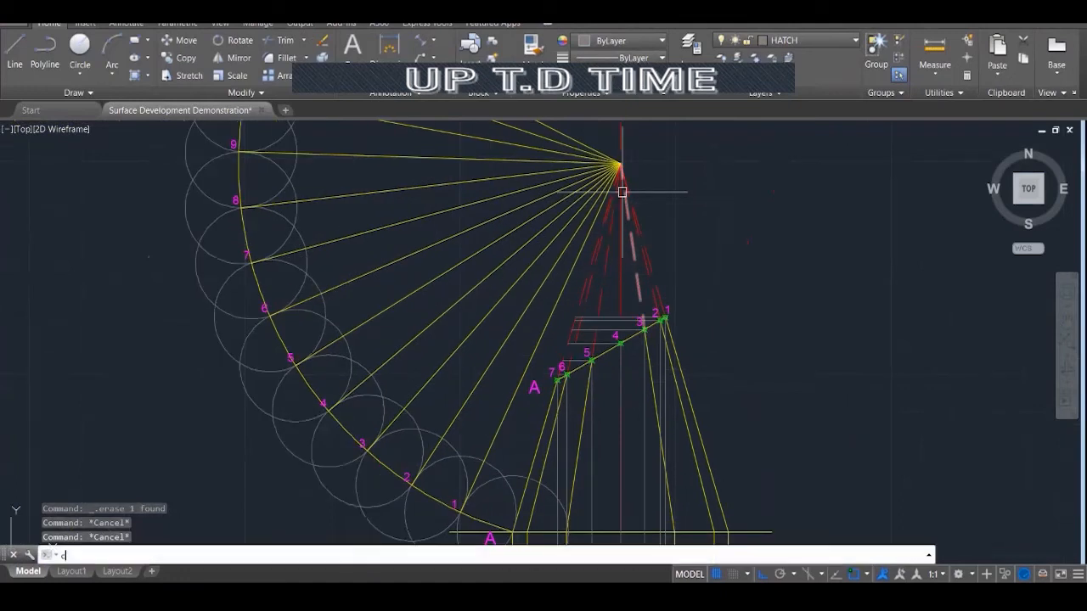
pyautogui.press('Return')
pyautogui.click(618, 163)
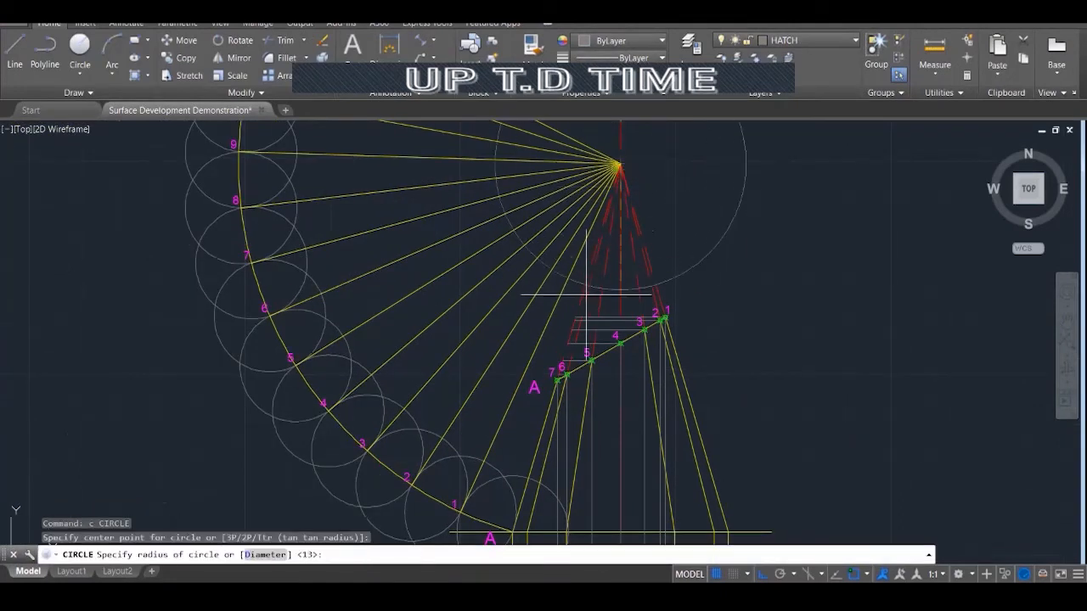
pyautogui.scroll(2, 580, 311)
pyautogui.scroll(2, 571, 321)
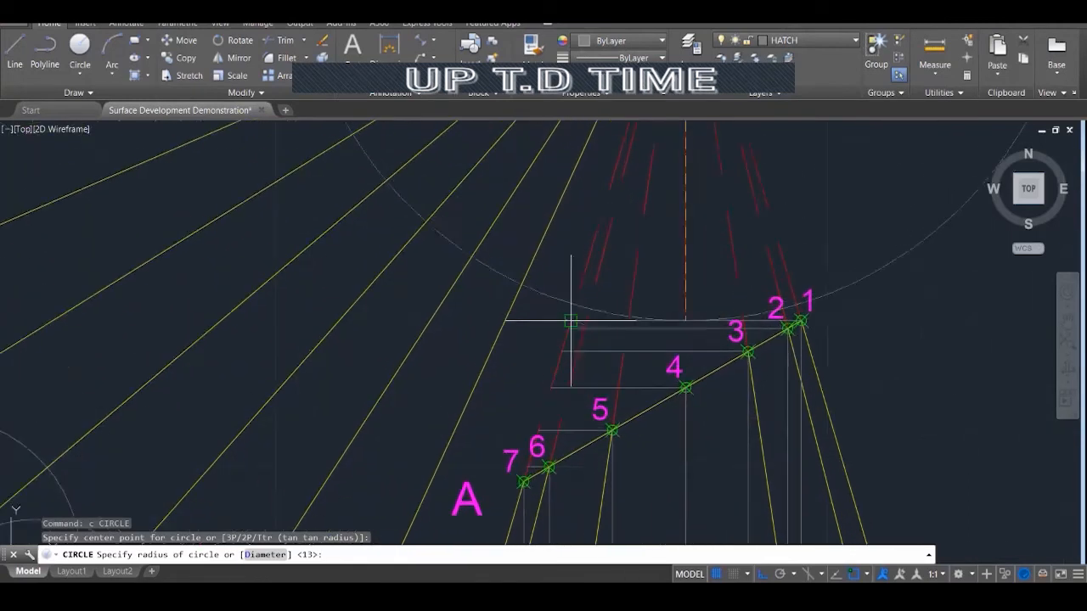
pyautogui.click(572, 322)
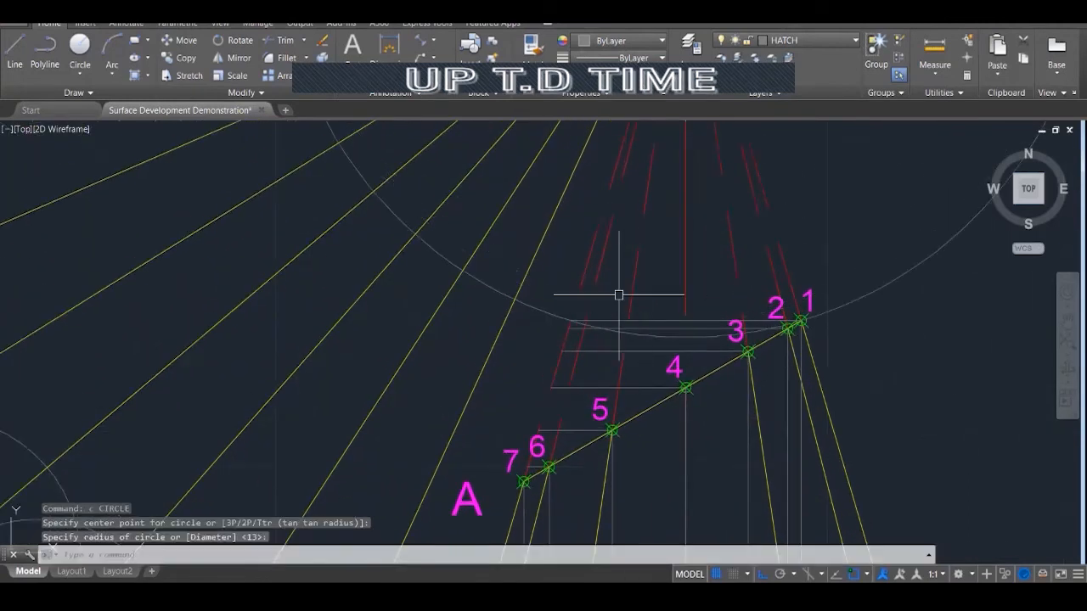
# Draw a circle centred on the cone apex through the end of point 2's horizontal line on the sloping edge
pyautogui.scroll(-1, 602, 302)
pyautogui.press('Return')
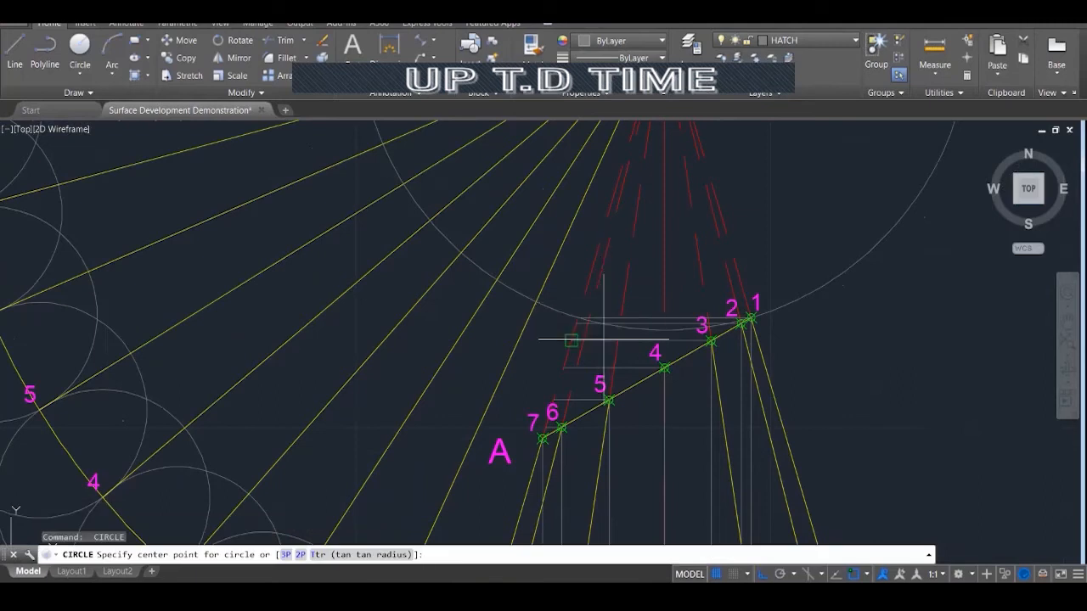
pyautogui.scroll(-1, 600, 303)
pyautogui.click(643, 123)
pyautogui.scroll(3, 595, 302)
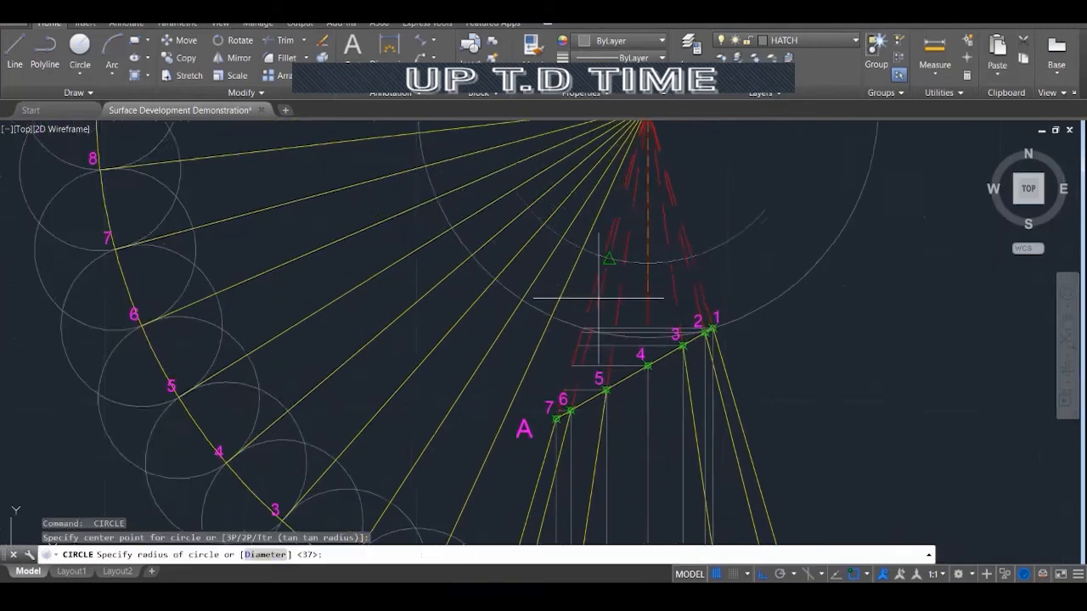
pyautogui.click(576, 350)
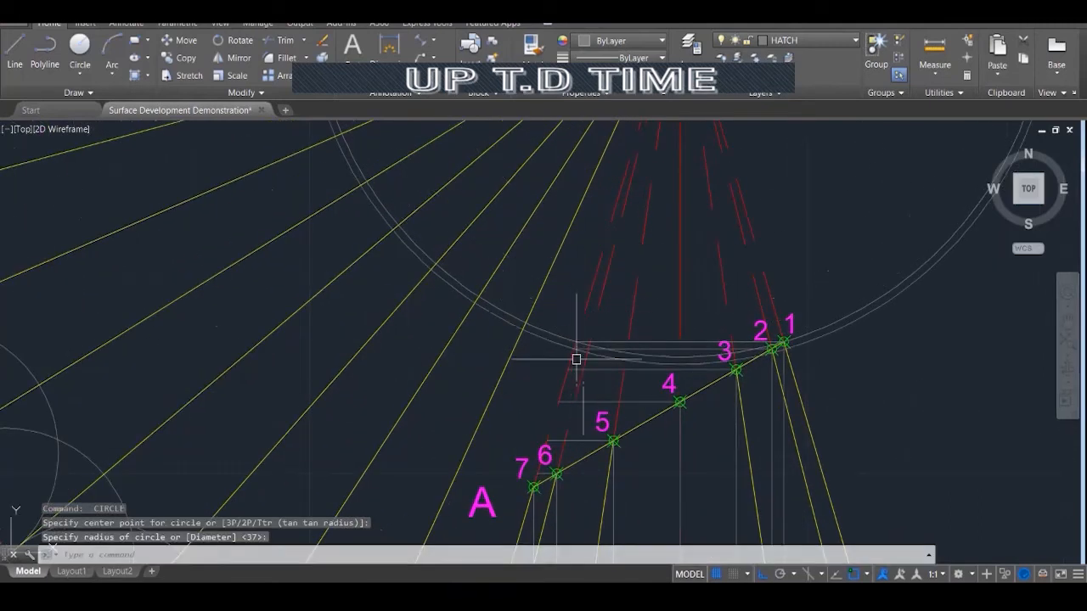
# Draw a circle centred on the cone apex through the end of point 3's horizontal line on the sloping edge
pyautogui.scroll(-3, 647, 376)
pyautogui.press('Return')
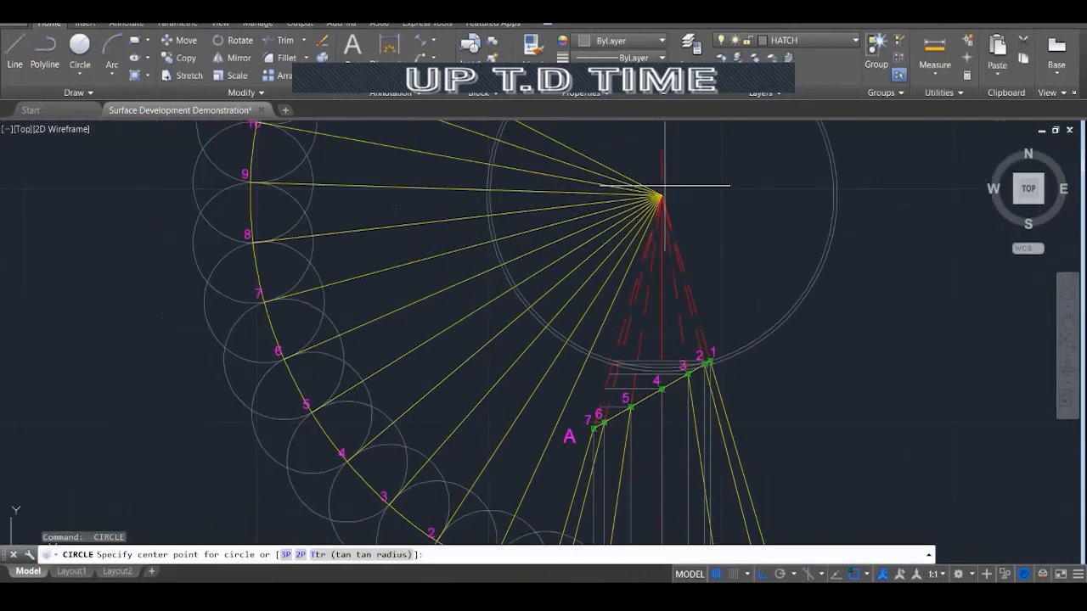
pyautogui.click(662, 195)
pyautogui.scroll(3, 599, 396)
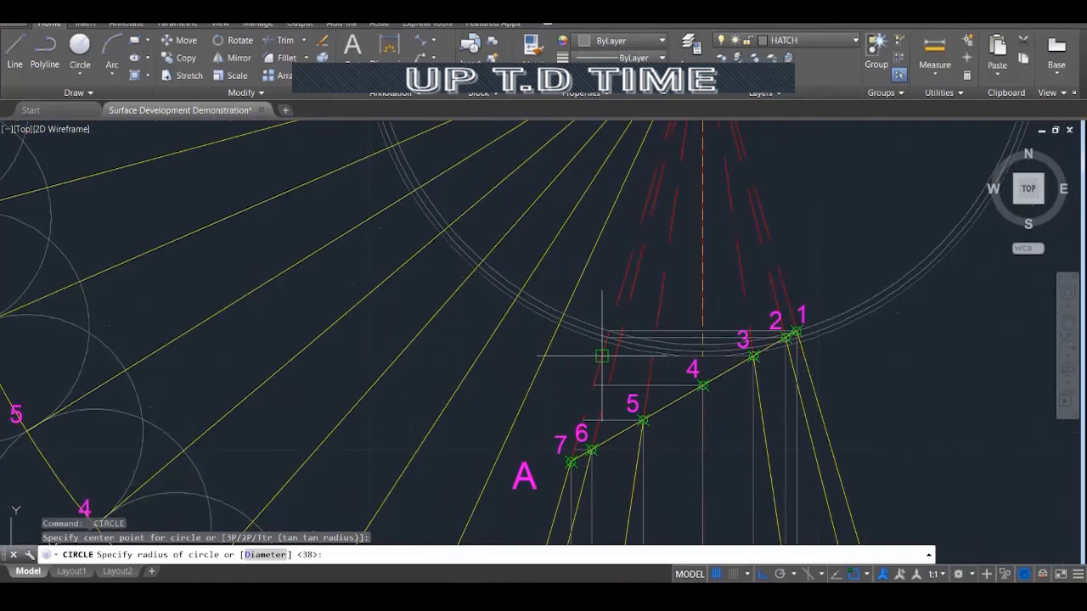
pyautogui.click(603, 362)
# Draw a circle centred on the cone apex through the end of point 4's horizontal line on the sloping edge
pyautogui.scroll(-4, 676, 363)
pyautogui.press('Return')
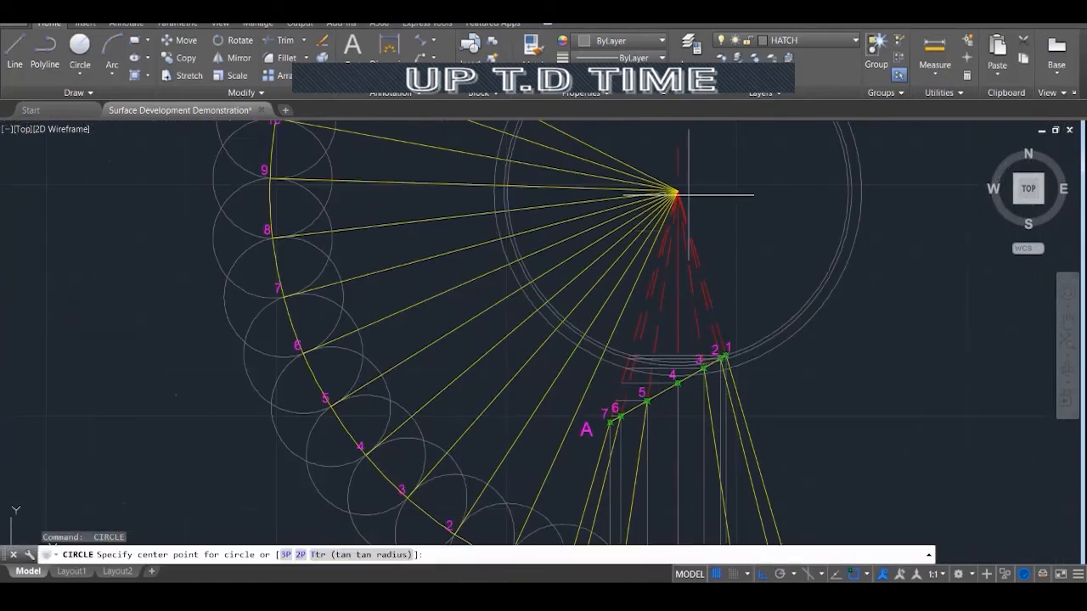
pyautogui.click(683, 192)
pyautogui.scroll(3, 629, 380)
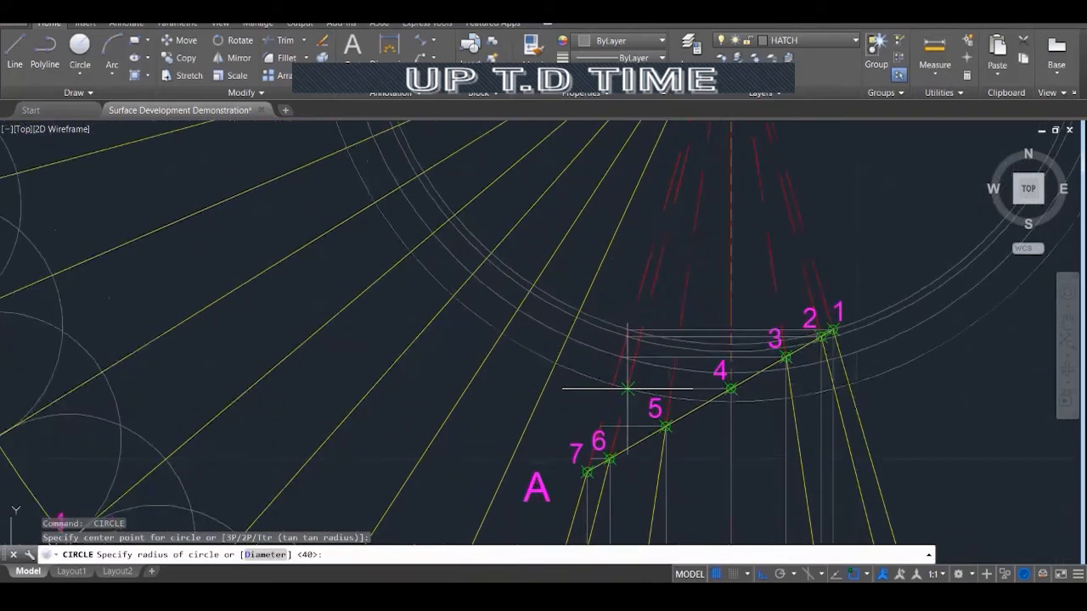
pyautogui.click(611, 387)
# Draw a circle centred on the cone apex through the end of point 5's horizontal line on the sloping edge
pyautogui.scroll(-3, 645, 383)
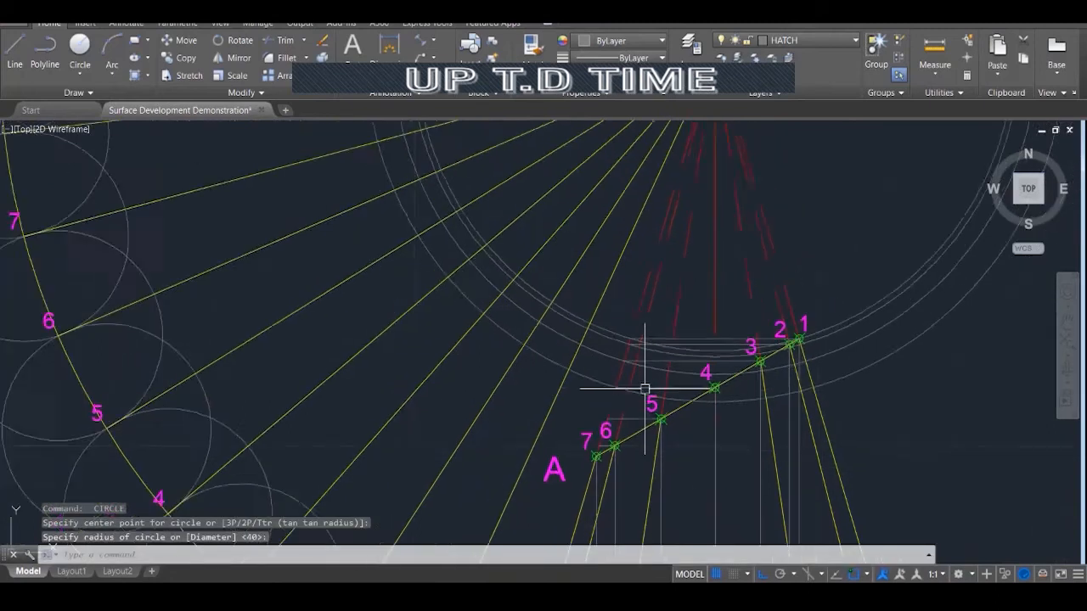
pyautogui.press('Return')
pyautogui.click(677, 217)
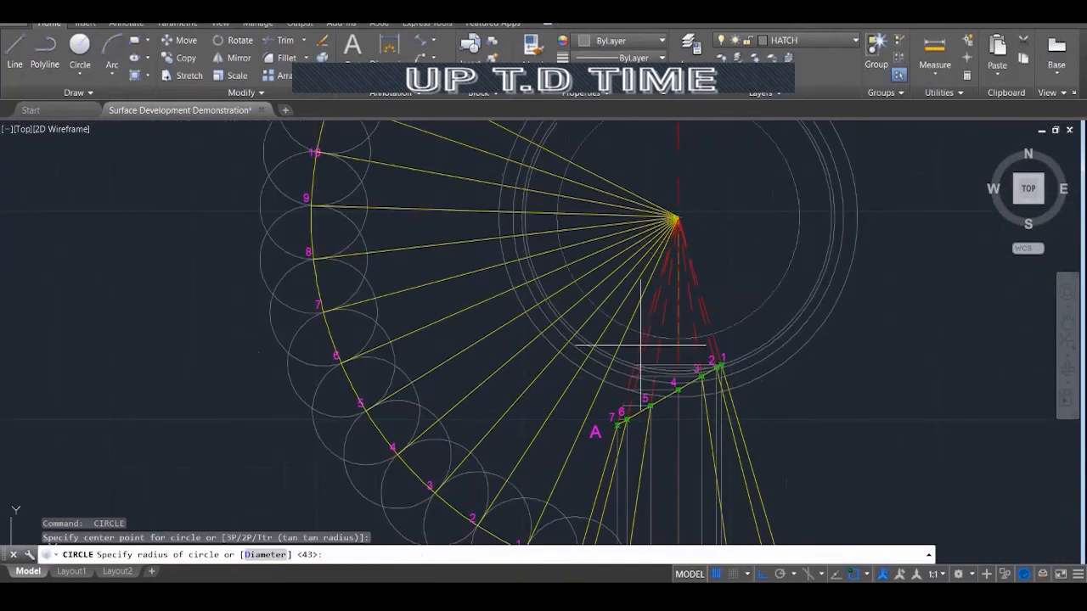
pyautogui.scroll(3, 631, 367)
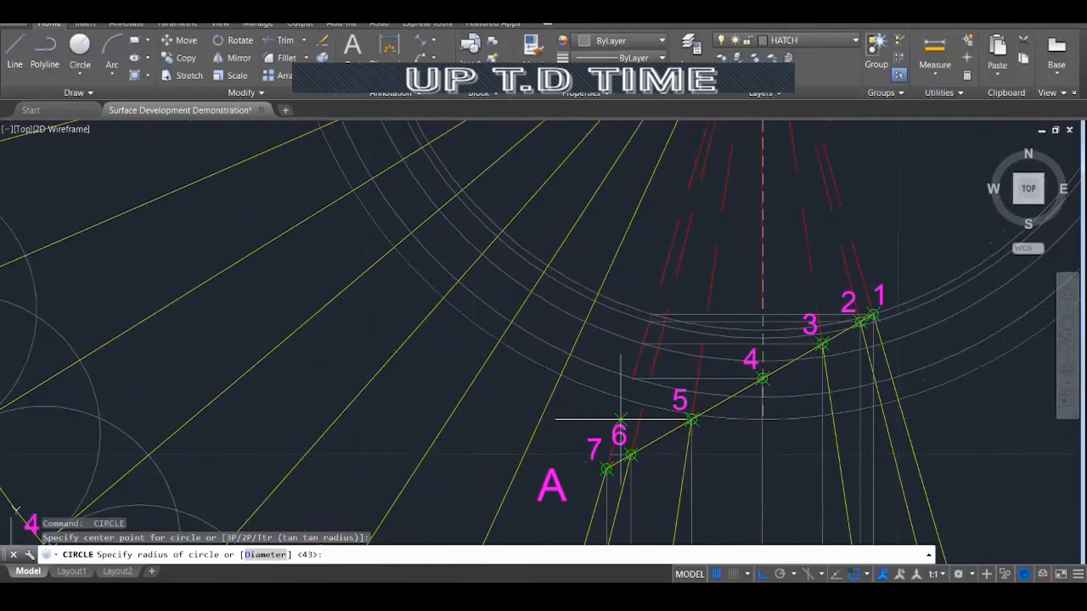
pyautogui.click(621, 419)
pyautogui.press('Escape')
pyautogui.click(724, 402)
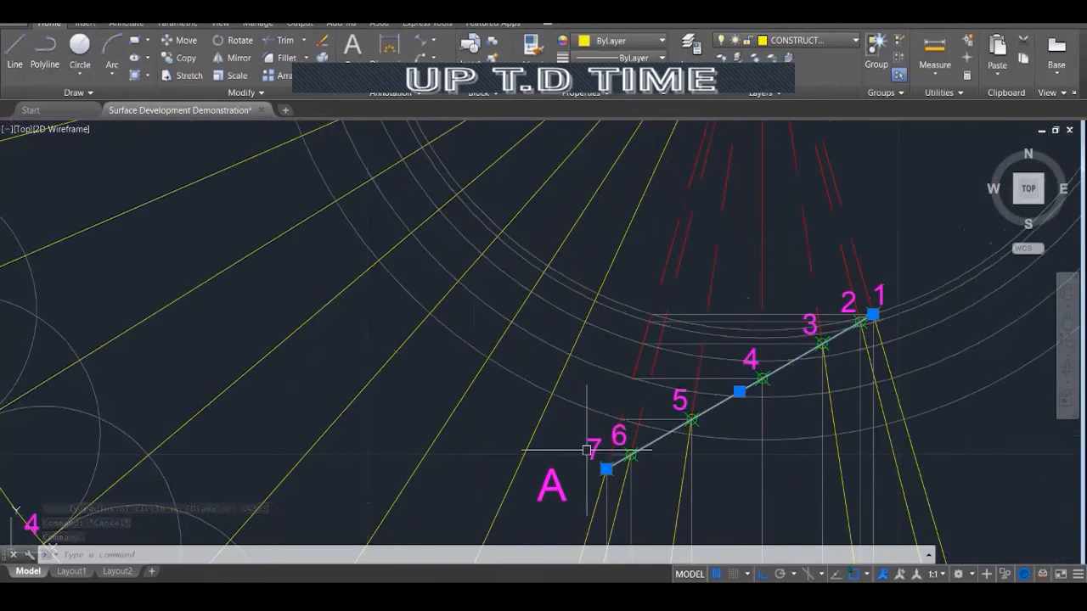
pyautogui.press('Escape')
pyautogui.click(884, 290)
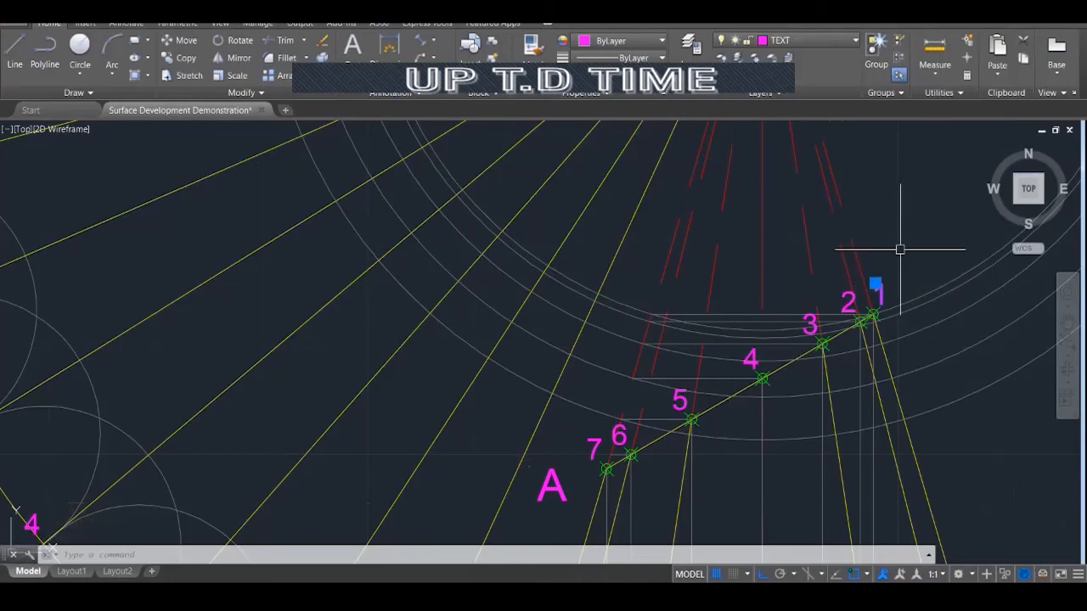
pyautogui.press('Escape')
pyautogui.press('Escape')
pyautogui.press('Escape')
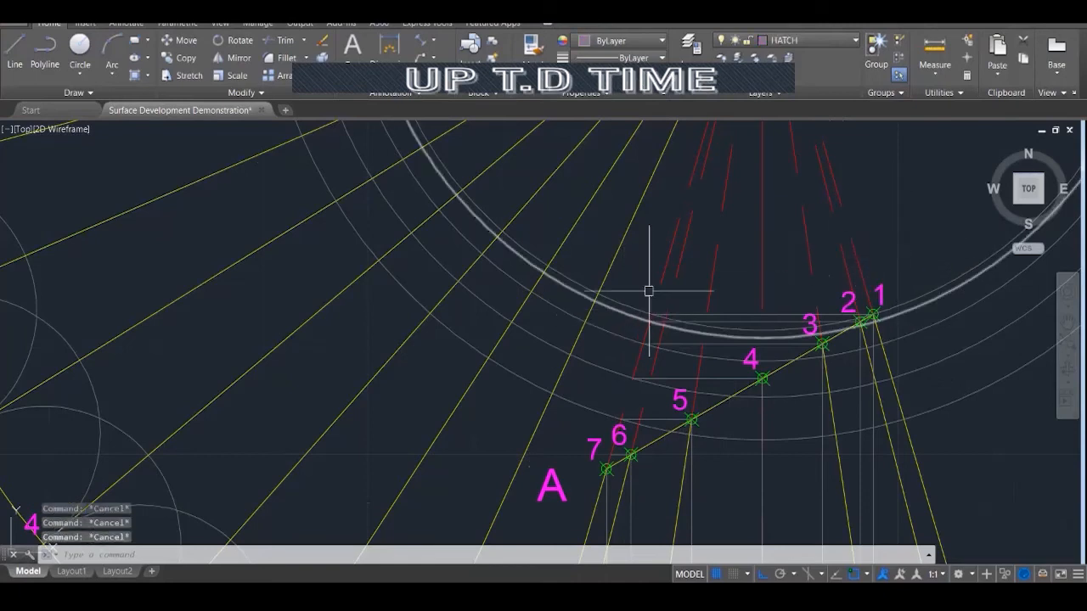
# Draw a circle centred on the cone apex through the end of point 6's horizontal line on the sloping edge
pyautogui.scroll(-2, 702, 320)
pyautogui.write('c')
pyautogui.press('Return')
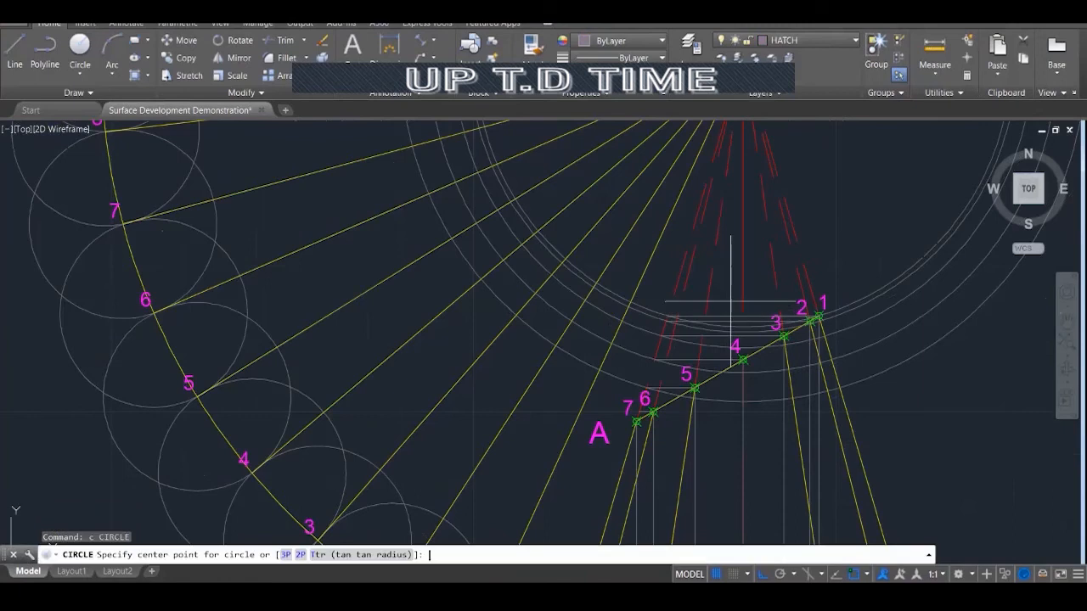
pyautogui.scroll(-2, 718, 340)
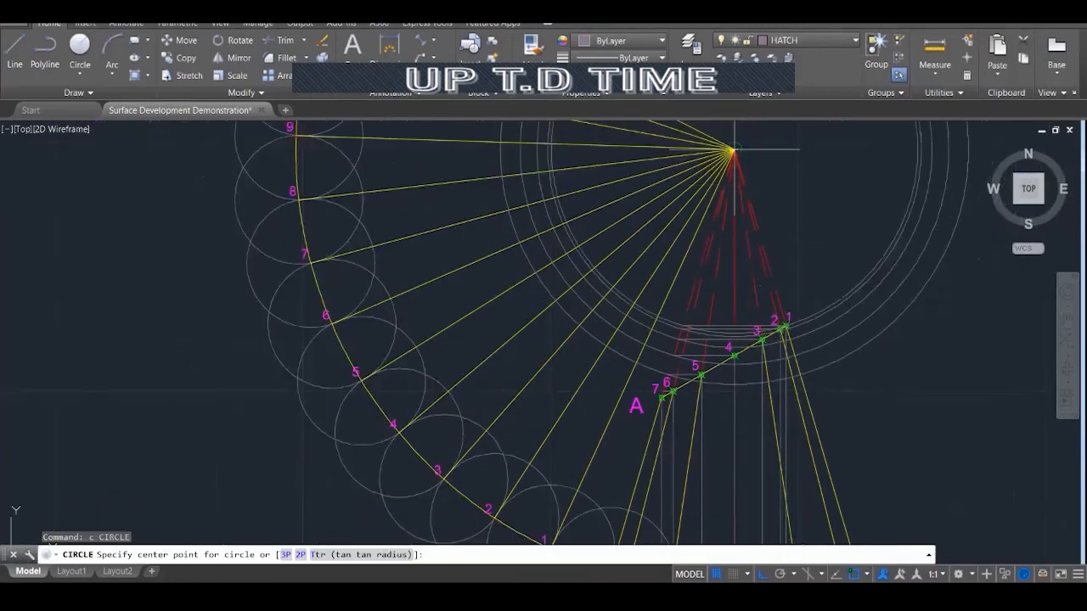
pyautogui.click(733, 150)
pyautogui.scroll(4, 679, 386)
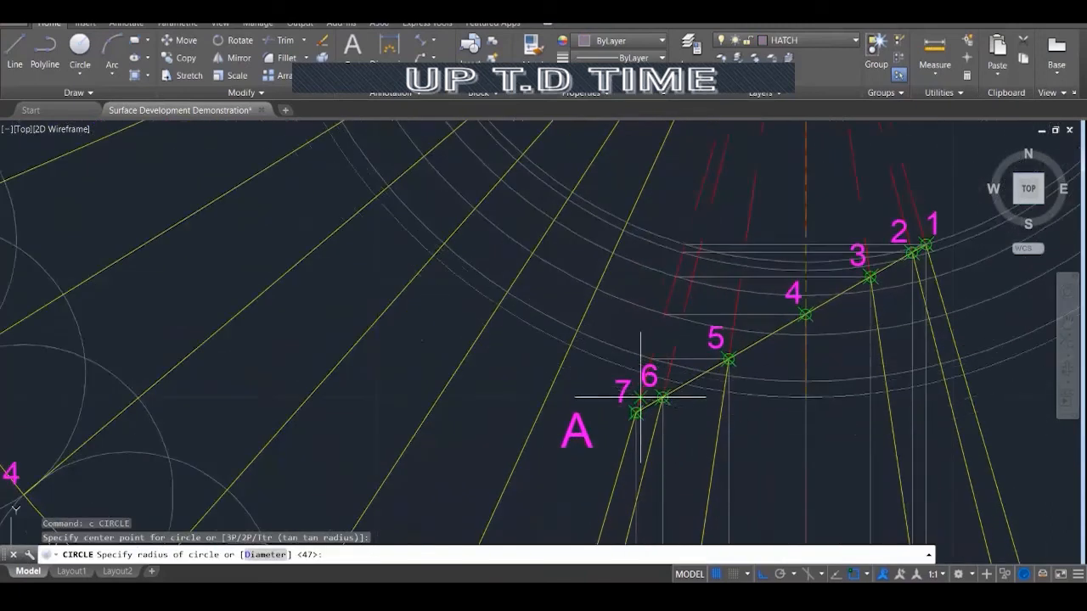
pyautogui.scroll(2, 642, 397)
pyautogui.click(641, 397)
# Draw a circle centred on the cone apex through cut point 7 on the sloping edge
pyautogui.scroll(-5, 641, 397)
pyautogui.press('Return')
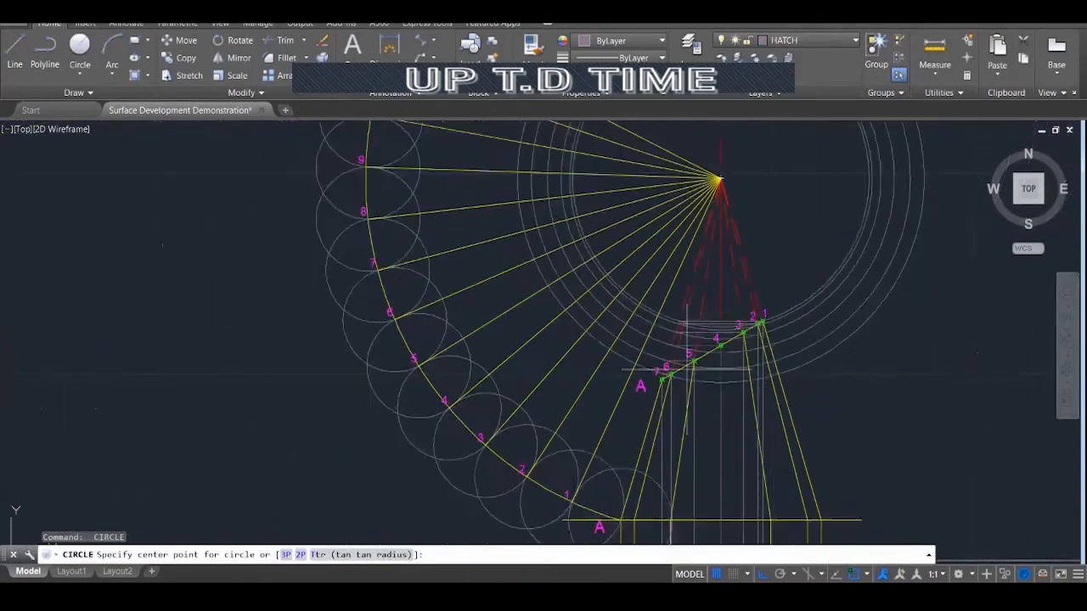
pyautogui.scroll(-1, 687, 369)
pyautogui.click(714, 196)
pyautogui.scroll(3, 665, 380)
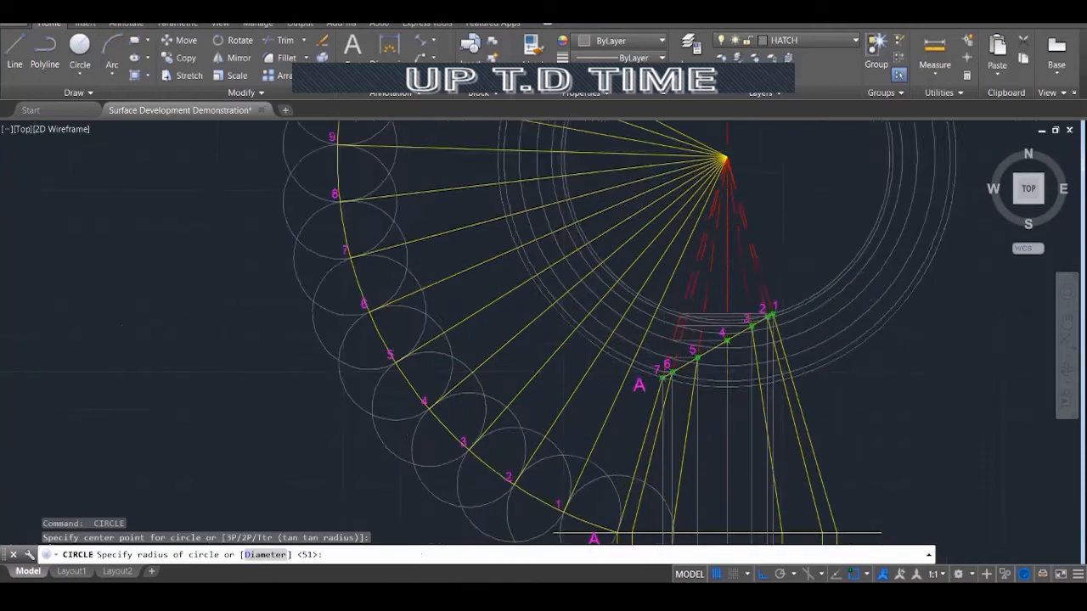
pyautogui.click(661, 371)
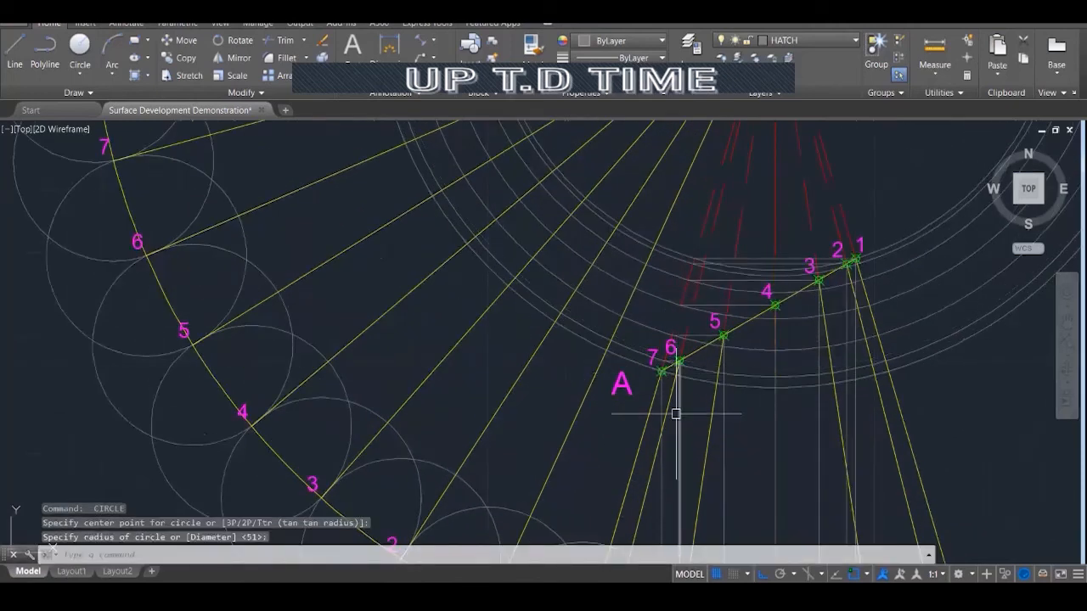
pyautogui.scroll(-3, 671, 404)
pyautogui.press('Escape')
pyautogui.press('Escape')
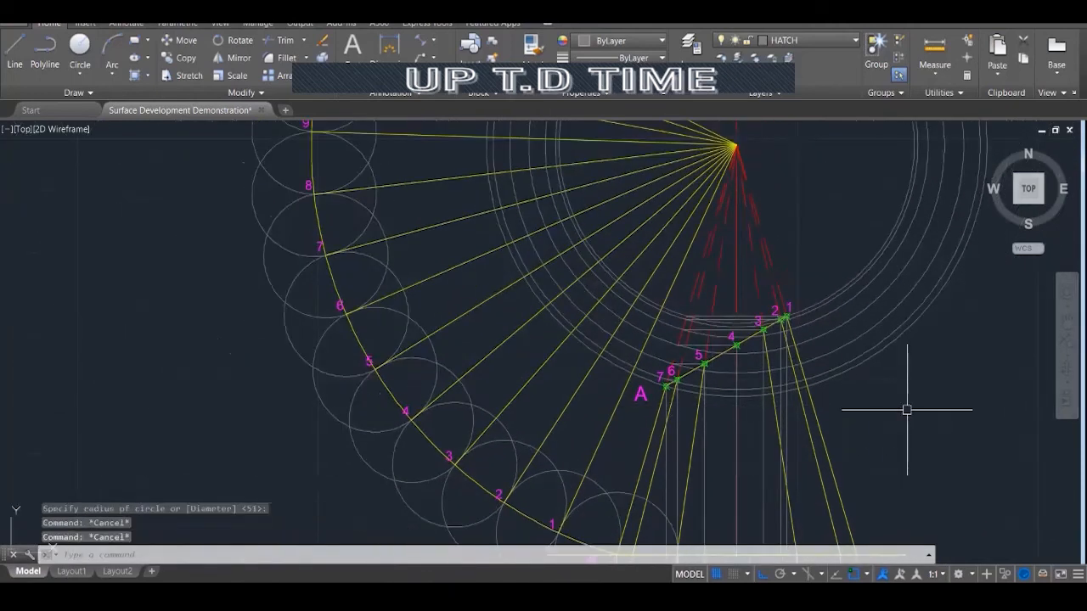
pyautogui.scroll(-3, 903, 407)
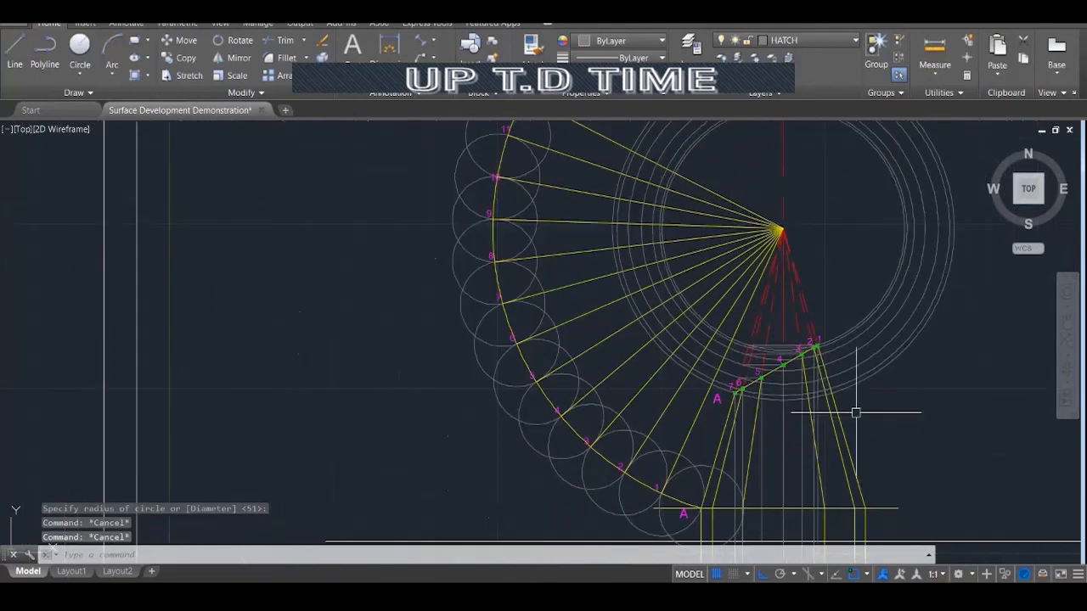
pyautogui.scroll(-1, 599, 326)
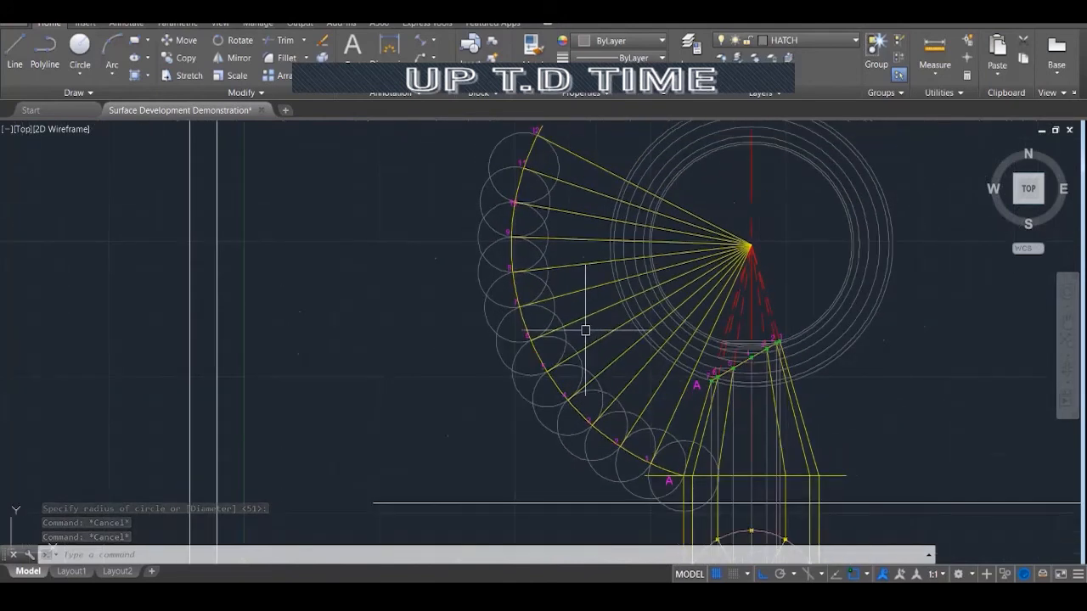
pyautogui.scroll(3, 754, 344)
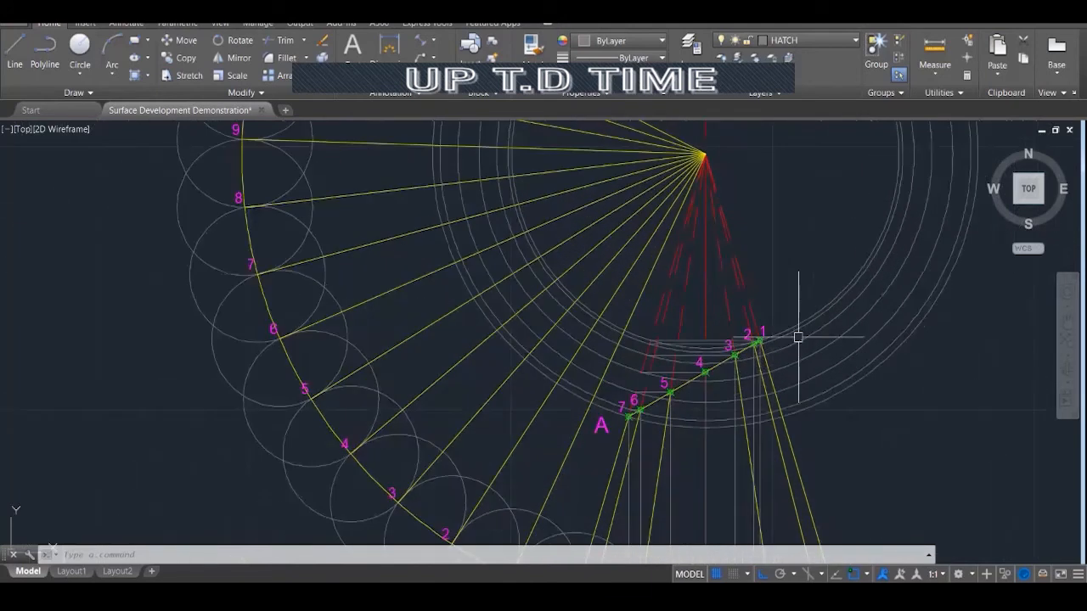
pyautogui.scroll(-4, 807, 243)
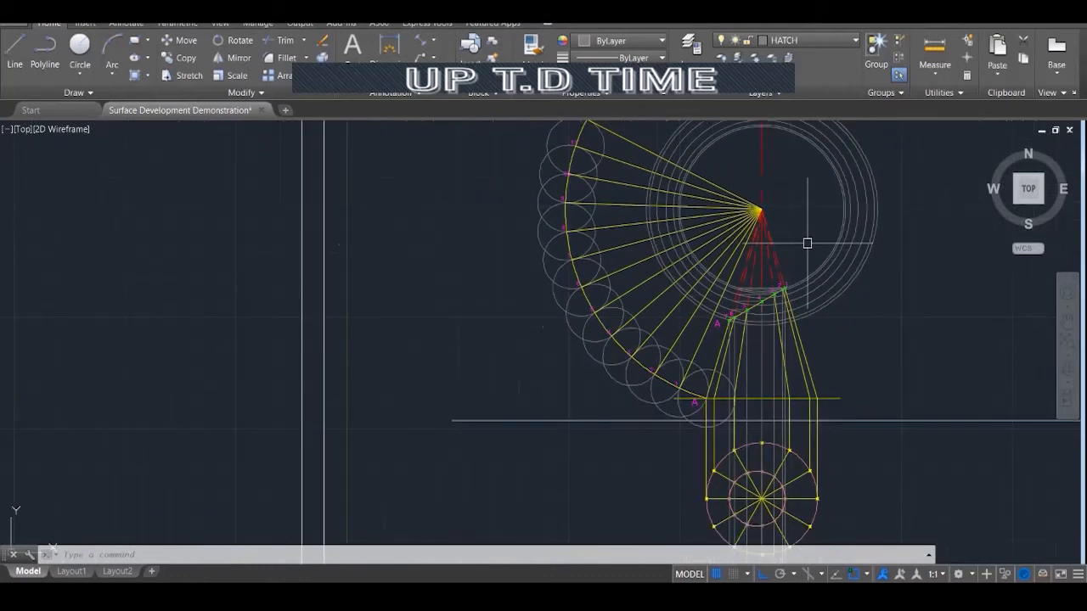
pyautogui.scroll(2, 807, 243)
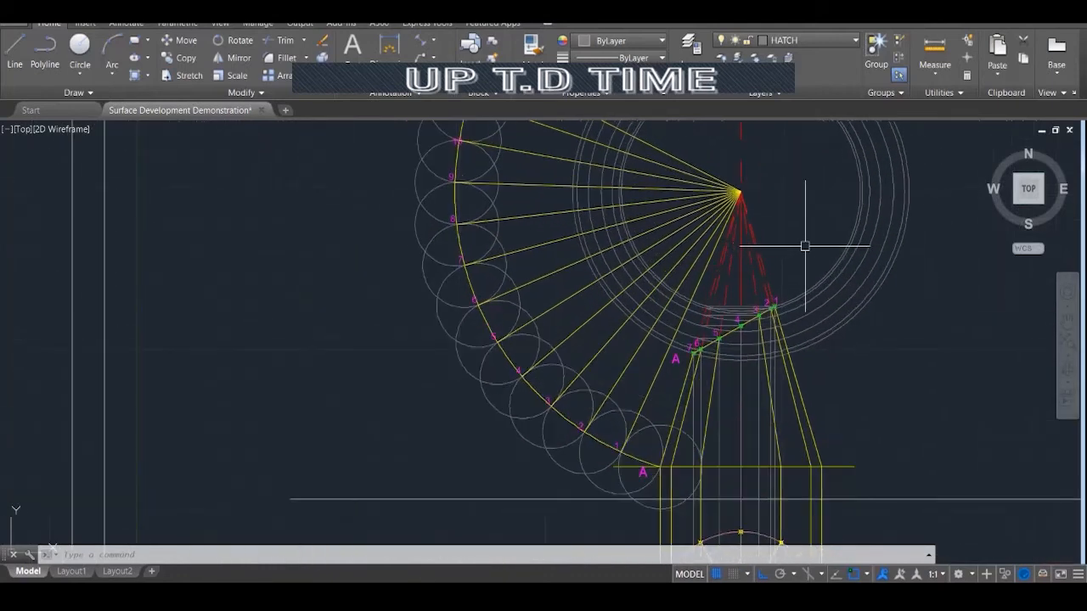
pyautogui.scroll(-3, 736, 353)
# Trim the apex-centred circles beyond the last radial line and outside the cone's opposite edge, using the crossing geometry as cutting edges
pyautogui.scroll(4, 737, 194)
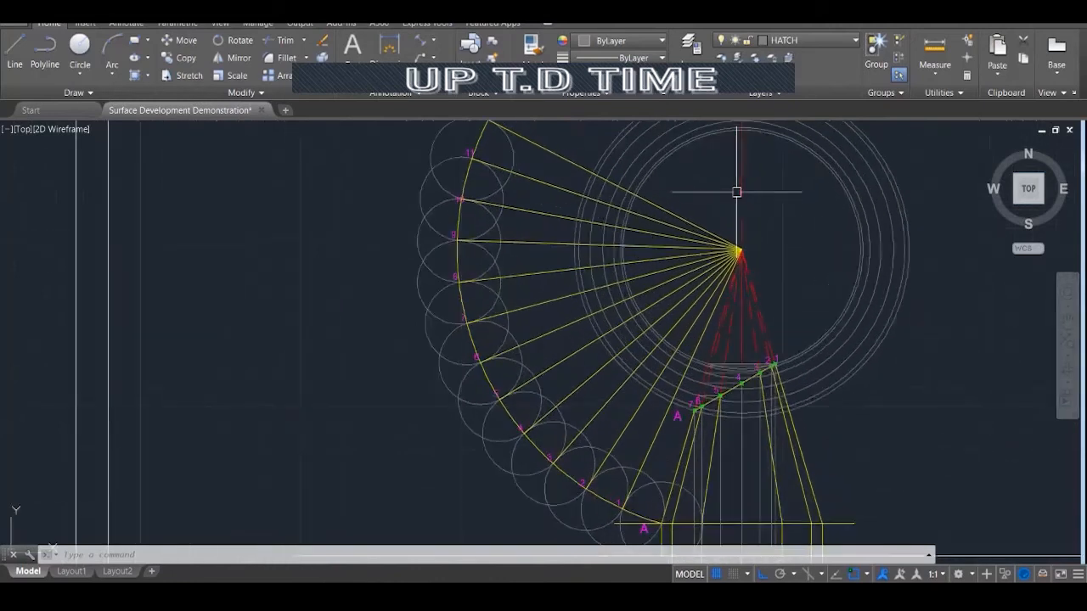
pyautogui.press('Escape')
pyautogui.press('Escape')
pyautogui.press('Escape')
pyautogui.write('tr')
pyautogui.press('Return')
pyautogui.click(883, 419)
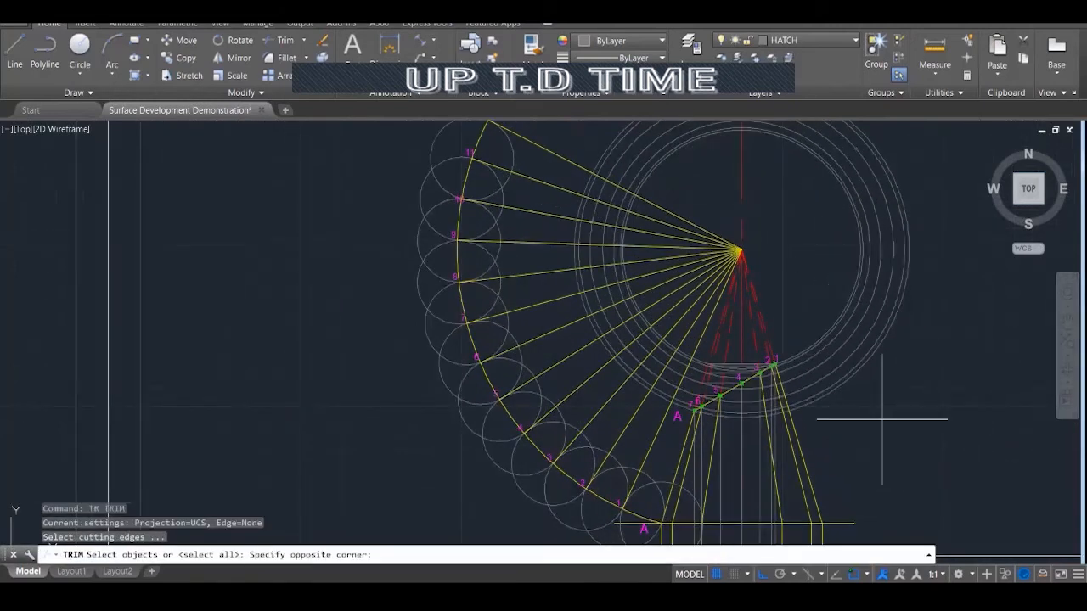
pyautogui.click(656, 200)
pyautogui.press('Return')
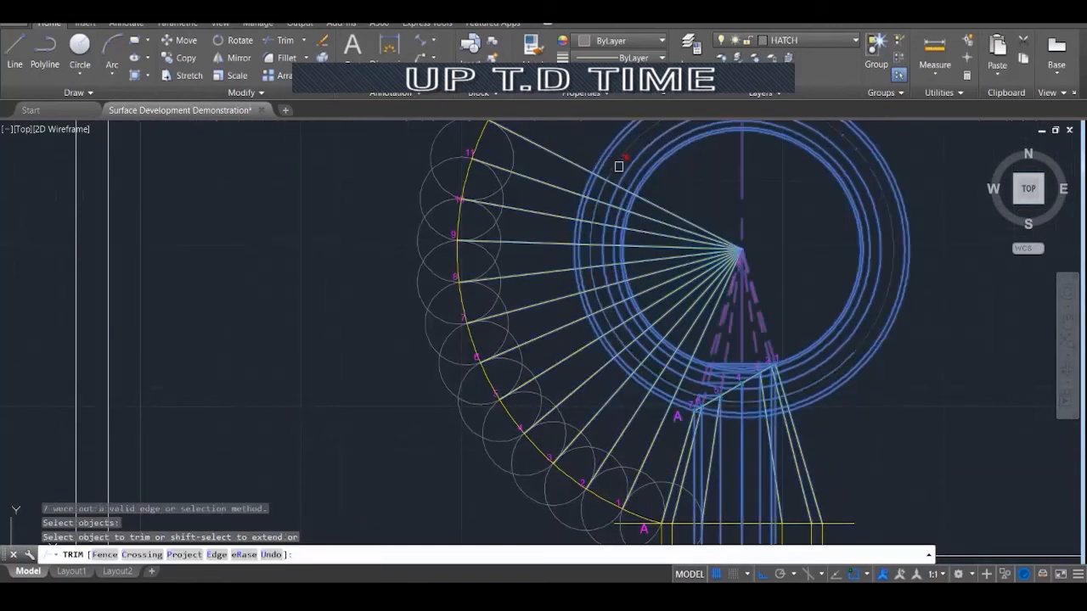
pyautogui.click(669, 181)
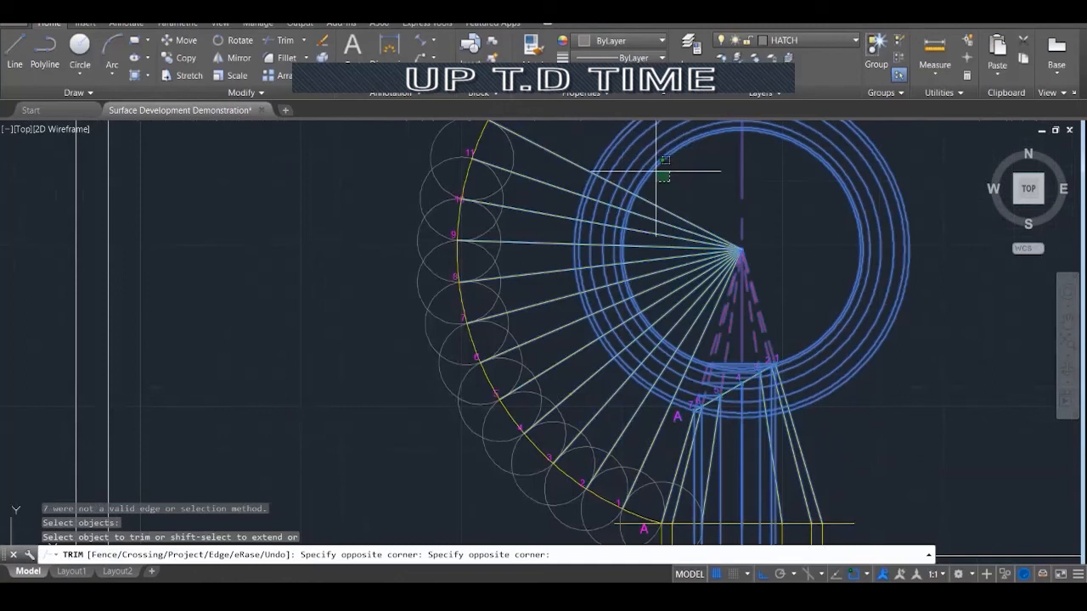
pyautogui.click(626, 125)
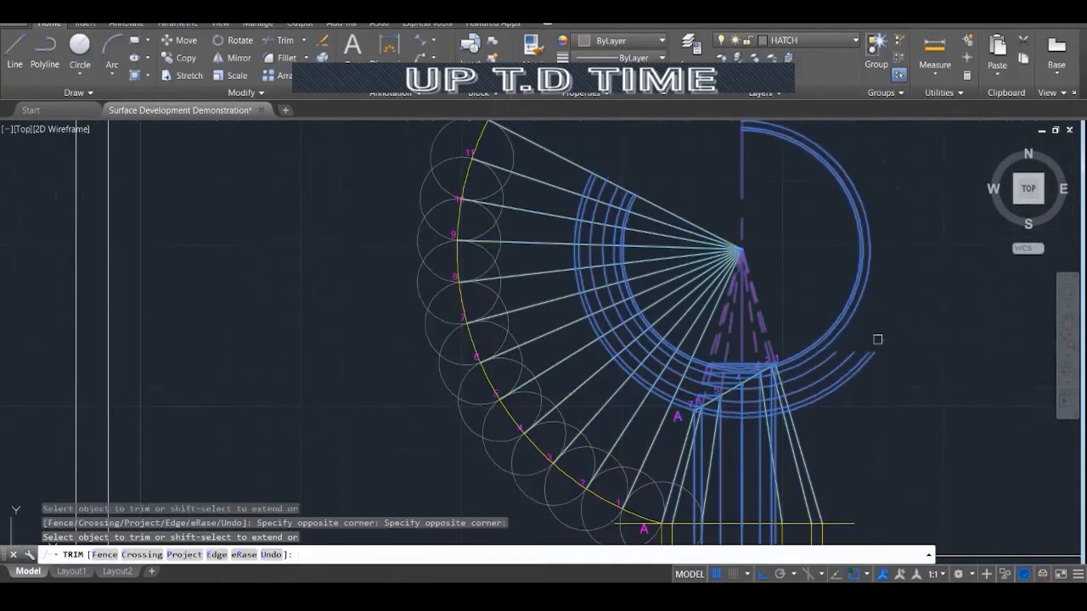
pyautogui.click(870, 441)
pyautogui.click(812, 301)
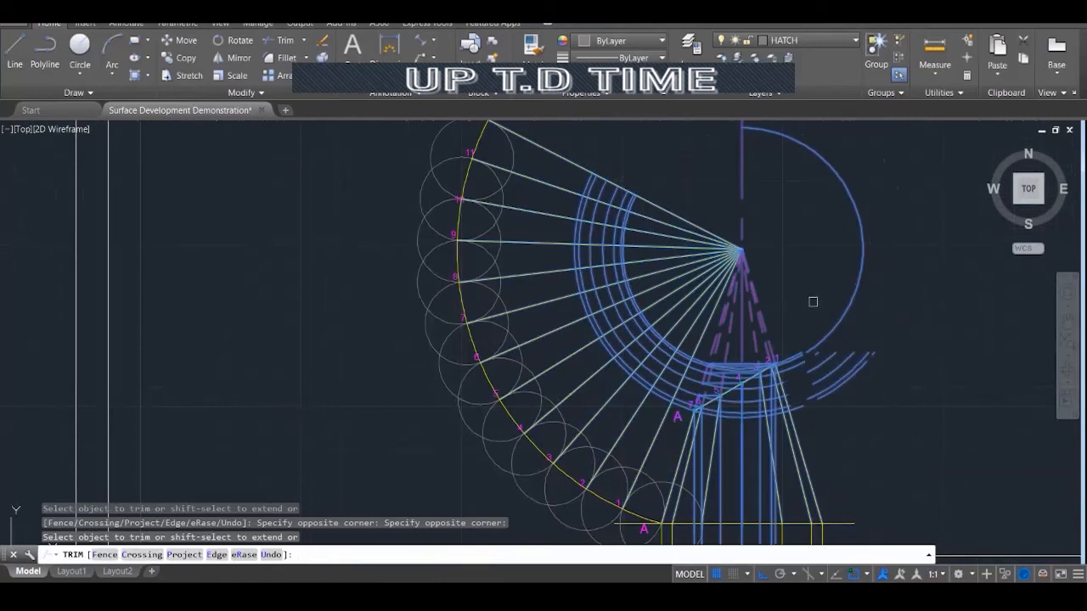
# Erase the leftover circle pieces outside the cone on the side of cut point 1
pyautogui.press('Escape')
pyautogui.click(880, 408)
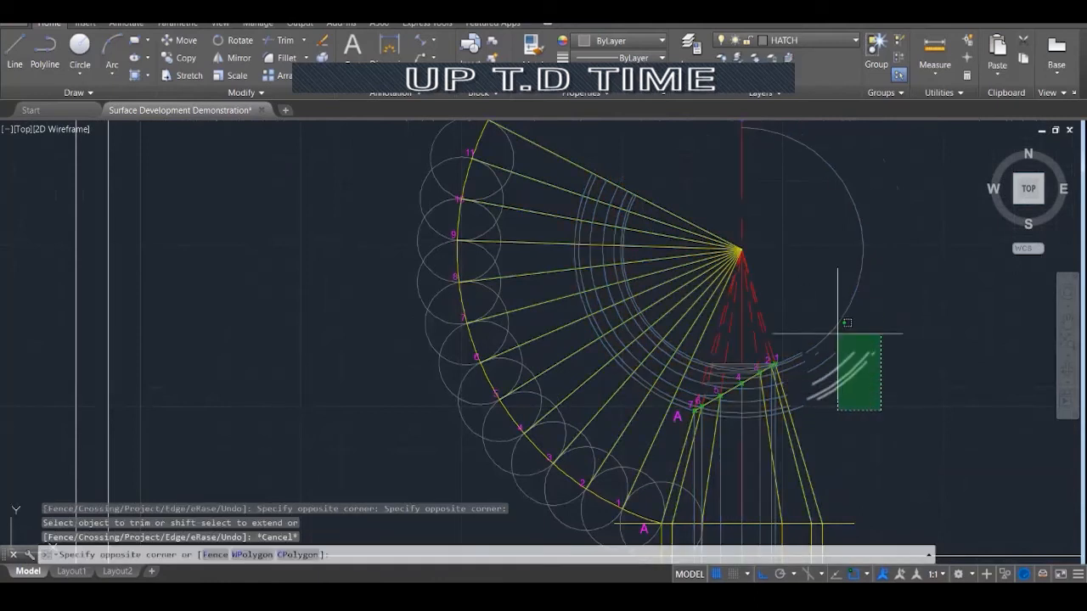
pyautogui.click(822, 289)
pyautogui.press('Delete')
pyautogui.scroll(4, 790, 348)
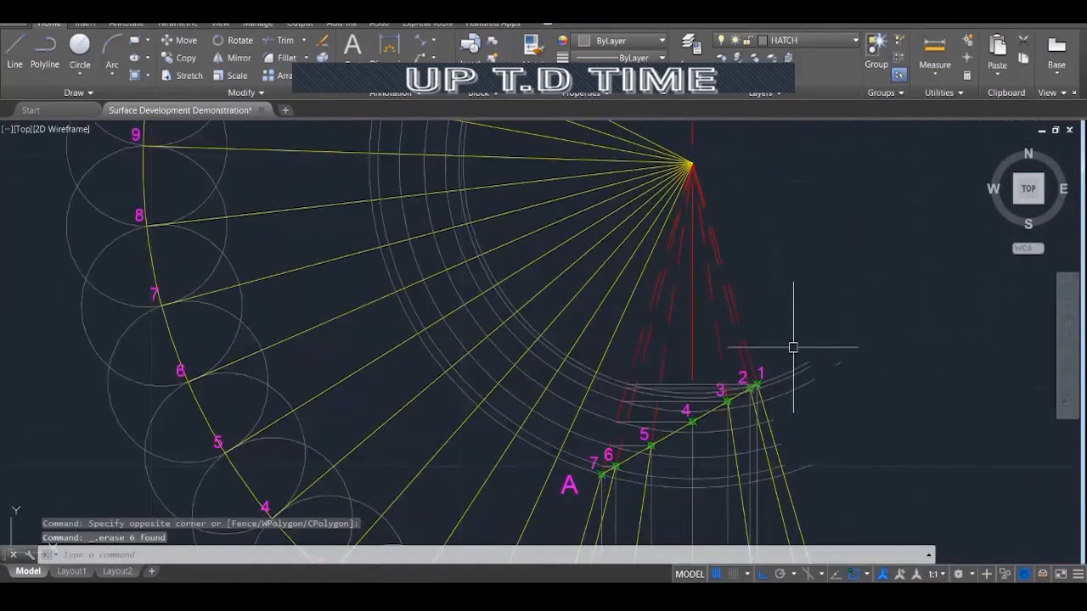
# Trim the apex-centred arcs back to the cone's sloping edge at the ends of the horizontal projection lines
pyautogui.press('Escape')
pyautogui.write('tr')
pyautogui.press('Return')
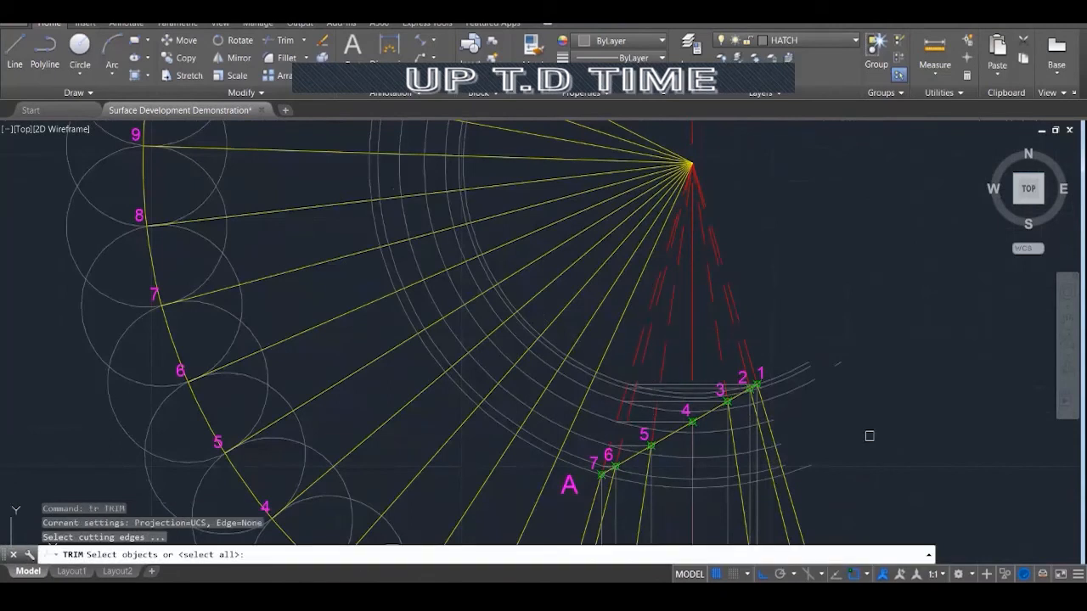
pyautogui.click(600, 309)
pyautogui.press('Return')
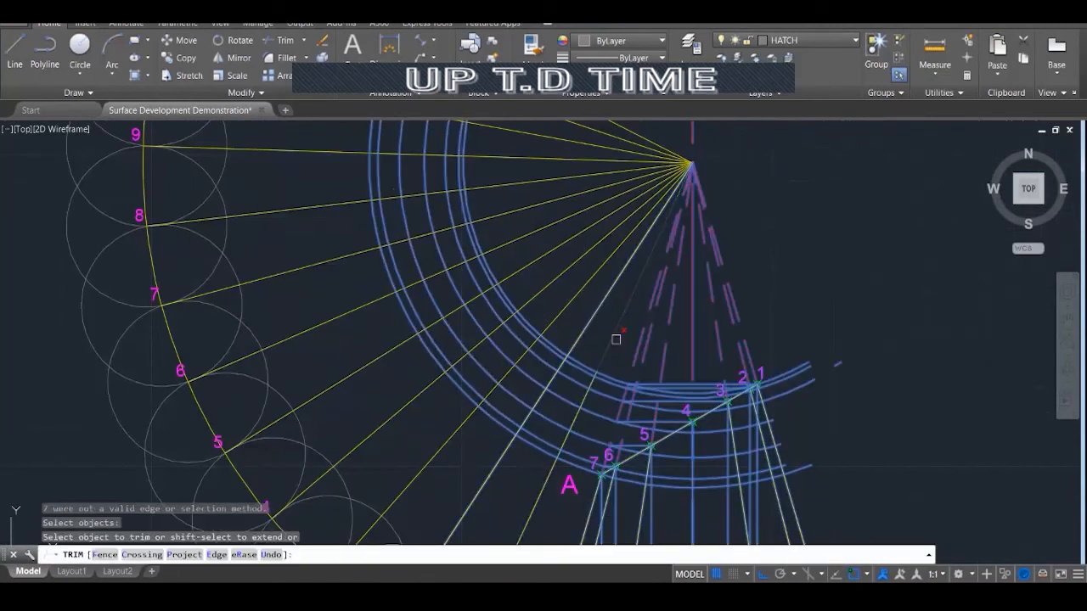
pyautogui.scroll(3, 676, 463)
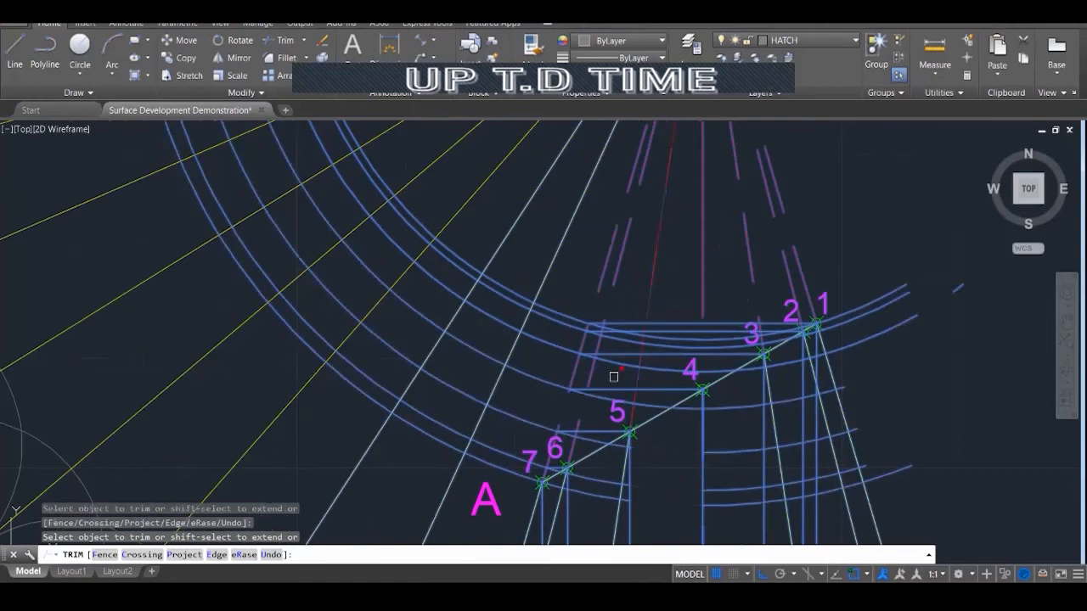
pyautogui.scroll(3, 585, 388)
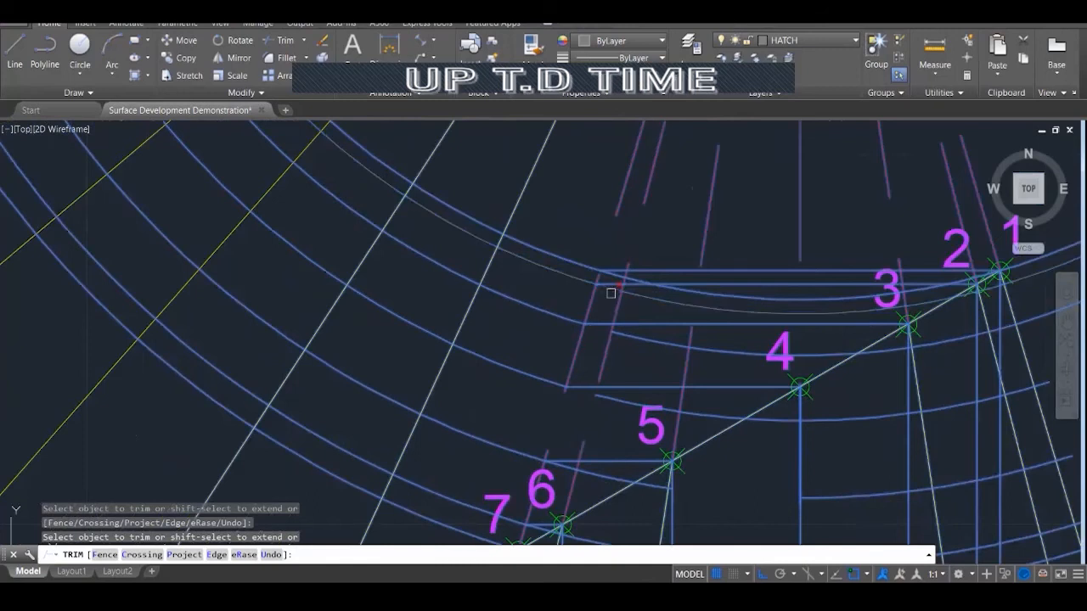
pyautogui.scroll(-1, 566, 451)
pyautogui.click(577, 448)
pyautogui.click(541, 506)
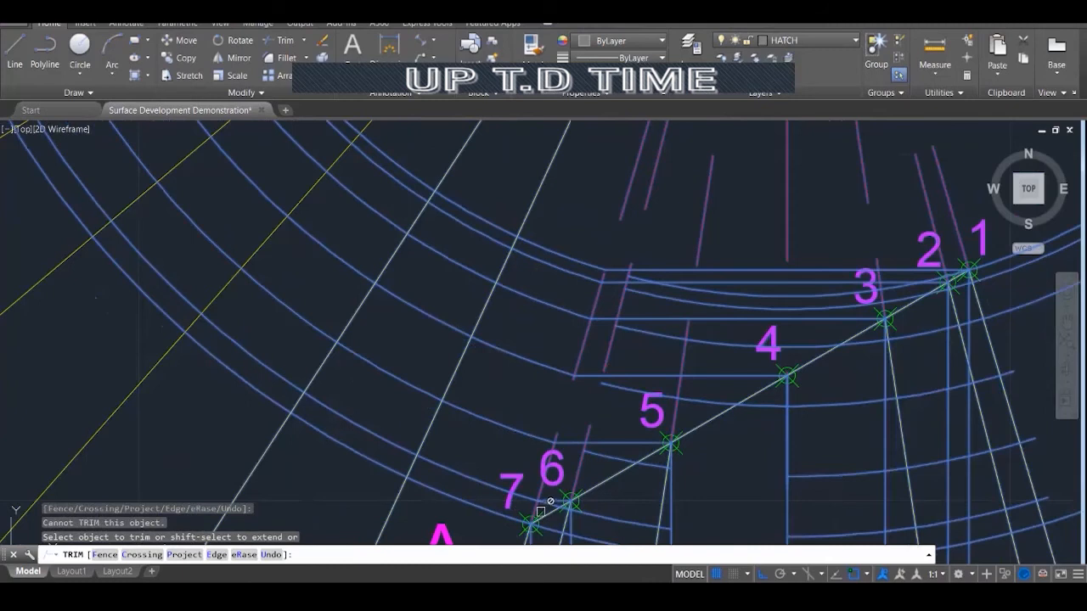
pyautogui.click(551, 506)
pyautogui.scroll(-1, 587, 411)
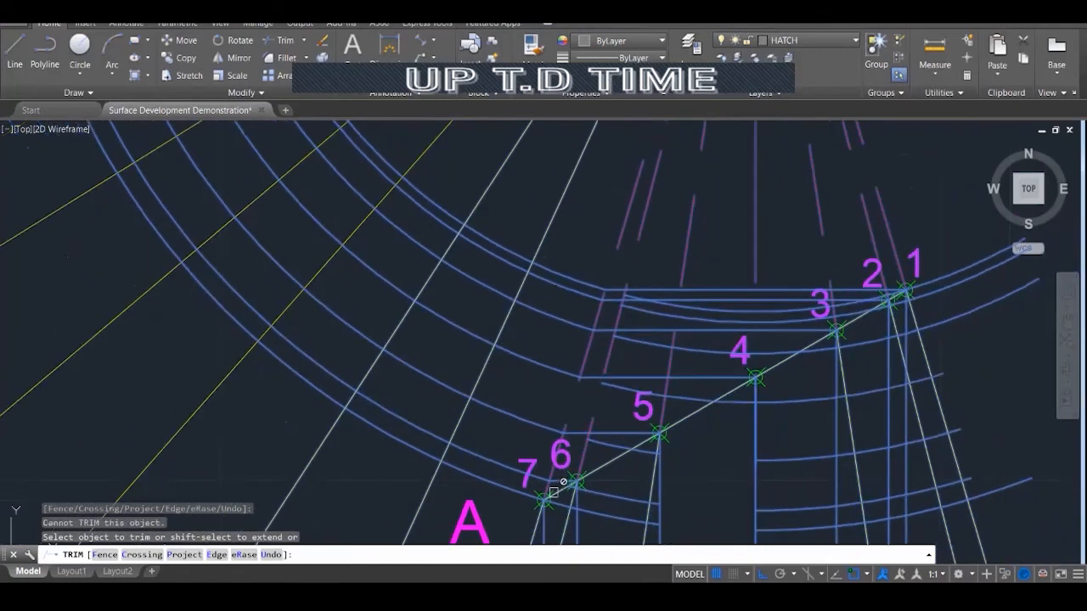
# Erase the detached arc pieces inside the cone that start beside its sloping edge near points 1 to 7
pyautogui.press('Escape')
pyautogui.click(609, 517)
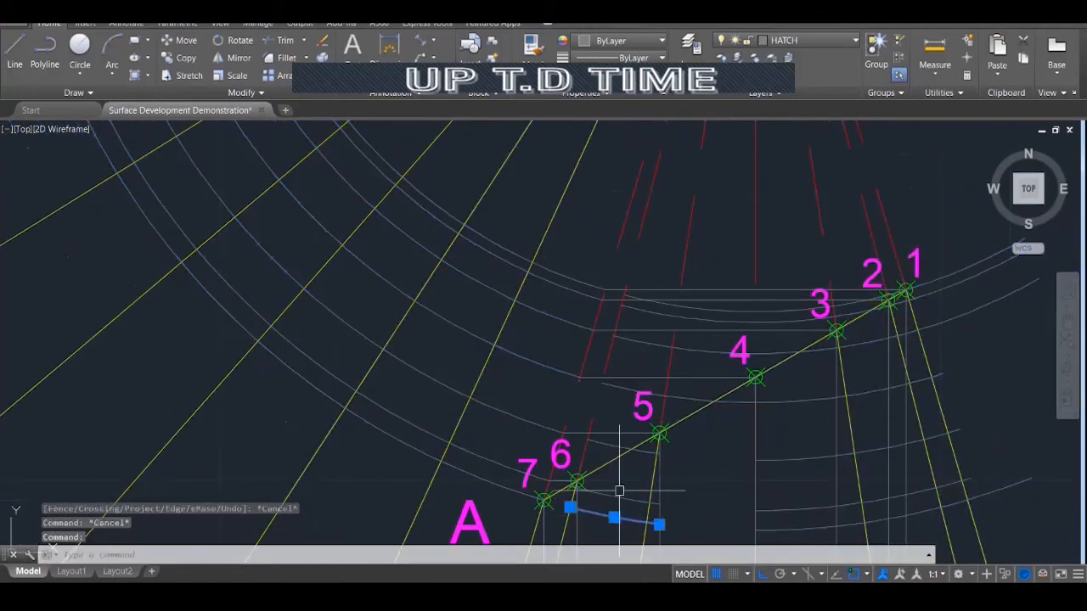
pyautogui.click(617, 496)
pyautogui.click(607, 447)
pyautogui.click(619, 388)
pyautogui.click(635, 340)
pyautogui.click(664, 312)
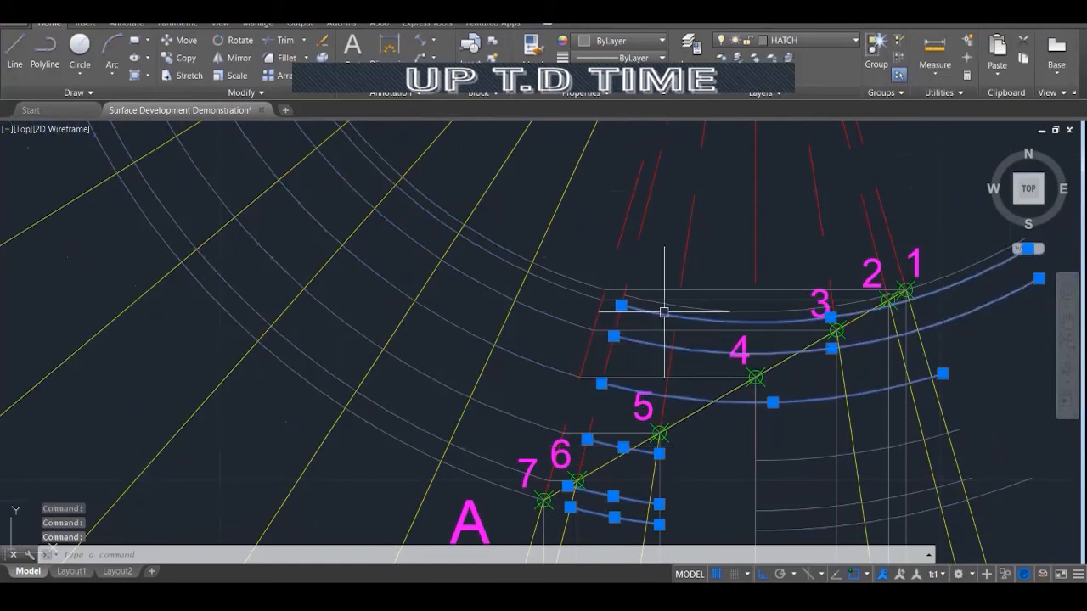
pyautogui.press('Delete')
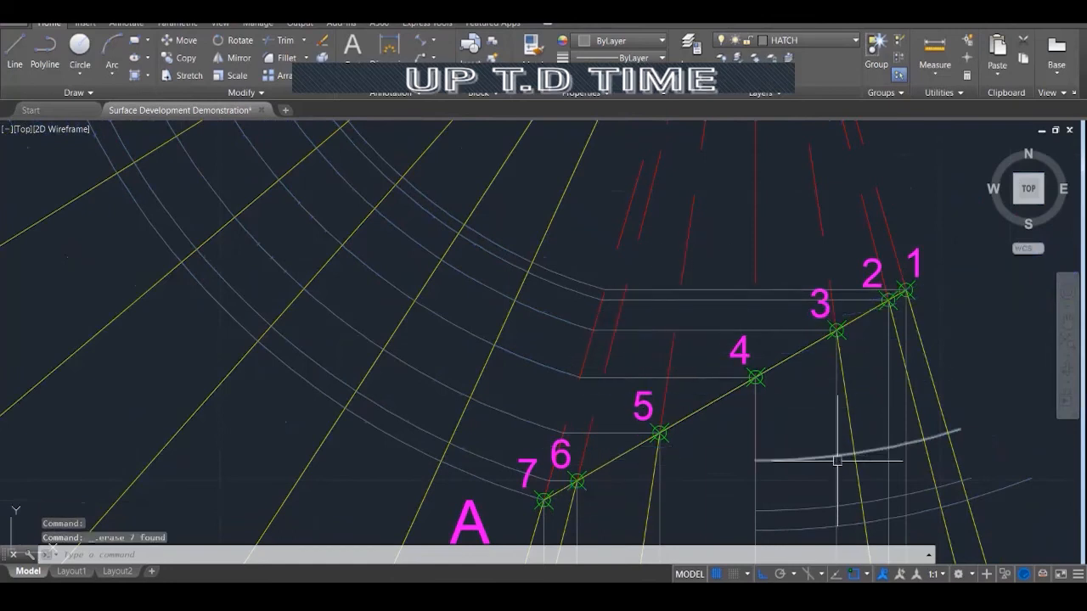
# Erase the three remaining arcs below the cut line beyond point 4 and the small stray arc outside the cone
pyautogui.click(807, 454)
pyautogui.press('Delete')
pyautogui.click(793, 511)
pyautogui.press('Delete')
pyautogui.click(791, 527)
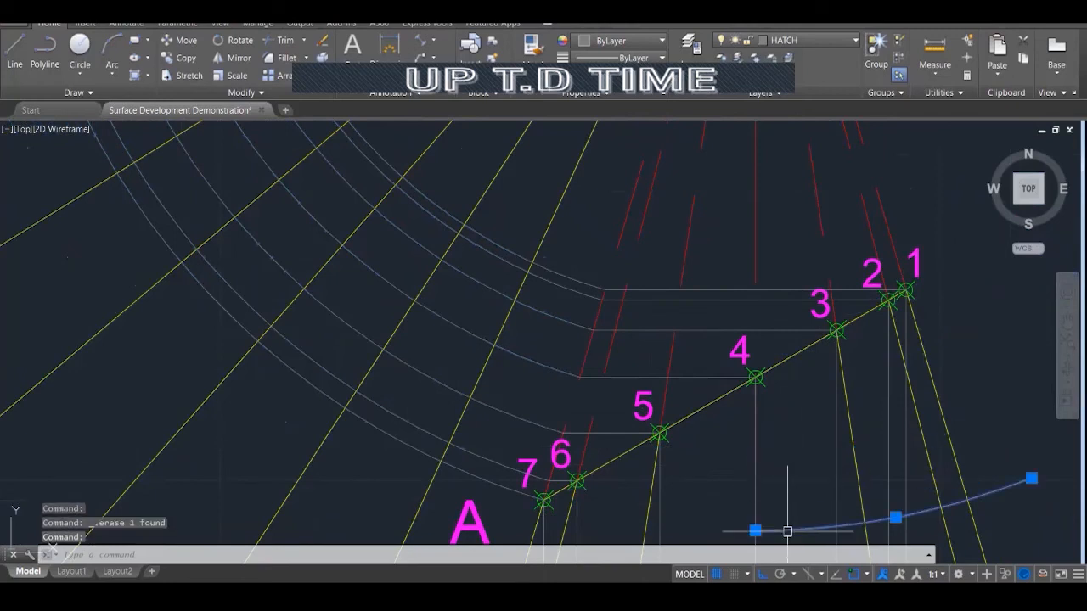
pyautogui.press('Delete')
pyautogui.scroll(-5, 793, 441)
pyautogui.click(924, 298)
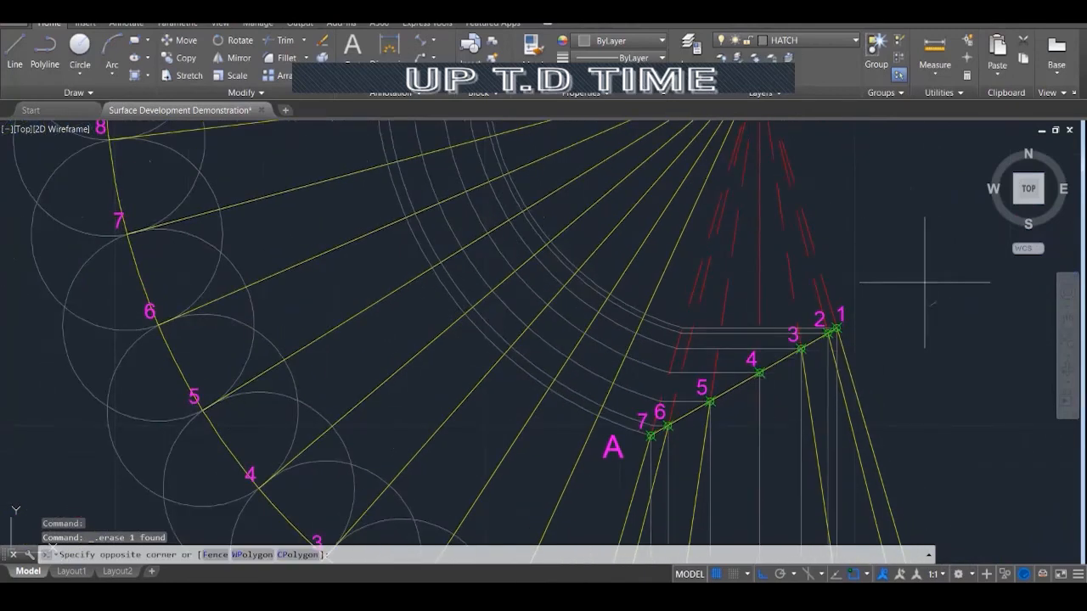
pyautogui.click(880, 275)
pyautogui.press('Delete')
pyautogui.scroll(-2, 820, 371)
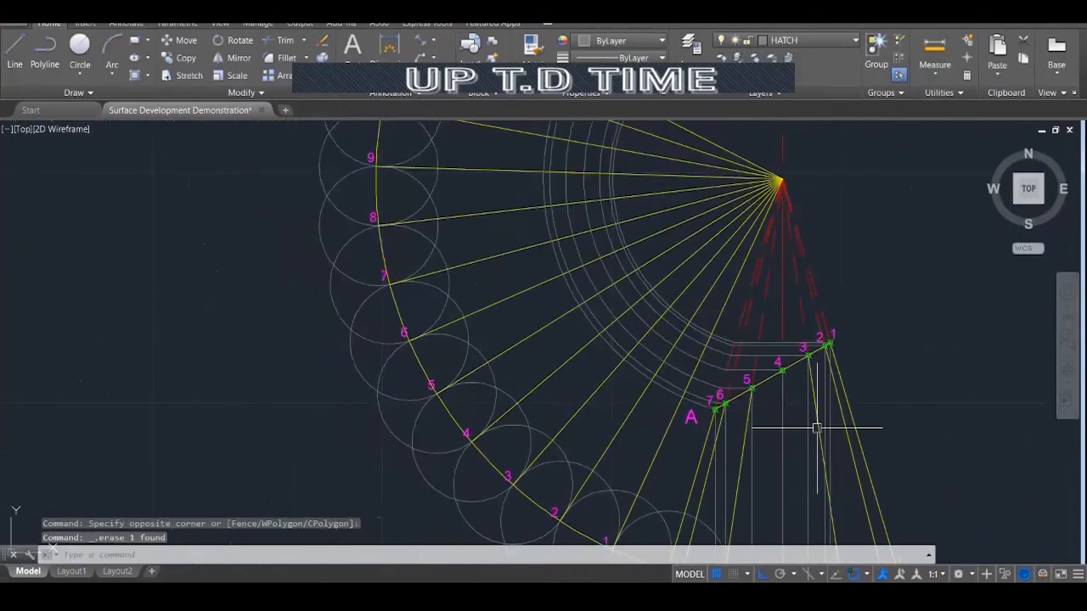
pyautogui.scroll(-2, 817, 428)
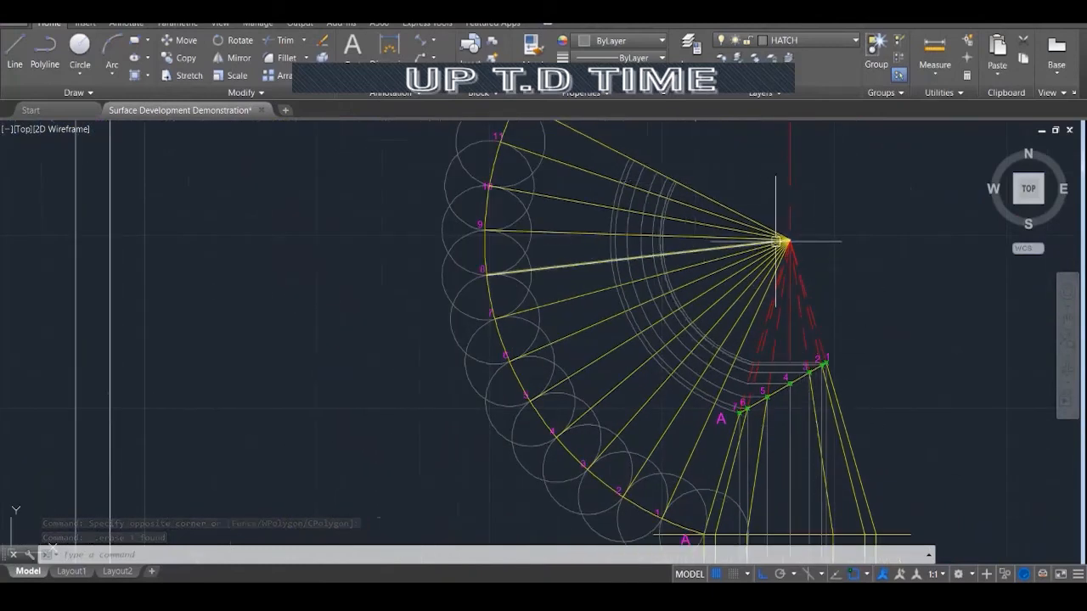
pyautogui.scroll(-1, 790, 217)
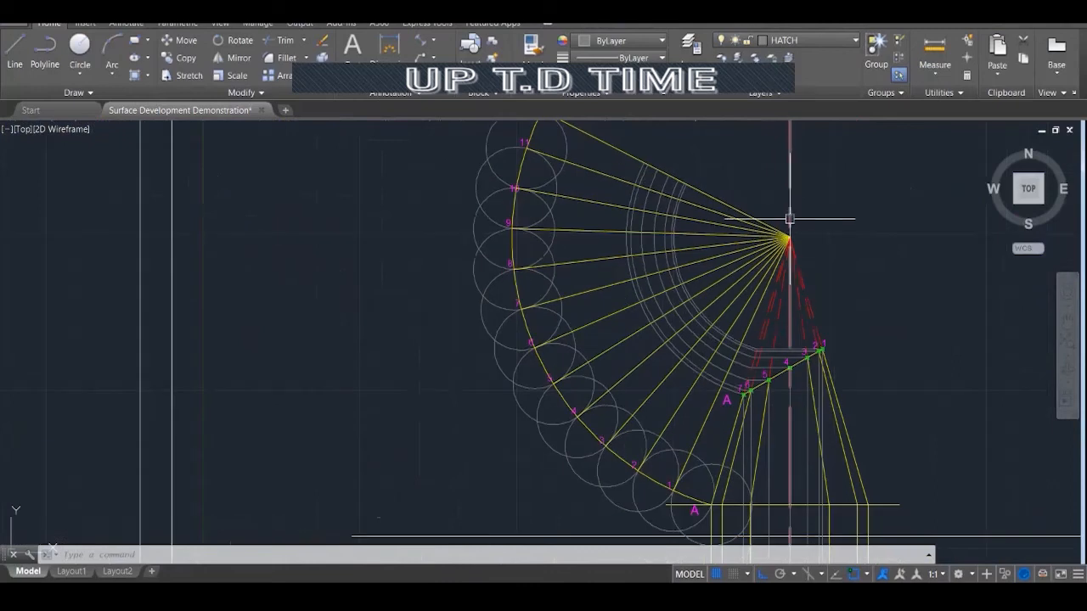
pyautogui.click(729, 438)
pyautogui.press('Escape')
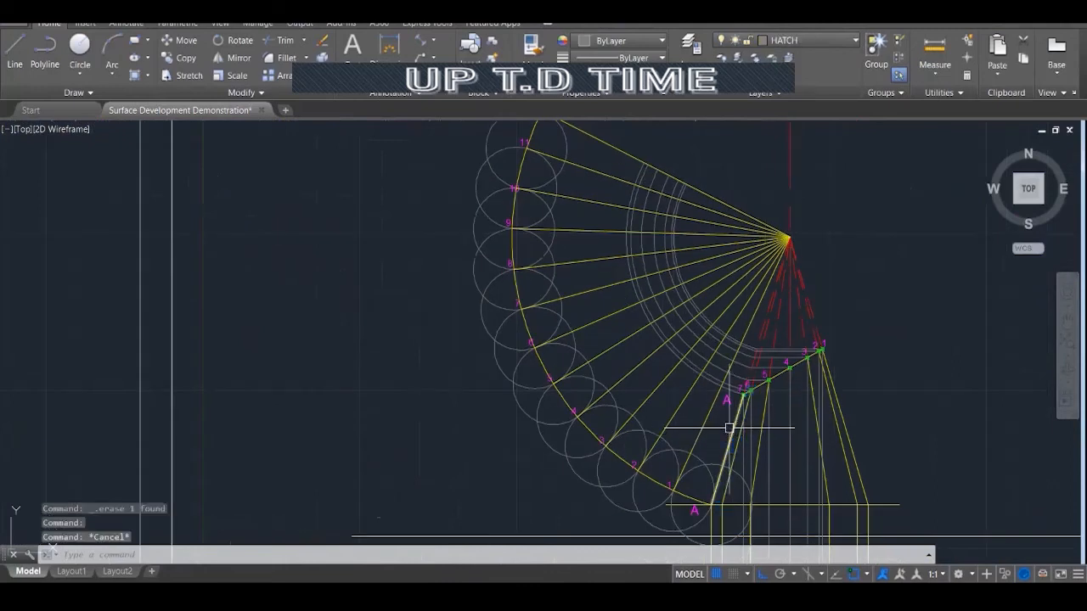
pyautogui.click(728, 431)
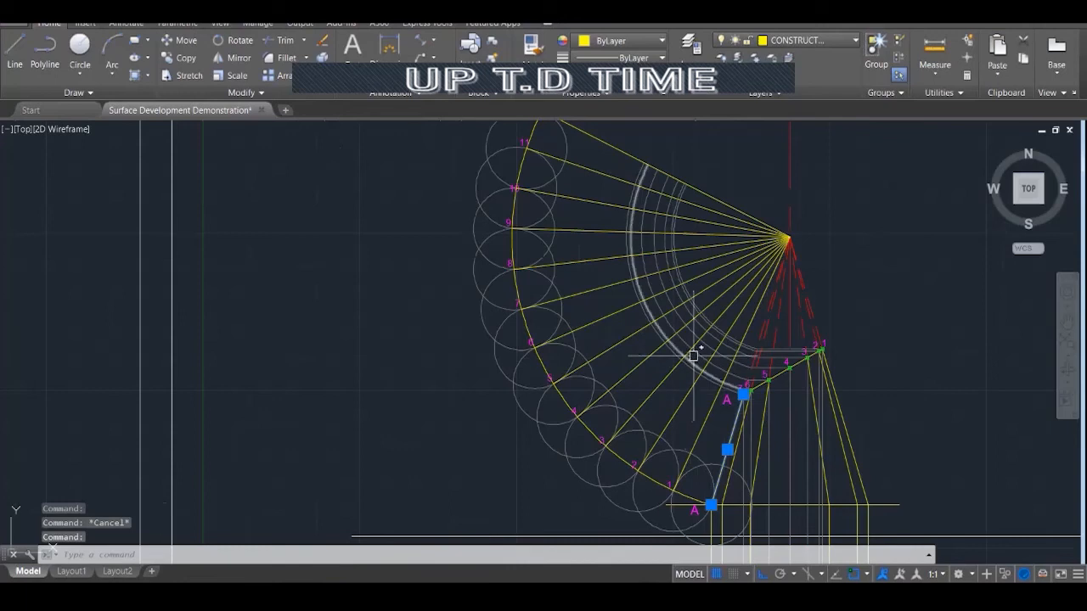
pyautogui.scroll(4, 740, 396)
pyautogui.scroll(3, 754, 405)
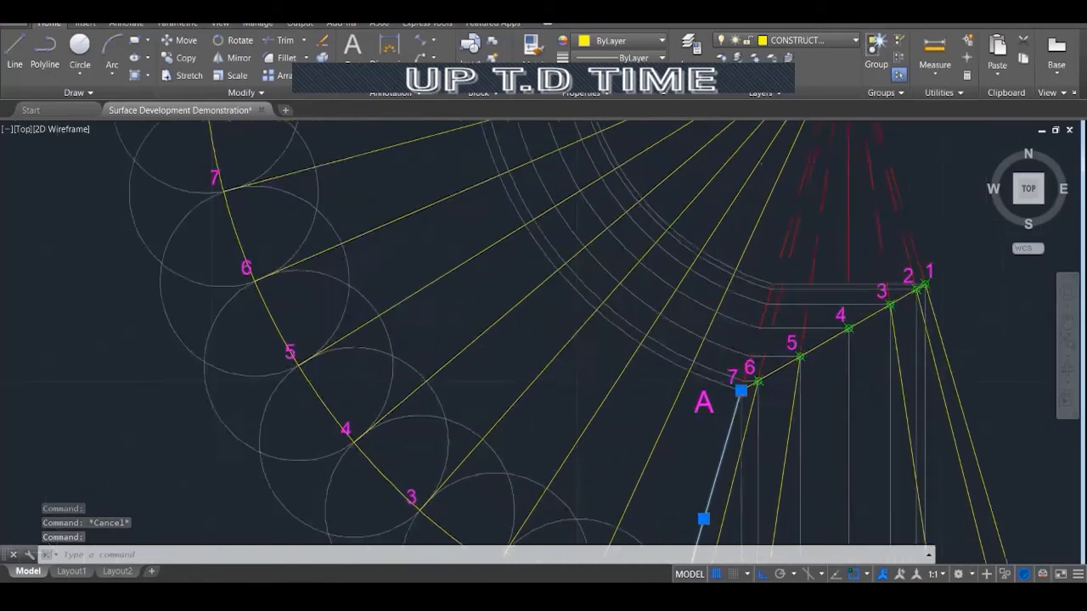
pyautogui.press('Escape')
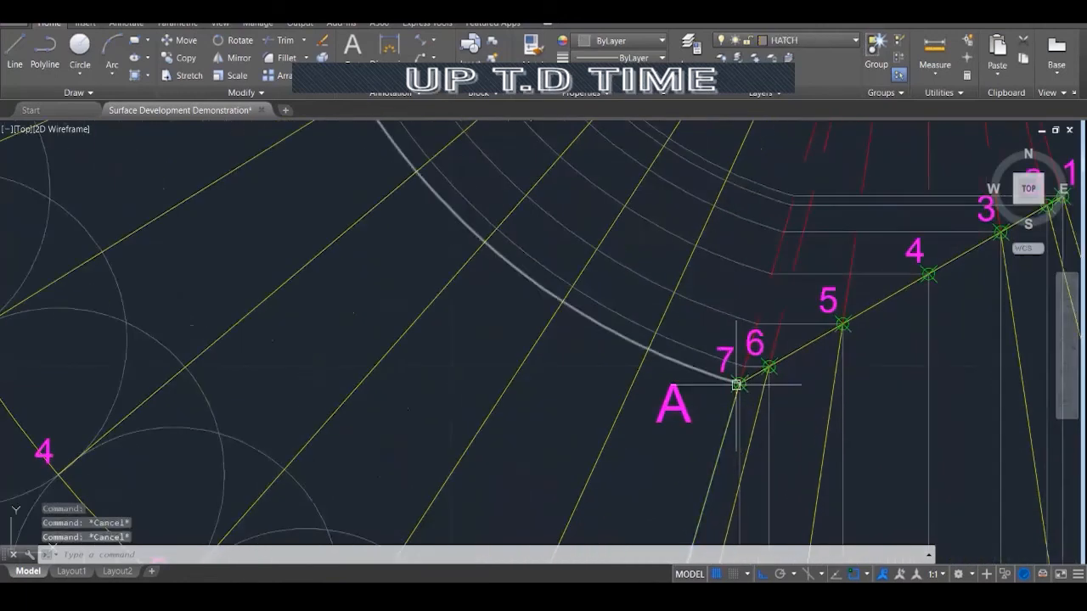
# Place points where radial lines 1, 2 and 3 cross the arcs swung from cut points 6, 5 and 4
pyautogui.scroll(-3, 738, 383)
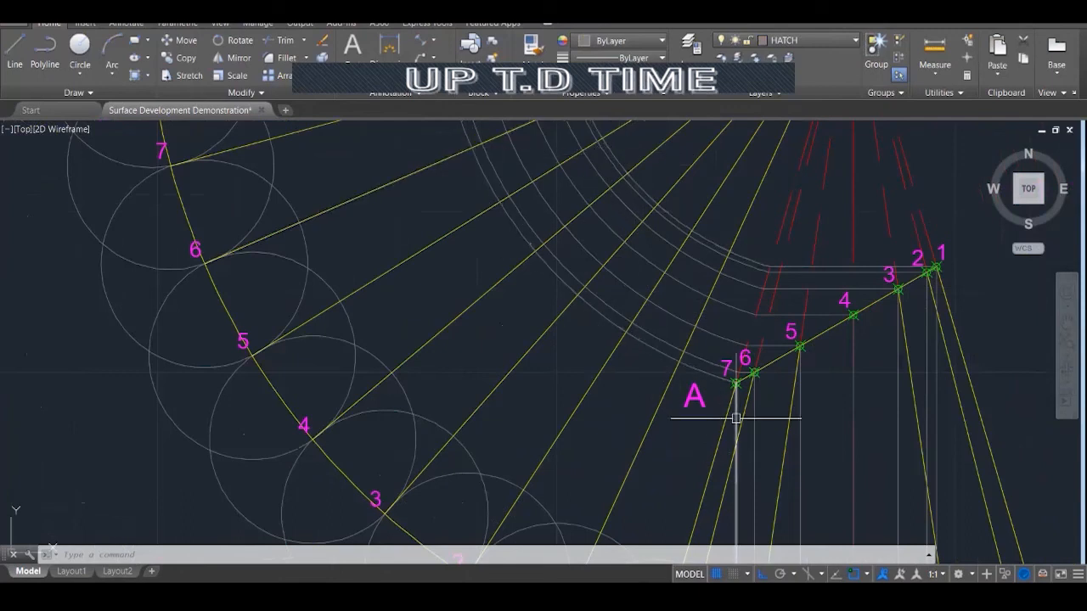
pyautogui.scroll(3, 736, 418)
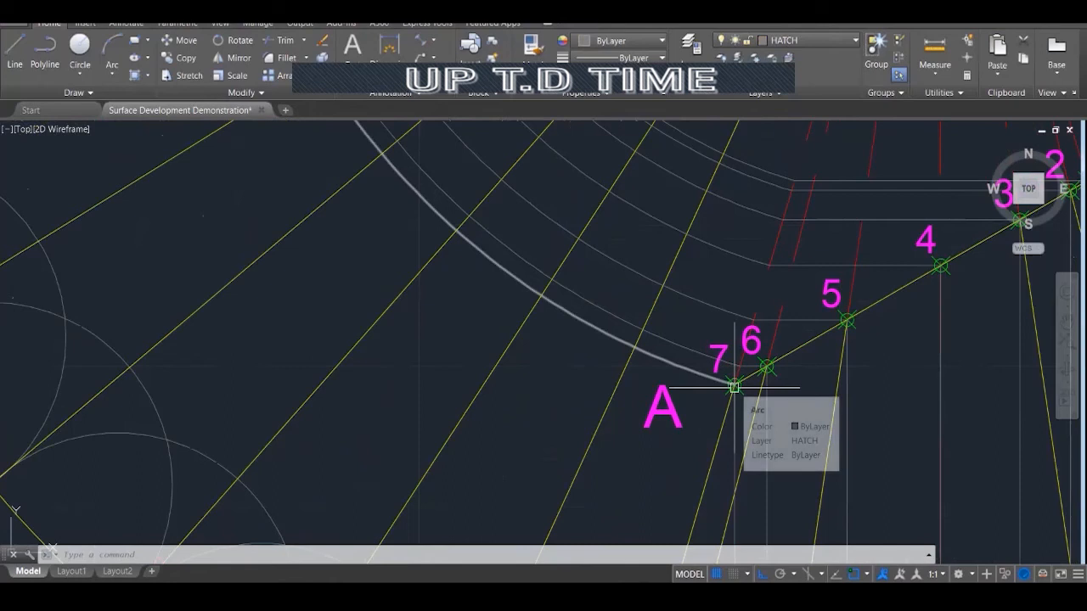
pyautogui.scroll(-1, 735, 387)
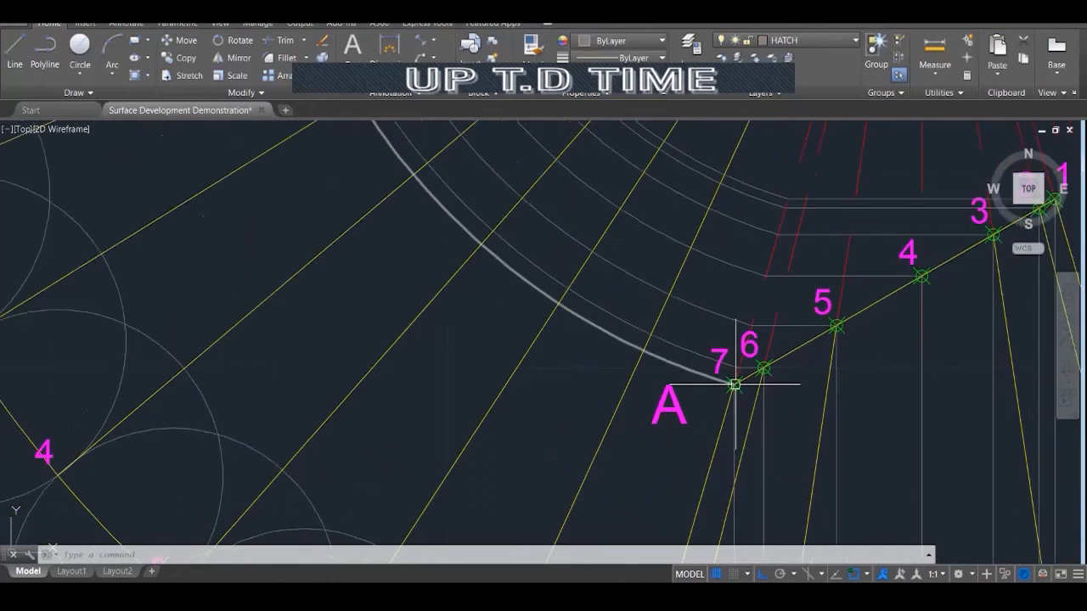
pyautogui.write('POI')
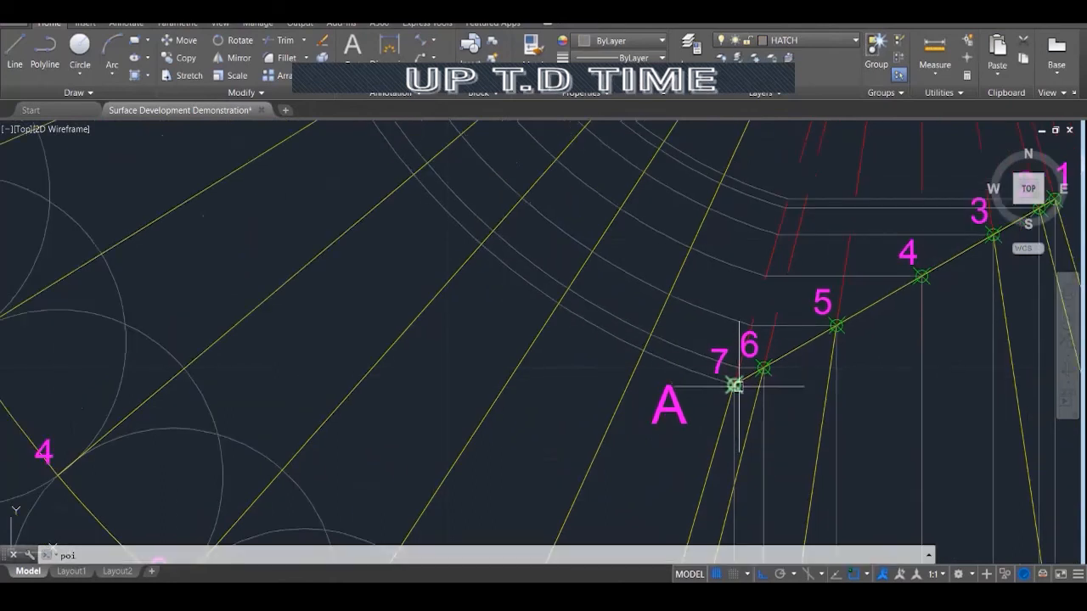
pyautogui.press('Return')
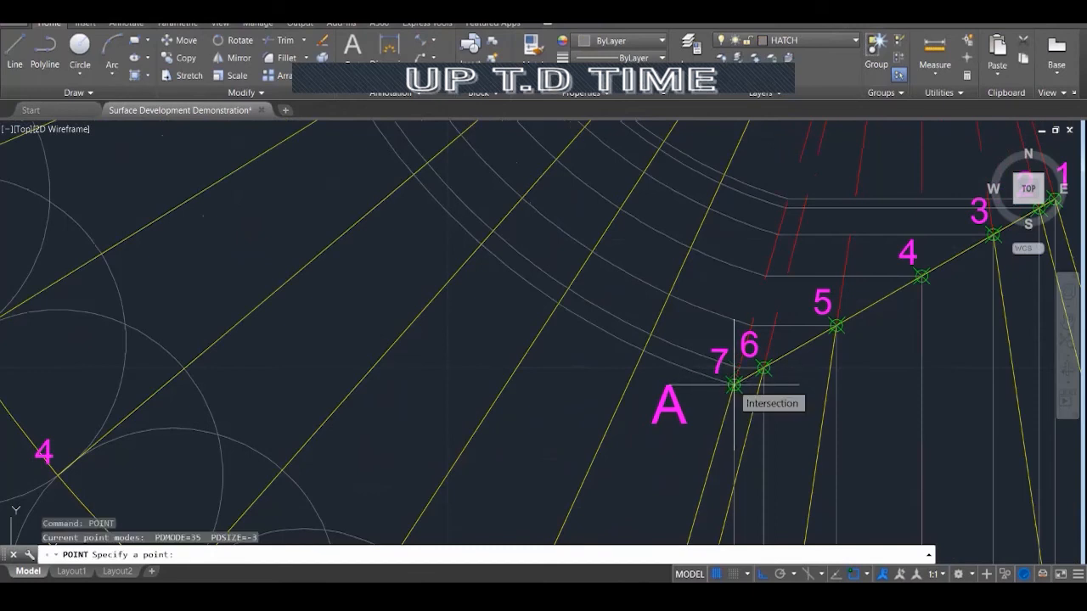
pyautogui.click(650, 334)
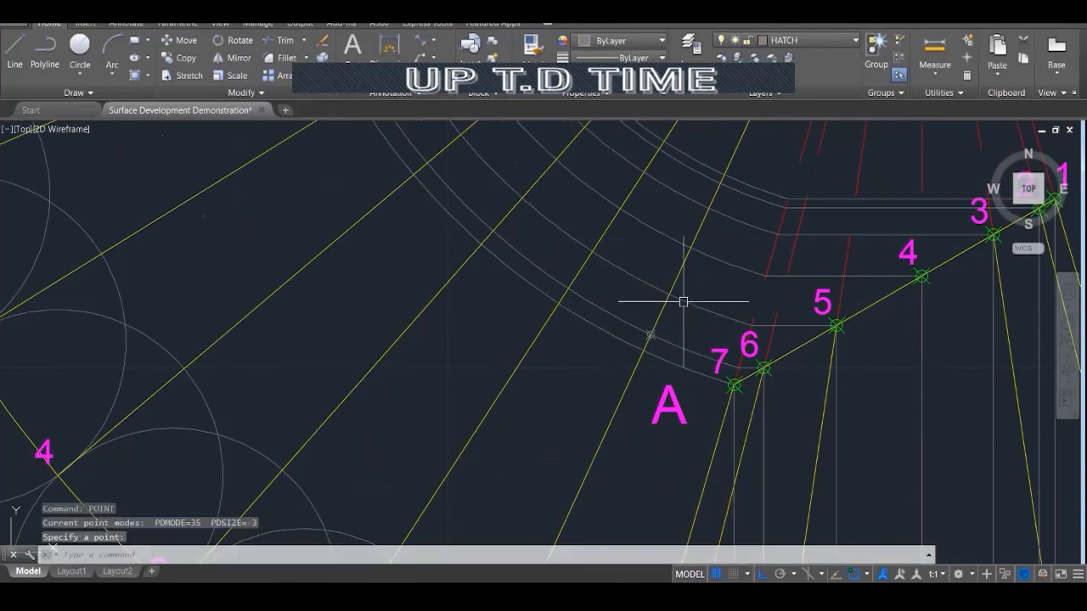
pyautogui.press('Return')
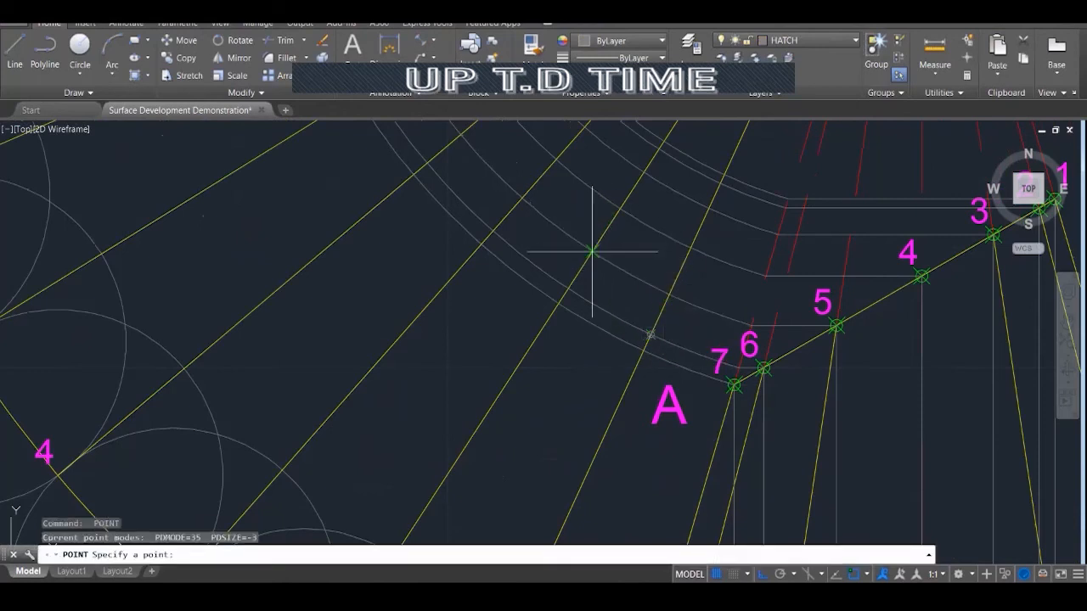
pyautogui.scroll(-1, 685, 383)
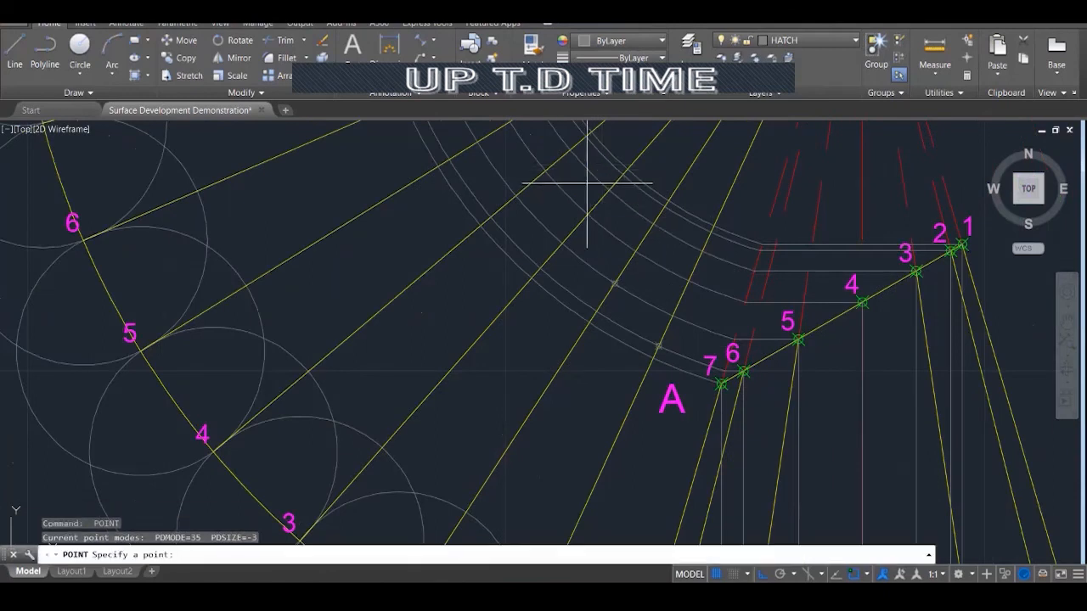
pyautogui.click(586, 211)
pyautogui.scroll(-2, 682, 466)
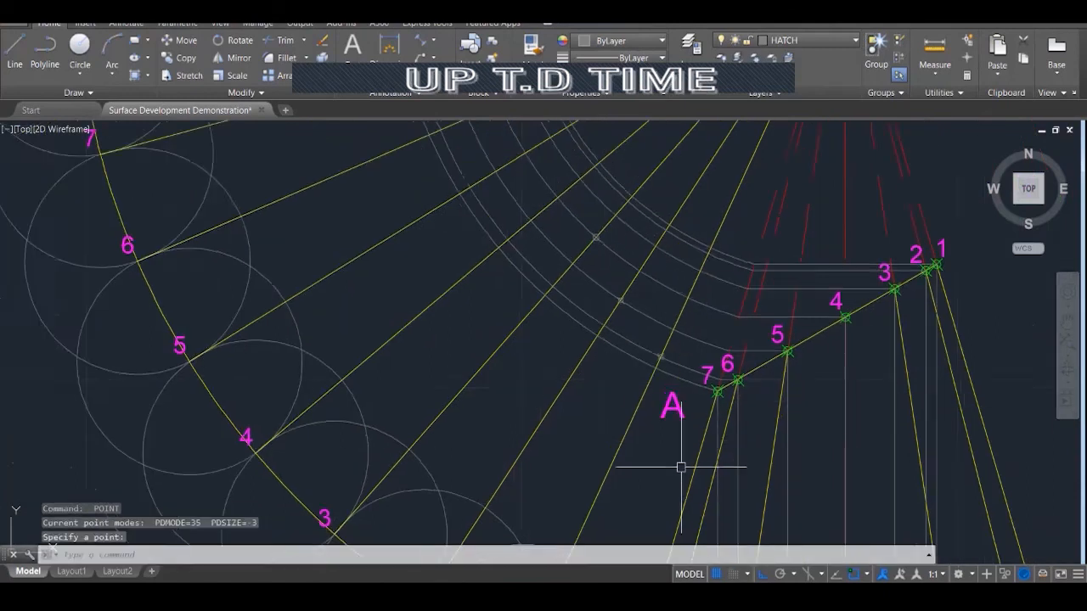
# Place points where radial lines 4, 5 and 6 cross the arcs of cut points 3, 2 and 1
pyautogui.scroll(4, 577, 184)
pyautogui.press('Return')
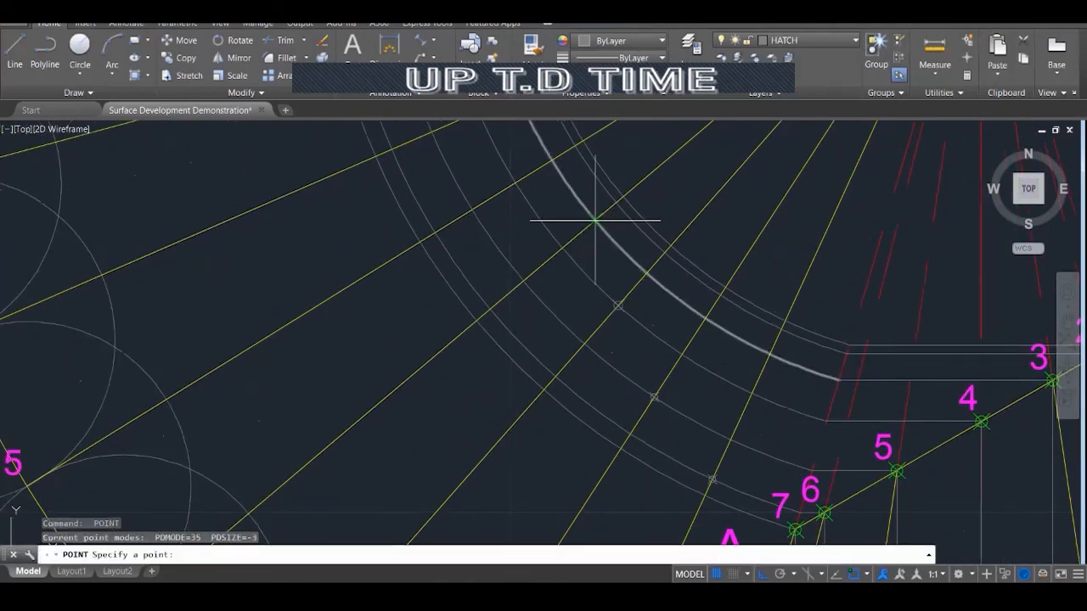
pyautogui.click(594, 220)
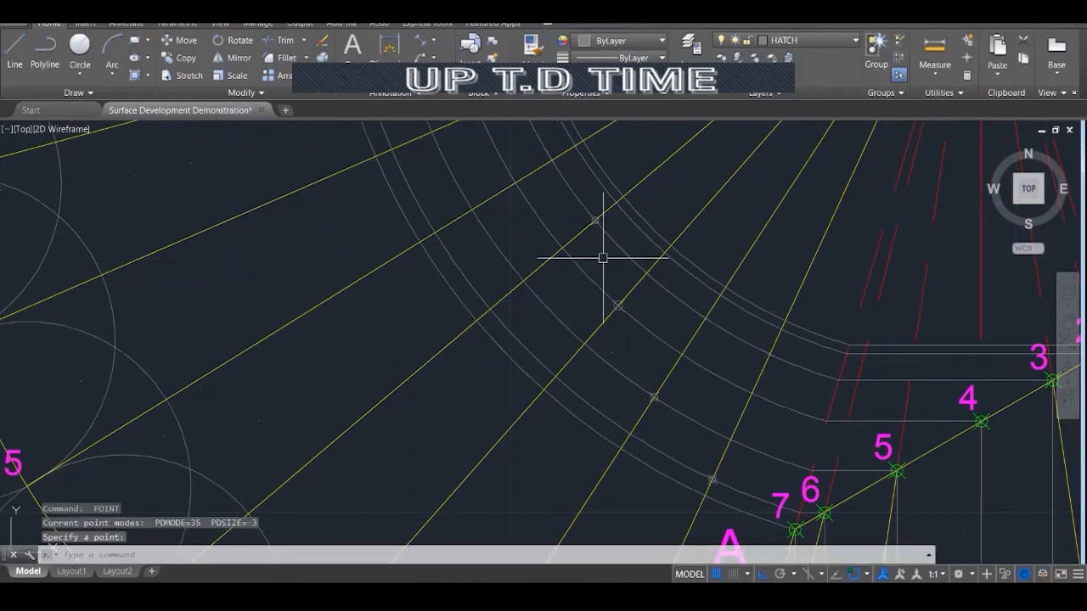
pyautogui.press('Return')
pyautogui.click(575, 146)
pyautogui.scroll(-3, 670, 473)
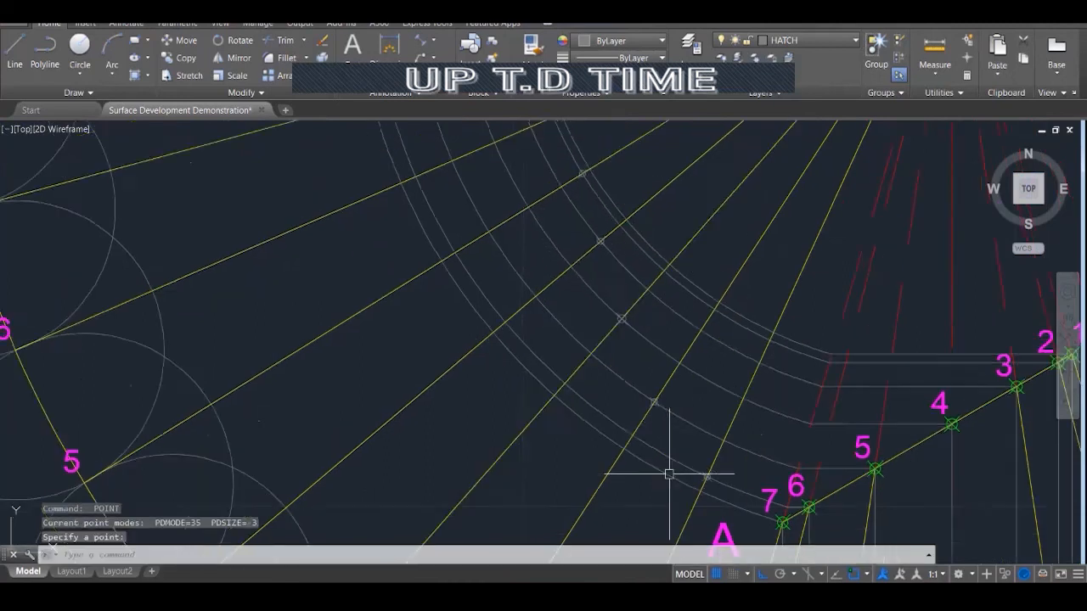
pyautogui.scroll(5, 591, 179)
pyautogui.scroll(2, 591, 179)
pyautogui.press('Return')
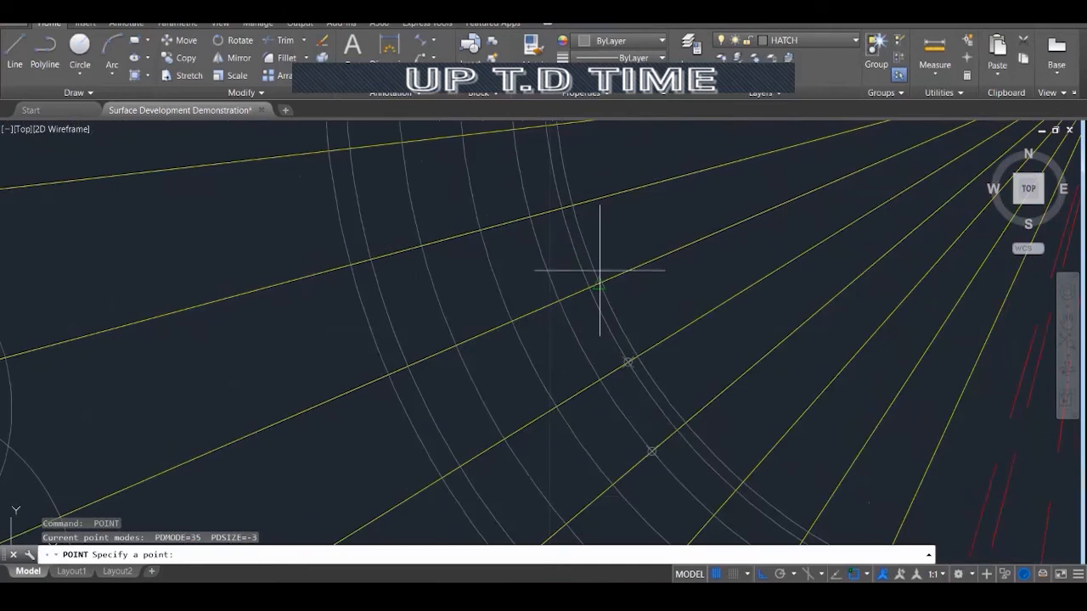
pyautogui.click(598, 283)
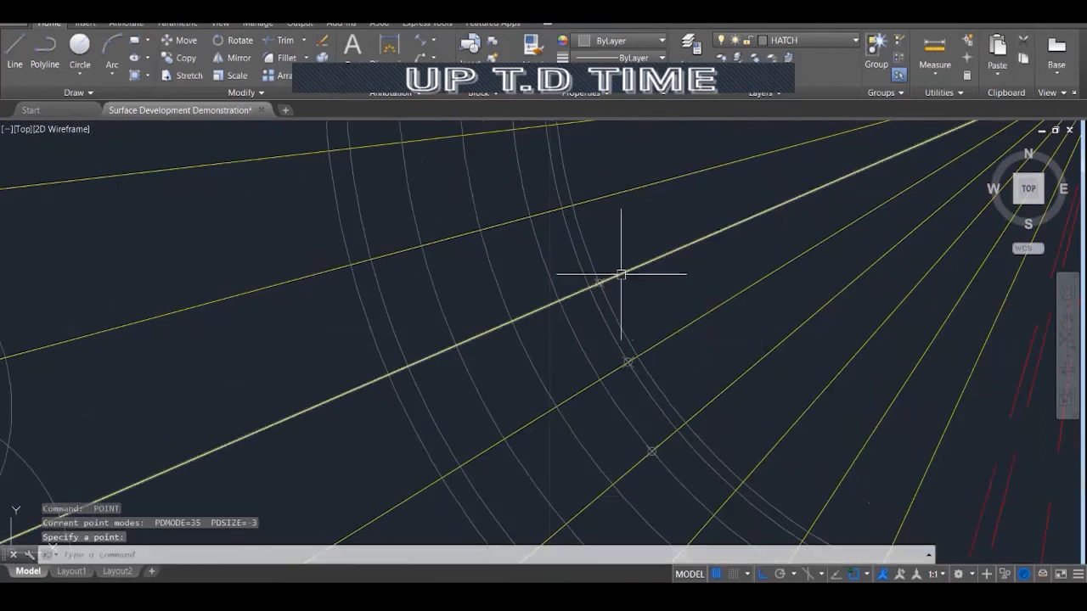
pyautogui.click(600, 282)
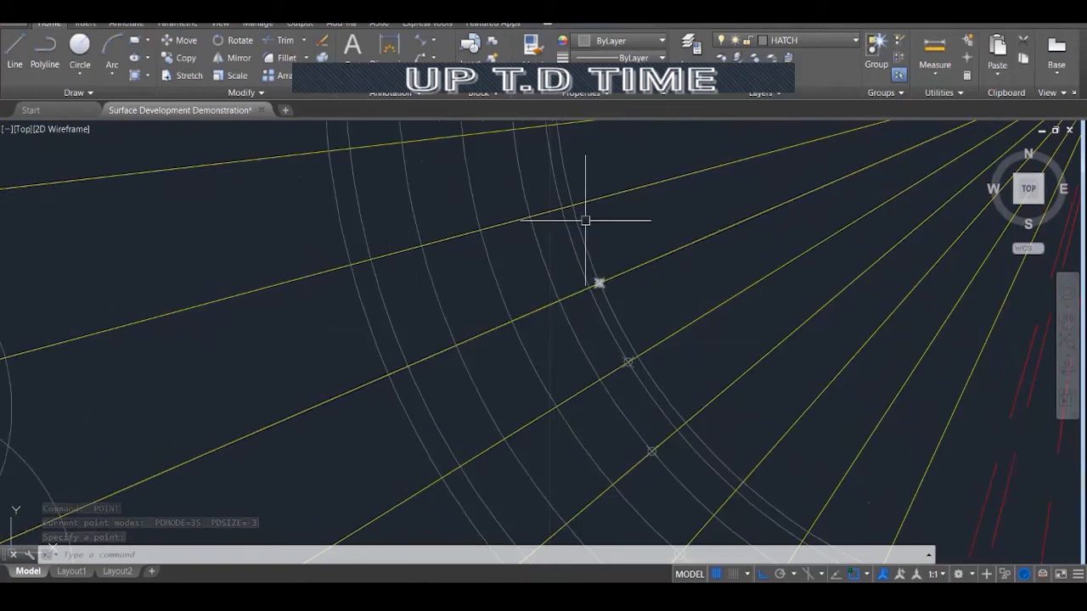
# Place points where radial lines 7, 8 and 9 cross the arcs of cut points 2, 3 and 4
pyautogui.press('Return')
pyautogui.click(562, 207)
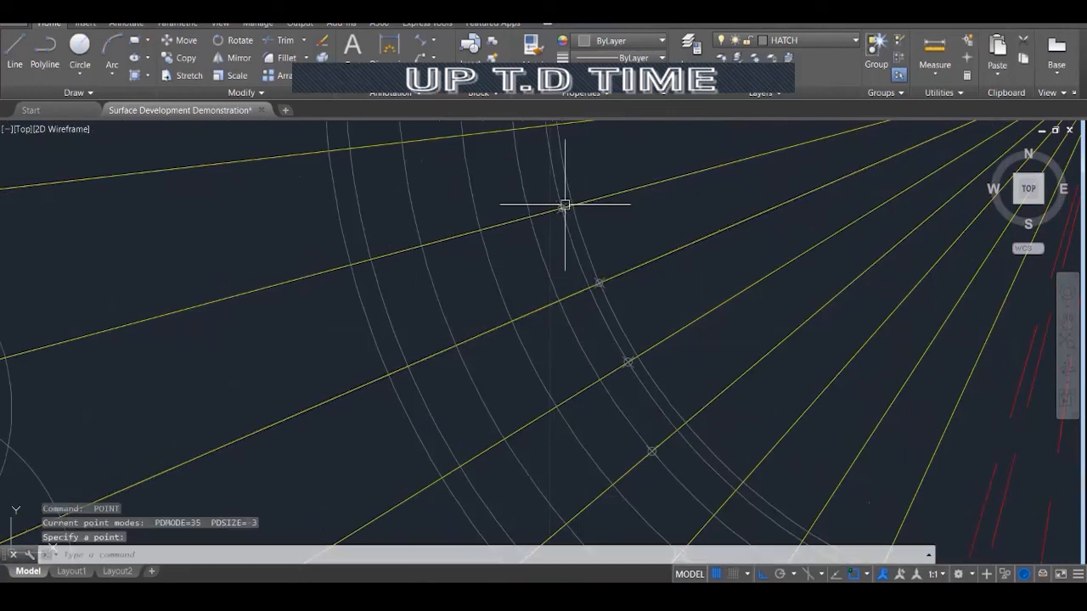
pyautogui.scroll(-2, 553, 258)
pyautogui.scroll(2, 529, 153)
pyautogui.press('Return')
pyautogui.click(522, 168)
pyautogui.scroll(-2, 608, 370)
pyautogui.press('Return')
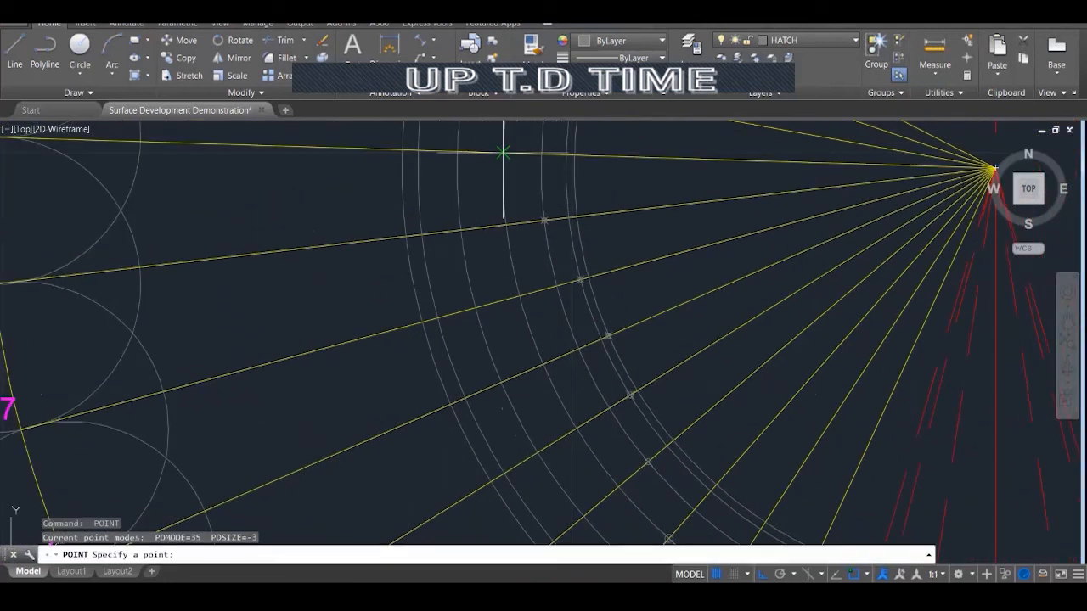
pyautogui.click(504, 153)
# Place points where radial lines 10, 11 and the sector's far edge cross the arcs of cut points 5, 6 and 7
pyautogui.moveTo(531, 201); pyautogui.dragTo(589, 400, button='middle')
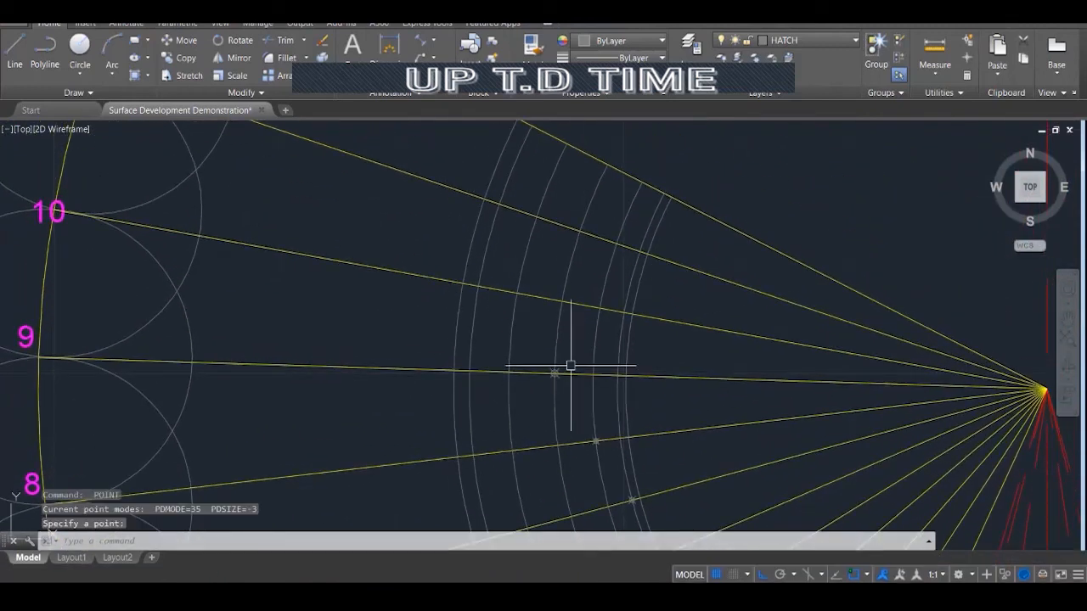
pyautogui.press('Return')
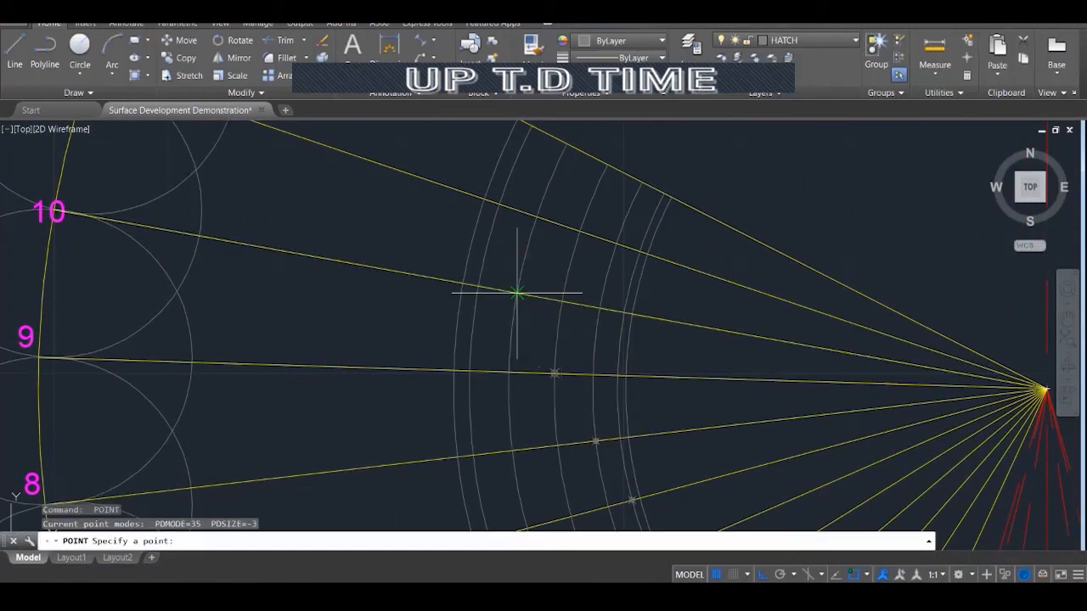
pyautogui.click(517, 293)
pyautogui.press('Return')
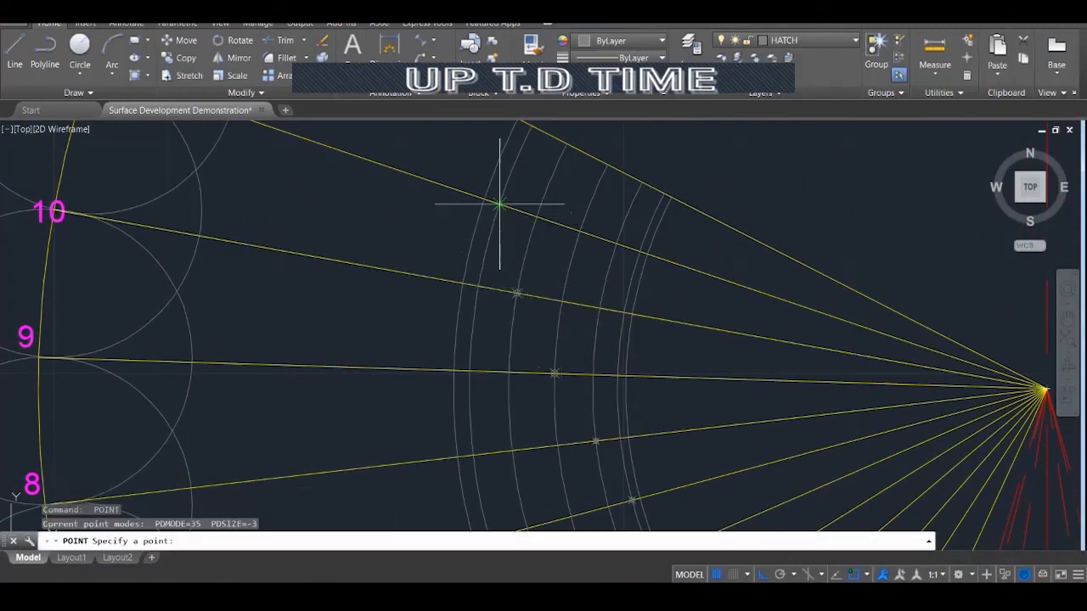
pyautogui.click(500, 204)
pyautogui.scroll(-3, 543, 340)
pyautogui.press('Return')
pyautogui.scroll(2, 527, 161)
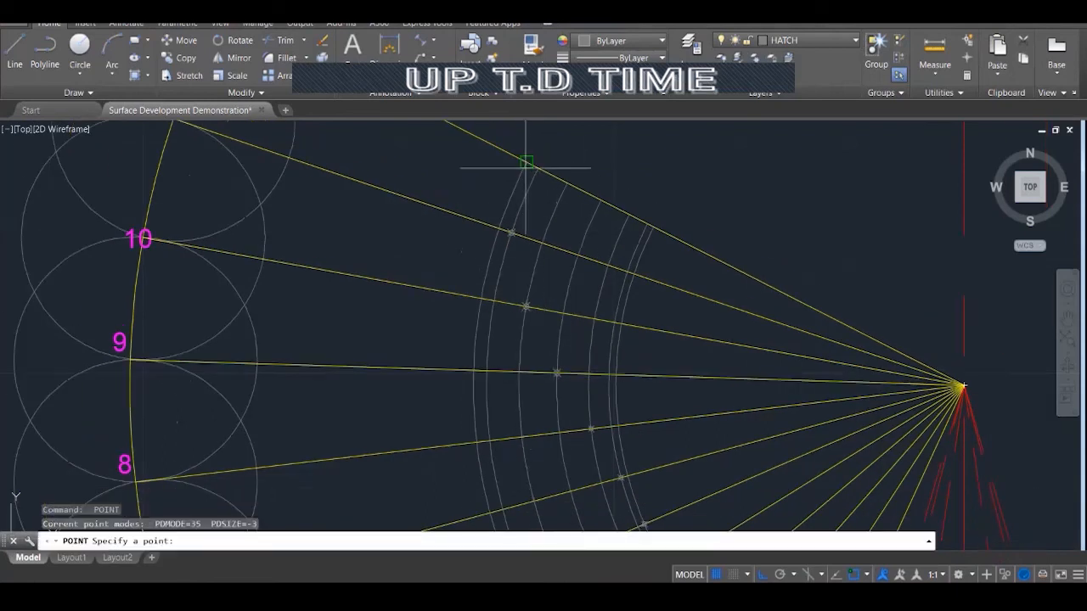
pyautogui.click(527, 161)
pyautogui.scroll(-3, 594, 165)
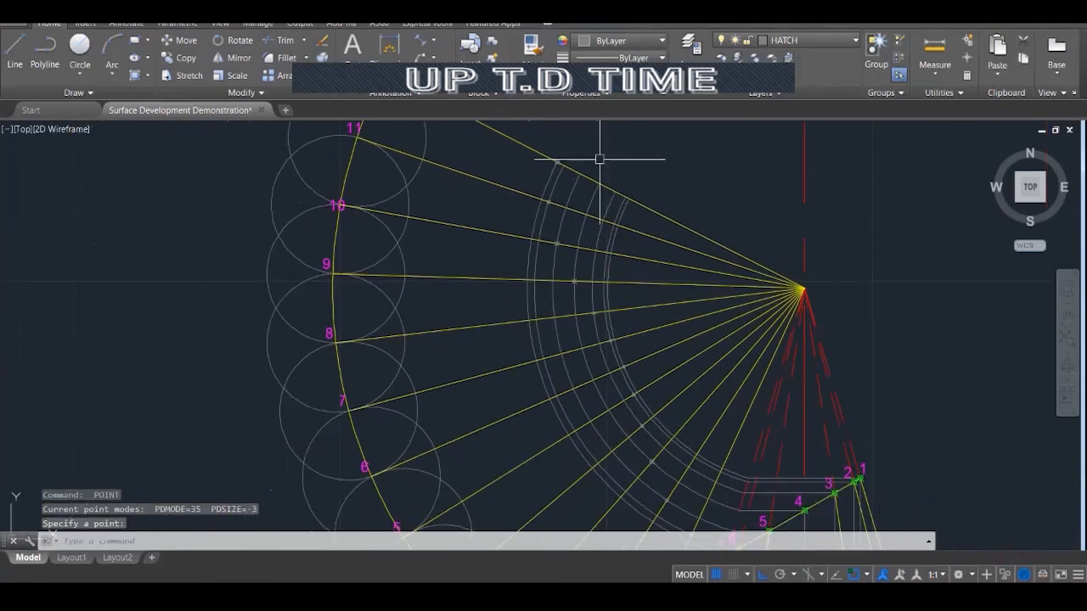
# Regenerate the drawing to refresh the display of the point markers
pyautogui.press('Escape')
pyautogui.write('re')
pyautogui.press('Return')
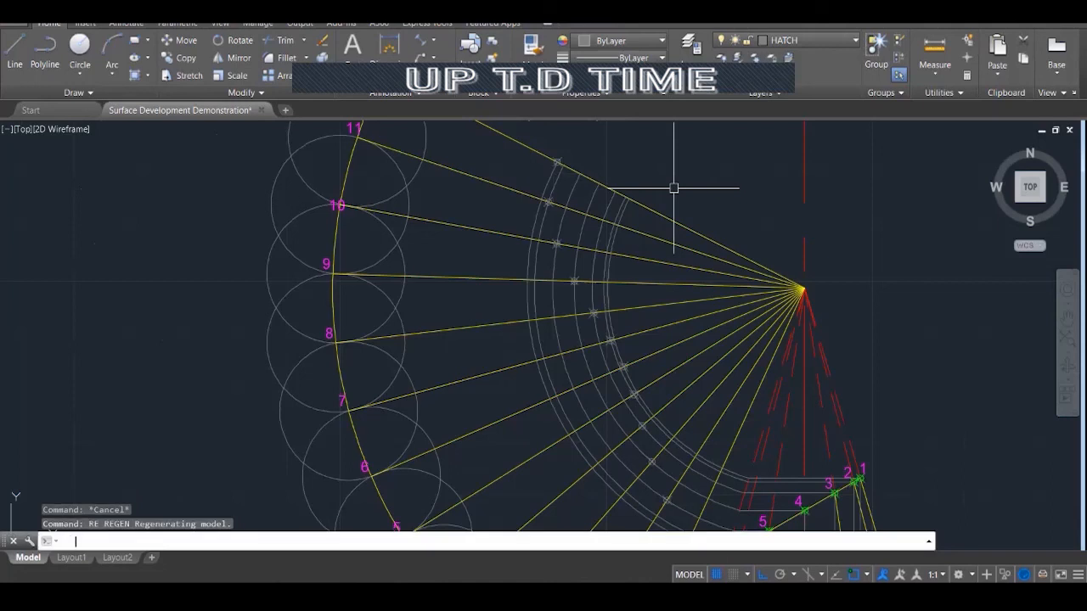
pyautogui.scroll(-2, 674, 188)
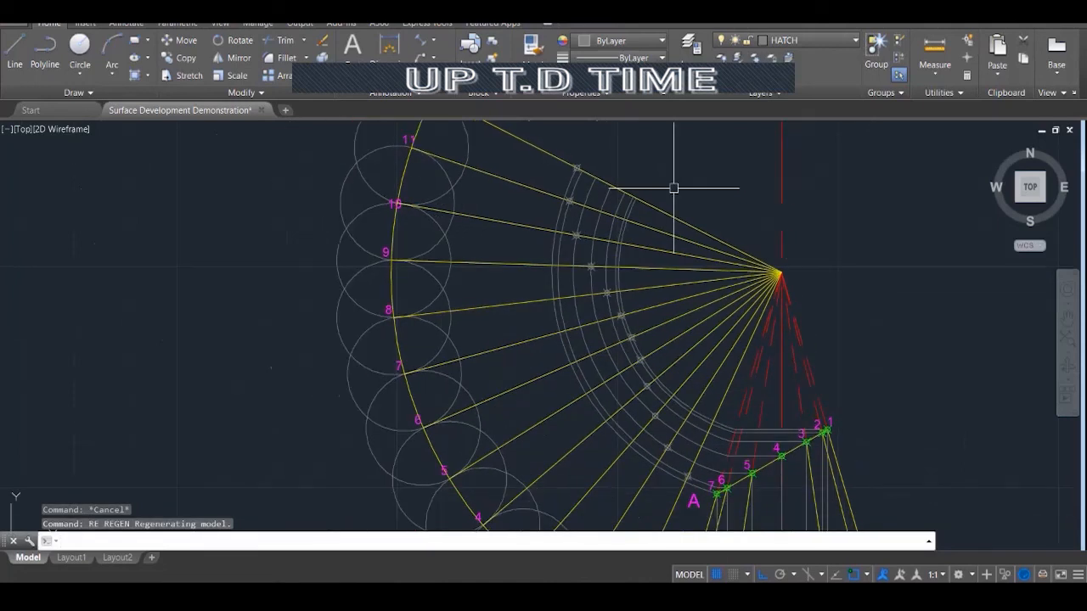
pyautogui.press('Escape')
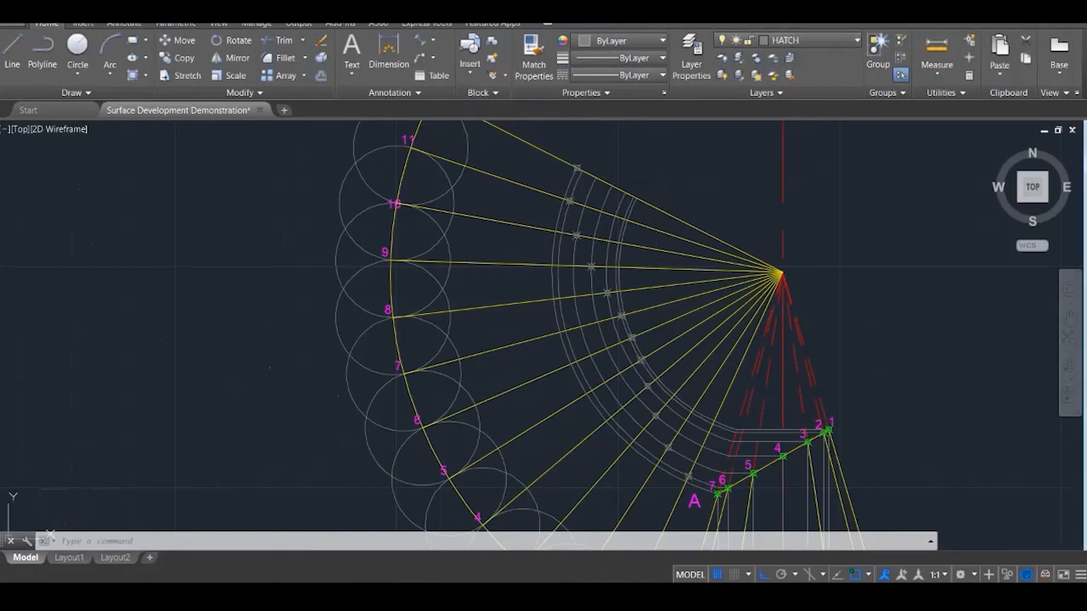
# Make OUTLINE the current layer
pyautogui.click(811, 40)
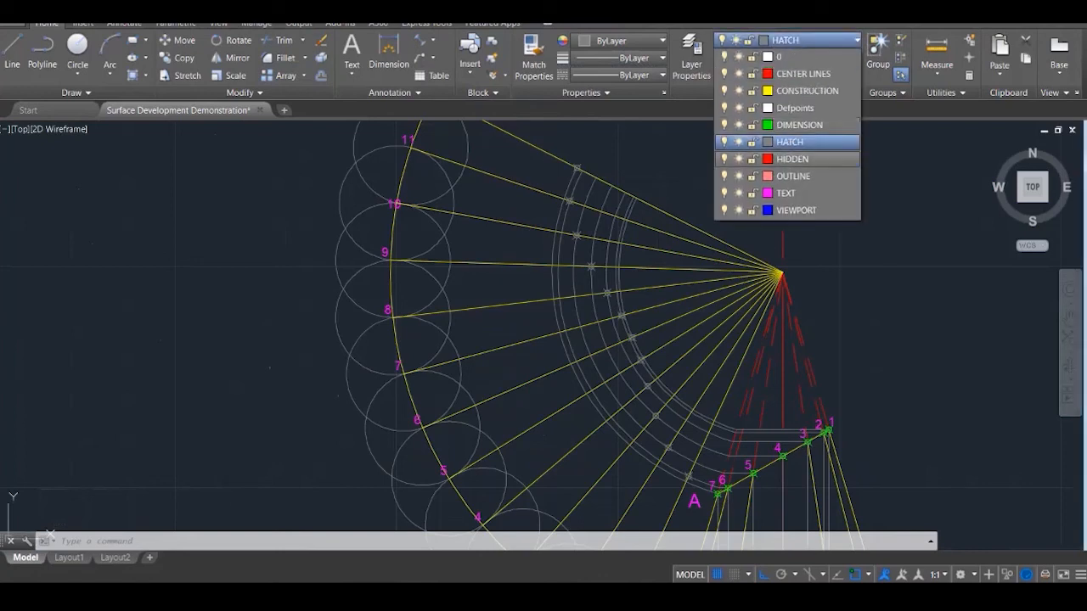
pyautogui.click(793, 175)
pyautogui.press('Escape')
pyautogui.press('Escape')
pyautogui.press('Escape')
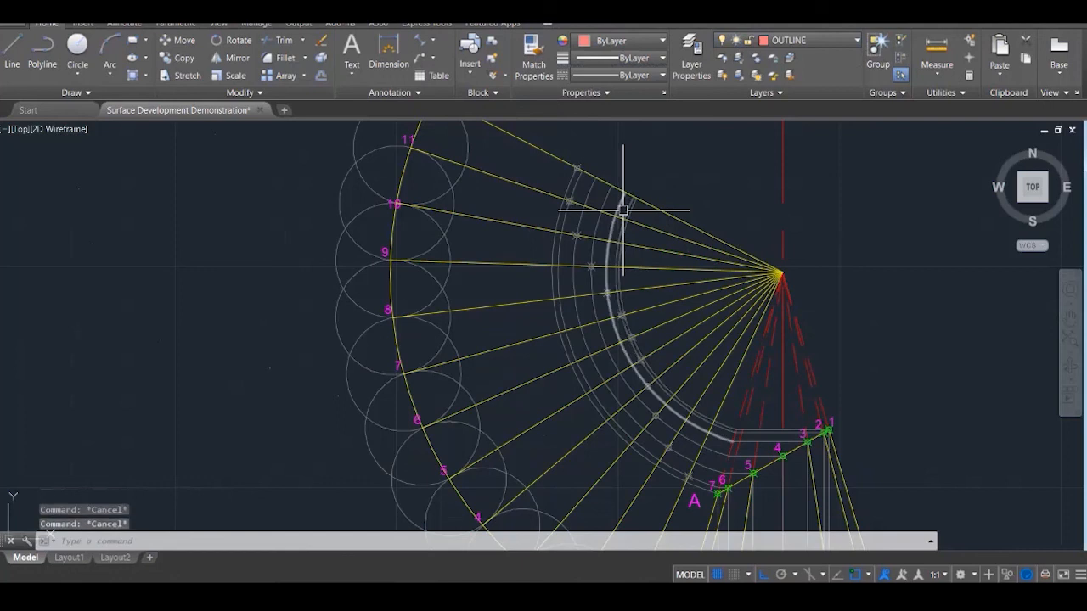
# Start a fit spline at the point on the sector's far edge and run it through the points on radial lines 11 to 6
pyautogui.write('s')
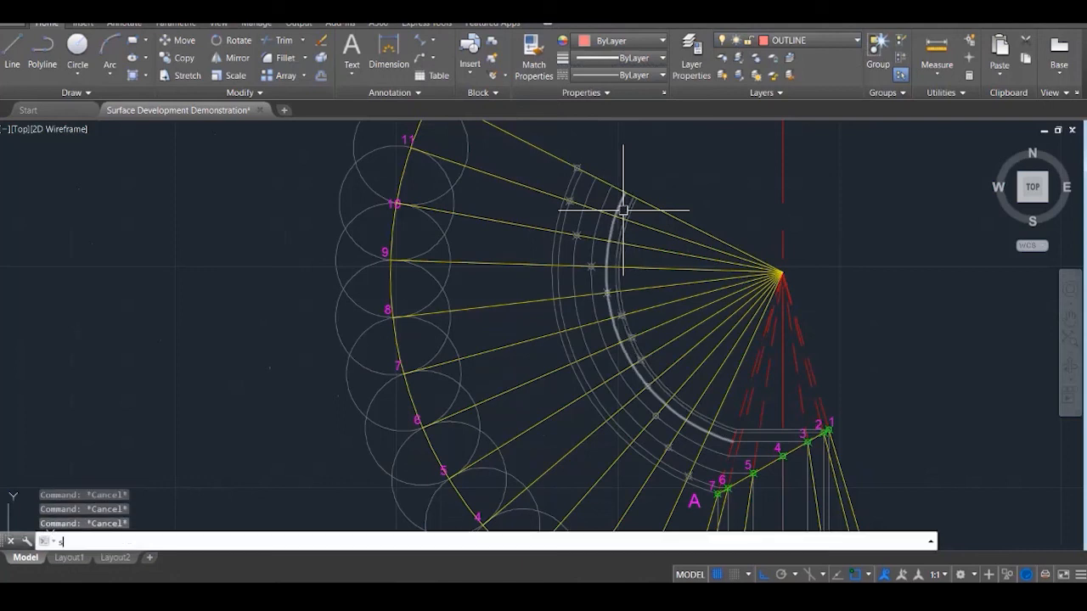
pyautogui.press('Return')
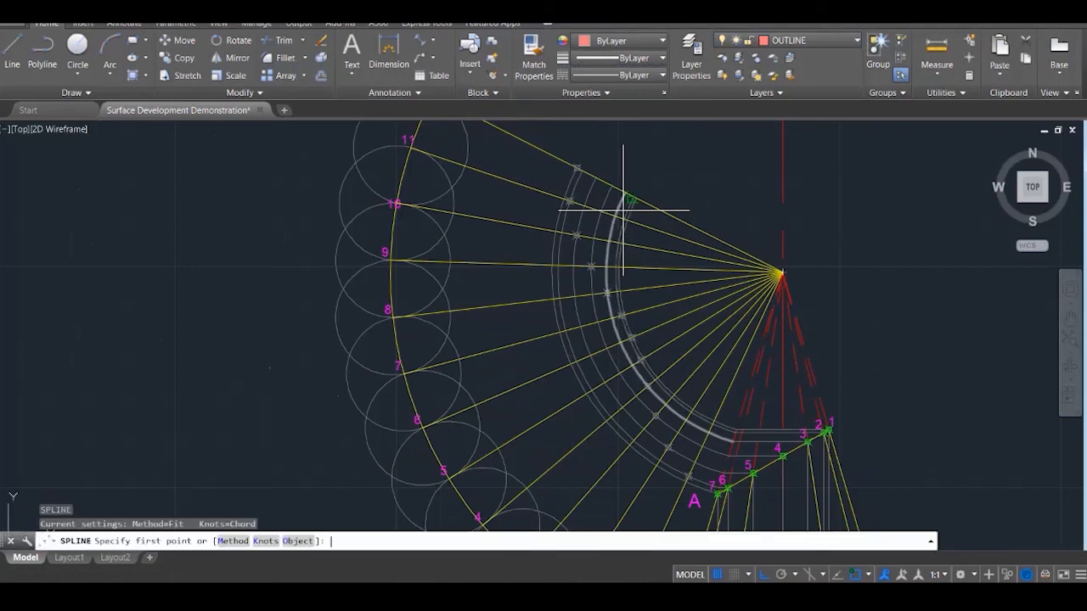
pyautogui.click(576, 168)
pyautogui.scroll(3, 567, 201)
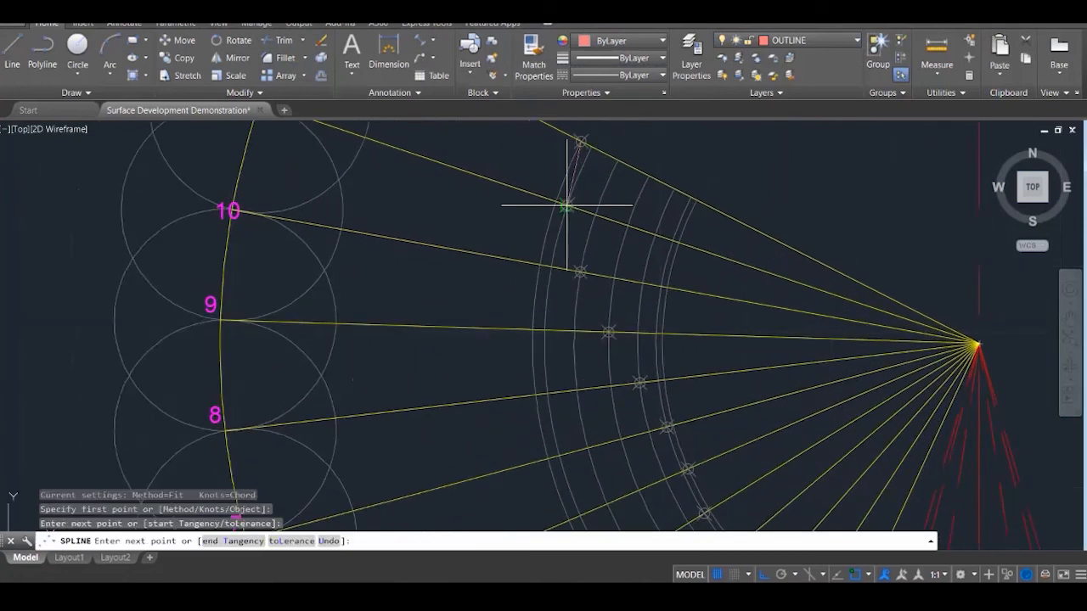
pyautogui.click(580, 273)
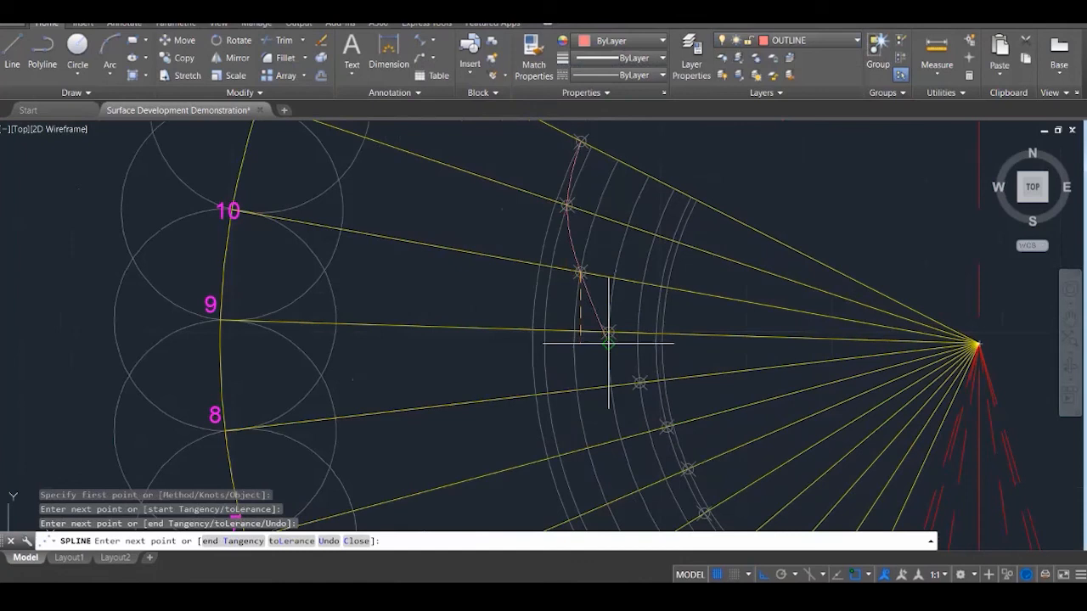
pyautogui.click(608, 333)
pyautogui.click(639, 385)
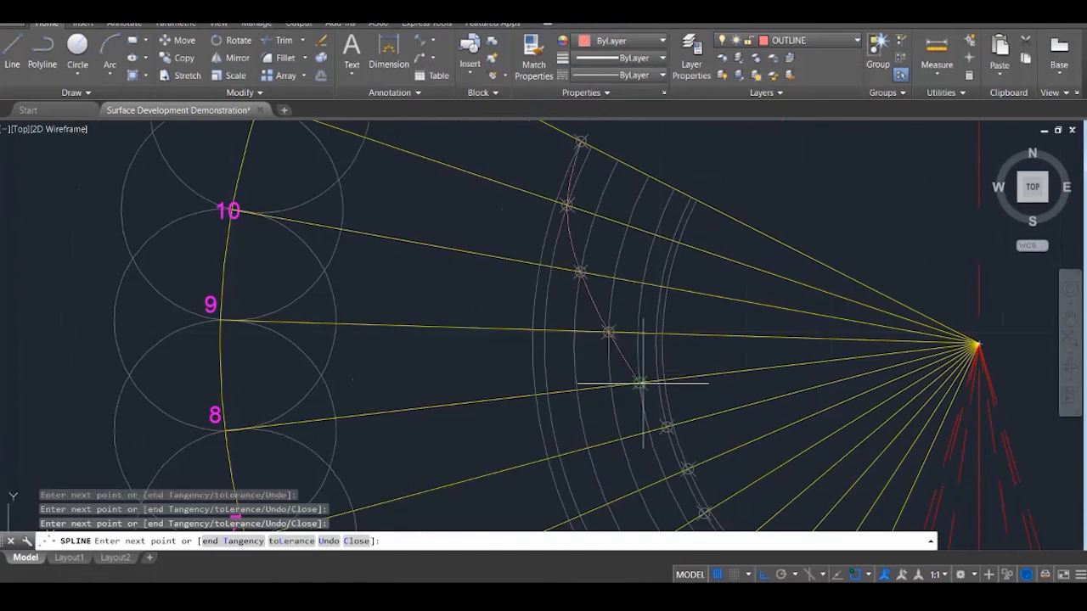
pyautogui.click(668, 427)
pyautogui.click(688, 468)
# Continue the spline through the points on radial lines 5 to 1 and end it at cut point 7 beside A
pyautogui.scroll(-4, 686, 463)
pyautogui.scroll(3, 675, 378)
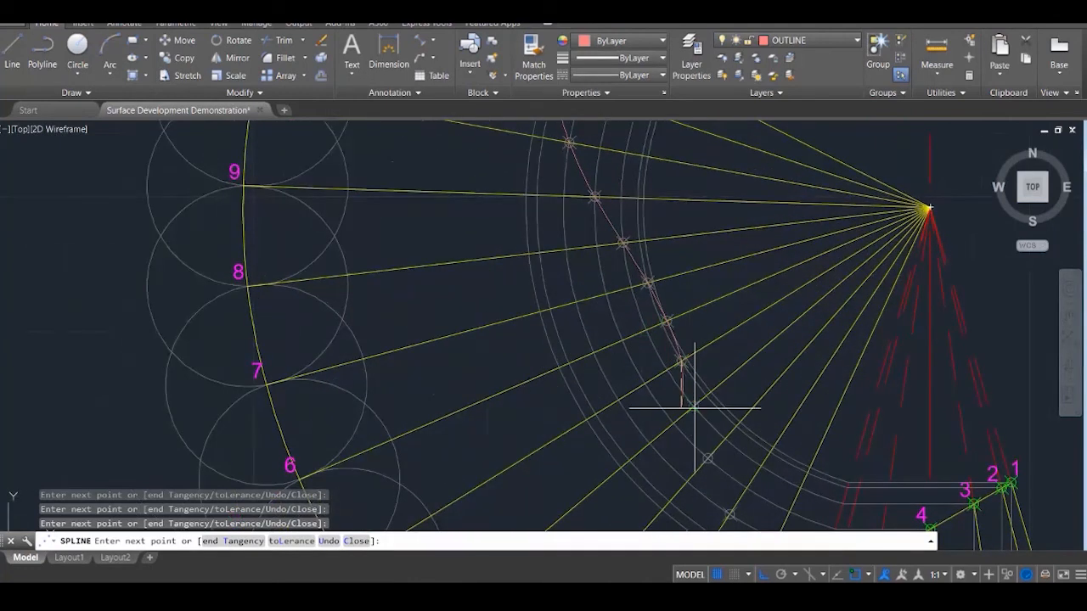
pyautogui.click(693, 405)
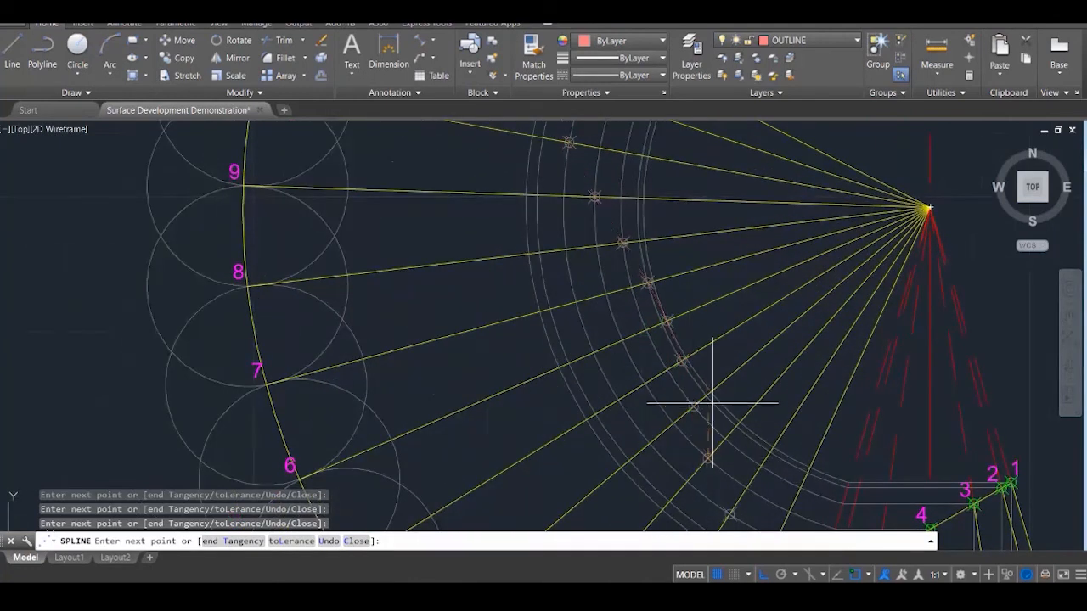
pyautogui.scroll(-2, 711, 425)
pyautogui.scroll(3, 720, 415)
pyautogui.click(728, 460)
pyautogui.click(766, 515)
pyautogui.scroll(-2, 769, 509)
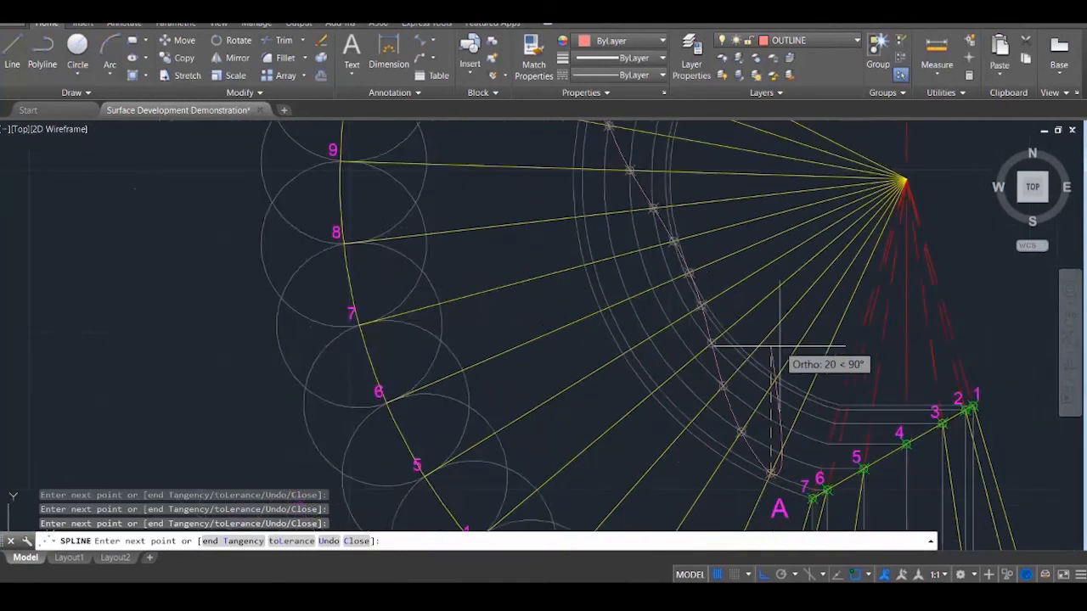
pyautogui.scroll(3, 798, 469)
pyautogui.click(800, 467)
pyautogui.press('Return')
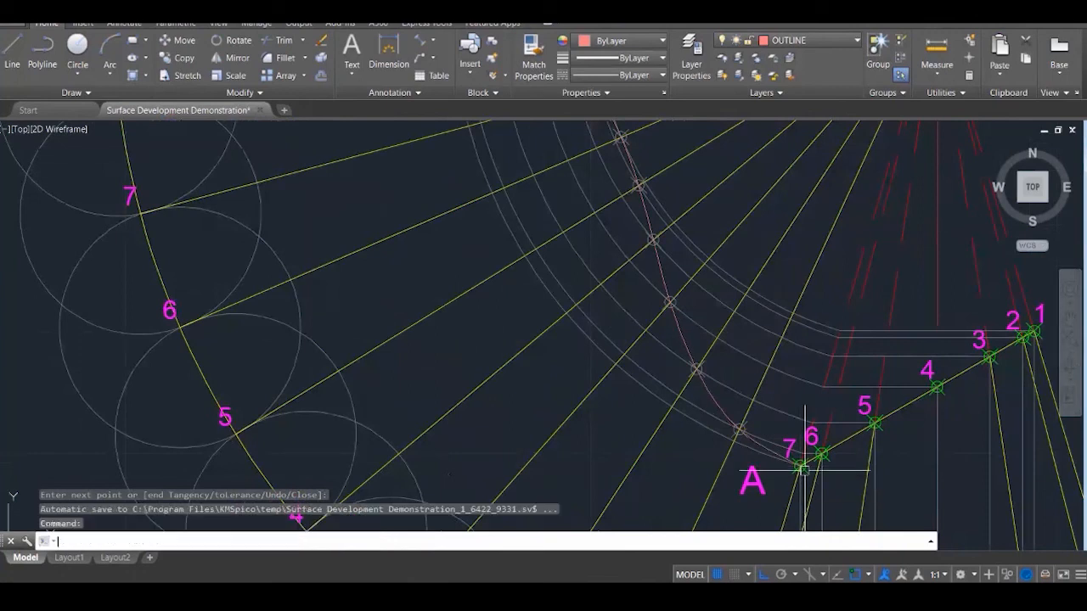
# Examine the spline across the whole development and where it meets cut point 7
pyautogui.scroll(-3, 771, 366)
pyautogui.scroll(-2, 774, 378)
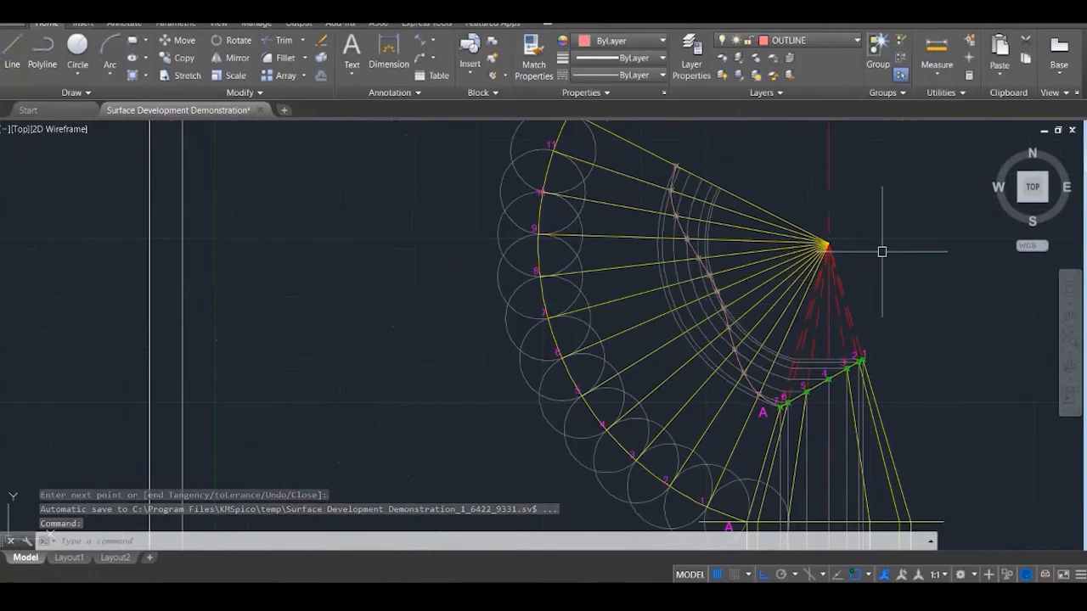
pyautogui.scroll(3, 856, 287)
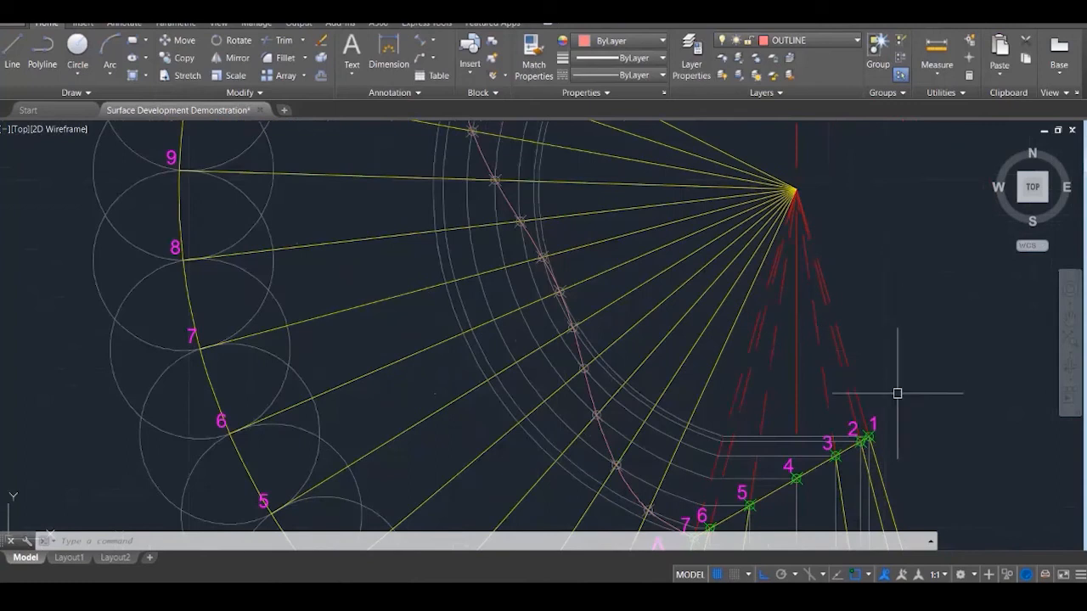
pyautogui.scroll(-2, 892, 348)
pyautogui.scroll(-1, 892, 341)
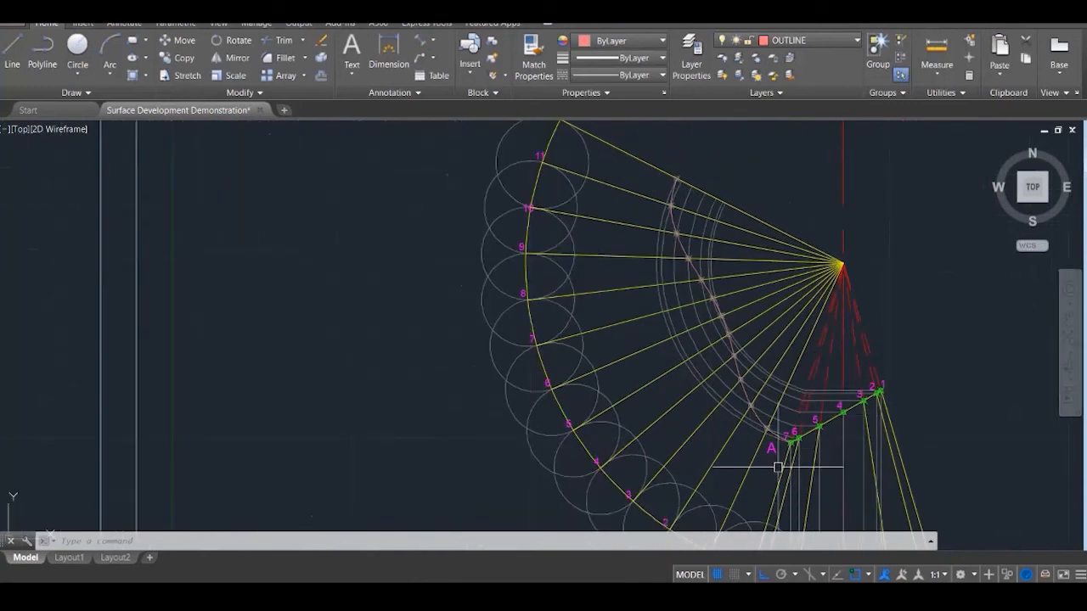
pyautogui.scroll(-1, 779, 444)
pyautogui.scroll(4, 780, 442)
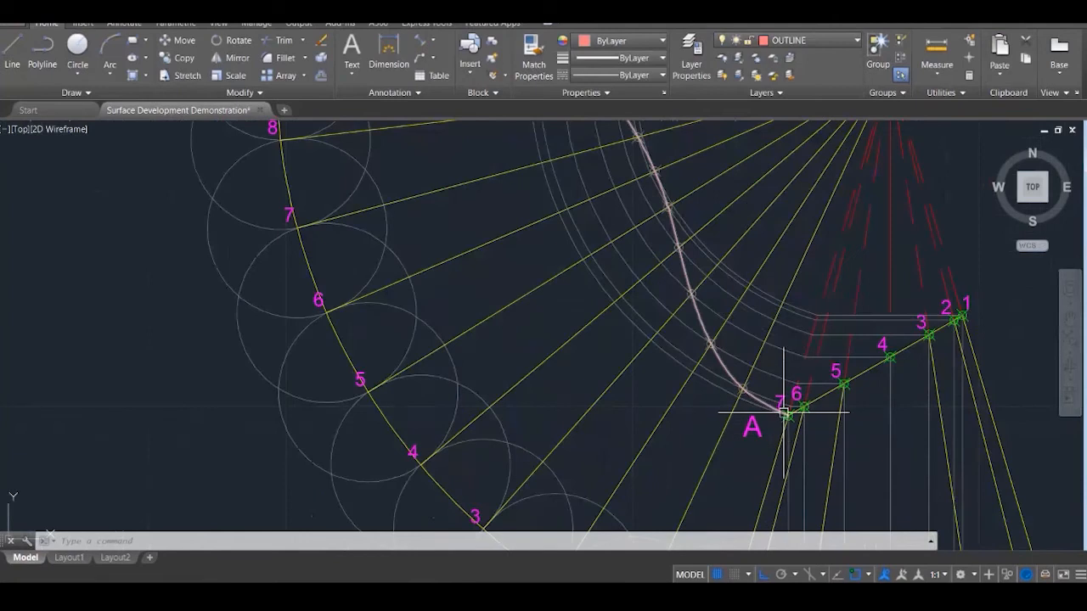
pyautogui.press('Escape')
pyautogui.scroll(3, 783, 410)
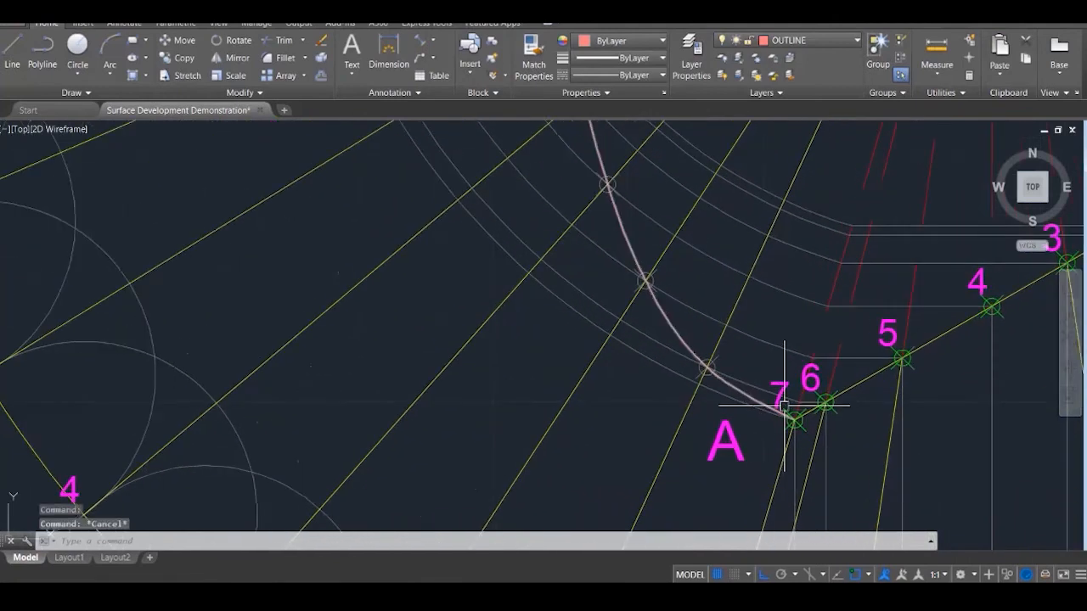
pyautogui.press('Escape')
pyautogui.scroll(-2, 696, 374)
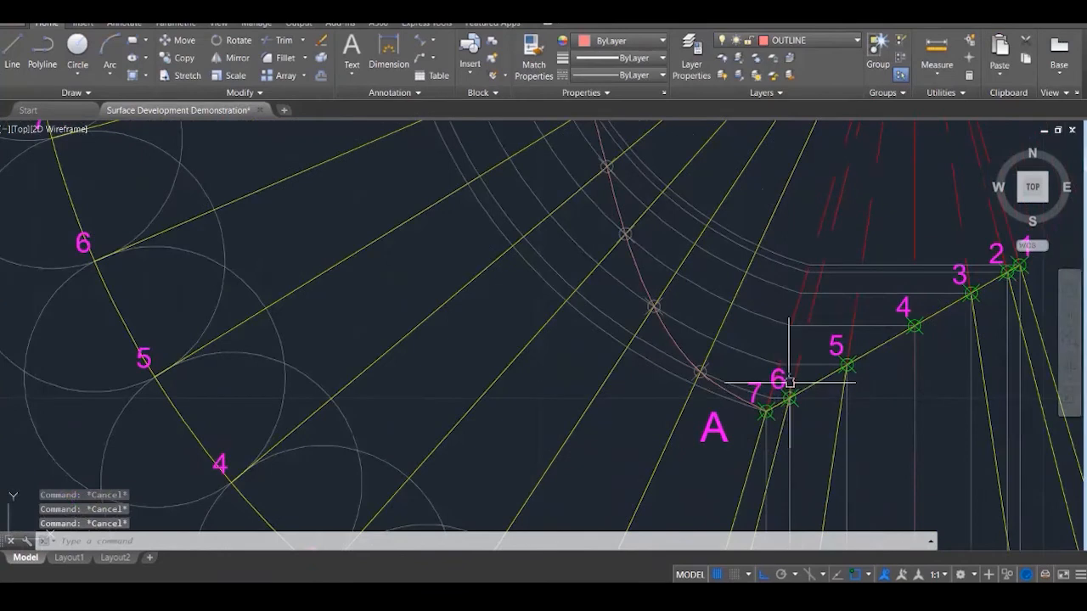
# Copy the label 6 from its cut point to the spline points on radial lines 1 and 2
pyautogui.scroll(2, 789, 382)
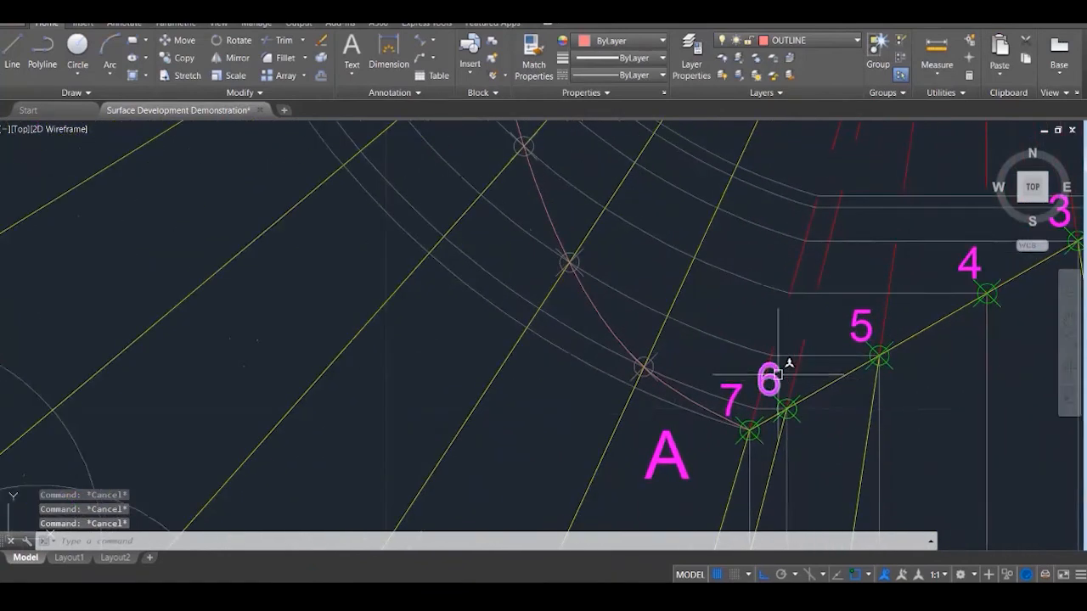
pyautogui.write('co')
pyautogui.press('Return')
pyautogui.click(777, 379)
pyautogui.press('Return')
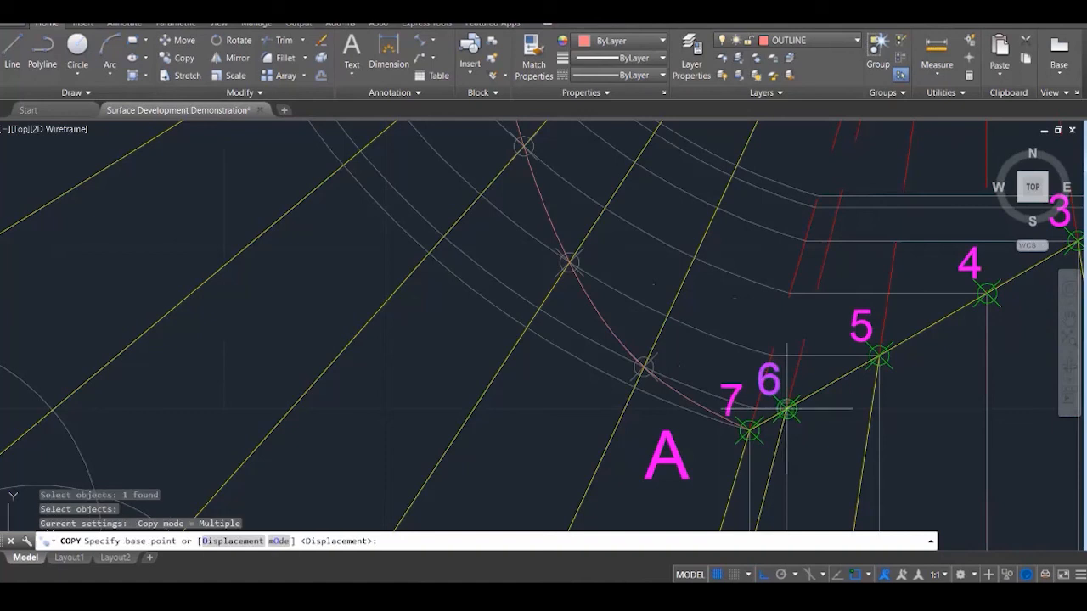
pyautogui.click(787, 408)
pyautogui.click(644, 366)
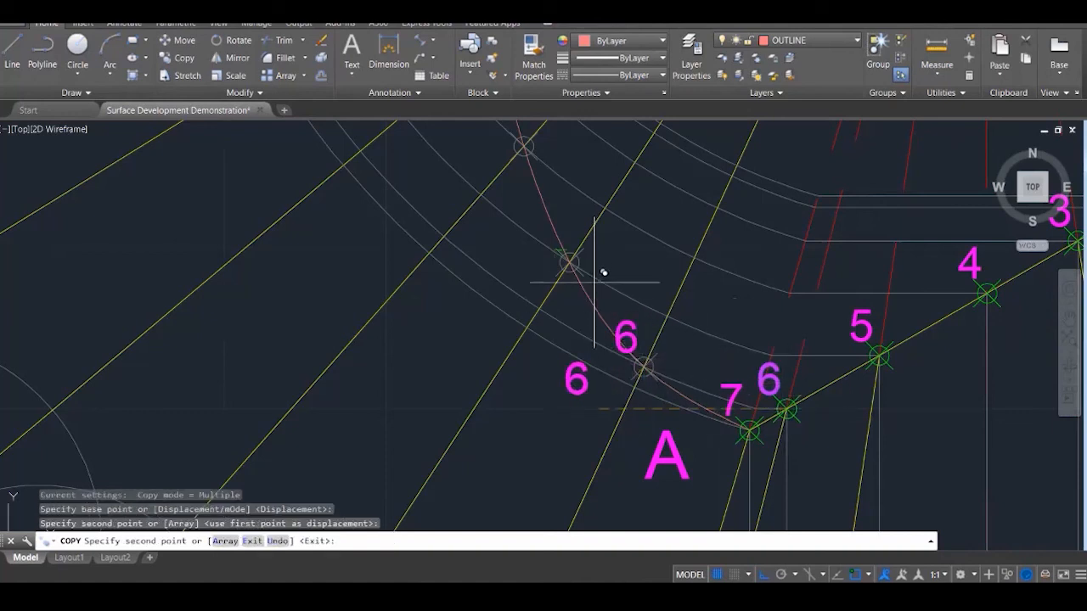
pyautogui.click(571, 257)
pyautogui.press('Escape')
pyautogui.press('Escape')
# Change the copied label at the spline point on radial line 2 to 5
pyautogui.click(561, 232)
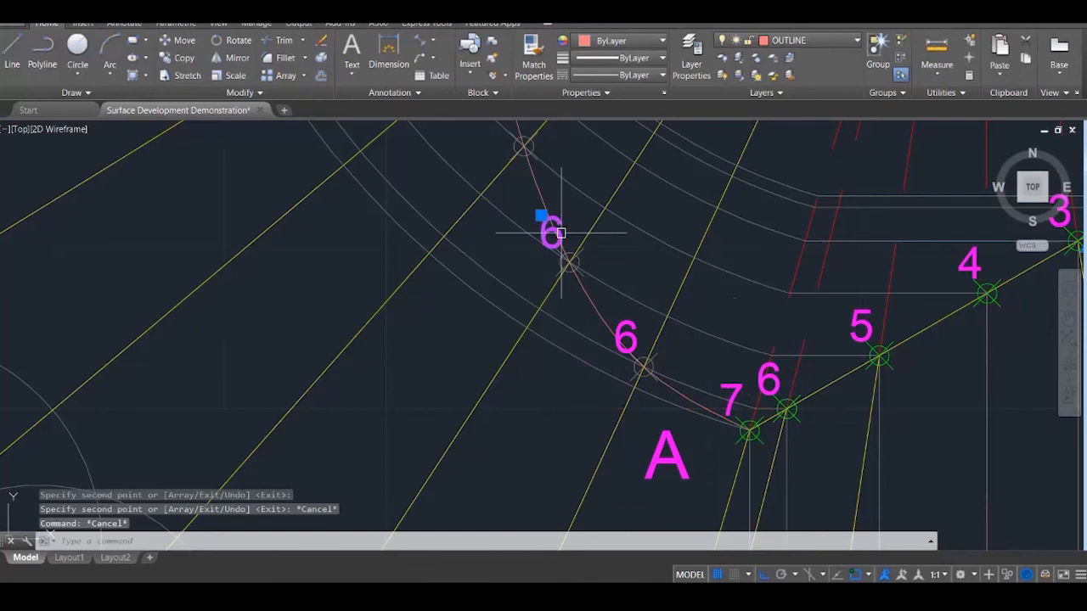
pyautogui.doubleClick(560, 233)
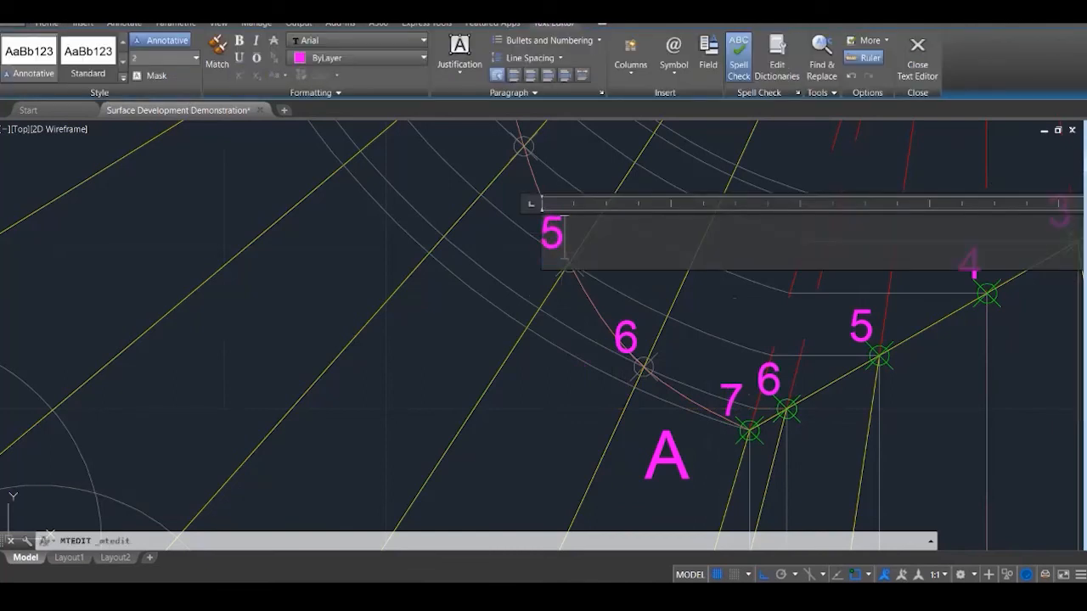
pyautogui.click(513, 350)
# Copy the label 5 on the spline to the spline points on radial lines 3, 4, 5 and 6
pyautogui.scroll(-7, 624, 450)
pyautogui.scroll(3, 594, 231)
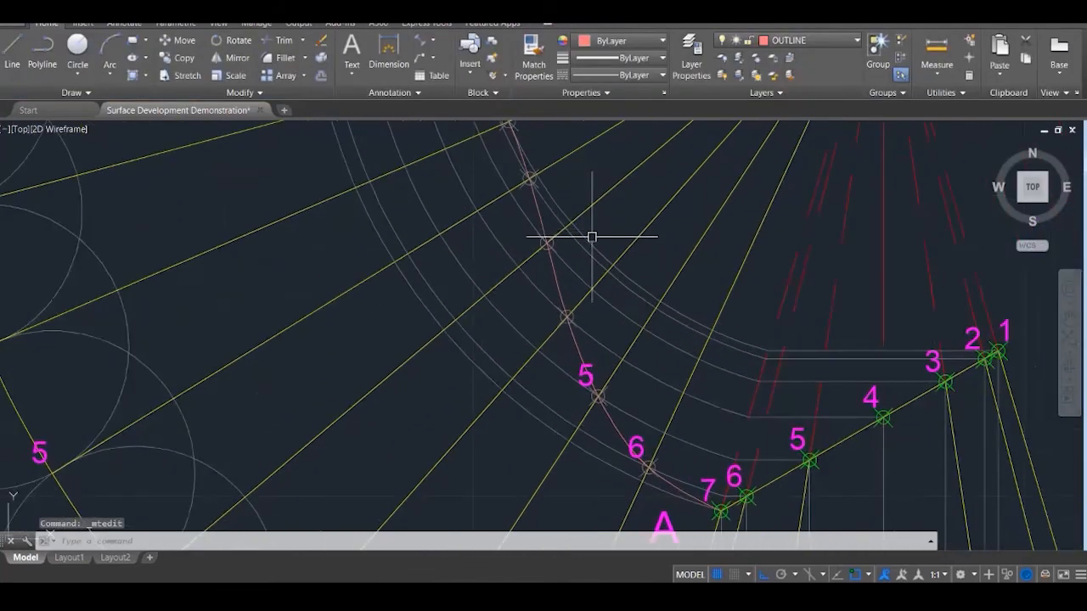
pyautogui.write('co')
pyautogui.press('Return')
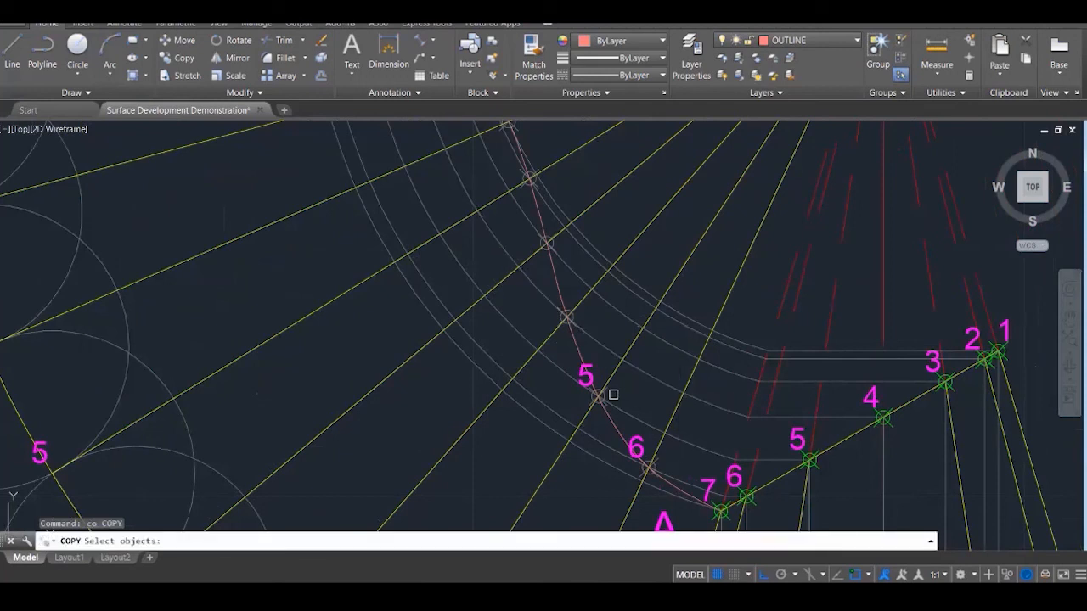
pyautogui.click(588, 376)
pyautogui.press('Return')
pyautogui.click(599, 395)
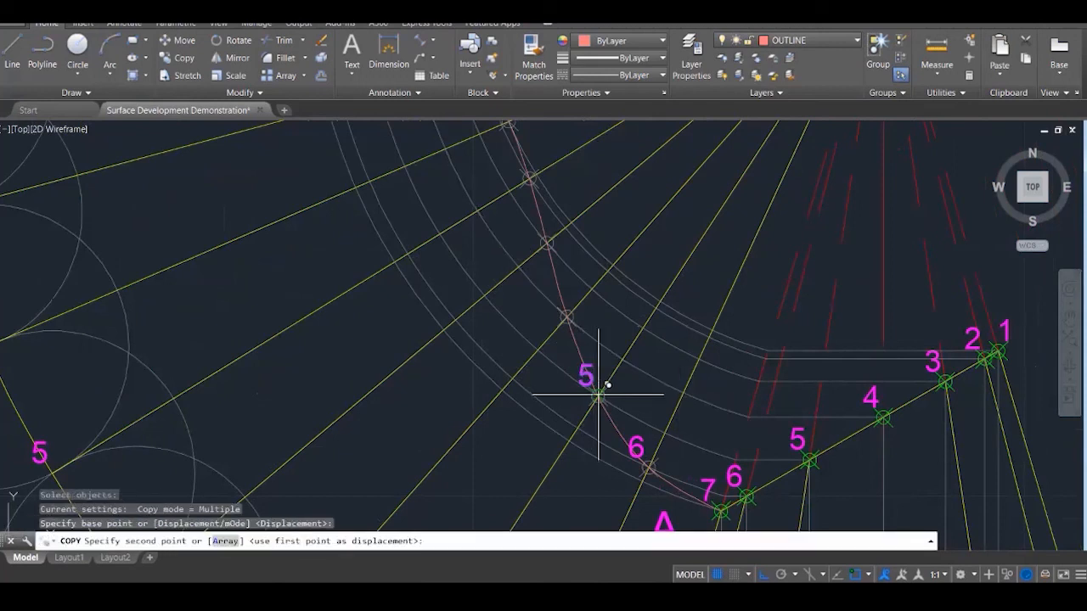
pyautogui.click(566, 316)
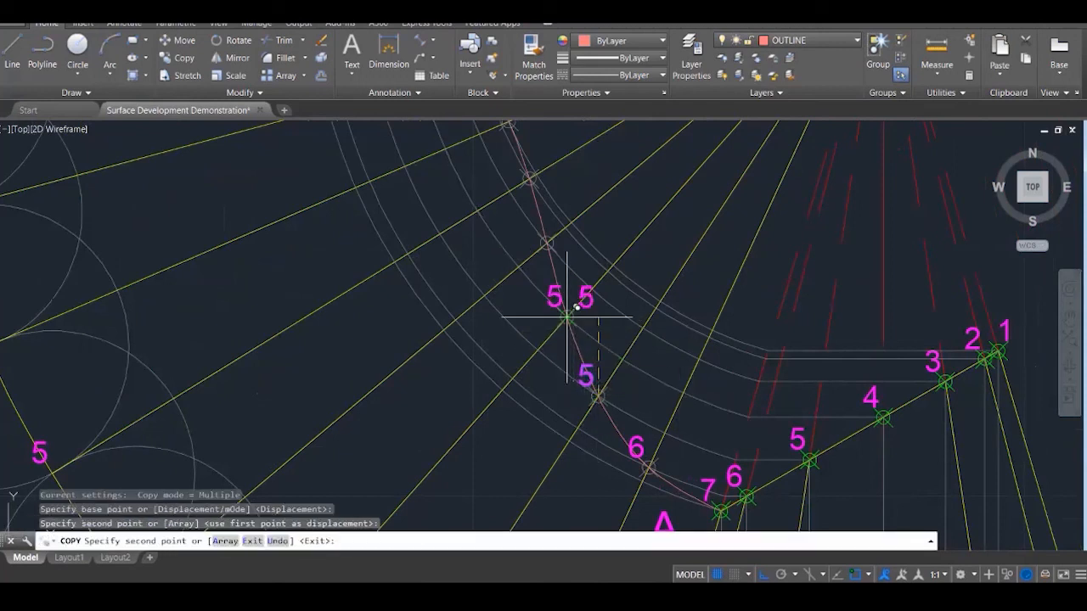
pyautogui.click(546, 244)
pyautogui.click(530, 178)
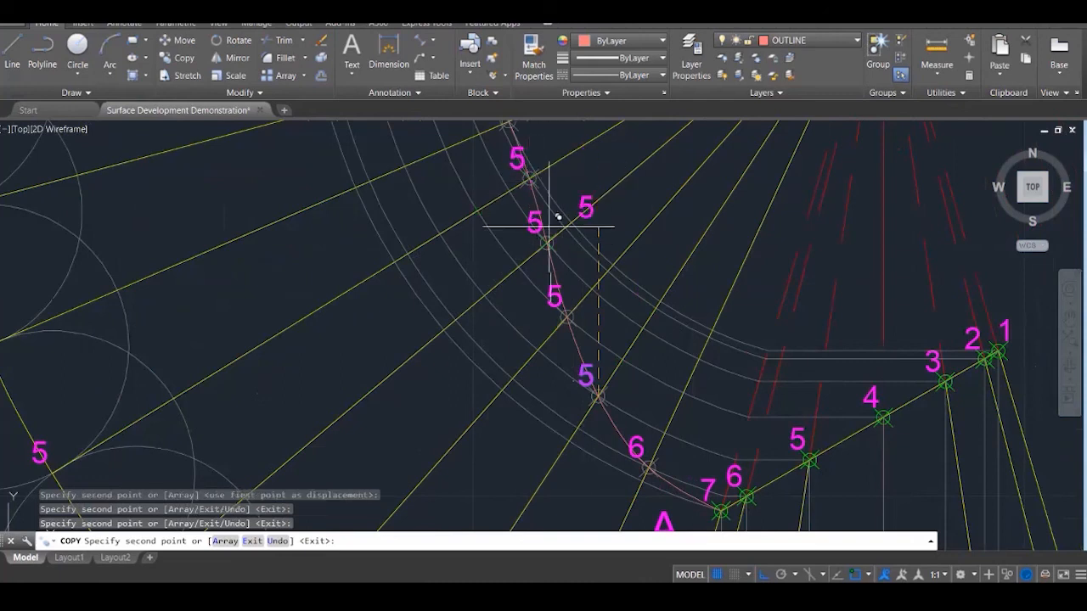
pyautogui.scroll(-2, 549, 226)
pyautogui.click(527, 185)
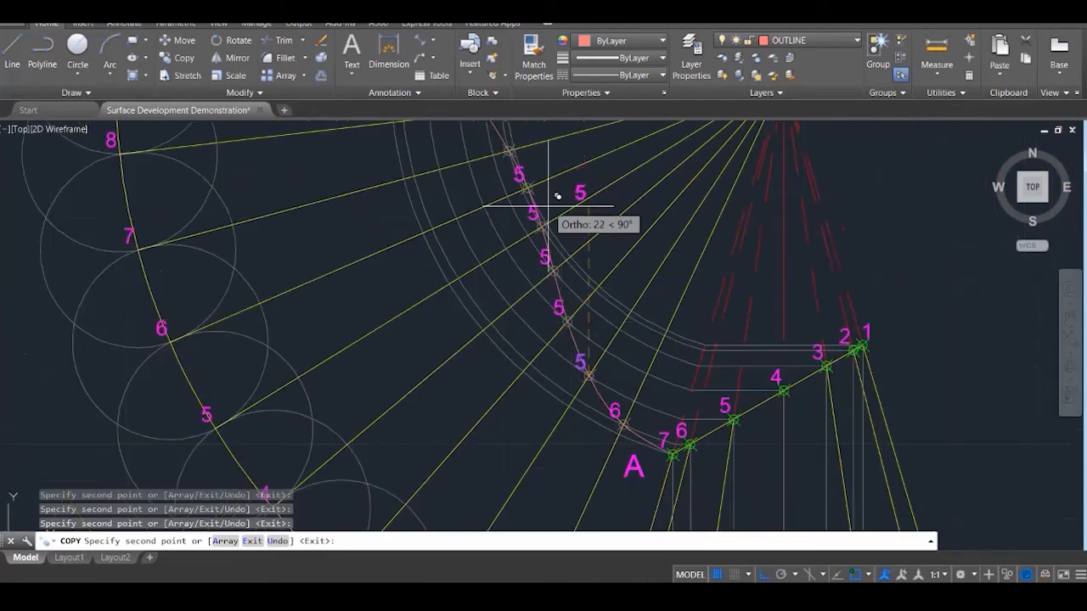
pyautogui.press('Escape')
# Renumber the copied labels at the spline points on radial lines 3, 4, 5 and 6 as 4, 3, 2 and 1
pyautogui.scroll(2, 560, 312)
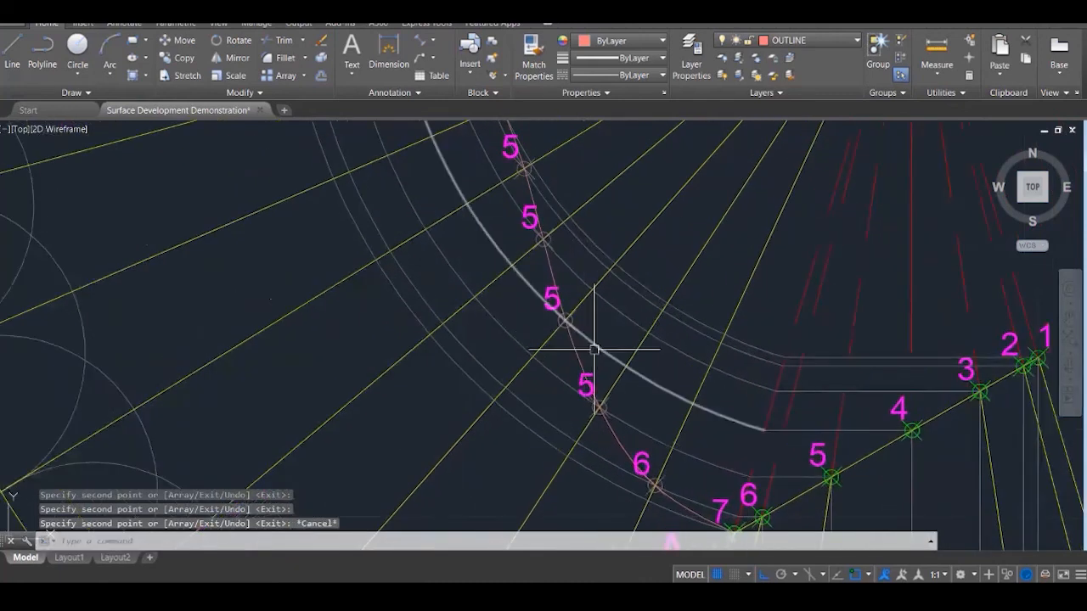
pyautogui.doubleClick(552, 299)
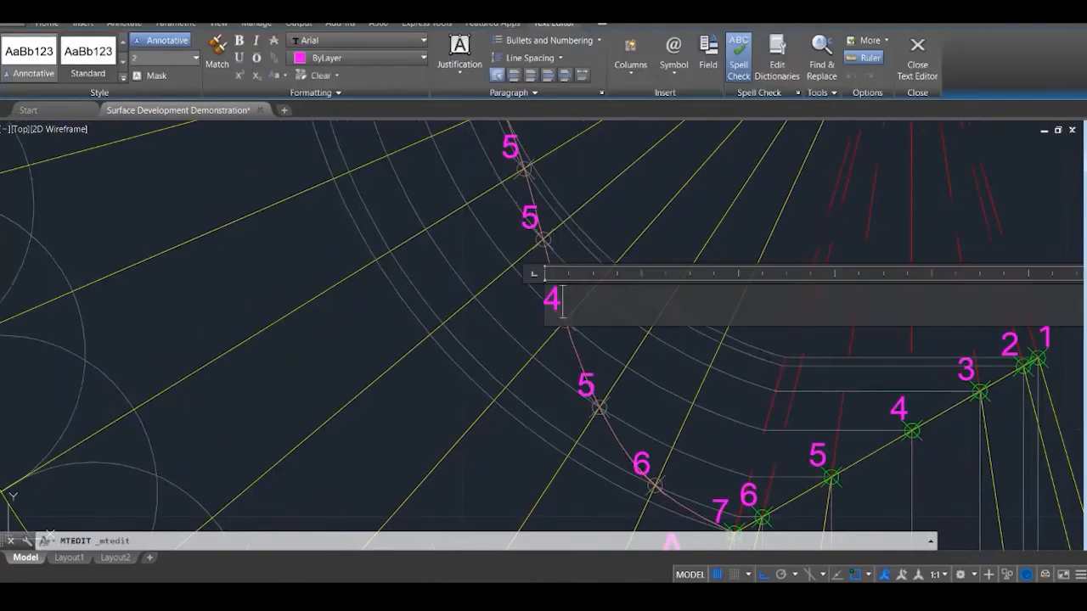
pyautogui.click(572, 226)
pyautogui.doubleClick(534, 221)
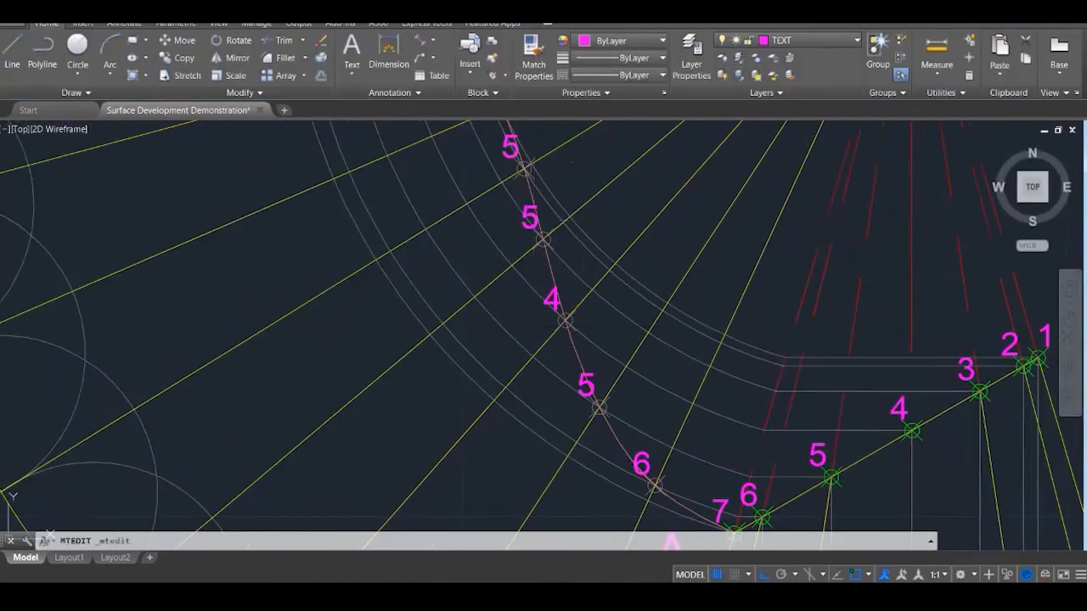
pyautogui.click(493, 221)
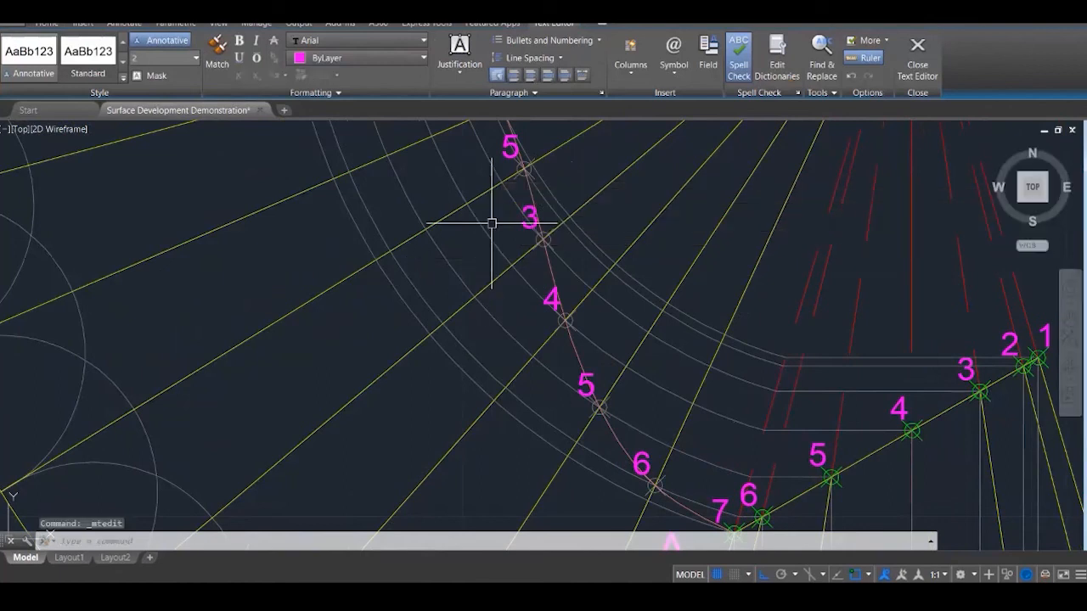
pyautogui.doubleClick(510, 146)
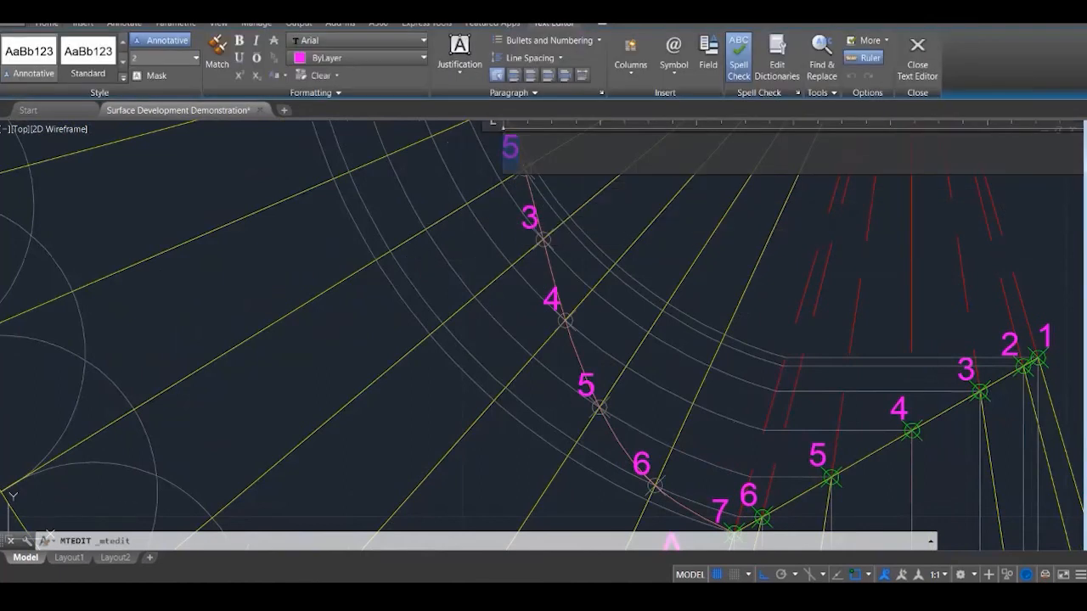
pyautogui.click(530, 255)
pyautogui.scroll(-4, 602, 351)
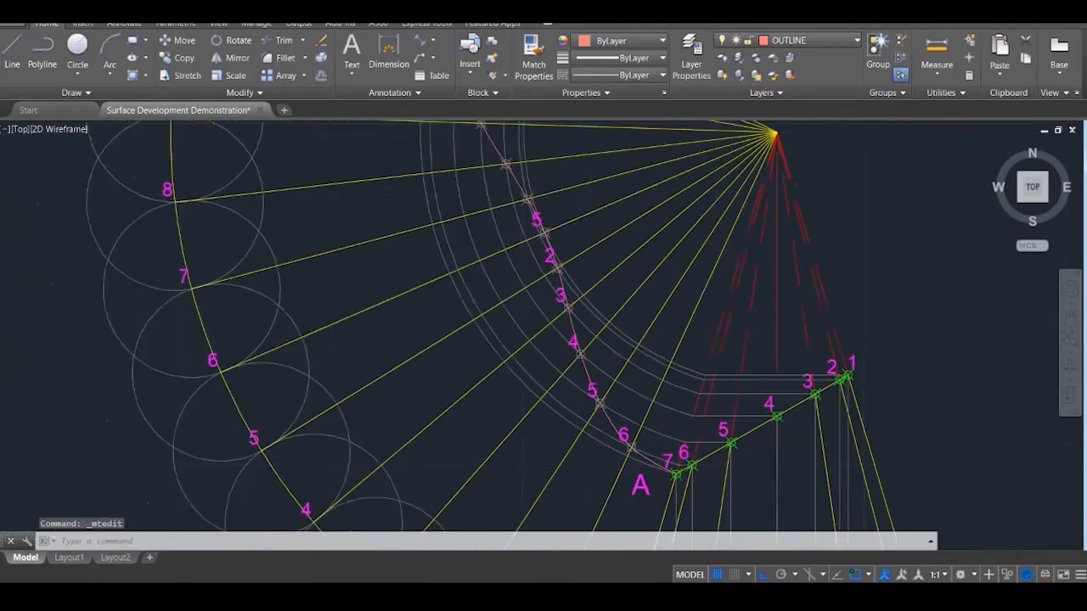
pyautogui.scroll(4, 527, 210)
pyautogui.doubleClick(526, 210)
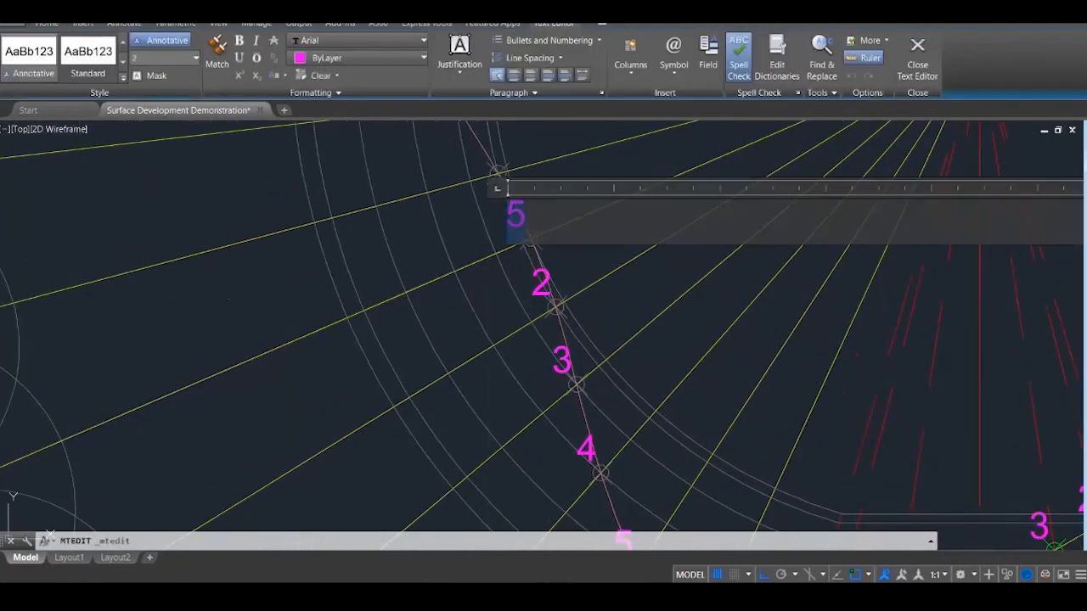
pyautogui.click(587, 270)
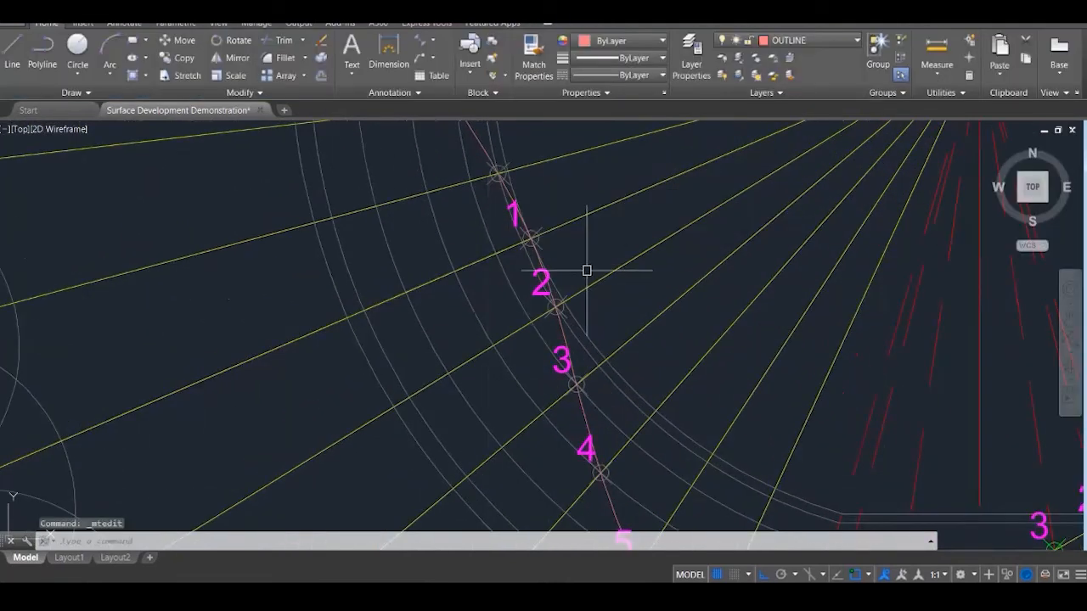
pyautogui.scroll(-4, 593, 282)
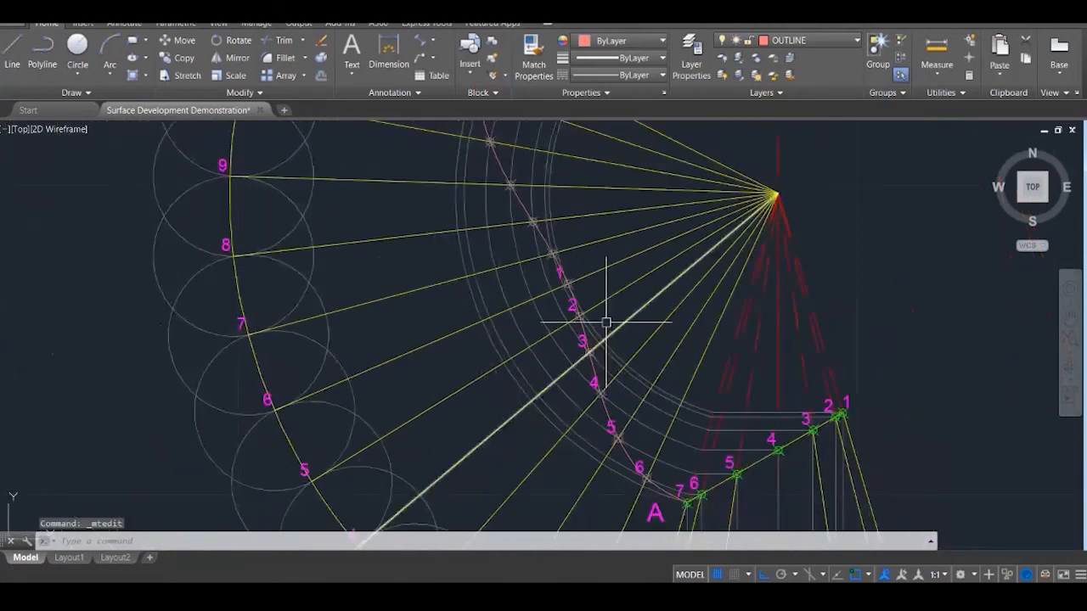
pyautogui.scroll(4, 553, 235)
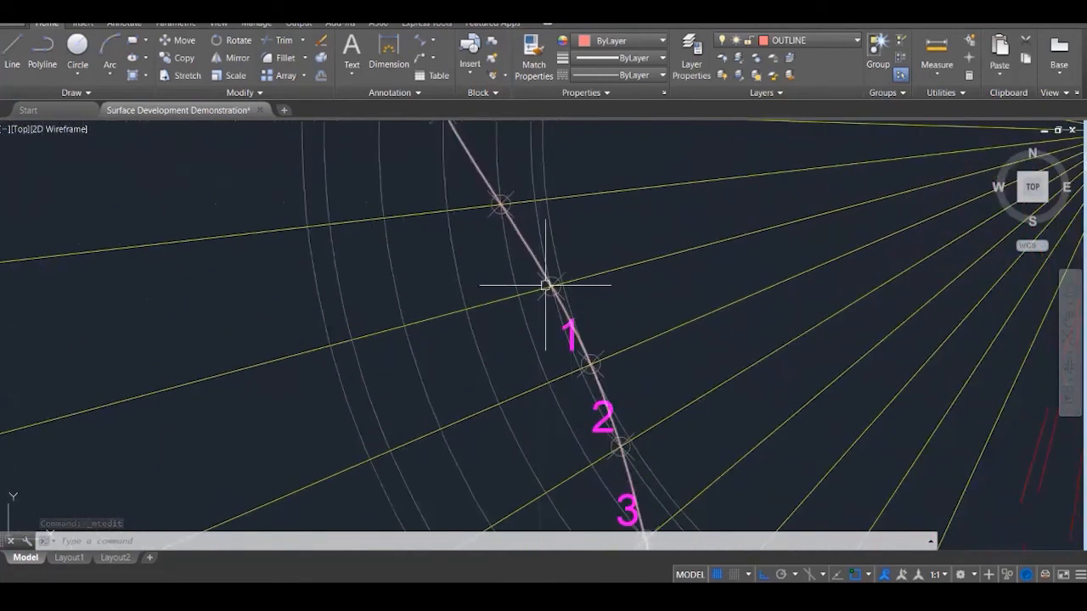
pyautogui.scroll(-4, 501, 206)
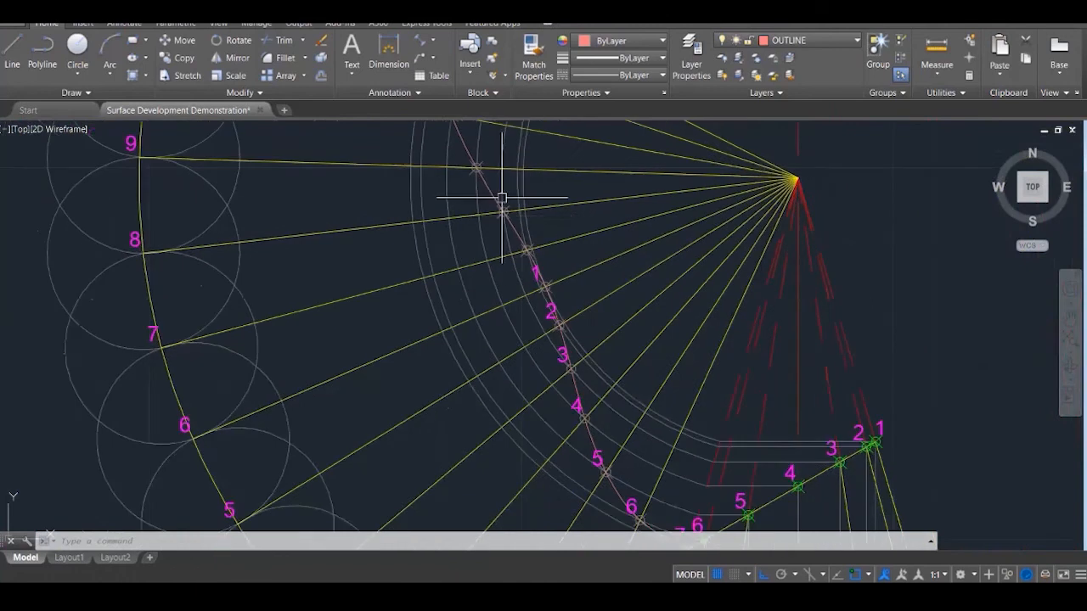
pyautogui.scroll(-3, 475, 140)
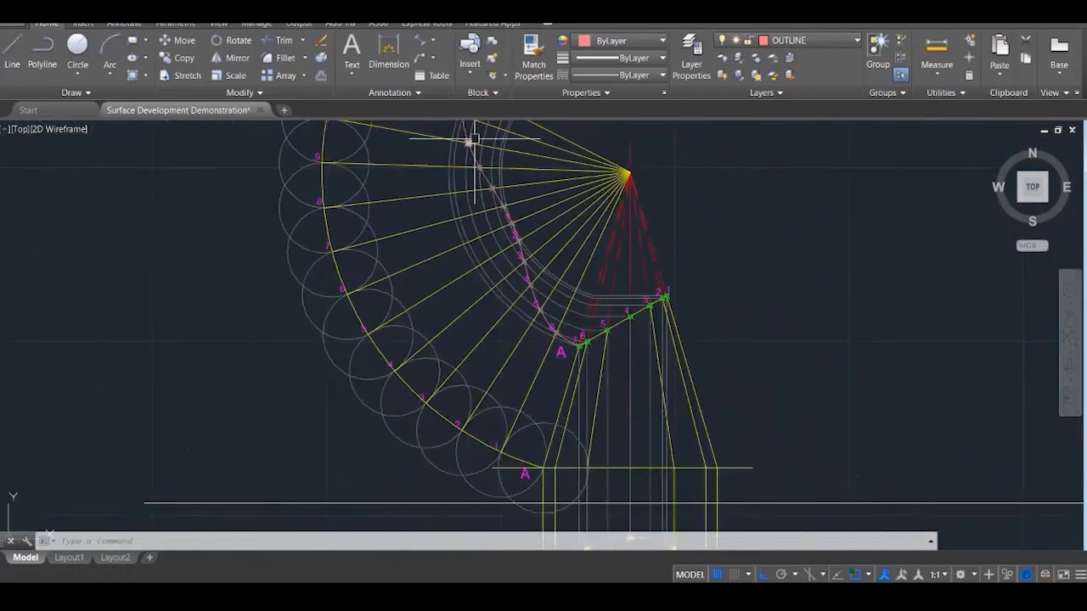
pyautogui.scroll(-2, 474, 140)
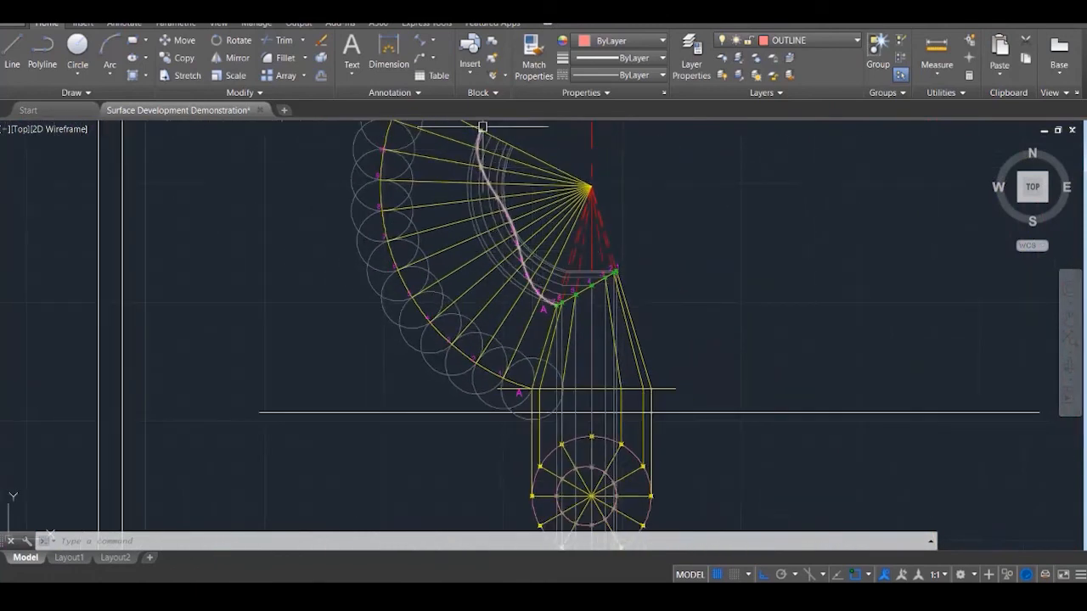
pyautogui.scroll(3, 484, 143)
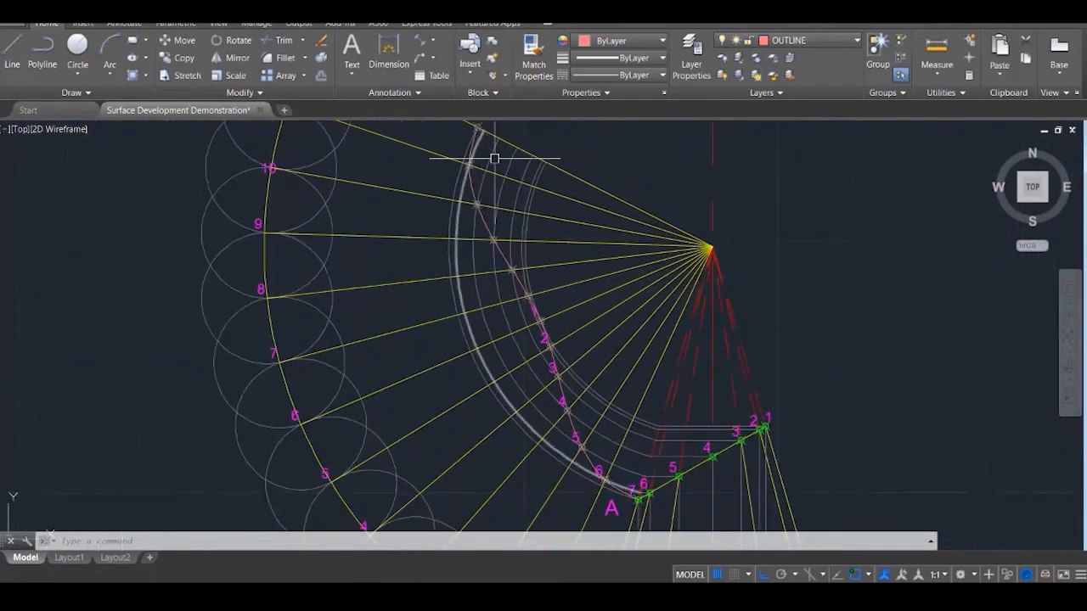
pyautogui.click(562, 396)
pyautogui.press('Escape')
pyautogui.press('Escape')
pyautogui.press('Escape')
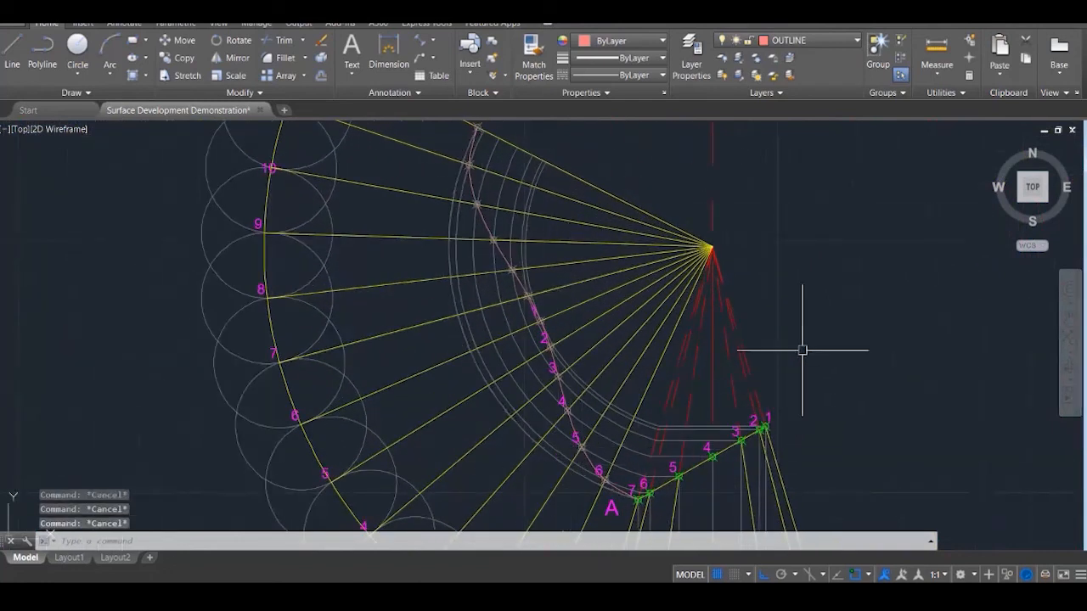
pyautogui.scroll(-3, 804, 311)
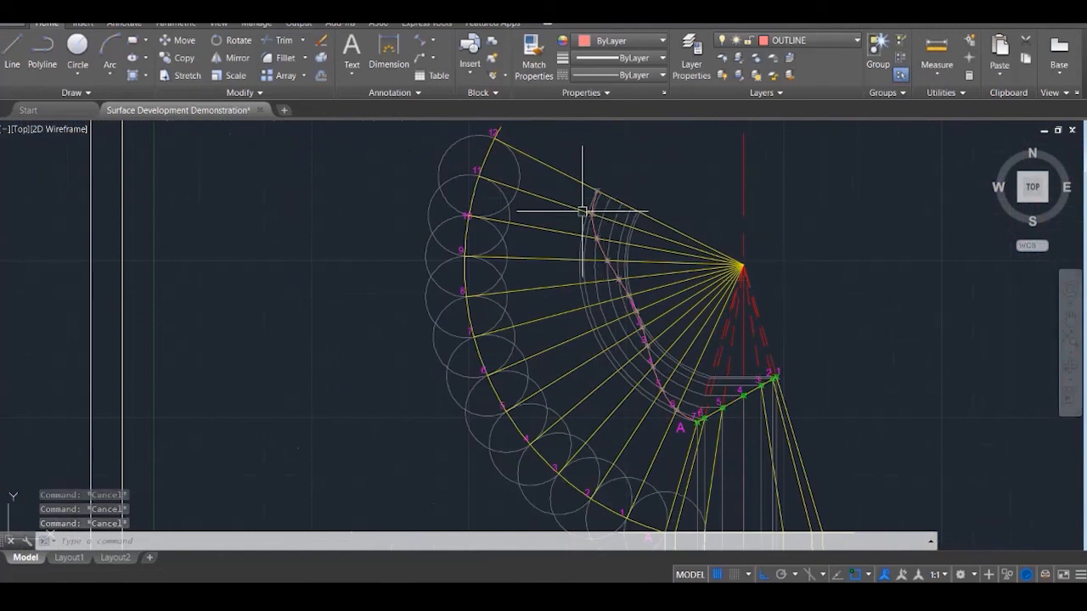
pyautogui.scroll(-2, 572, 220)
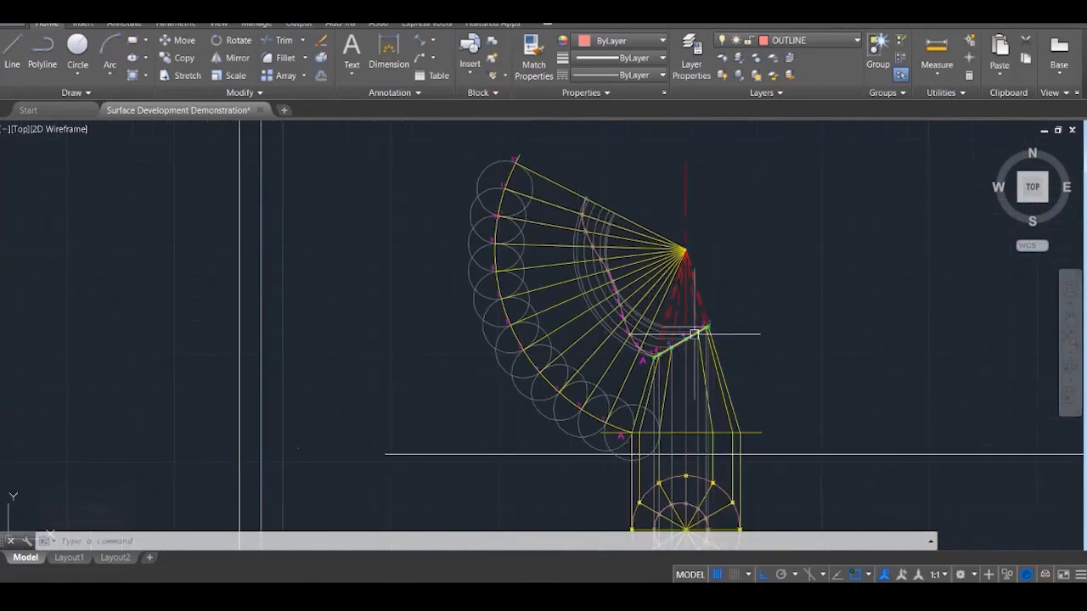
pyautogui.scroll(2, 653, 222)
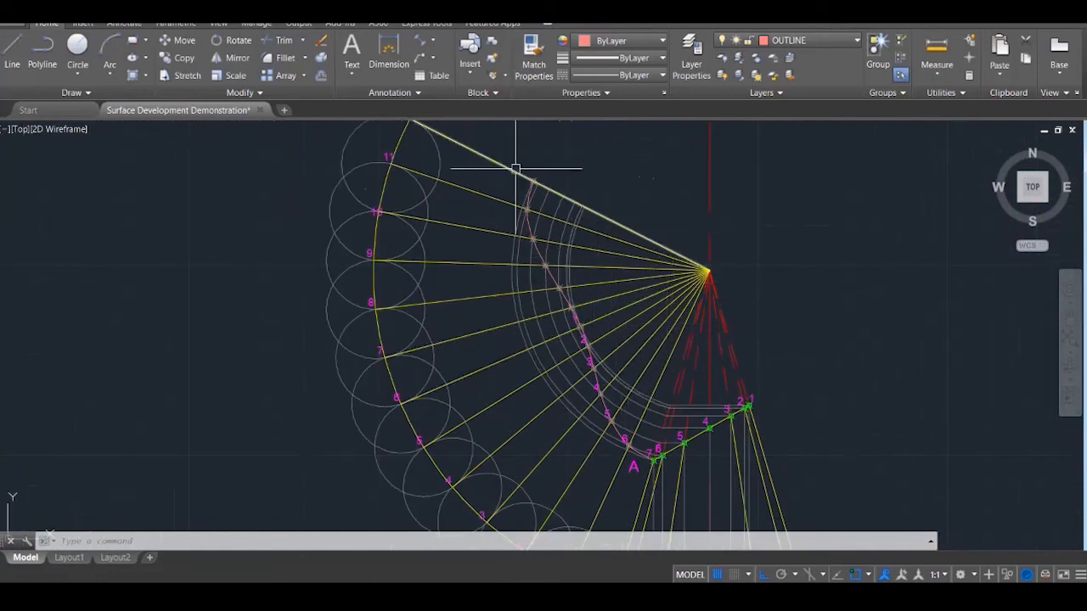
# Fillet radial line 12 to the outline spline's upper end, and try the same at the spline's lower end beside point 7
pyautogui.scroll(2, 517, 170)
pyautogui.write('f')
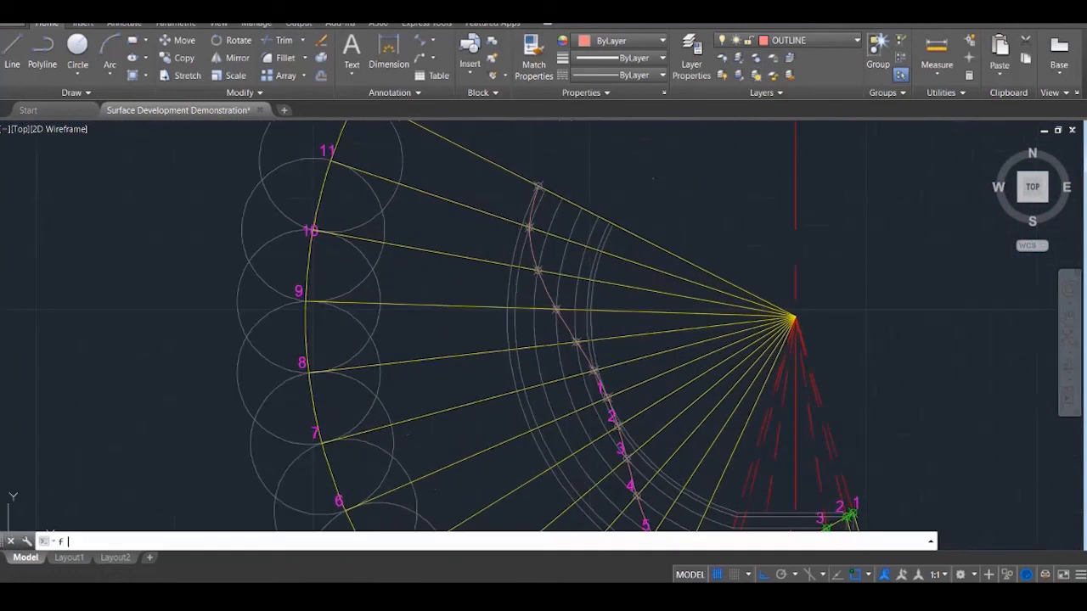
pyautogui.press('Return')
pyautogui.click(518, 178)
pyautogui.click(530, 193)
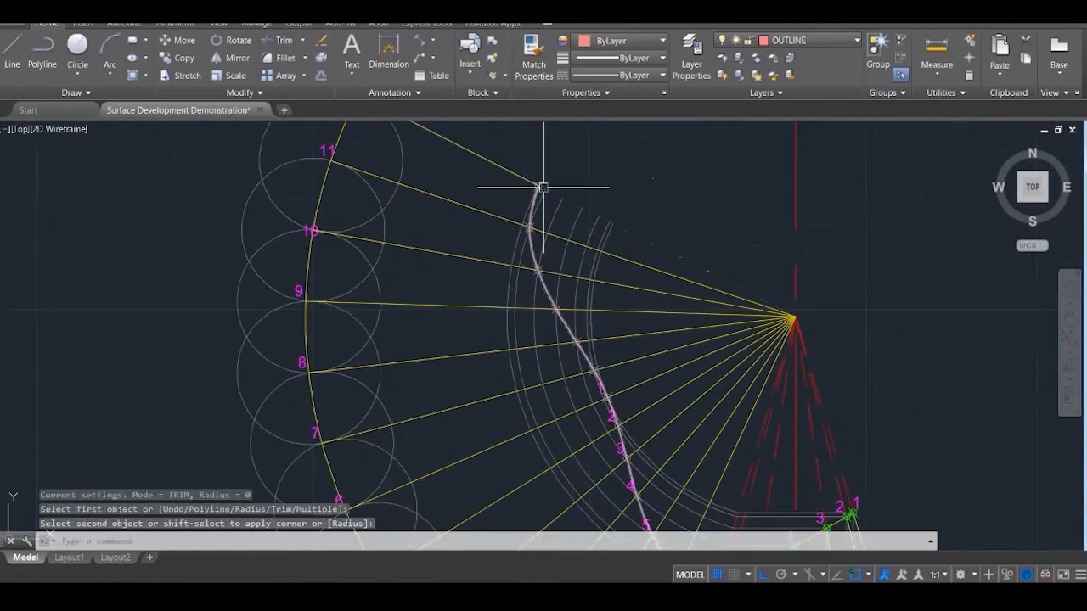
pyautogui.scroll(-4, 539, 185)
pyautogui.scroll(3, 625, 380)
pyautogui.press('Return')
pyautogui.click(621, 379)
pyautogui.press('Escape')
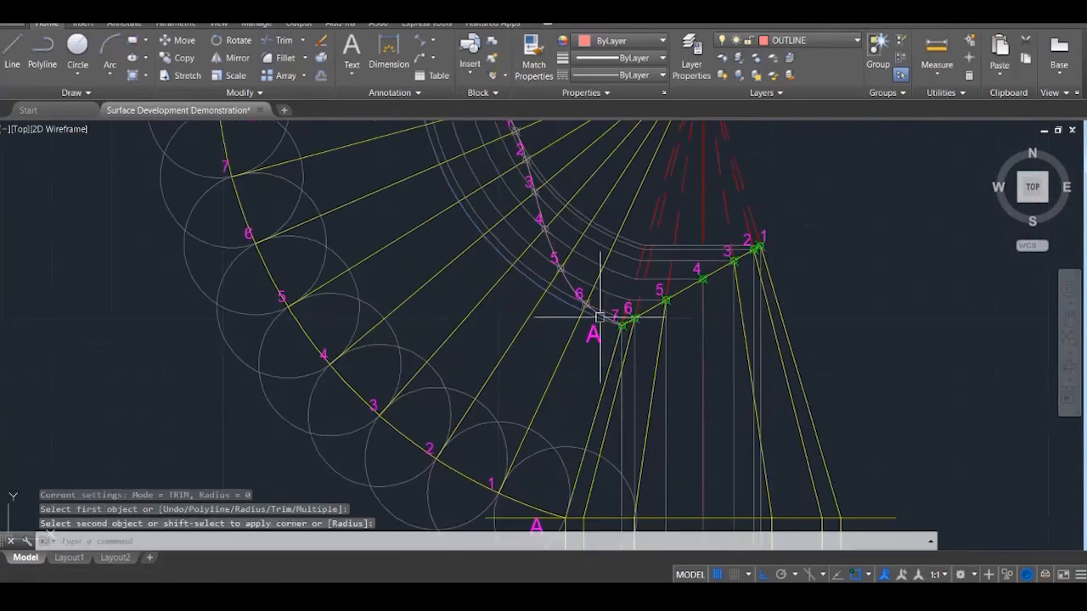
# Match the outline spline's properties onto the development's outer arc and the cone's base line
pyautogui.scroll(-3, 563, 357)
pyautogui.press('Escape')
pyautogui.press('Escape')
pyautogui.write('ma')
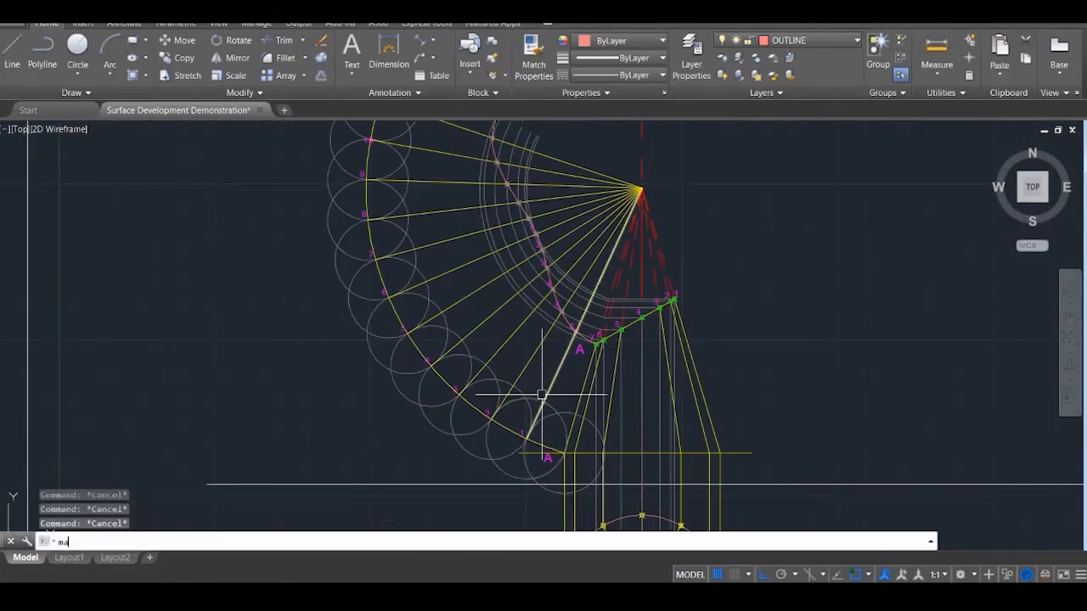
pyautogui.press('Return')
pyautogui.scroll(2, 535, 243)
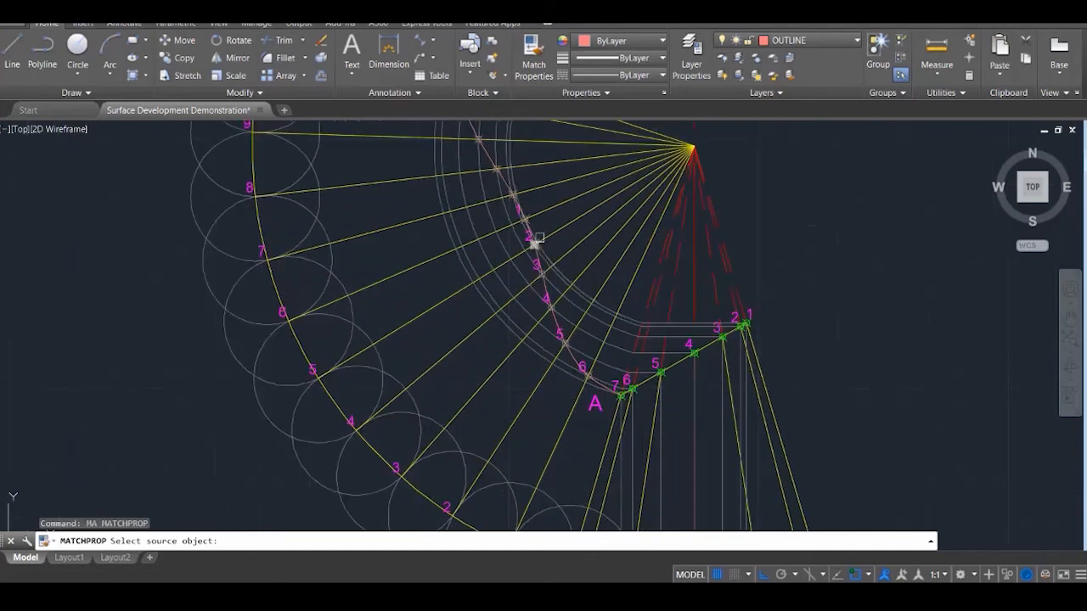
pyautogui.scroll(1, 513, 193)
pyautogui.click(502, 180)
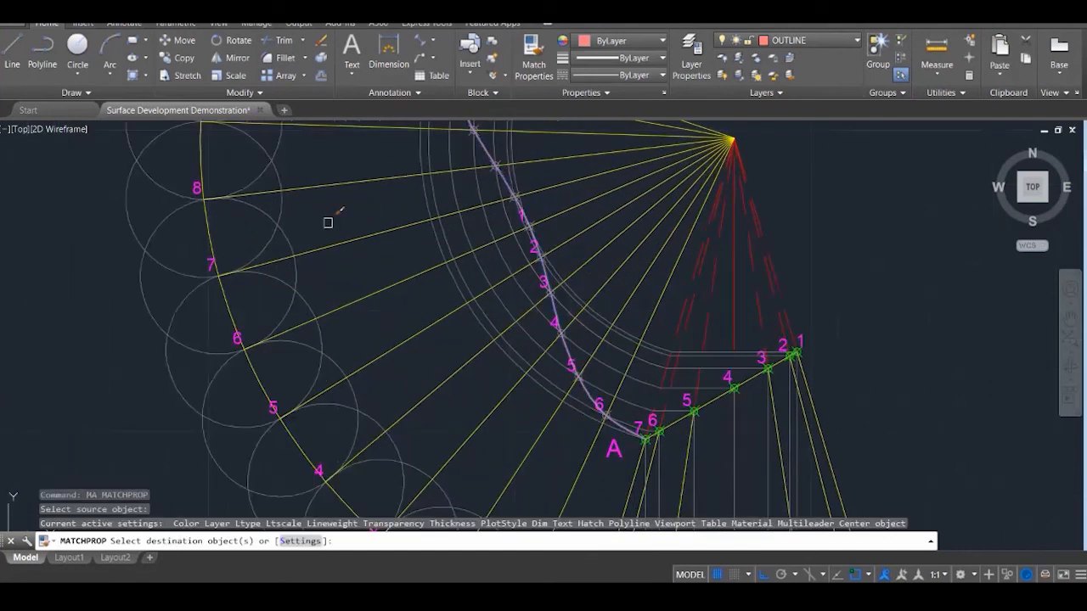
pyautogui.click(209, 228)
pyautogui.scroll(-3, 313, 246)
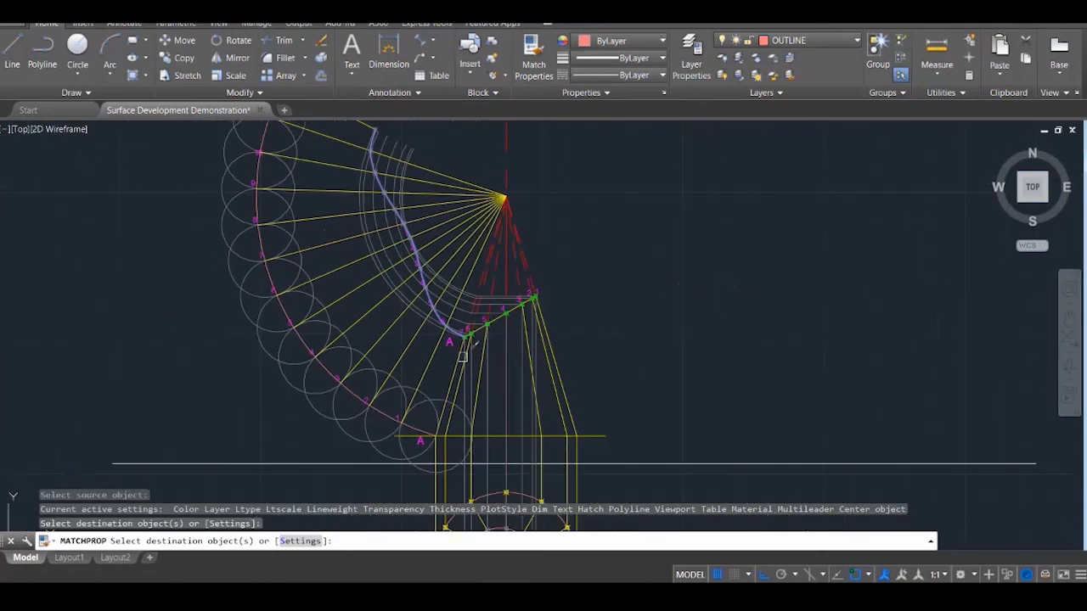
pyautogui.click(588, 439)
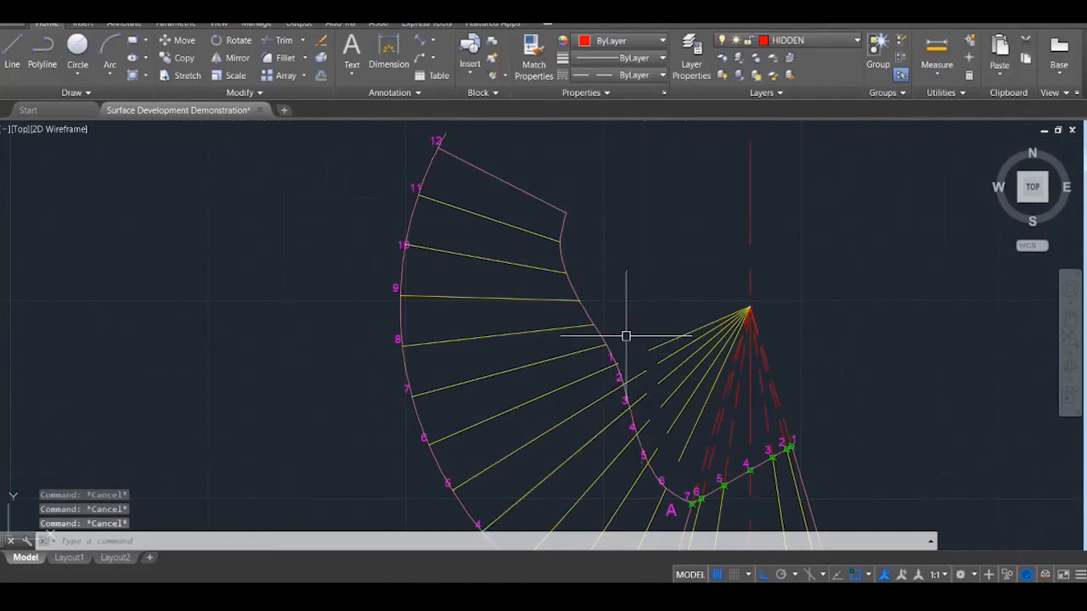
# Trim the radial line stubs that project inward past the spline, between its points 2 and 6
pyautogui.write('tr')
pyautogui.press('Return')
pyautogui.click(654, 285)
pyautogui.click(590, 472)
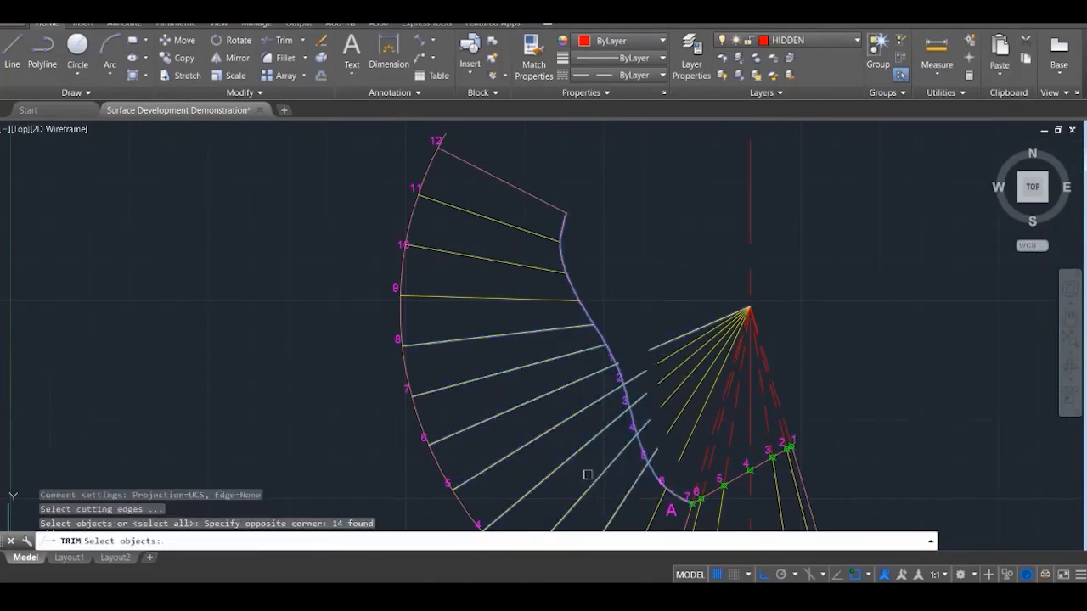
pyautogui.press('Return')
pyautogui.click(637, 375)
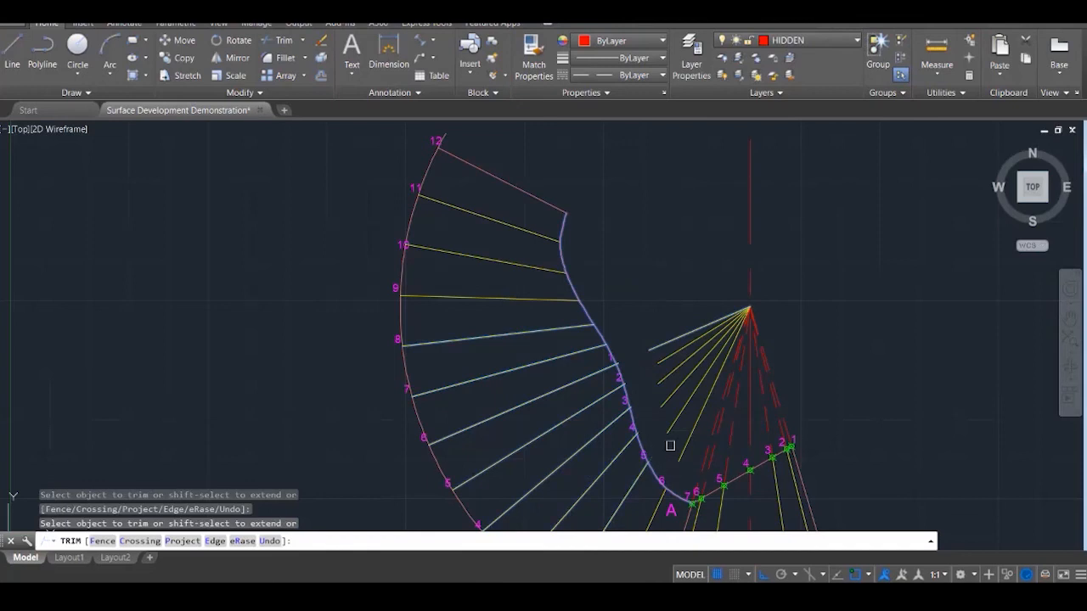
pyautogui.press('Escape')
pyautogui.press('Escape')
pyautogui.press('Escape')
# Extend the six short lines from the apex out to the spline at points 1 to 6
pyautogui.scroll(2, 670, 456)
pyautogui.write('ex')
pyautogui.press('Return')
pyautogui.click(707, 417)
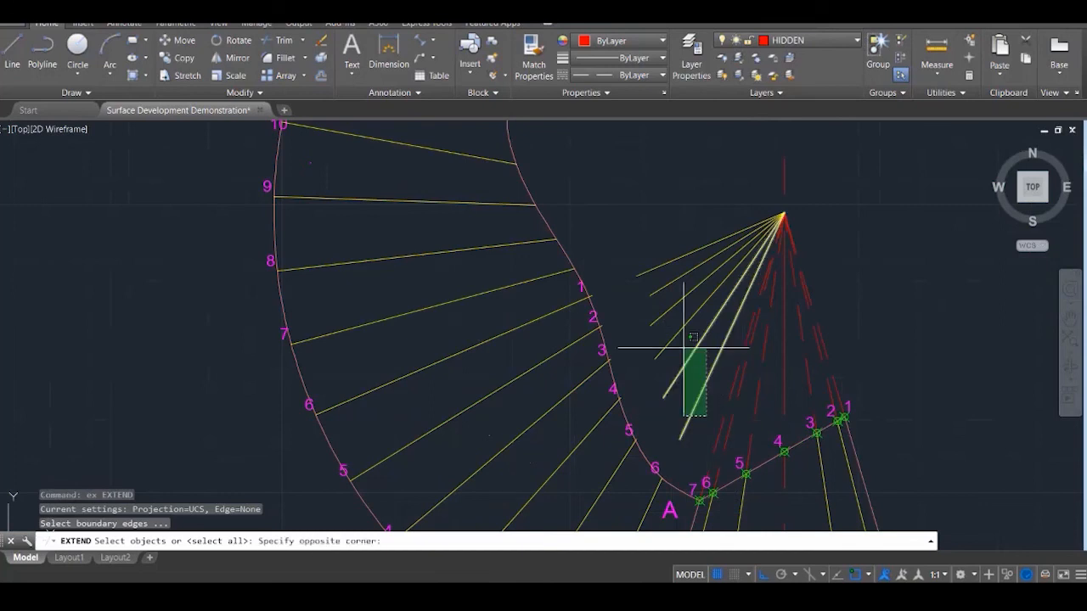
pyautogui.click(668, 230)
pyautogui.press('Return')
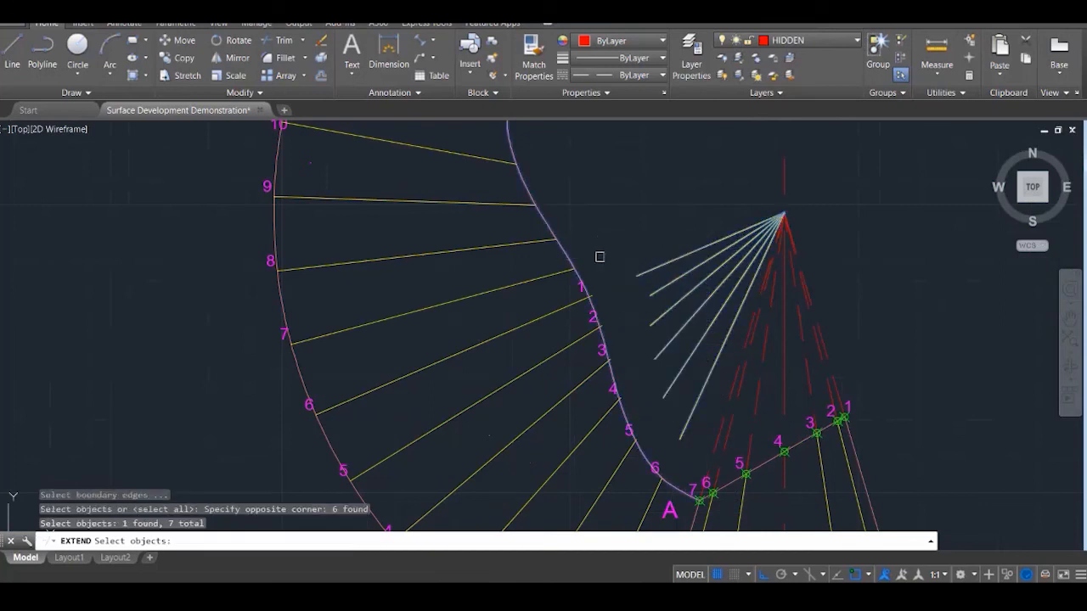
pyautogui.click(646, 273)
pyautogui.click(661, 312)
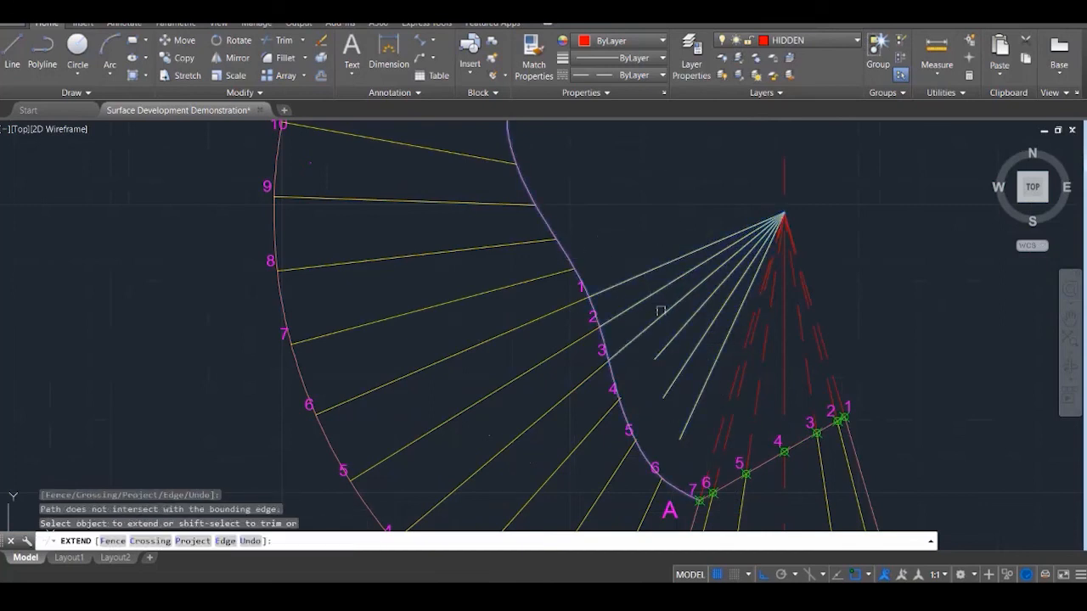
pyautogui.click(666, 345)
pyautogui.click(678, 379)
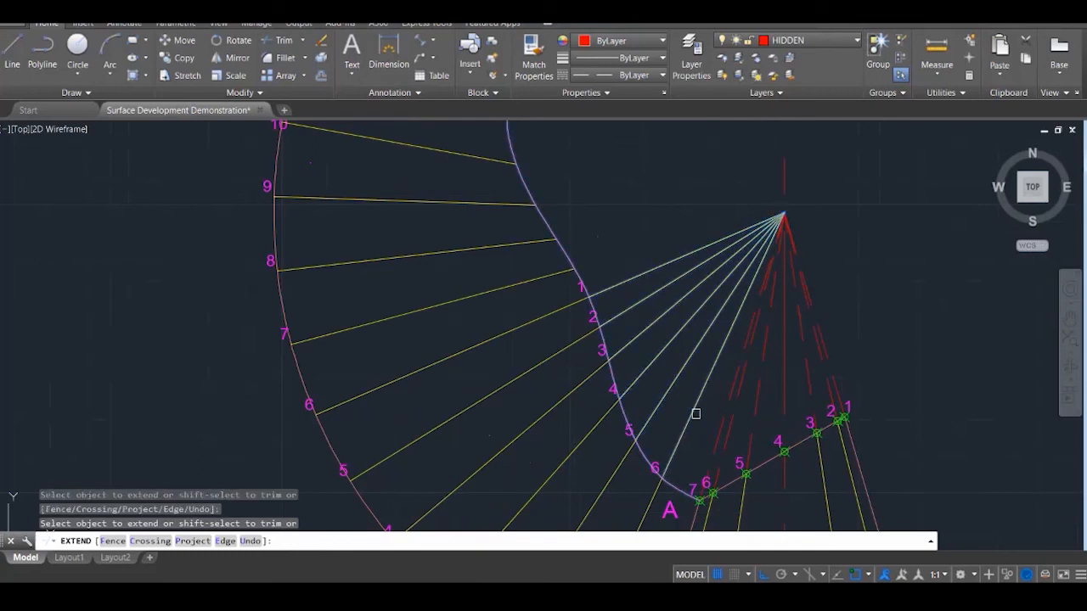
pyautogui.click(695, 412)
pyautogui.press('Escape')
pyautogui.press('Escape')
# Match a dashed hidden line's properties onto the six lines between the apex and the spline
pyautogui.scroll(-5, 625, 376)
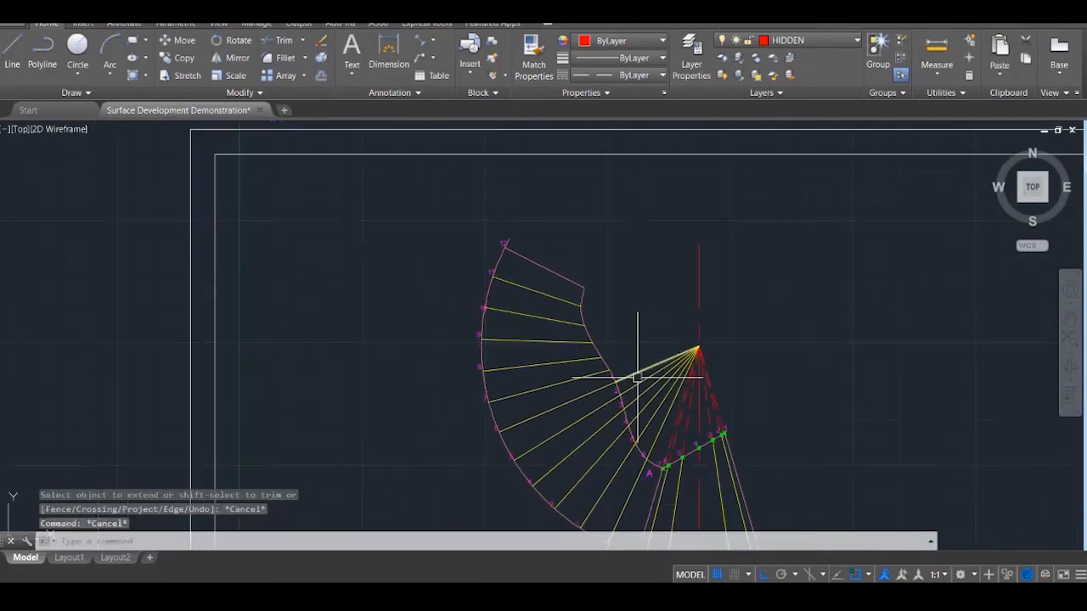
pyautogui.scroll(2, 638, 376)
pyautogui.write('ma')
pyautogui.press('Return')
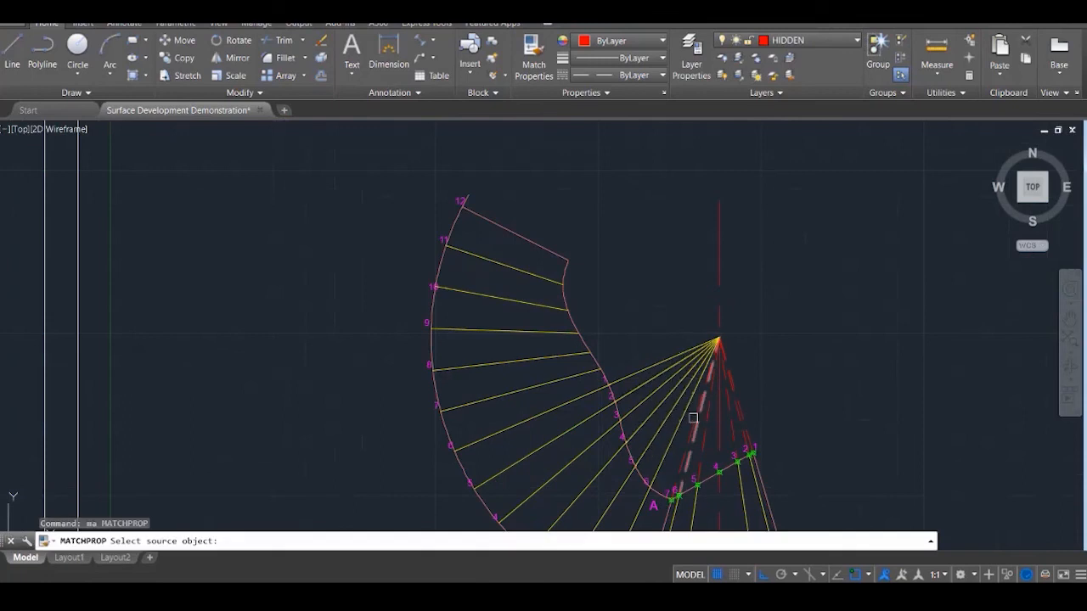
pyautogui.click(692, 418)
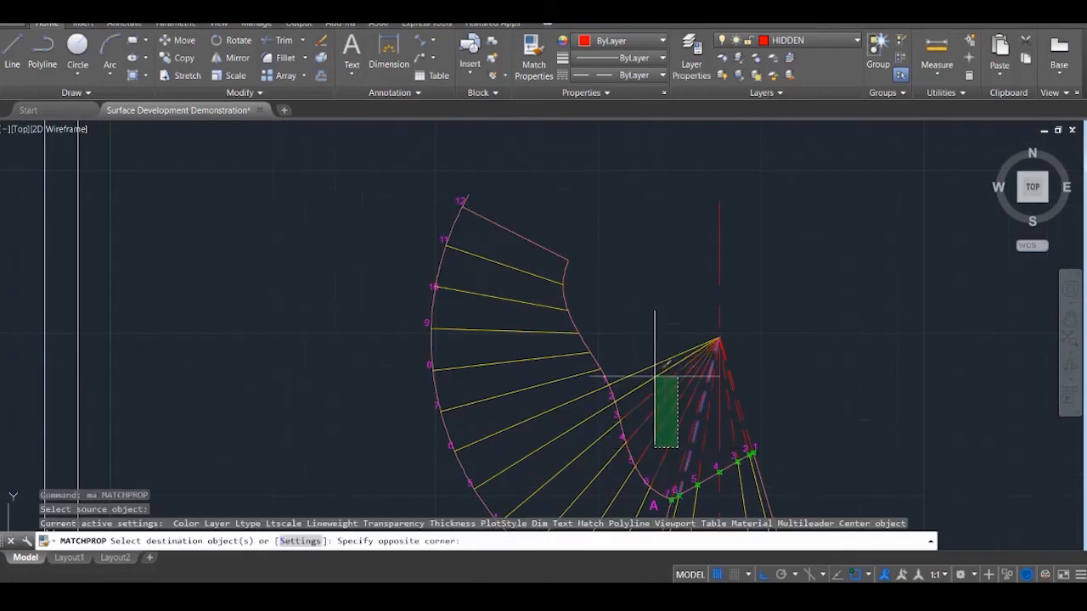
pyautogui.click(652, 358)
pyautogui.scroll(1, 655, 319)
pyautogui.press('Escape')
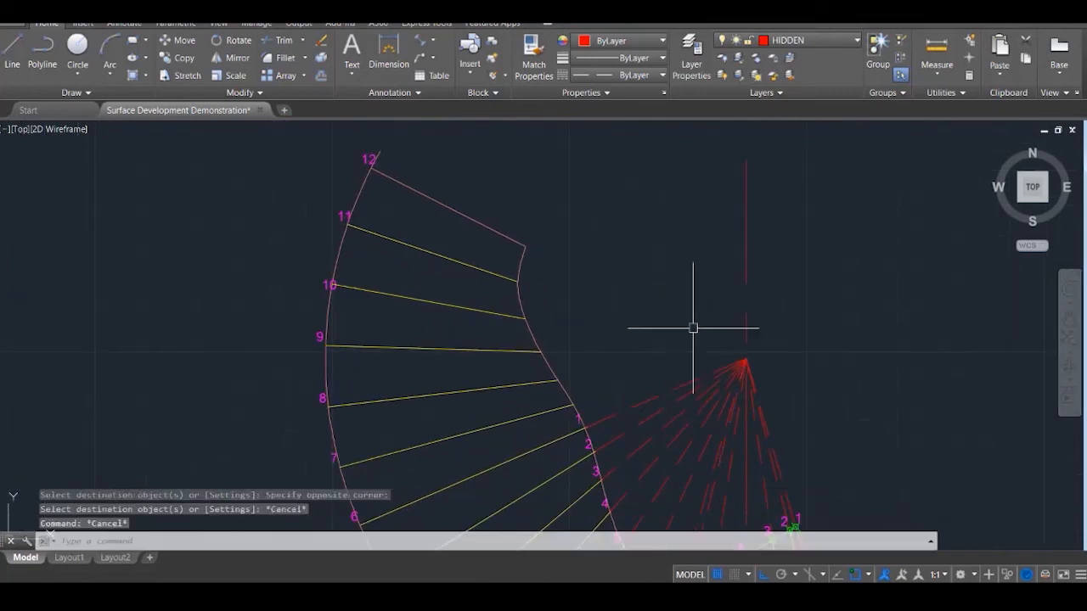
pyautogui.press('Escape')
# Draw hidden lines from the apex to the spline ends of radial lines 7 and 8
pyautogui.write('l')
pyautogui.press('Return')
pyautogui.click(746, 358)
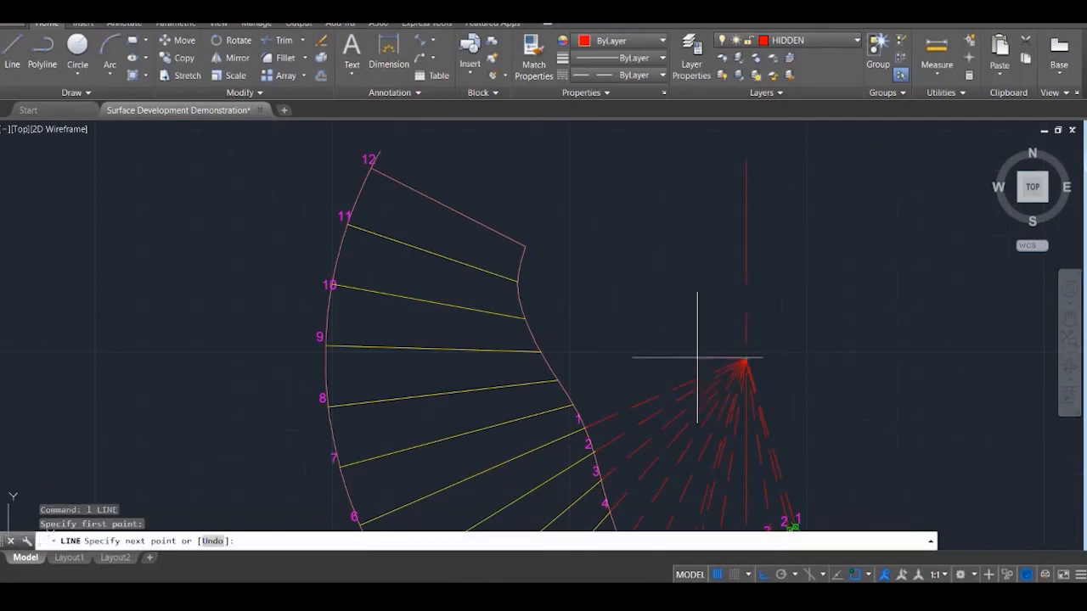
pyautogui.click(573, 405)
pyautogui.press('Return')
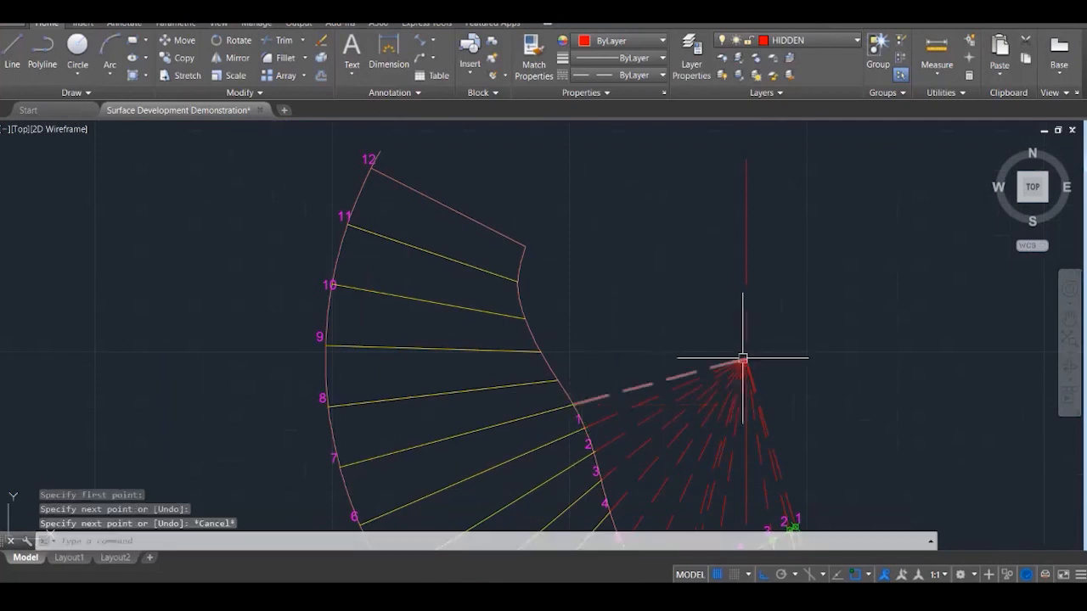
pyautogui.press('Return')
pyautogui.click(744, 361)
pyautogui.press('Escape')
# Draw hidden lines from the apex to the spline ends of radial lines 9 and 10
pyautogui.press('Return')
pyautogui.click(742, 363)
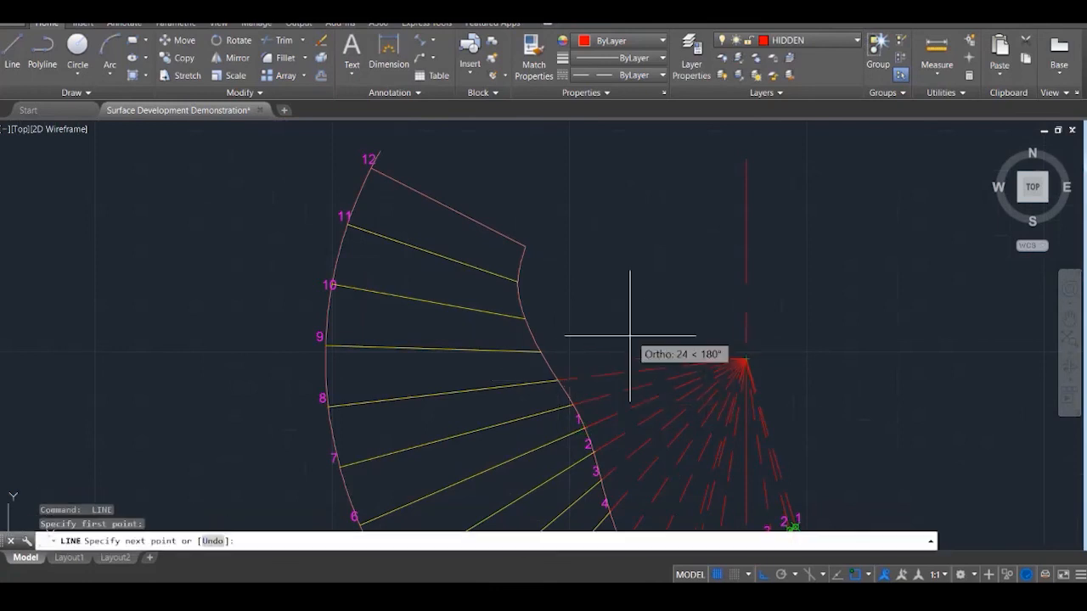
pyautogui.click(539, 350)
pyautogui.press('Escape')
pyautogui.press('Return')
pyautogui.click(742, 362)
pyautogui.click(525, 318)
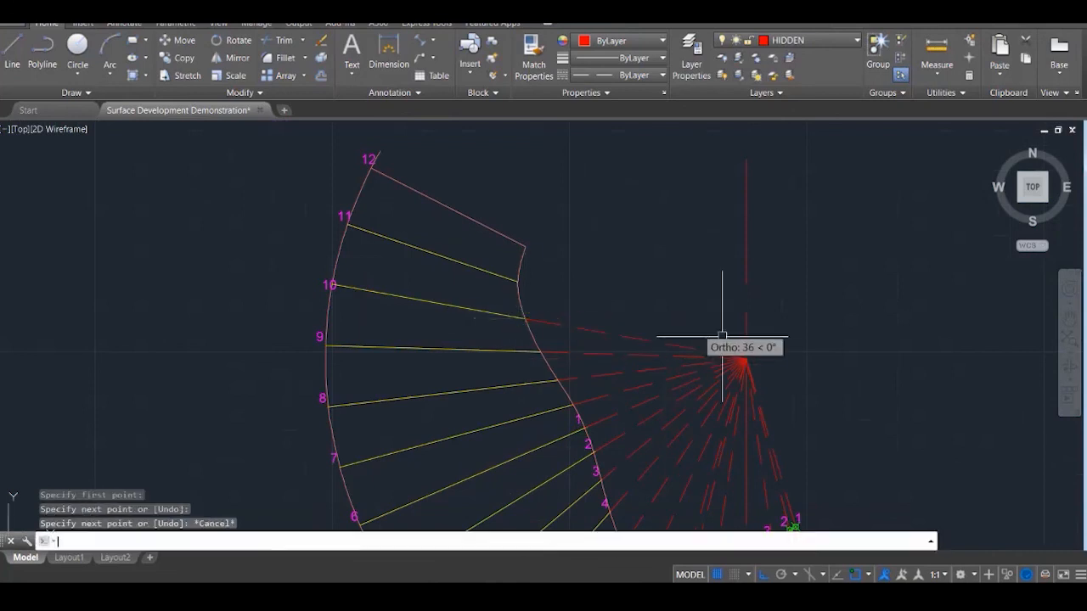
pyautogui.press('Escape')
# Draw hidden lines from the apex to the spline ends of radial lines 11 and 12
pyautogui.press('Return')
pyautogui.click(742, 362)
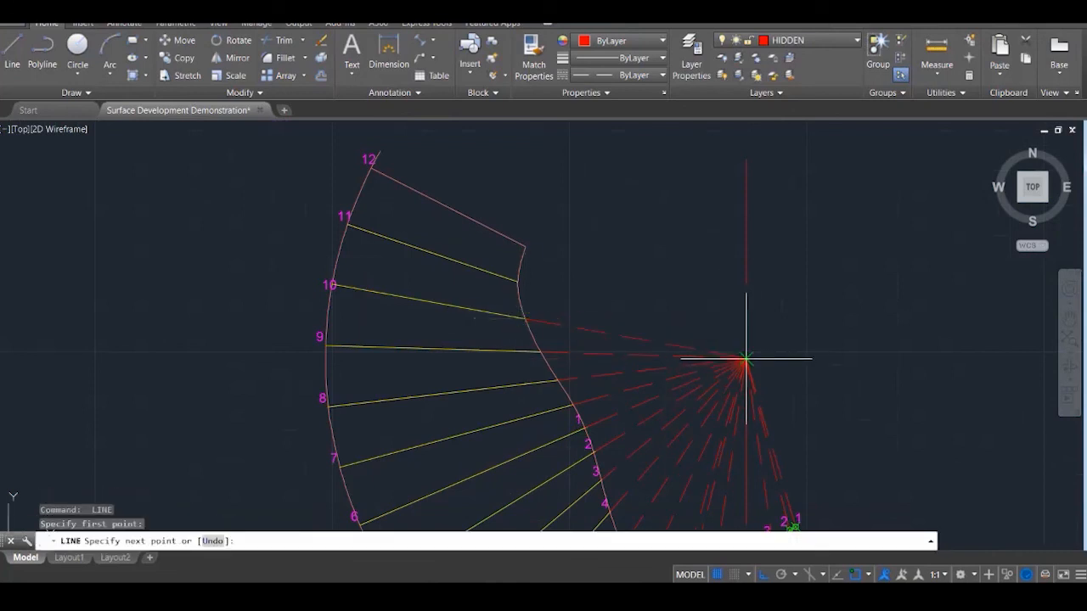
pyautogui.click(518, 282)
pyautogui.press('Escape')
pyautogui.press('Return')
pyautogui.click(742, 361)
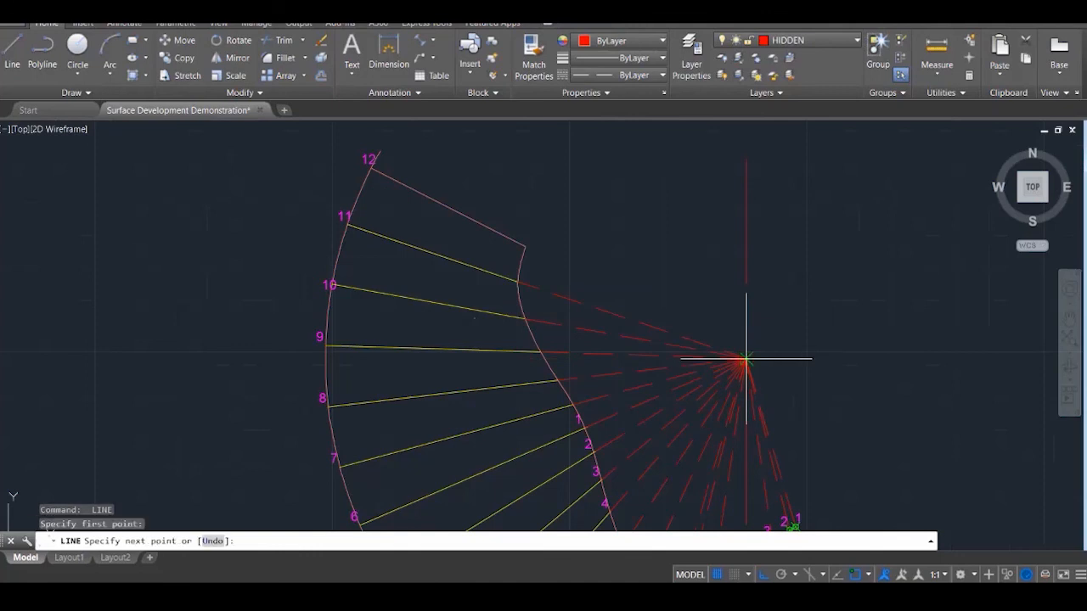
pyautogui.click(524, 246)
pyautogui.press('Escape')
pyautogui.press('Escape')
pyautogui.scroll(-3, 575, 213)
pyautogui.scroll(-2, 592, 201)
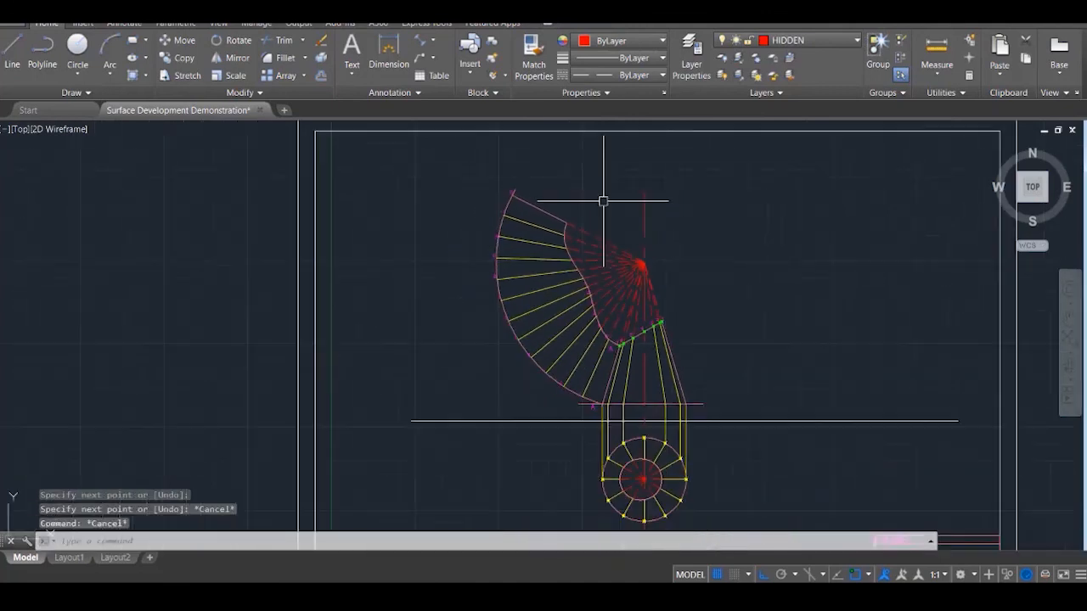
pyautogui.scroll(-1, 726, 352)
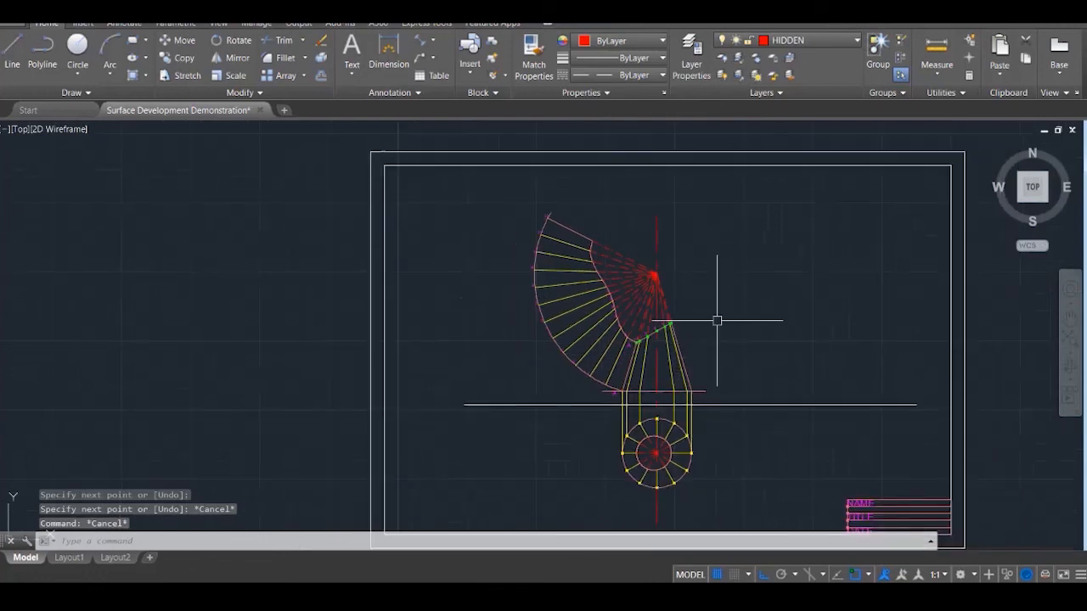
pyautogui.scroll(-1, 548, 276)
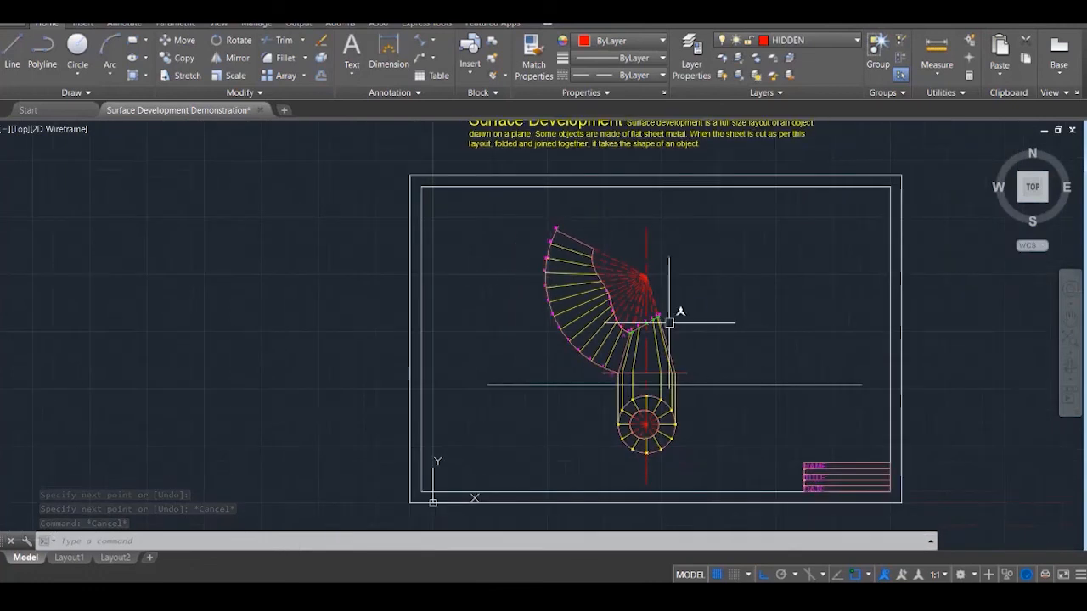
pyautogui.scroll(-2, 626, 315)
pyautogui.scroll(2, 626, 315)
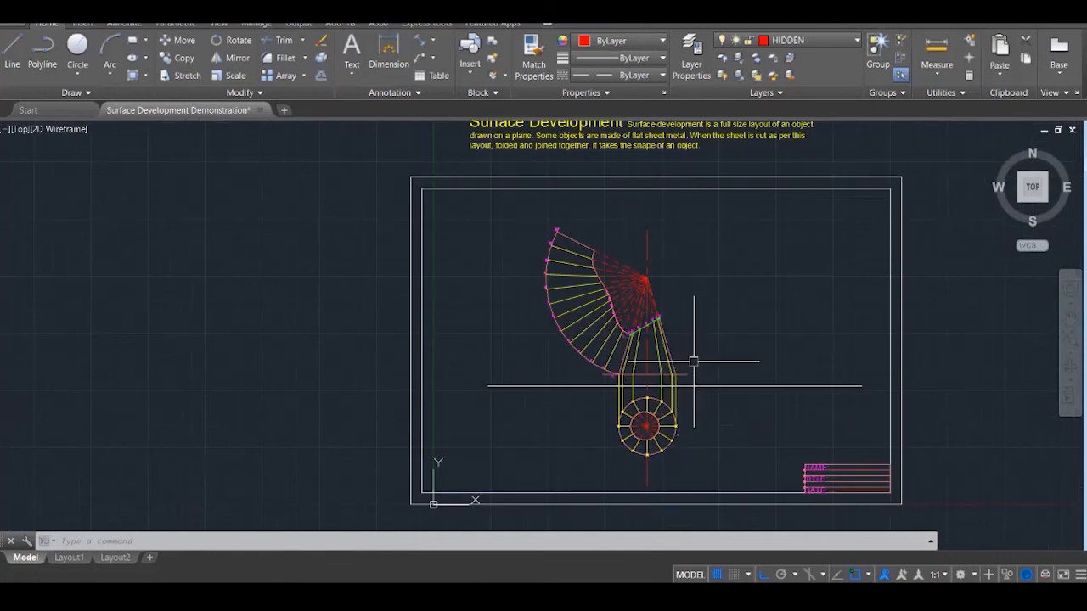
pyautogui.press('Escape')
pyautogui.press('Escape')
pyautogui.press('Escape')
# Add a multiline text label reading PLAN below the circular plan view, with Middle Center justification
pyautogui.scroll(1, 695, 363)
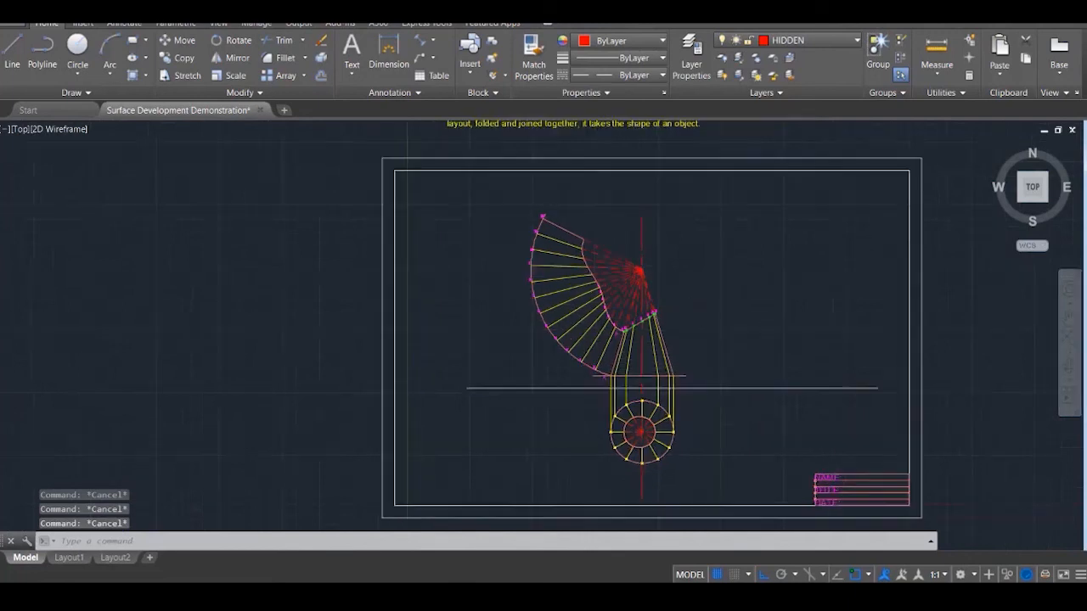
pyautogui.scroll(1, 697, 376)
pyautogui.write('mt')
pyautogui.press('Return')
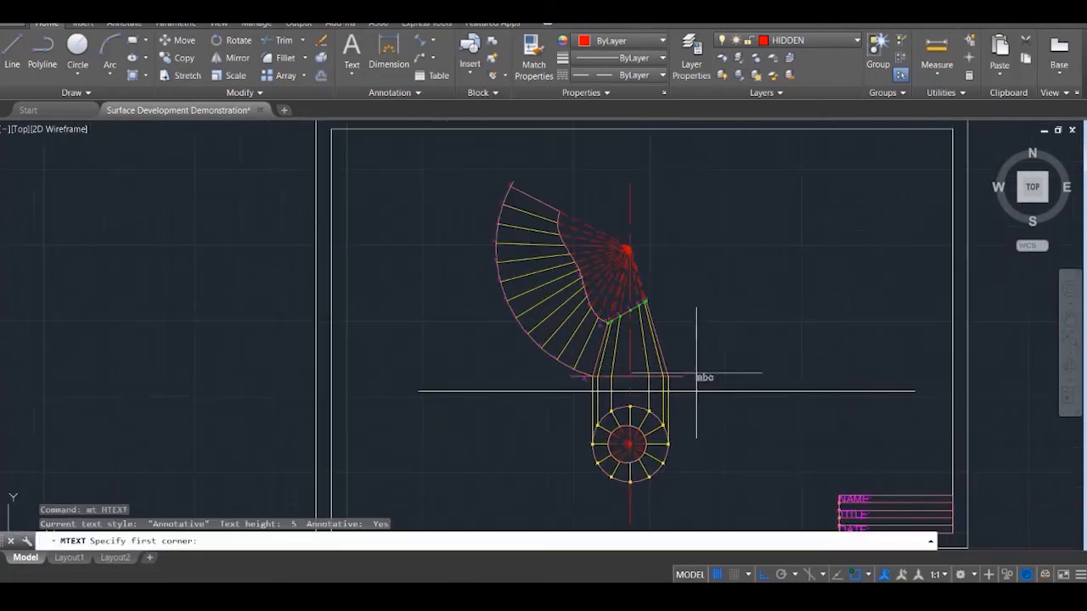
pyautogui.click(583, 489)
pyautogui.click(729, 509)
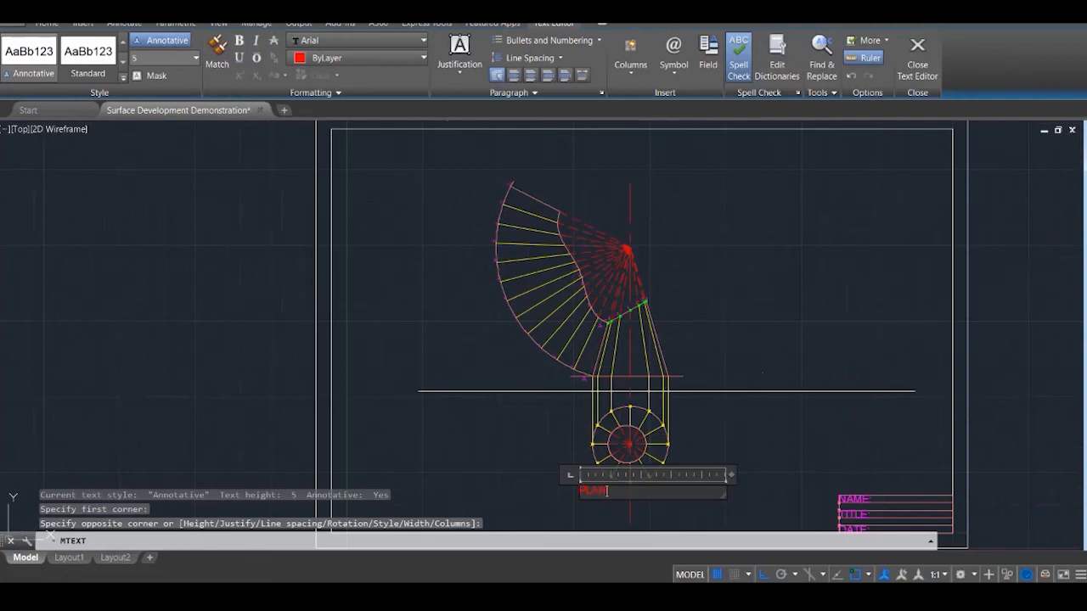
pyautogui.hotkey('ctrl', 'a')
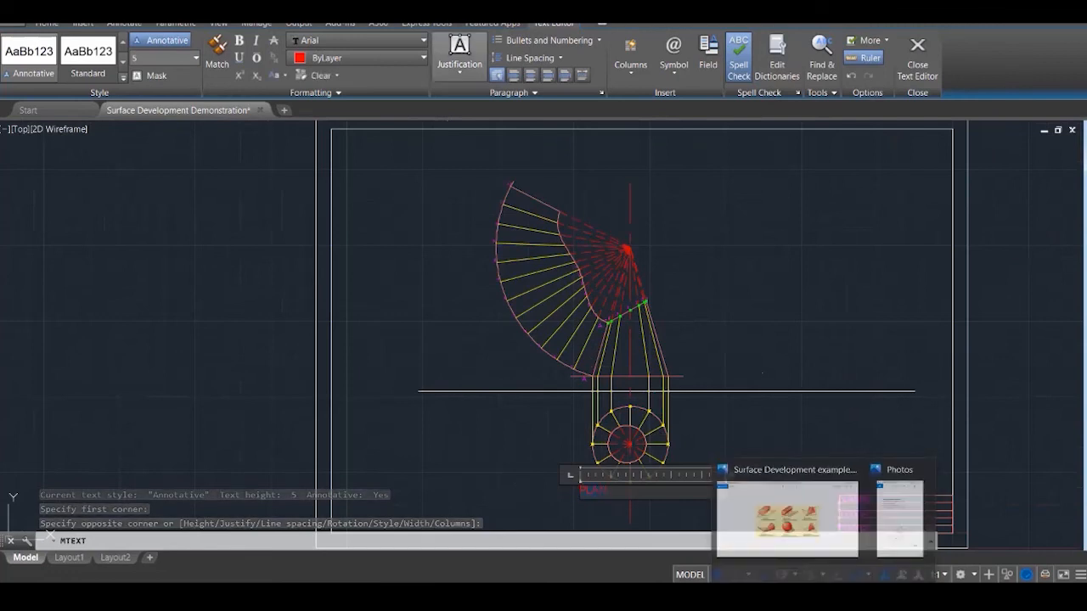
pyautogui.click(459, 53)
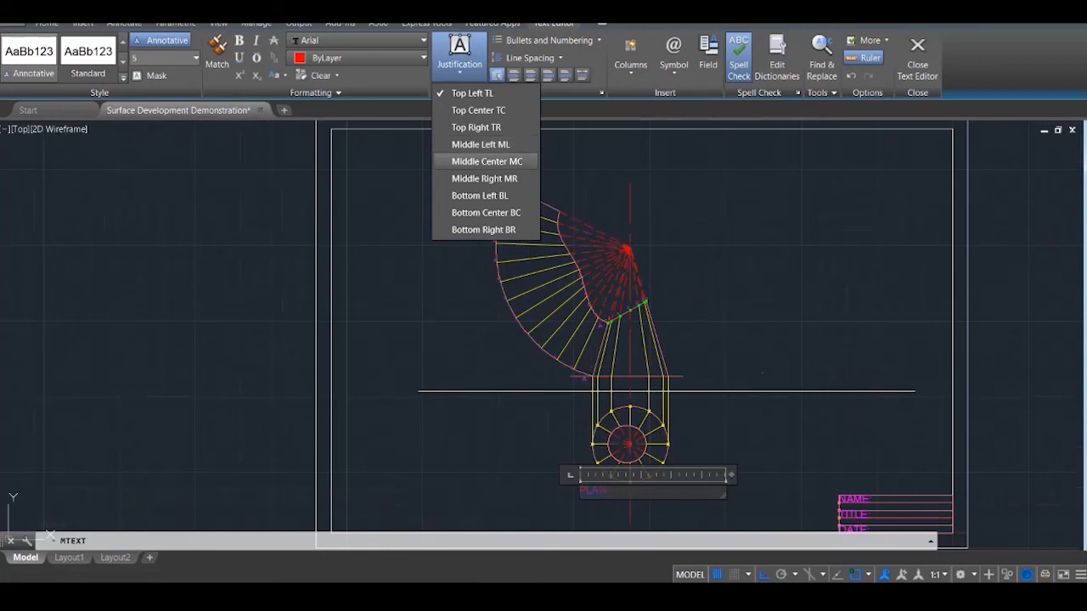
pyautogui.click(480, 161)
pyautogui.click(648, 528)
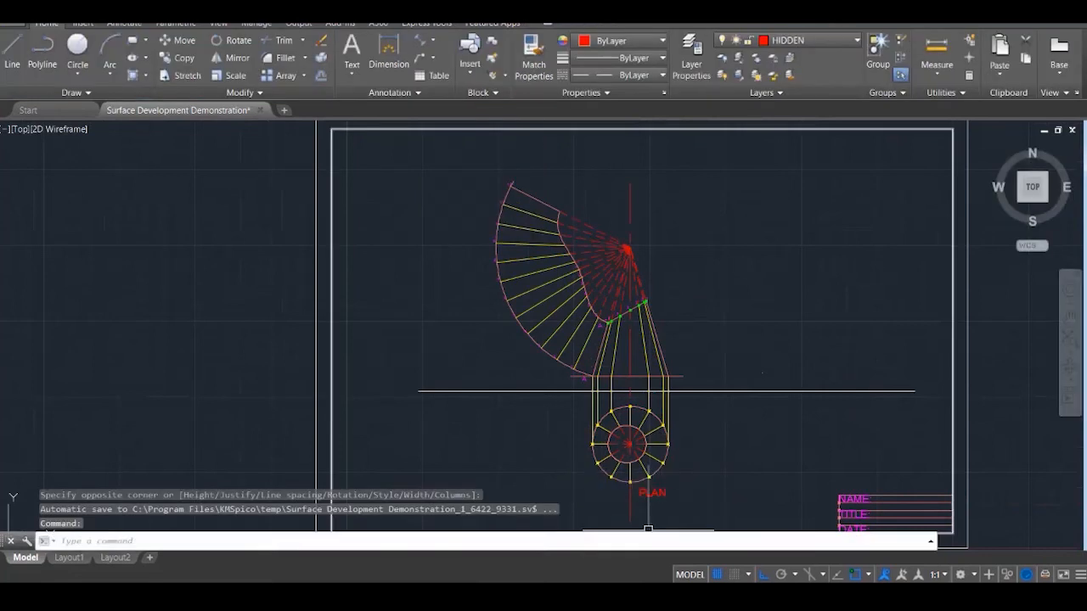
# Copy the PLAN label to just below the base of the front elevation
pyautogui.write('c')
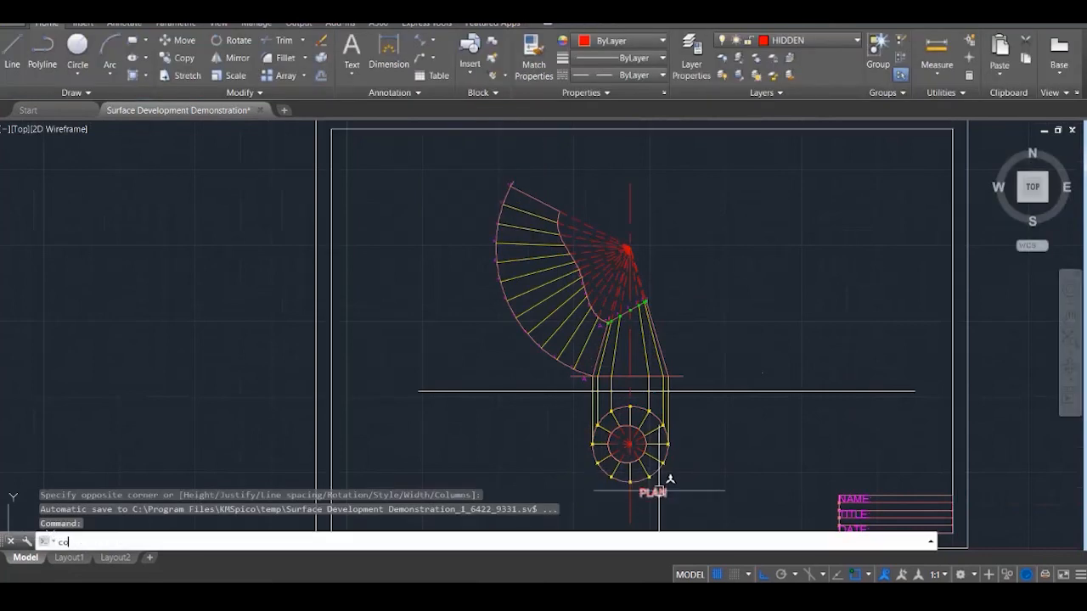
pyautogui.write('o')
pyautogui.press('Return')
pyautogui.click(668, 484)
pyautogui.press('Return')
pyautogui.click(629, 481)
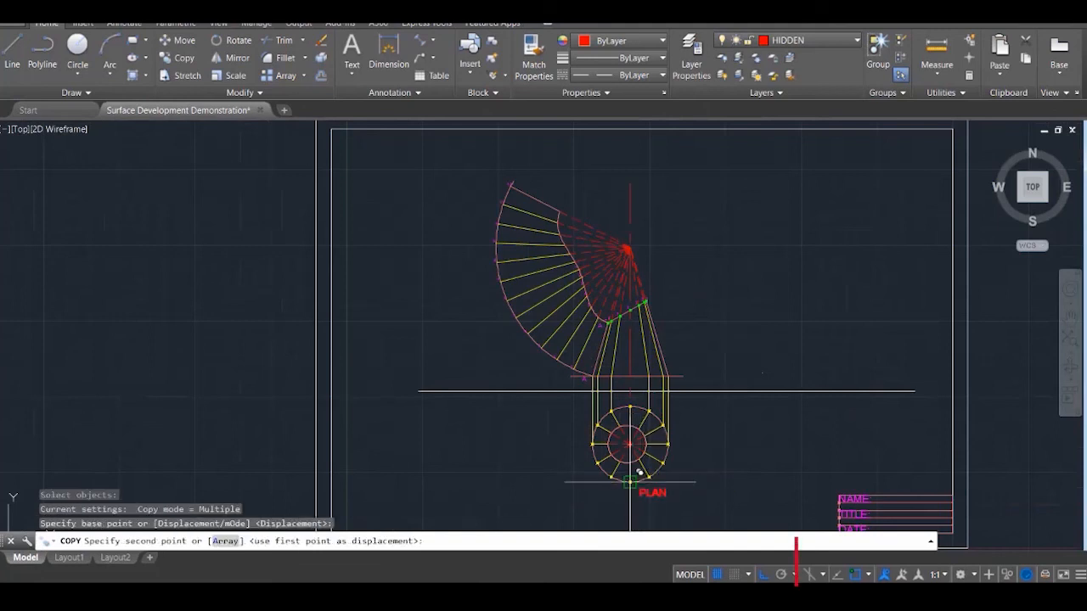
pyautogui.click(649, 381)
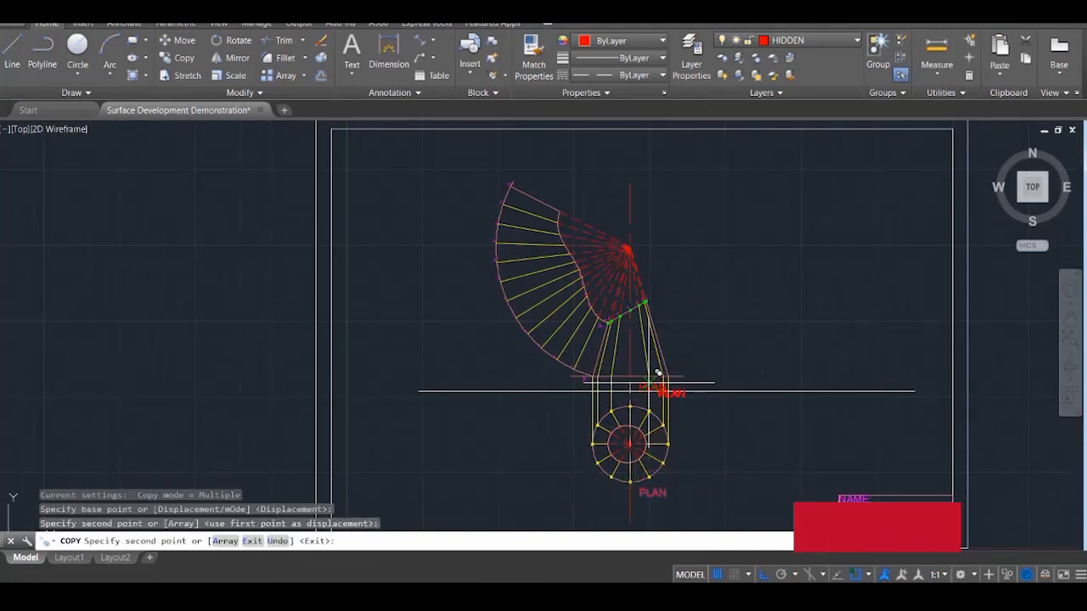
pyautogui.press('Escape')
pyautogui.press('Escape')
# Change the copied label under the elevation to FRONT ELEVATION
pyautogui.scroll(1, 653, 384)
pyautogui.click(640, 385)
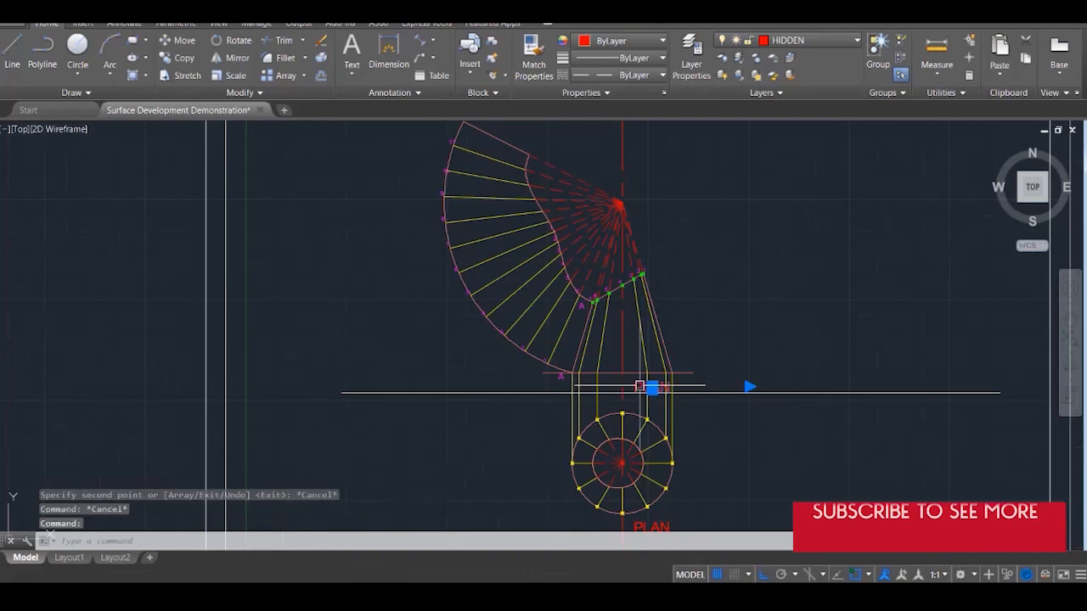
pyautogui.doubleClick(641, 386)
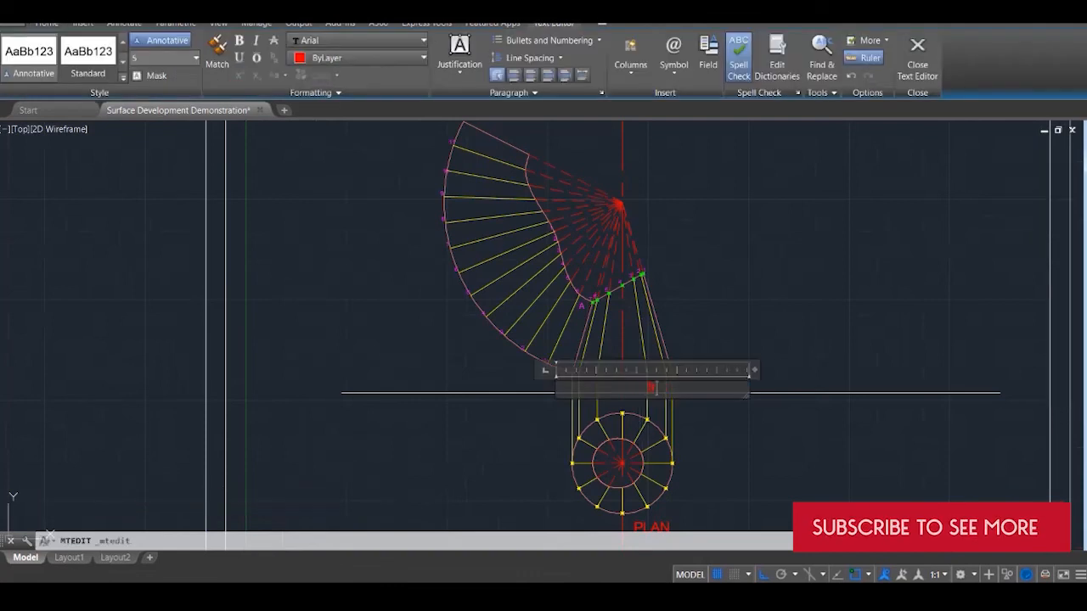
pyautogui.press('BackSpace')
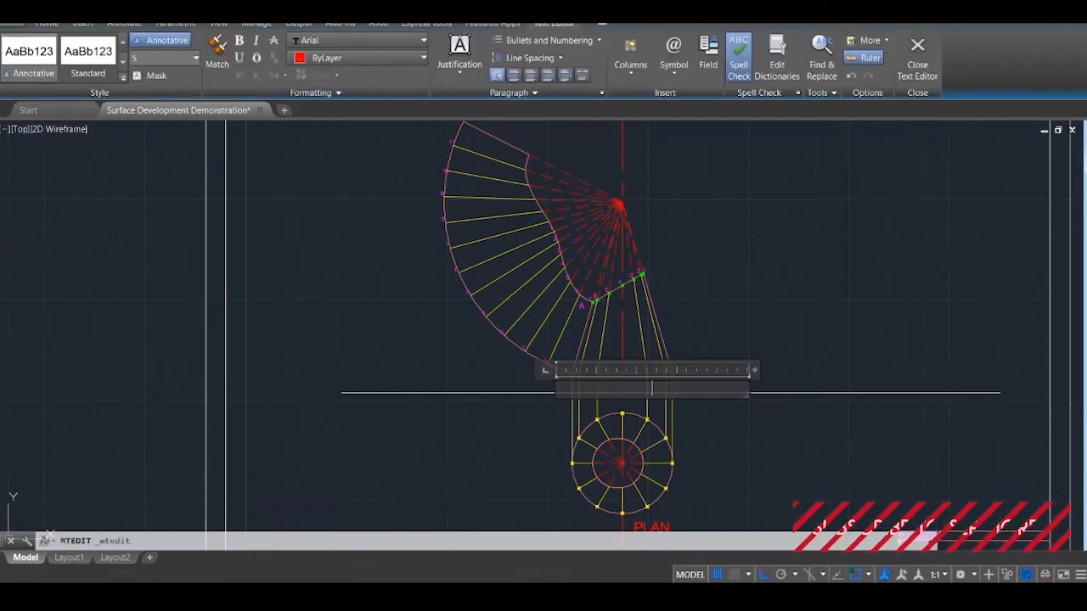
pyautogui.write('FRONT ELEVATION')
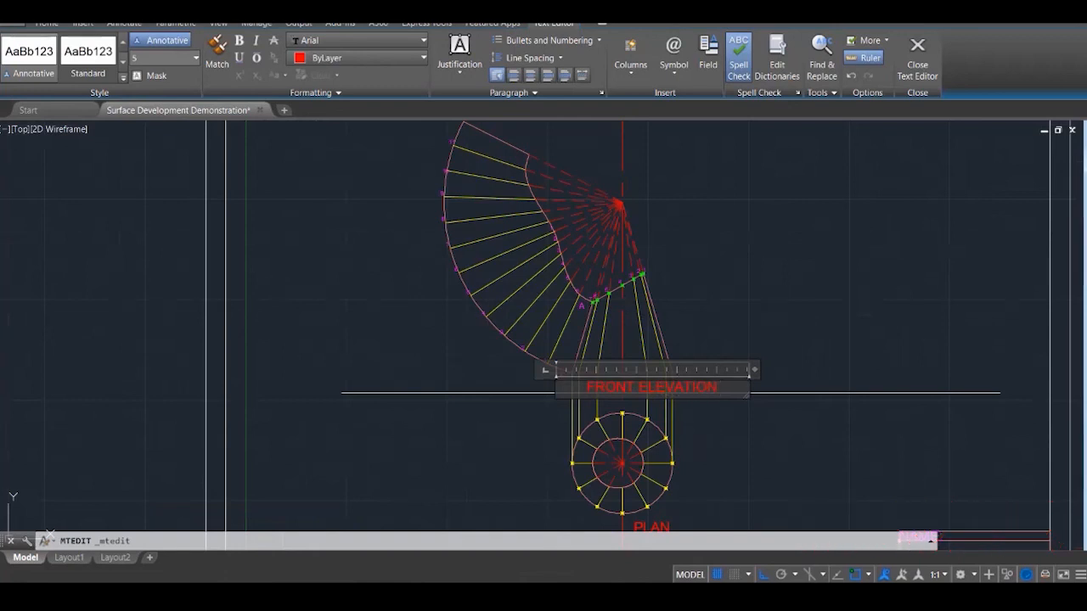
pyautogui.click(743, 335)
# Copy the FRONT ELEVATION label to the open area left of the development arc, with Ortho off
pyautogui.write('c')
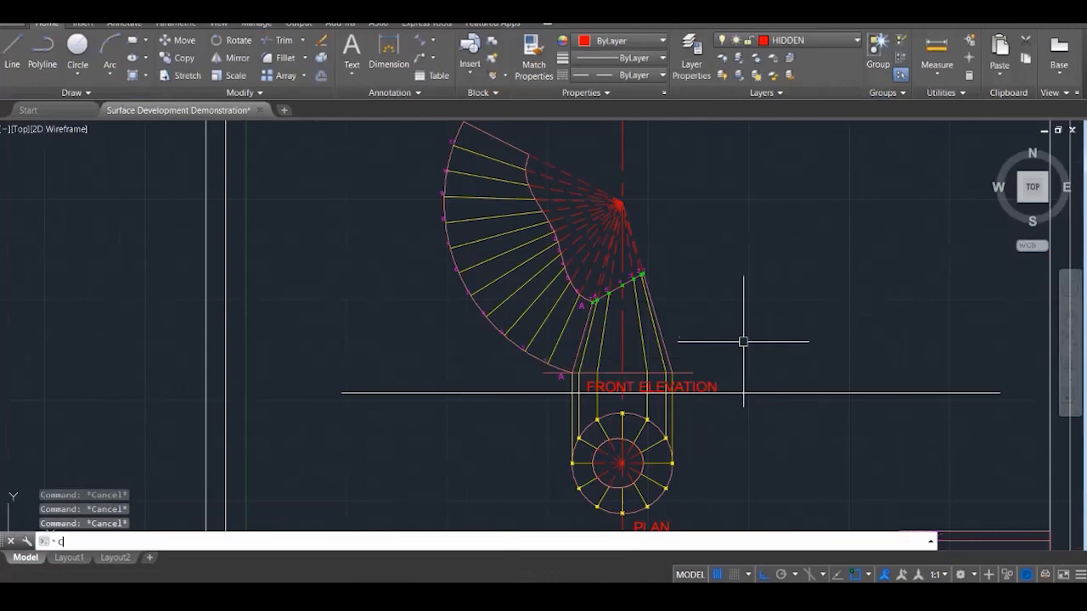
pyautogui.write('o')
pyautogui.press('Return')
pyautogui.click(705, 384)
pyautogui.press('Return')
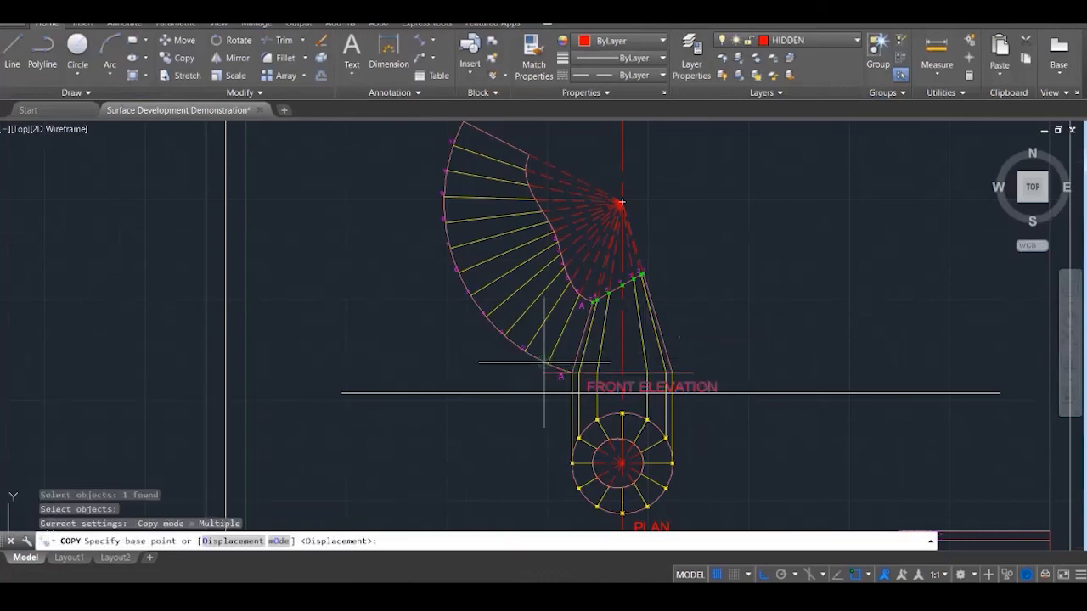
pyautogui.click(542, 374)
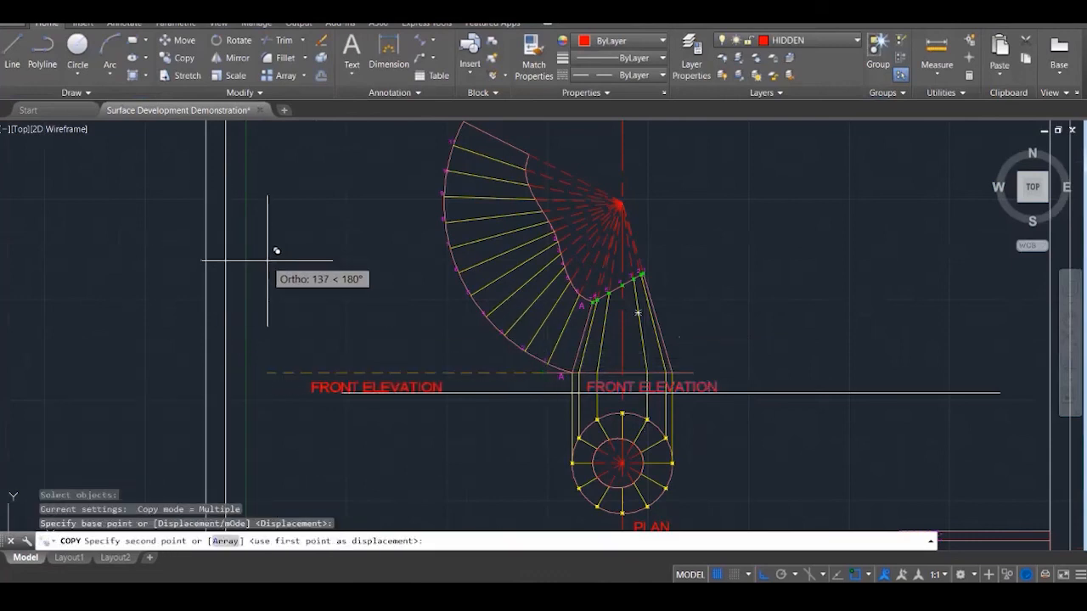
pyautogui.press('F8')
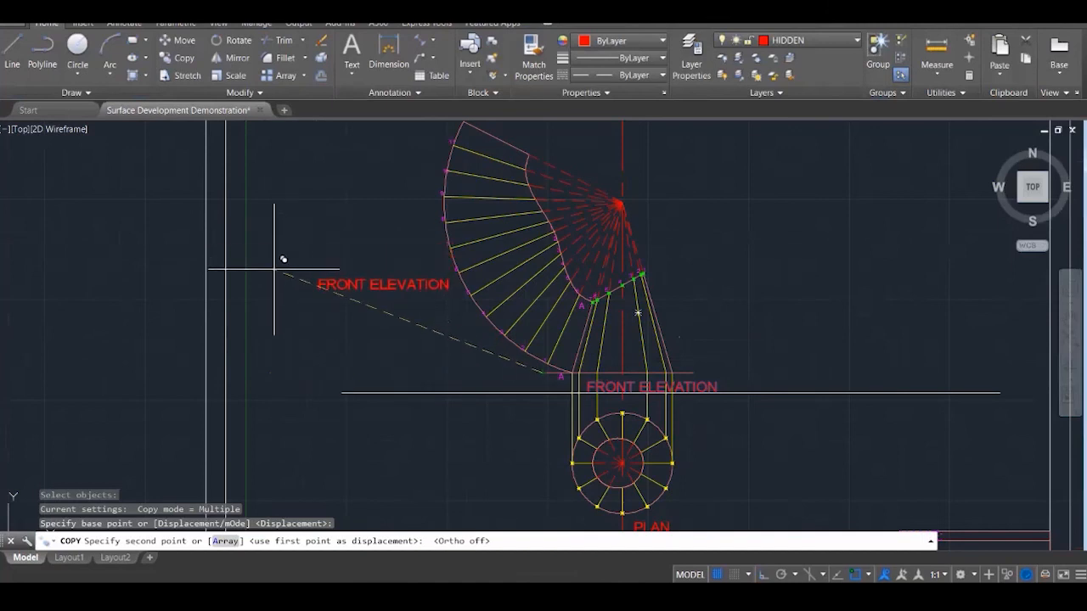
pyautogui.click(283, 259)
pyautogui.press('Escape')
# Change the copied label beside the development to SURFACE DEVELOPMENT
pyautogui.doubleClick(352, 283)
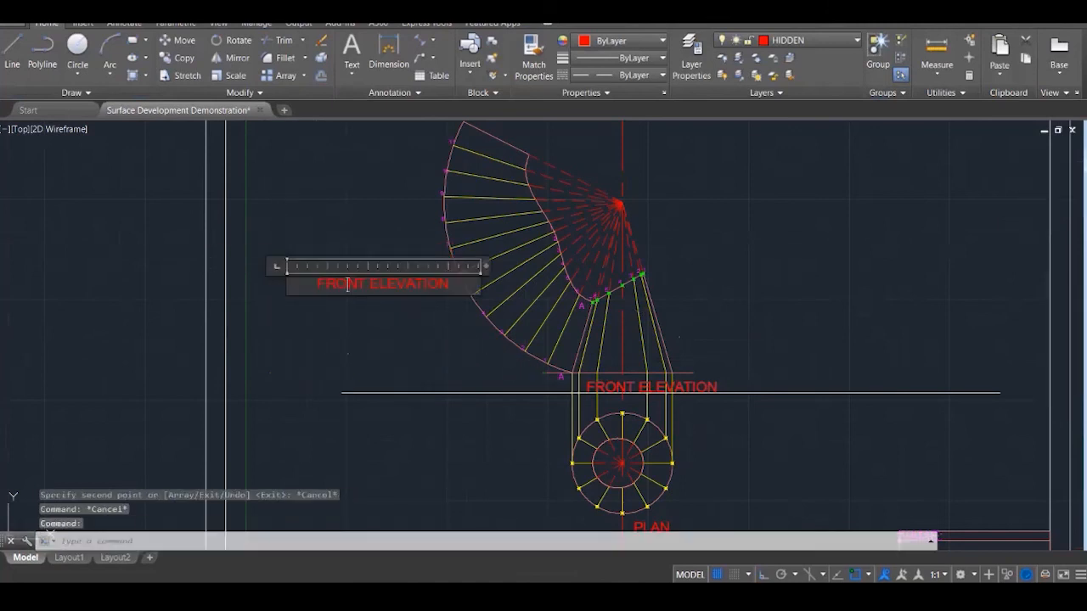
pyautogui.write('SURFACE DEVELOPMENT')
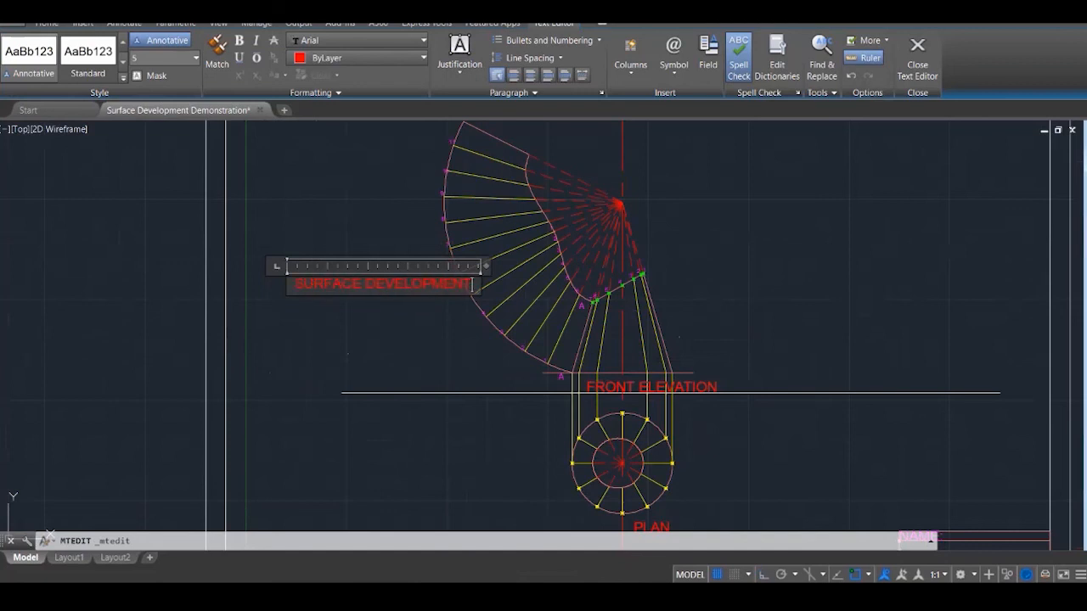
pyautogui.press('Escape')
# Move the SURFACE DEVELOPMENT label slightly left so it clears the development arc
pyautogui.click(414, 278)
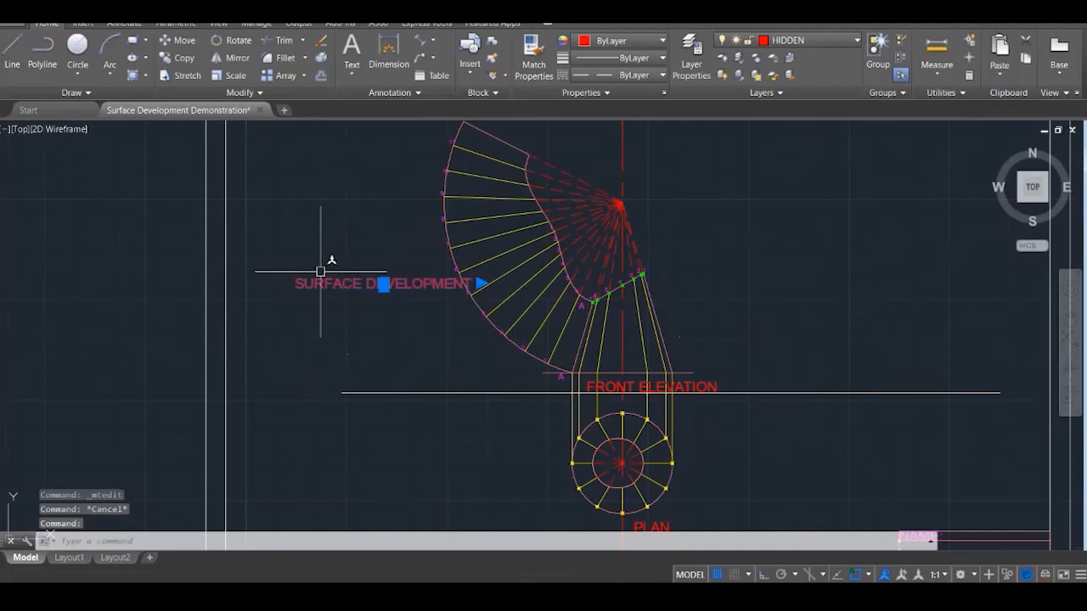
pyautogui.click(384, 283)
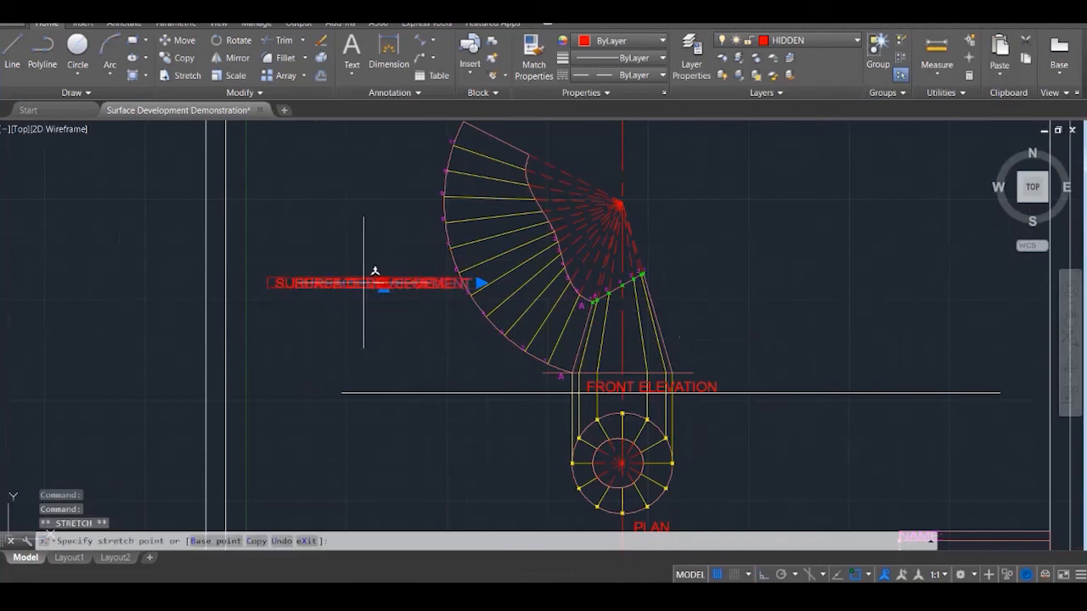
pyautogui.click(362, 283)
pyautogui.press('Escape')
pyautogui.press('Escape')
pyautogui.press('Escape')
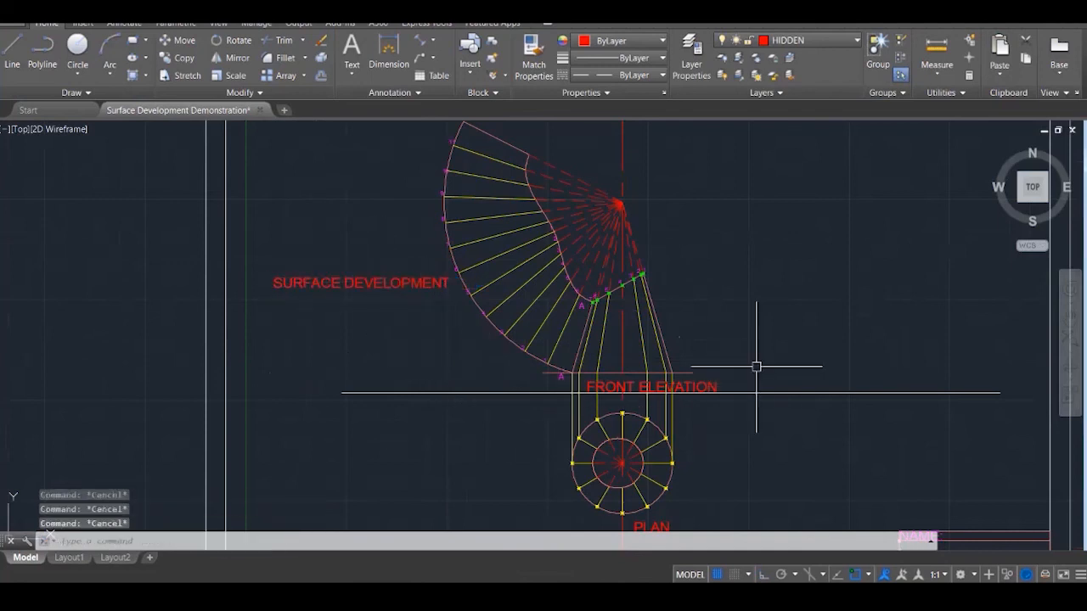
# Assign the FRONT ELEVATION, PLAN and SURFACE DEVELOPMENT labels to the TEXT layer
pyautogui.click(699, 384)
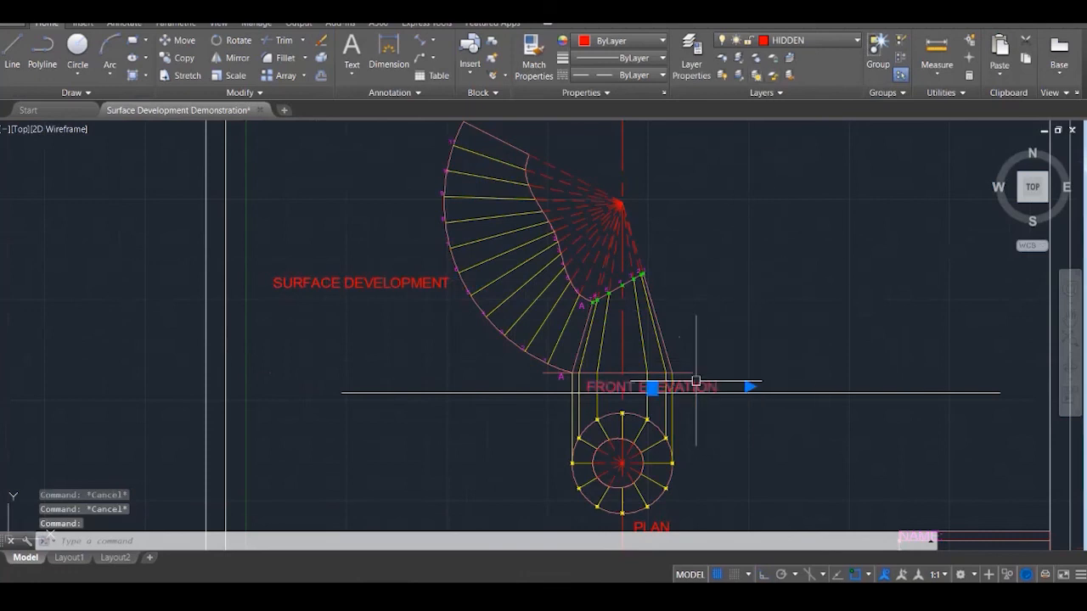
pyautogui.click(653, 524)
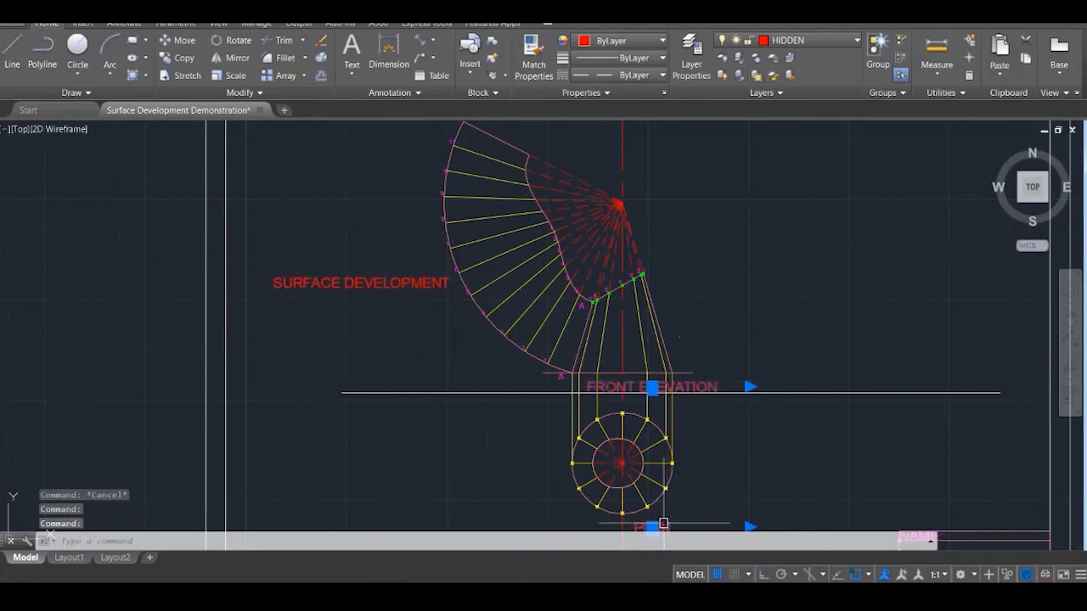
pyautogui.click(376, 284)
pyautogui.click(803, 41)
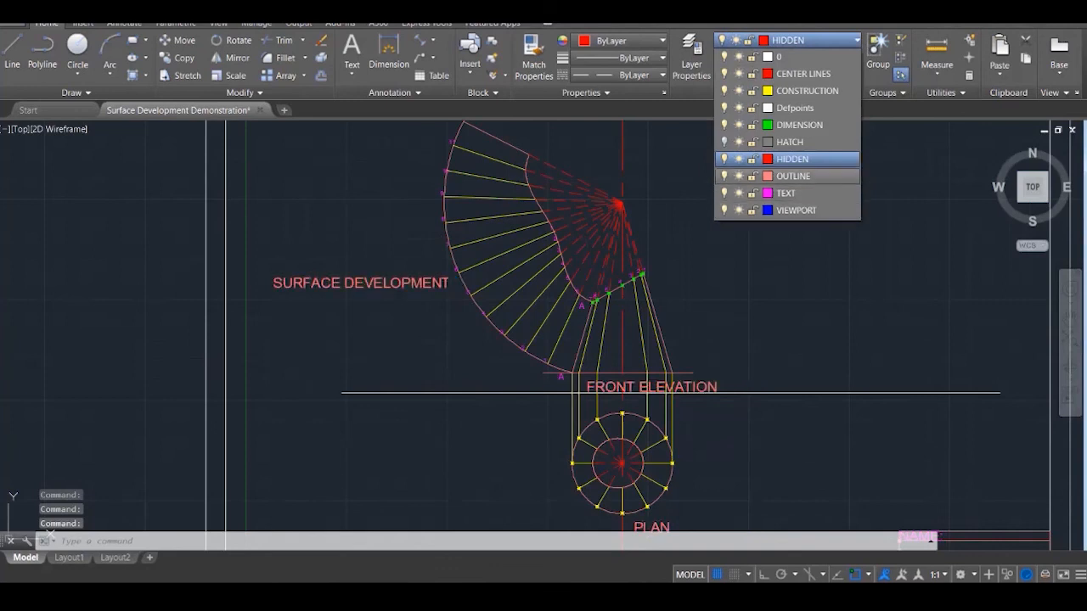
pyautogui.click(786, 192)
pyautogui.press('Escape')
pyautogui.press('Escape')
pyautogui.press('Escape')
pyautogui.scroll(-2, 769, 252)
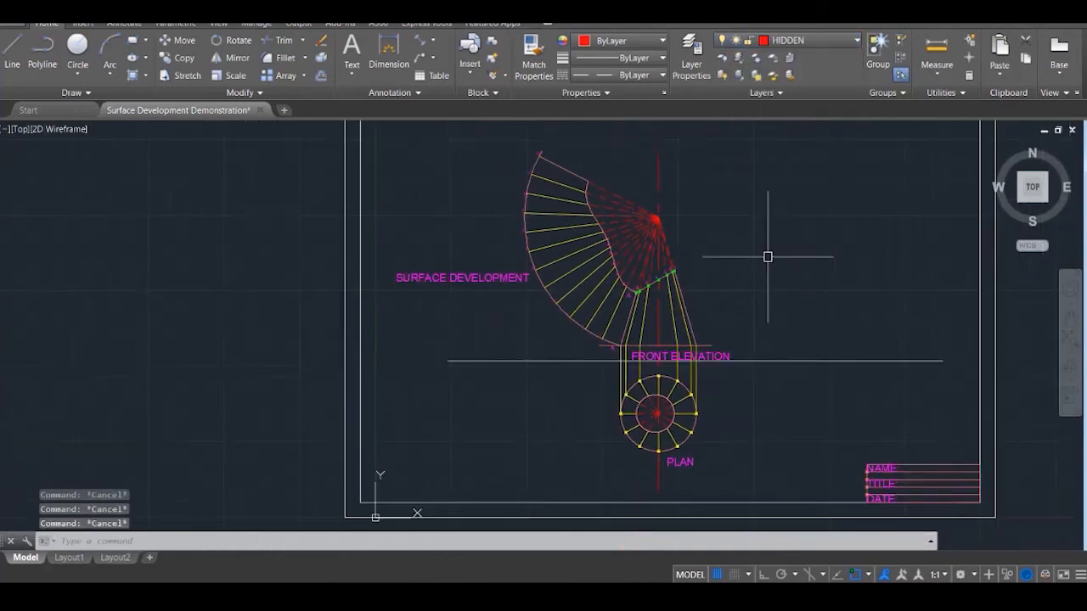
# Switch to Photos to review the truncated cone question sheet, and return to AutoCAD to compare the finished views
pyautogui.click(1070, 338)
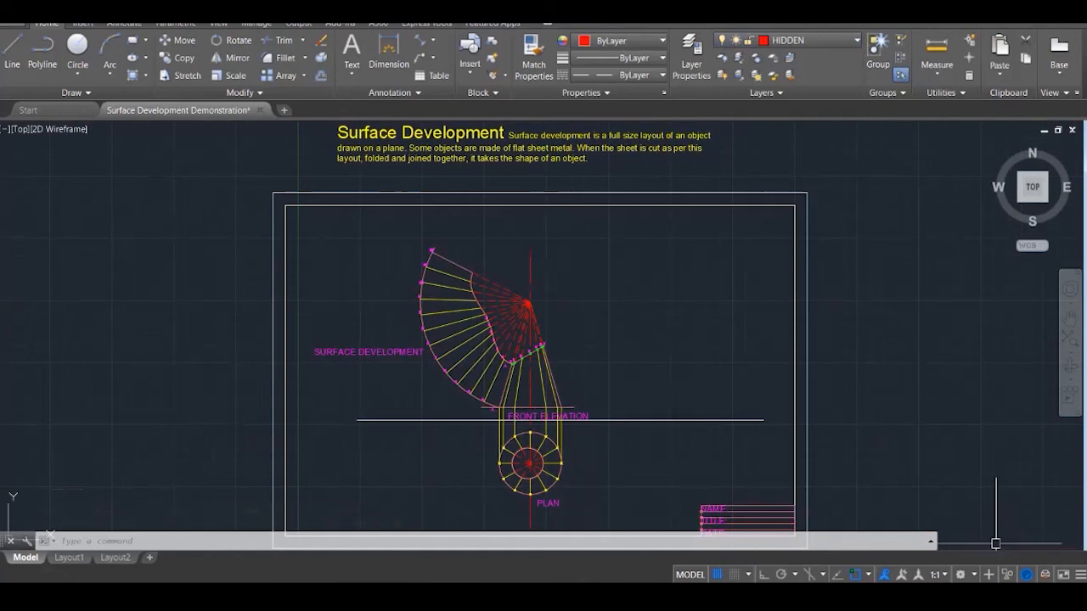
pyautogui.moveTo(823, 596)
pyautogui.click(902, 514)
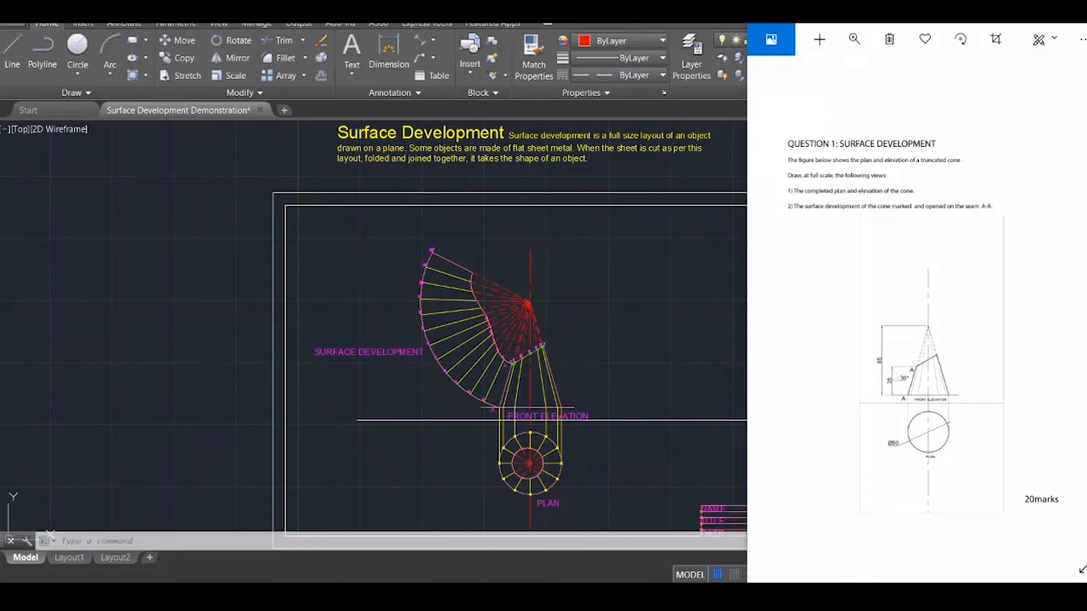
pyautogui.click(1011, 11)
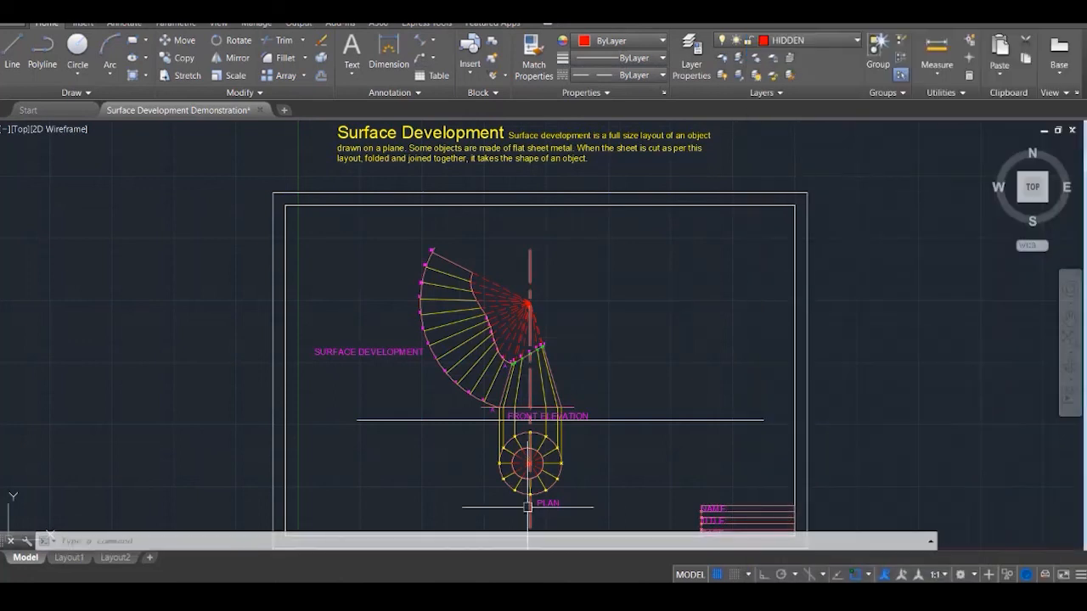
pyautogui.scroll(3, 510, 514)
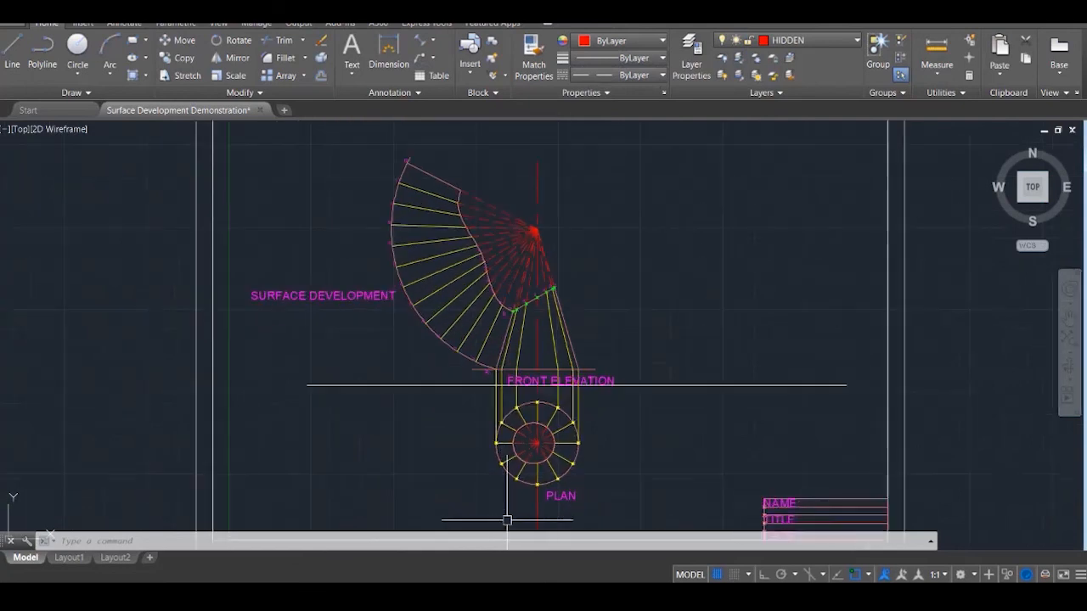